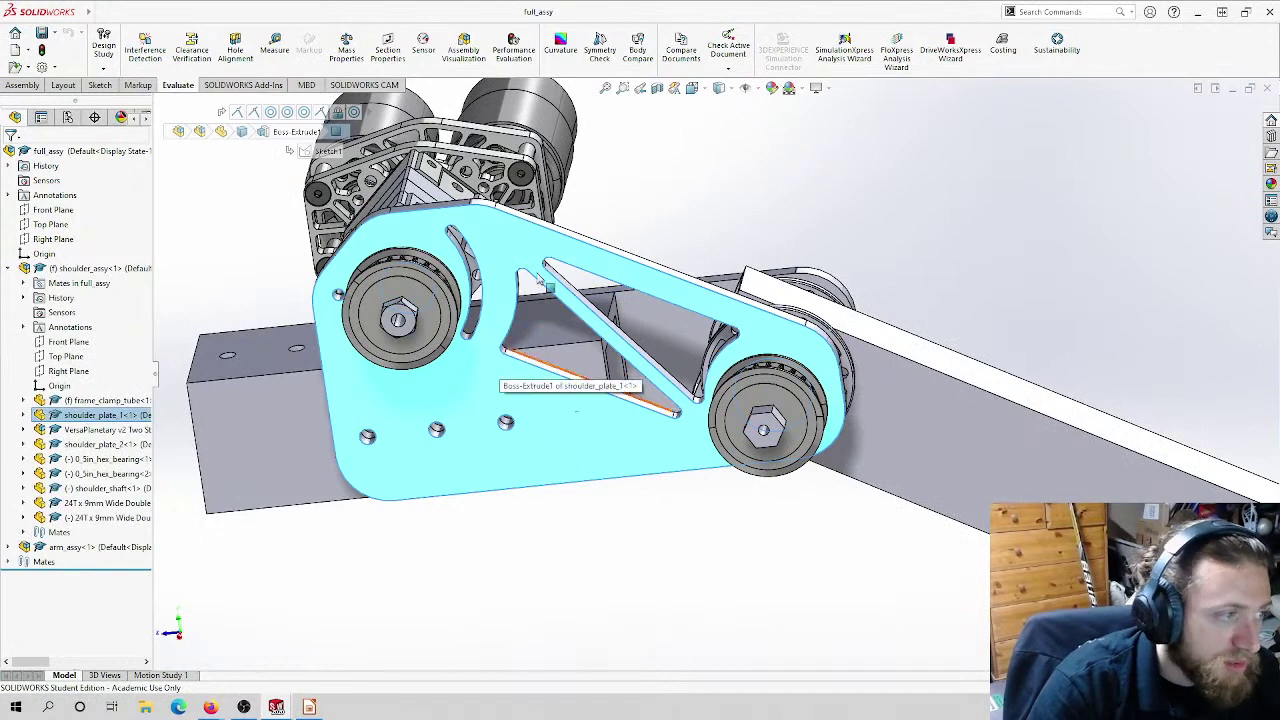
Step: Inspect the robot arm assembly, picking out the bicep tube, forearm tube and elbow gusset
scroll(588, 280, up, 2)
middle_drag(588, 285, 830, 355)
click(340, 393)
scroll(400, 380, up, 3)
click(700, 285)
click(860, 368)
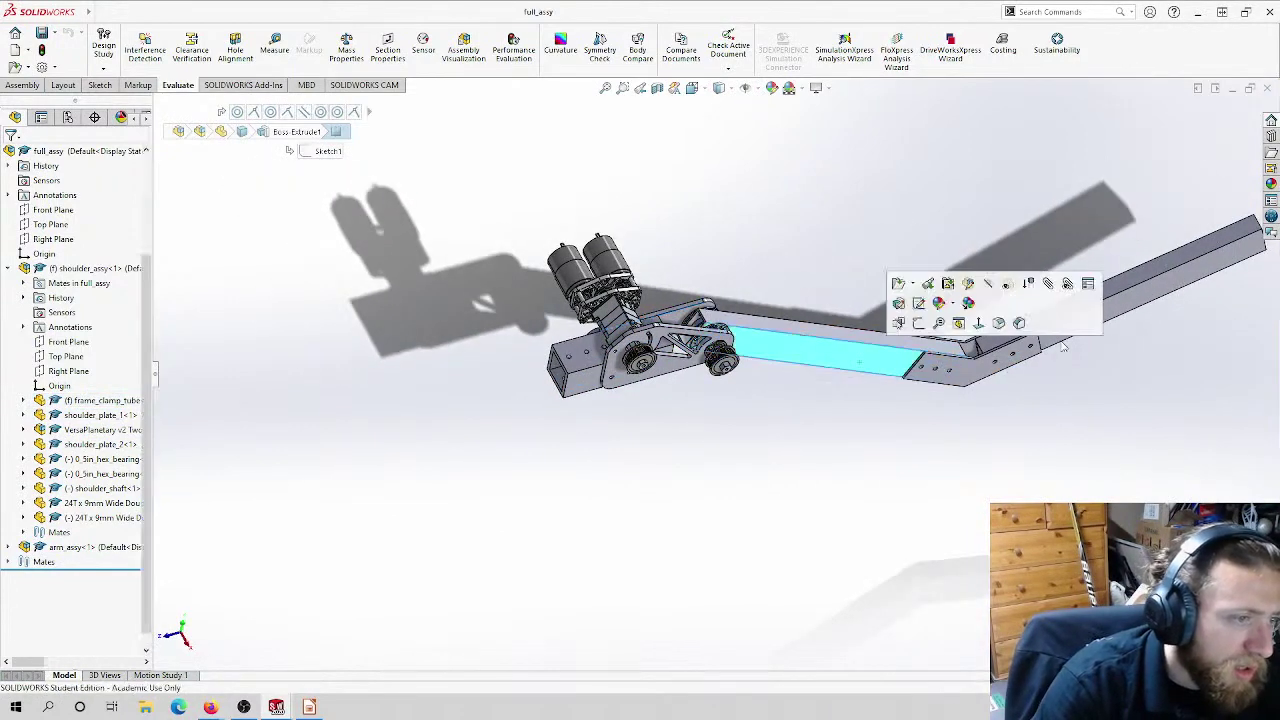
click(1090, 322)
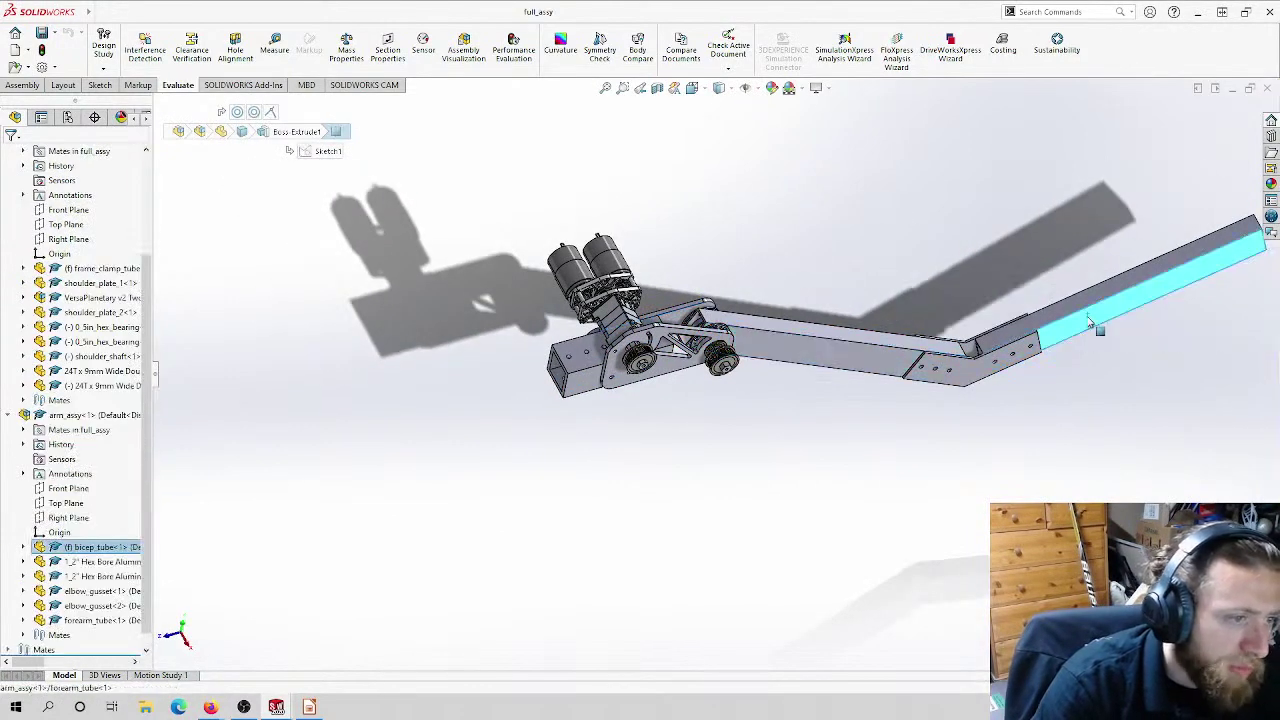
click(810, 345)
click(978, 350)
click(970, 347)
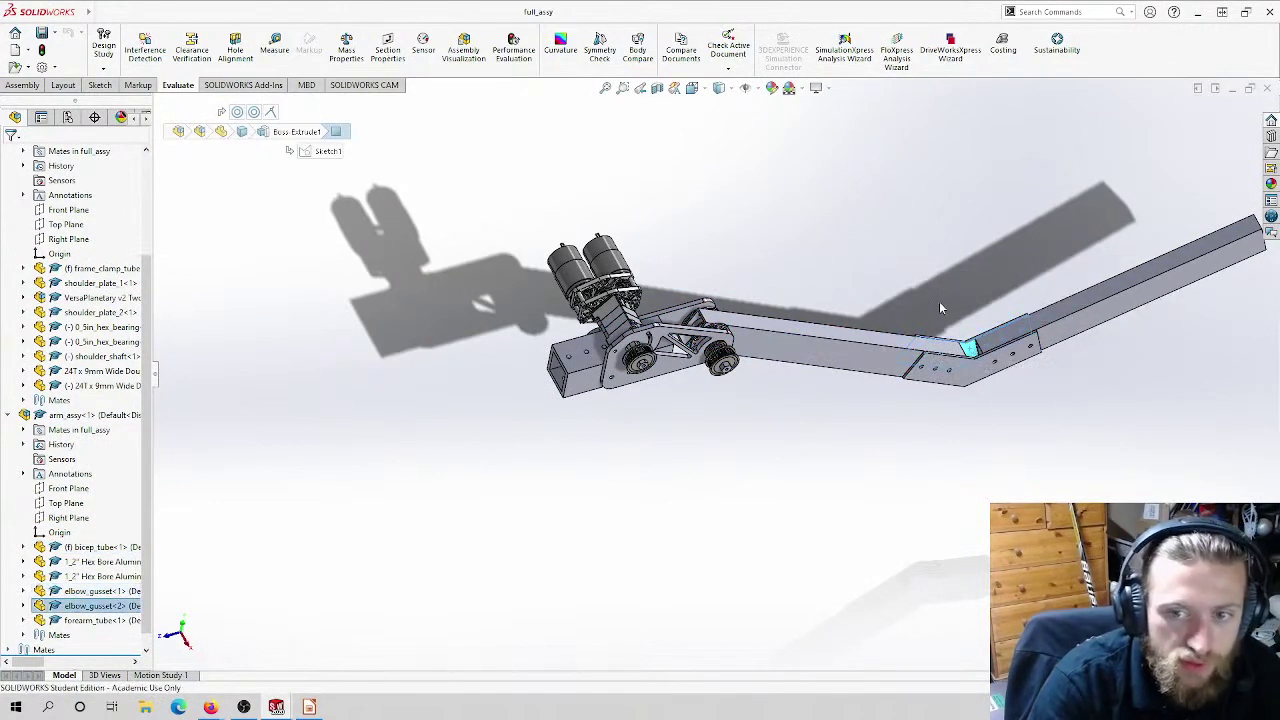
Step: Examine the whole arm and the shoulder joint with its plates, hex shaft and belt pulleys from several angles
middle_drag(898, 306, 878, 216)
scroll(712, 252, down, 2)
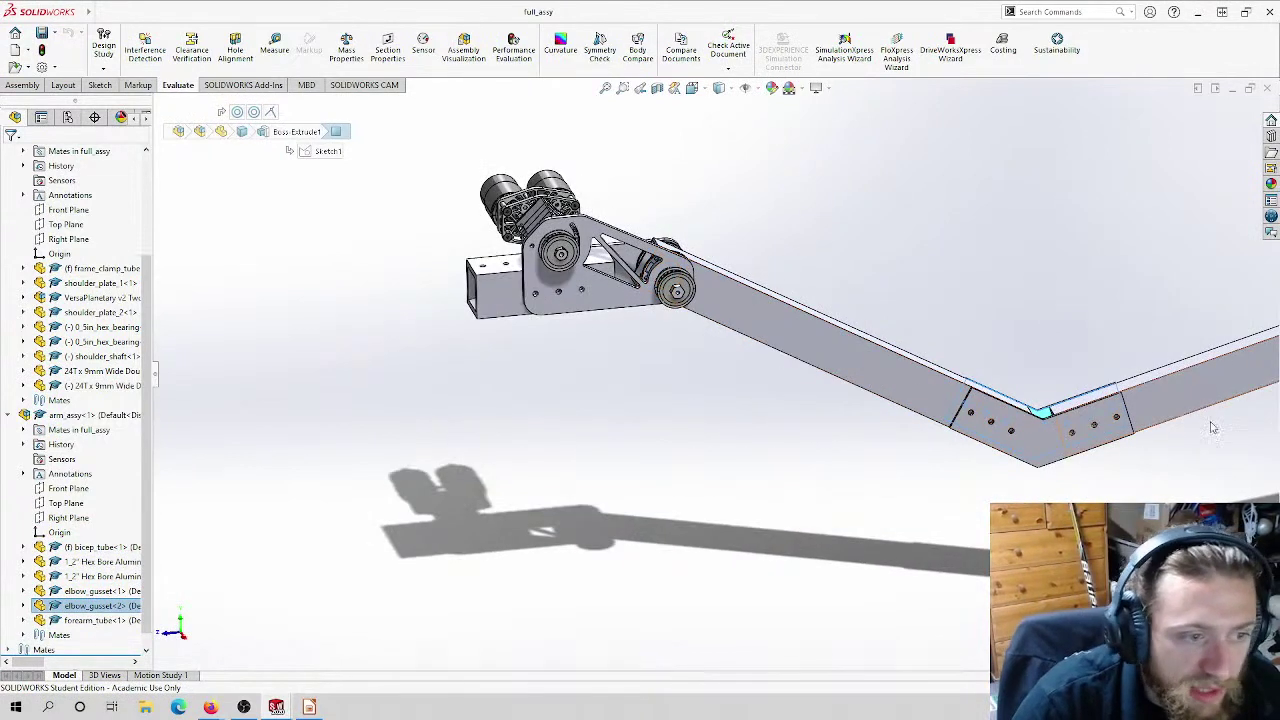
scroll(1070, 378, up, 2)
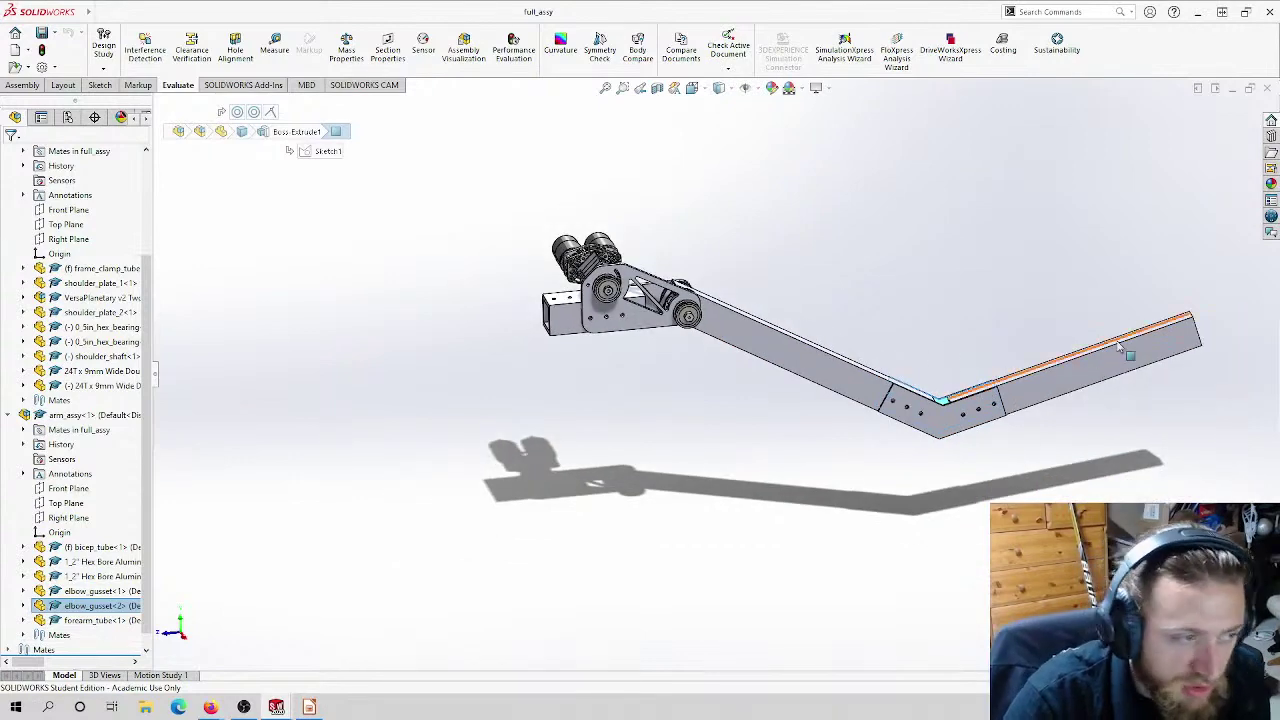
middle_drag(1122, 343, 900, 345)
scroll(668, 352, down, 5)
scroll(667, 352, down, 3)
mouse_move(667, 350)
middle_down()
mouse_move(653, 285)
mouse_move(680, 340)
middle_up()
scroll(690, 347, up, 3)
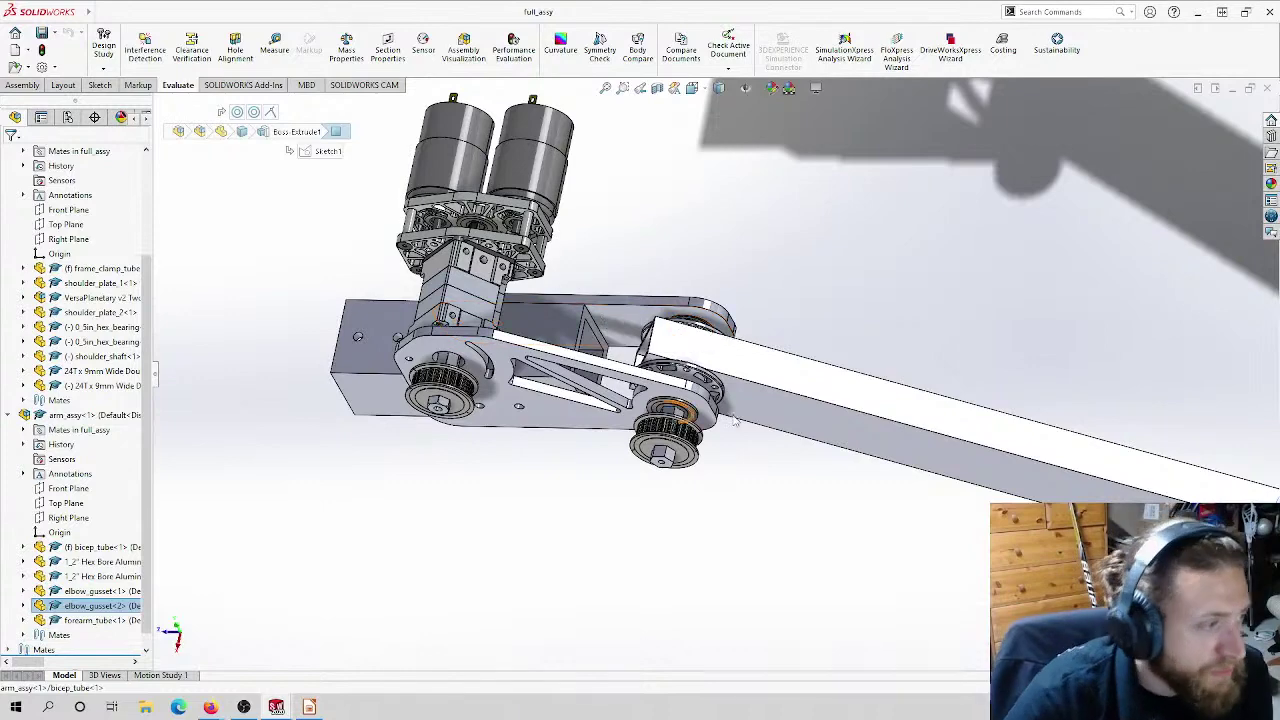
middle_drag(560, 380, 712, 168)
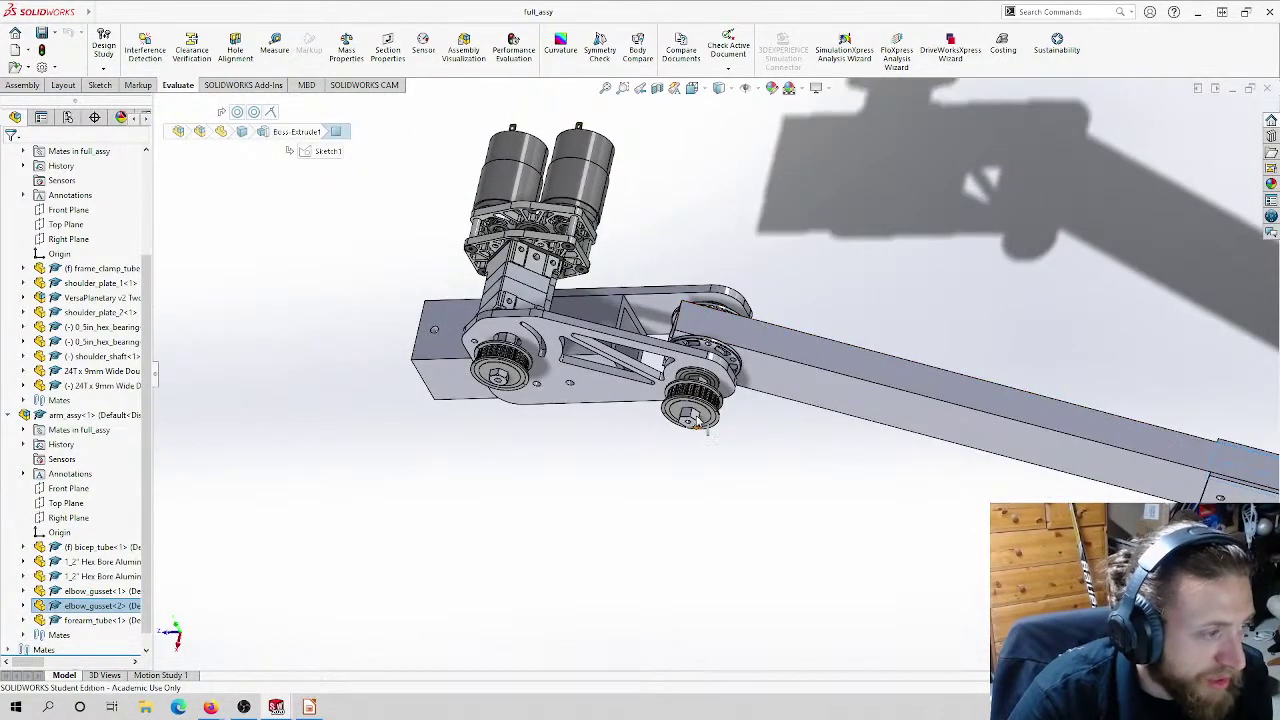
scroll(705, 428, down, 8)
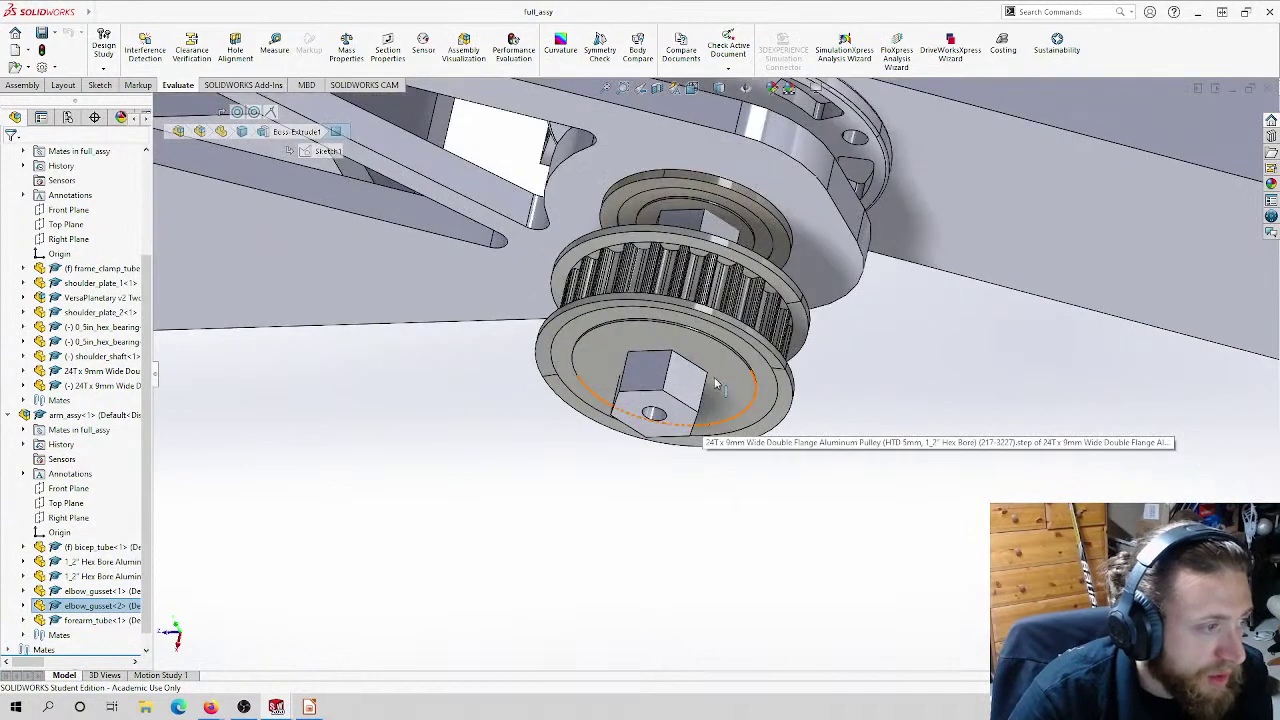
middle_drag(700, 435, 691, 443)
scroll(675, 423, up, 10)
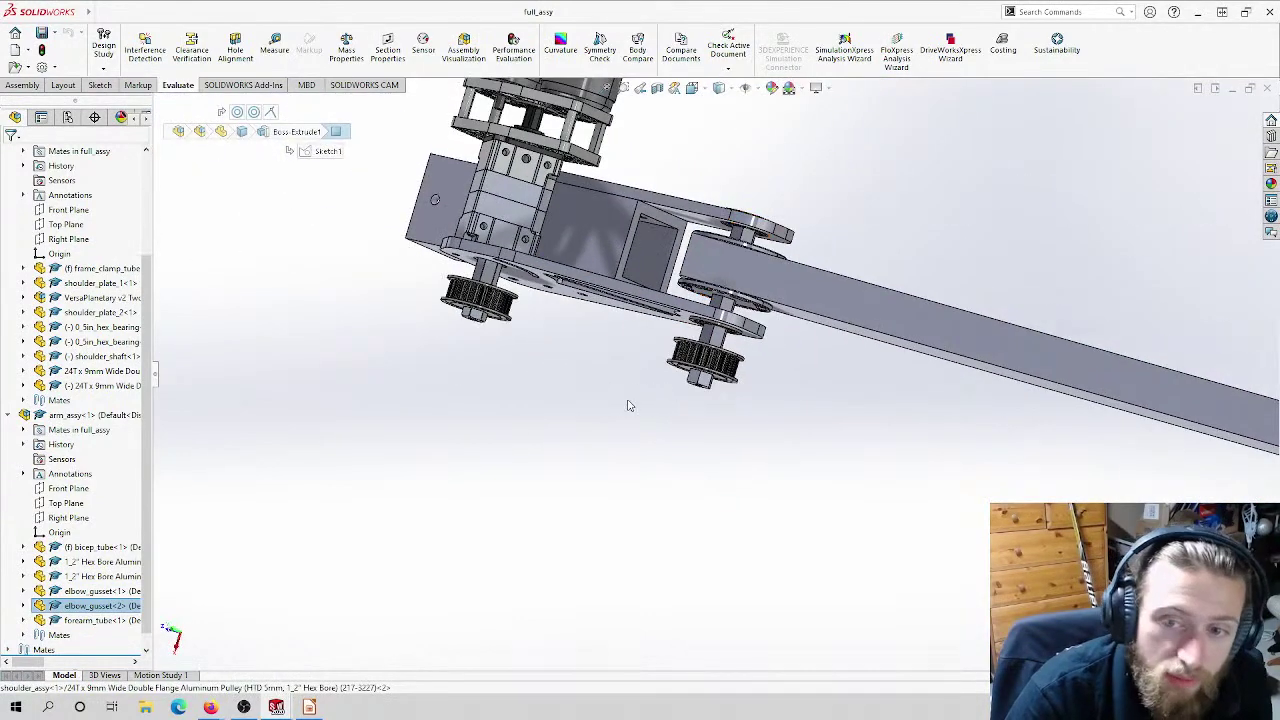
middle_drag(640, 383, 647, 303)
scroll(683, 274, down, 3)
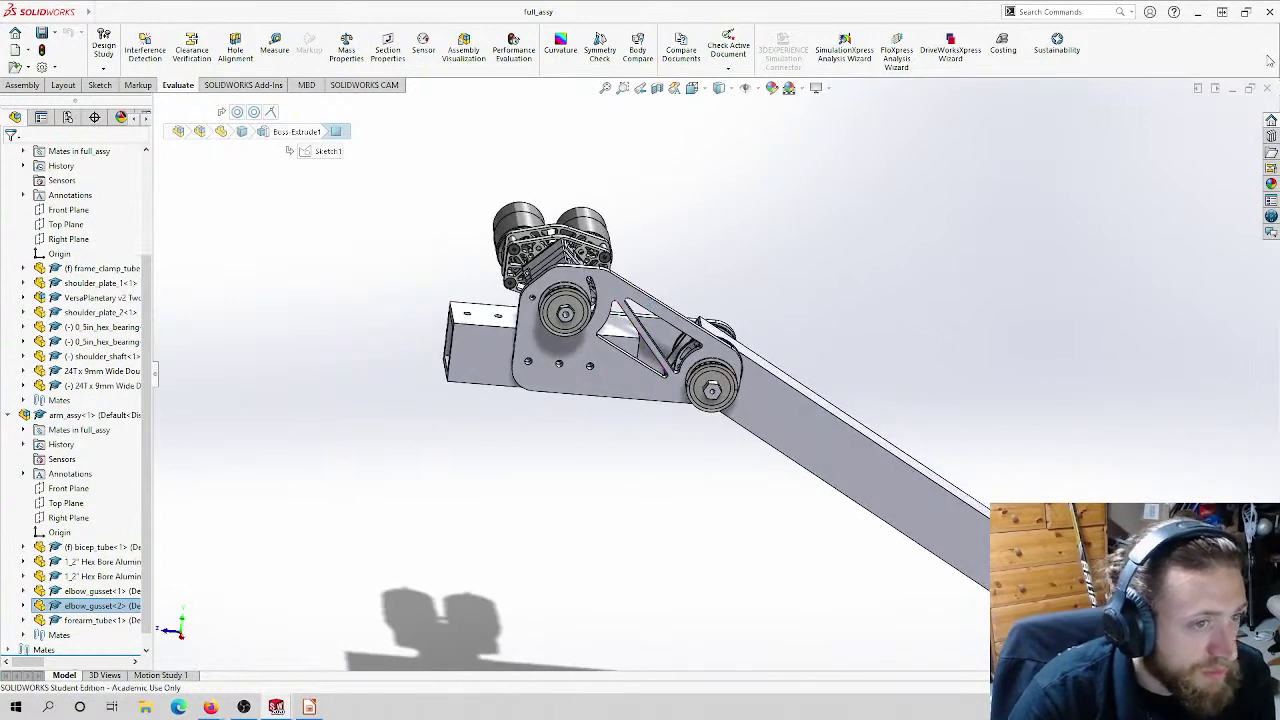
Step: Switch to the in_class_shoulder_plate part, maximize its window and view the plate face-on
click(1231, 91)
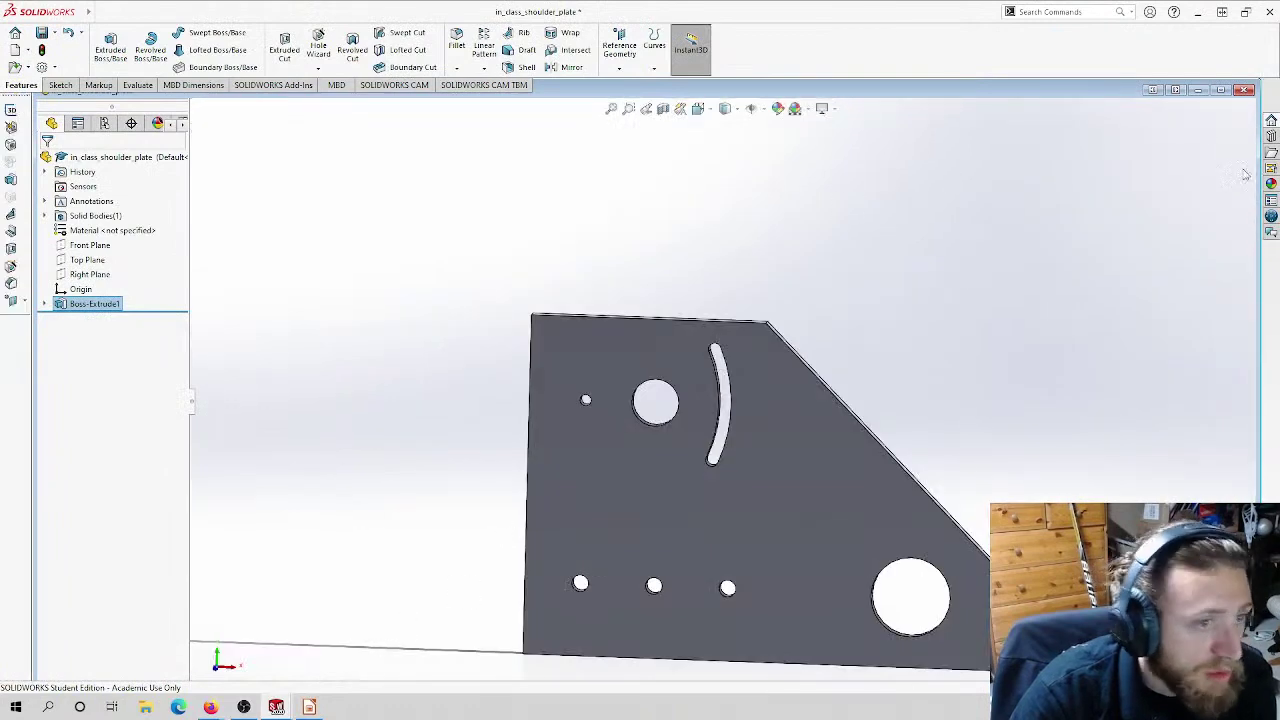
click(1221, 90)
scroll(814, 431, up, 4)
middle_drag(814, 431, 744, 411)
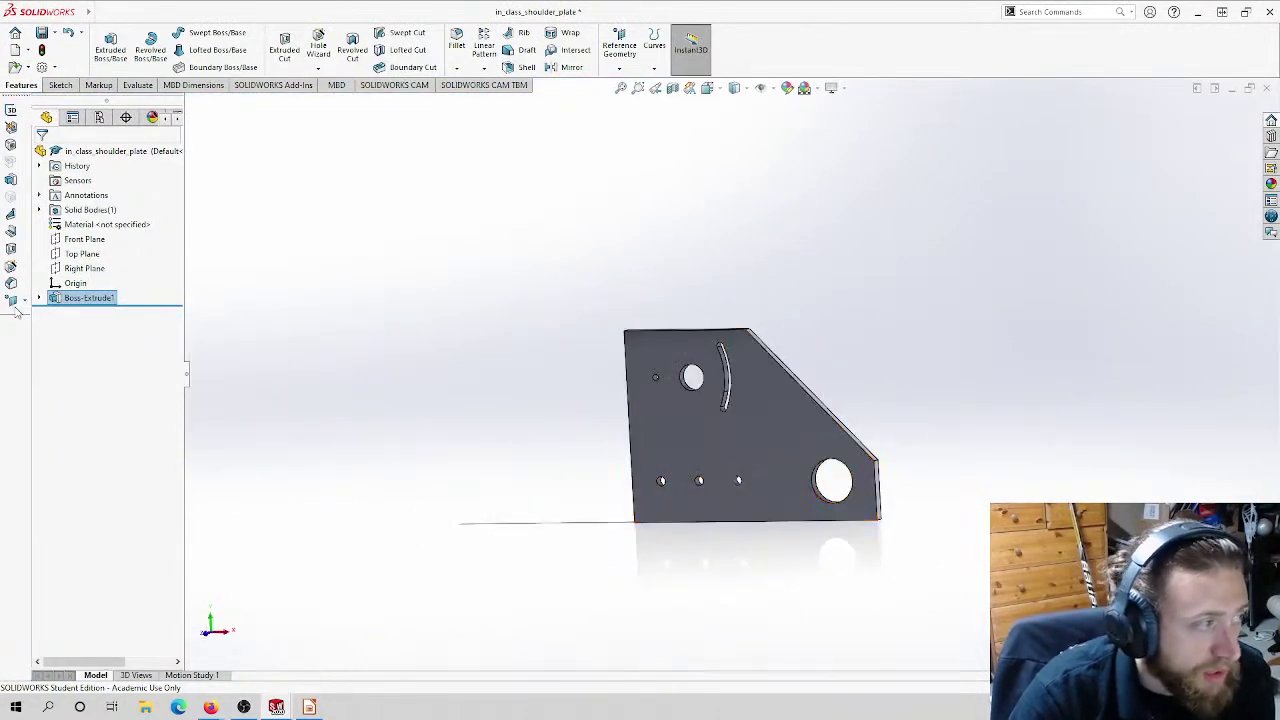
middle_drag(923, 527, 957, 519)
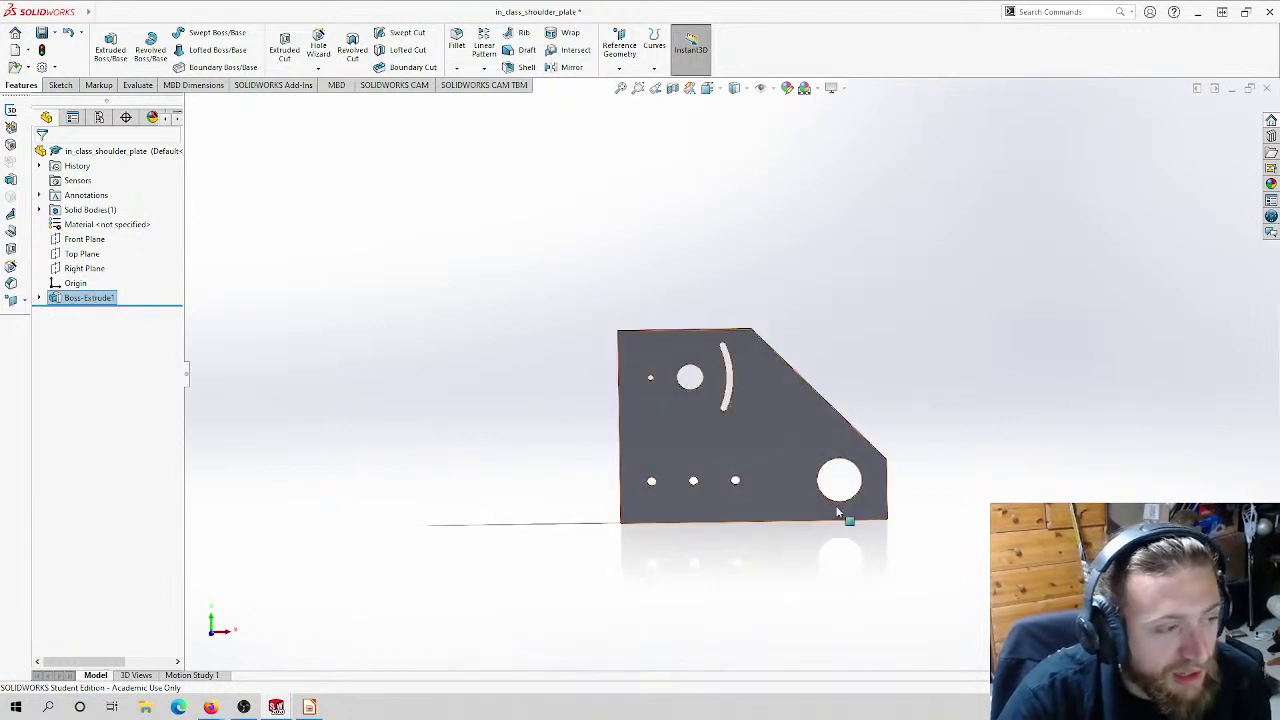
scroll(849, 523, down, 2)
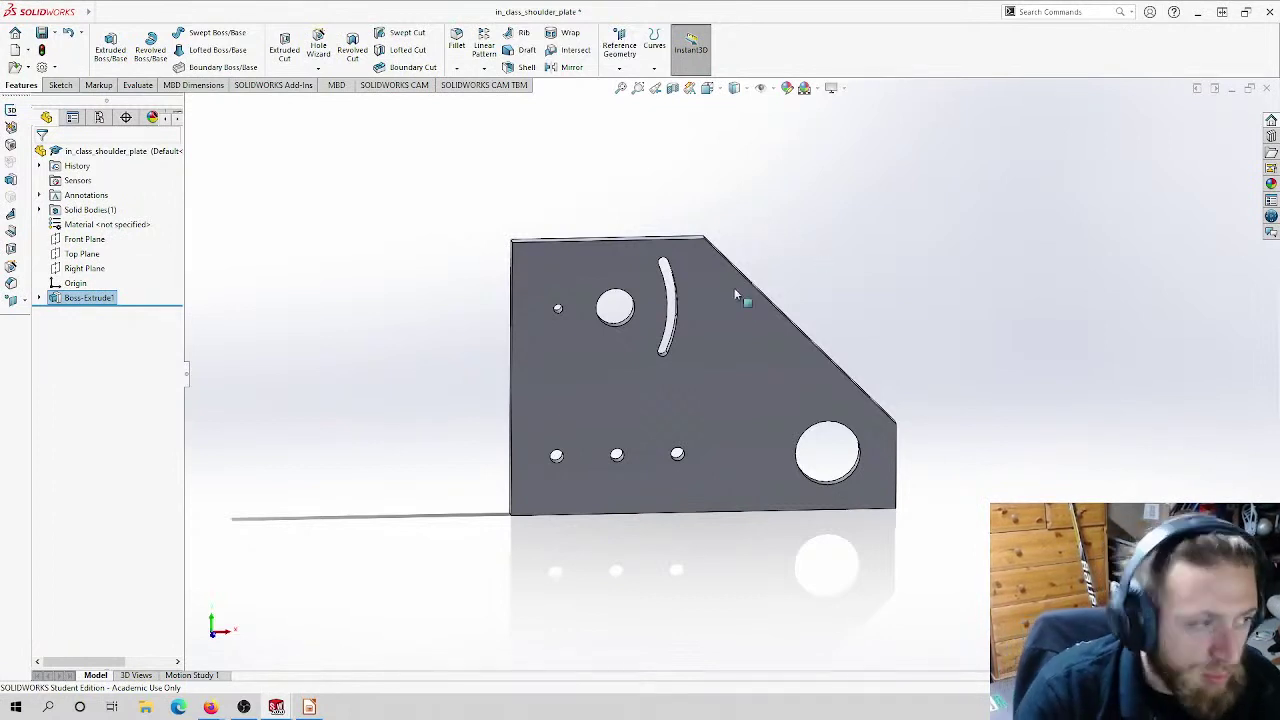
middle_drag(736, 187, 734, 191)
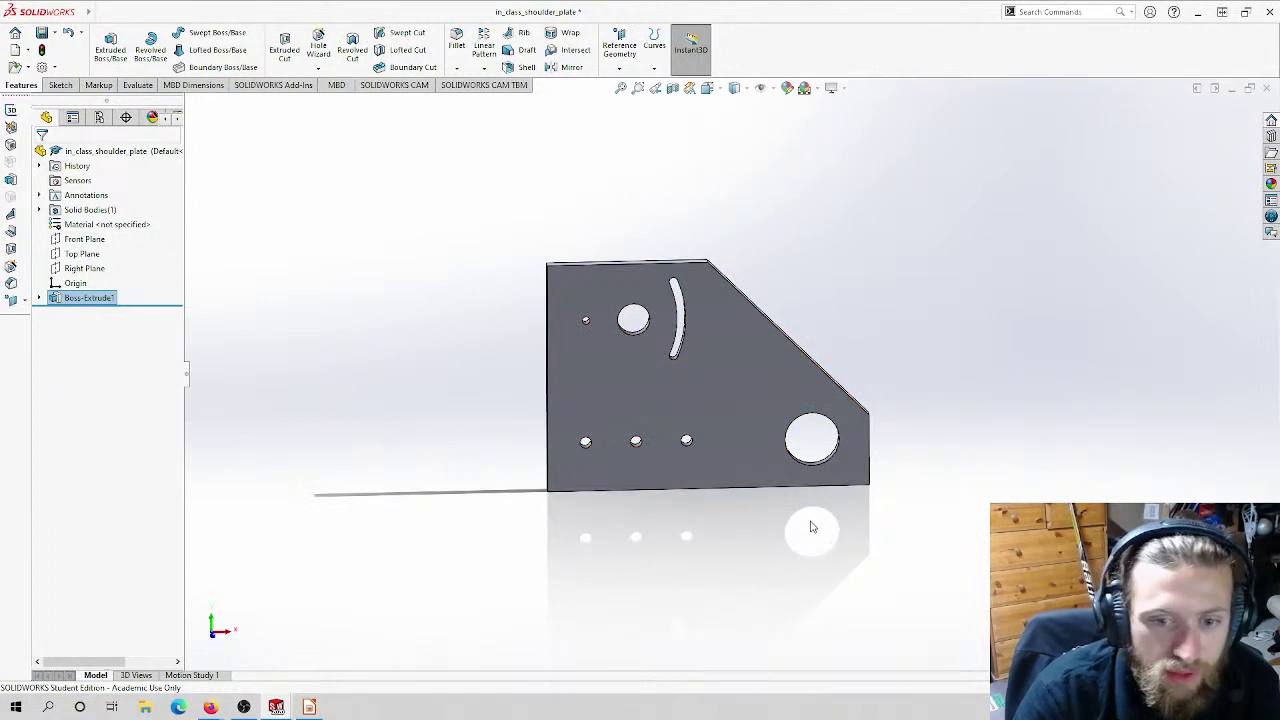
key(ctrl+1)
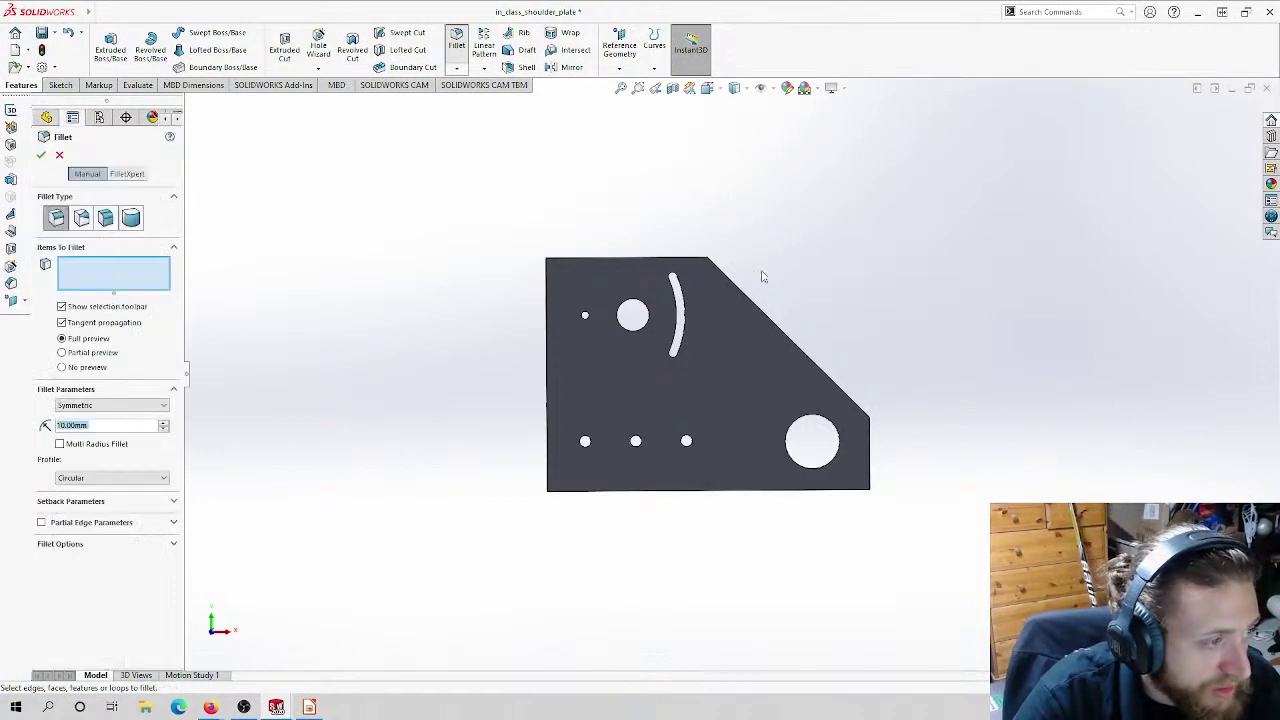
Step: Fillet the two corner edges at the ends of the plate's slanted side with a 30 mm radius
scroll(754, 293, down, 5)
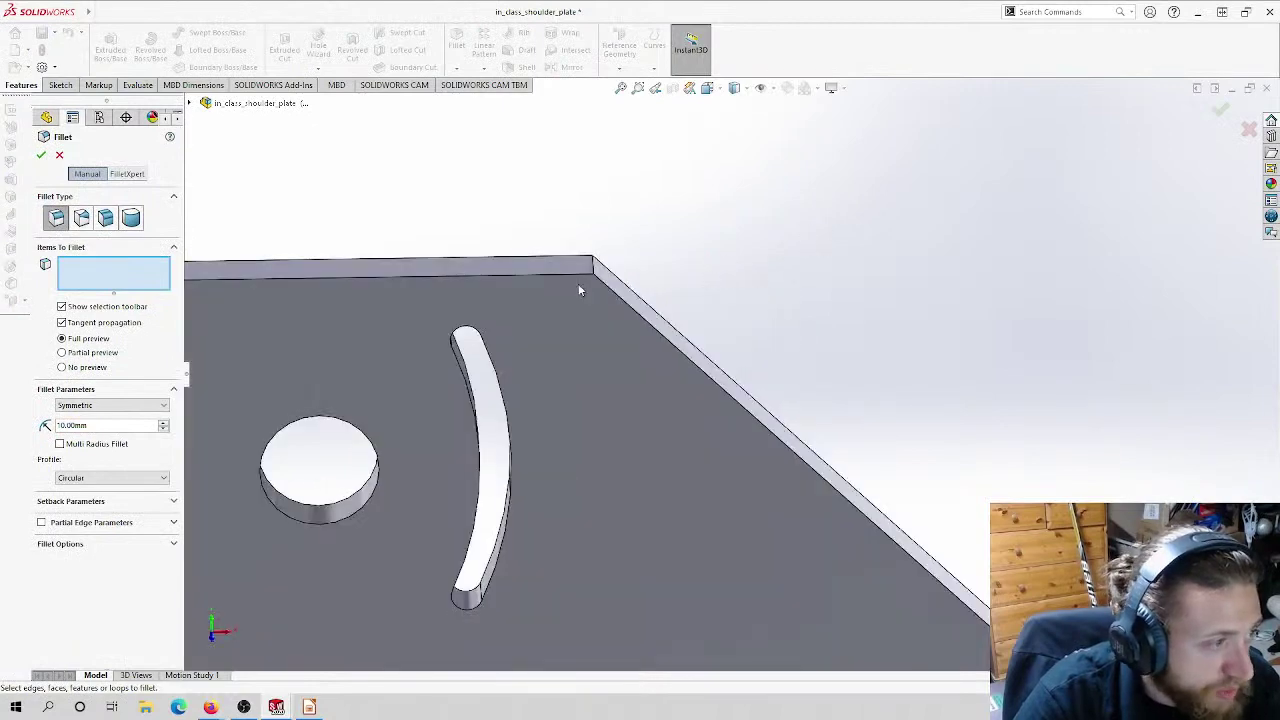
click(594, 268)
scroll(686, 277, up, 5)
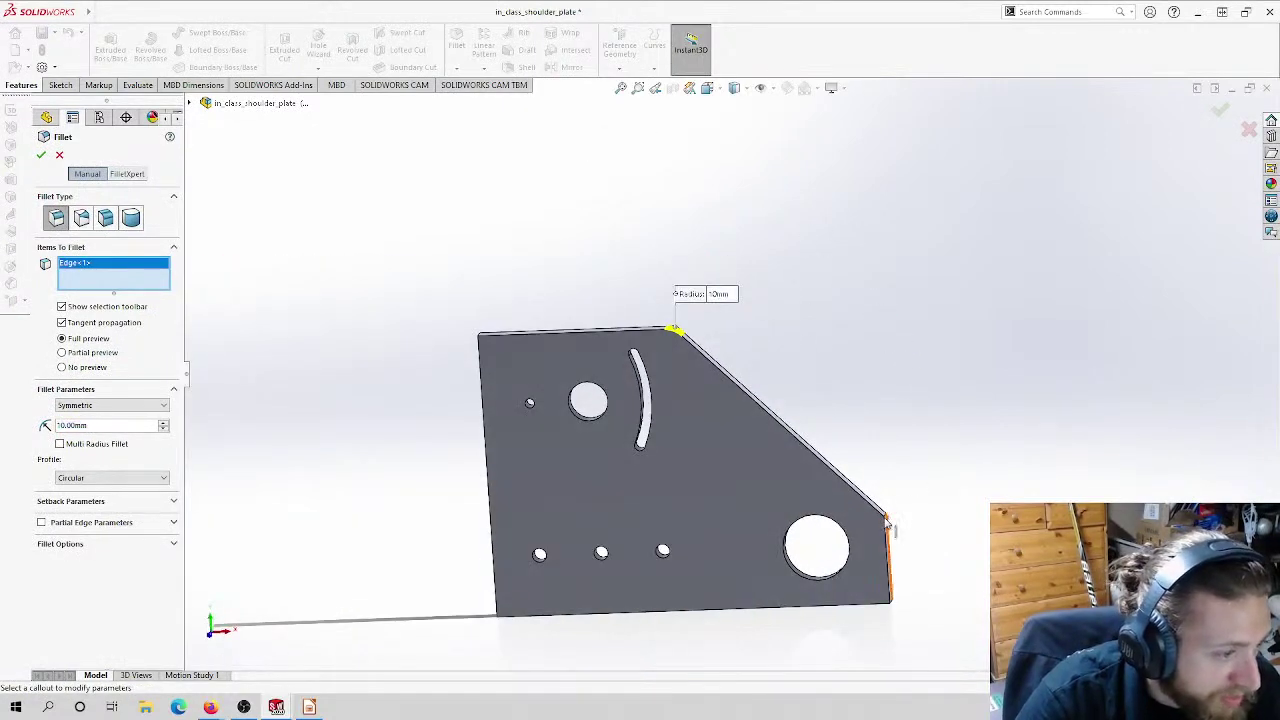
middle_drag(920, 503, 874, 541)
scroll(874, 541, down, 3)
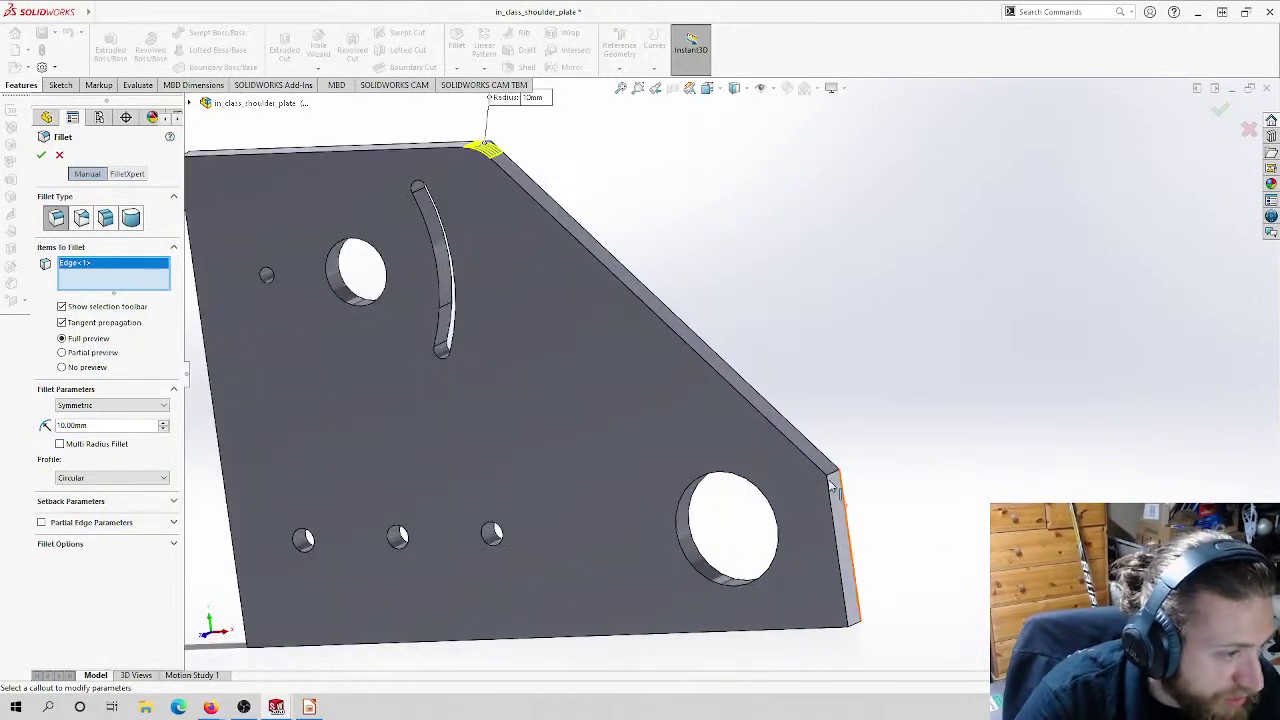
click(836, 481)
scroll(898, 470, up, 1)
middle_drag(898, 470, 926, 449)
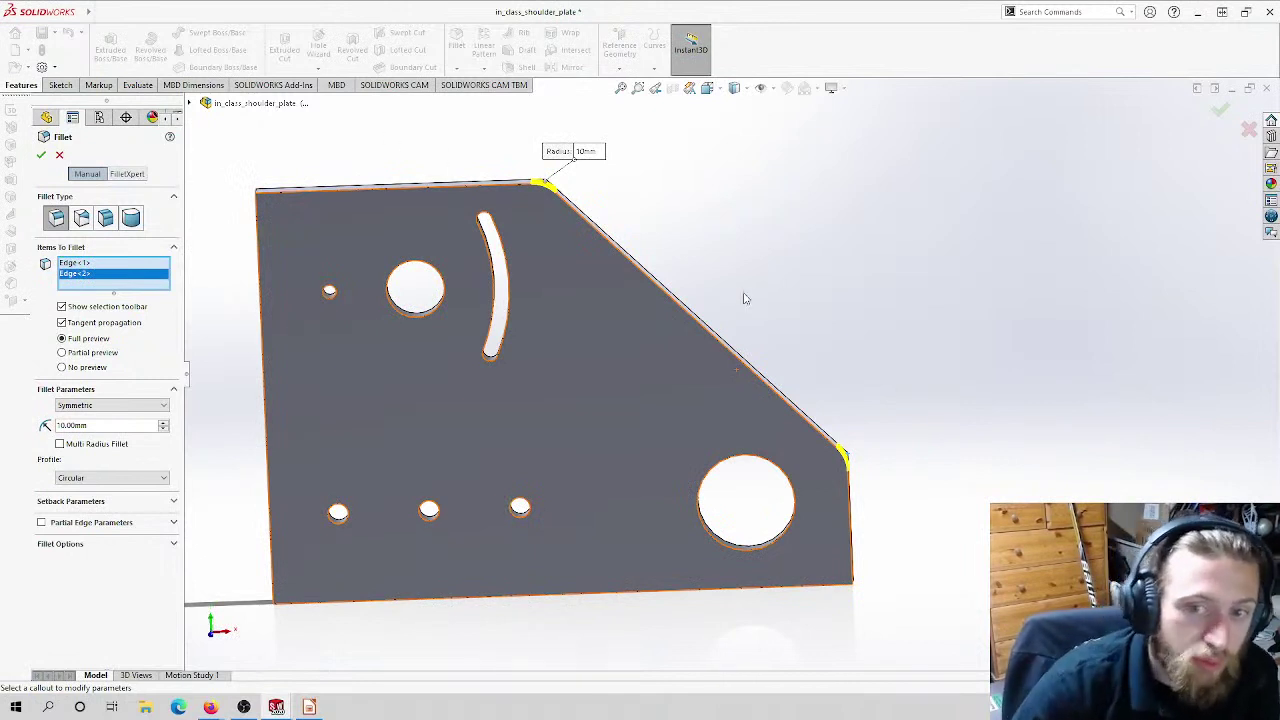
drag(128, 430, 12, 422)
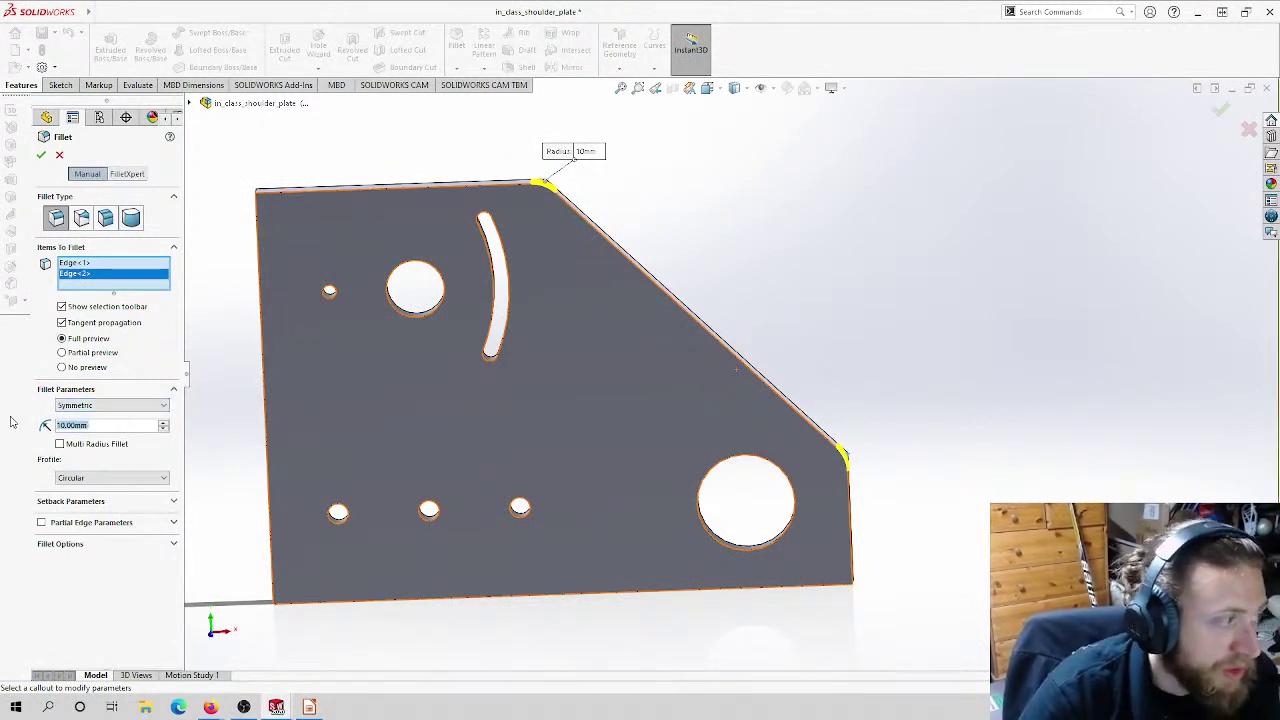
text(30)
key(Return)
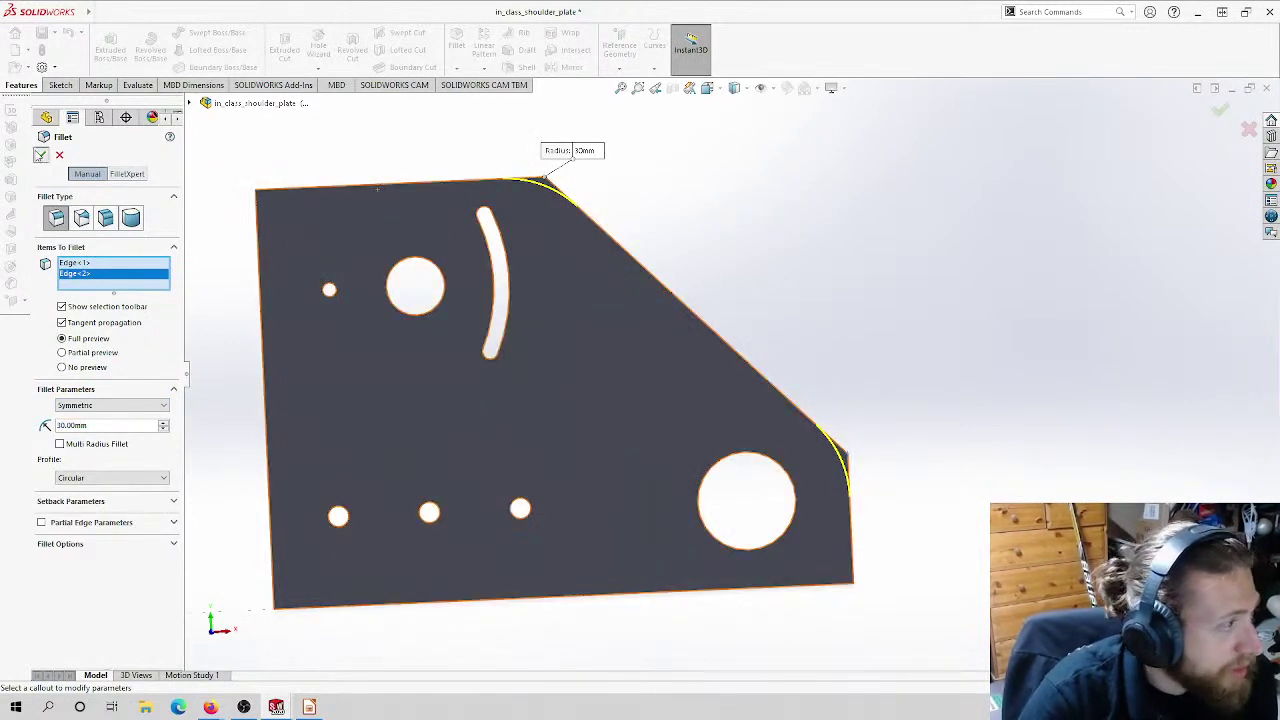
click(40, 155)
Step: Fillet the plate's three remaining outer corner edges with a 20 mm radius
middle_drag(460, 243, 375, 210)
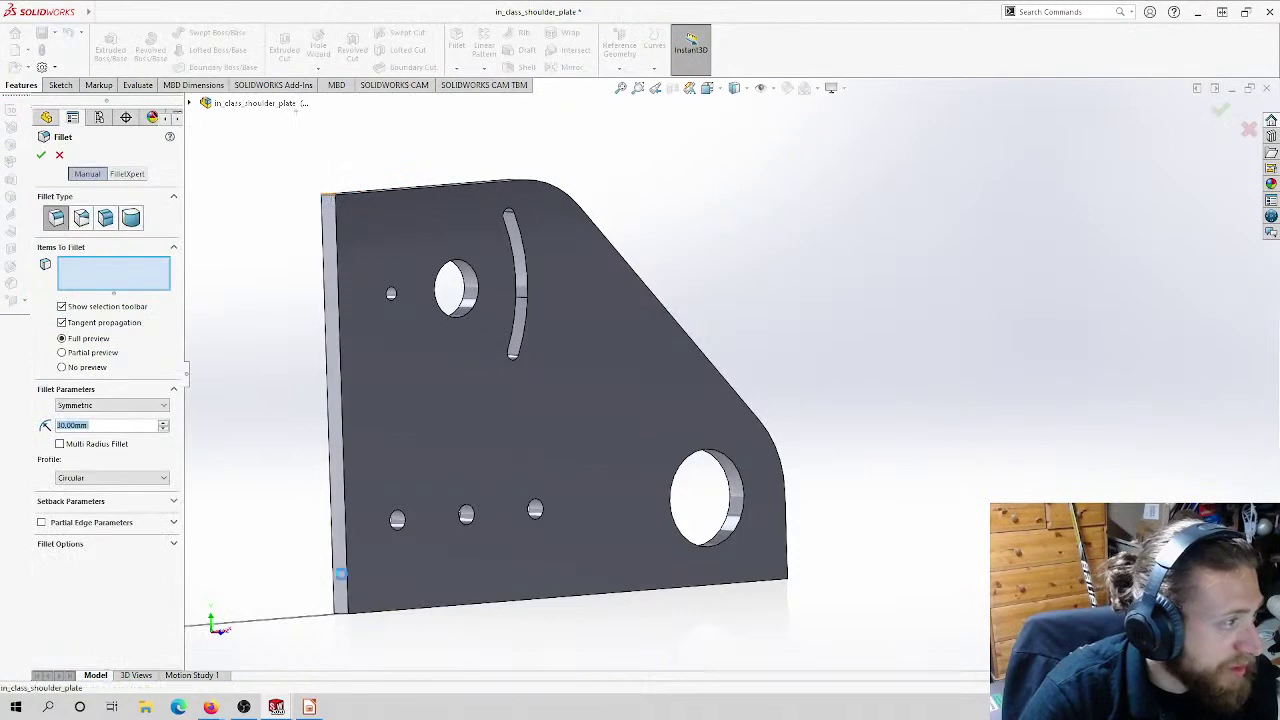
click(336, 193)
click(343, 620)
middle_drag(381, 230, 815, 551)
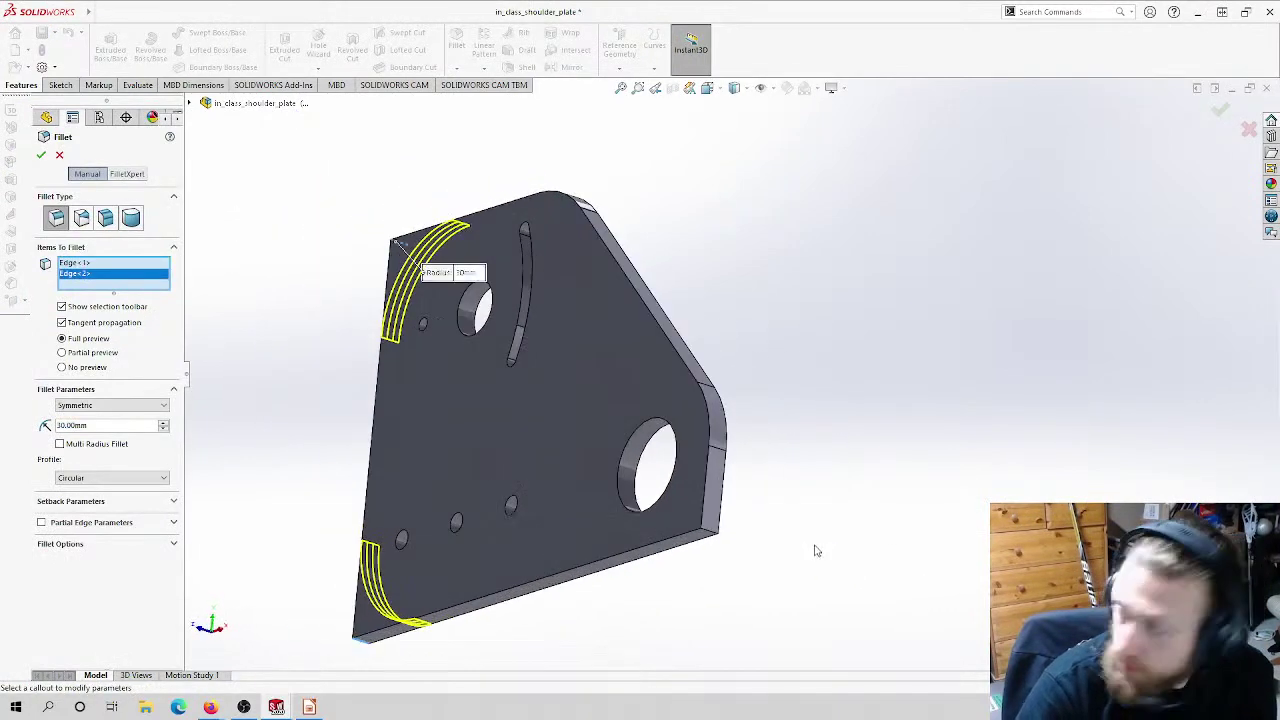
scroll(715, 530, down, 2)
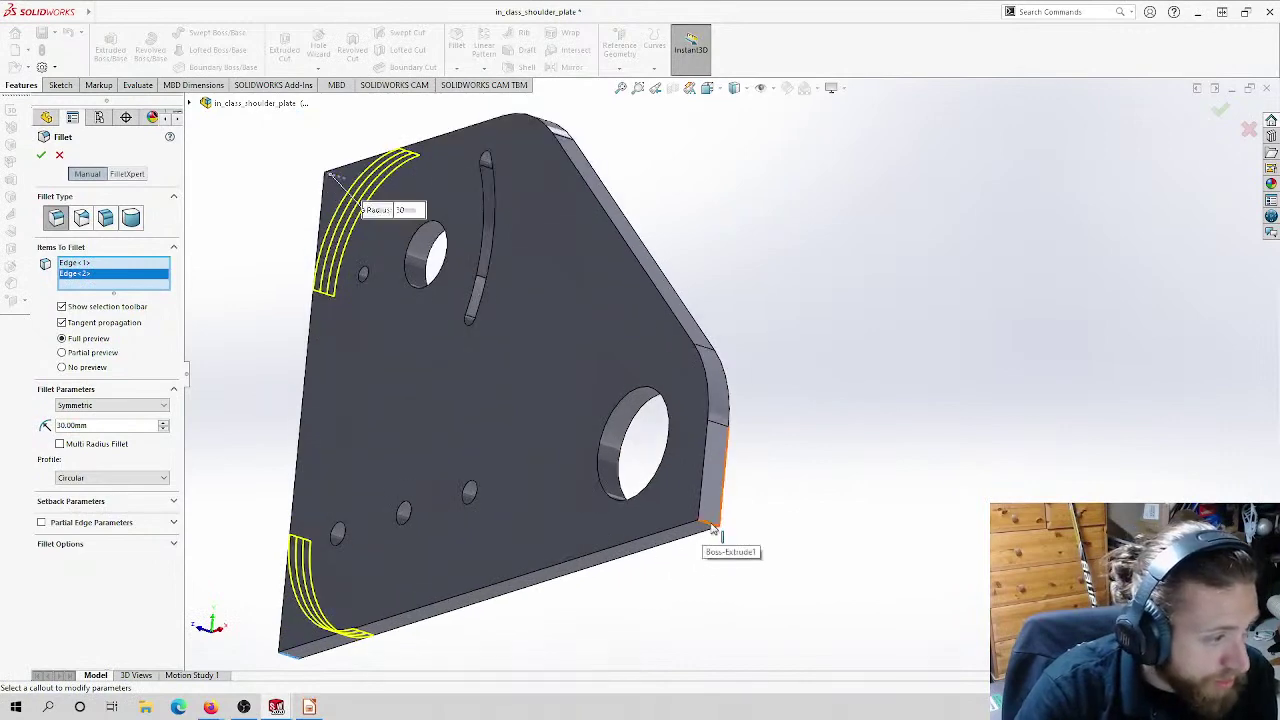
click(715, 530)
middle_drag(715, 530, 777, 534)
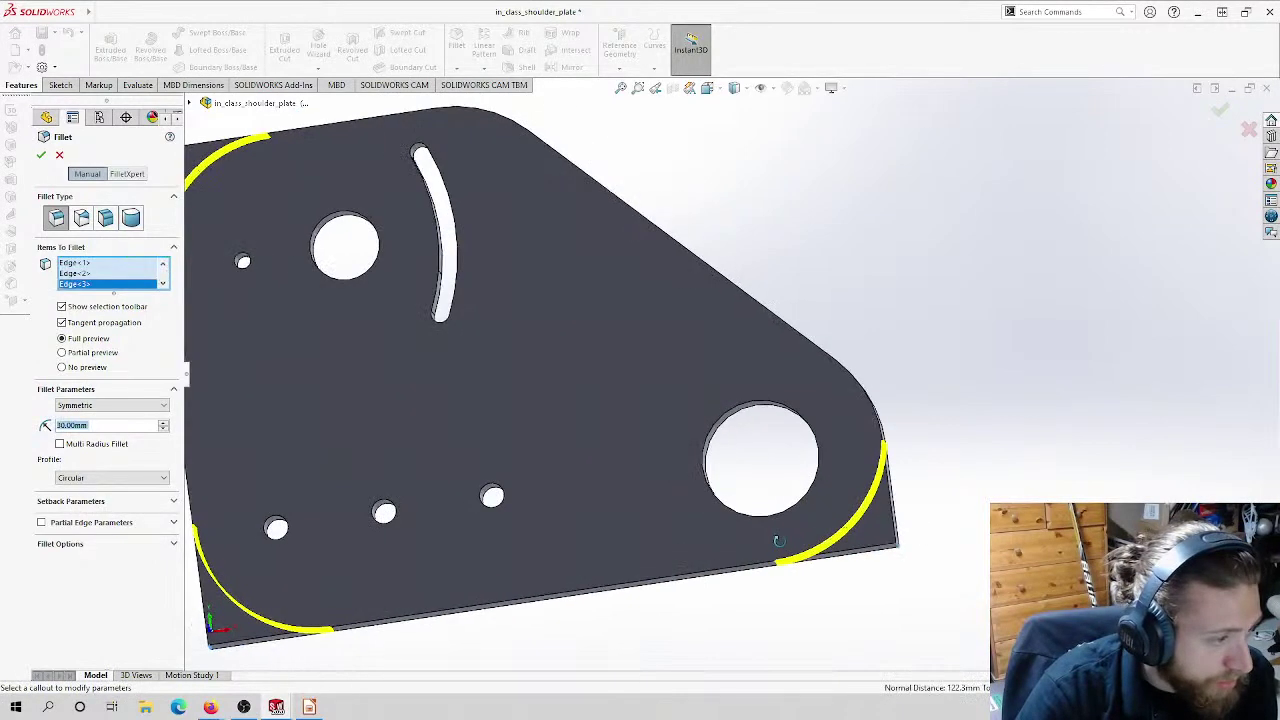
scroll(828, 557, up, 2)
scroll(829, 497, up, 1)
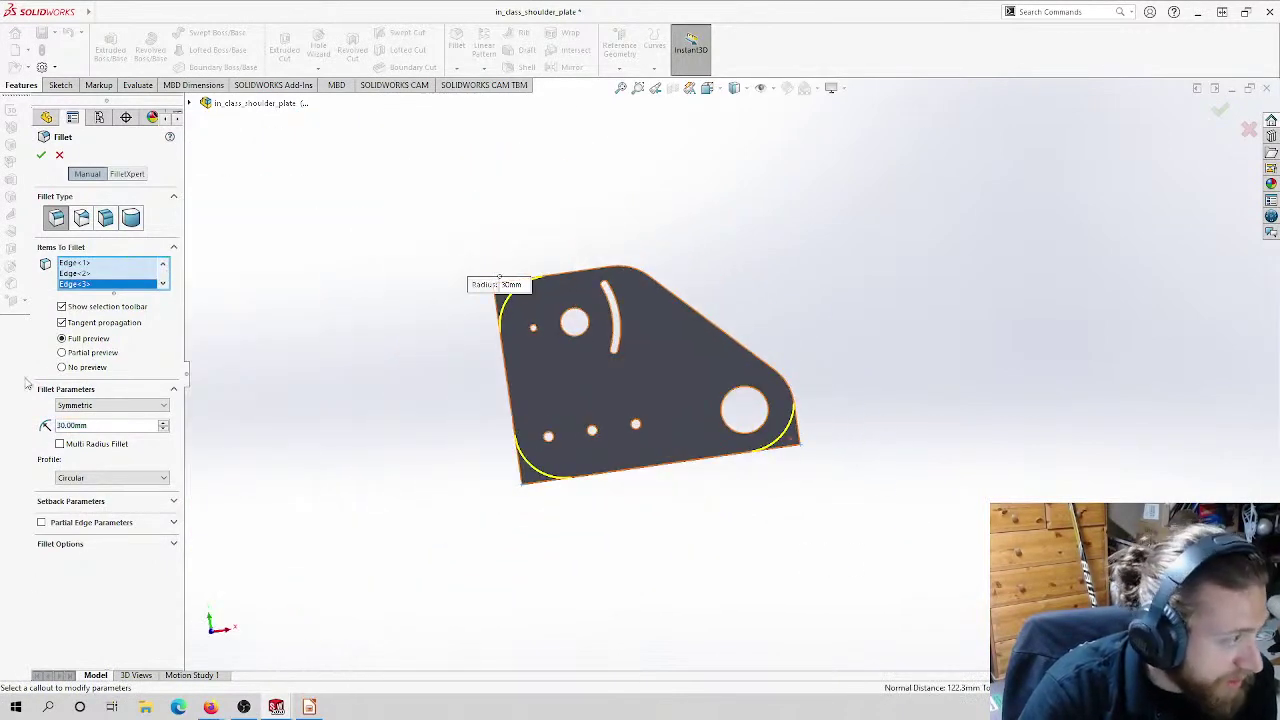
click(114, 428)
text(20)
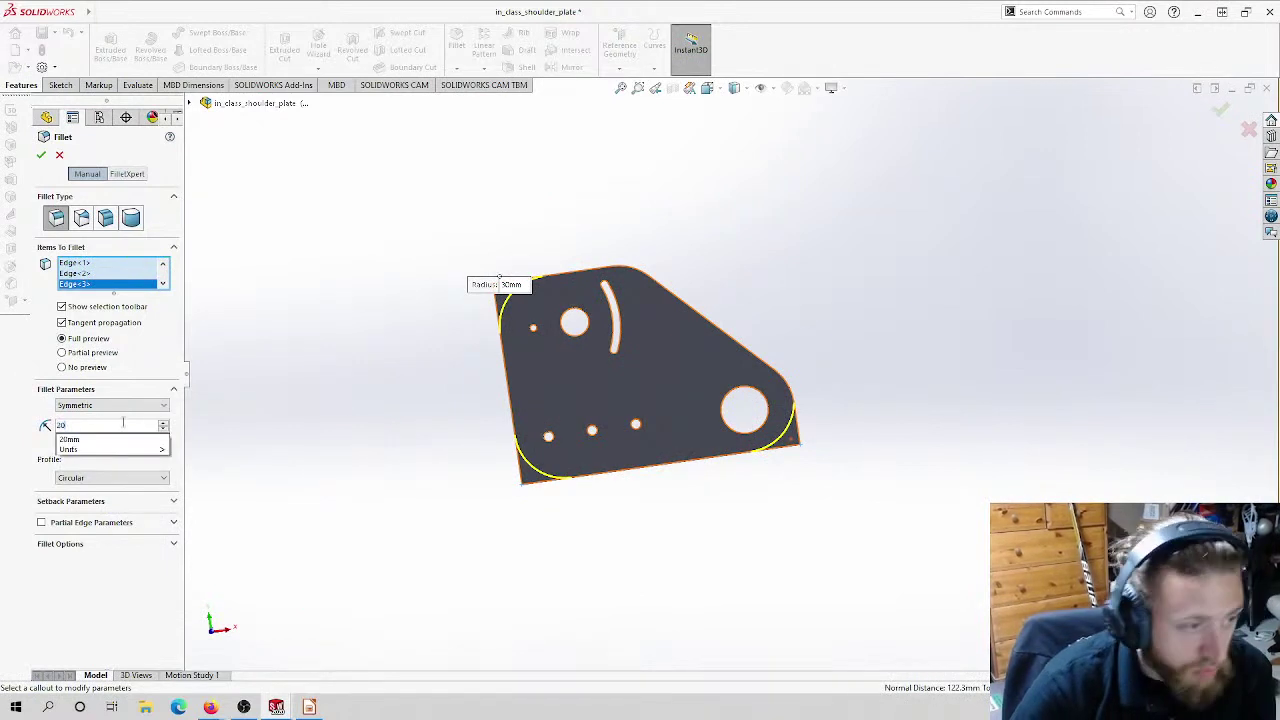
key(Return)
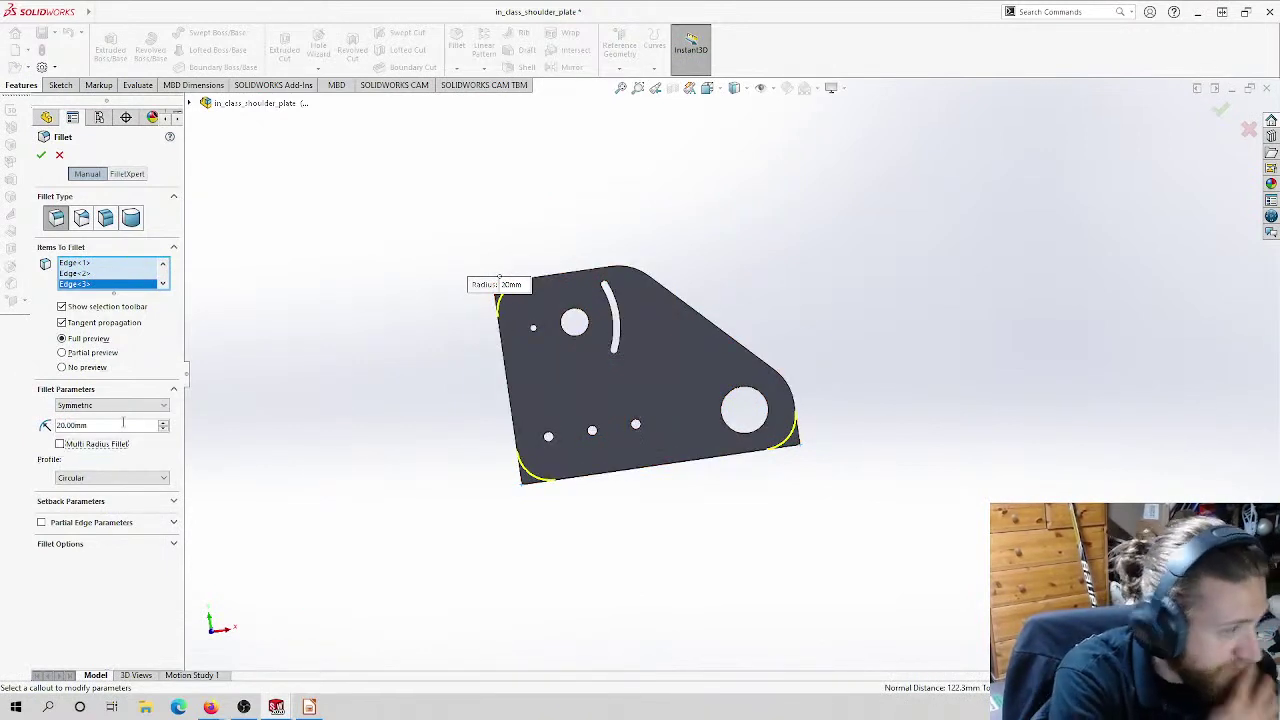
scroll(575, 334, down, 3)
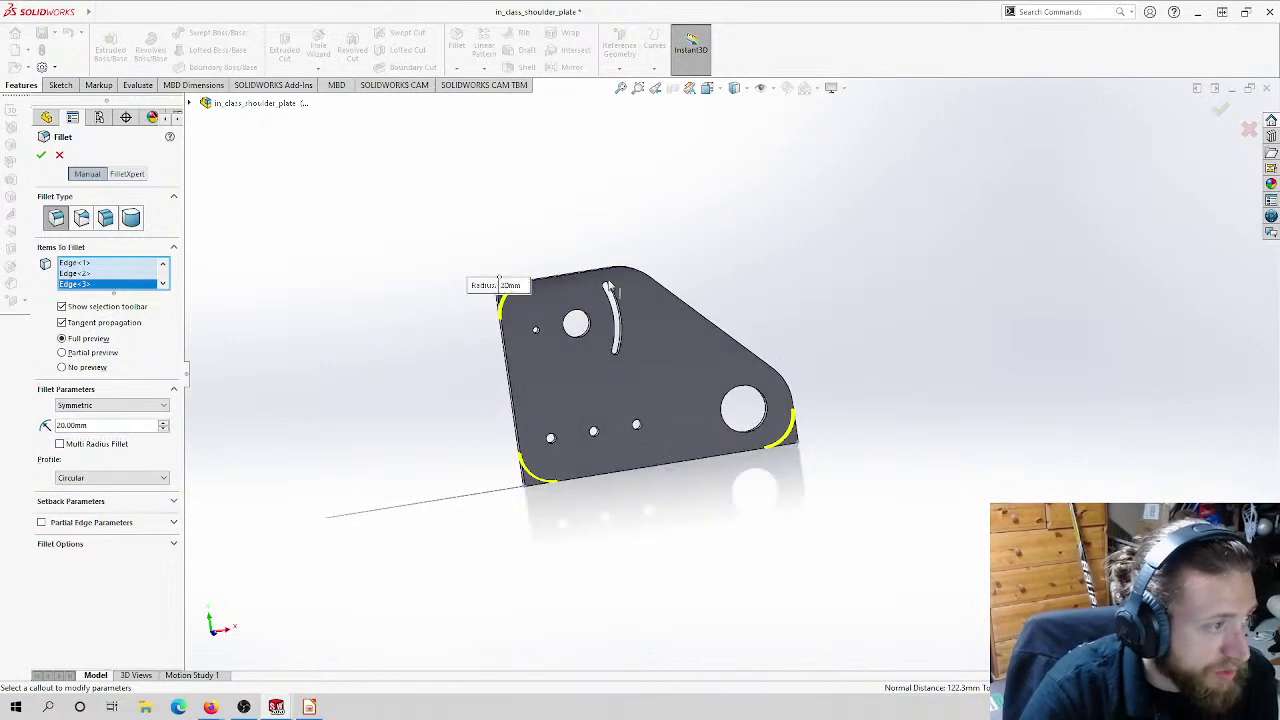
click(42, 156)
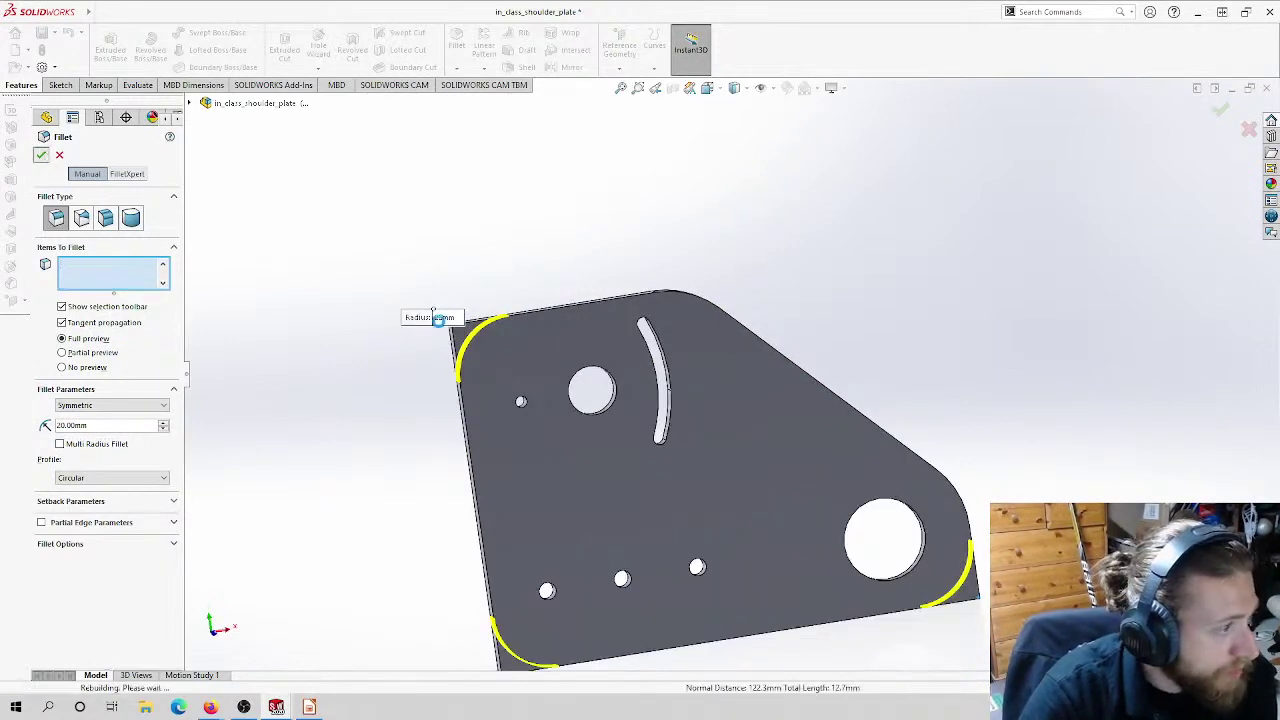
Step: Set the display style to Shaded and orient the plate to the Front view
middle_drag(828, 457, 849, 366)
click(738, 88)
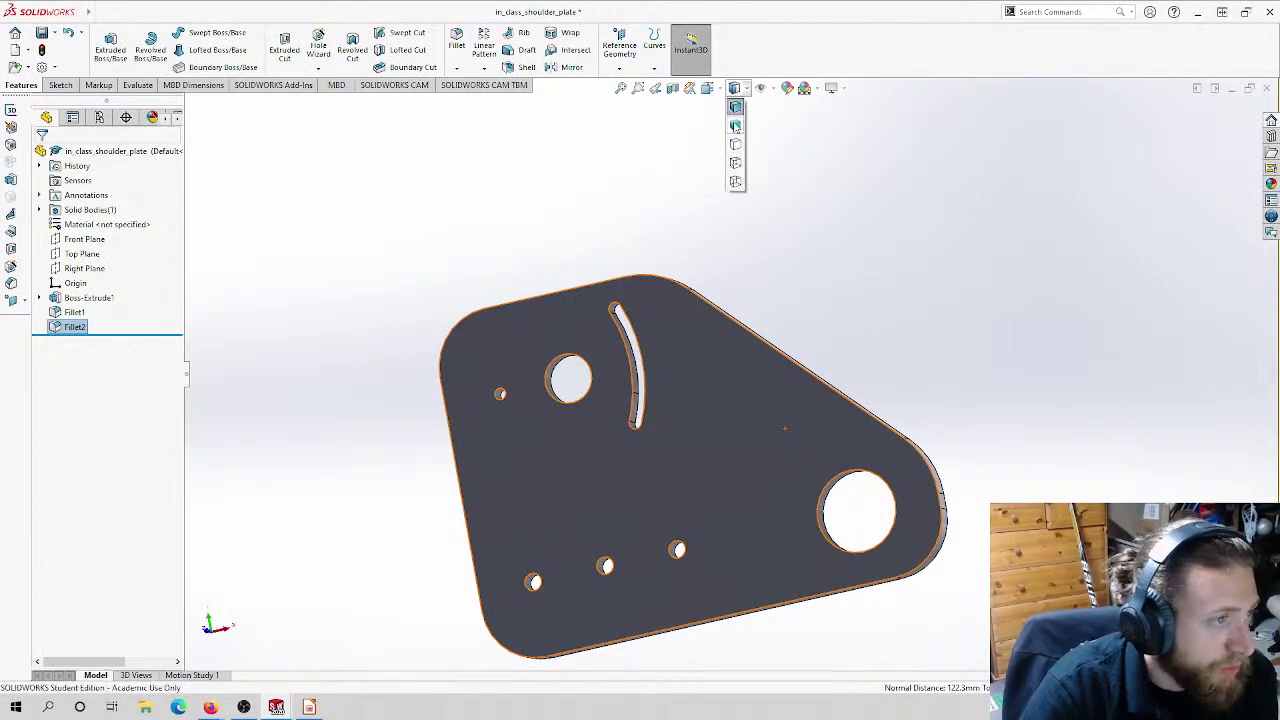
click(735, 127)
click(708, 88)
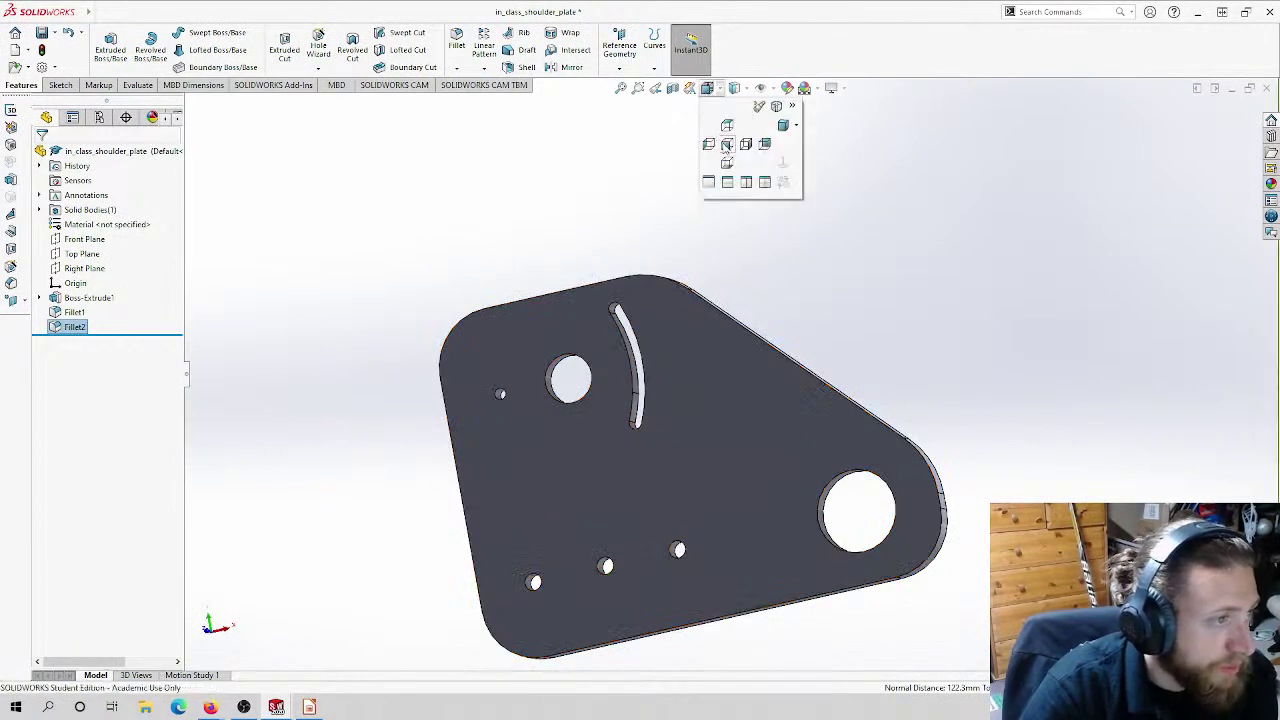
click(727, 145)
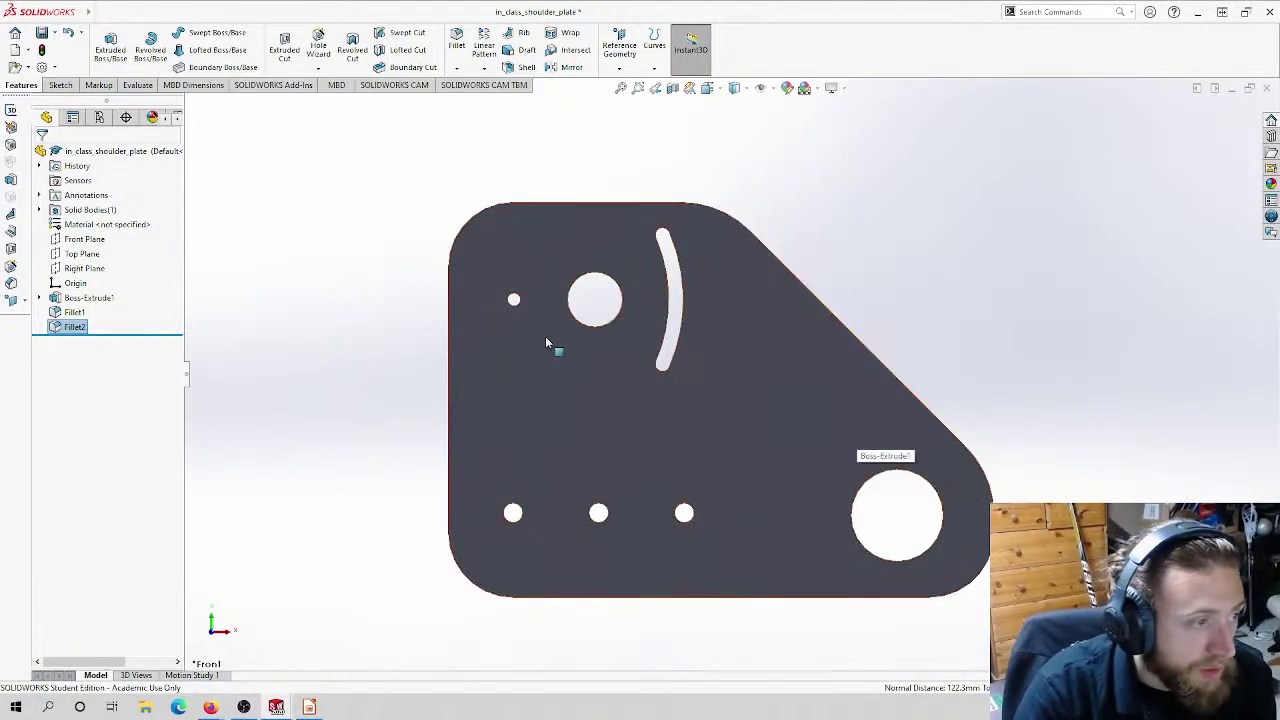
scroll(669, 206, up, 2)
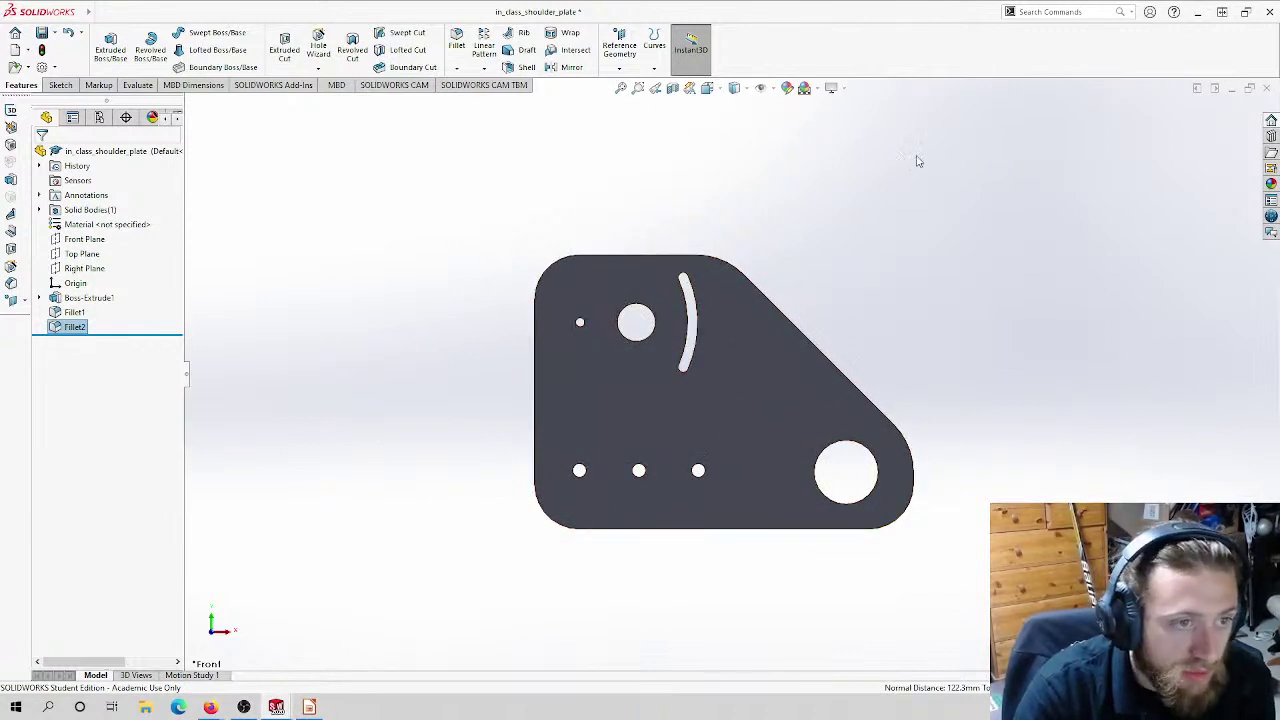
Step: Switch to the full_assy assembly and examine the finished shoulder plate's lightening pockets, holes and slots from several angles
click(1232, 89)
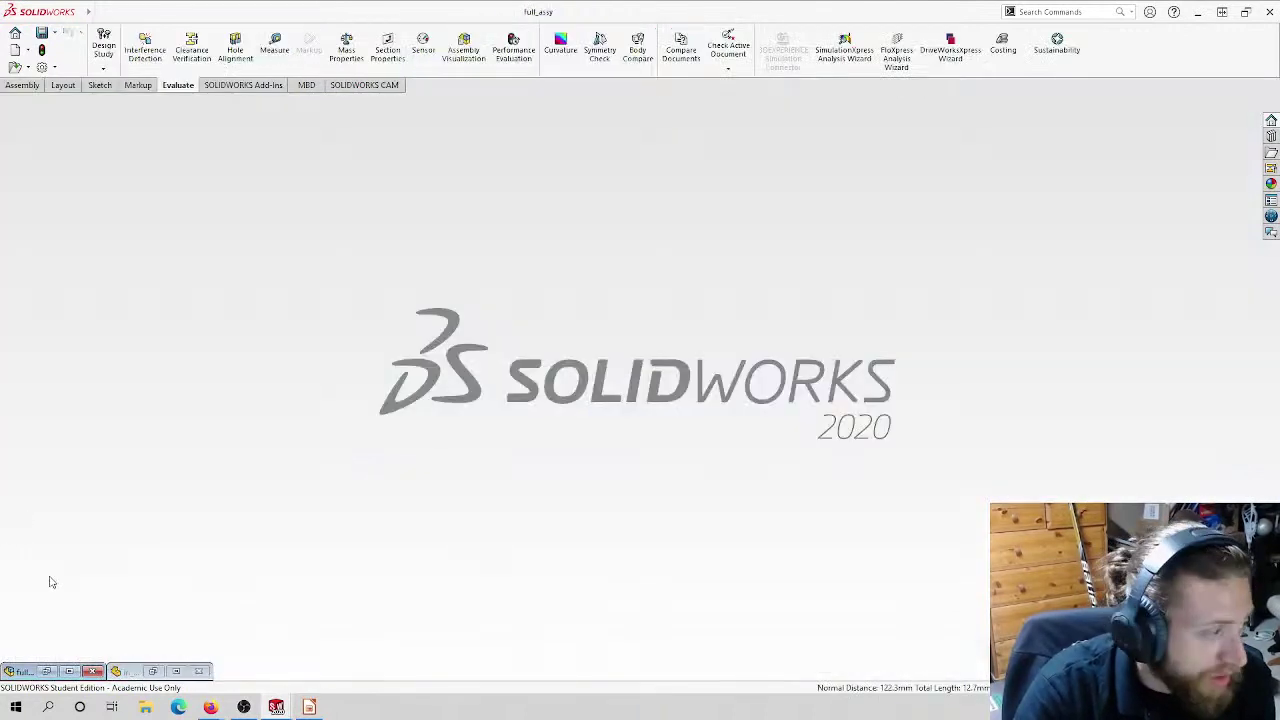
click(68, 671)
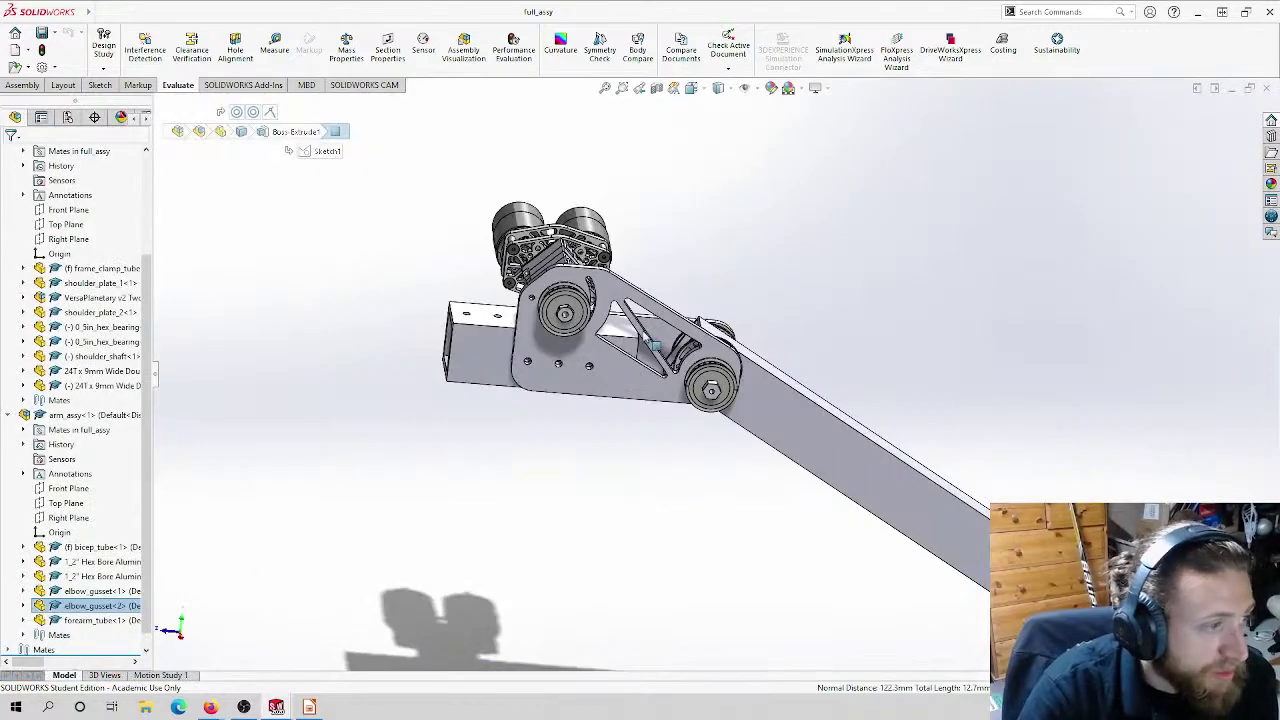
scroll(666, 292, down, 4)
middle_drag(666, 292, 663, 257)
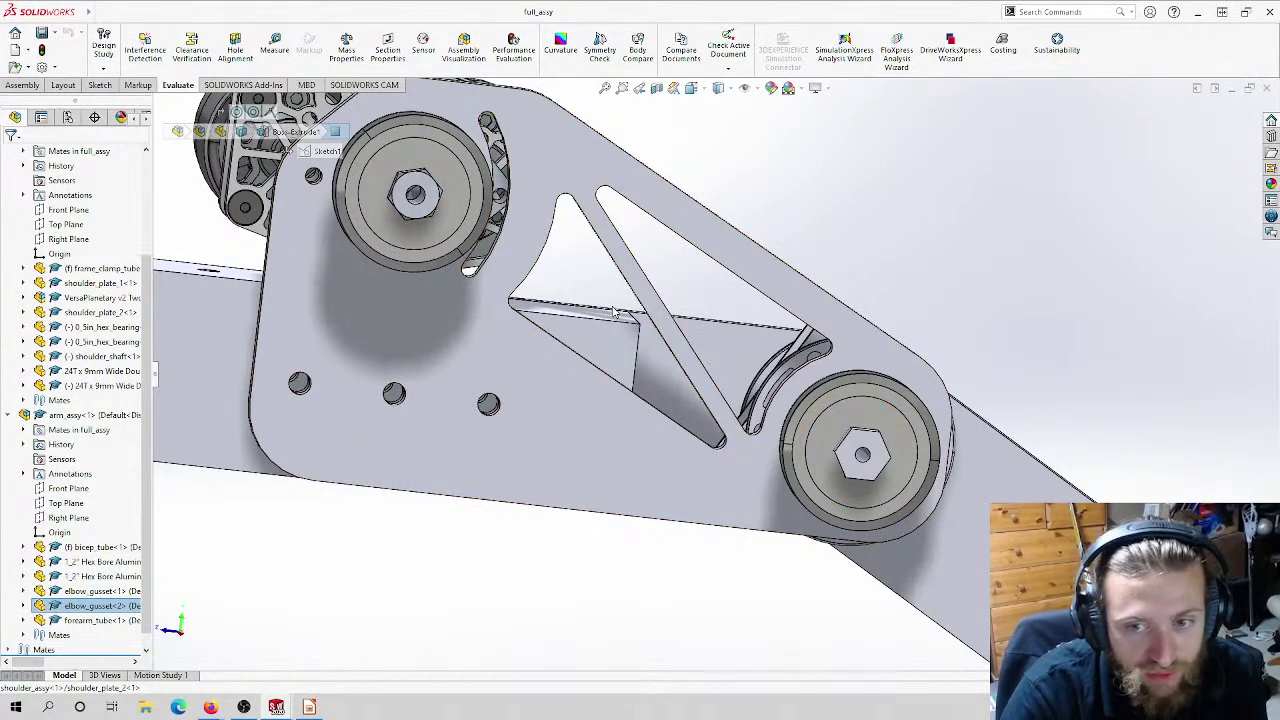
scroll(670, 275, up, 5)
middle_drag(670, 275, 673, 340)
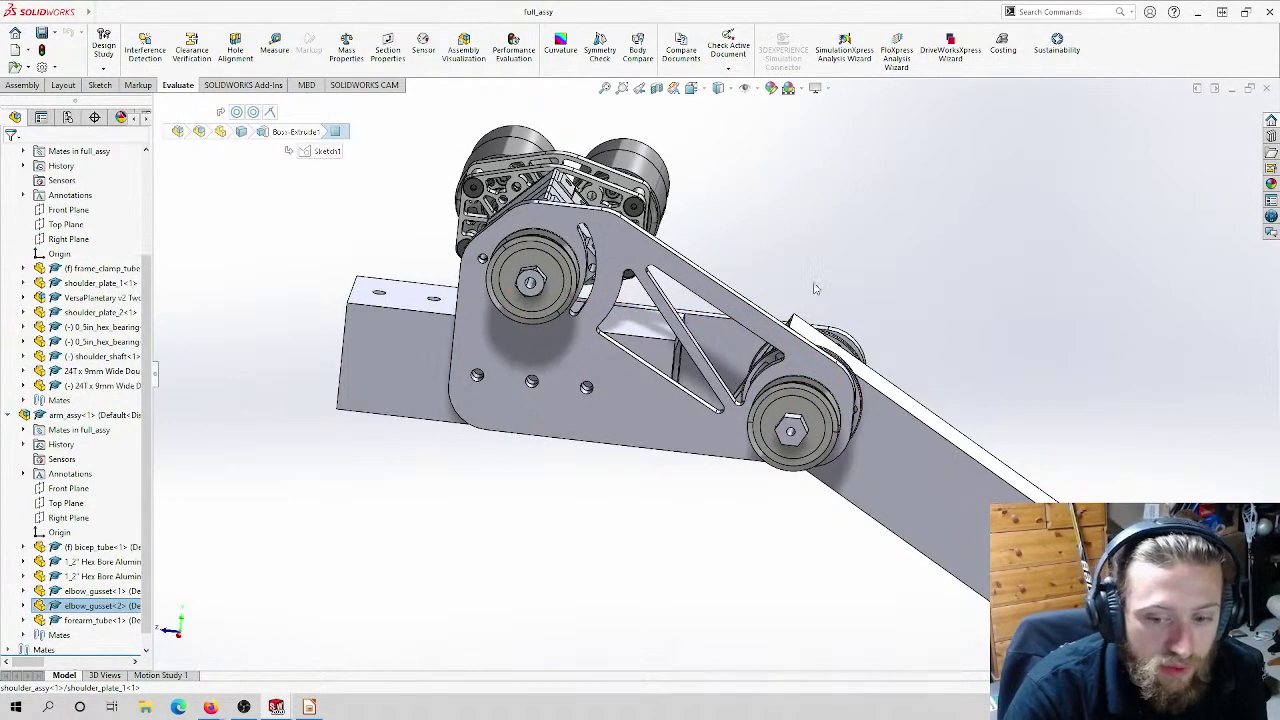
middle_drag(814, 286, 825, 347)
scroll(723, 236, down, 3)
scroll(730, 365, up, 2)
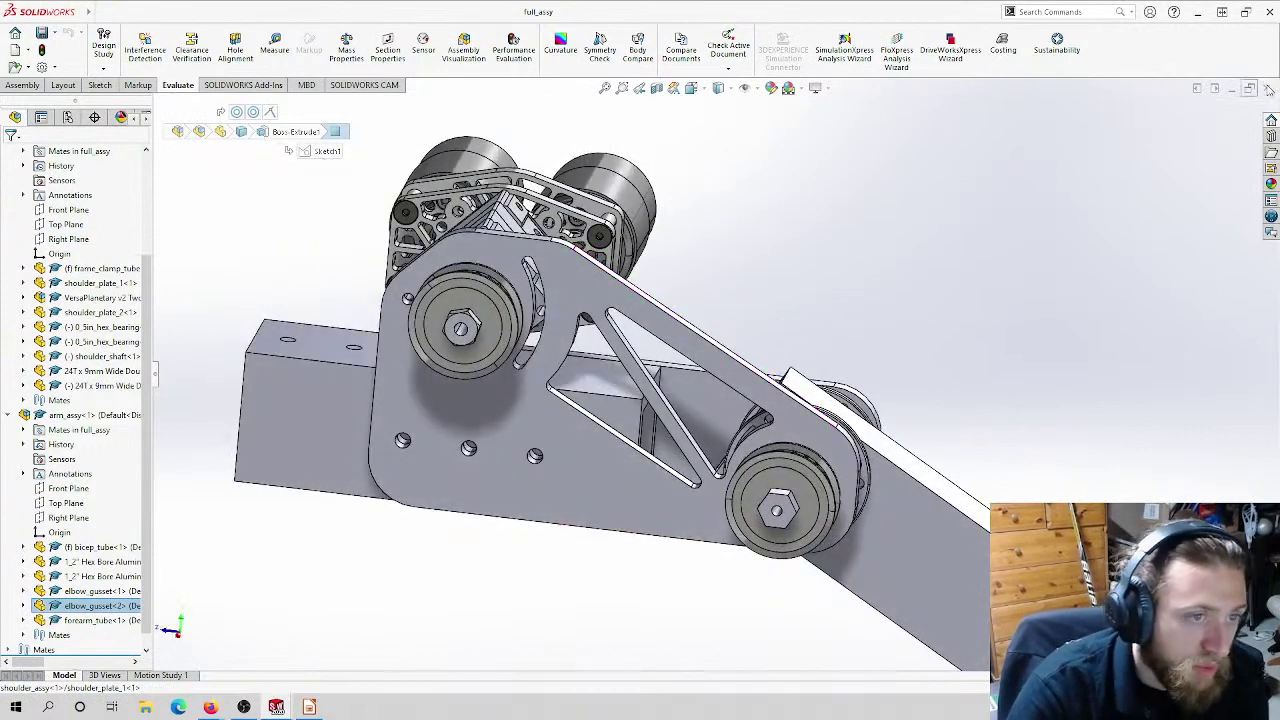
Step: Return to the in_class_shoulder_plate part, show the whole plate and save the part
click(1232, 90)
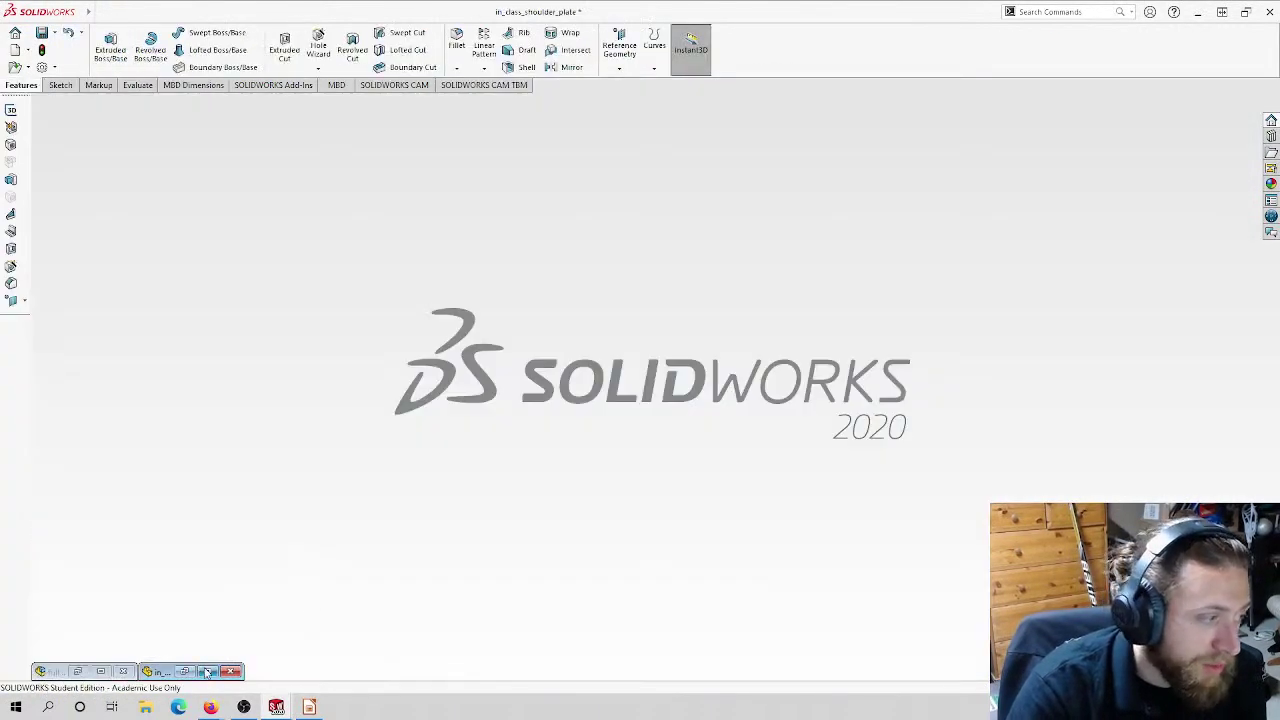
click(207, 671)
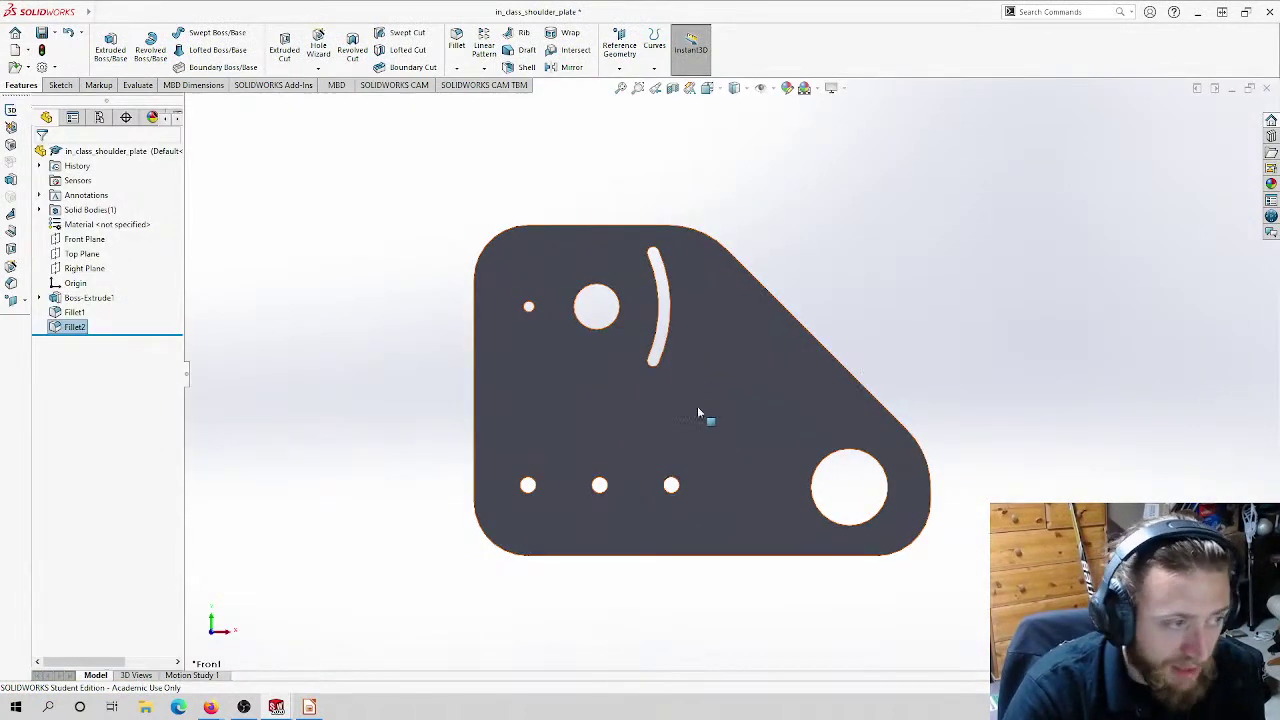
scroll(606, 443, down, 3)
scroll(597, 309, up, 5)
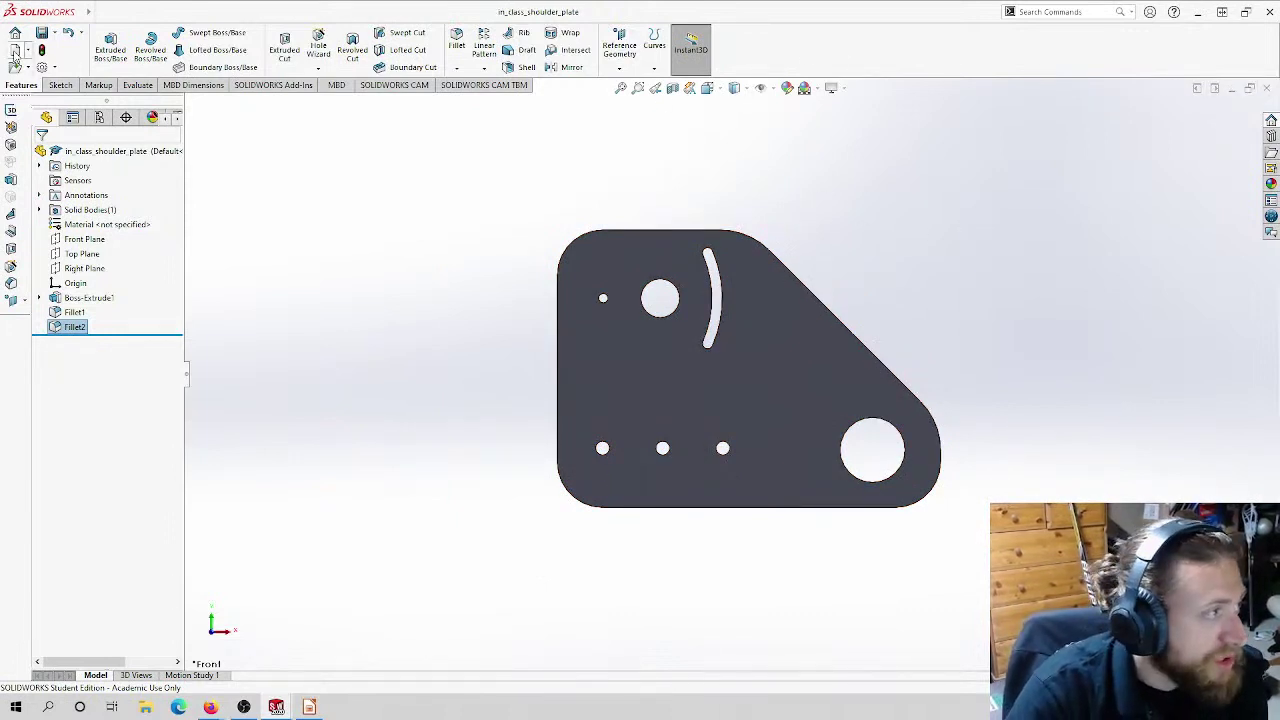
key(ctrl+n)
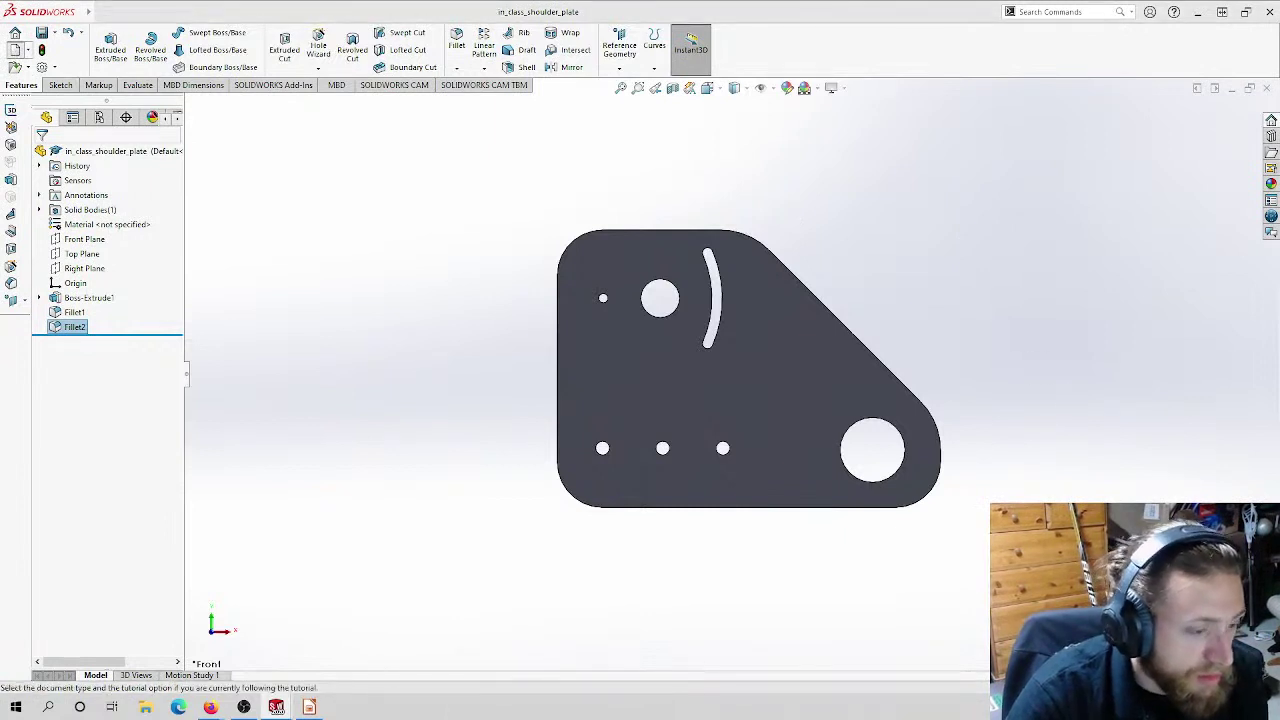
click(86, 298)
click(923, 386)
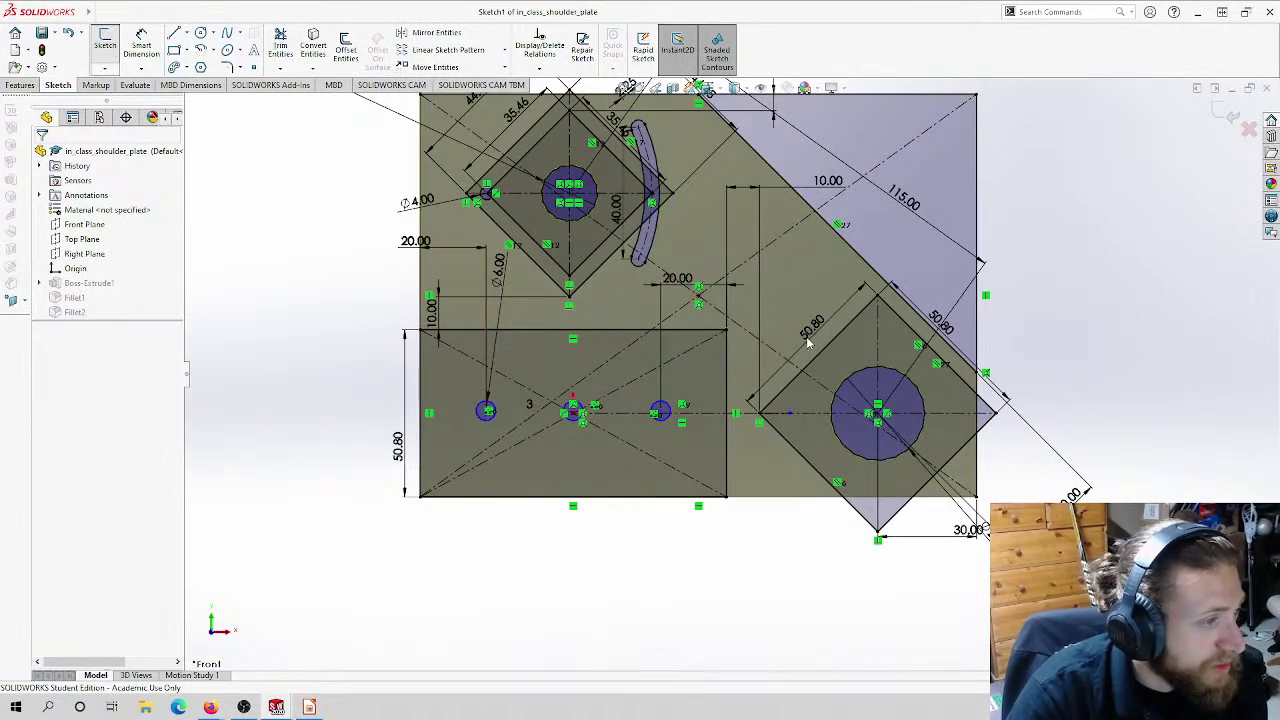
key(ctrl+b)
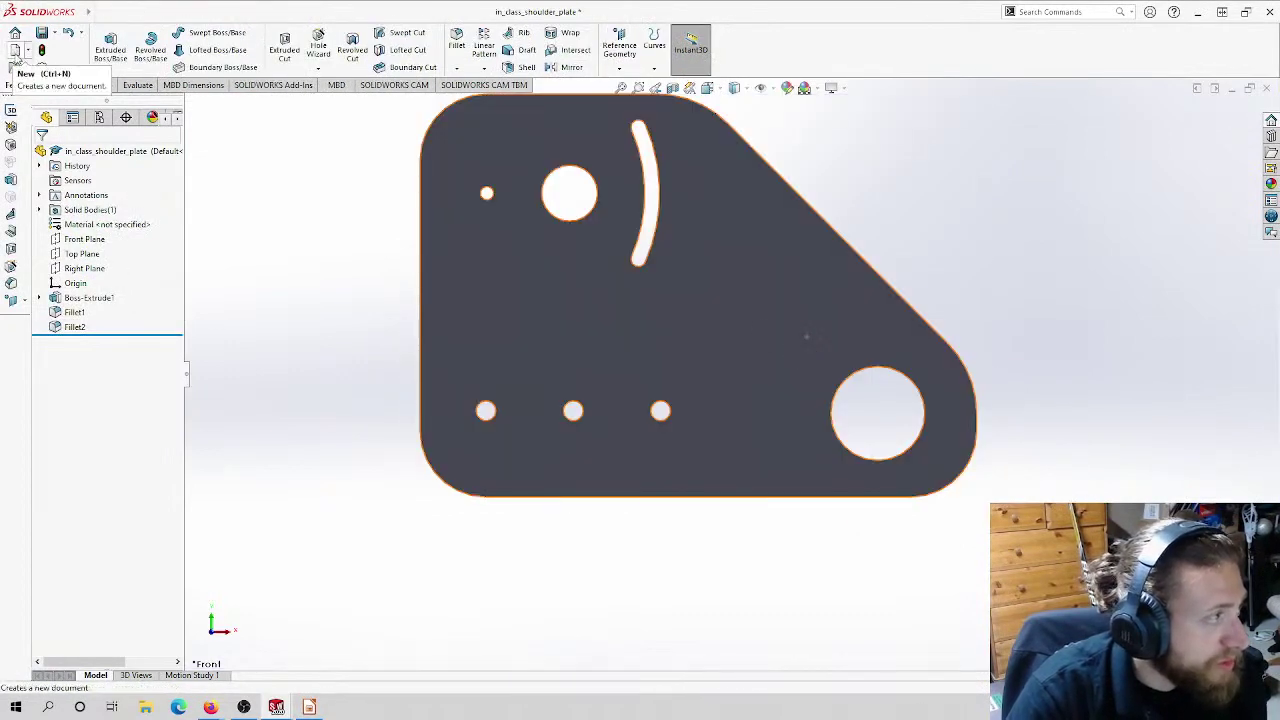
Step: Open the sketch of Boss-Extrude1, capture the fully dimensioned profile with the Snipping Tool and exit the sketch
right_click(86, 298)
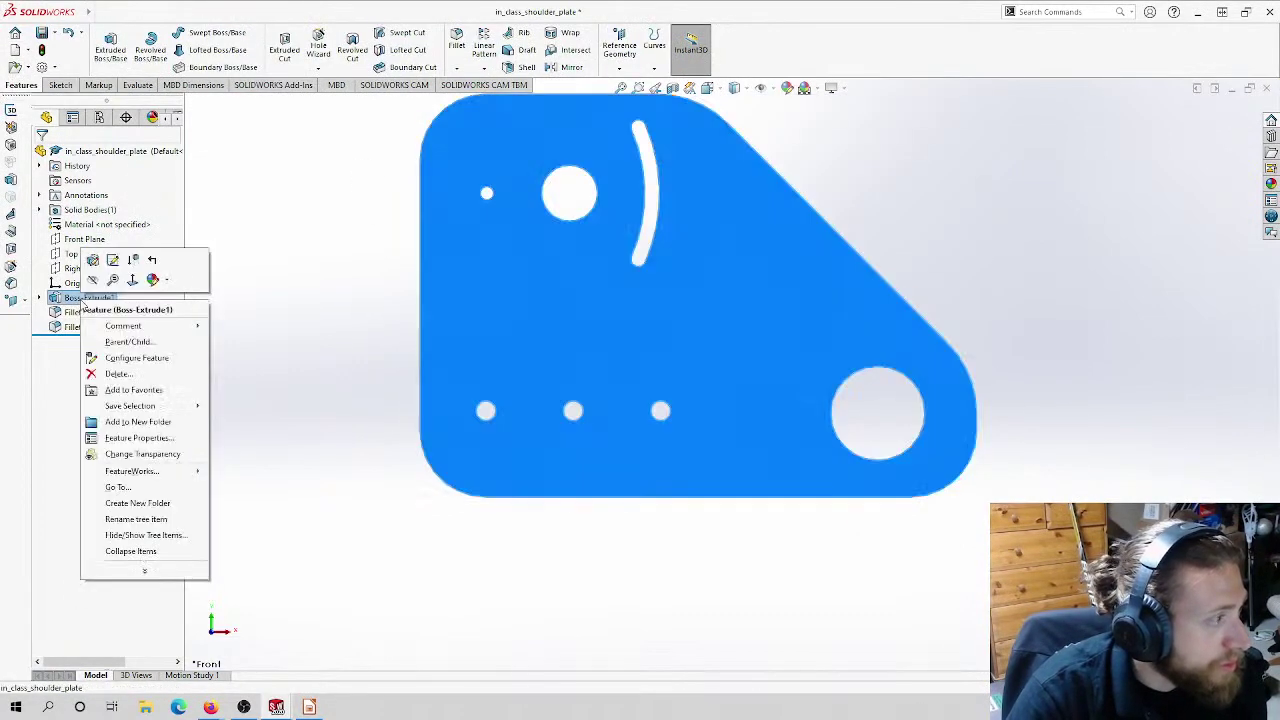
click(112, 259)
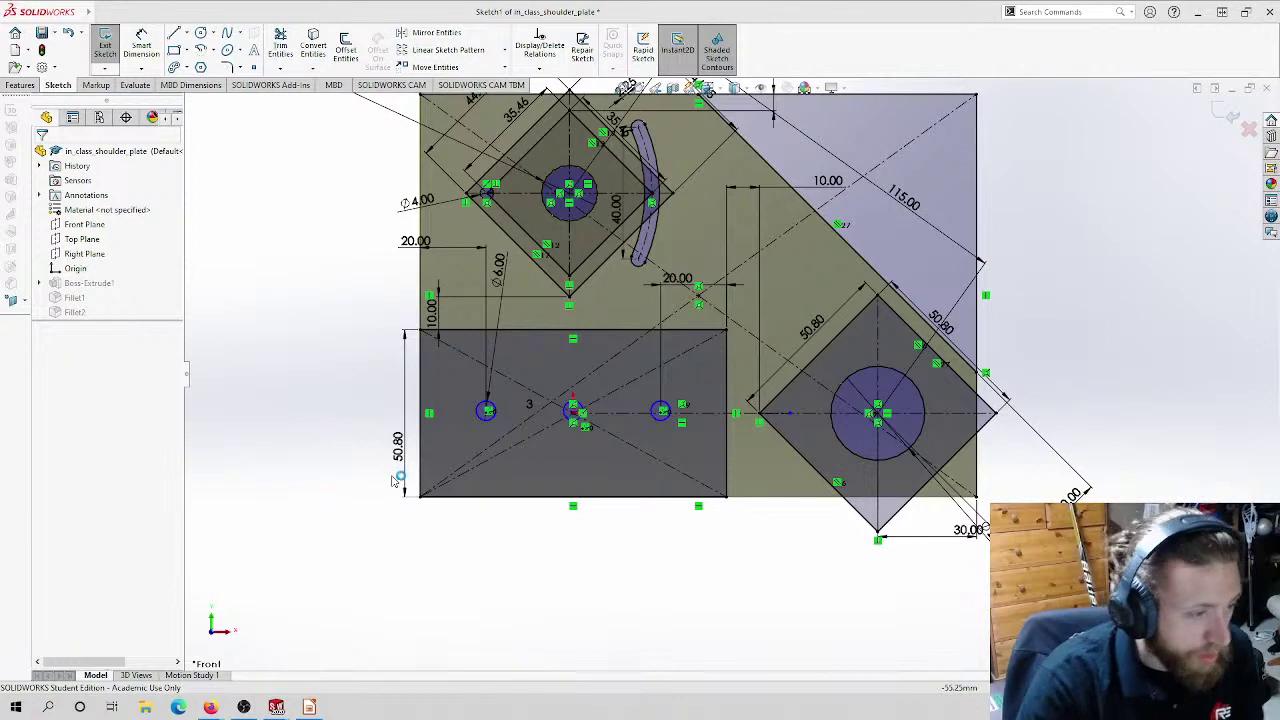
scroll(760, 390, up, 1)
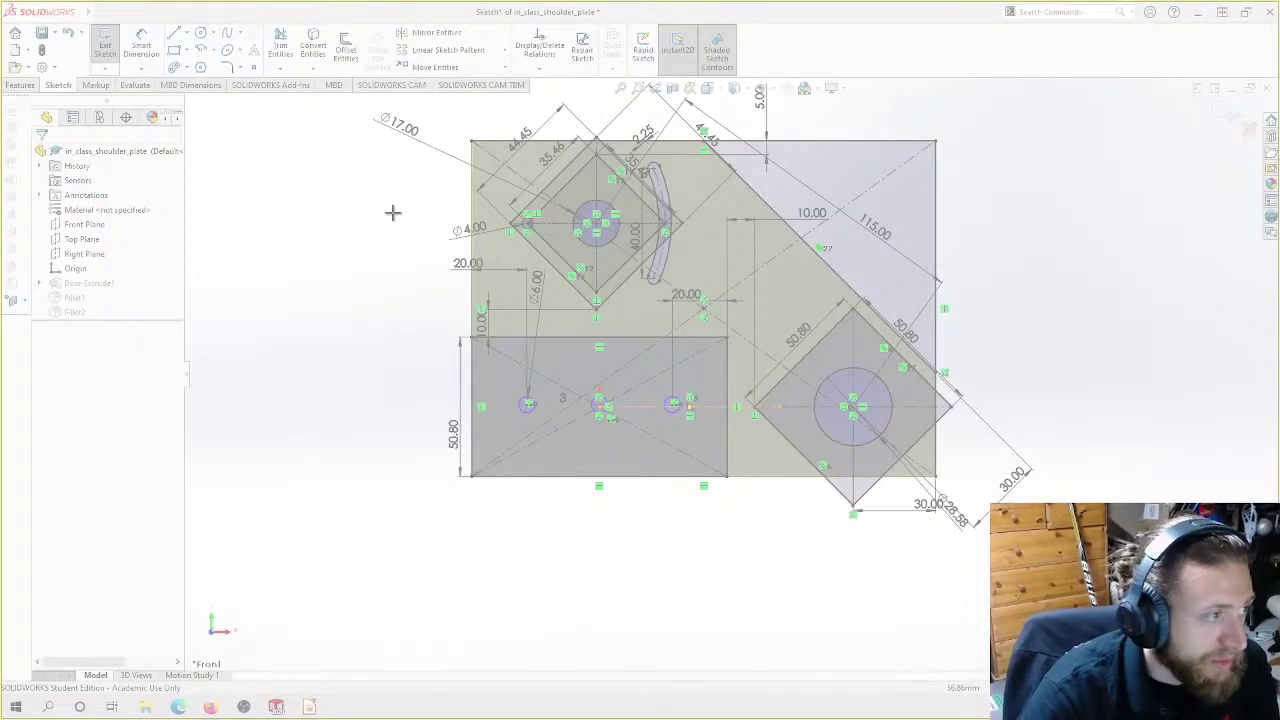
mouse_move(392, 212)
mouse_down()
mouse_move(876, 432)
mouse_move(1030, 520)
mouse_move(1047, 573)
mouse_up()
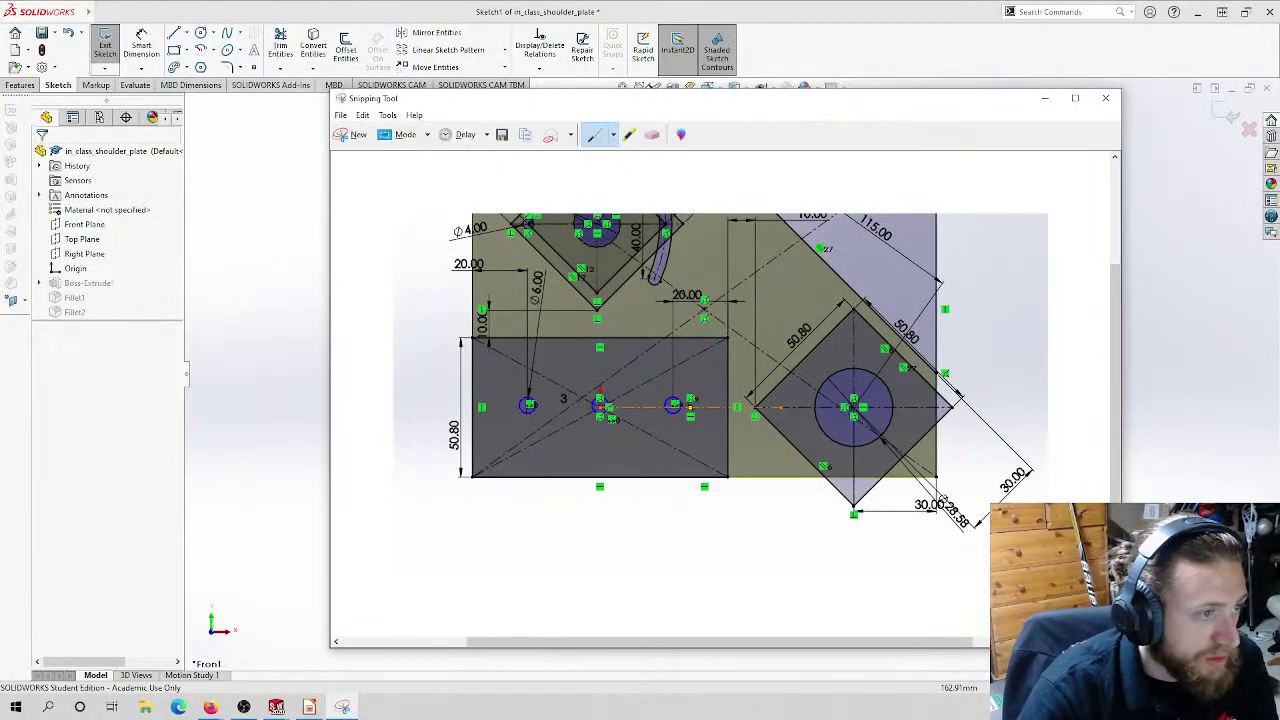
drag(758, 122, 1248, 169)
click(1240, 120)
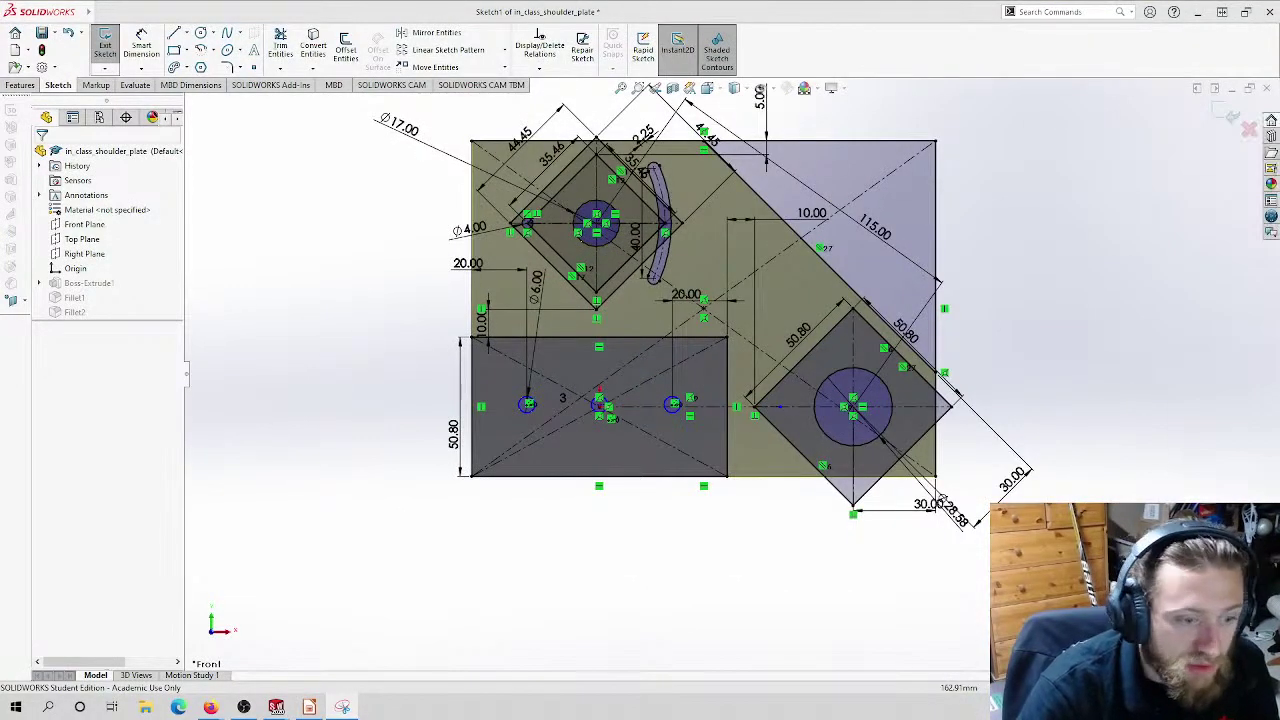
click(104, 50)
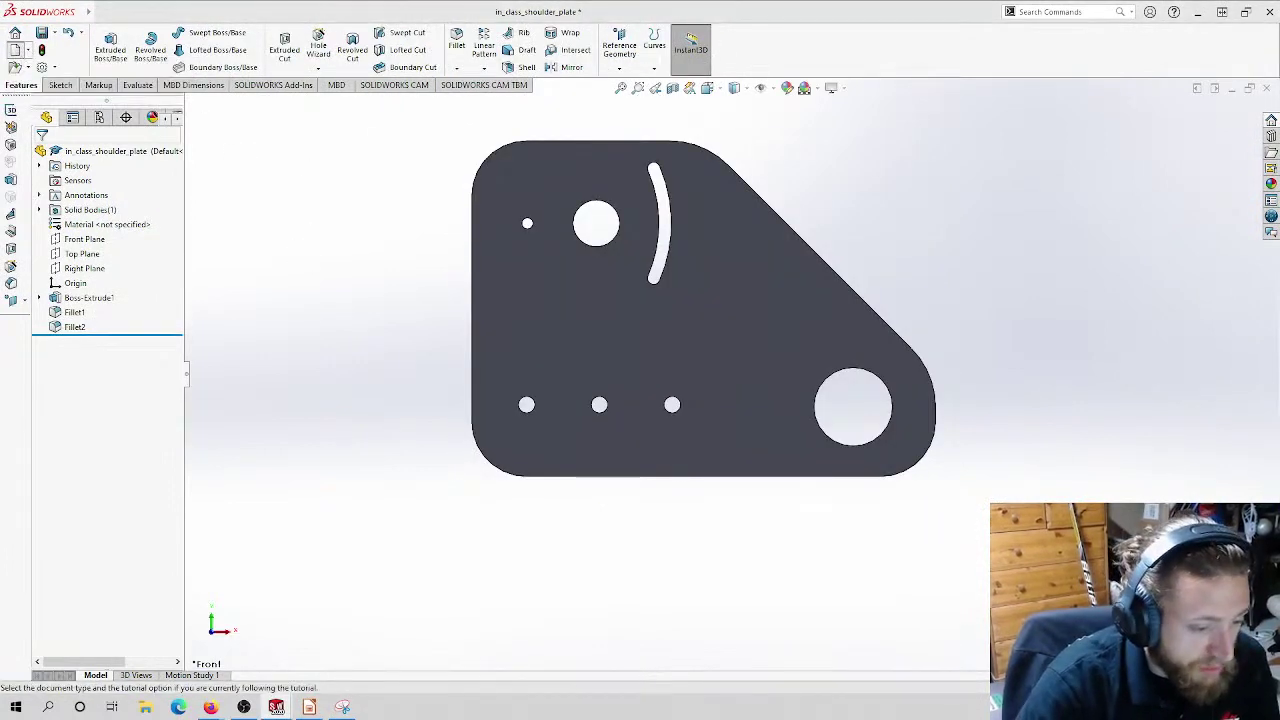
Step: Create a new part document and start a sketch on its Front Plane
key(ctrl+n)
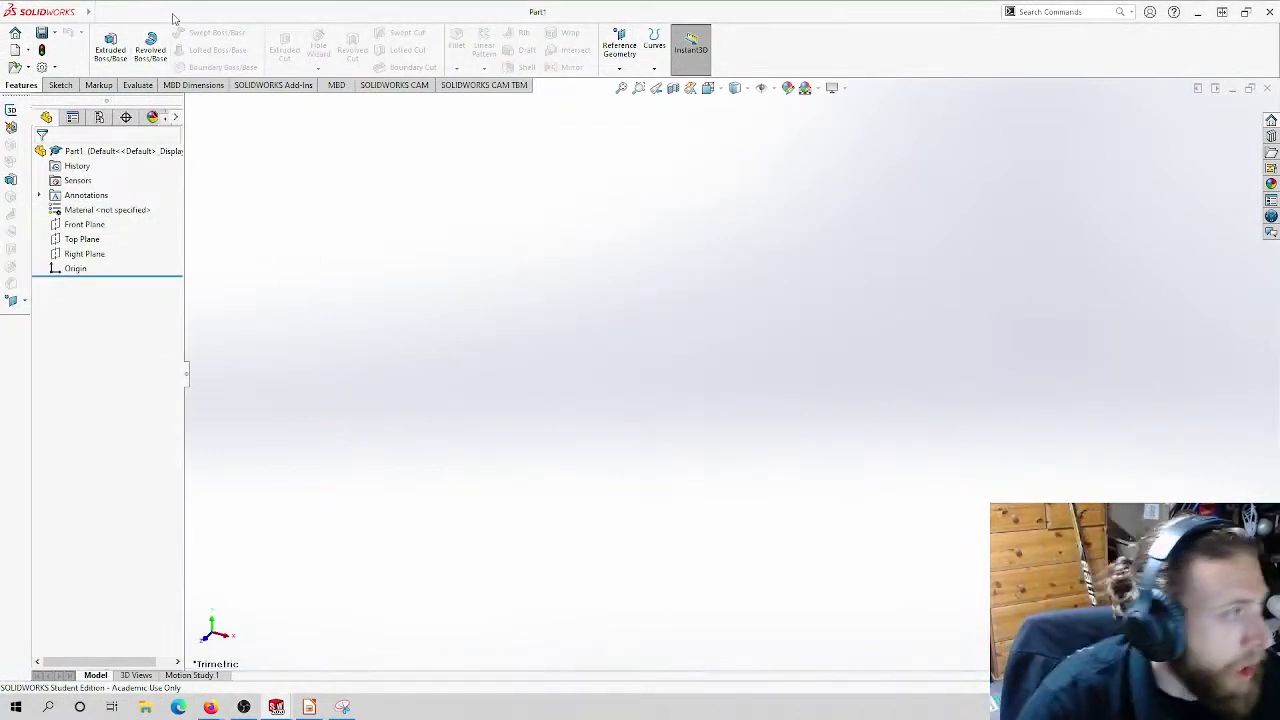
click(62, 86)
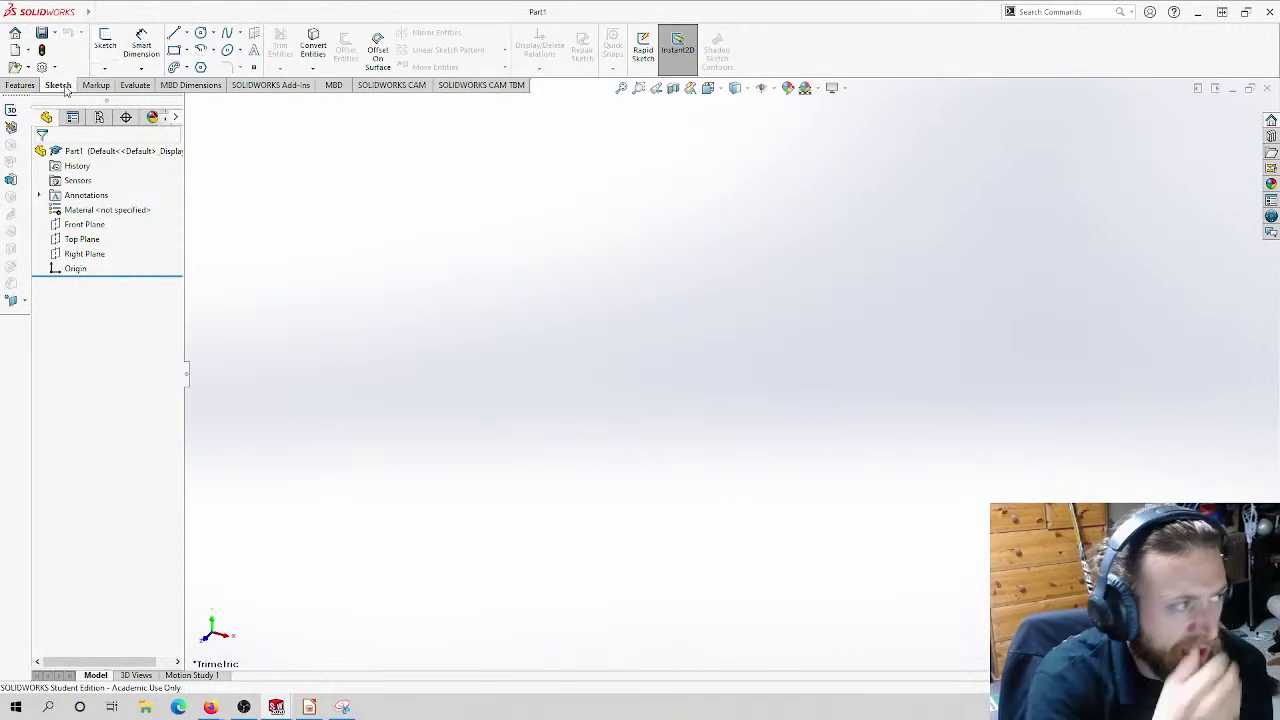
click(105, 42)
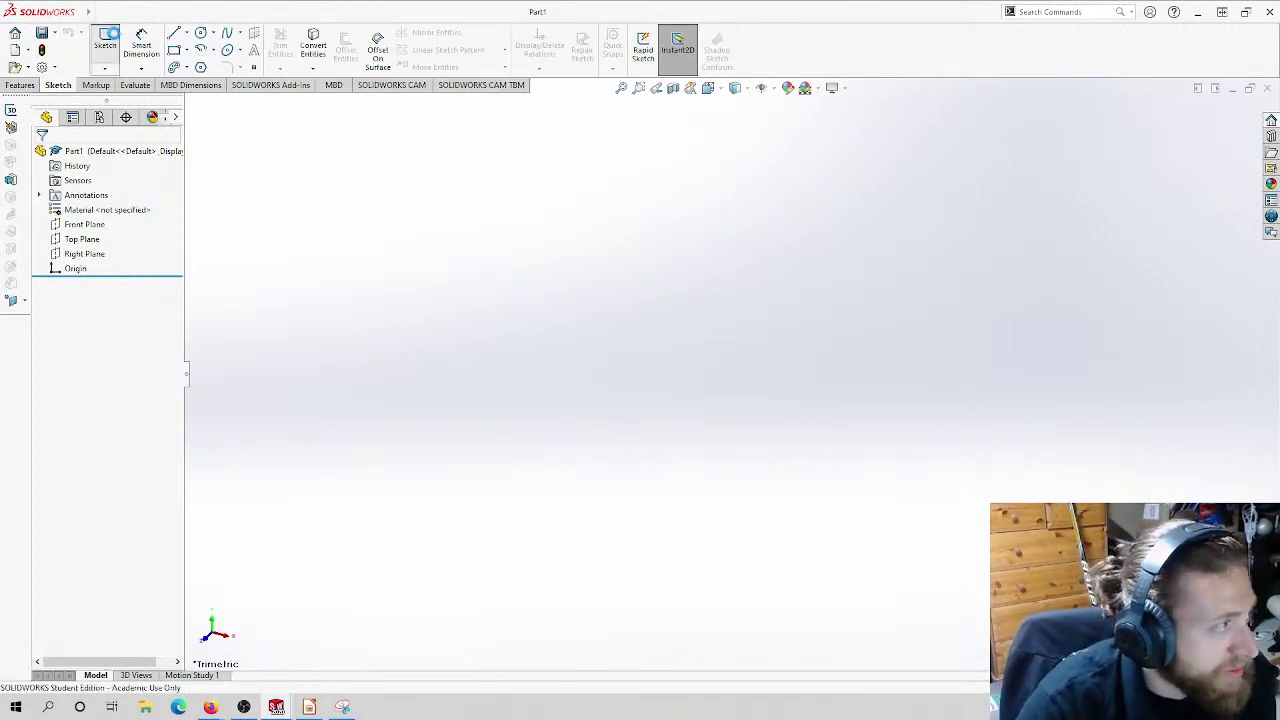
click(651, 277)
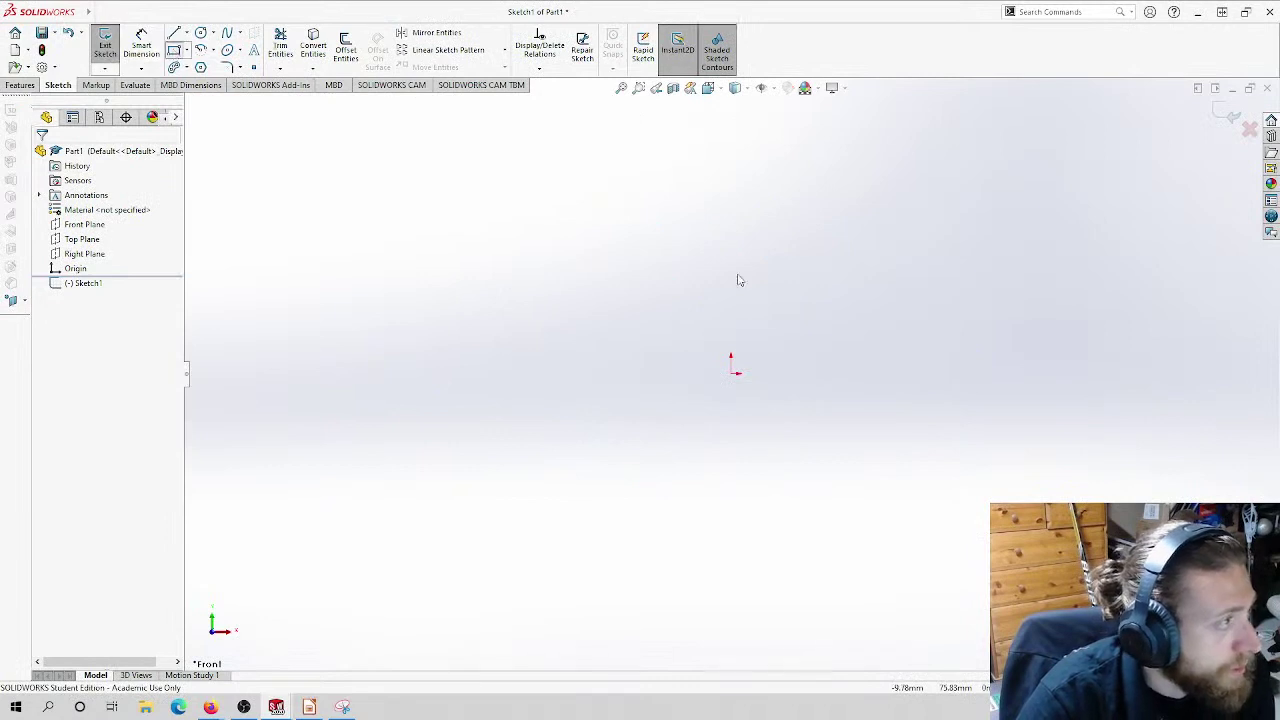
key(r)
click(735, 375)
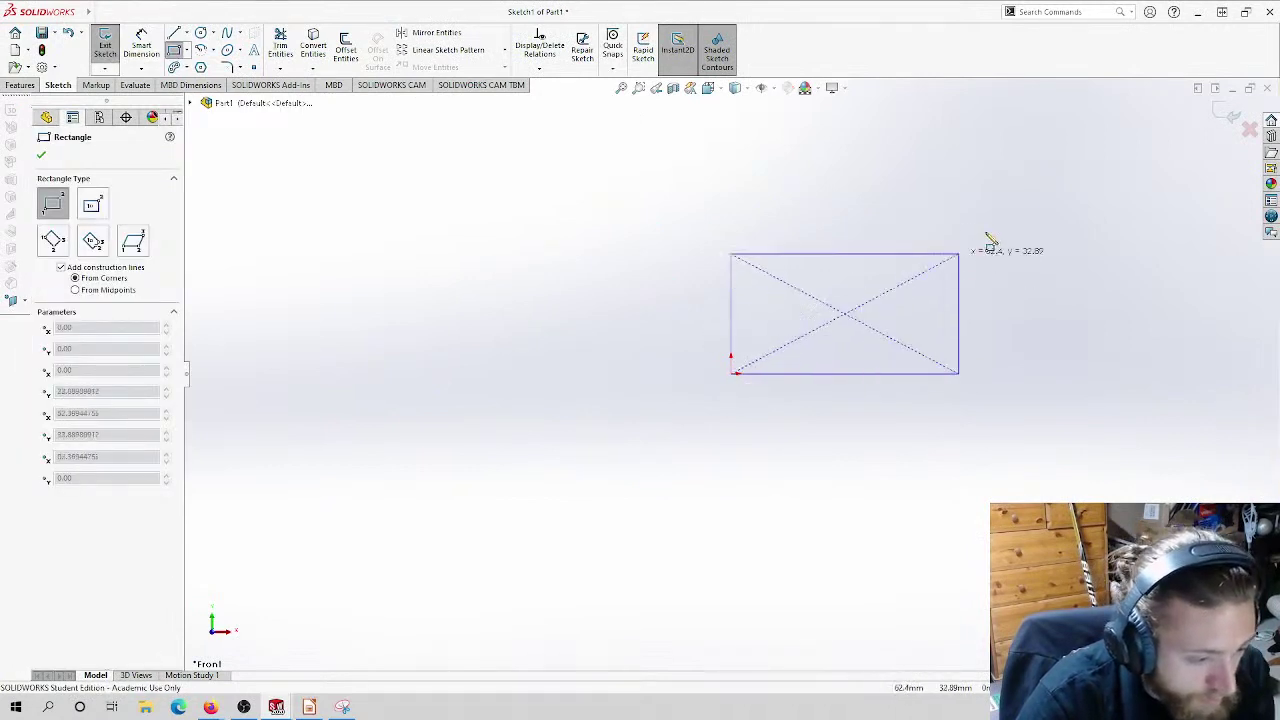
click(1071, 205)
click(128, 11)
click(150, 35)
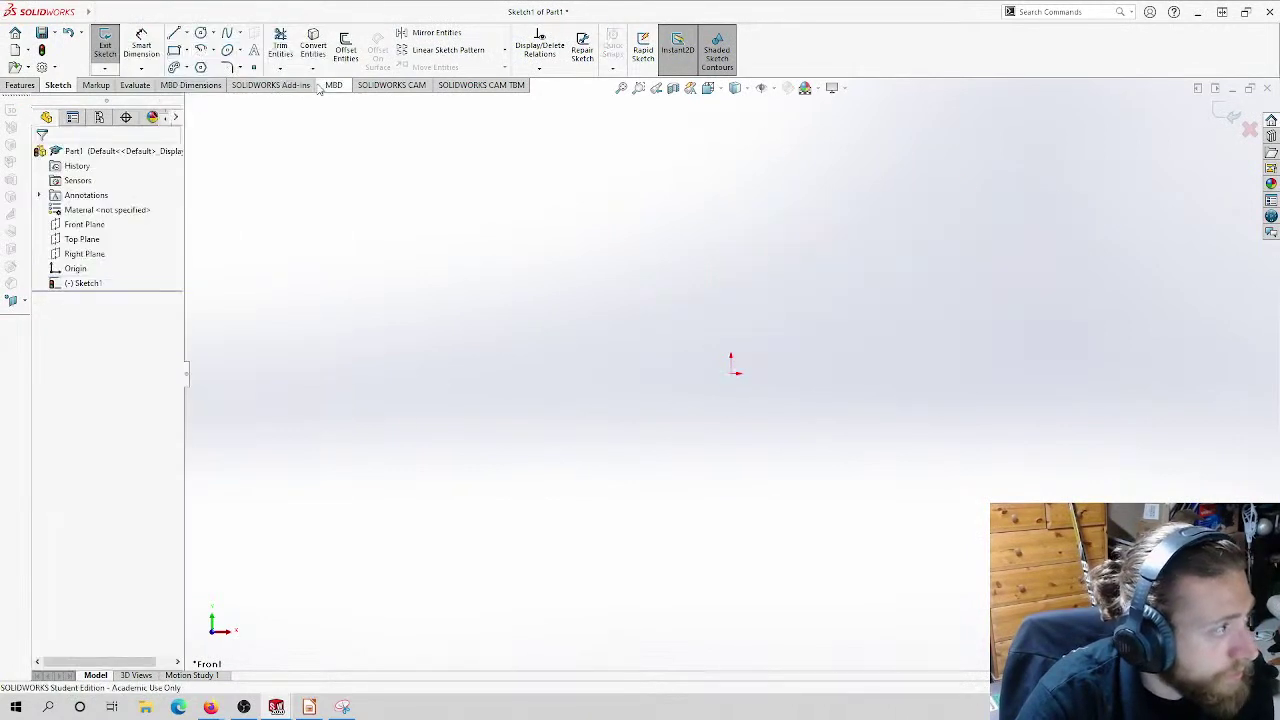
Step: Sketch a corner rectangle about 49 mm wide and 21 mm high, with its lower-left corner on the origin
click(186, 50)
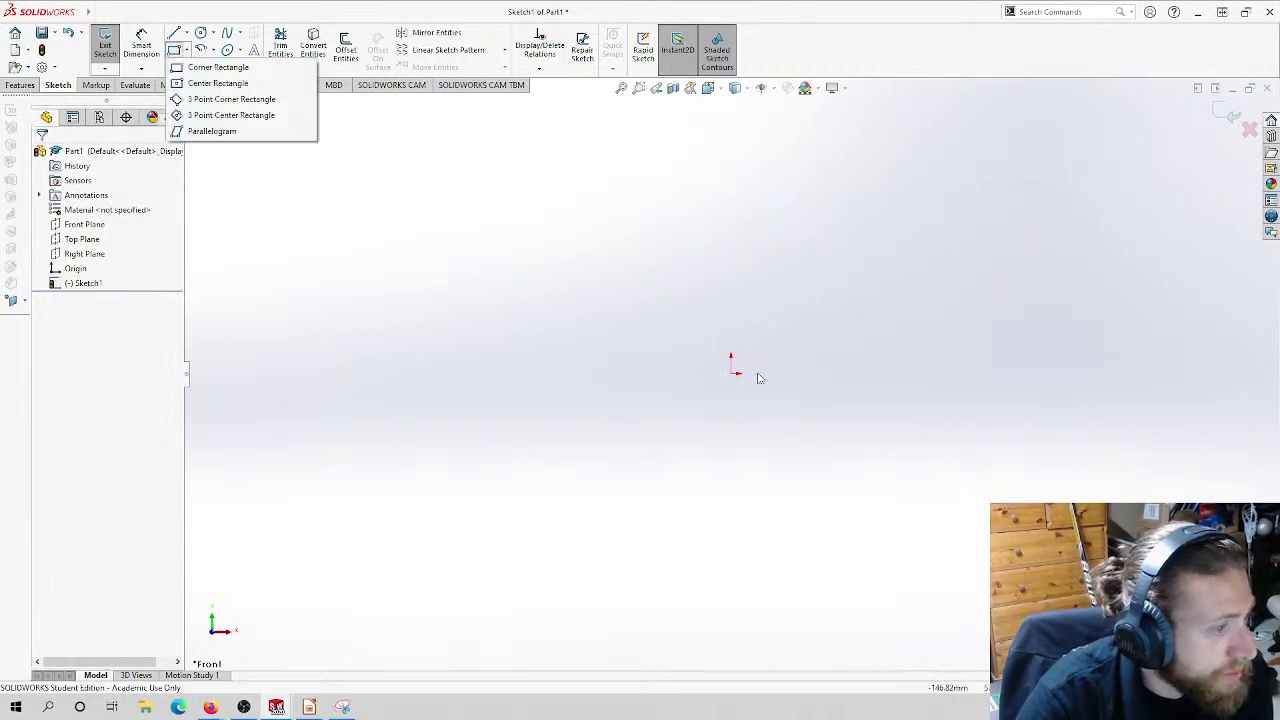
click(186, 50)
click(186, 50)
click(197, 68)
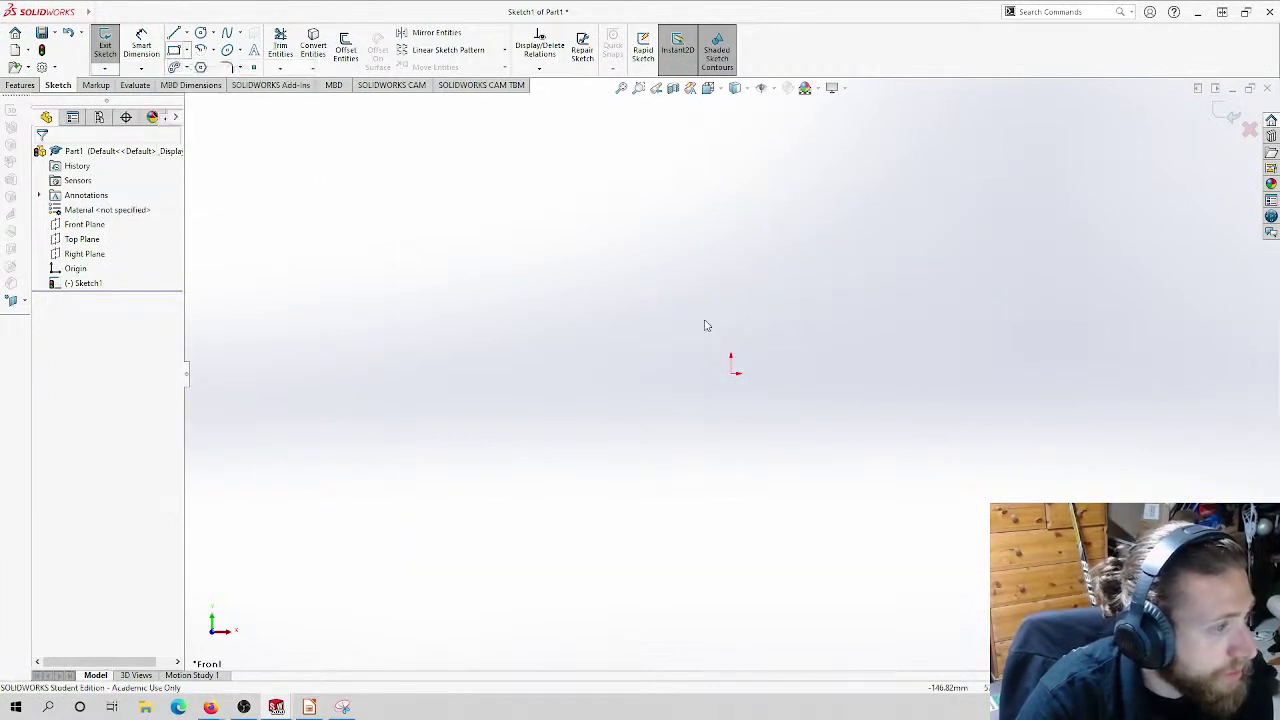
click(735, 372)
click(910, 297)
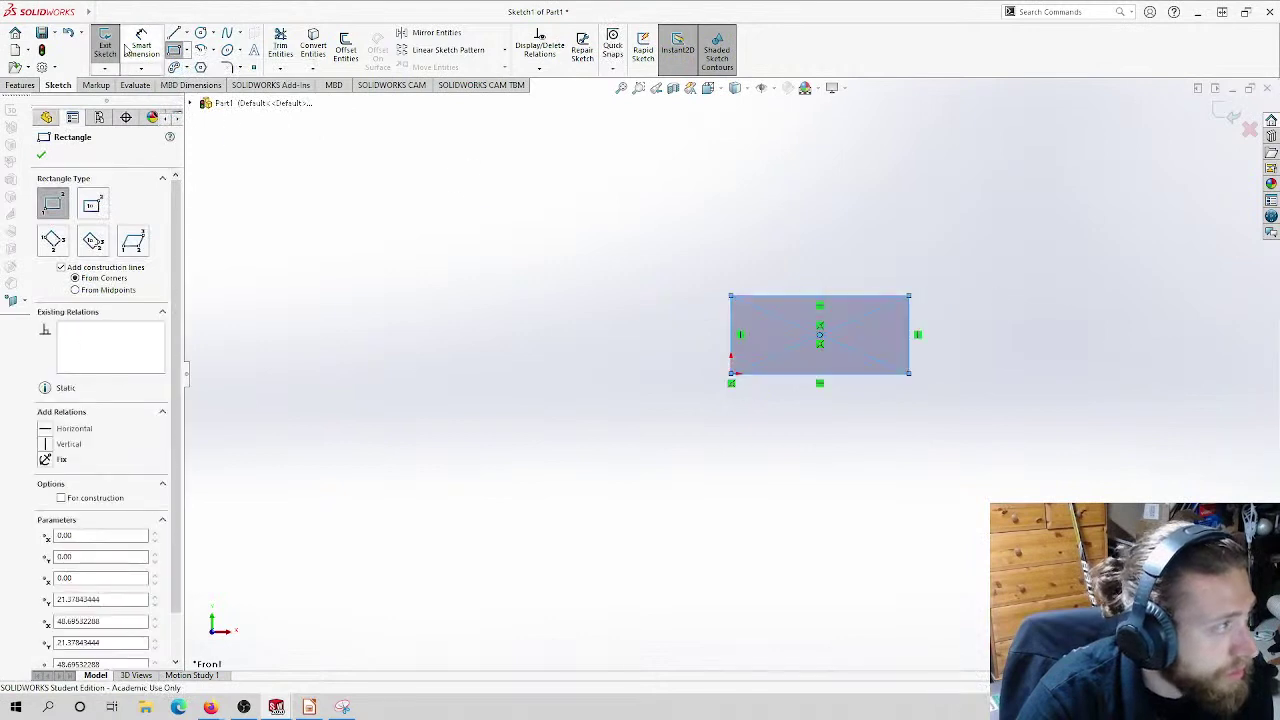
key(Escape)
Step: Dimension the rectangle's left vertical side and set its length to 50.8 mm
click(731, 330)
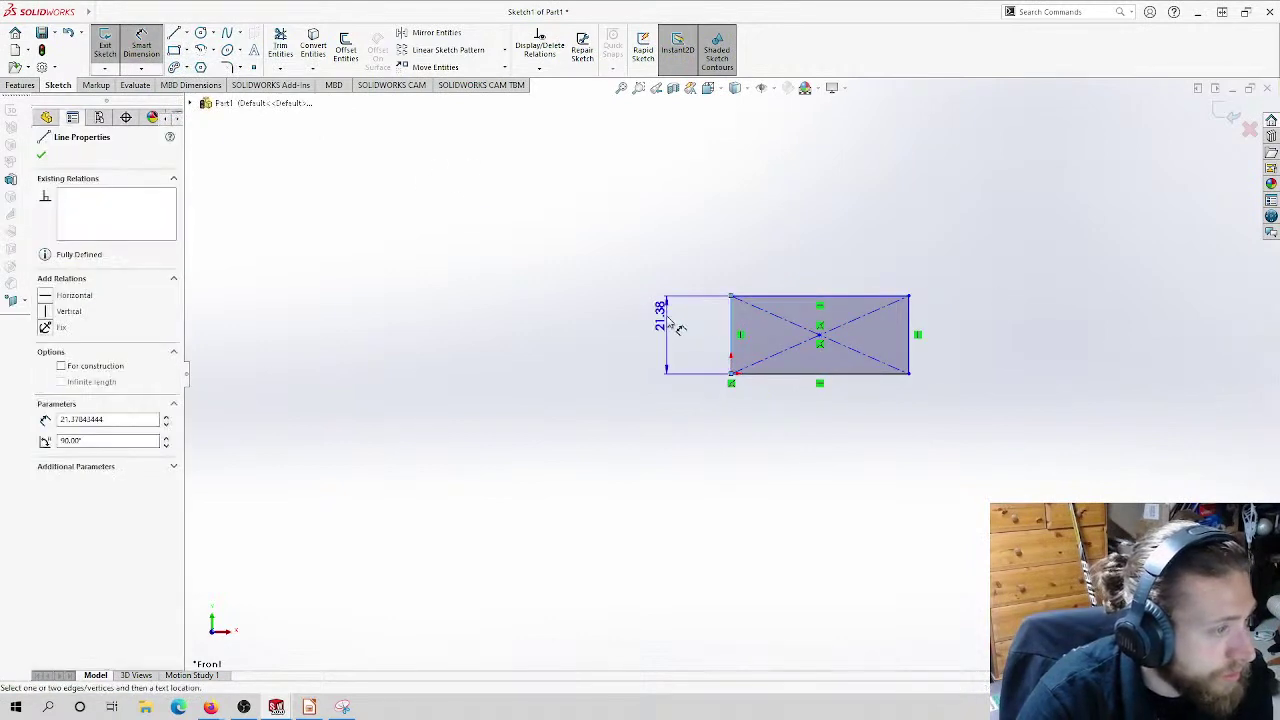
click(660, 322)
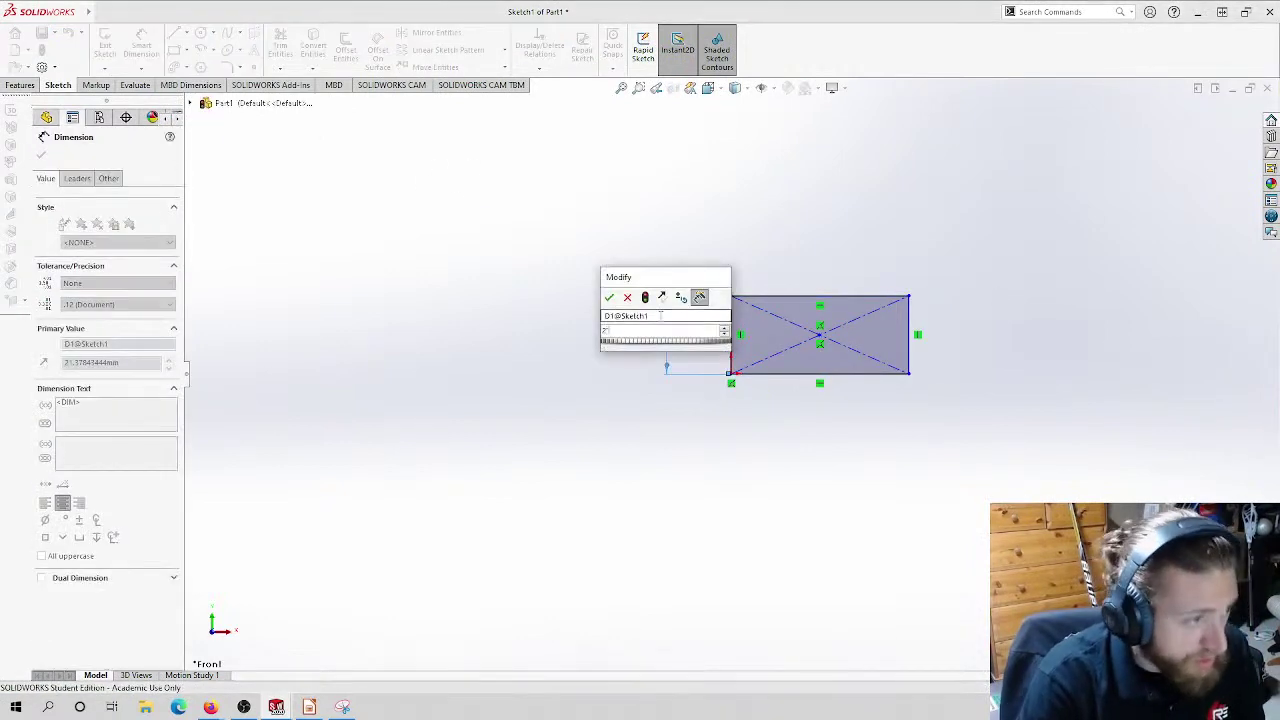
text(50.8)
key(Return)
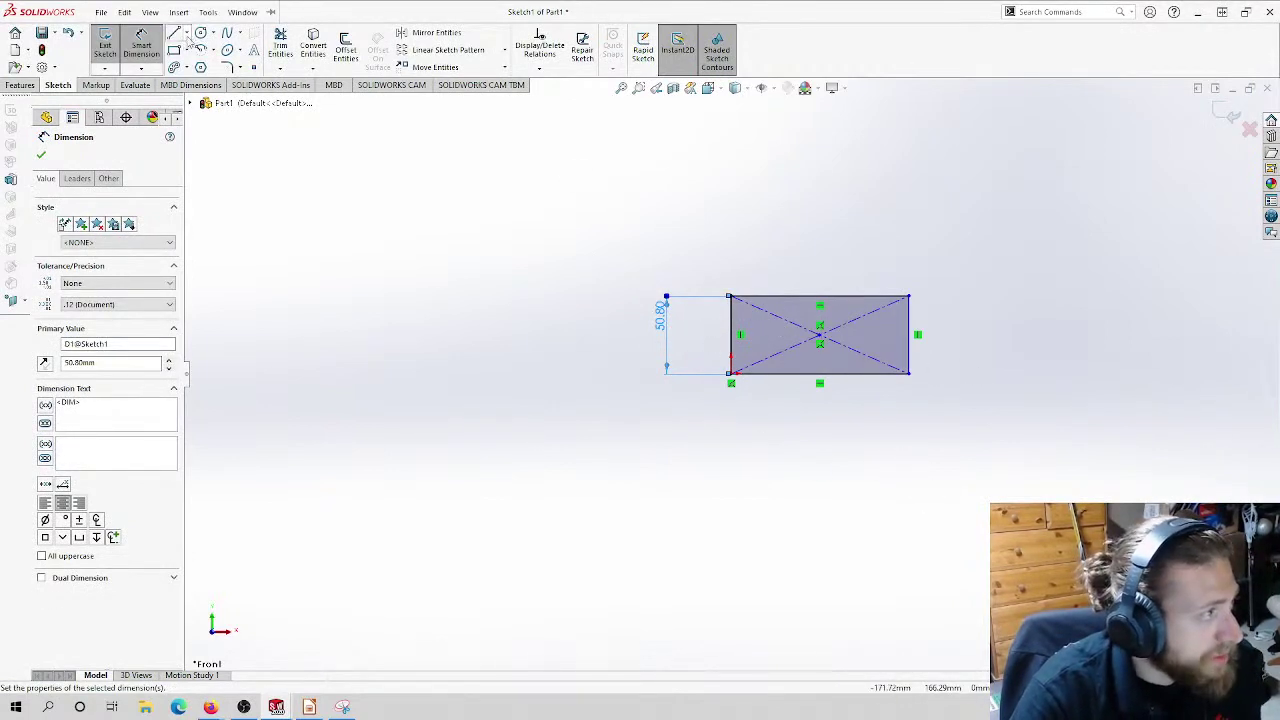
Step: Draw a horizontal construction line between the midpoints of the rectangle's left and right sides
scroll(898, 381, up, 1)
key(Return)
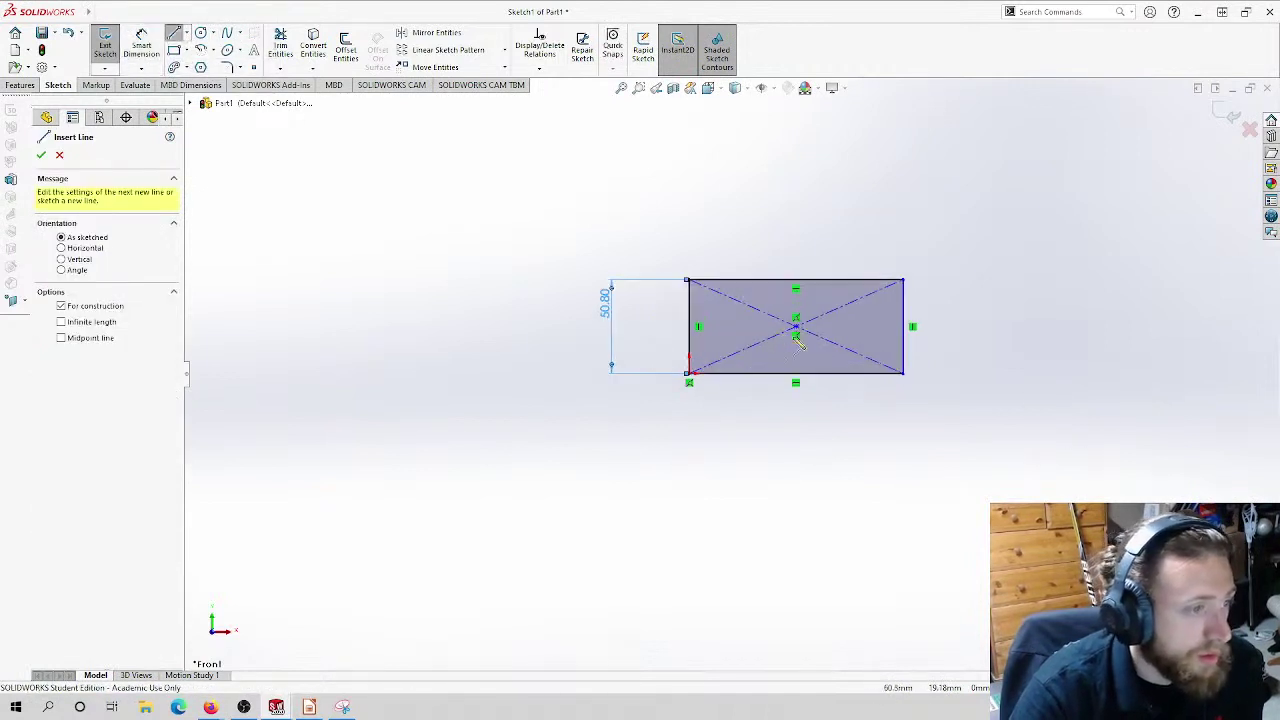
click(689, 327)
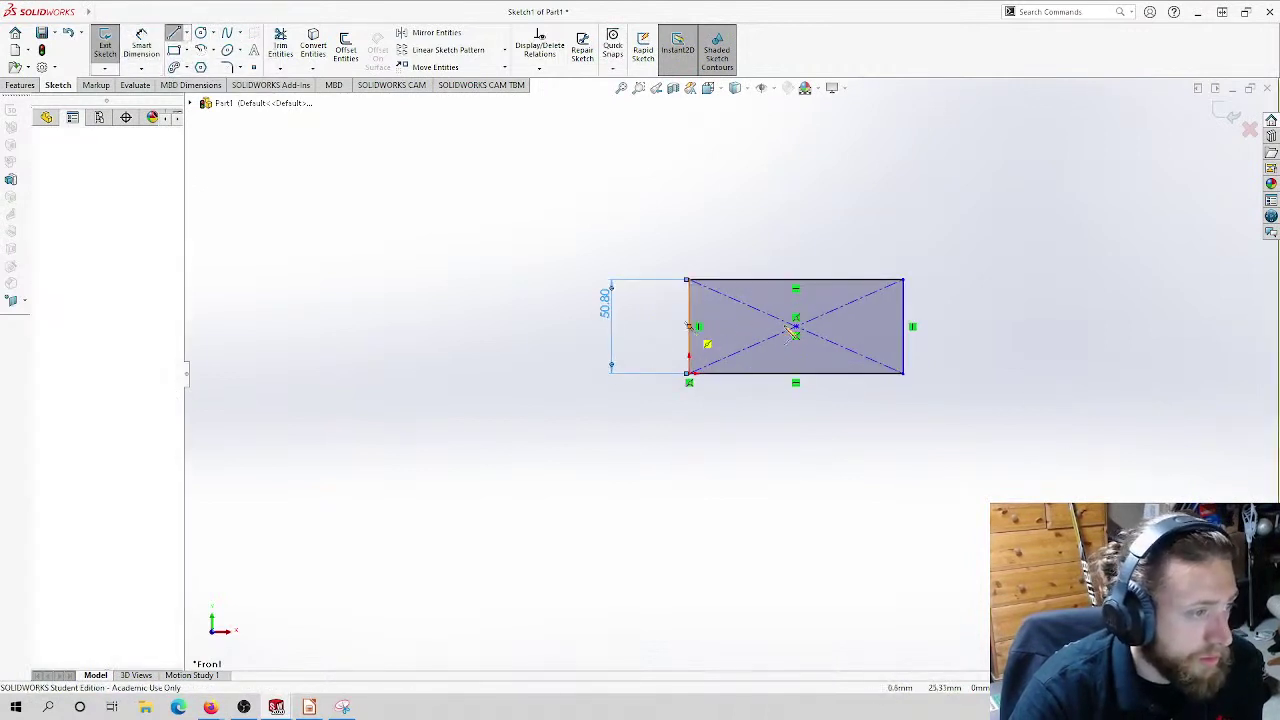
click(910, 327)
key(Escape)
Step: Sketch a circle about 4.3 mm in diameter, centred on the horizontal construction line near the rectangle's left side
key(c)
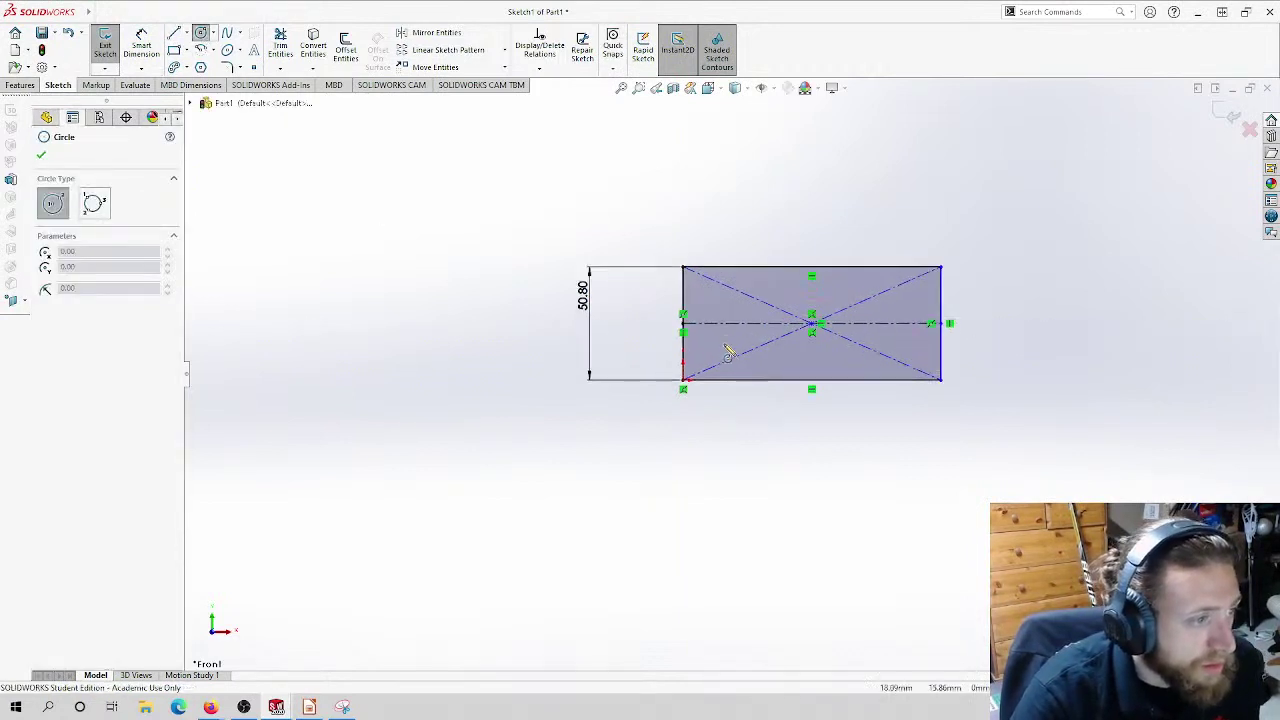
scroll(729, 331, up, 2)
click(696, 324)
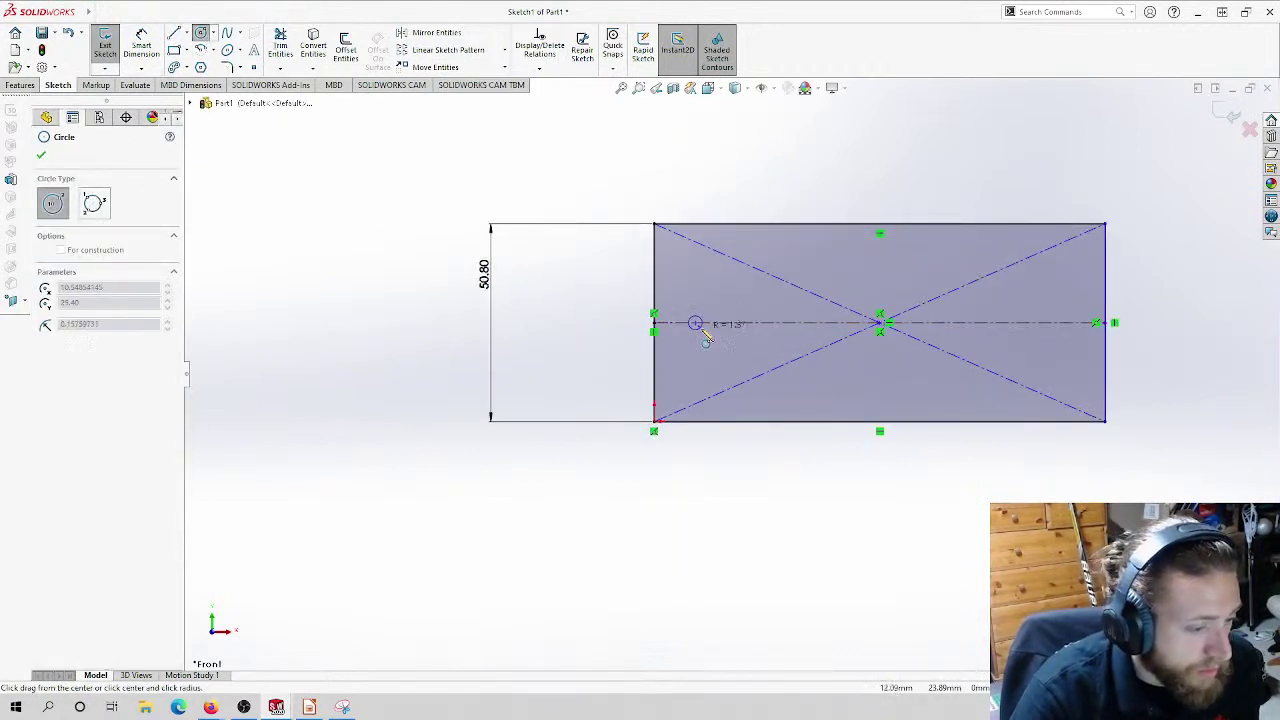
click(704, 334)
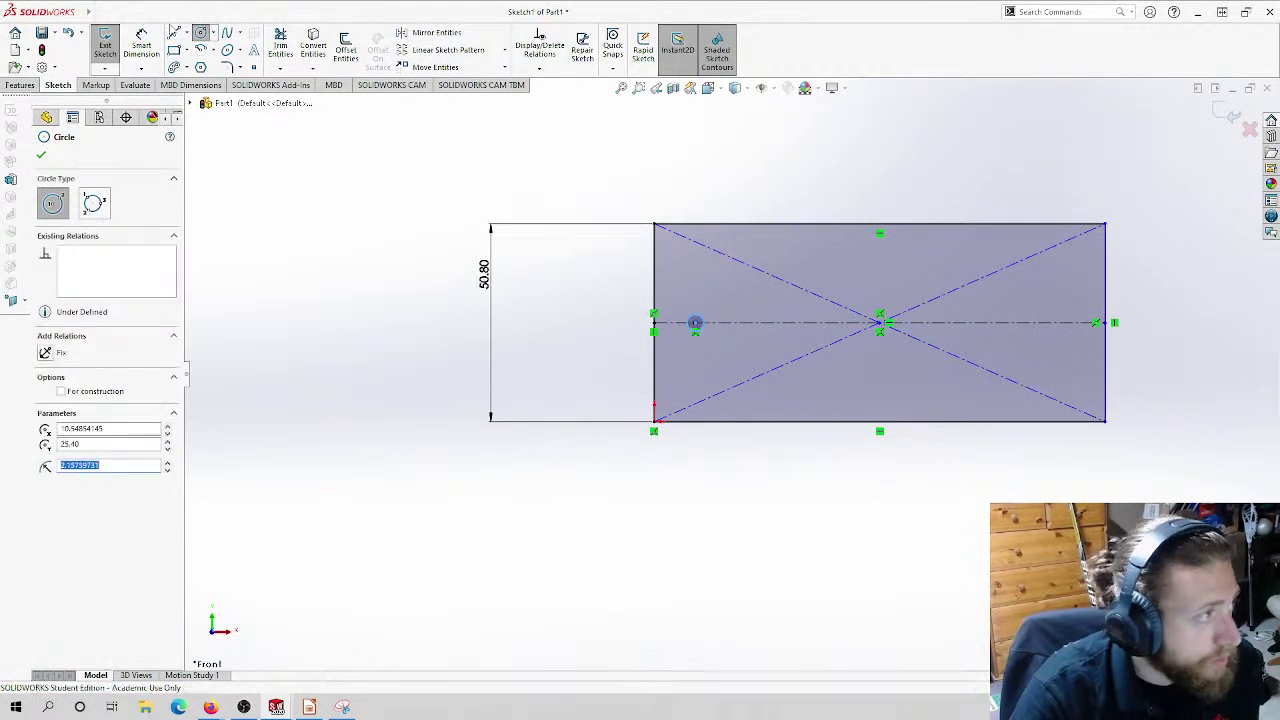
key(Escape)
Step: Dimension the small circle on the construction line and set its diameter to 6 mm
key(d)
click(695, 324)
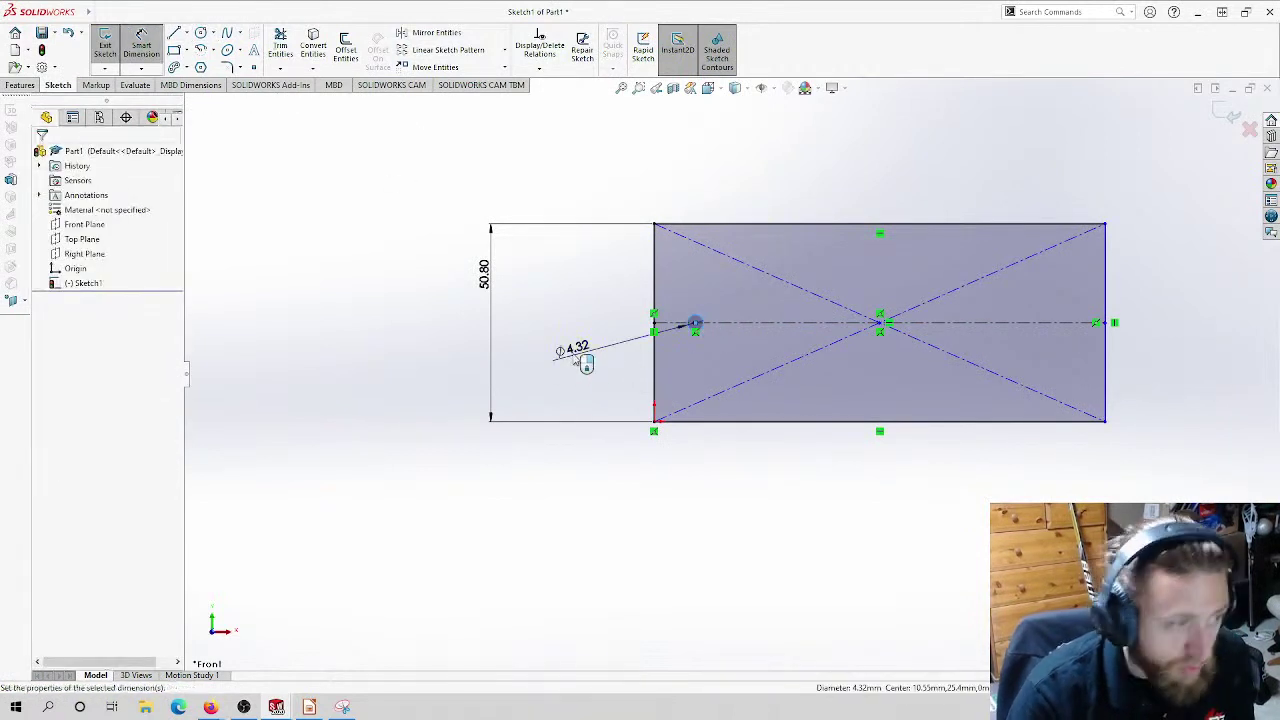
click(585, 363)
text(6)
key(Return)
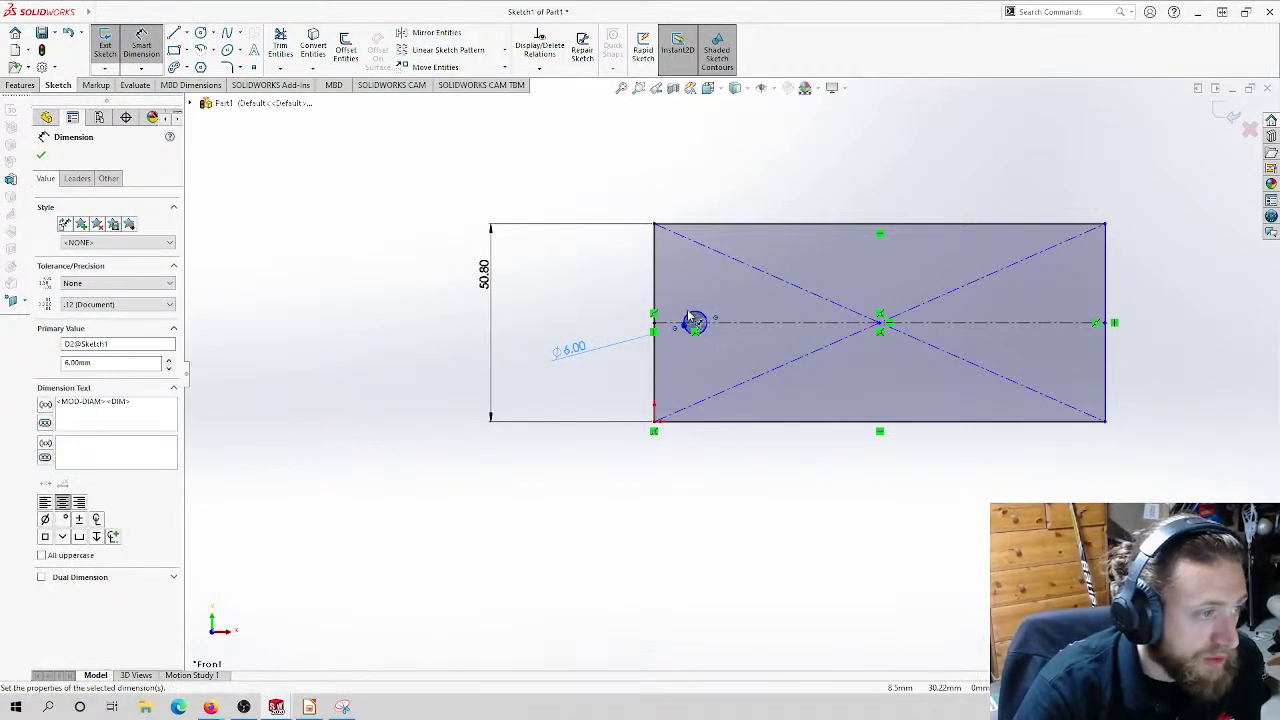
Step: Dimension the circle's centre from the rectangle's left side and set the distance to 20 mm
click(690, 322)
click(655, 290)
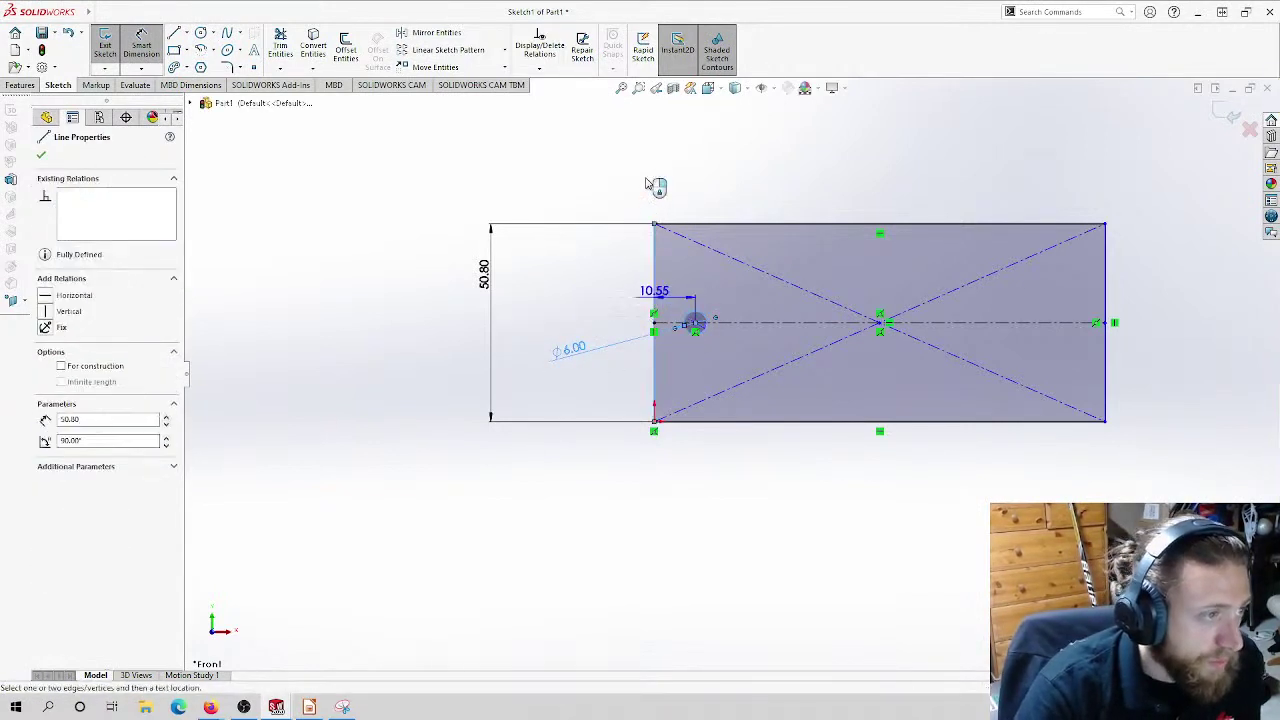
click(655, 180)
text(20)
key(Return)
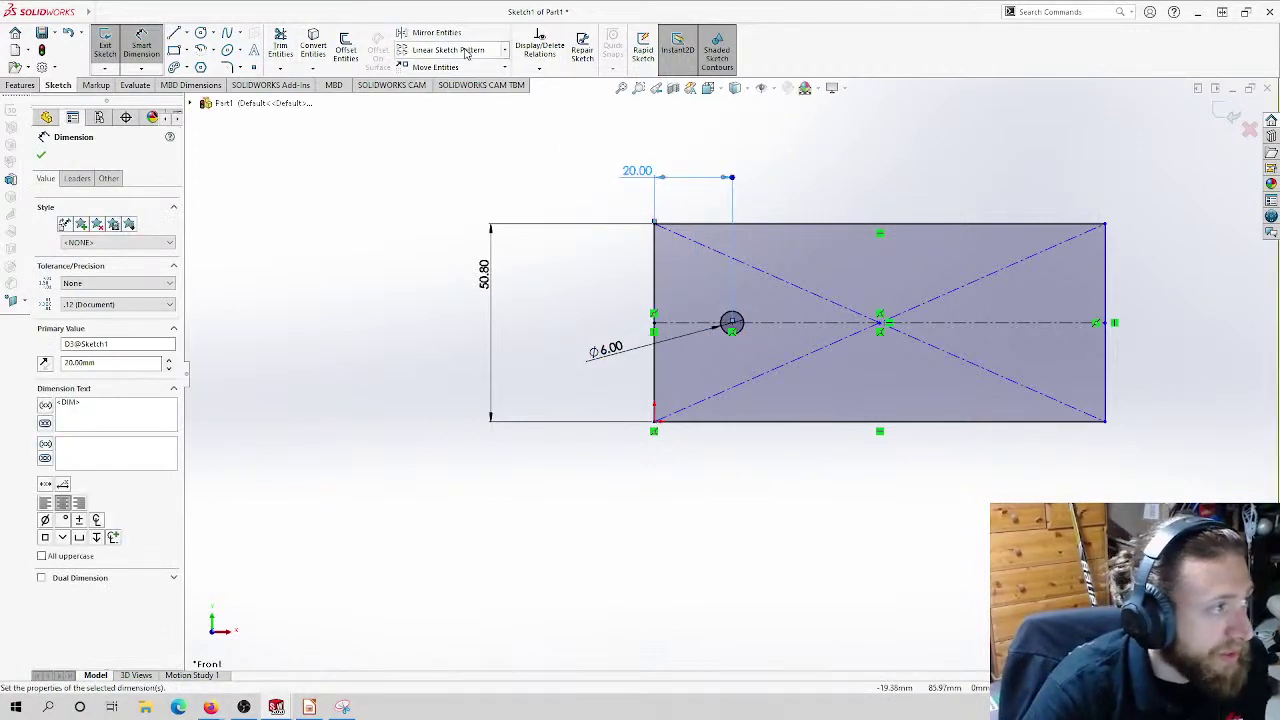
Step: Create a linear sketch pattern of the 6 mm circle along the X-axis with 3 instances spaced 20 mm apart
click(465, 52)
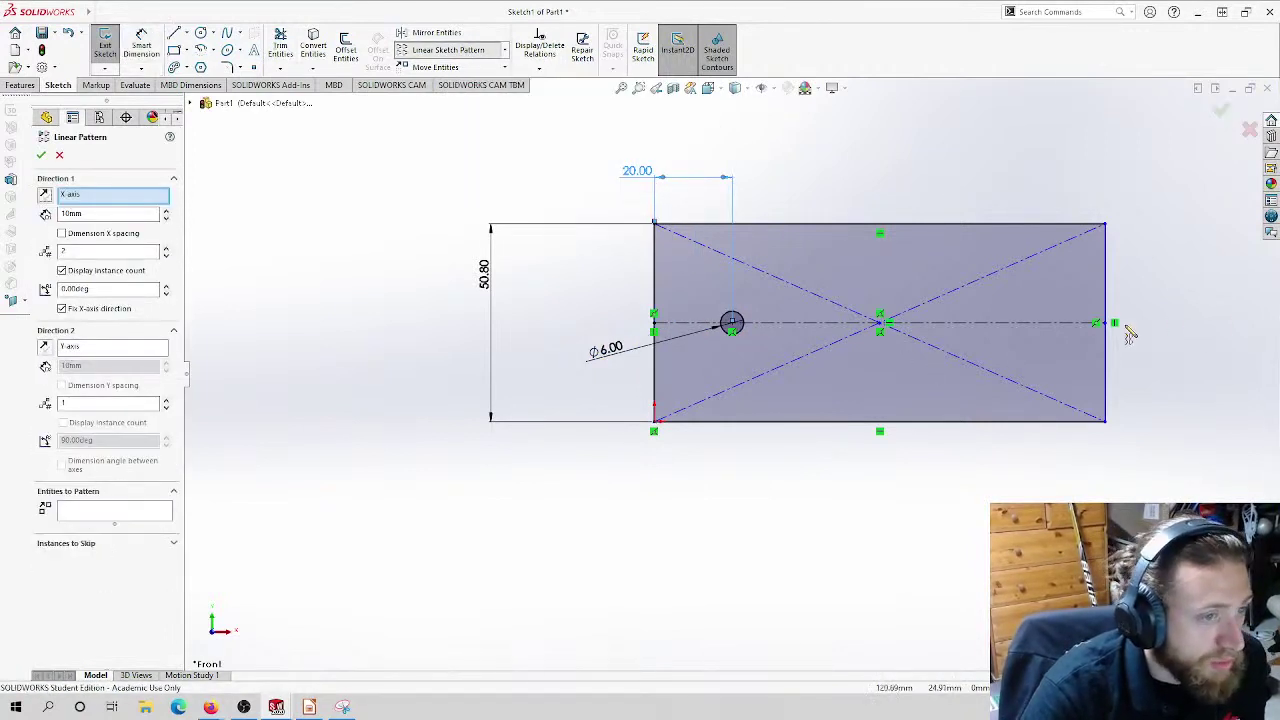
click(741, 335)
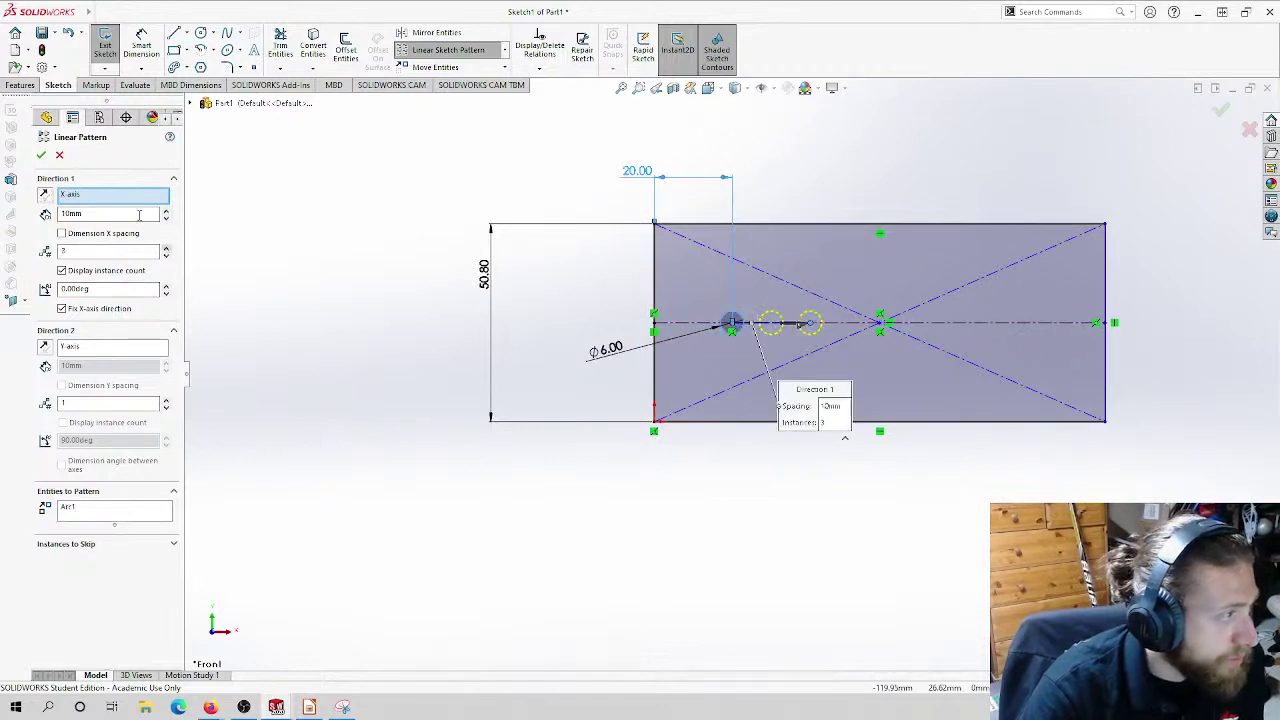
text(203)
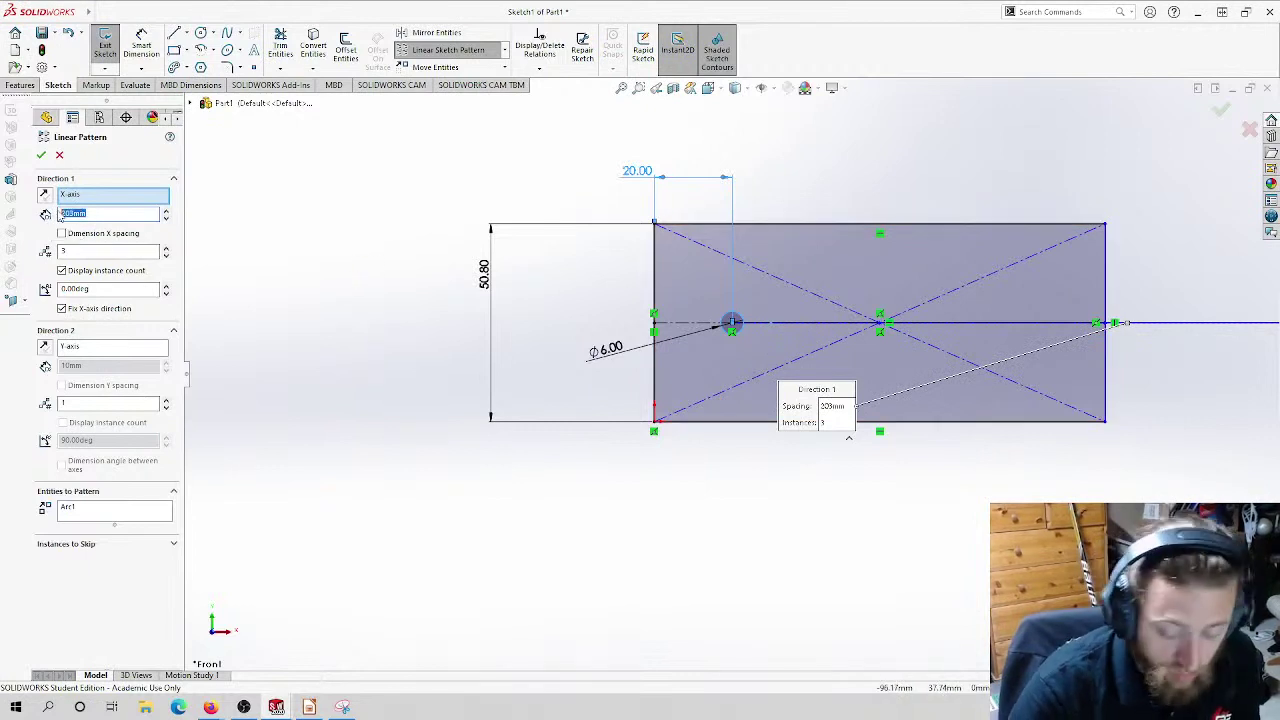
text(0)
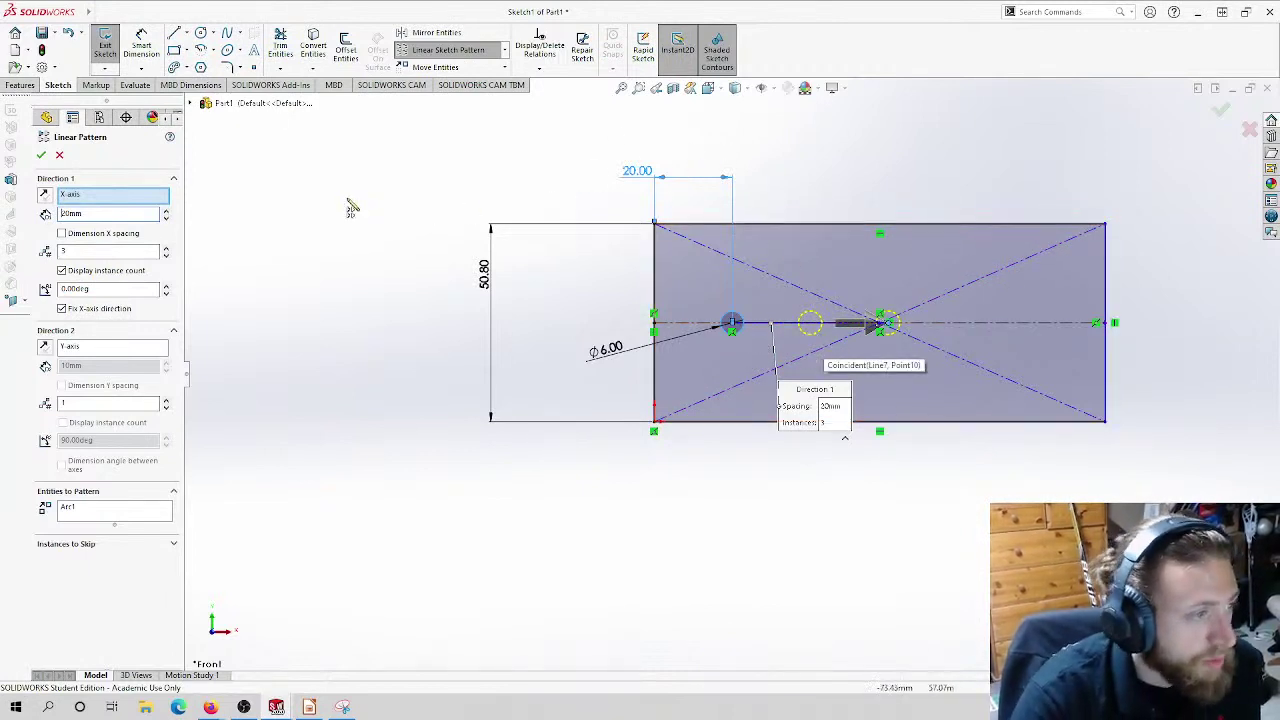
click(41, 156)
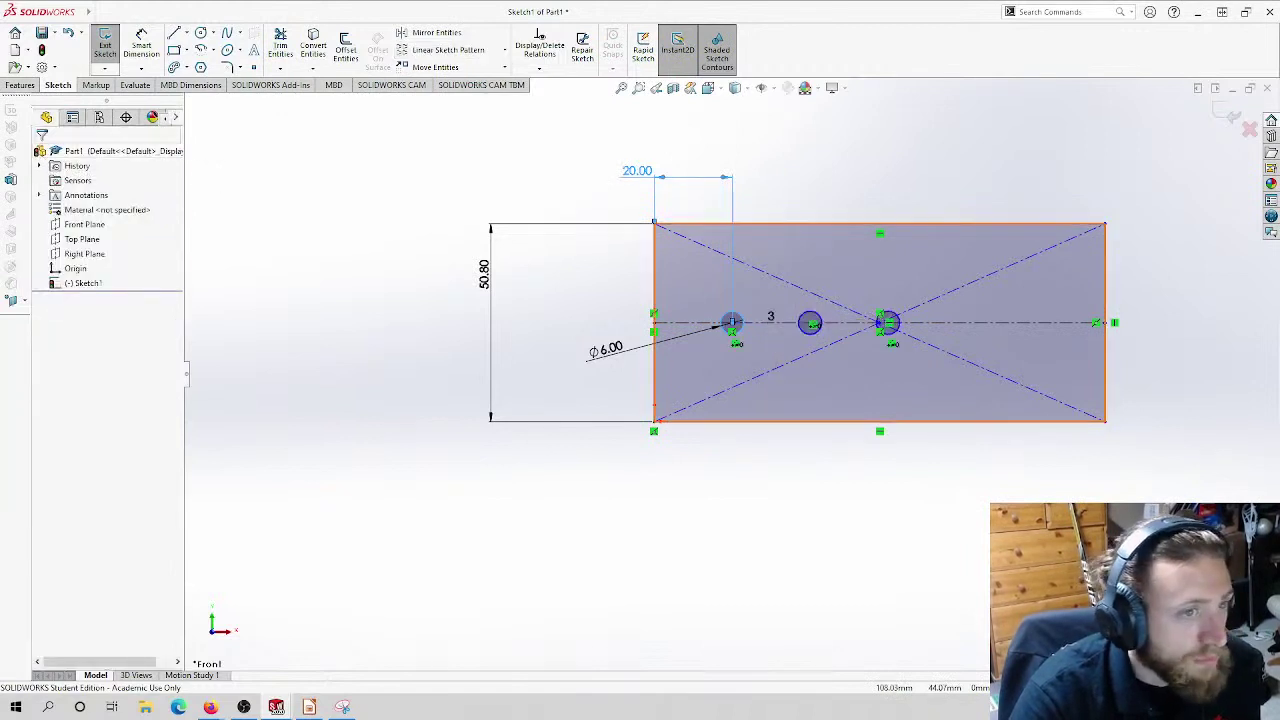
Step: Switch to the in_class_shoulder_plate part and measure the centre distance between the left and middle holes of the lower row
click(1233, 89)
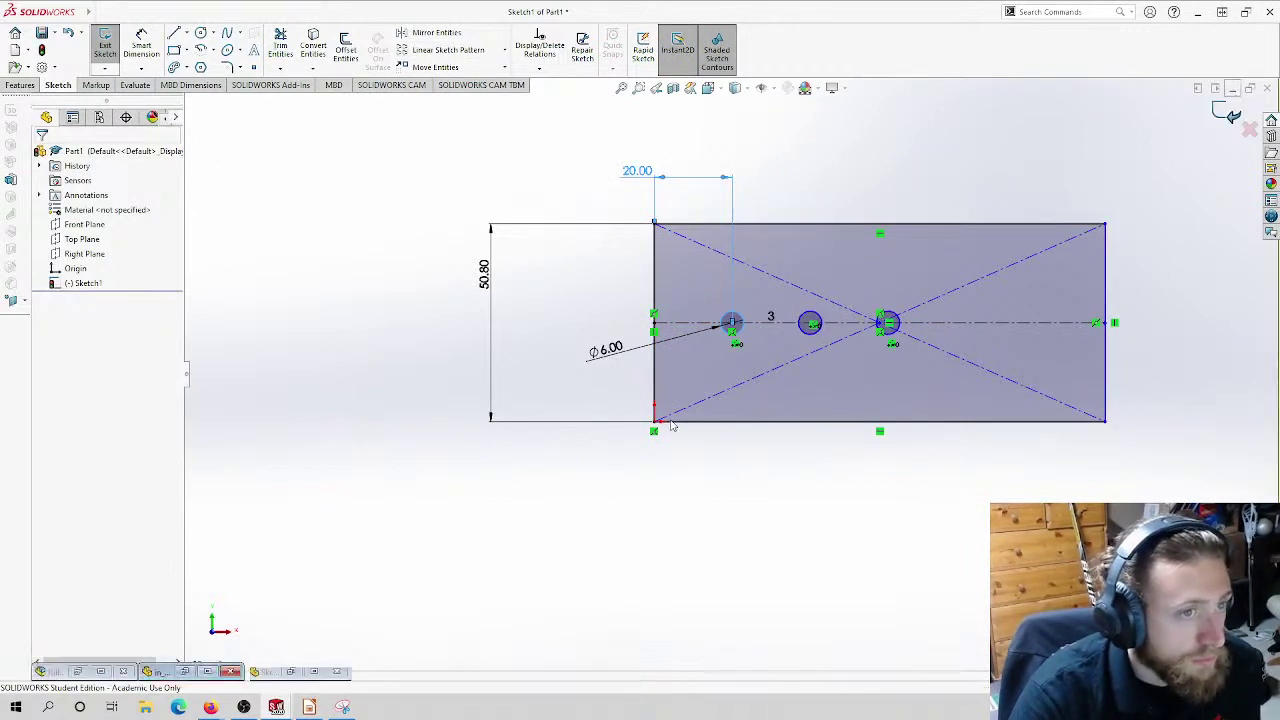
click(207, 671)
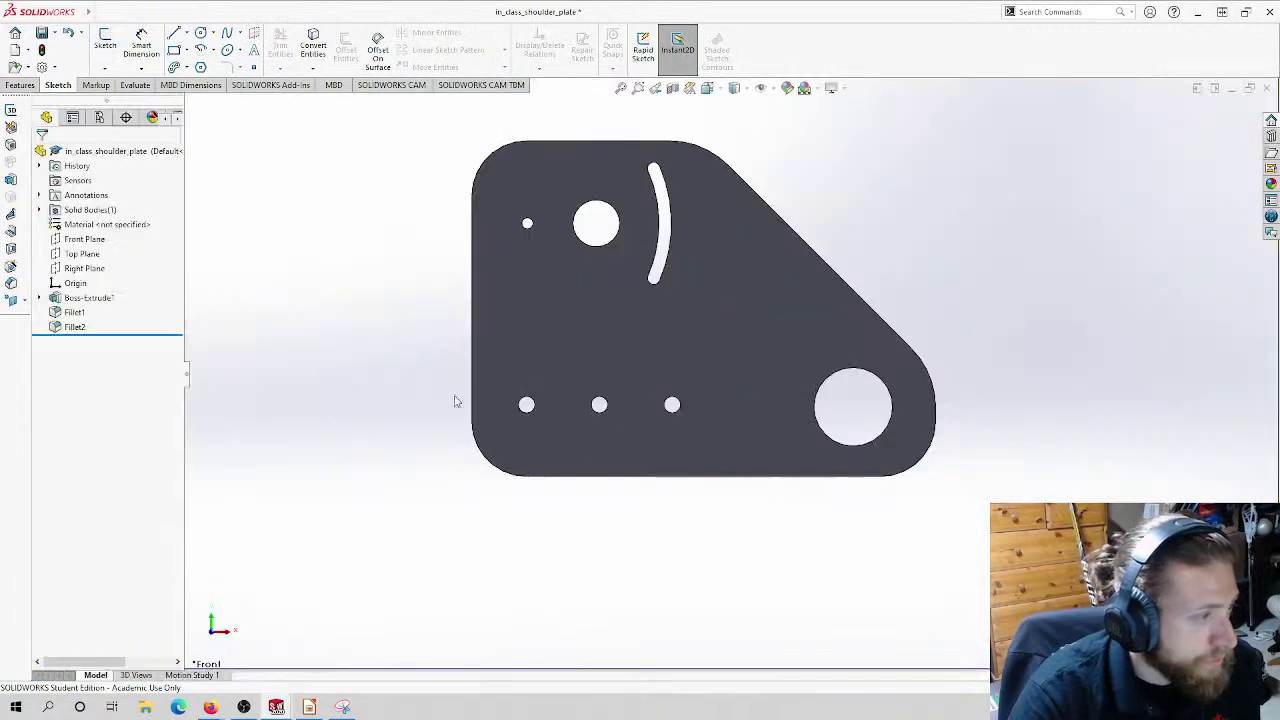
click(135, 85)
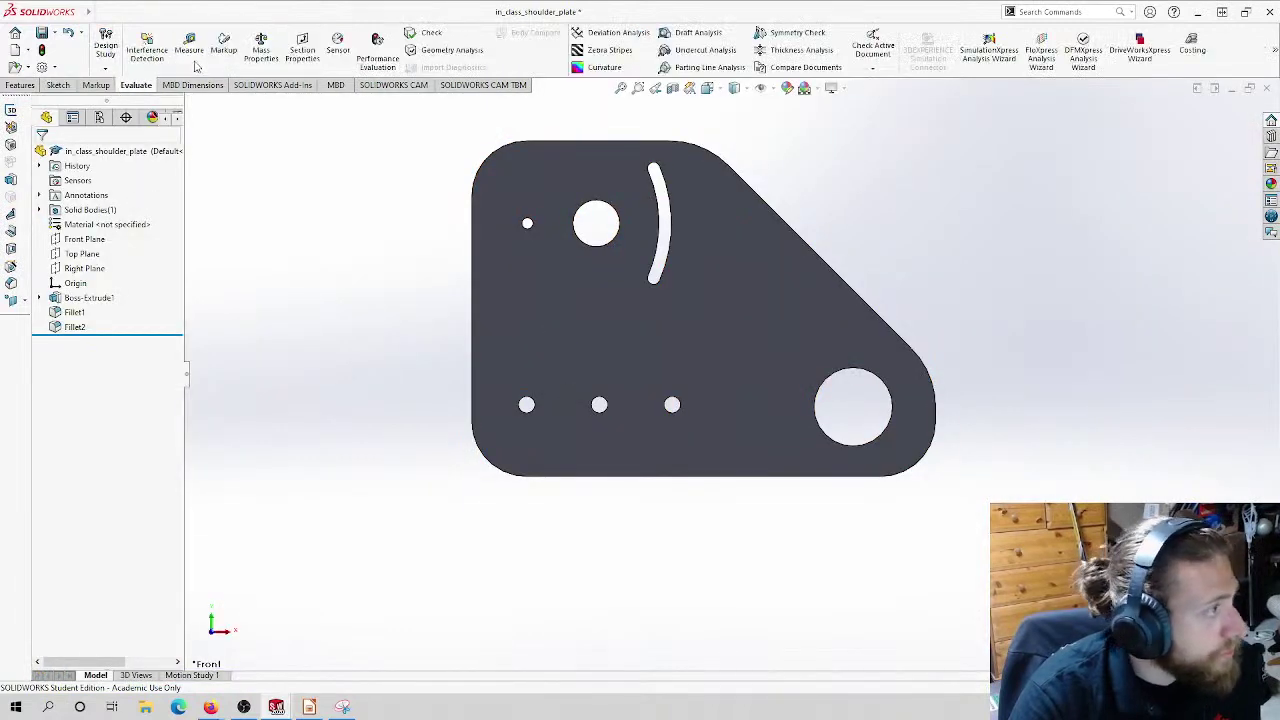
click(189, 47)
click(541, 404)
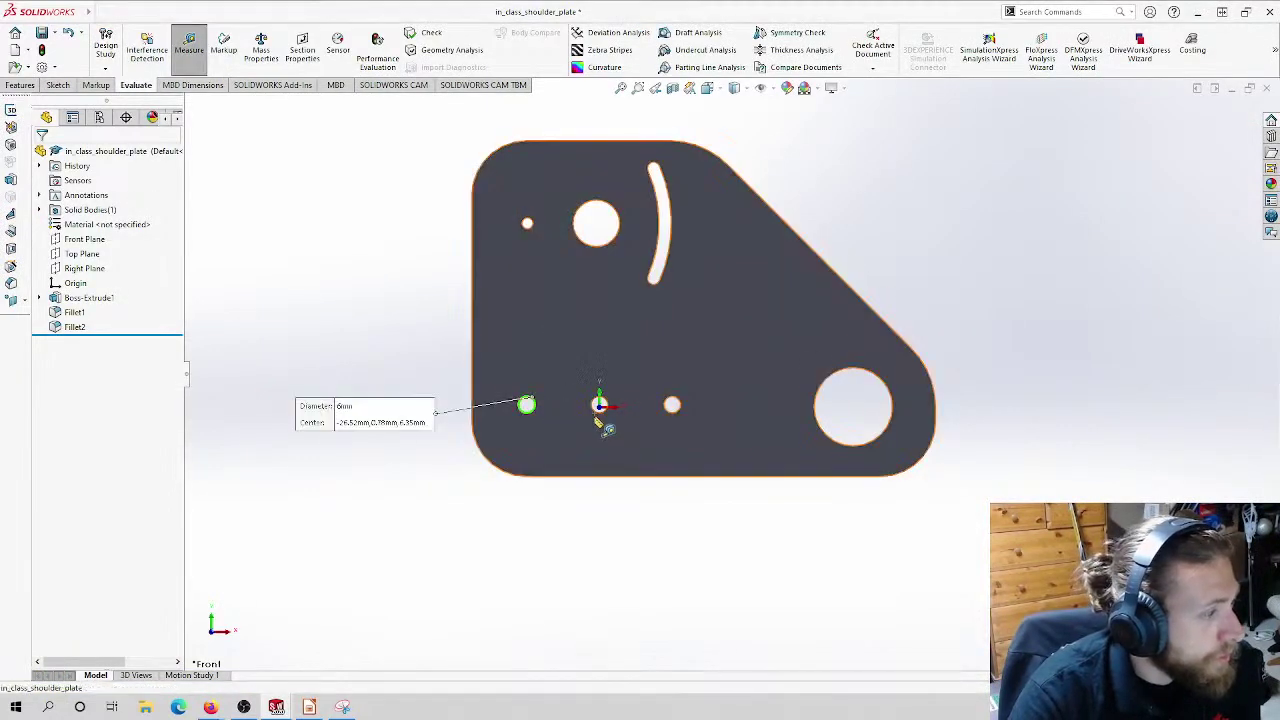
click(599, 404)
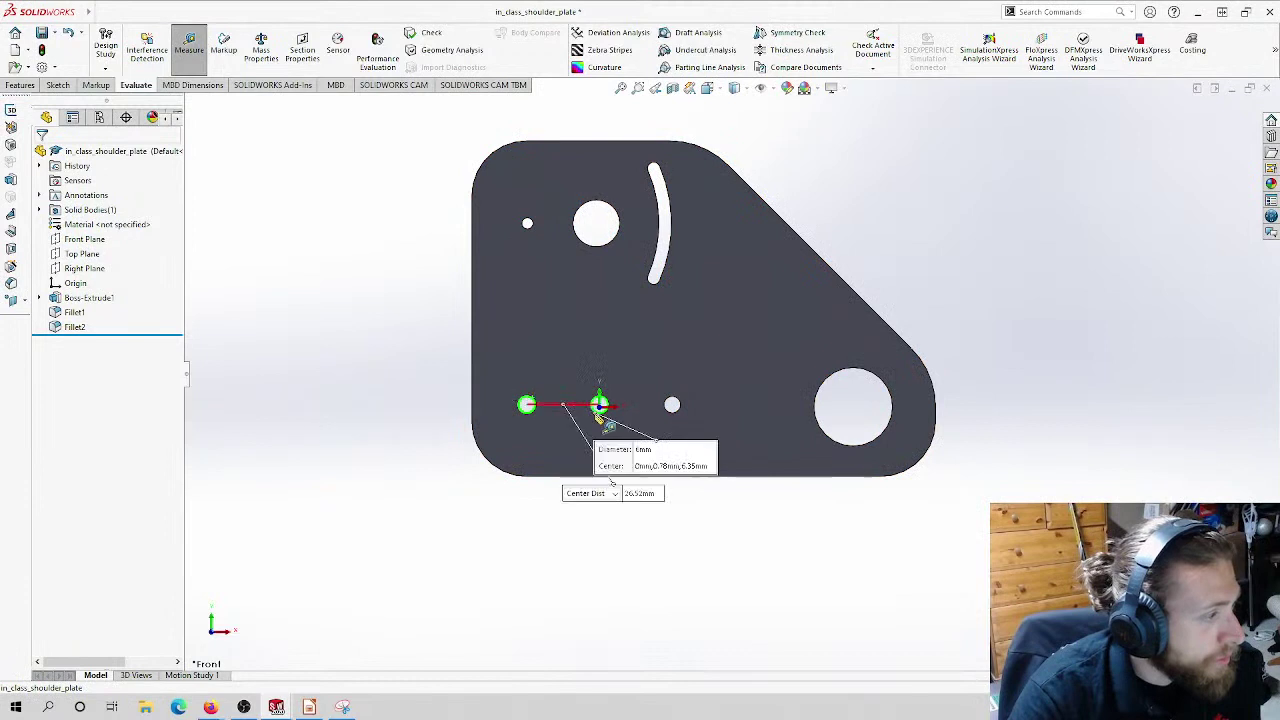
click(629, 542)
click(601, 411)
click(529, 410)
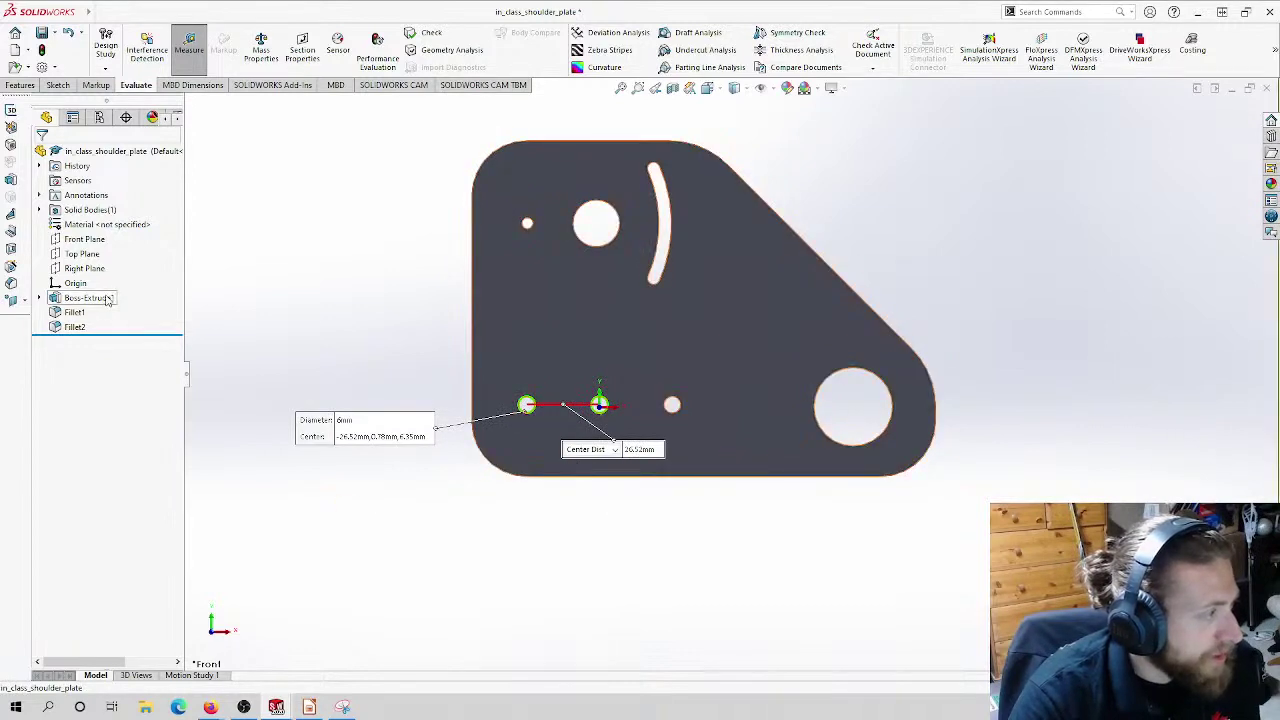
key(Escape)
click(147, 45)
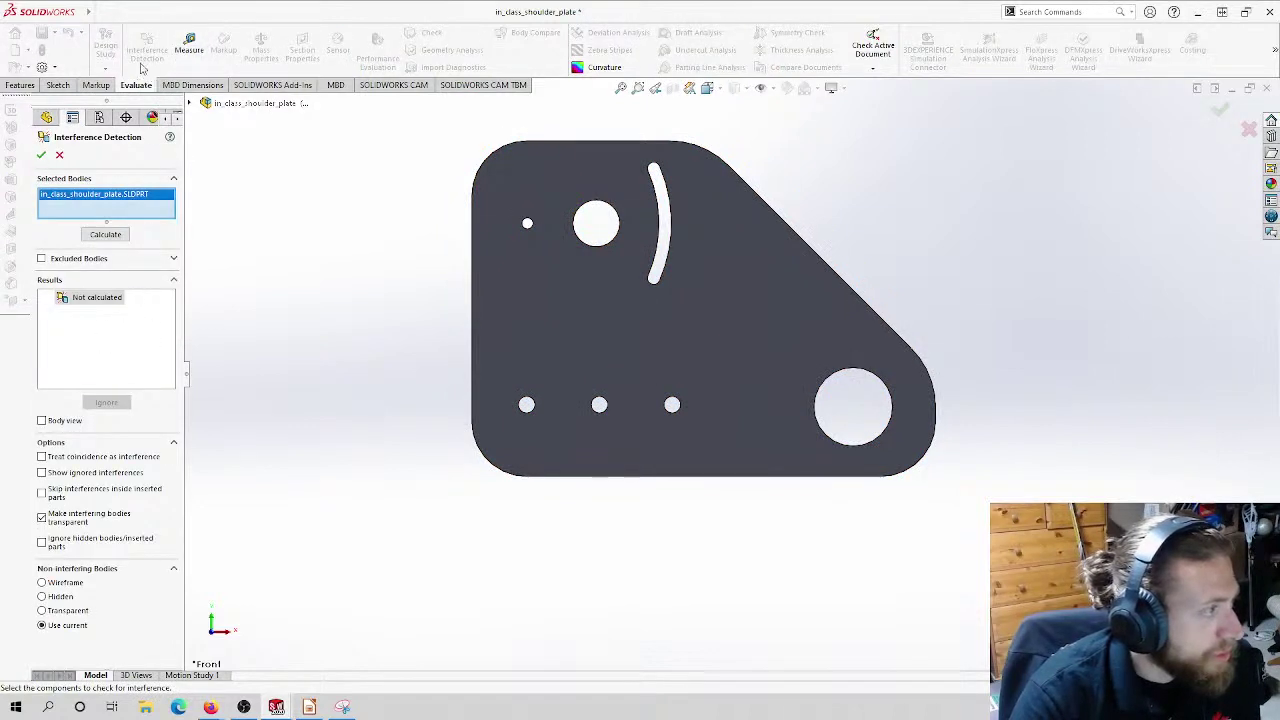
click(58, 85)
click(59, 155)
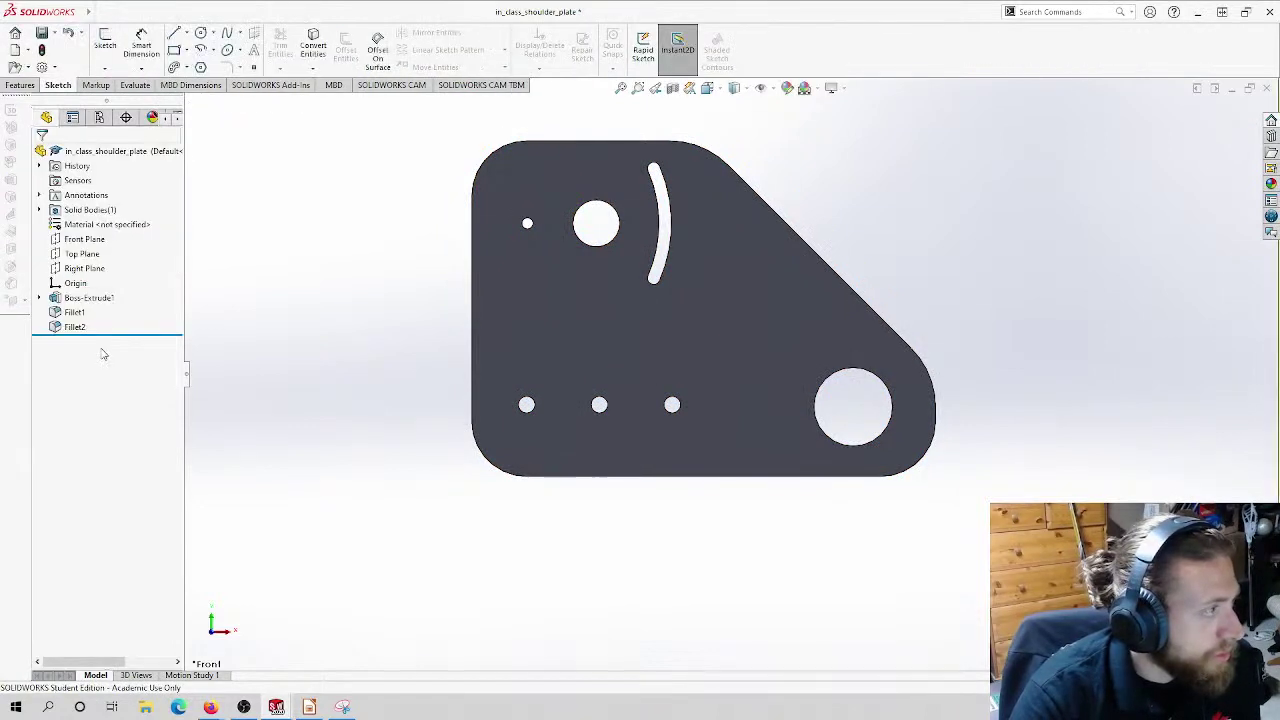
Step: Edit the plate extrusion's sketch and try to dimension the distance between the left and middle 6 mm circles, undoing the added dimension
right_click(90, 298)
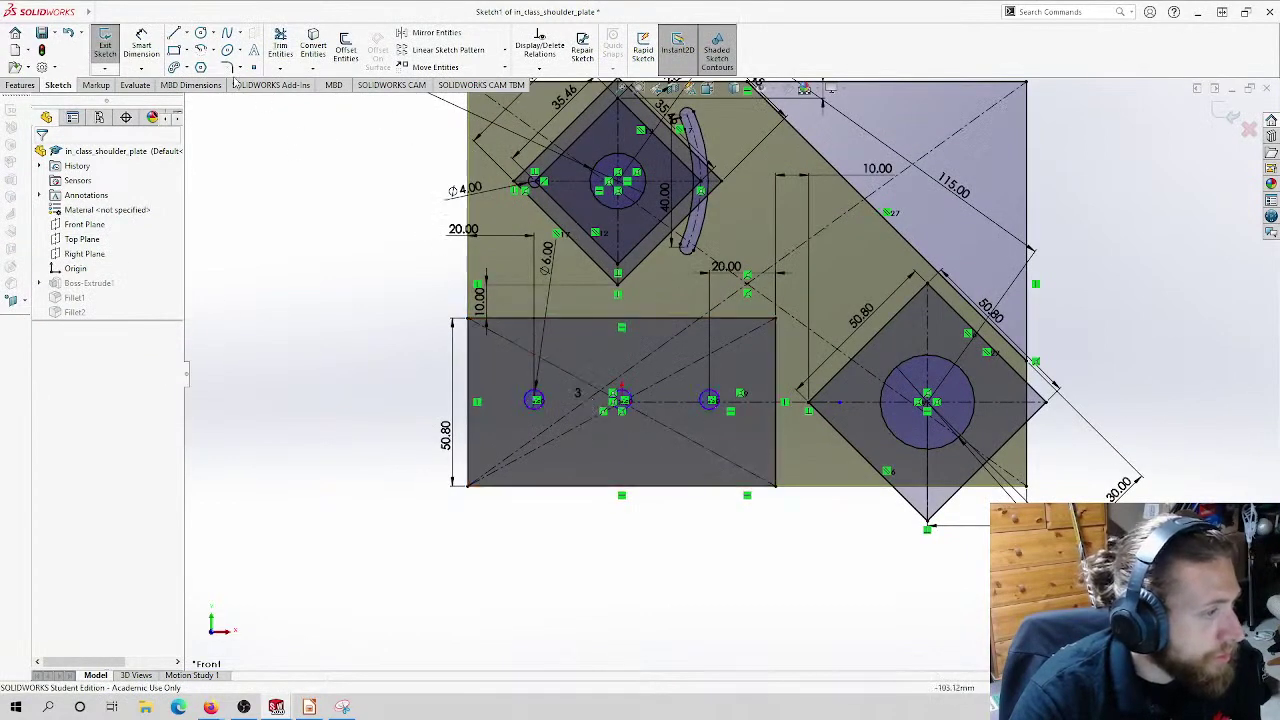
click(158, 50)
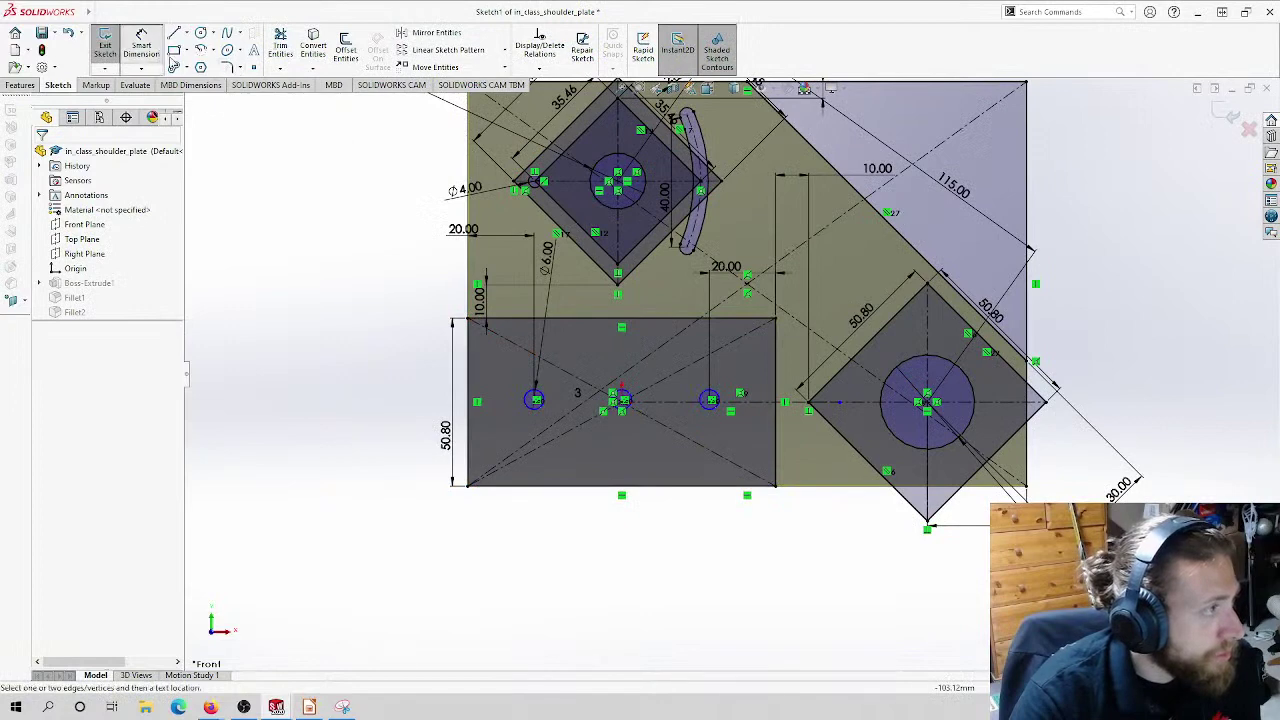
click(631, 406)
click(537, 408)
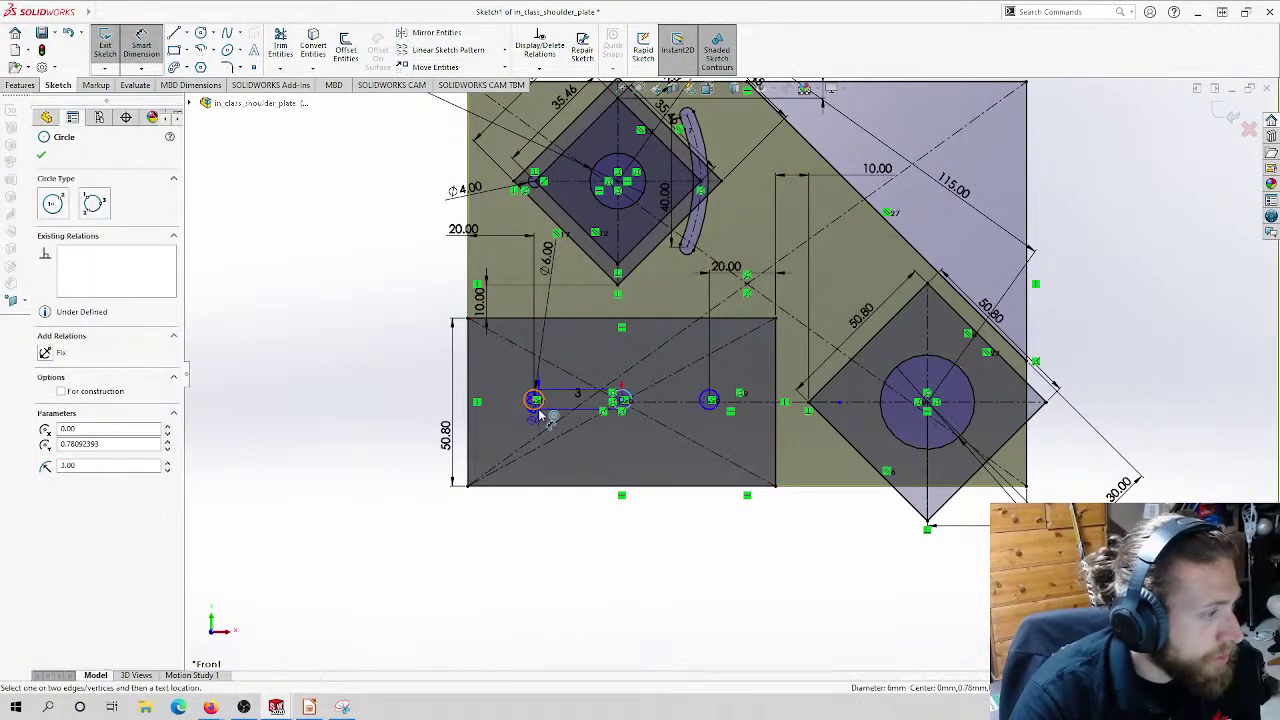
click(594, 537)
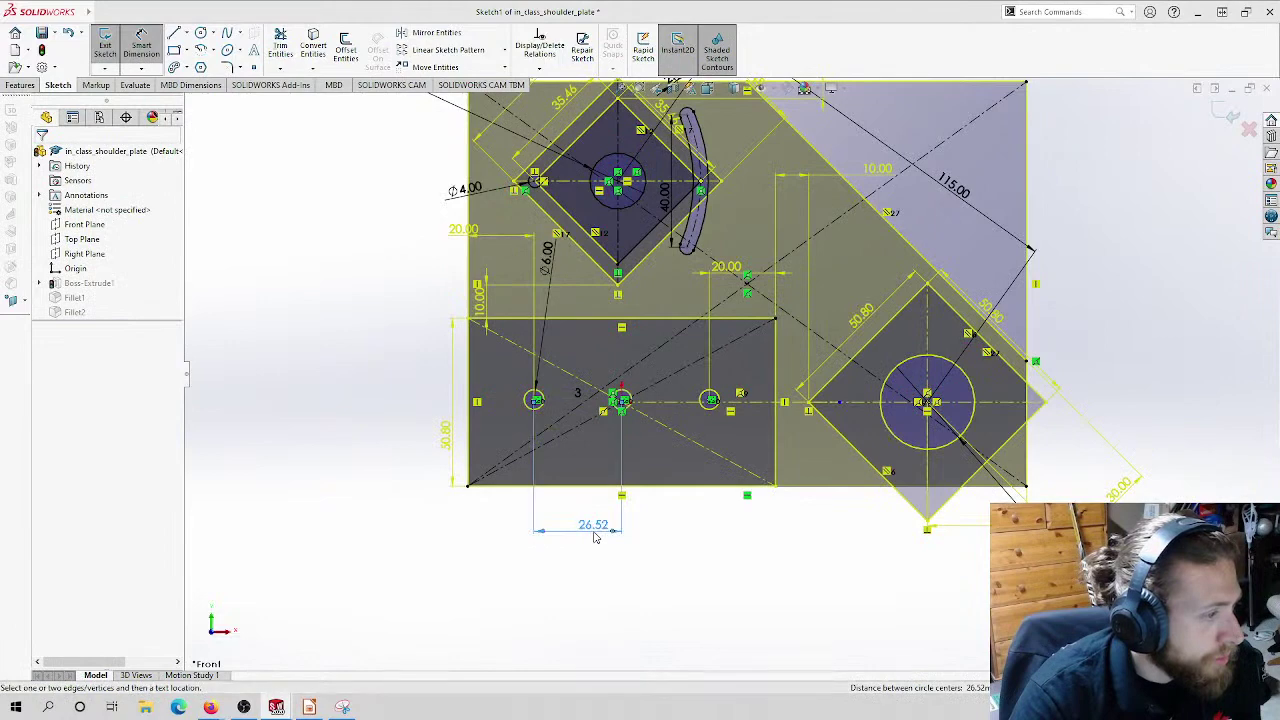
key(ctrl+z)
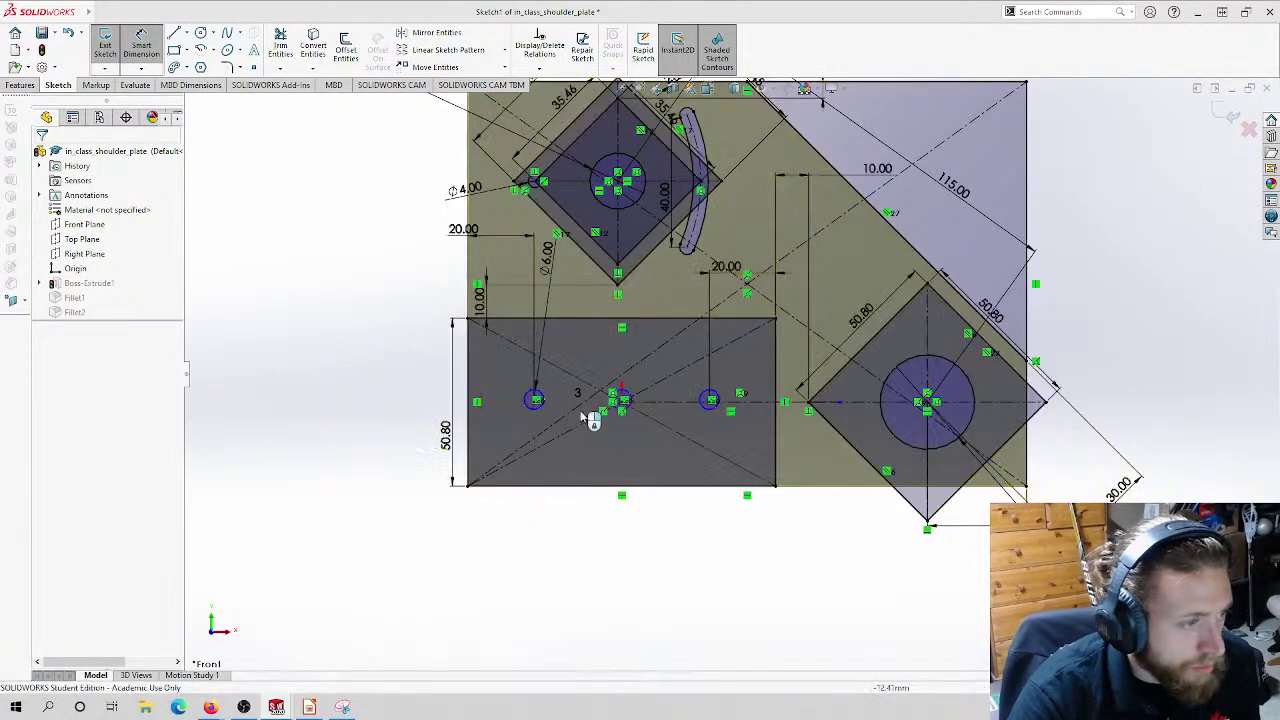
click(709, 400)
ctrl+click(535, 400)
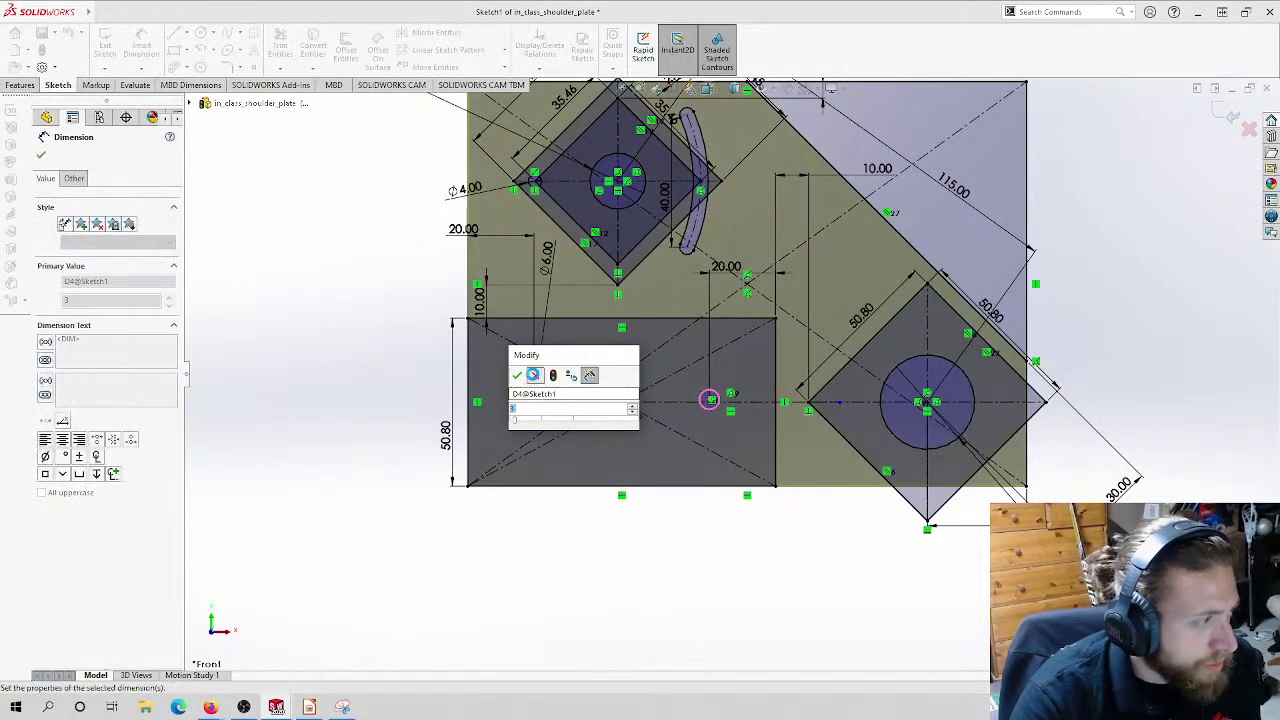
click(536, 376)
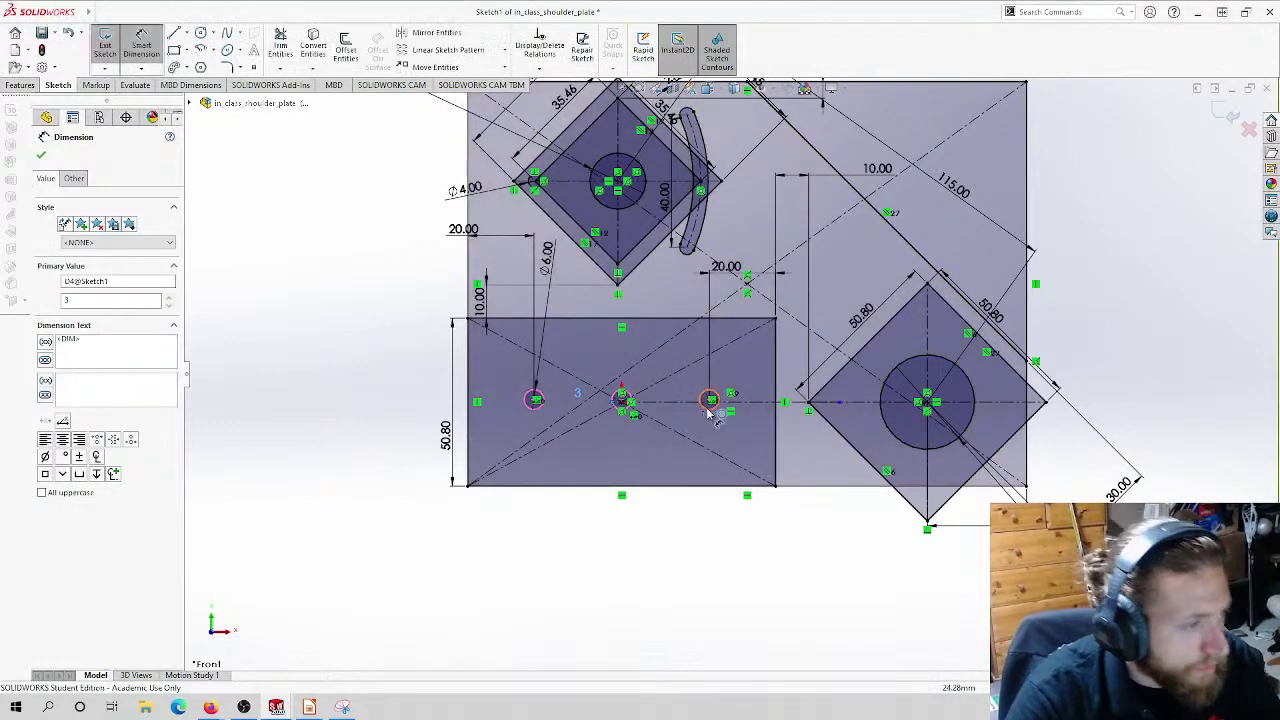
key(Escape)
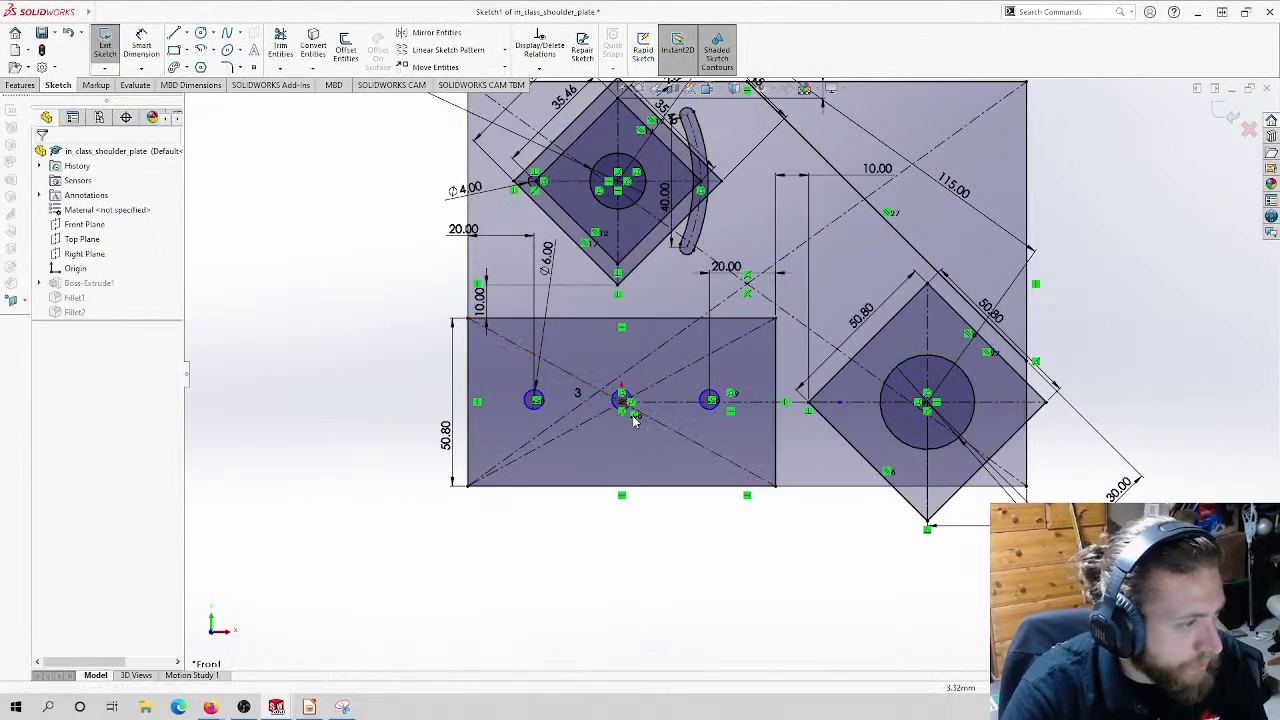
Step: Remove the existing linear pattern of the 6 mm circles in the lower rectangle, keeping the left circle
click(711, 403)
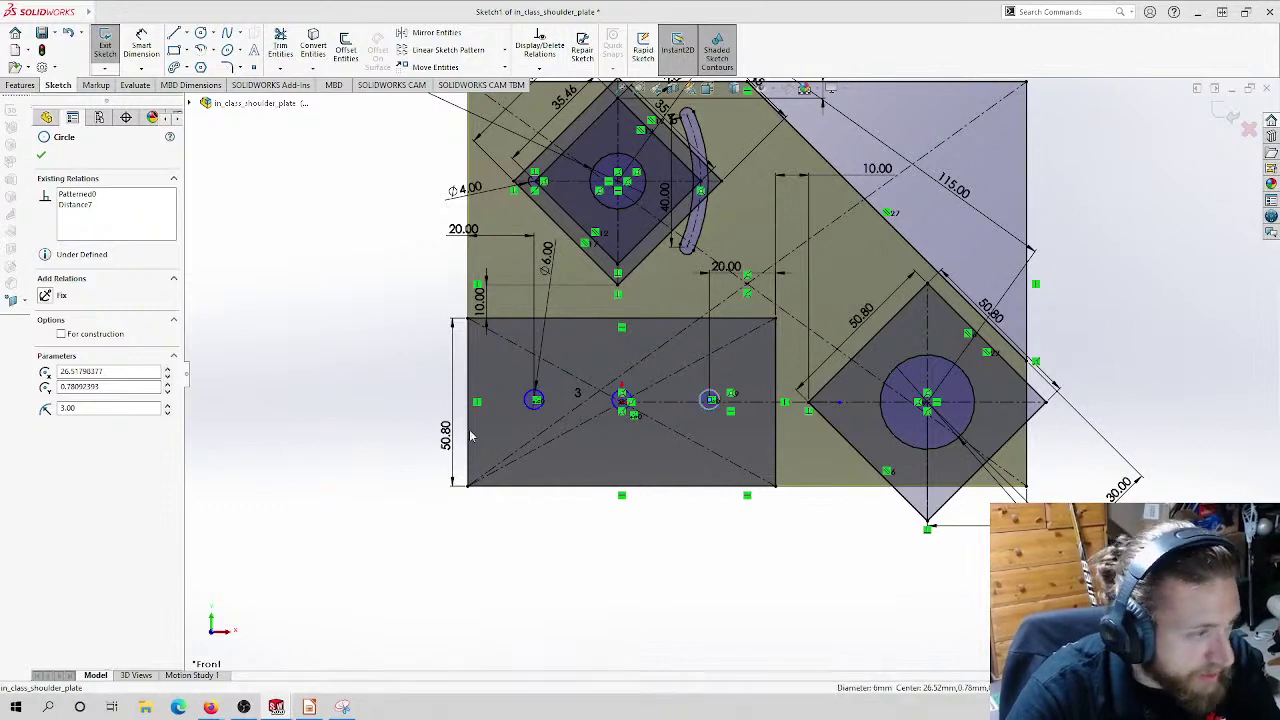
key(Escape)
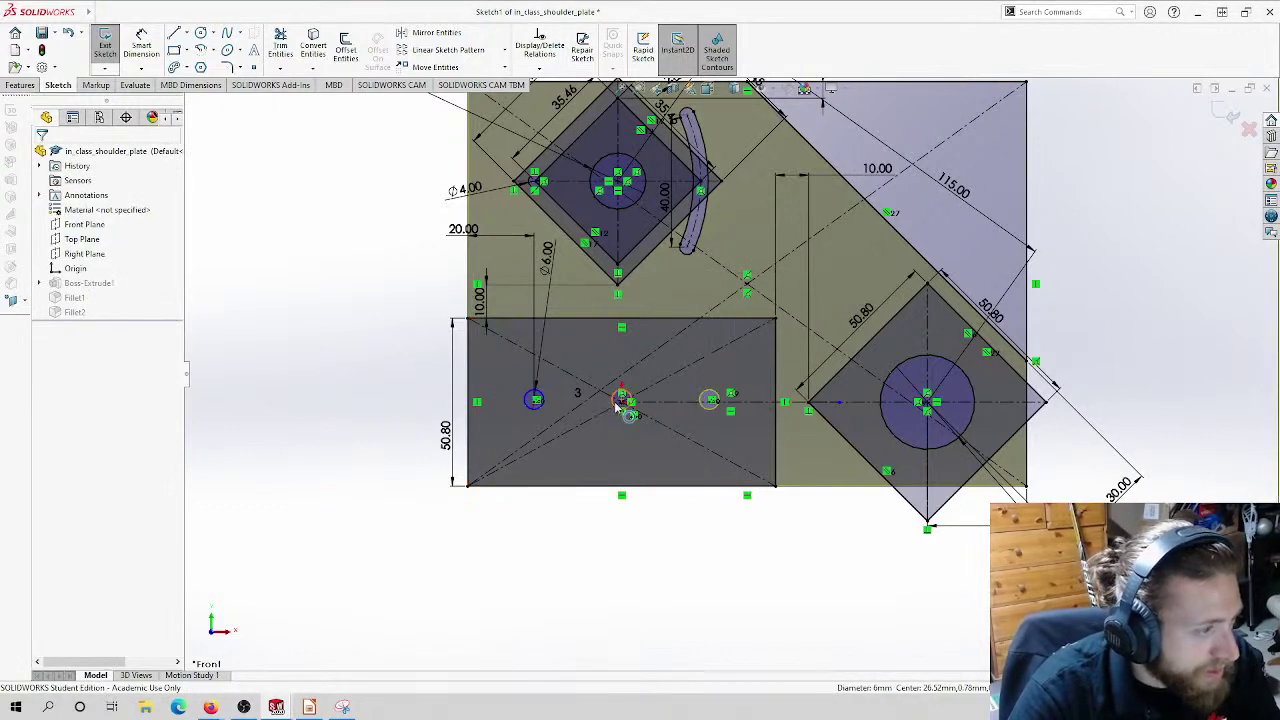
click(620, 401)
key(Delete)
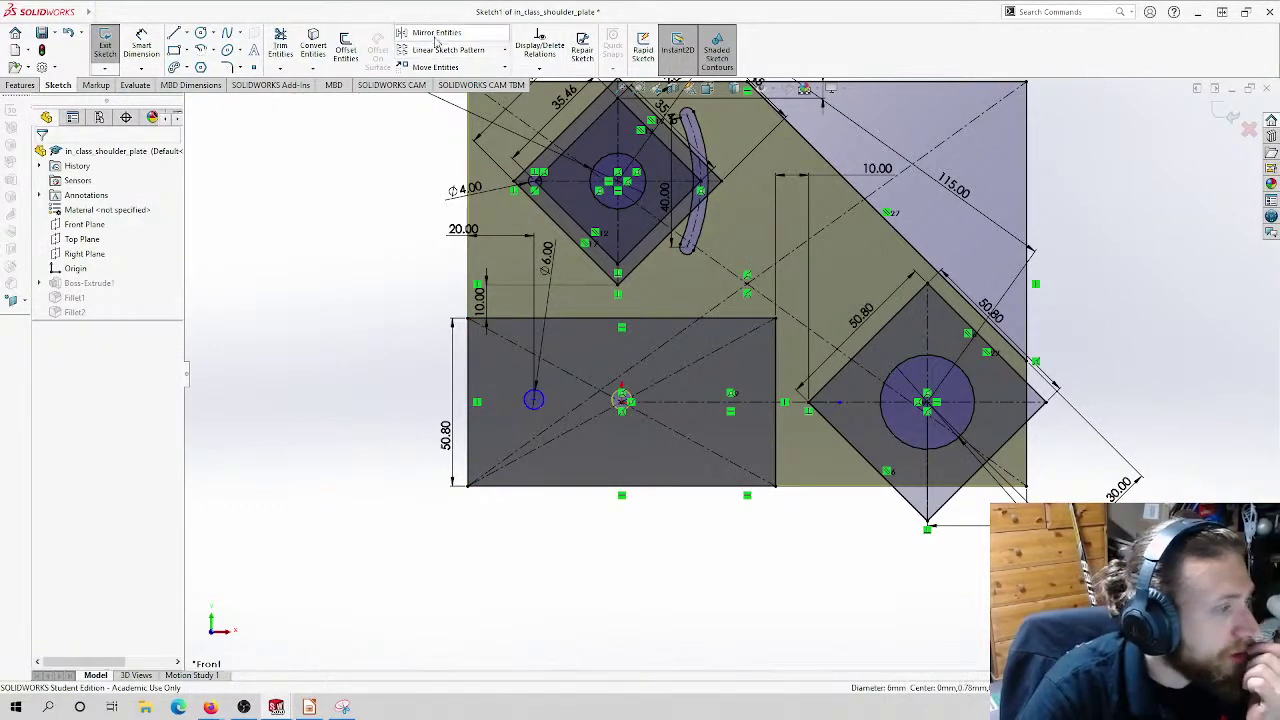
Step: Create a linear sketch pattern of the left 6 mm circle along the X-axis with 3 instances spaced 25 mm apart
click(447, 50)
click(538, 401)
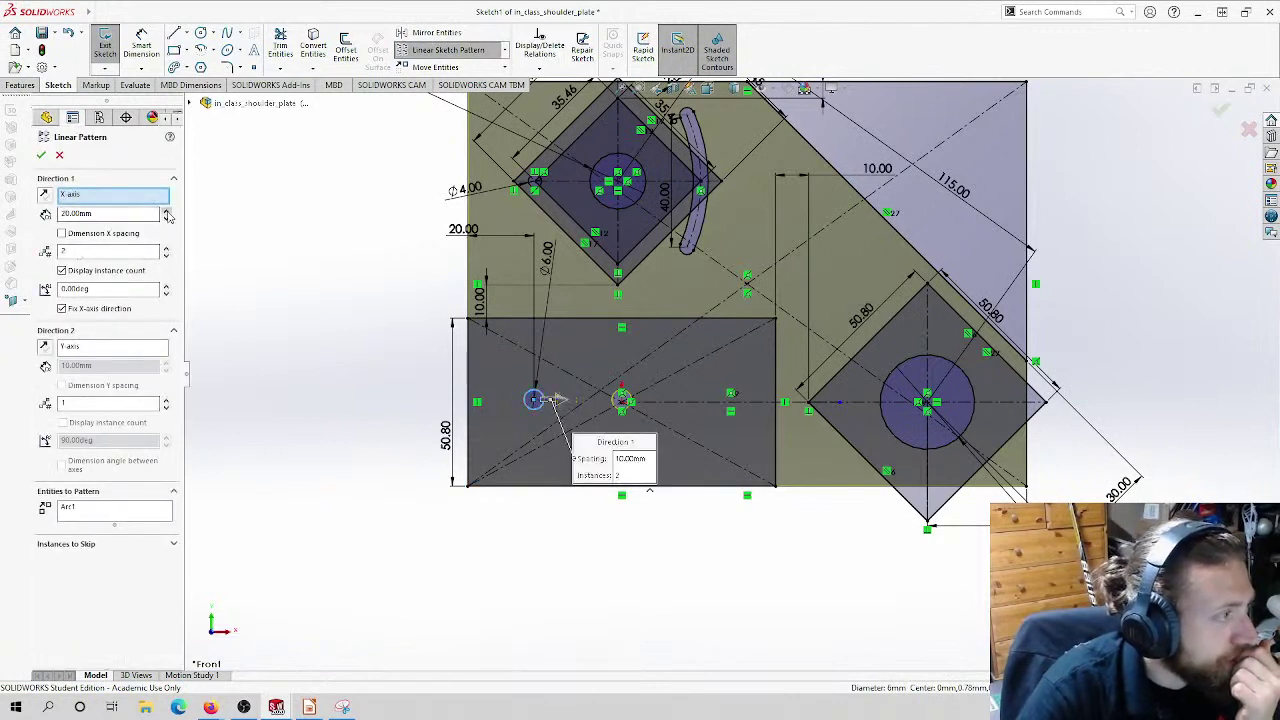
click(167, 251)
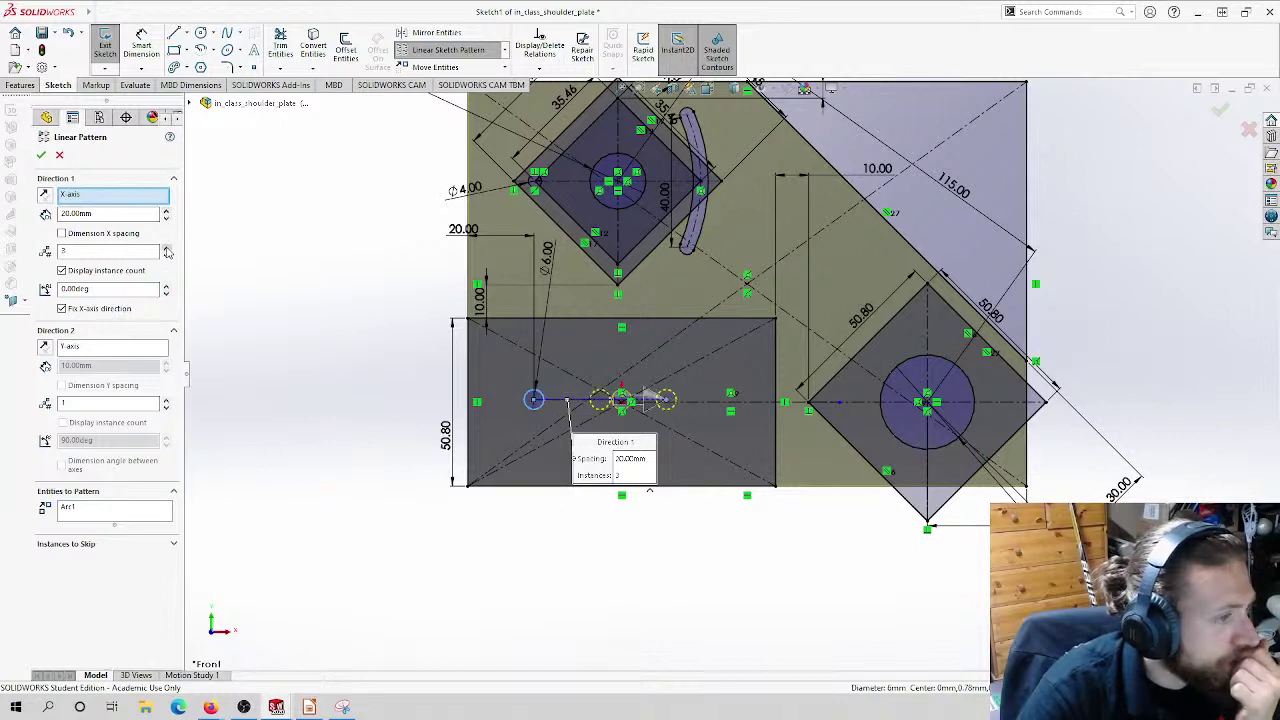
click(168, 250)
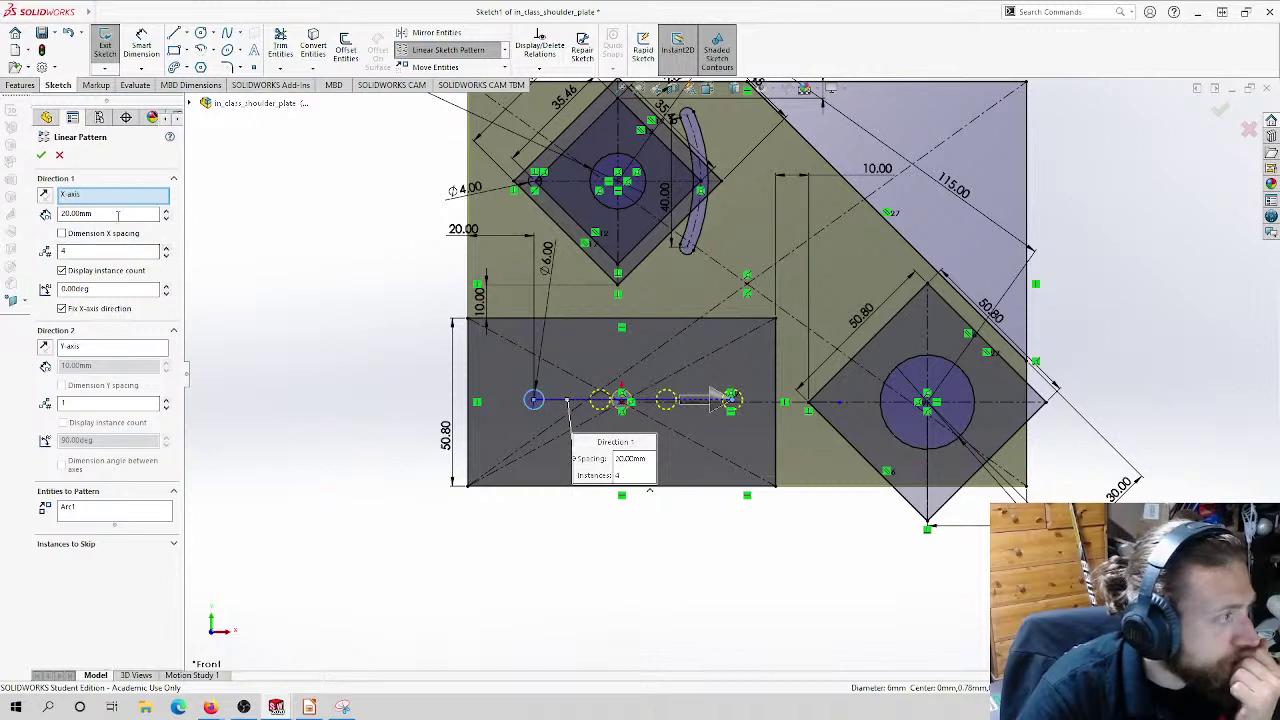
text(25)
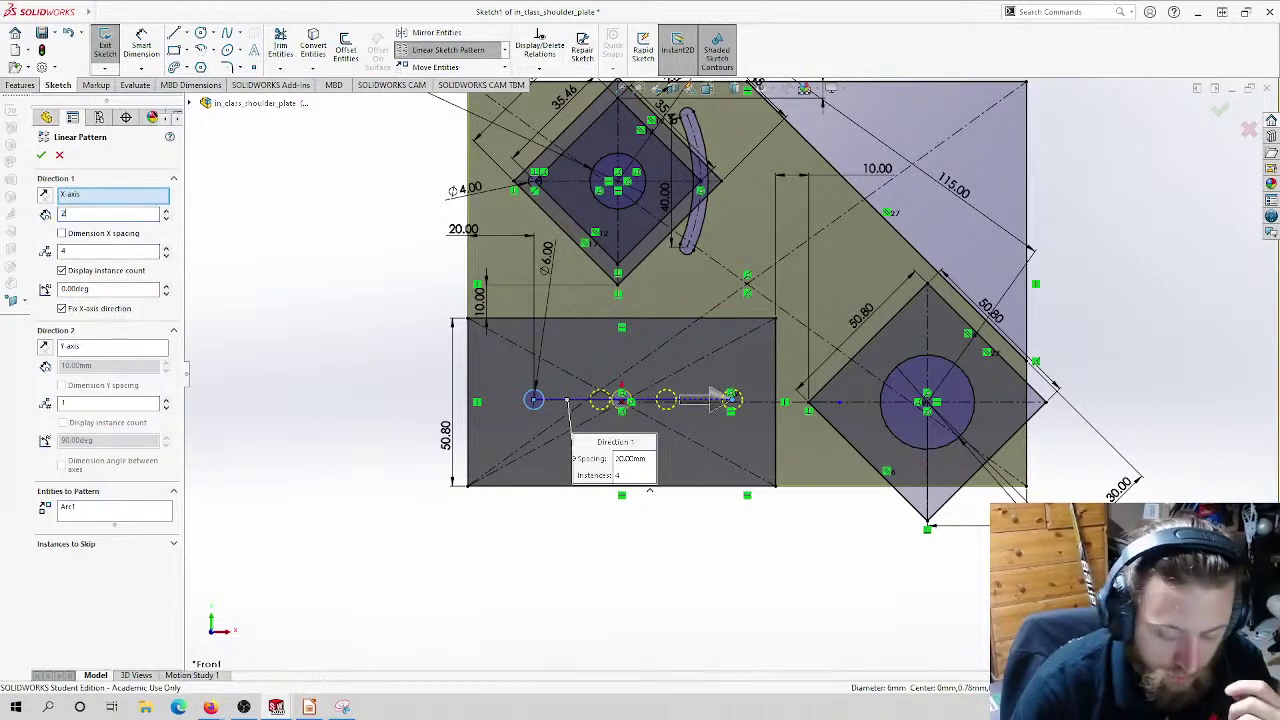
key(Return)
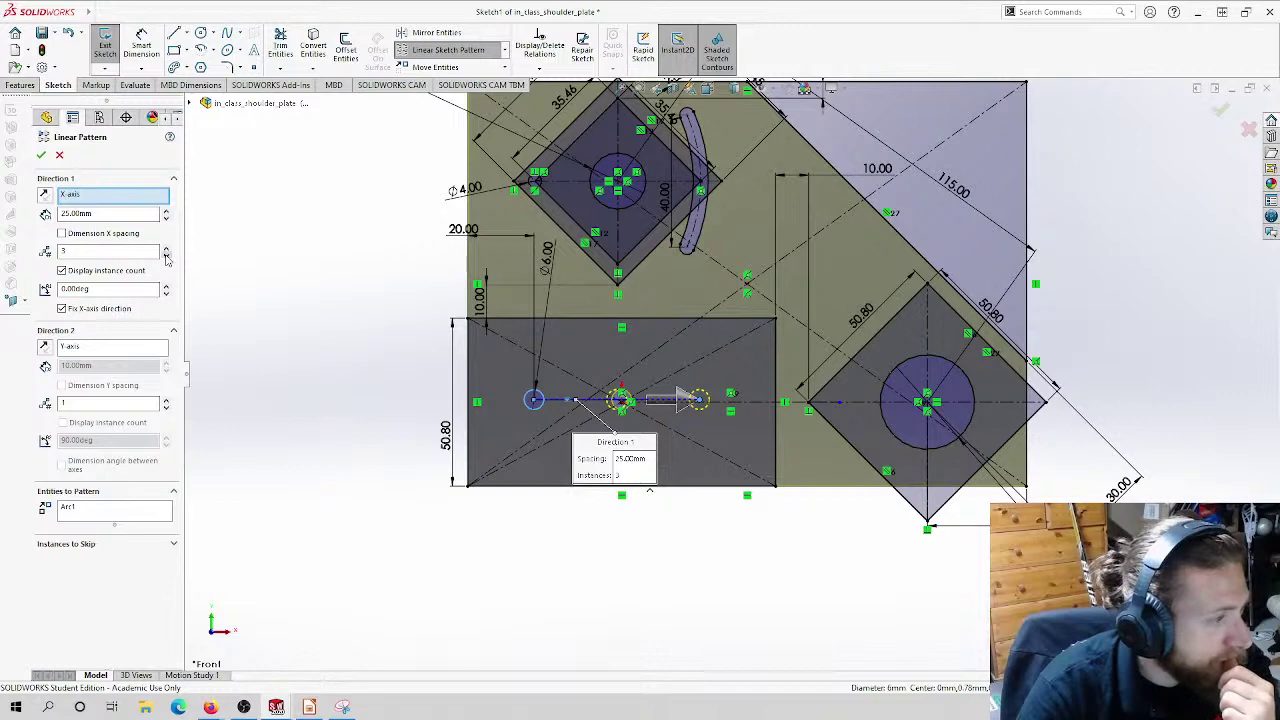
click(41, 156)
Step: Delete the middle and right circles in the lower rectangle, leaving only the left 6 mm circle
scroll(637, 422, down, 5)
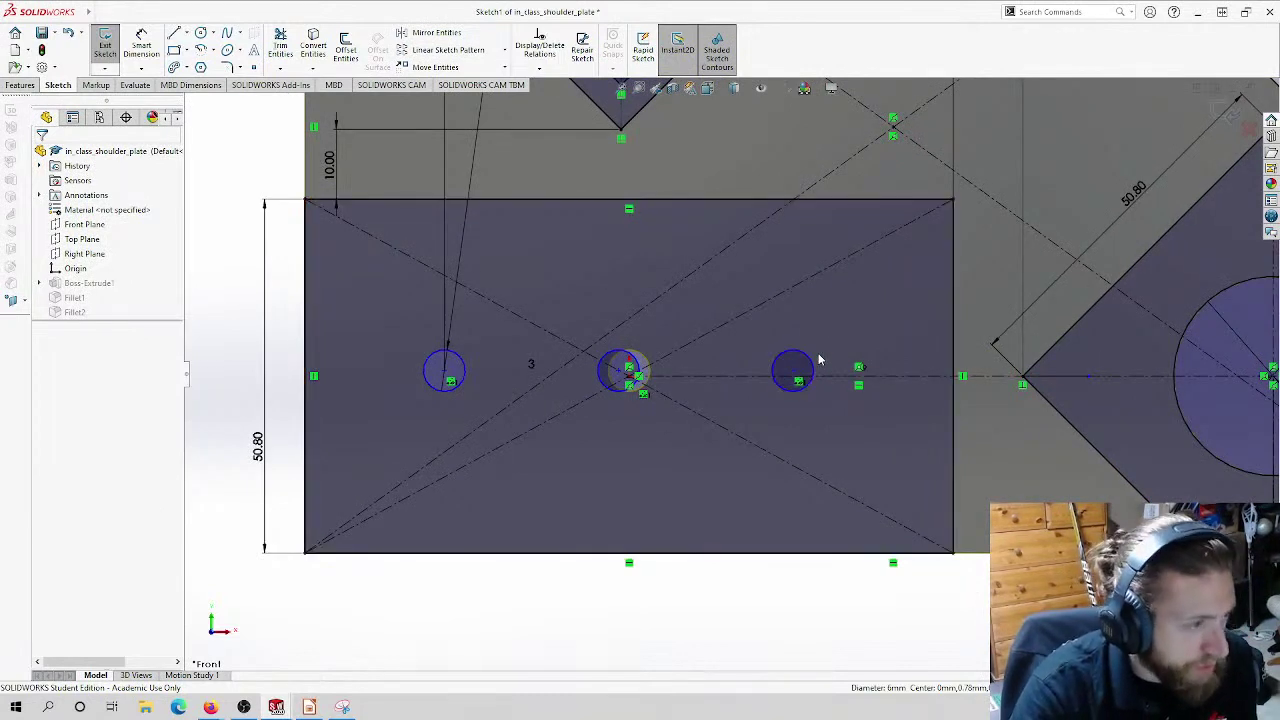
key(Delete)
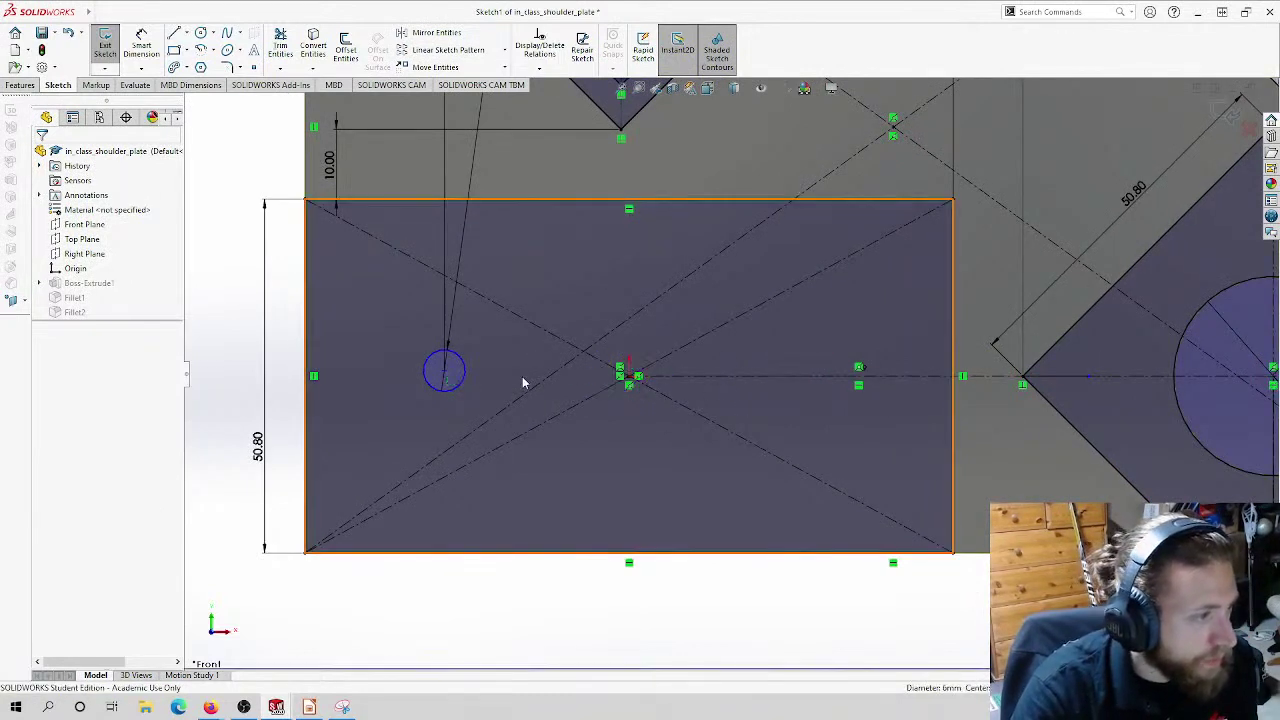
Step: Make the left circle's centre coincident with the horizontal construction line and pattern the circle along the X-axis with 3 instances spaced 30 mm apart
click(446, 374)
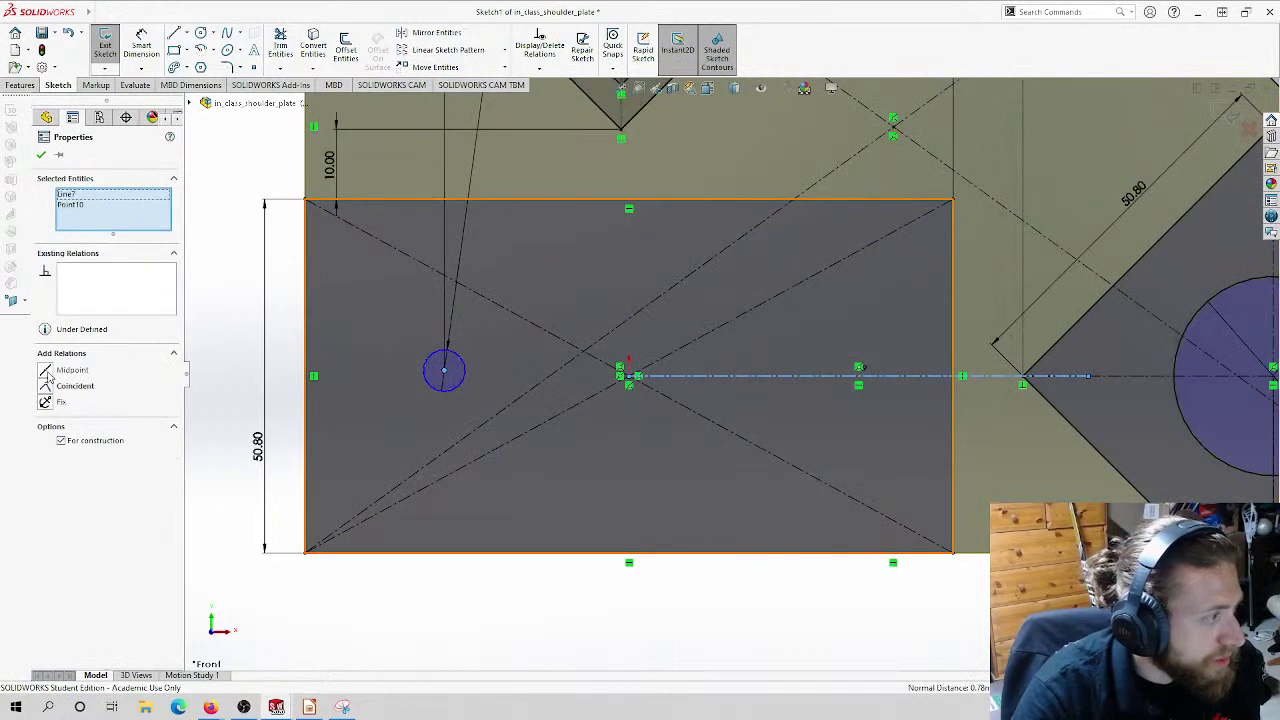
click(45, 389)
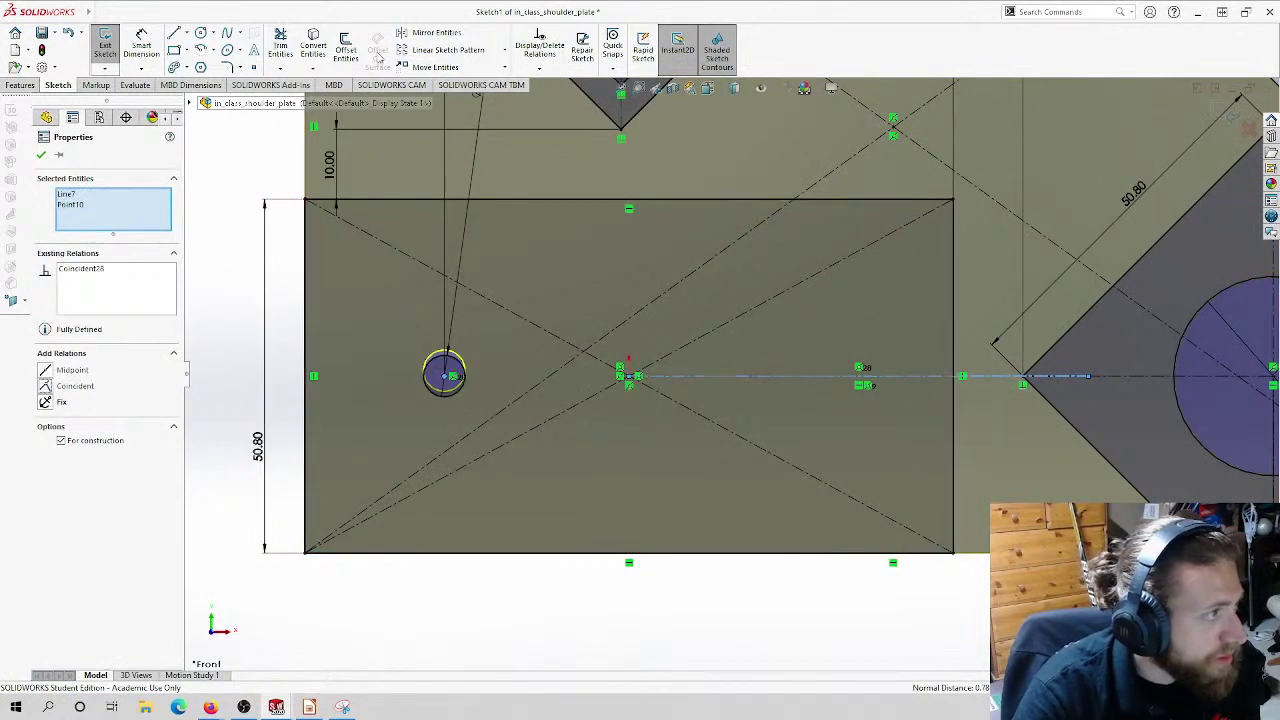
click(452, 50)
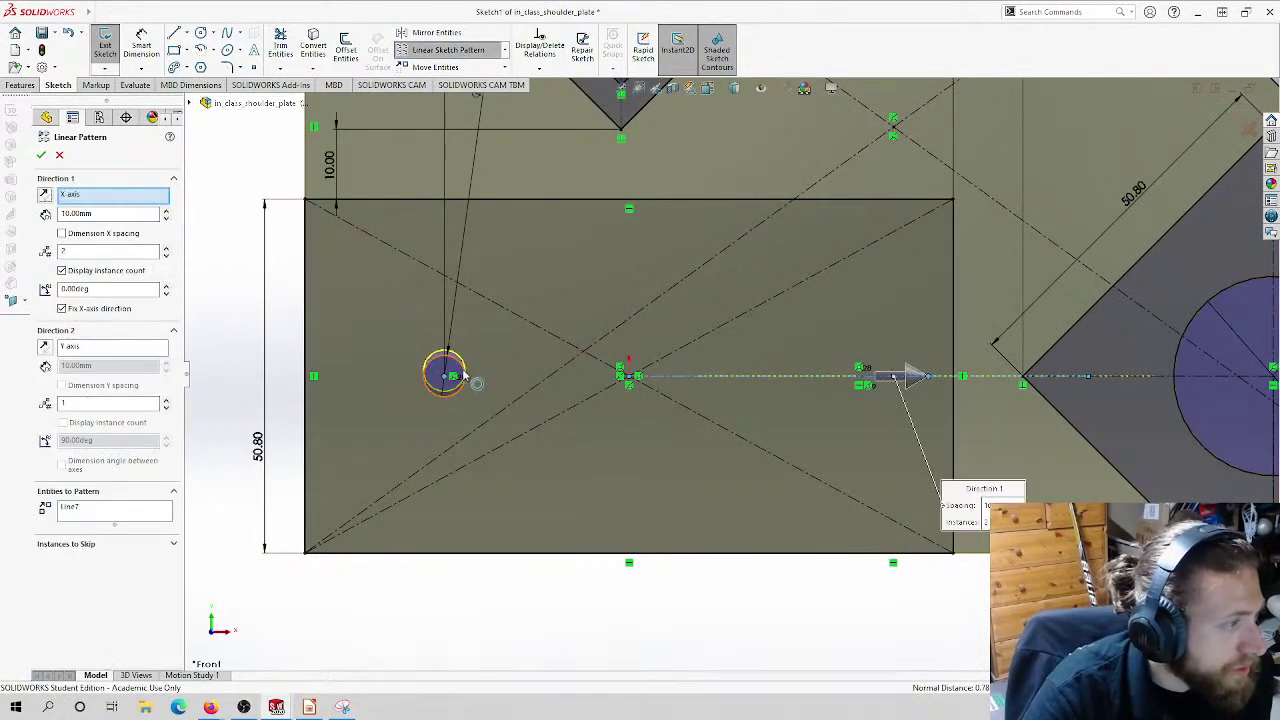
click(465, 374)
click(167, 211)
click(167, 249)
click(41, 155)
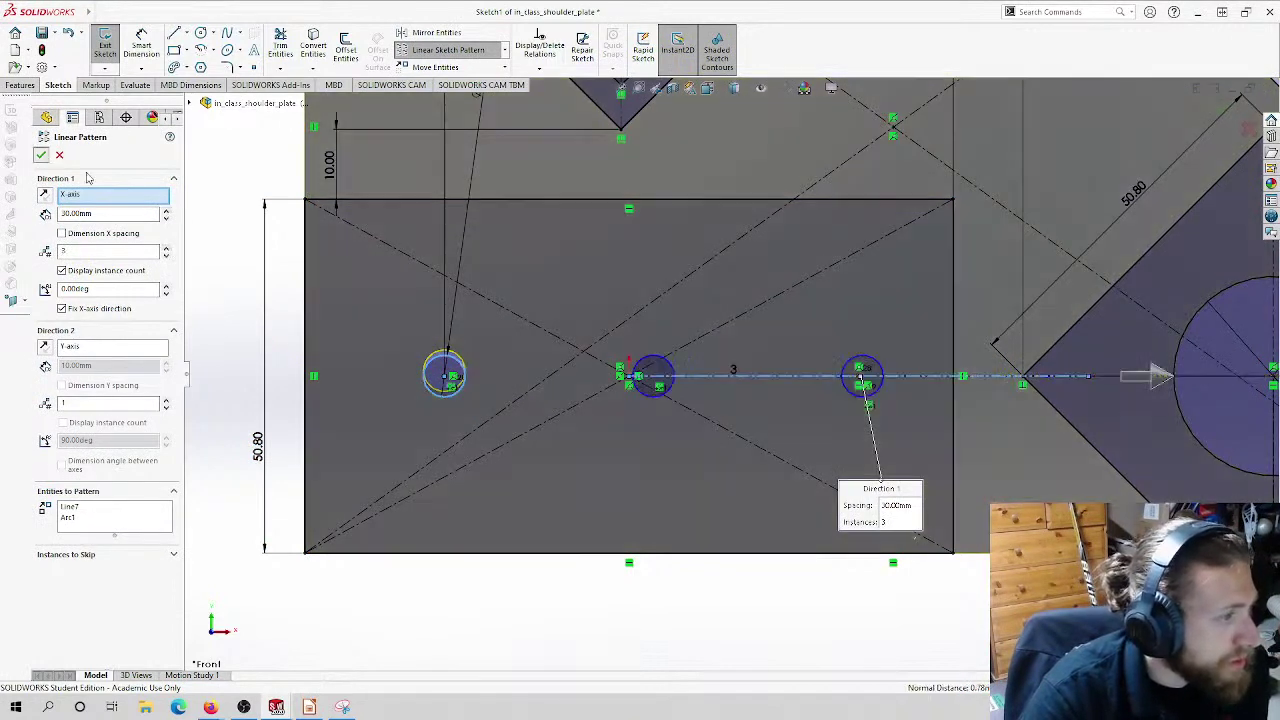
Step: Dimension the distance from the right 6 mm circle to the lower rectangle's right edge as 20 mm
key(z)
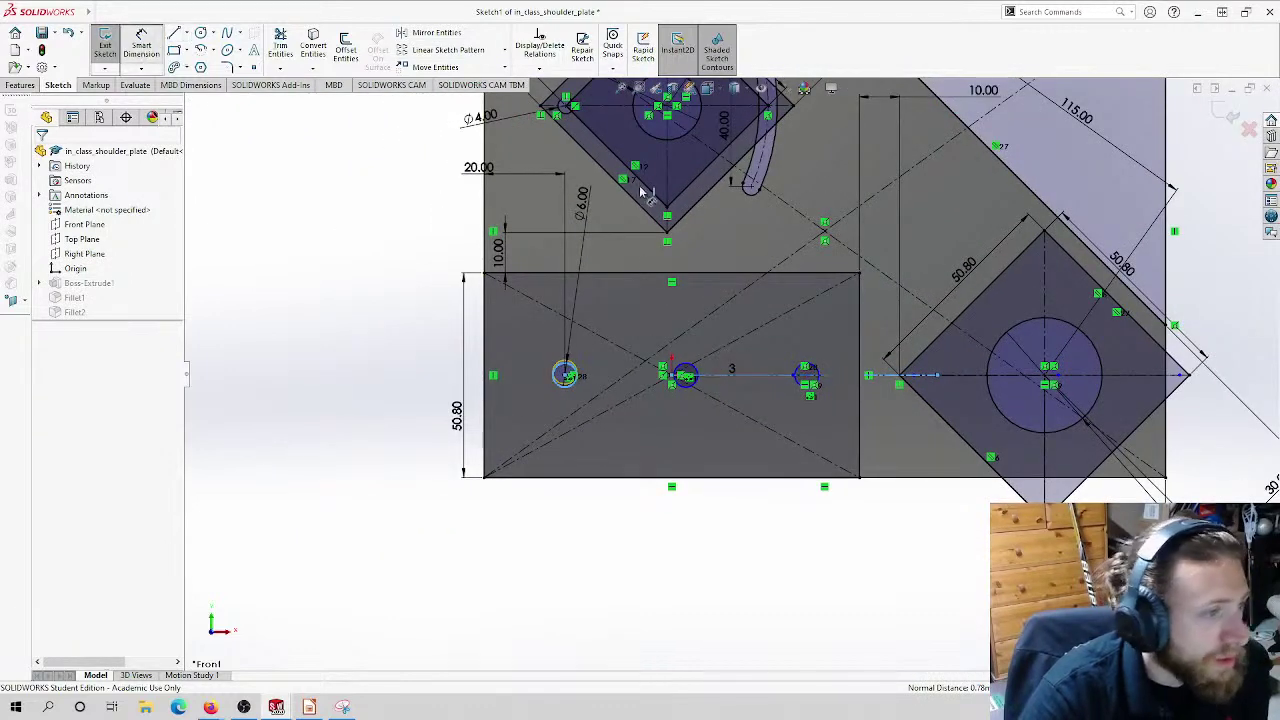
key(d)
click(808, 372)
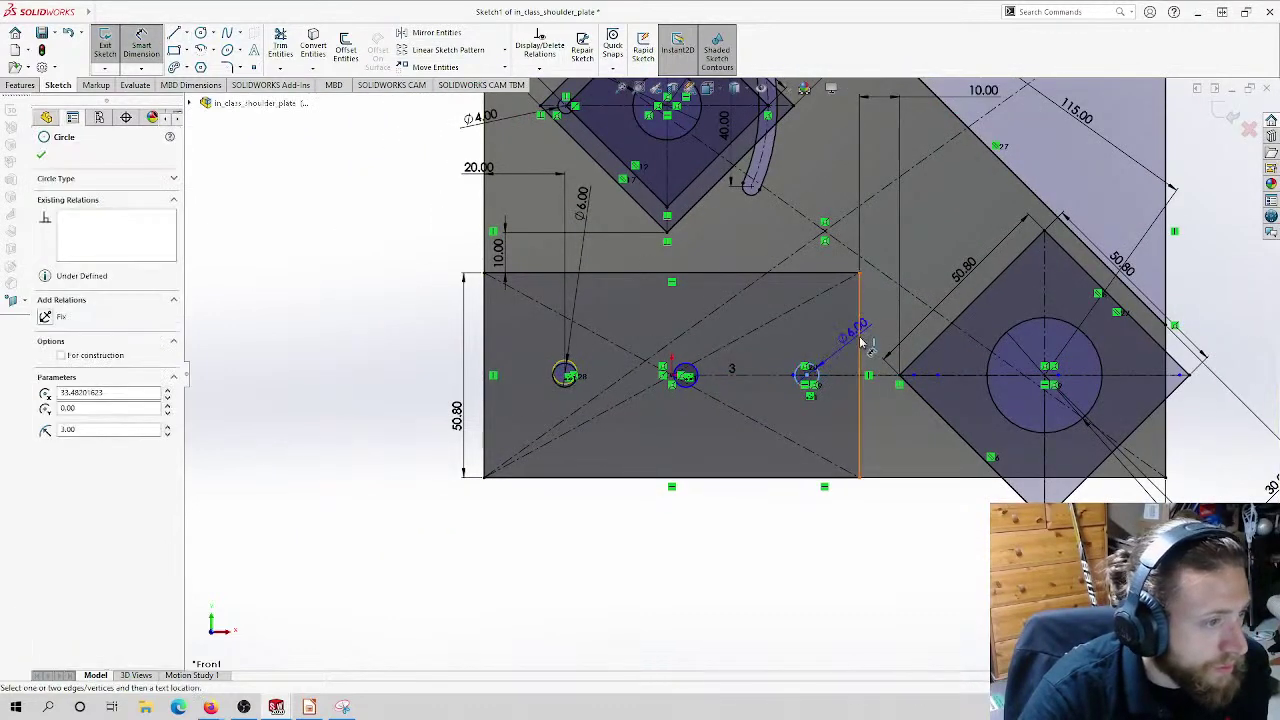
click(860, 300)
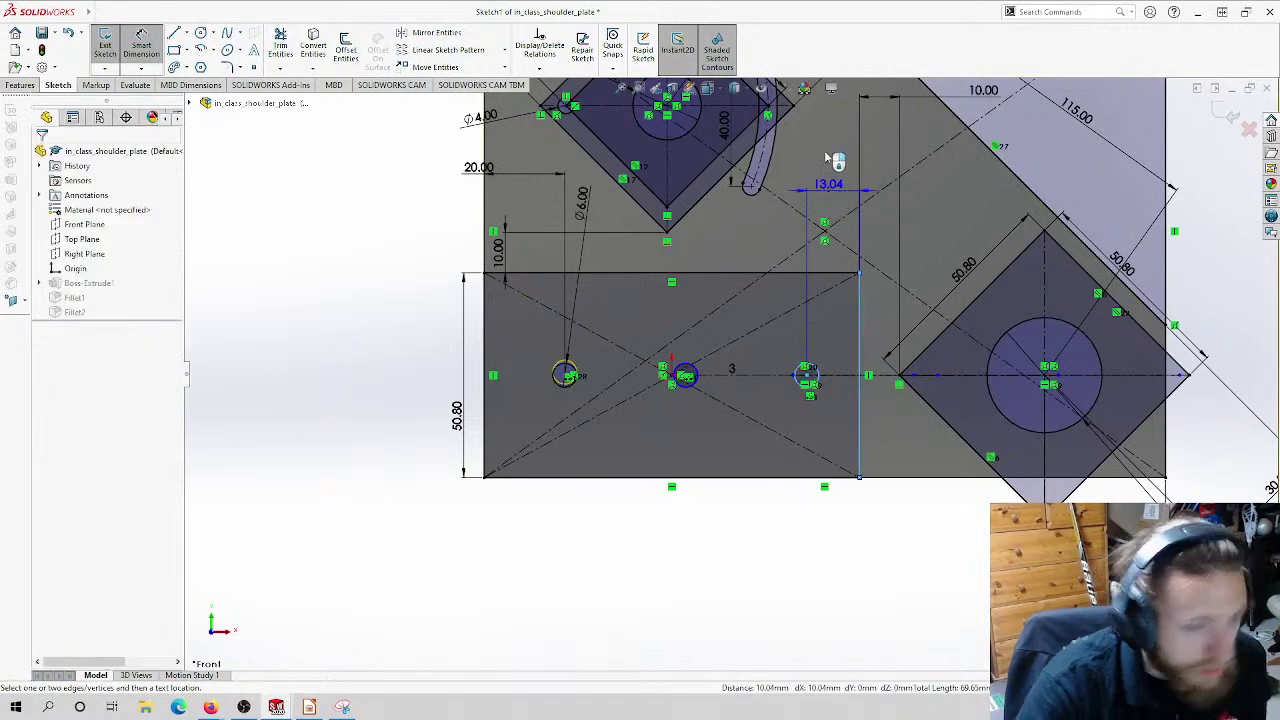
click(826, 155)
text(20)
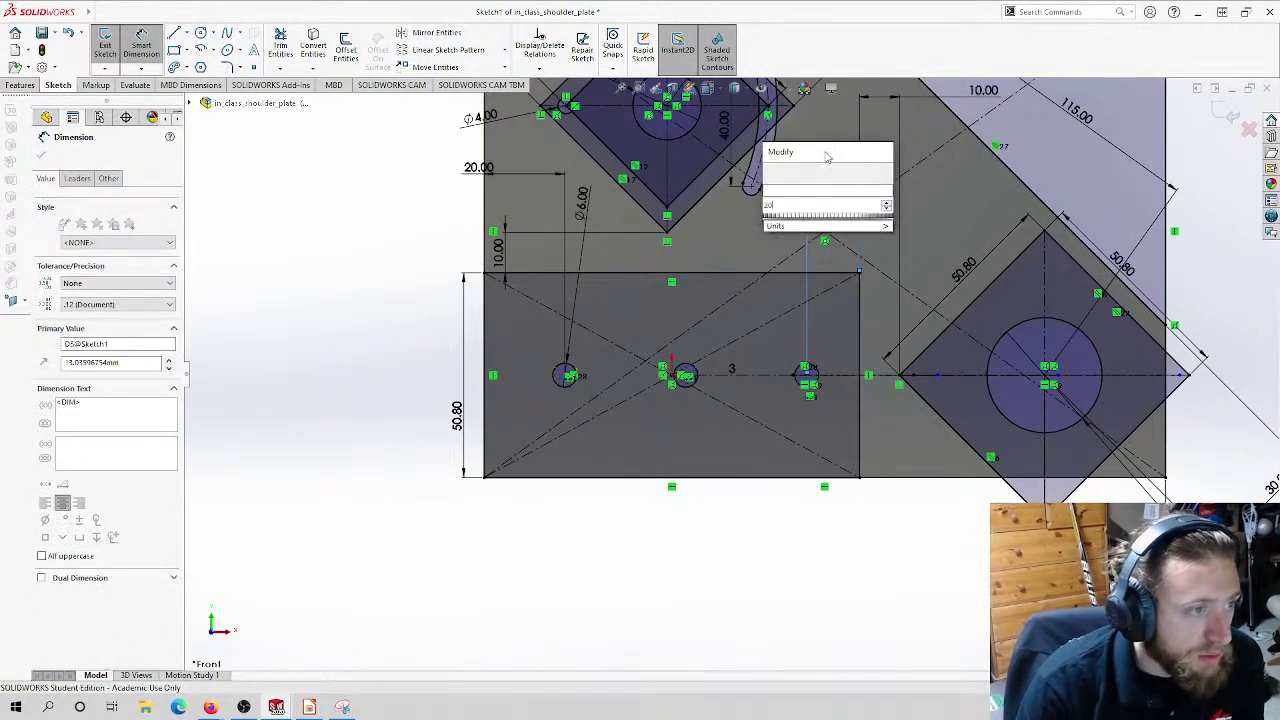
key(Return)
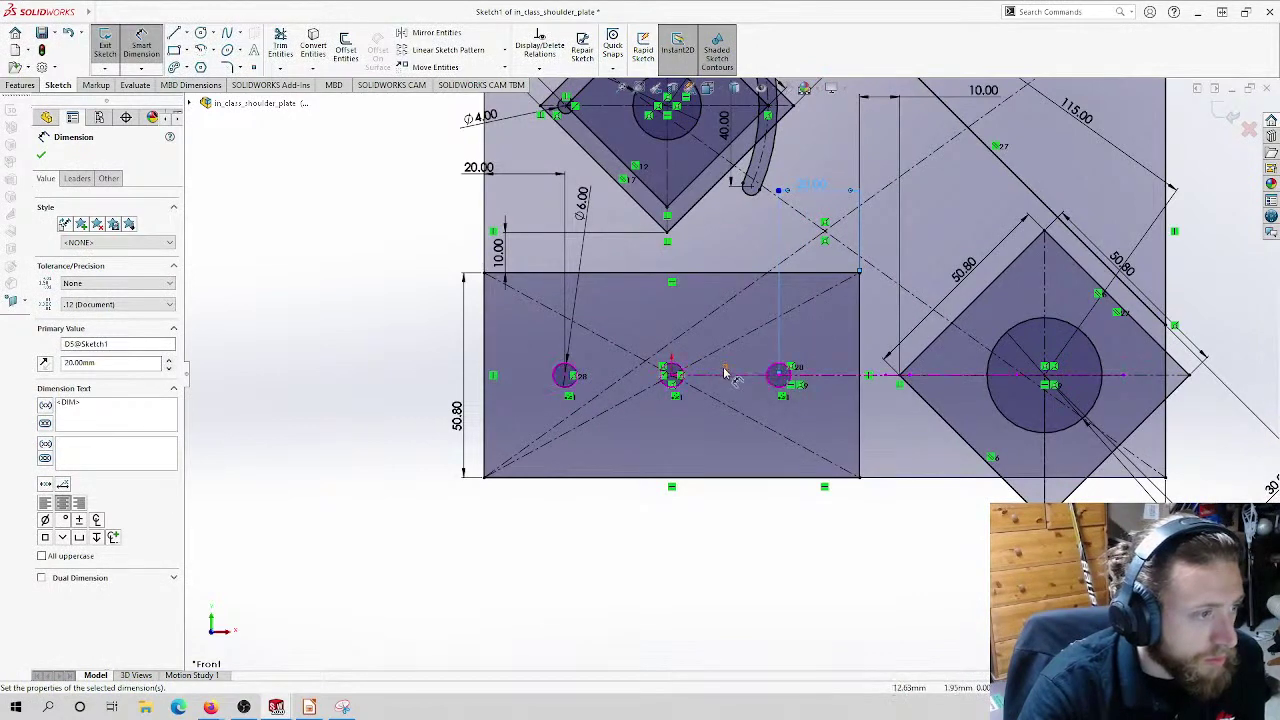
Step: Try to dimension the distance between the middle and right circles, and undo the recent dimension changes
click(671, 375)
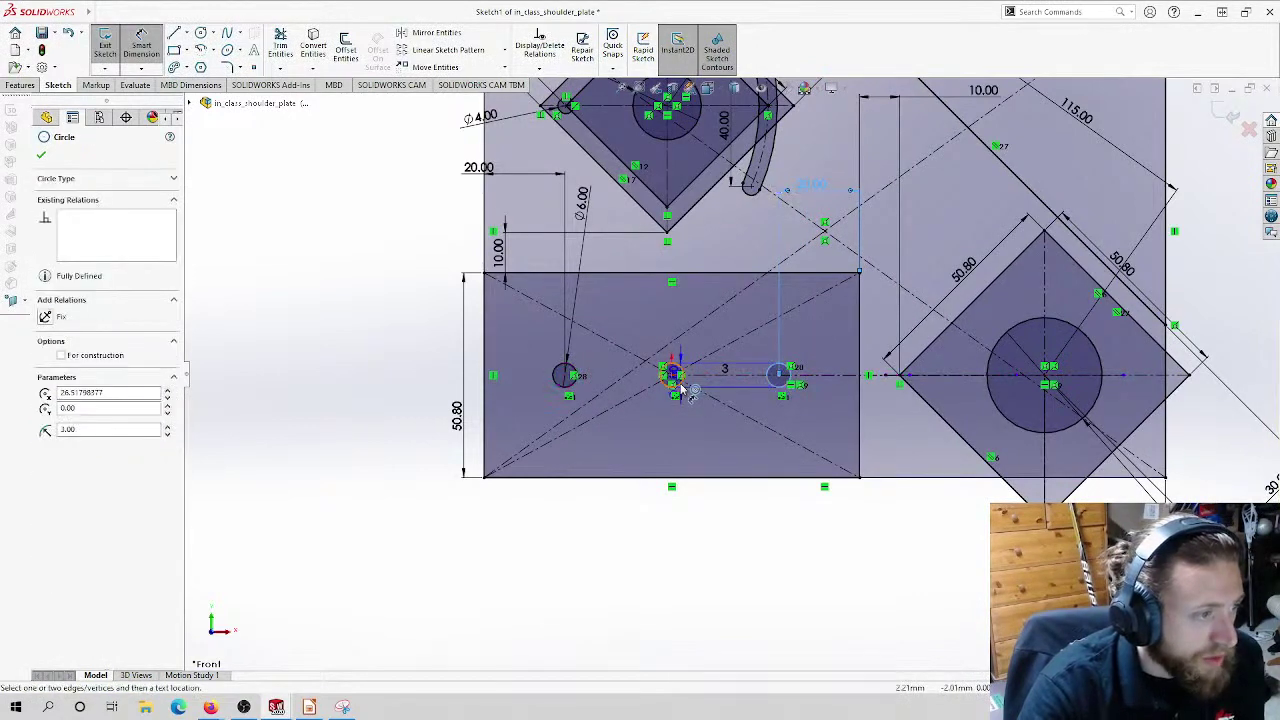
click(779, 377)
click(701, 453)
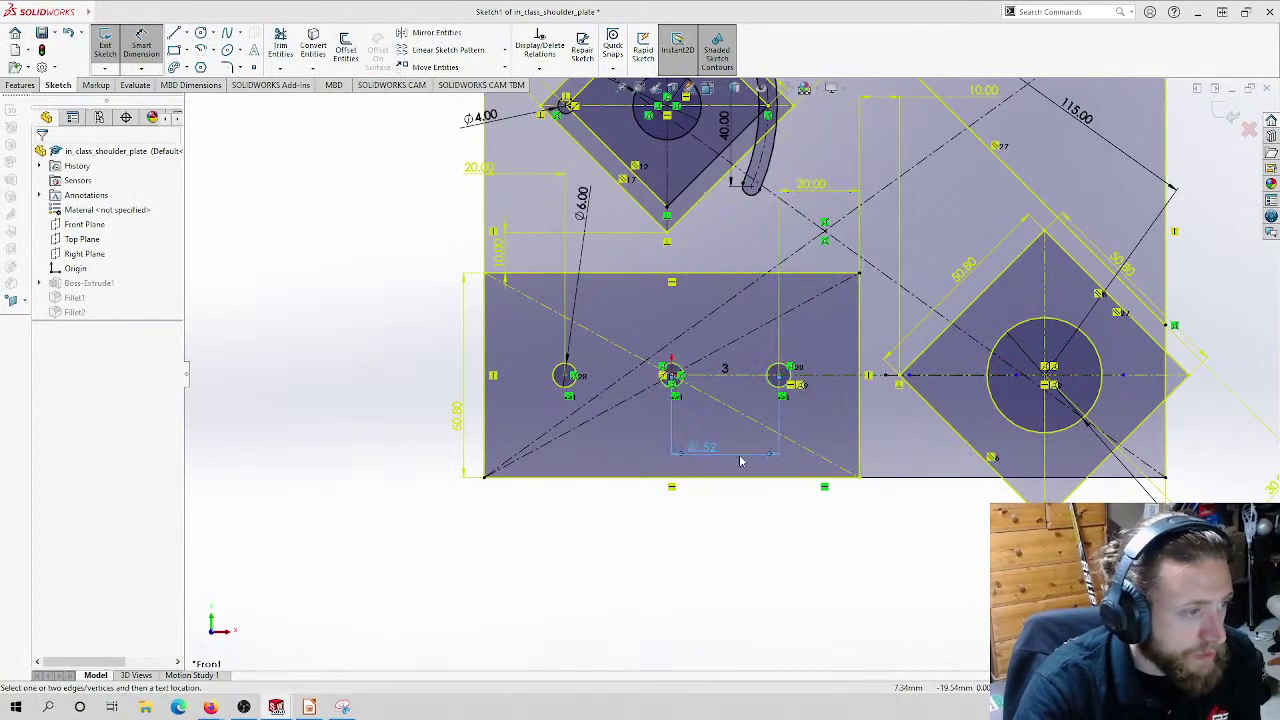
key(ctrl+z)
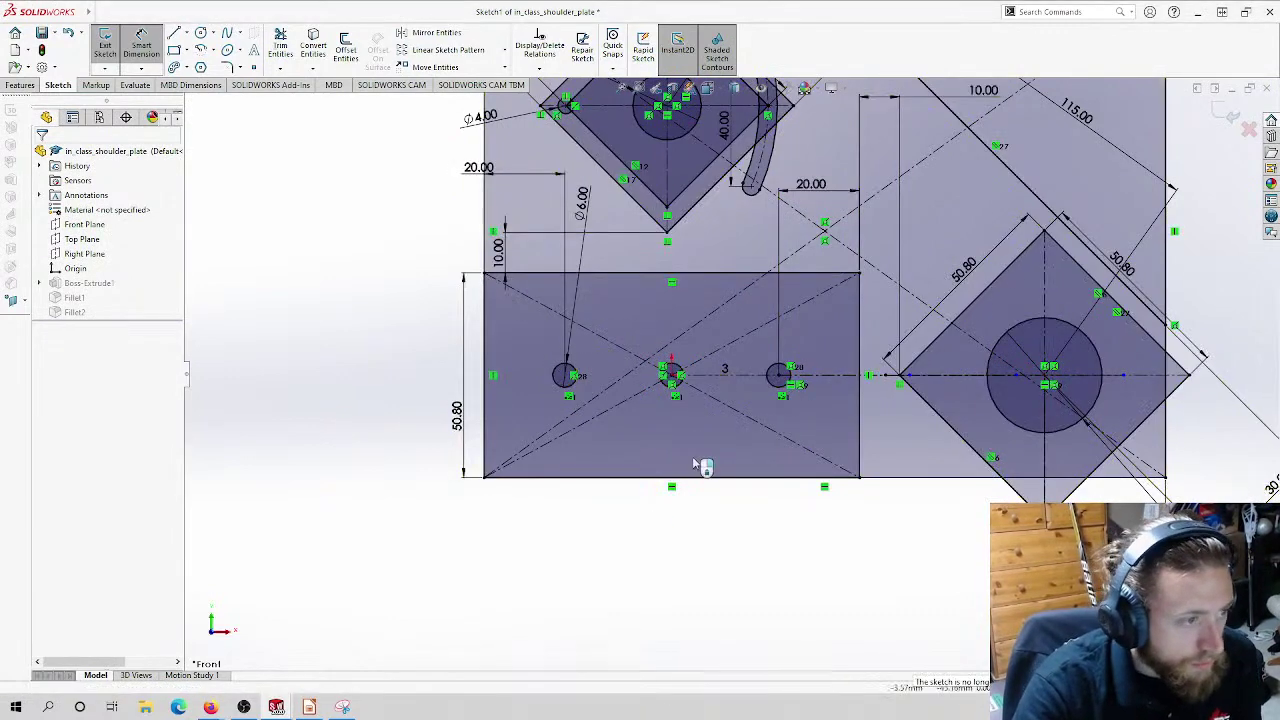
key(Escape)
scroll(660, 625, up, 5)
scroll(780, 375, down, 4)
scroll(533, 541, down, 2)
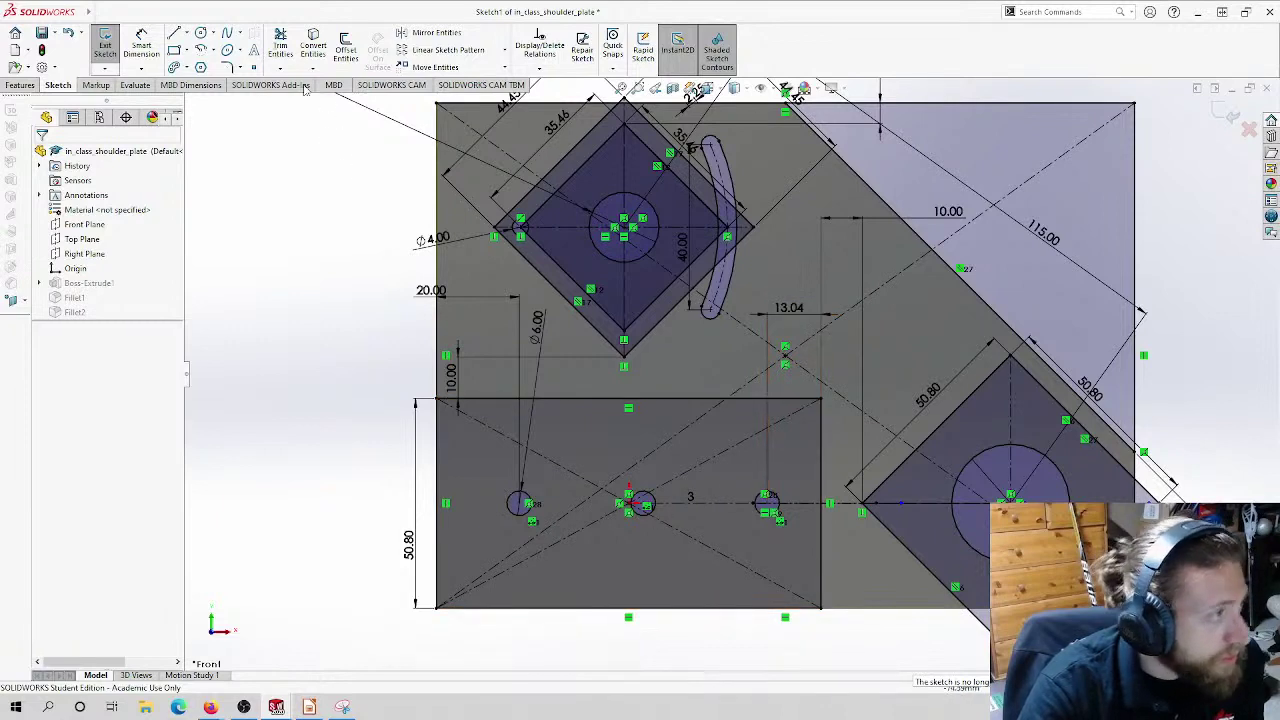
Step: Add reference dimensions for the spacing between the left and middle circles and between the middle and right circles
click(145, 45)
click(642, 505)
click(521, 504)
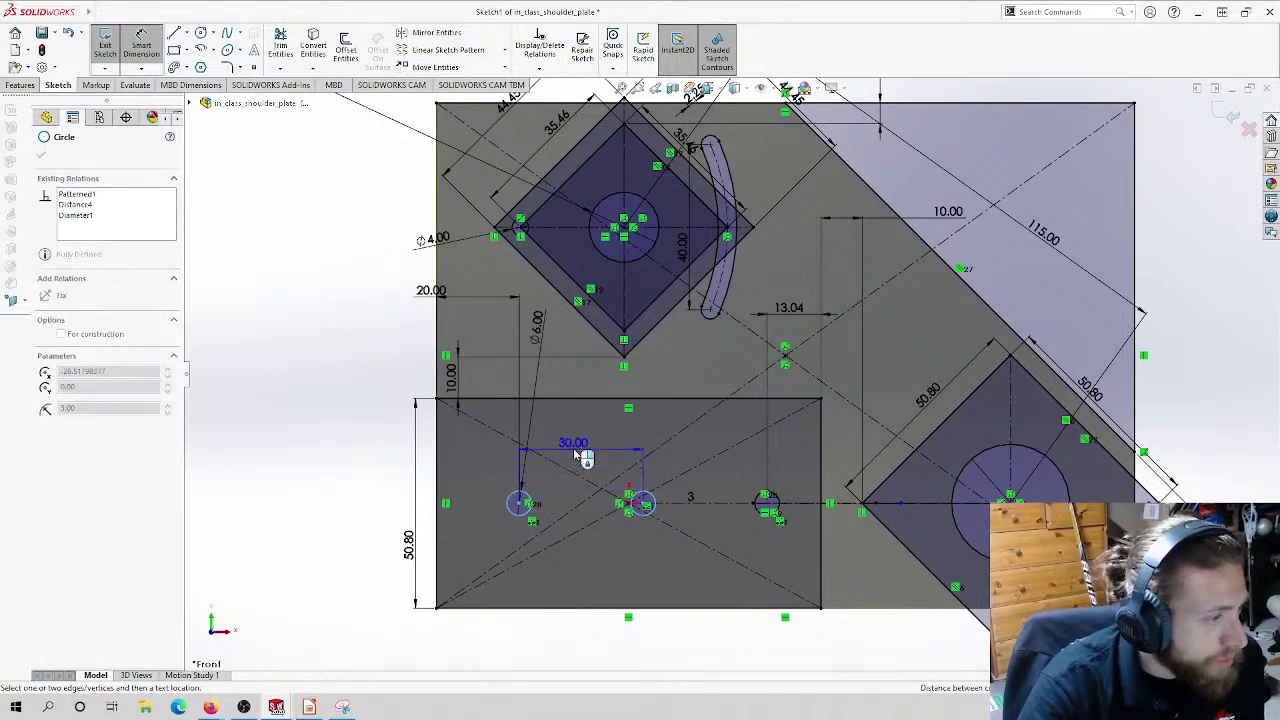
click(573, 448)
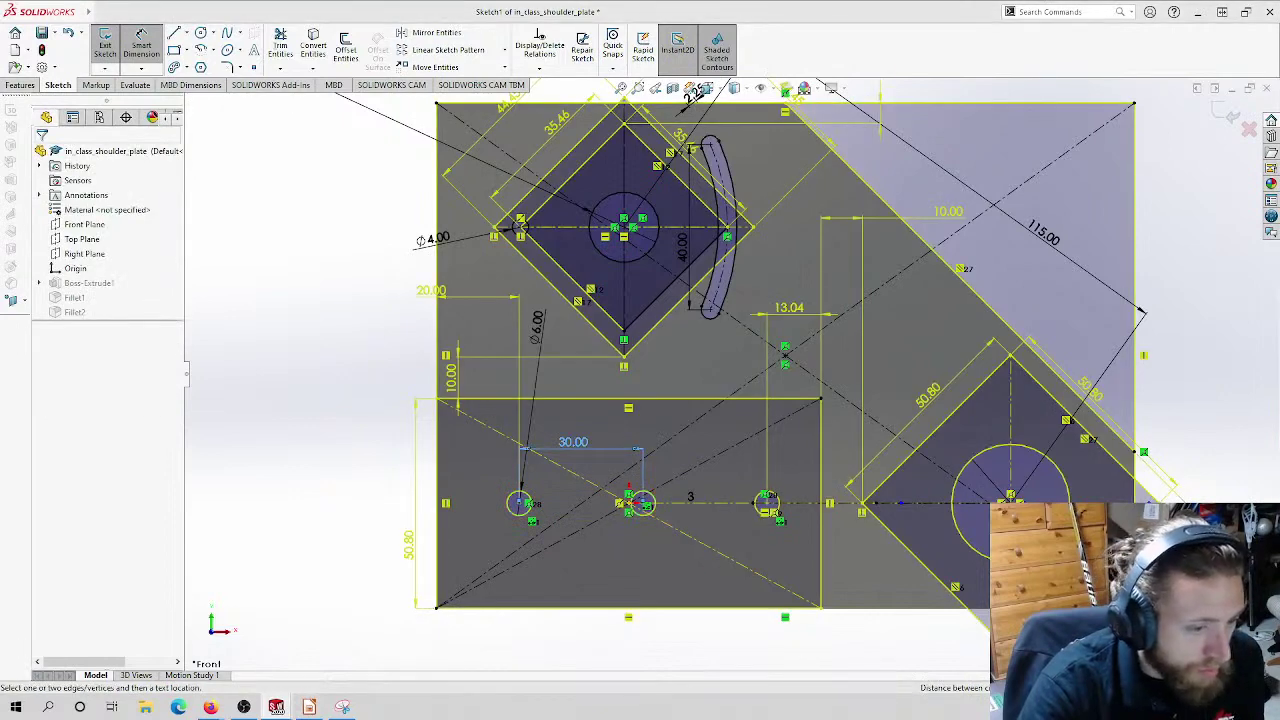
click(652, 512)
click(762, 510)
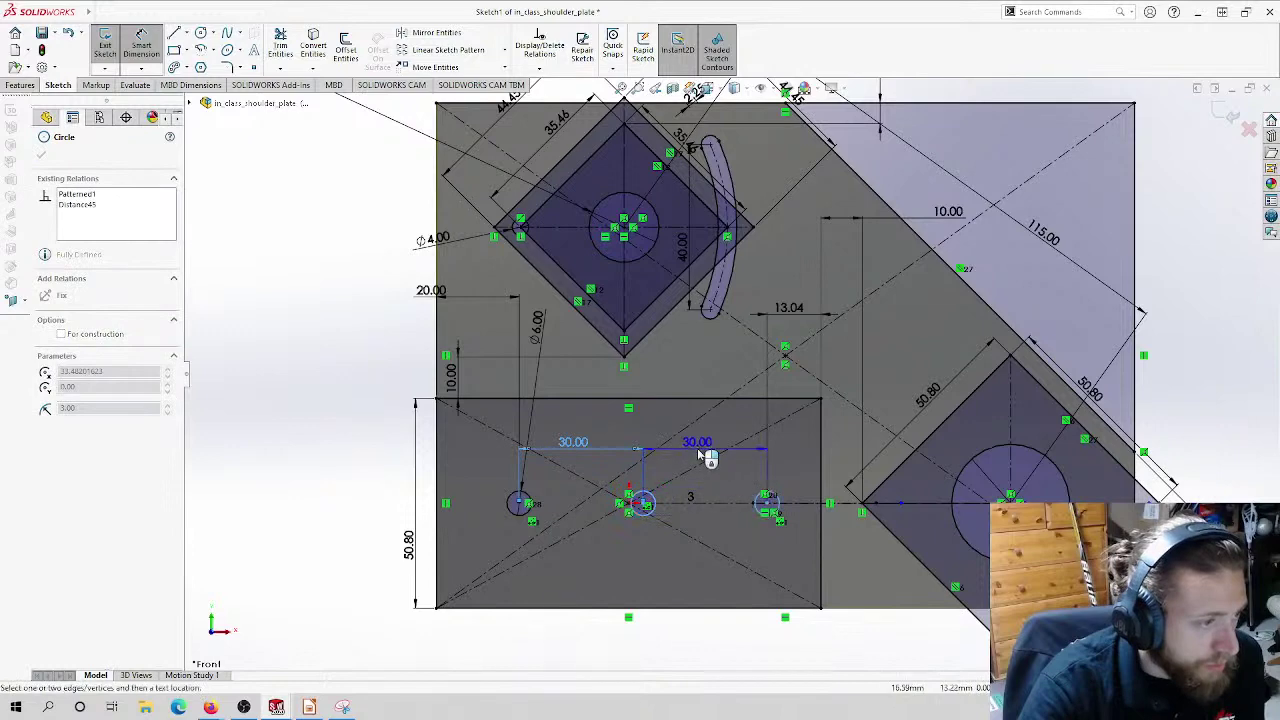
click(699, 455)
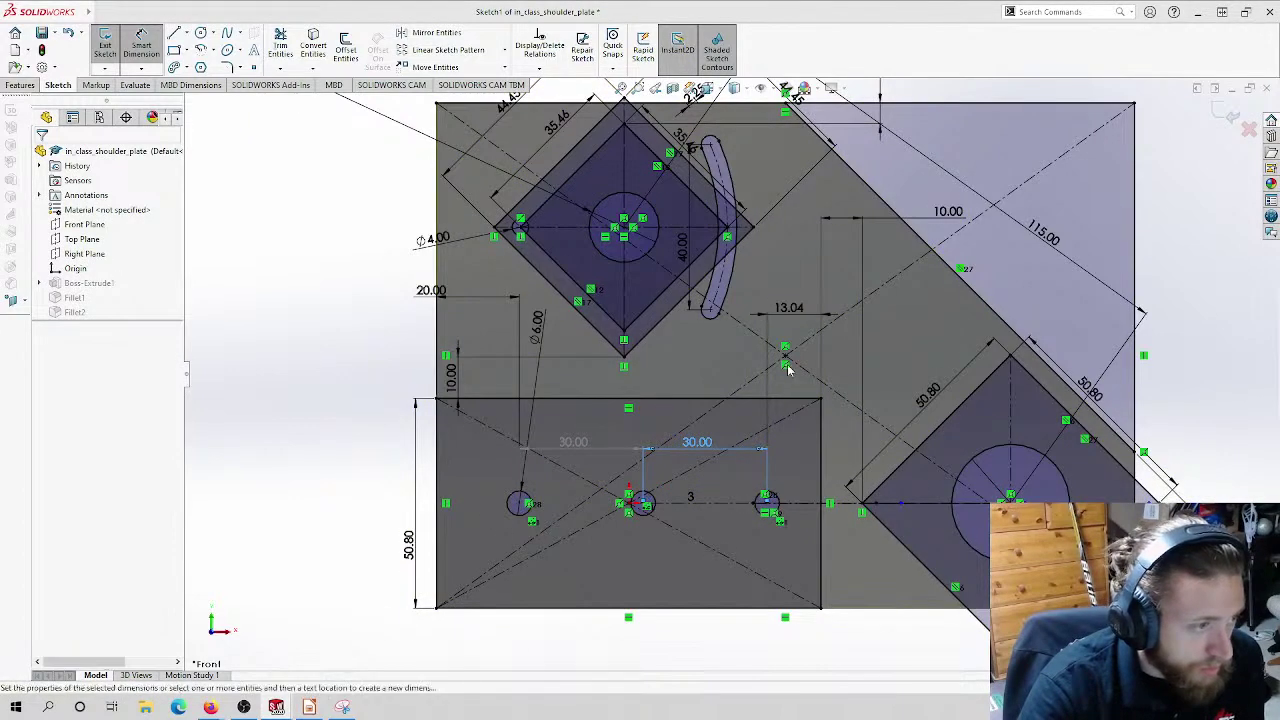
Step: Try setting the right circle's distance from the lower rectangle's right edge to 20 mm, and undo the change
double_click(795, 316)
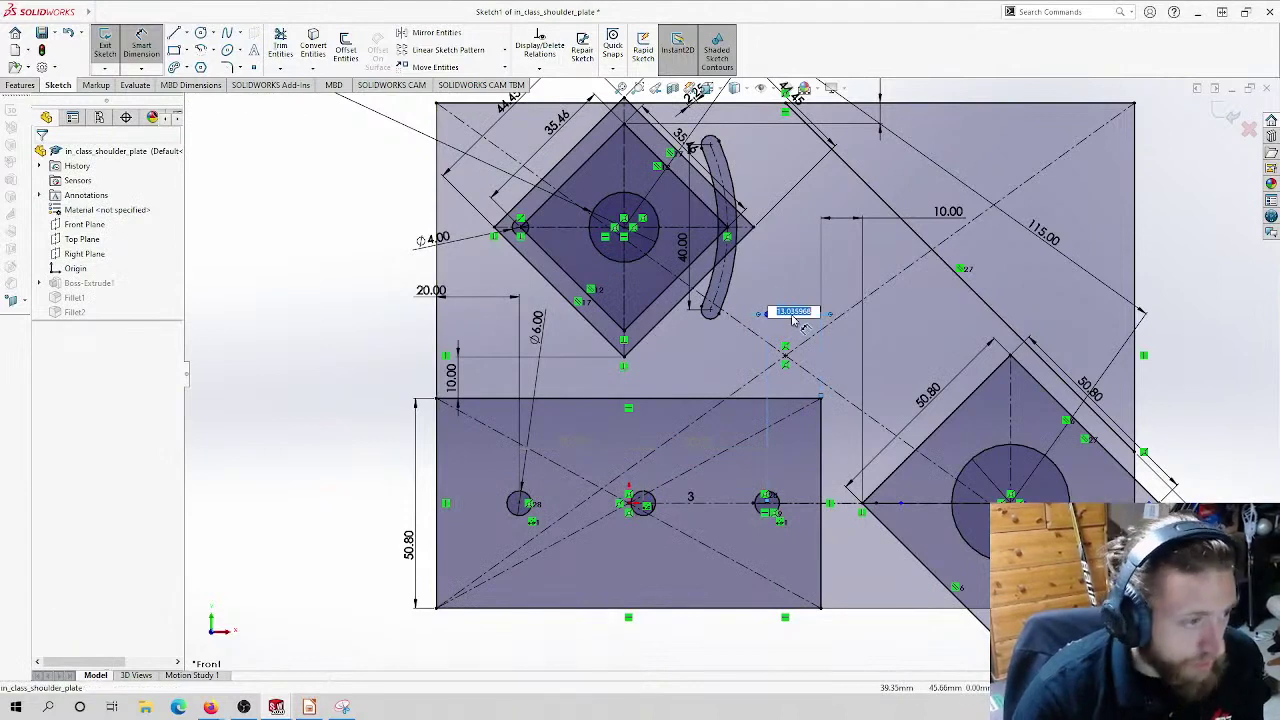
text(20)
key(Return)
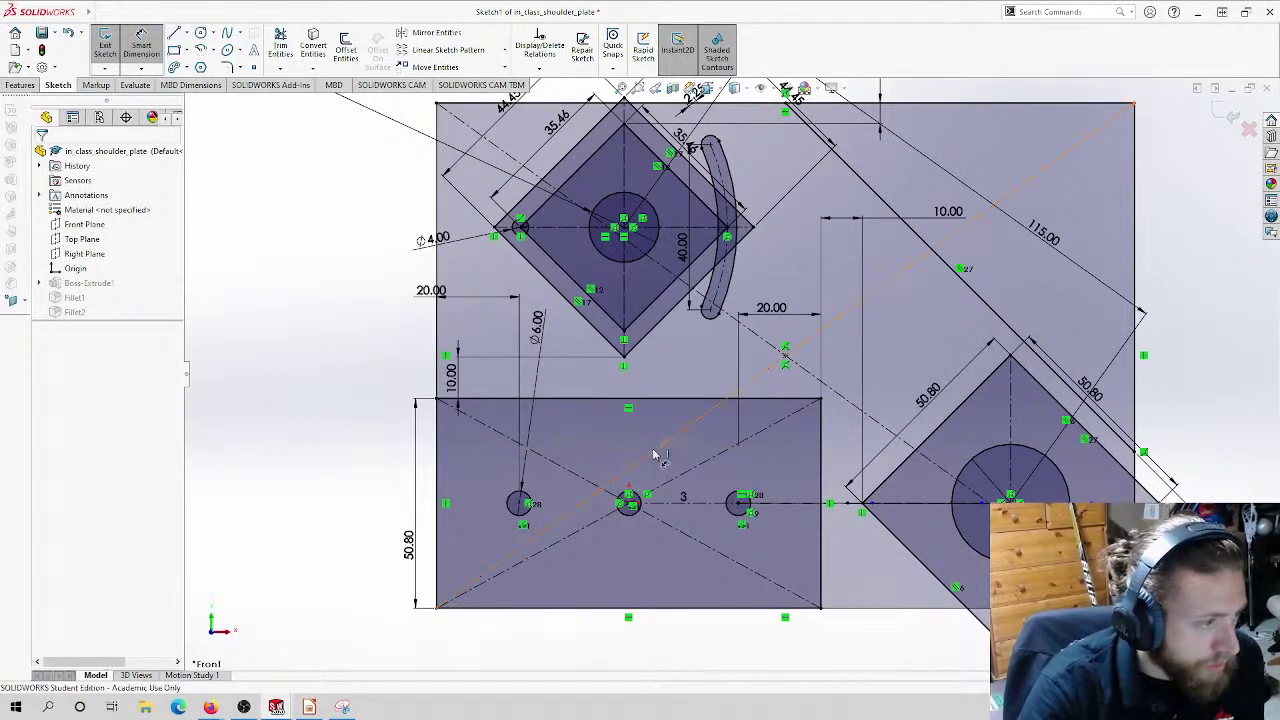
click(757, 437)
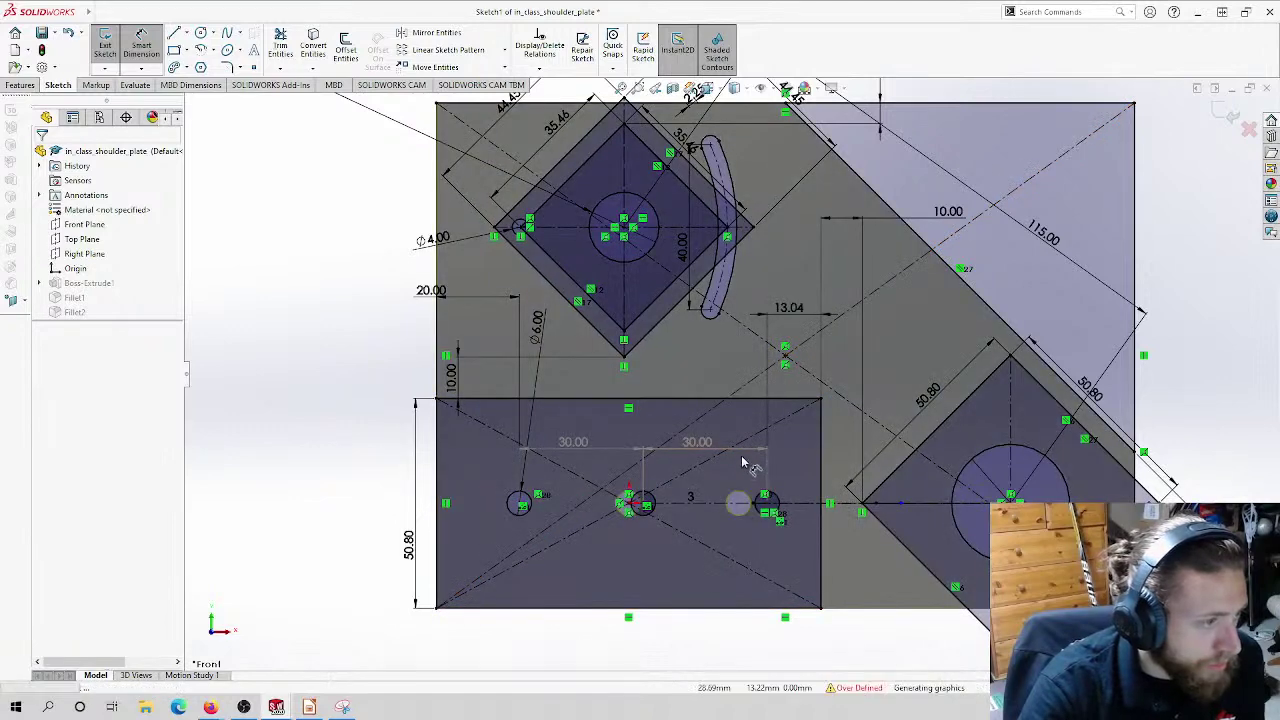
key(Escape)
key(Escape)
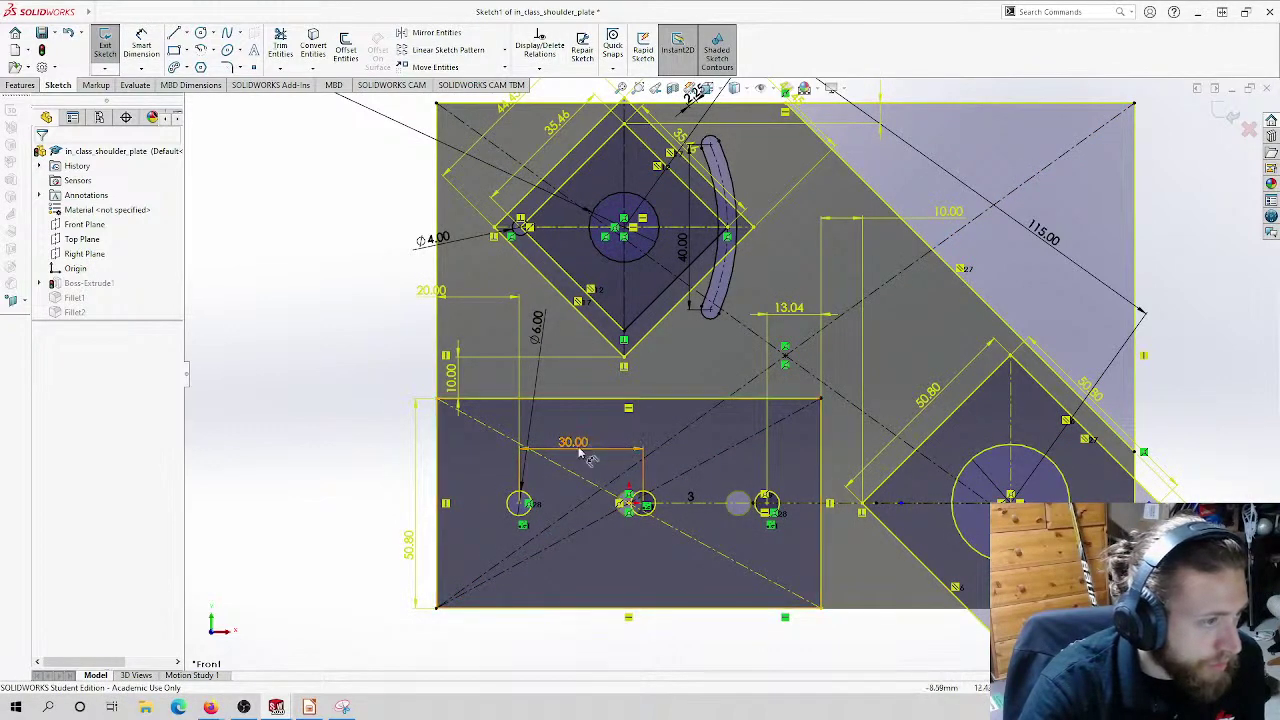
Step: Delete the spacing dimensions between the 6 mm circles and exit the plate's sketch
click(575, 444)
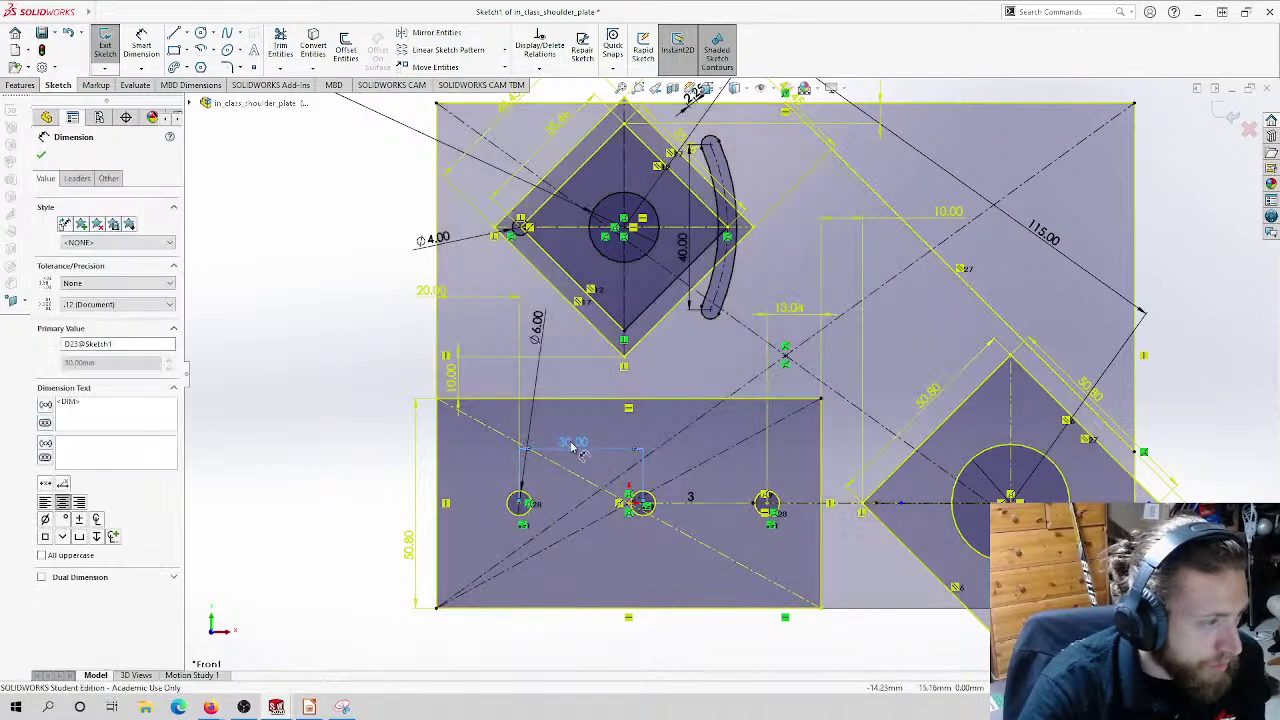
key(Delete)
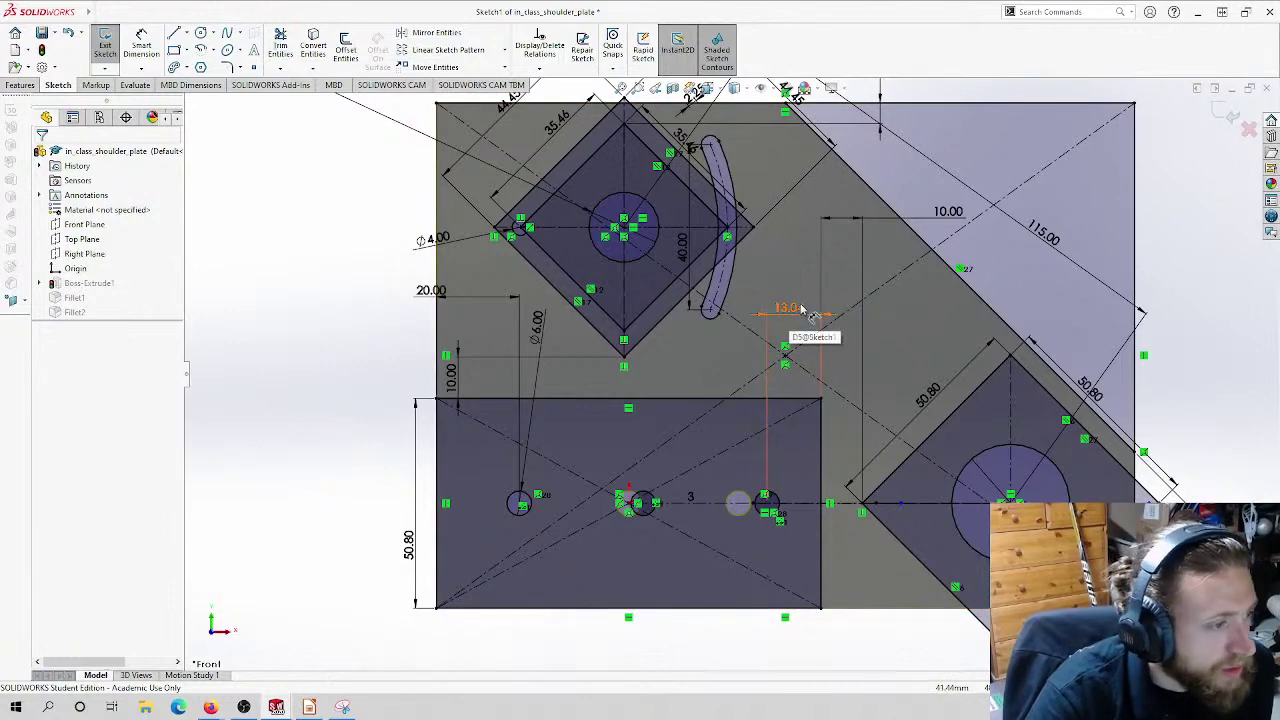
scroll(760, 320, up, 5)
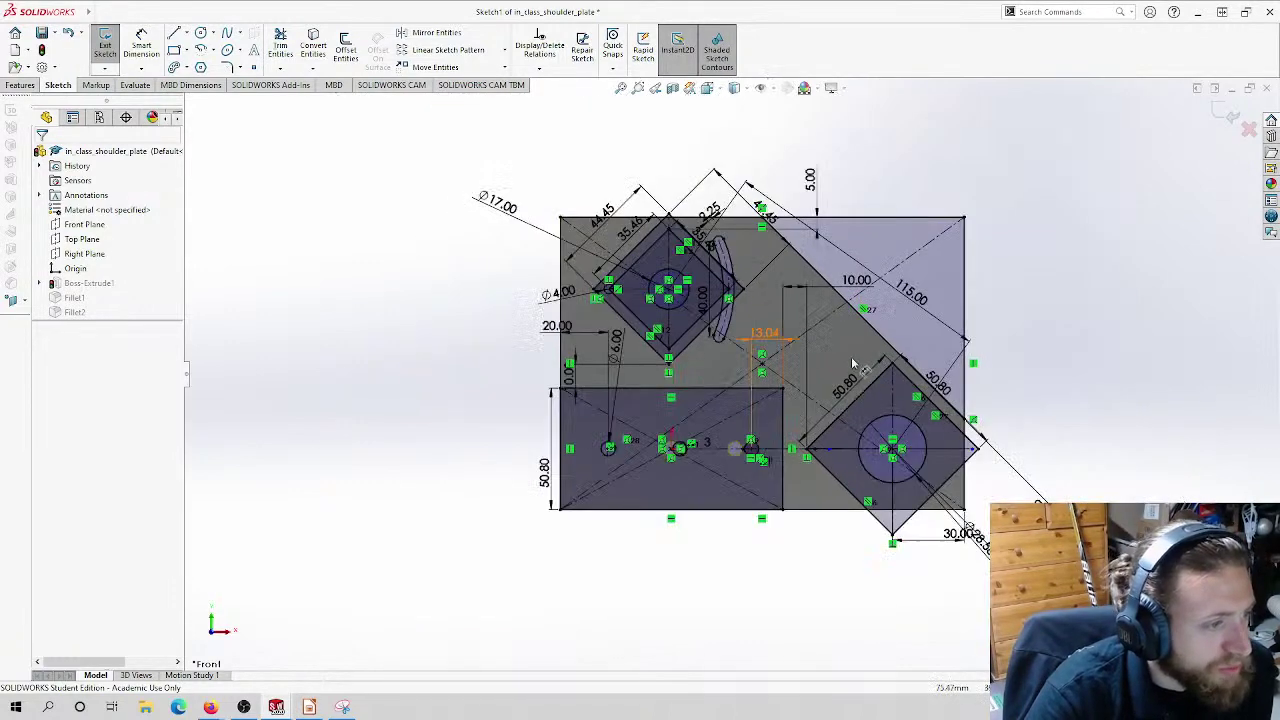
scroll(537, 298, down, 3)
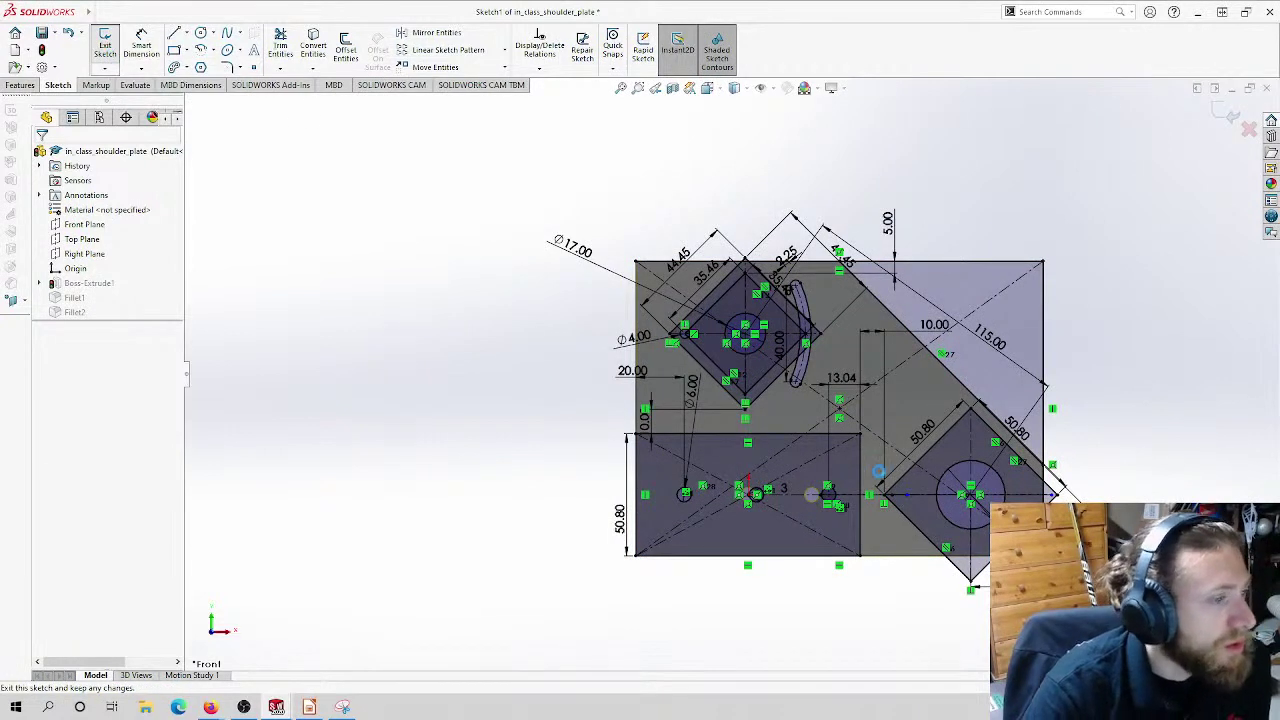
click(105, 45)
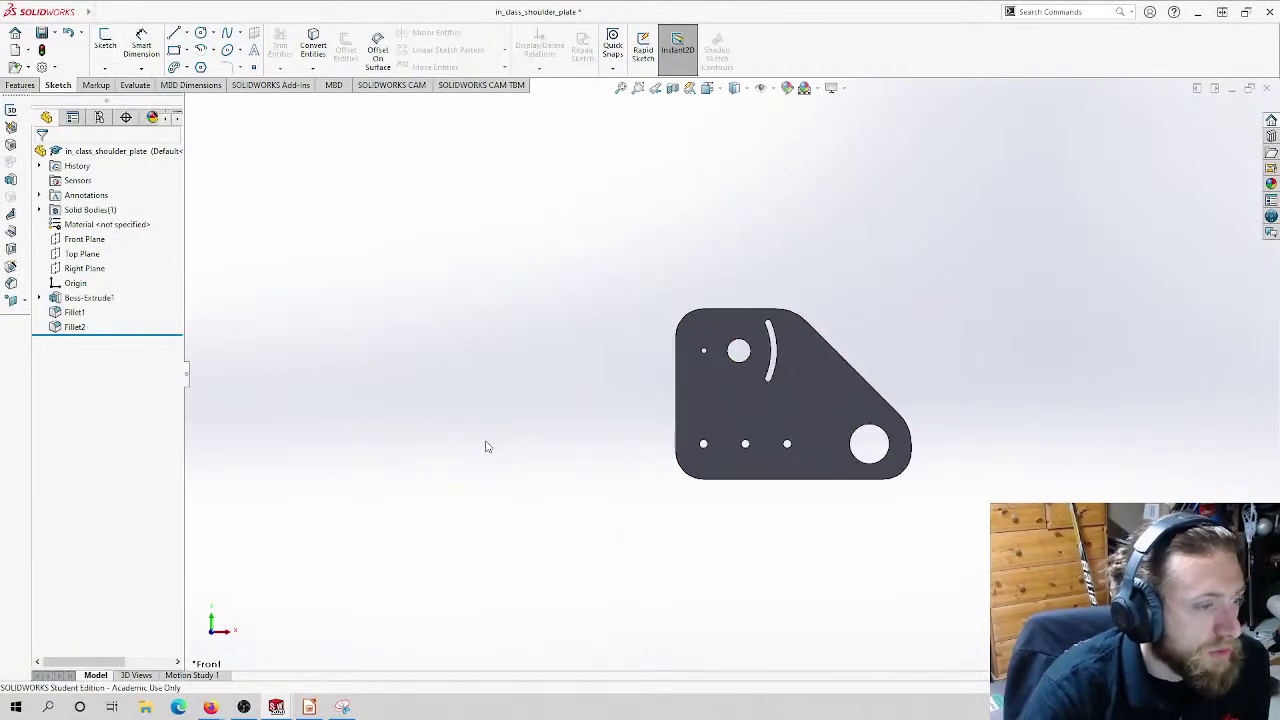
scroll(880, 340, down, 2)
Step: Switch to the new part's sketch and undo its linear circle pattern, retaining the 20 mm offset of the 6 mm circle
click(1231, 88)
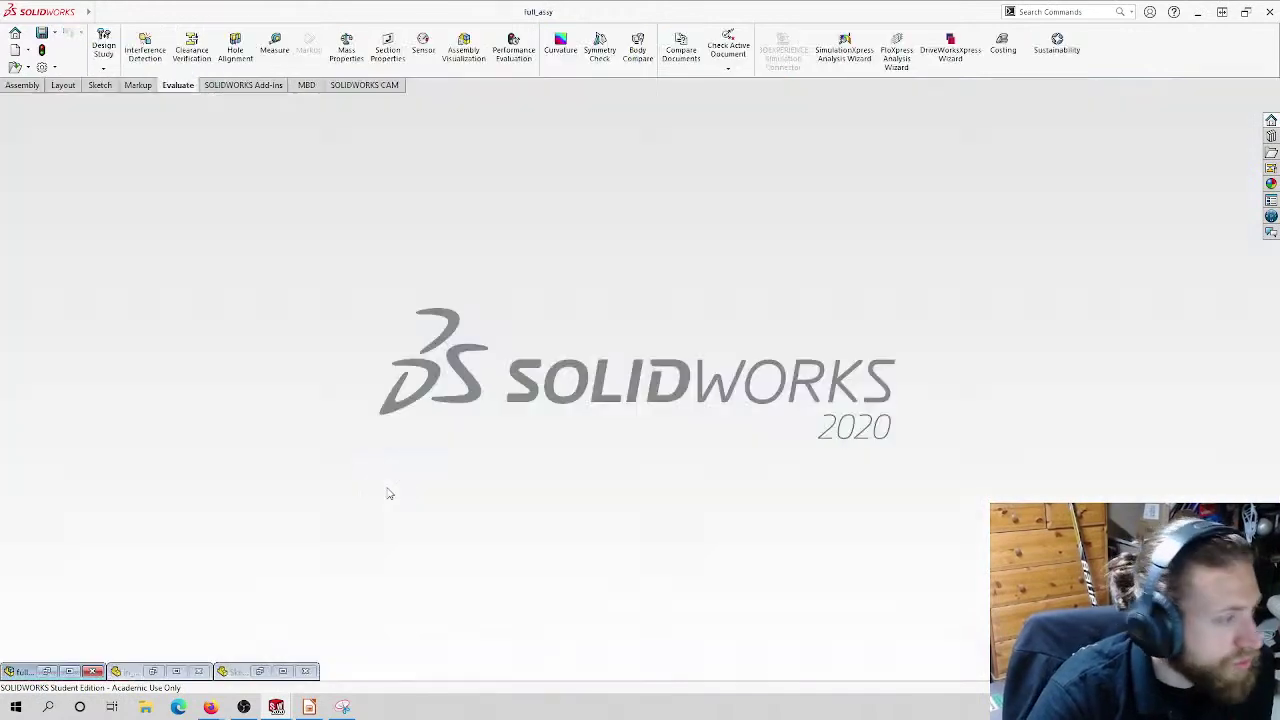
click(261, 671)
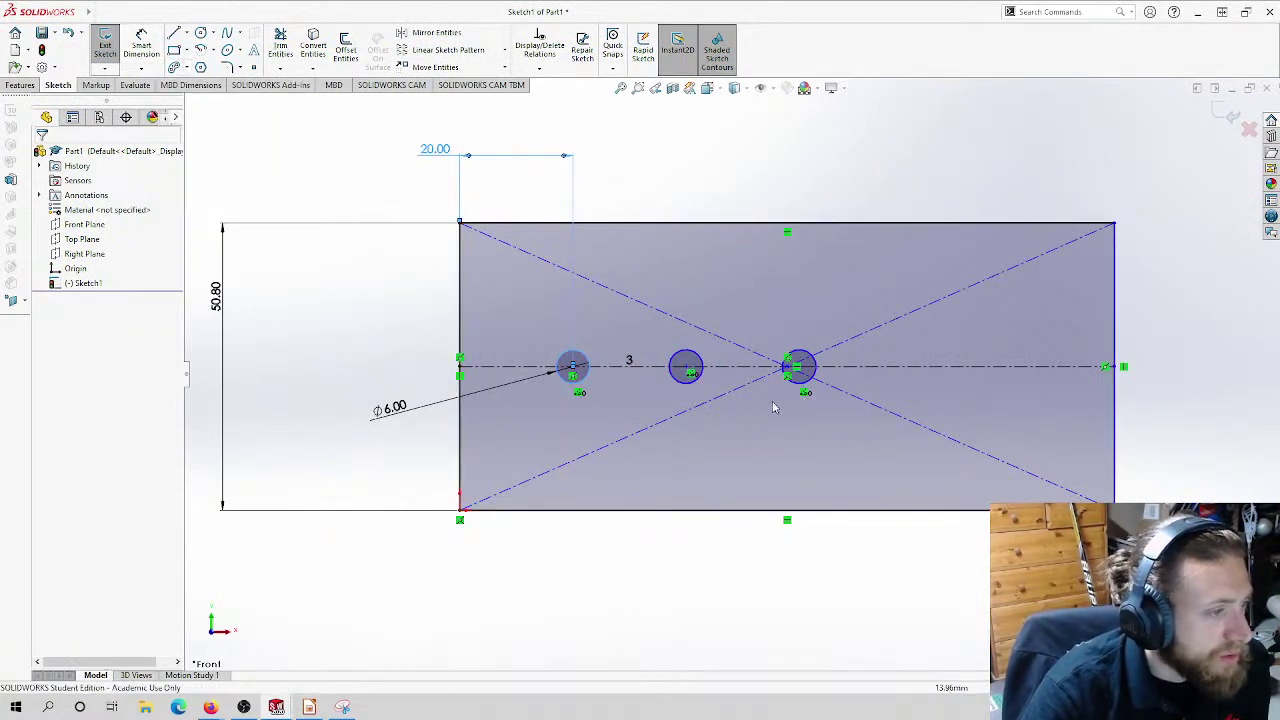
key(ctrl+z)
key(ctrl+z)
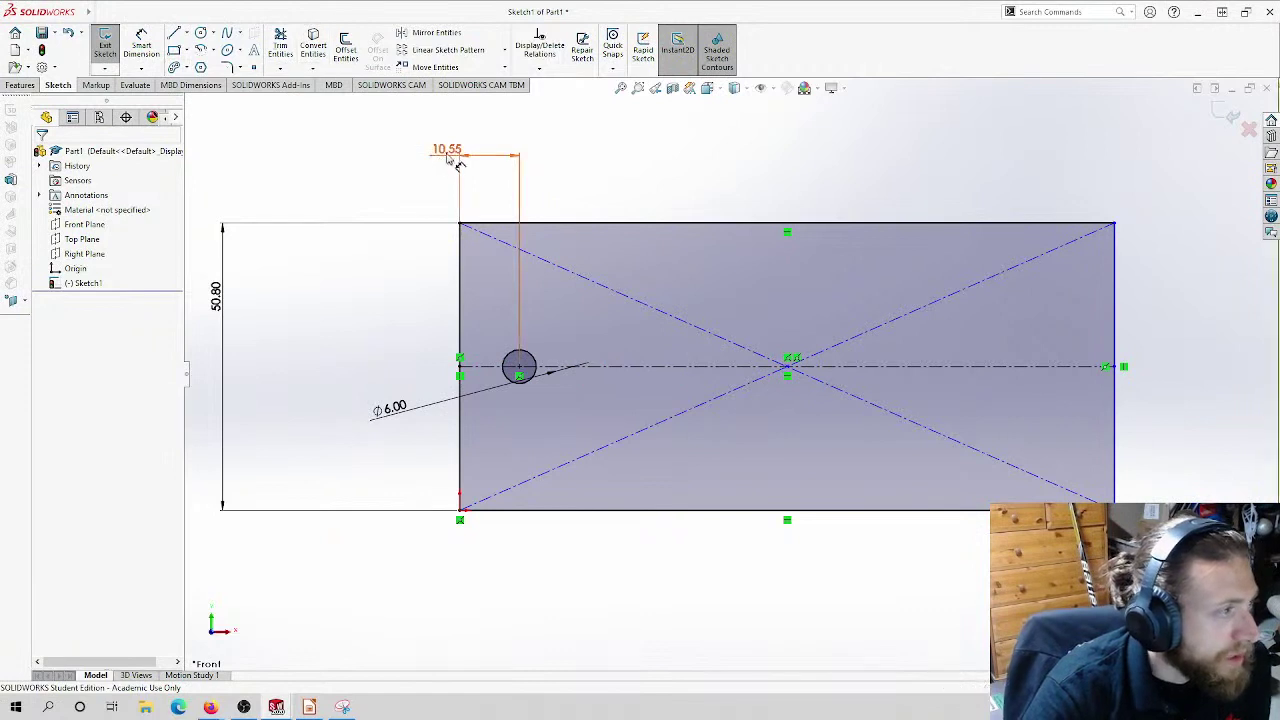
double_click(444, 156)
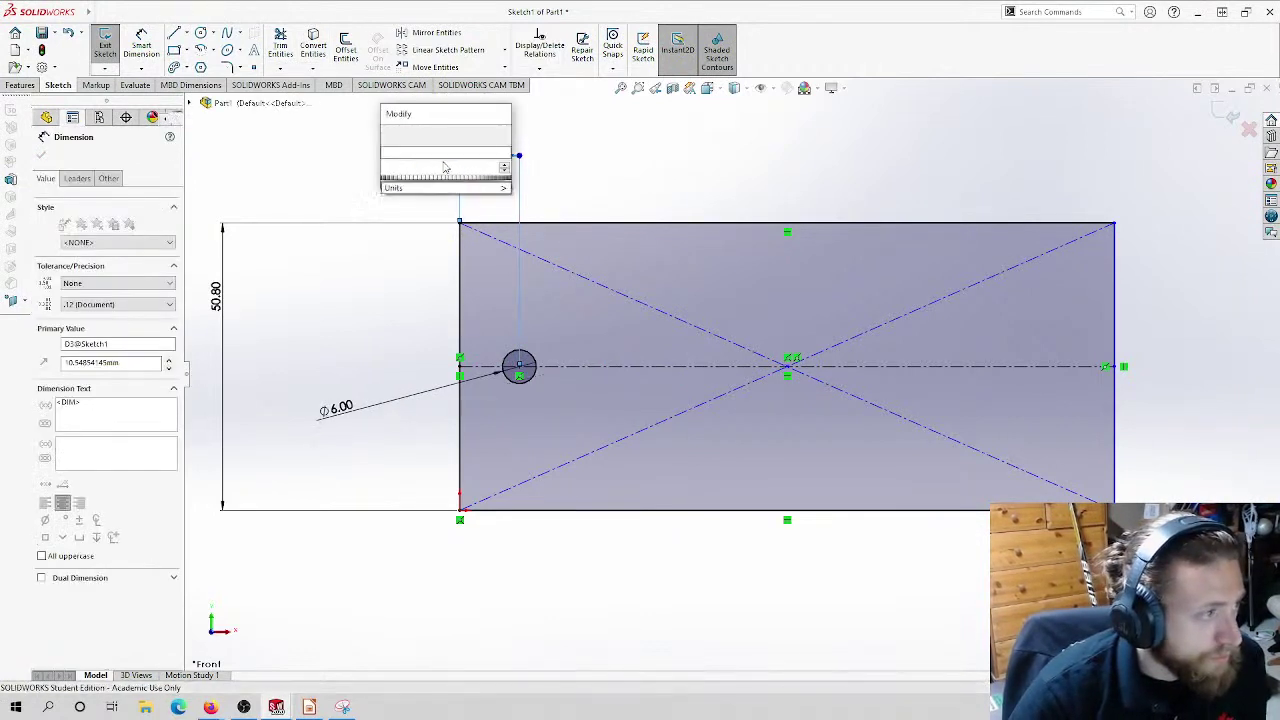
key(Escape)
key(ctrl+y)
Step: Create a linear sketch pattern of the 6 mm circle along the X-axis with 3 instances spaced 30 mm apart
click(440, 50)
click(586, 375)
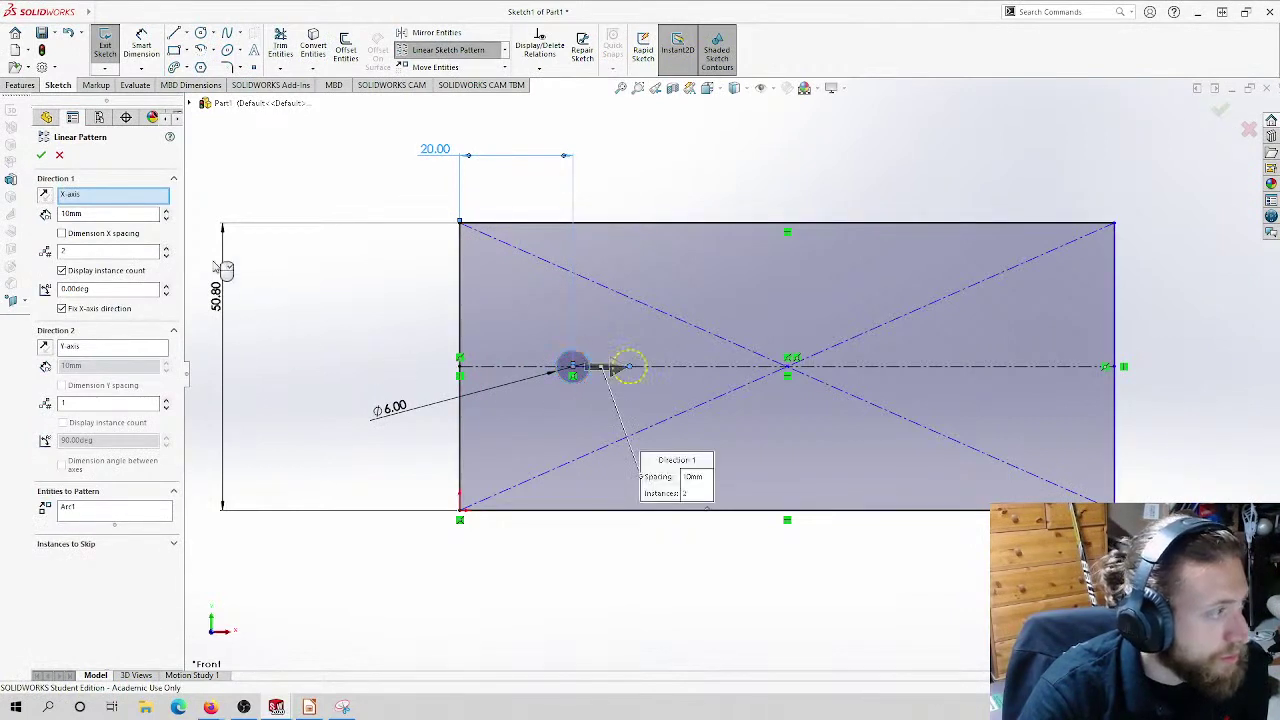
click(167, 211)
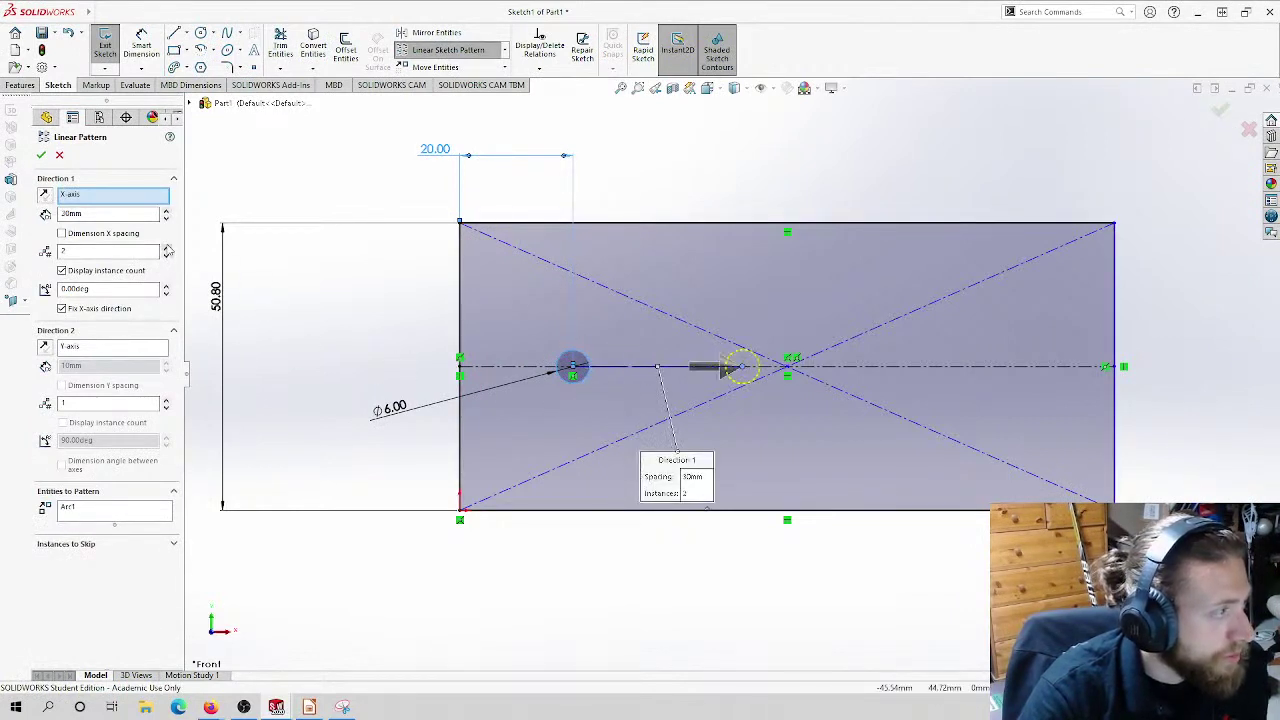
click(167, 248)
click(41, 156)
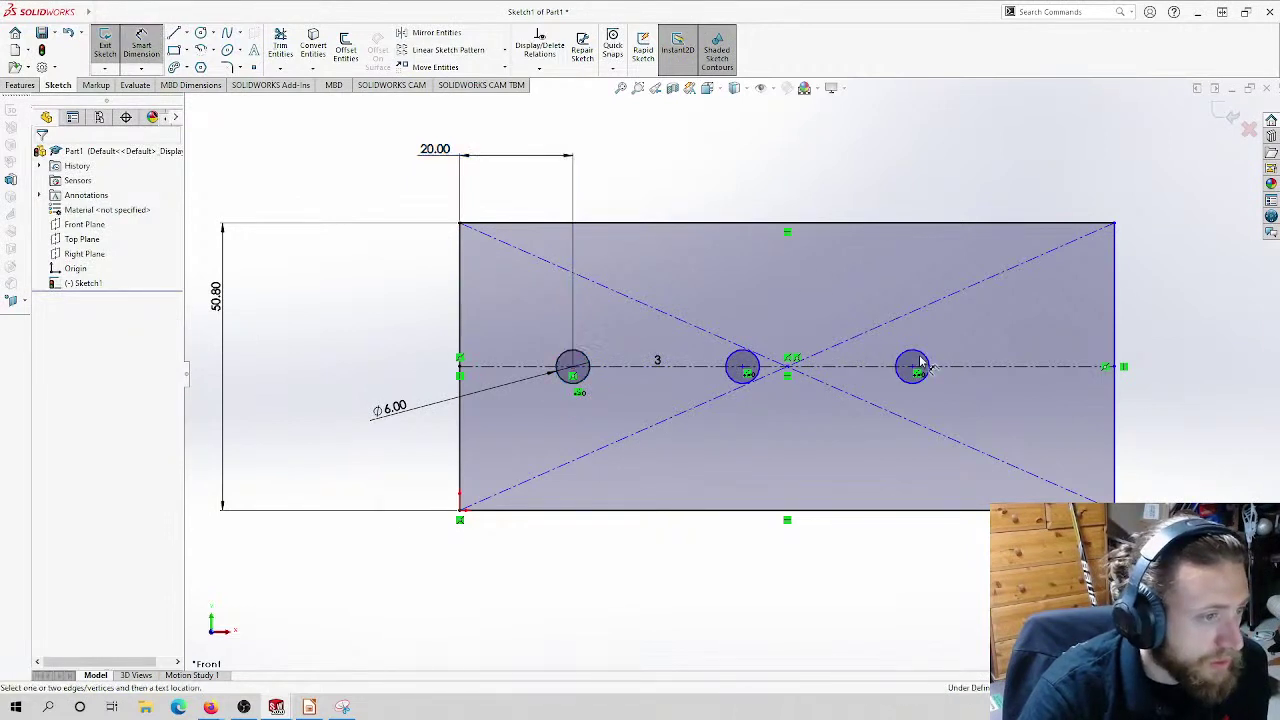
Step: Dimension the distance from the right circle to the rectangle's right edge as 13 mm
click(914, 364)
click(1114, 345)
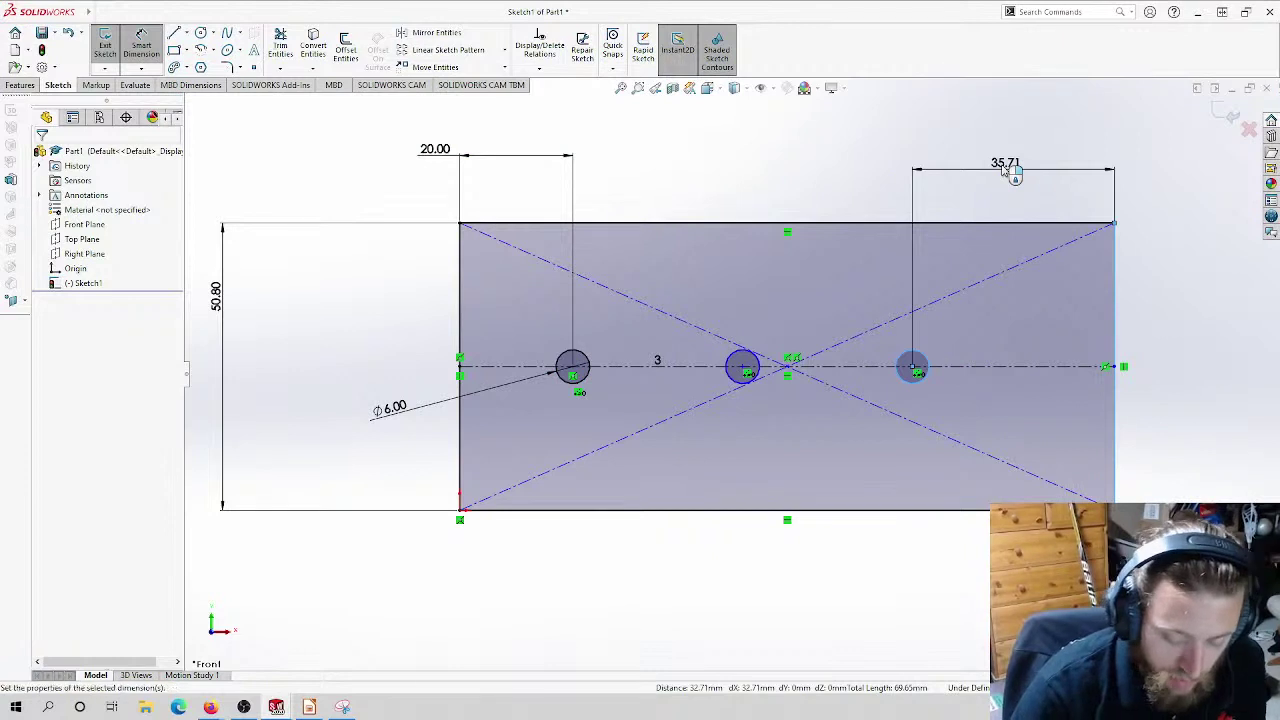
click(1012, 172)
text(13)
key(Return)
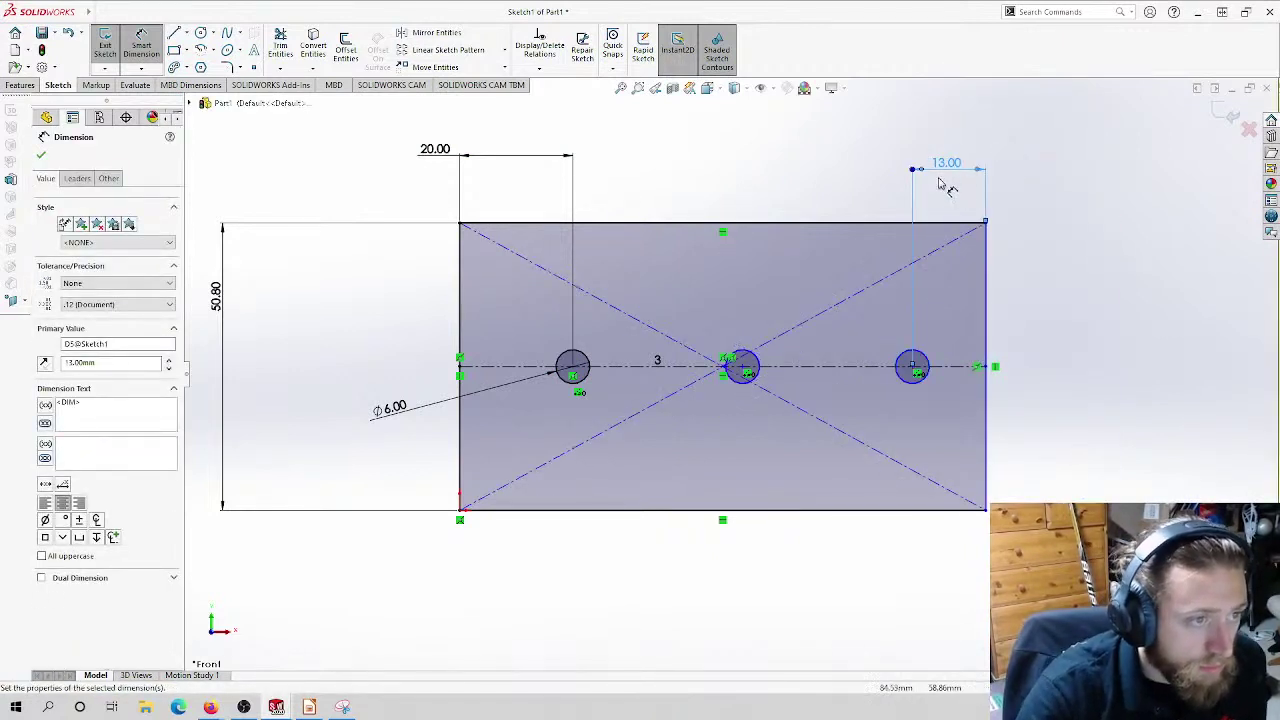
Step: Set the distance from the right 6 mm circle to the rectangle's right edge to 13.04 mm
key(Escape)
double_click(945, 163)
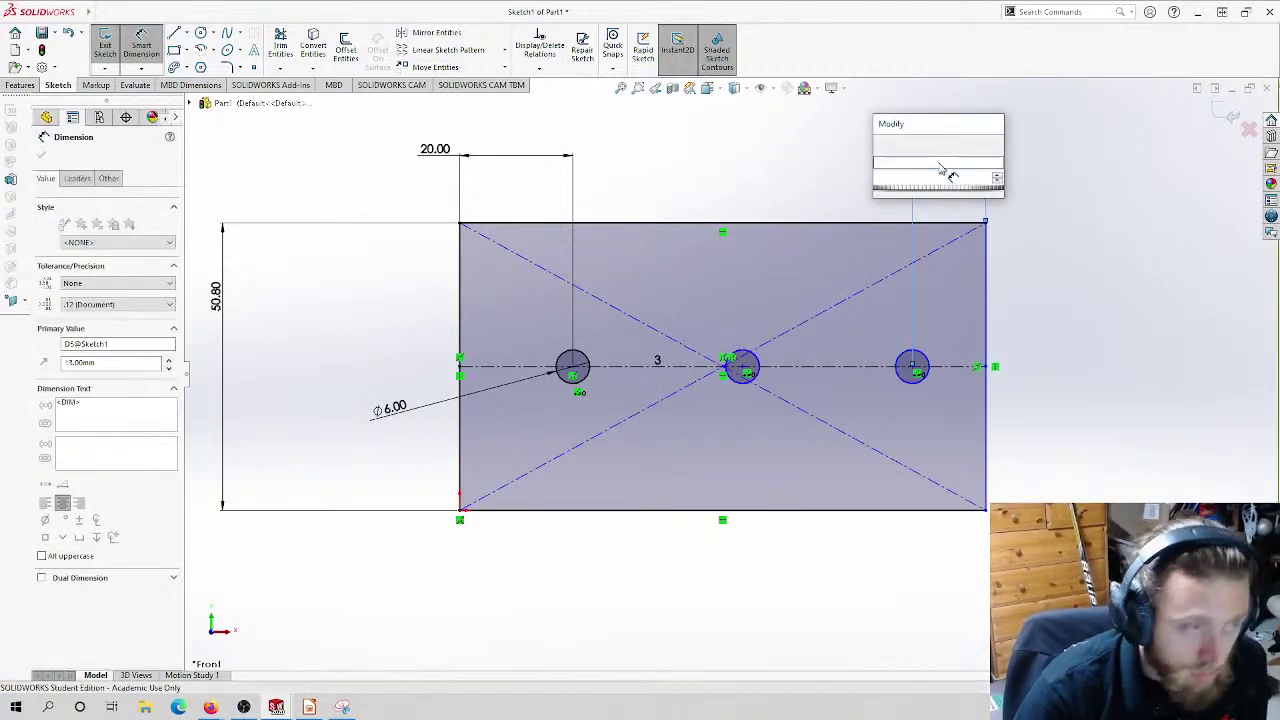
key(Return)
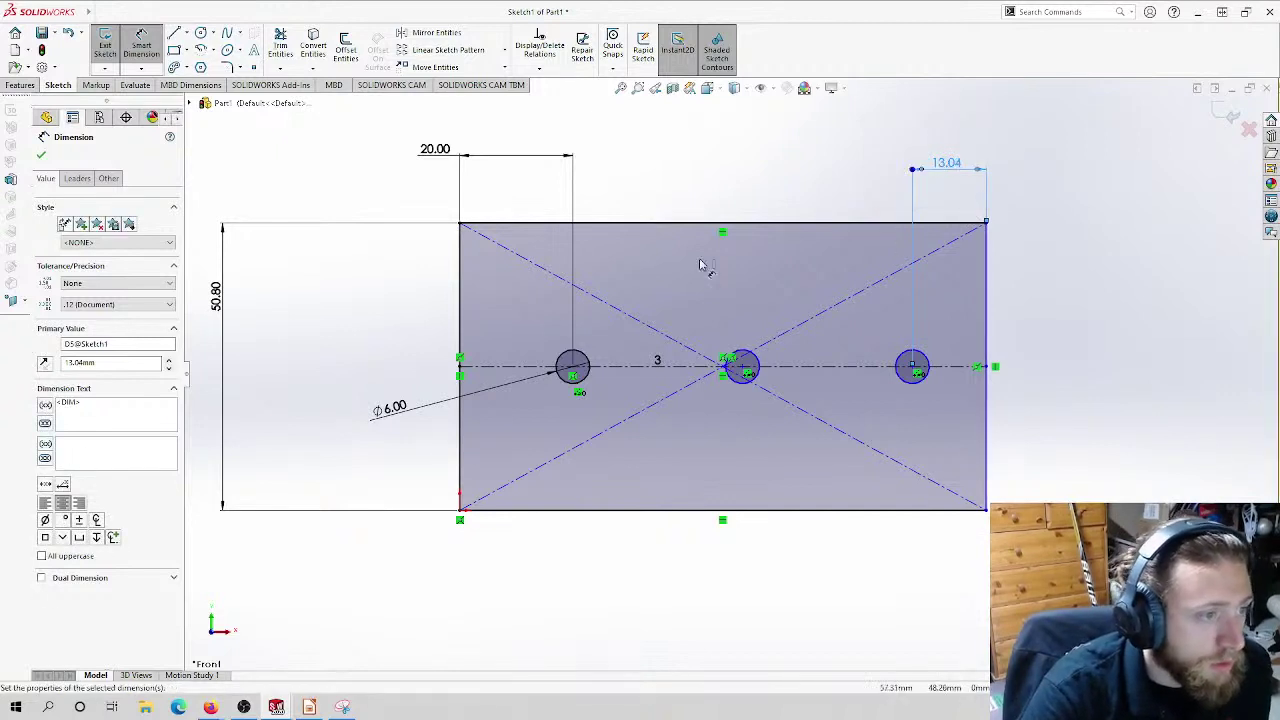
scroll(552, 340, up, 4)
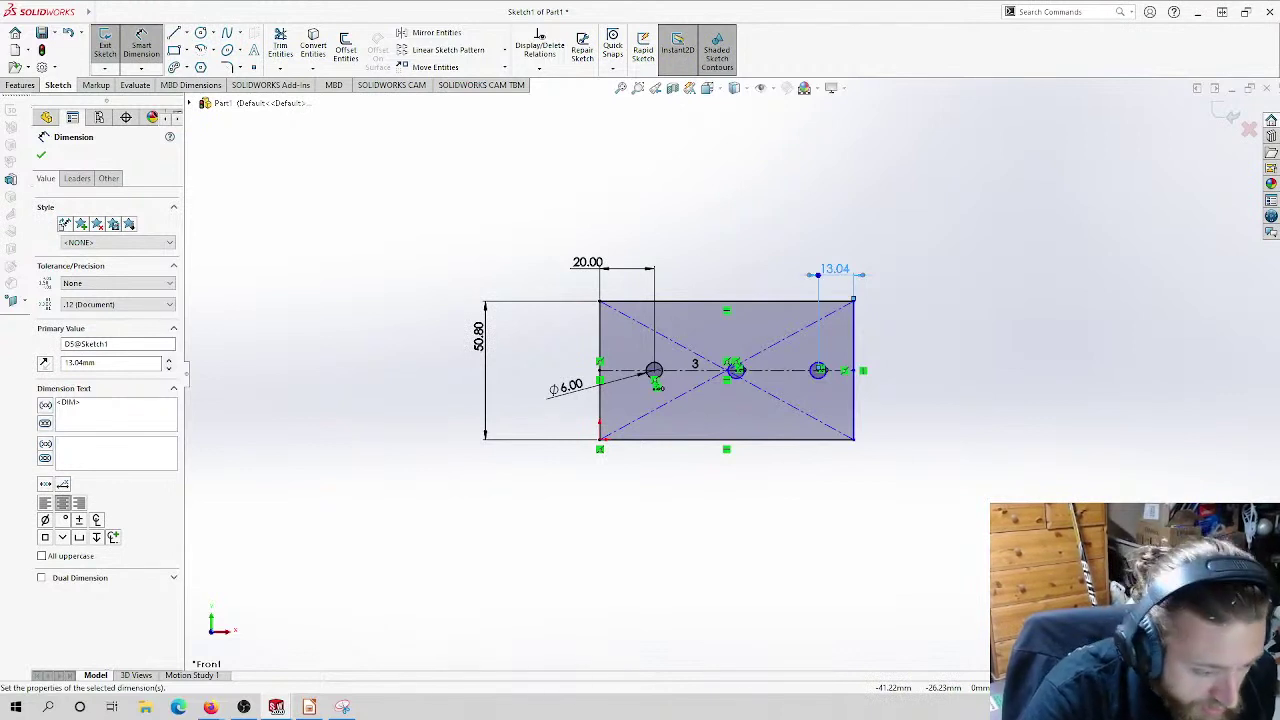
Step: Switch to the in_class_shoulder_plate part and open its base extrusion's sketch for editing
click(1232, 89)
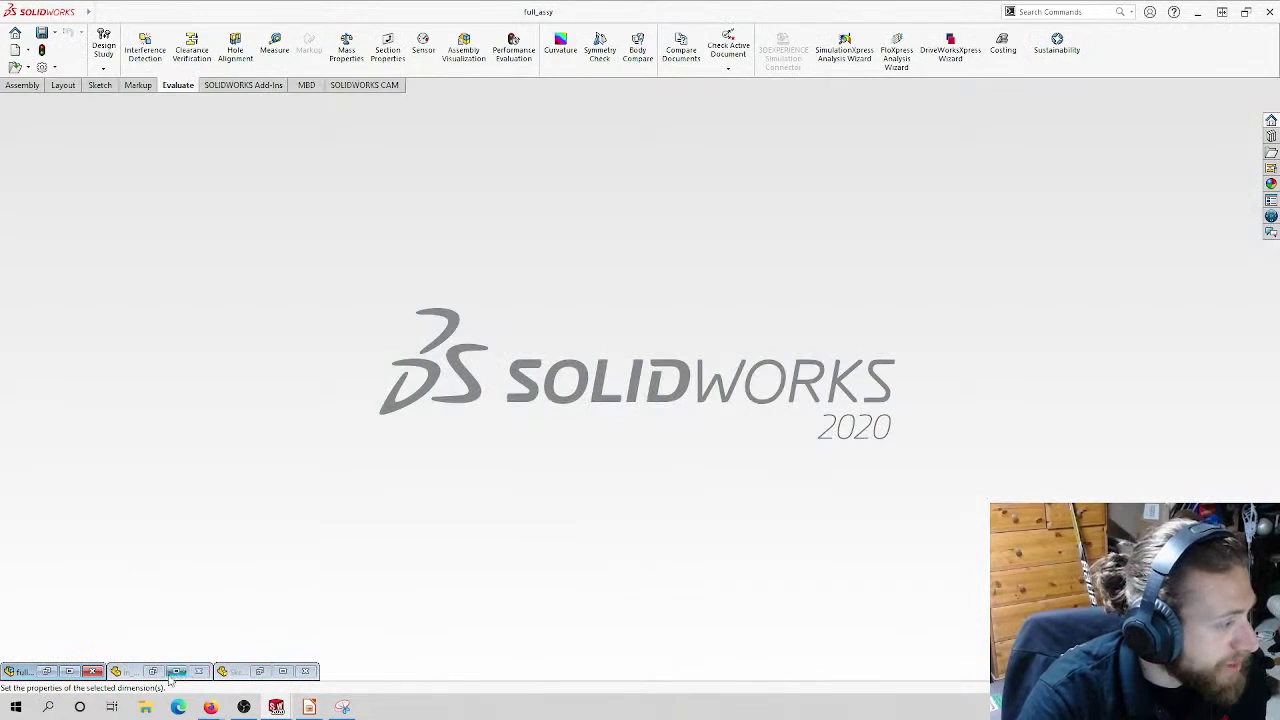
click(176, 671)
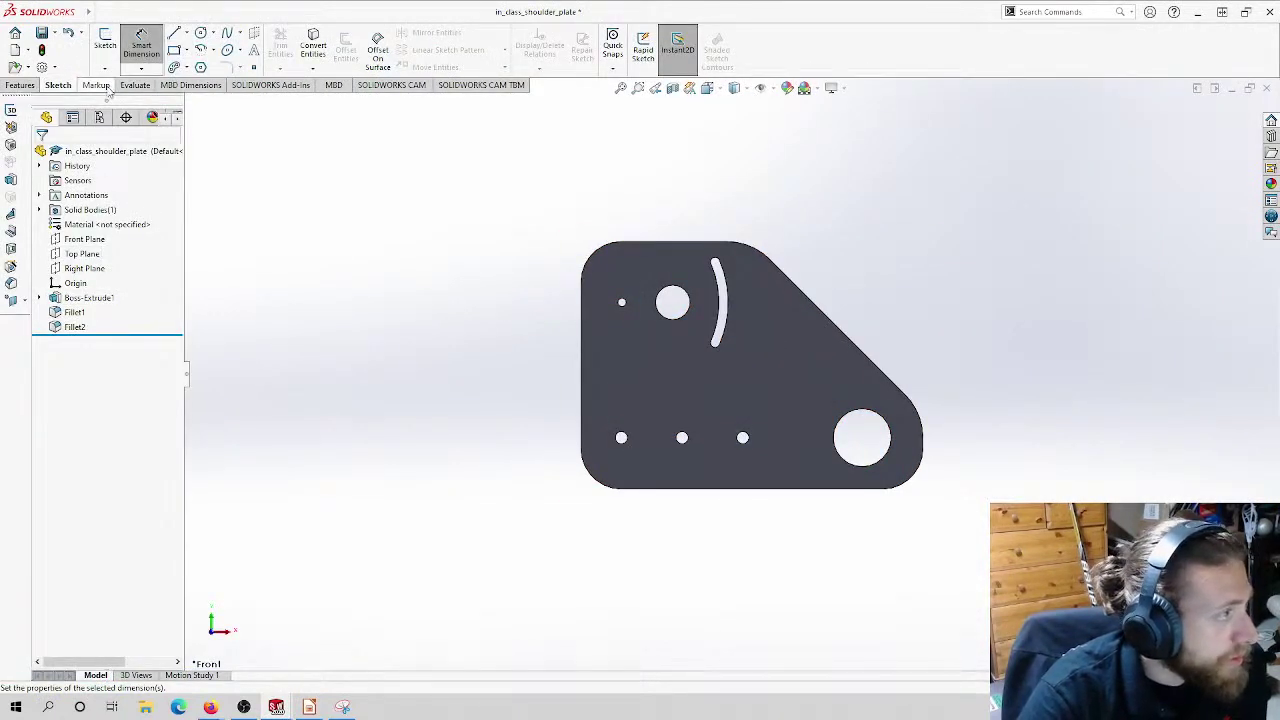
click(105, 297)
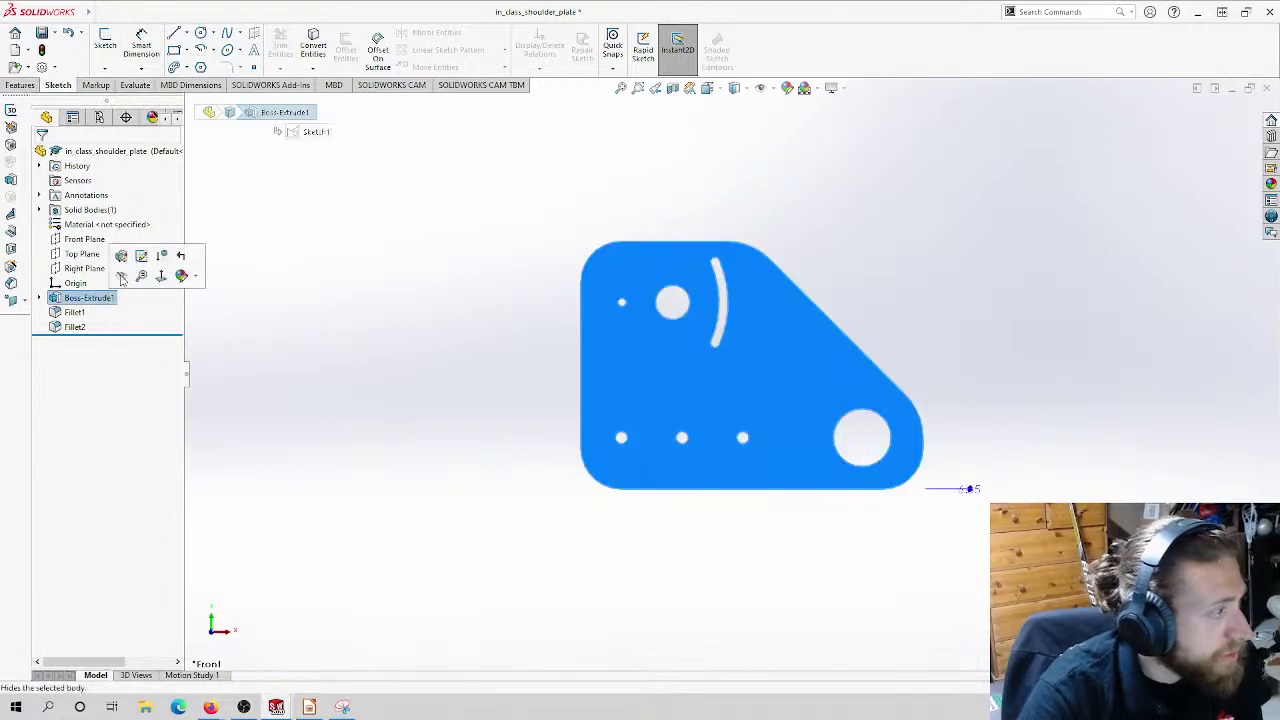
click(141, 255)
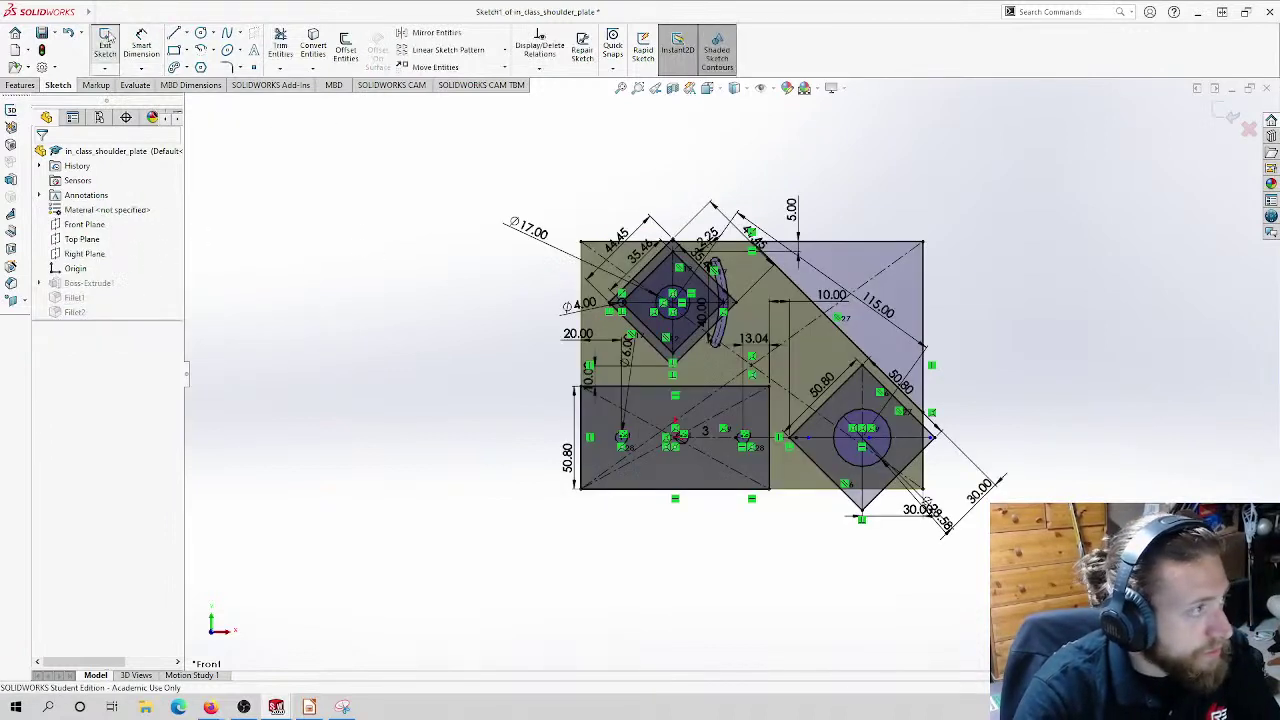
Step: Add a driven dimension from the large circle's centre to the right edge of the plate sketch's three-circle rectangle
scroll(872, 455, down, 2)
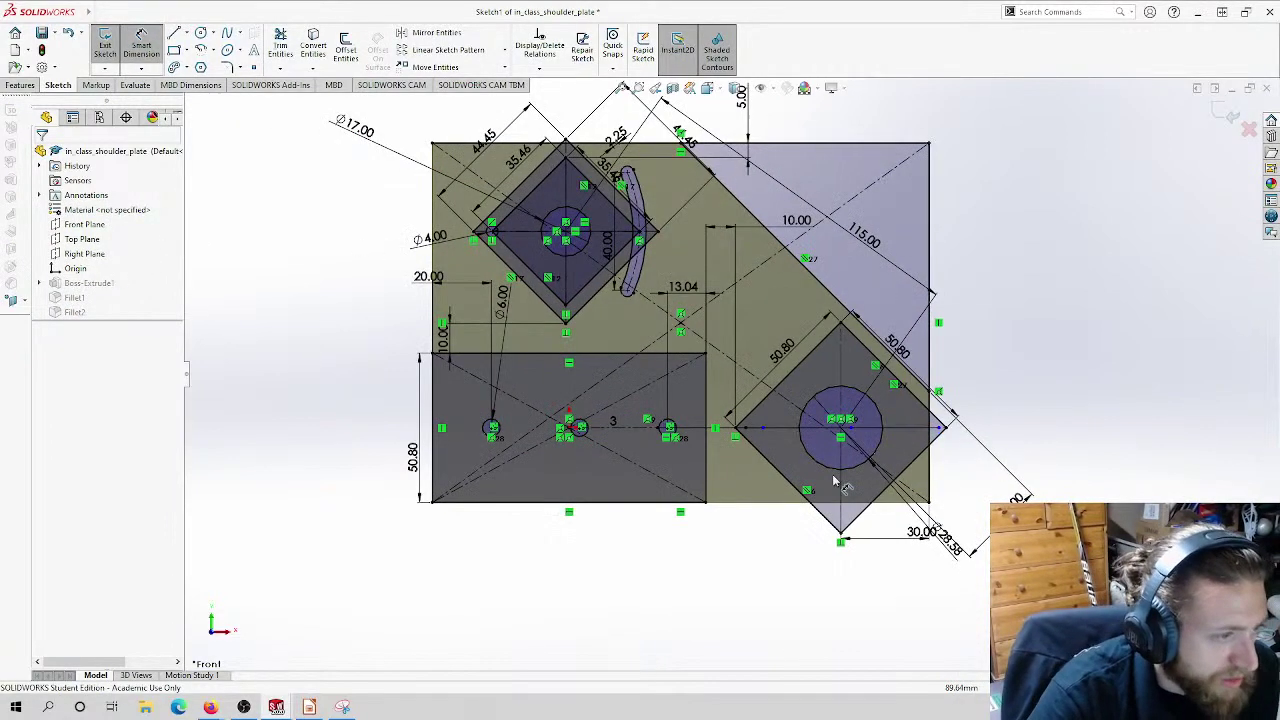
click(852, 474)
click(707, 470)
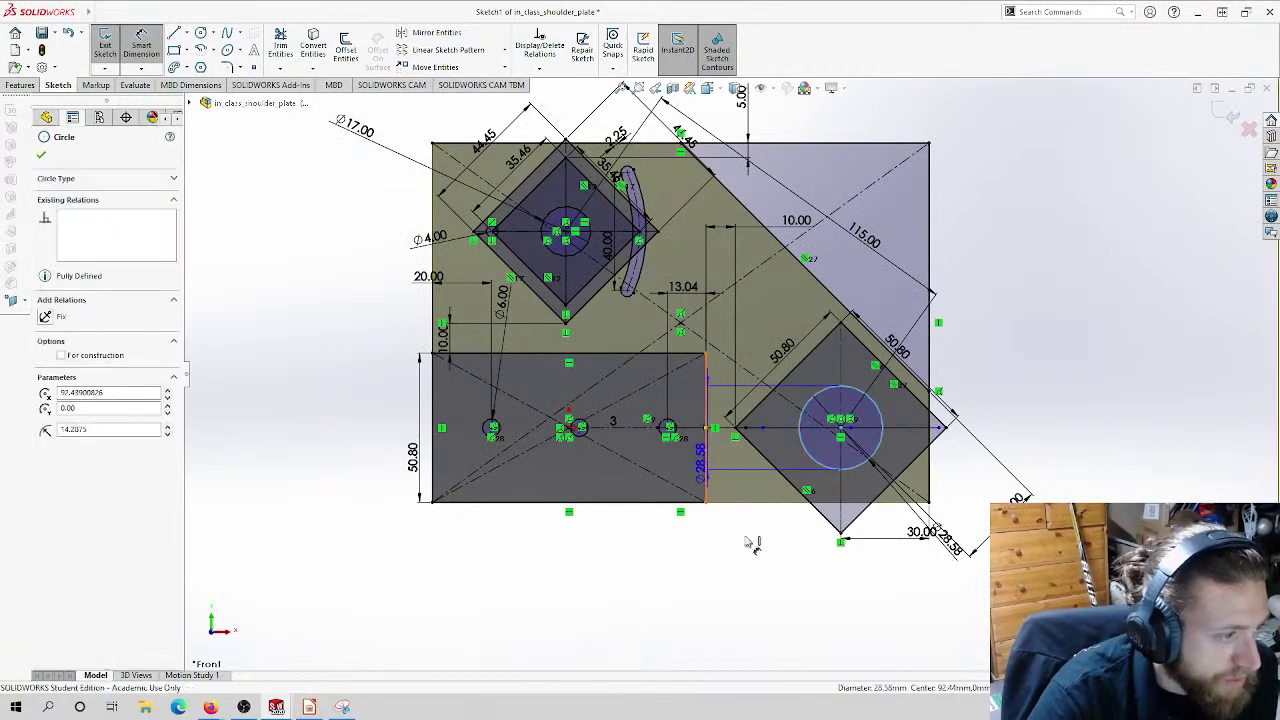
click(815, 630)
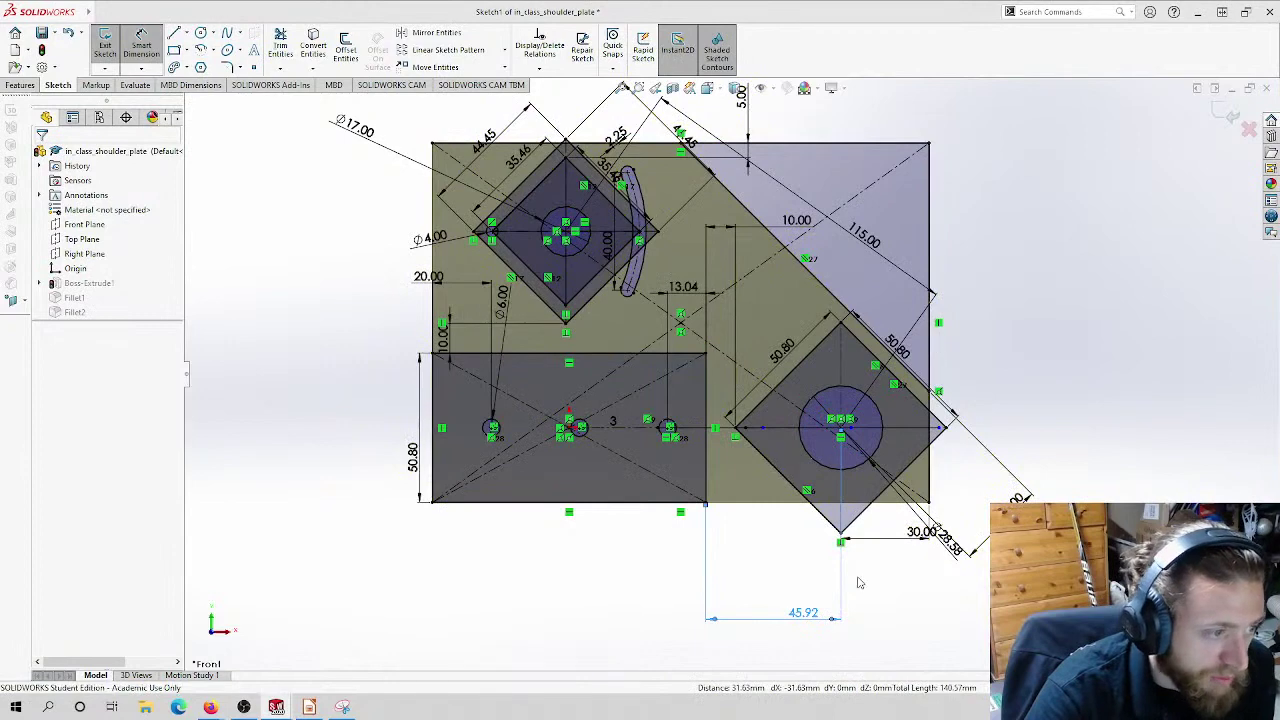
Step: Cancel closing the shoulder plate and switch back to the new part's sketch
click(1267, 89)
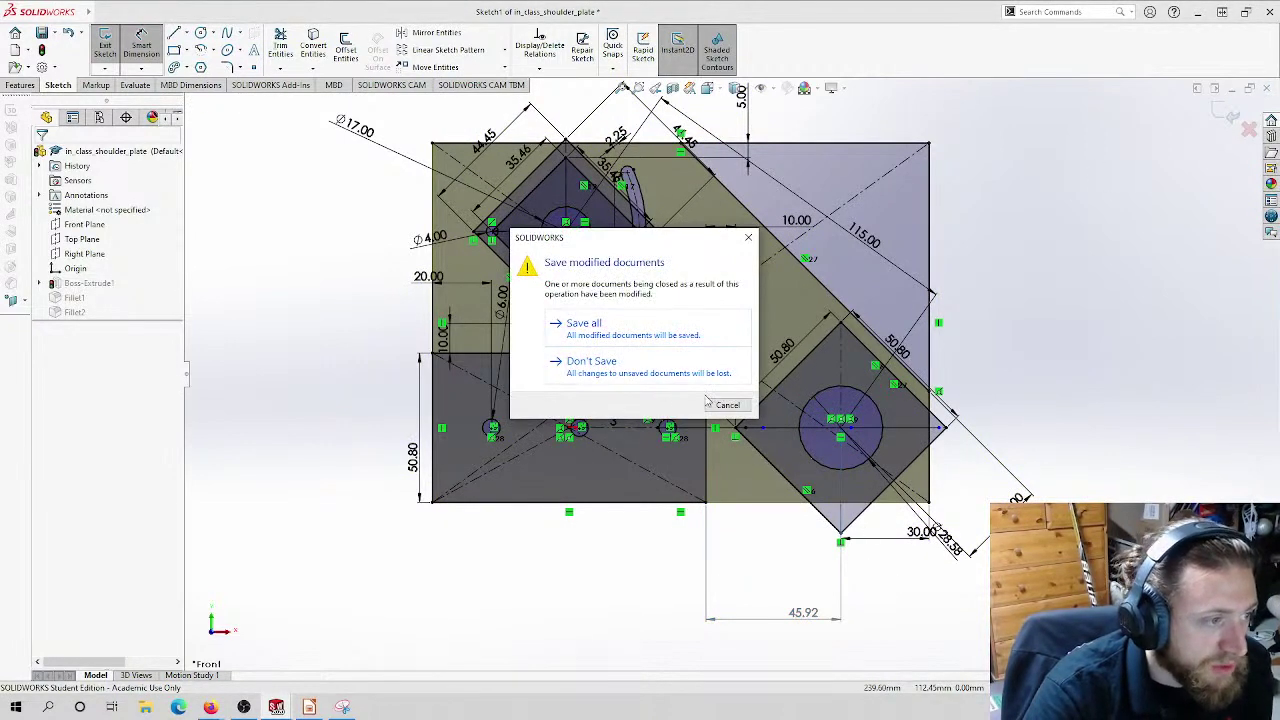
click(727, 405)
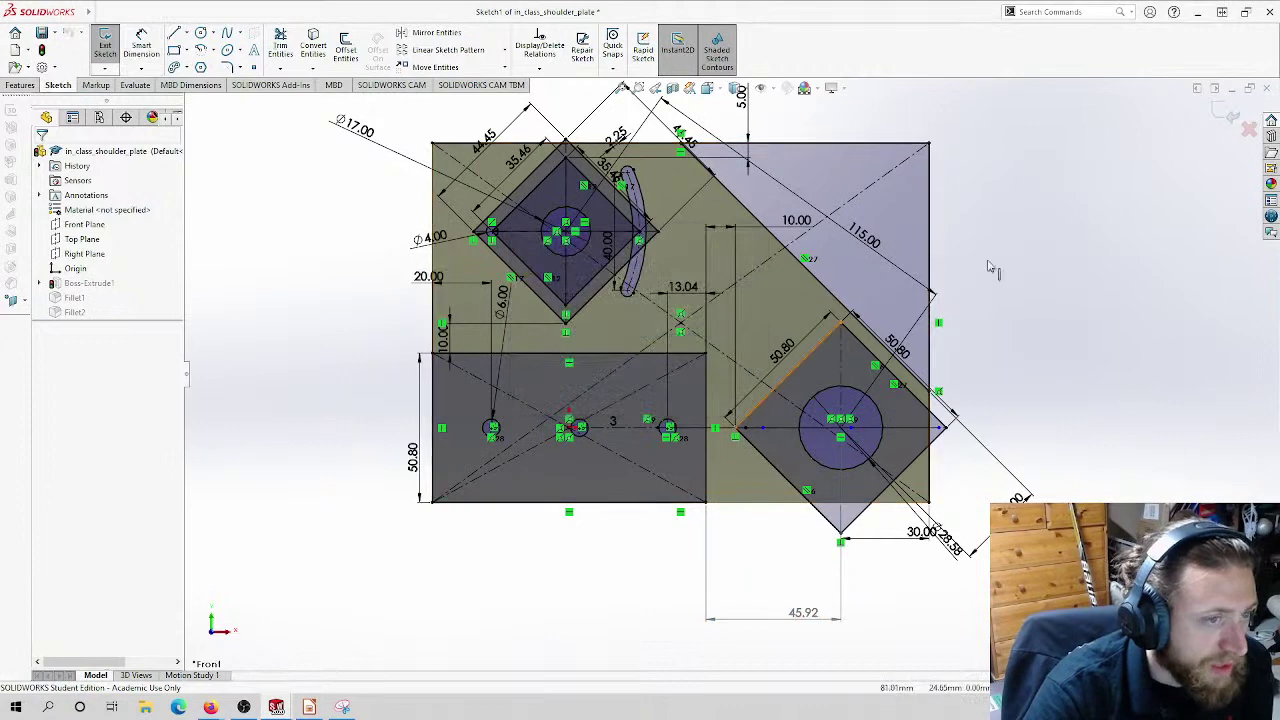
click(1231, 91)
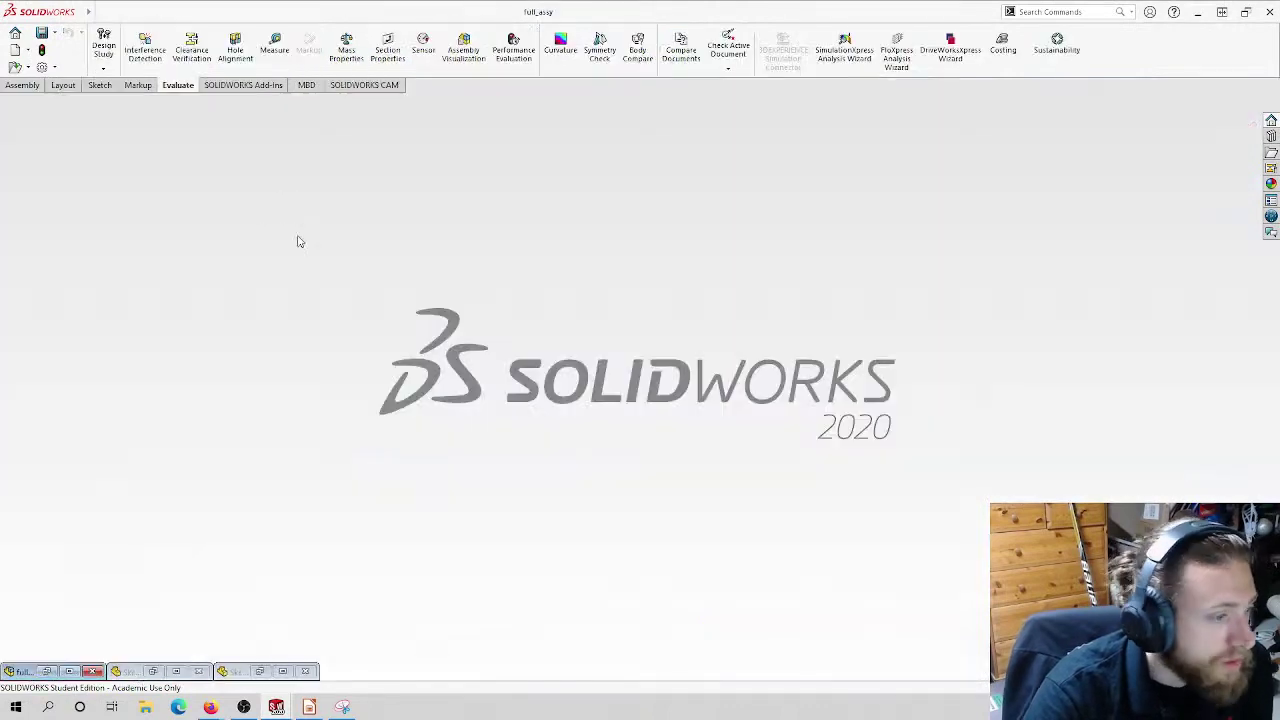
click(186, 673)
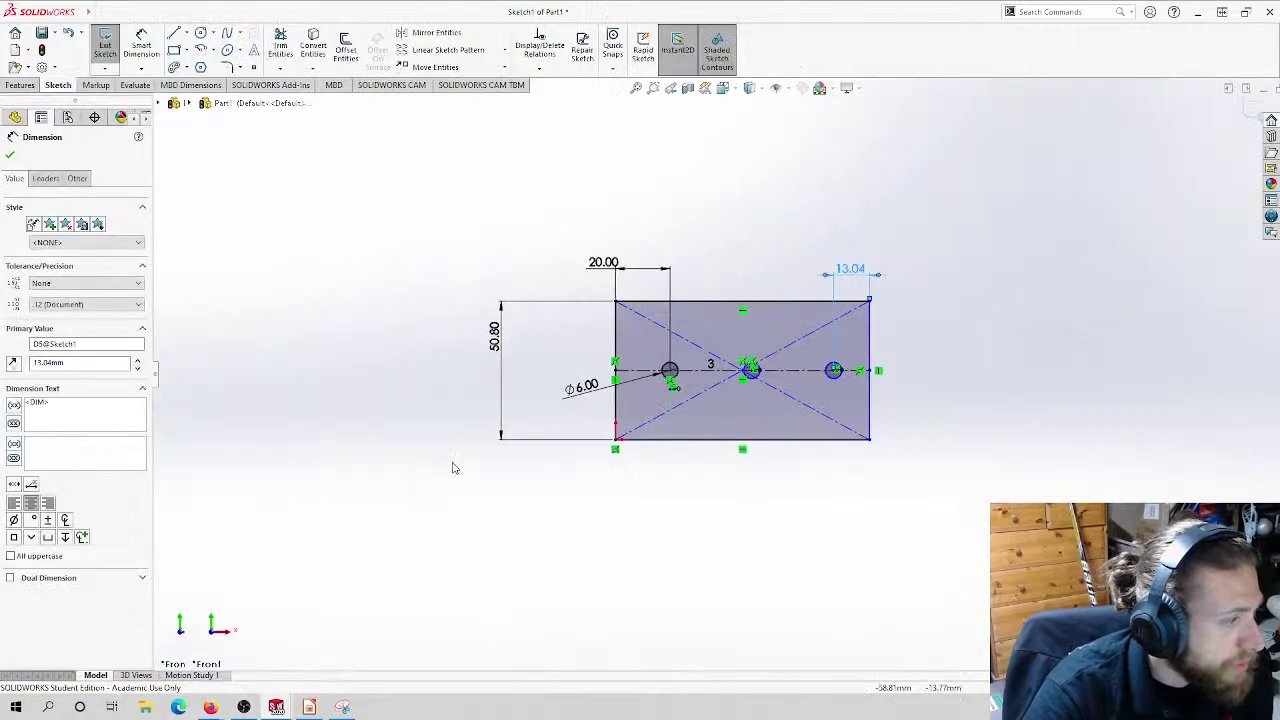
Step: Sketch a circle about 21 mm in diameter to the right of the rectangle, level with its horizontal centreline
click(201, 33)
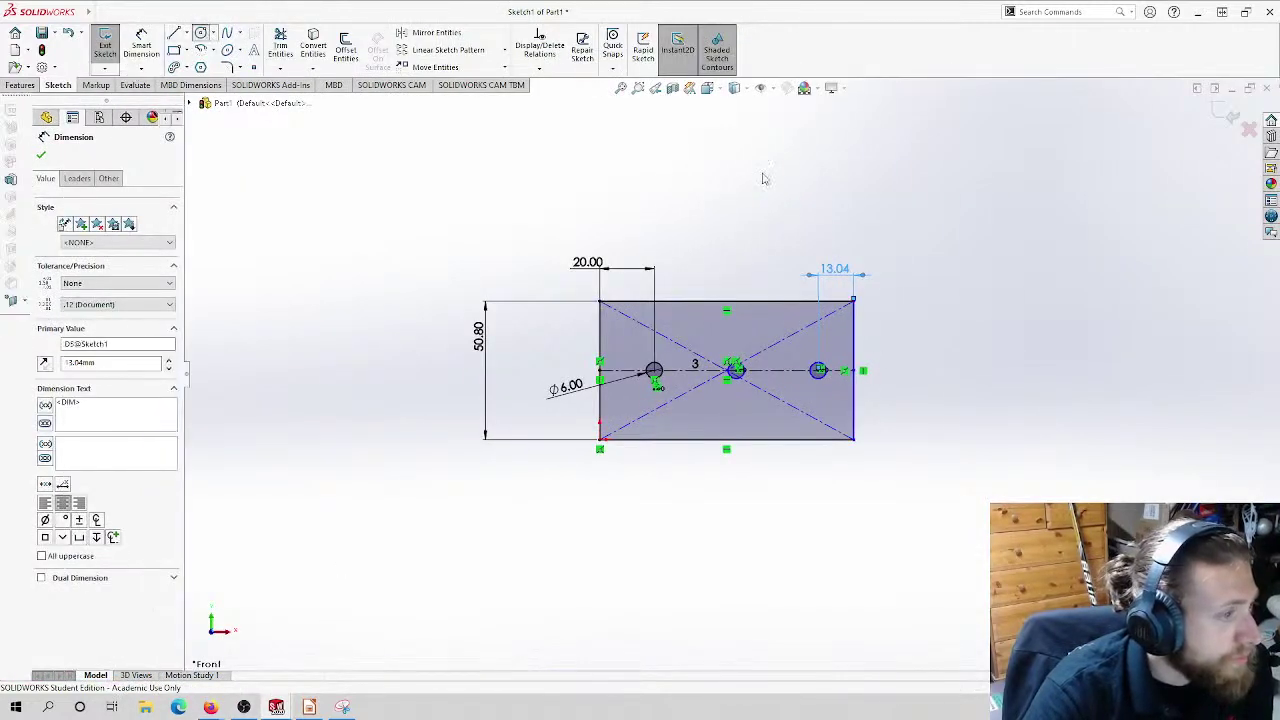
click(986, 370)
click(1006, 390)
Step: Dimension the distance from the rectangle's right edge to the new circle's centre as 45.92 mm
click(139, 42)
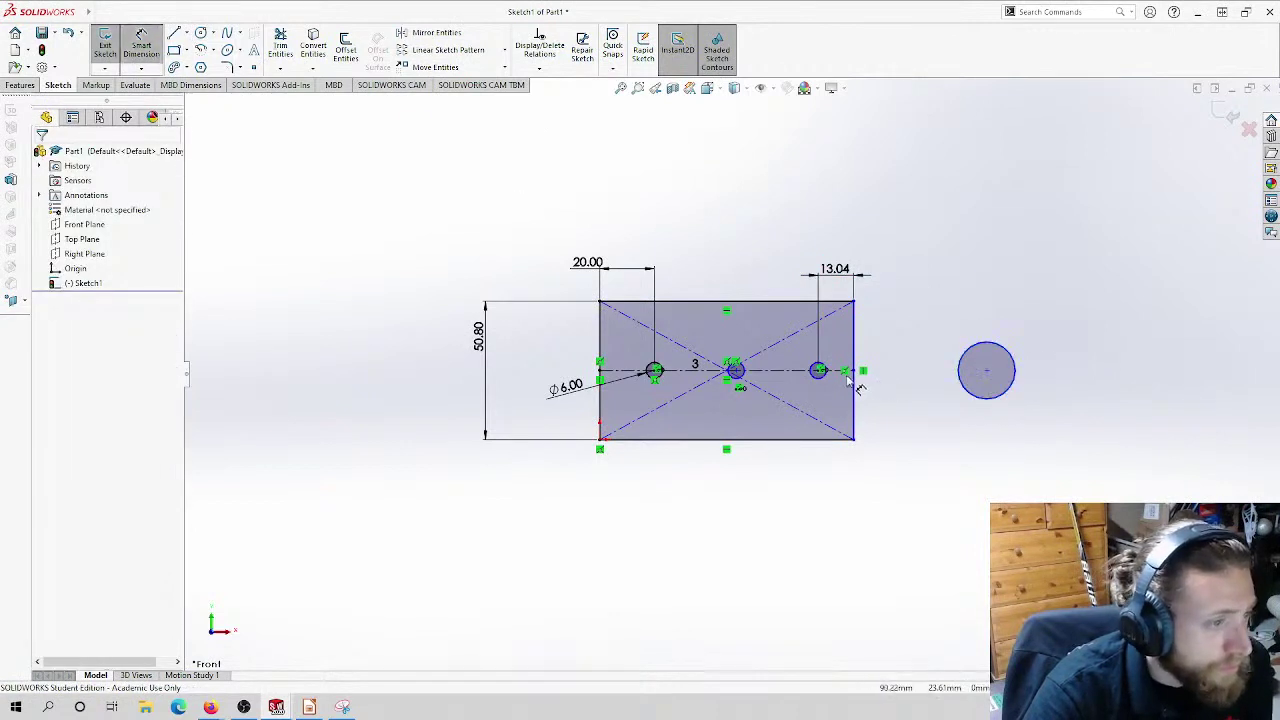
click(996, 399)
click(986, 192)
click(984, 190)
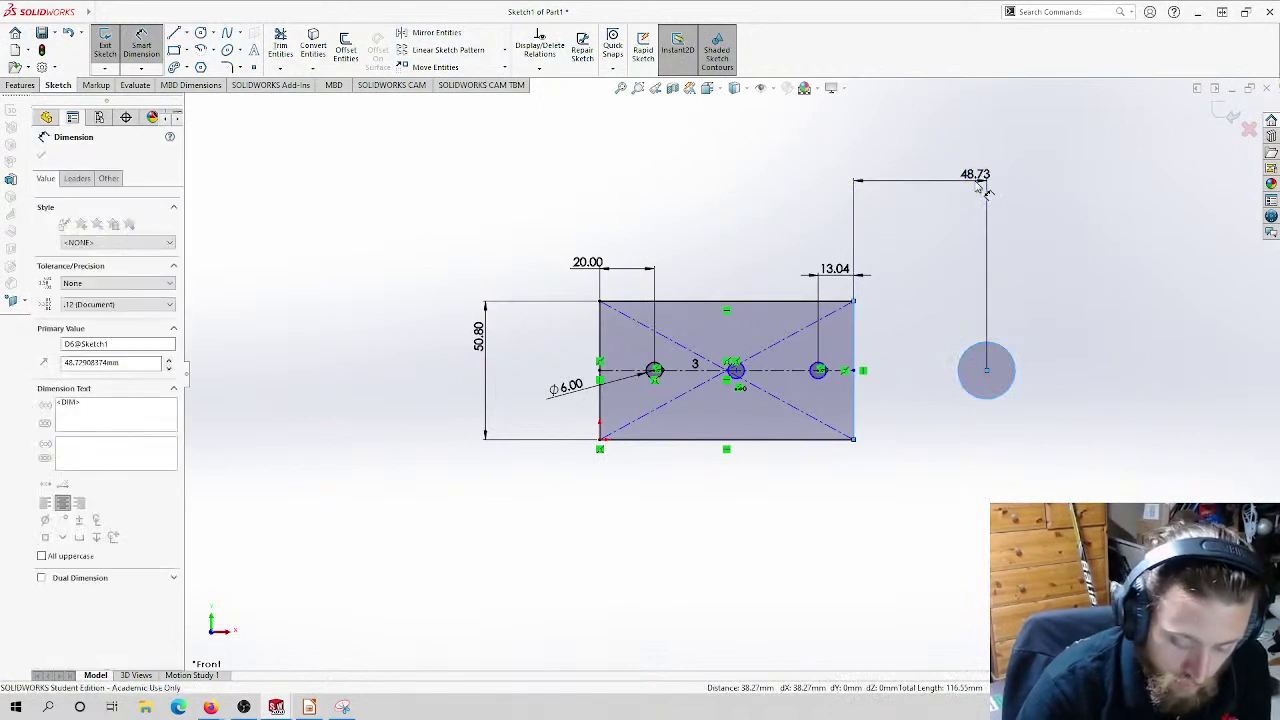
text(45.92)
key(Return)
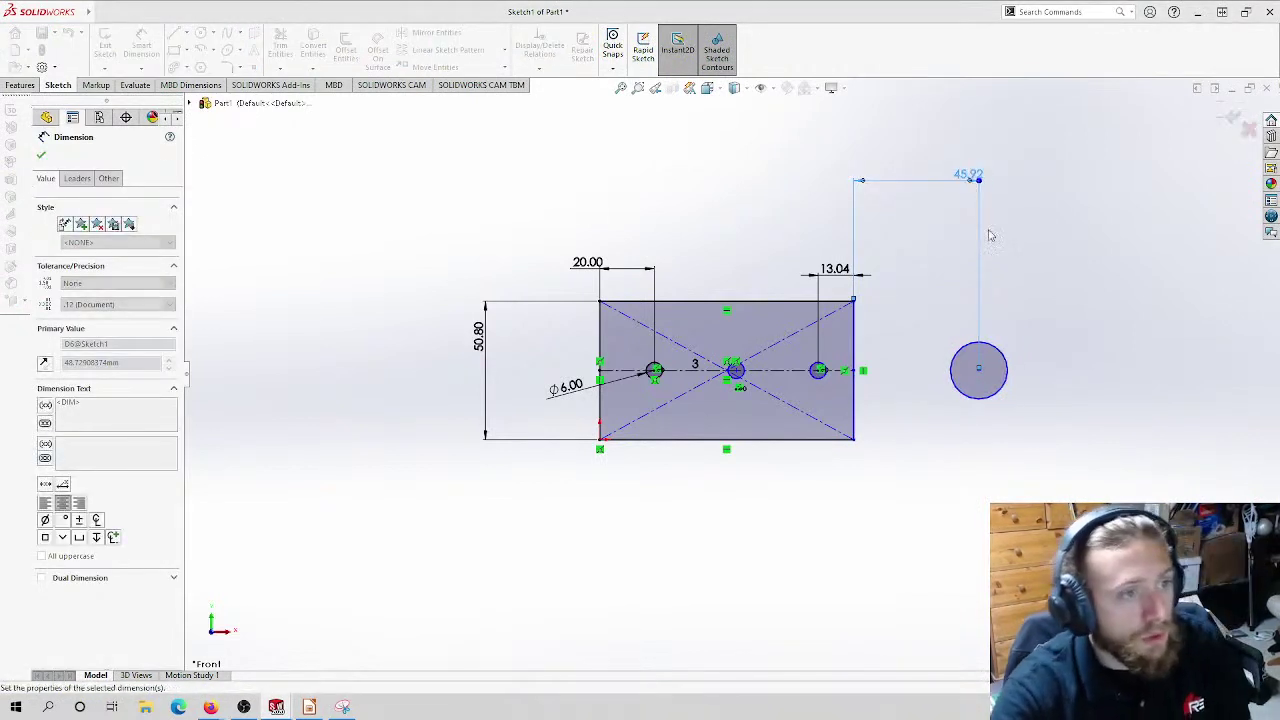
Step: Dimension the new circle's diameter as 1.125 in
click(1005, 365)
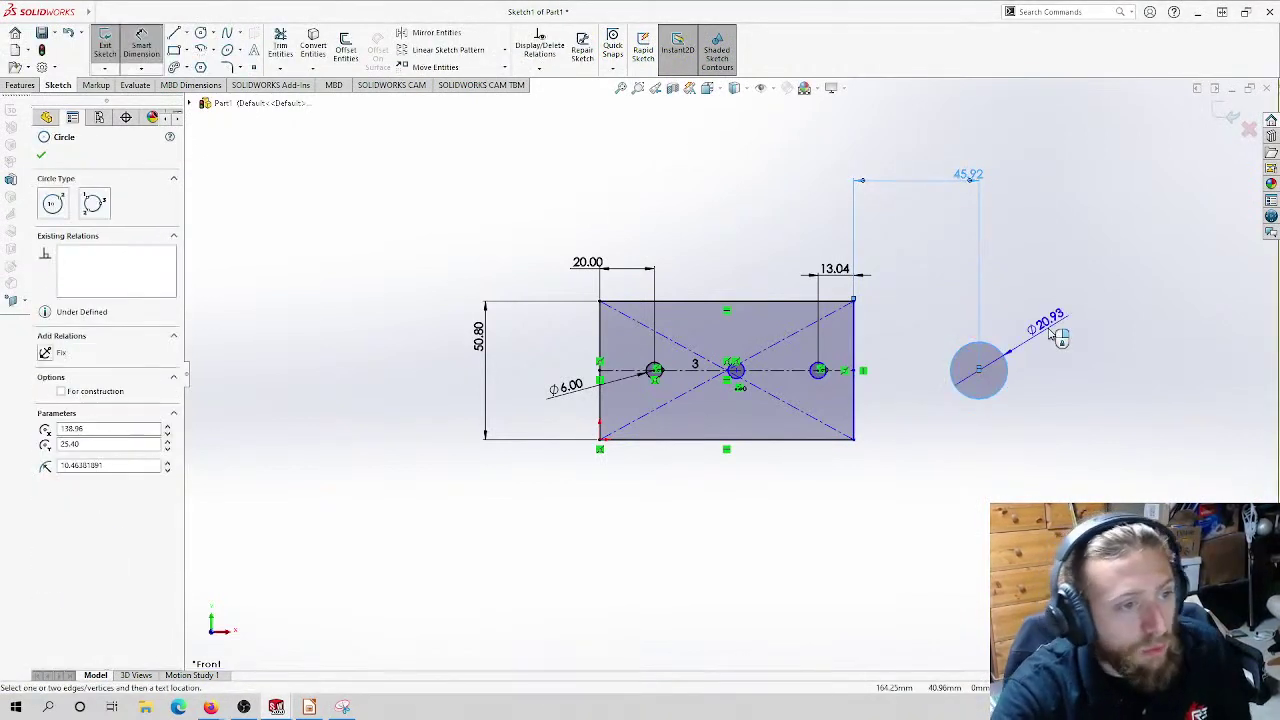
click(1060, 338)
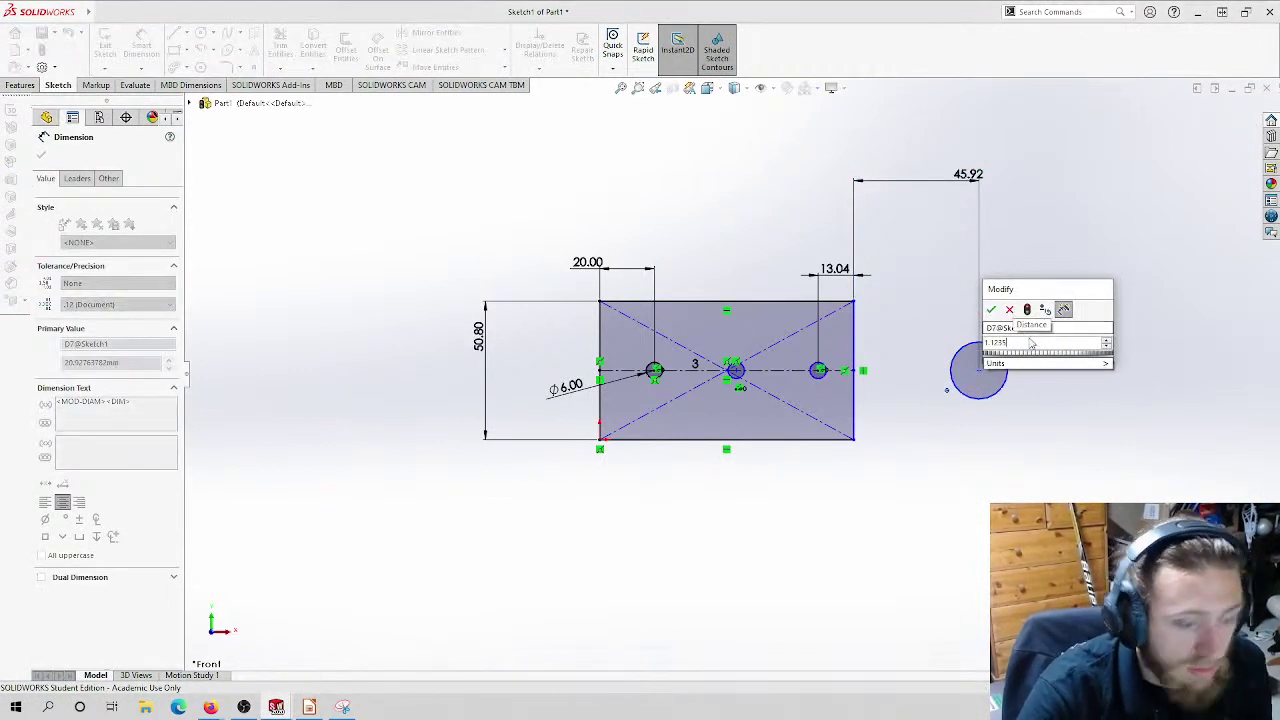
text(1.125)
key(Return)
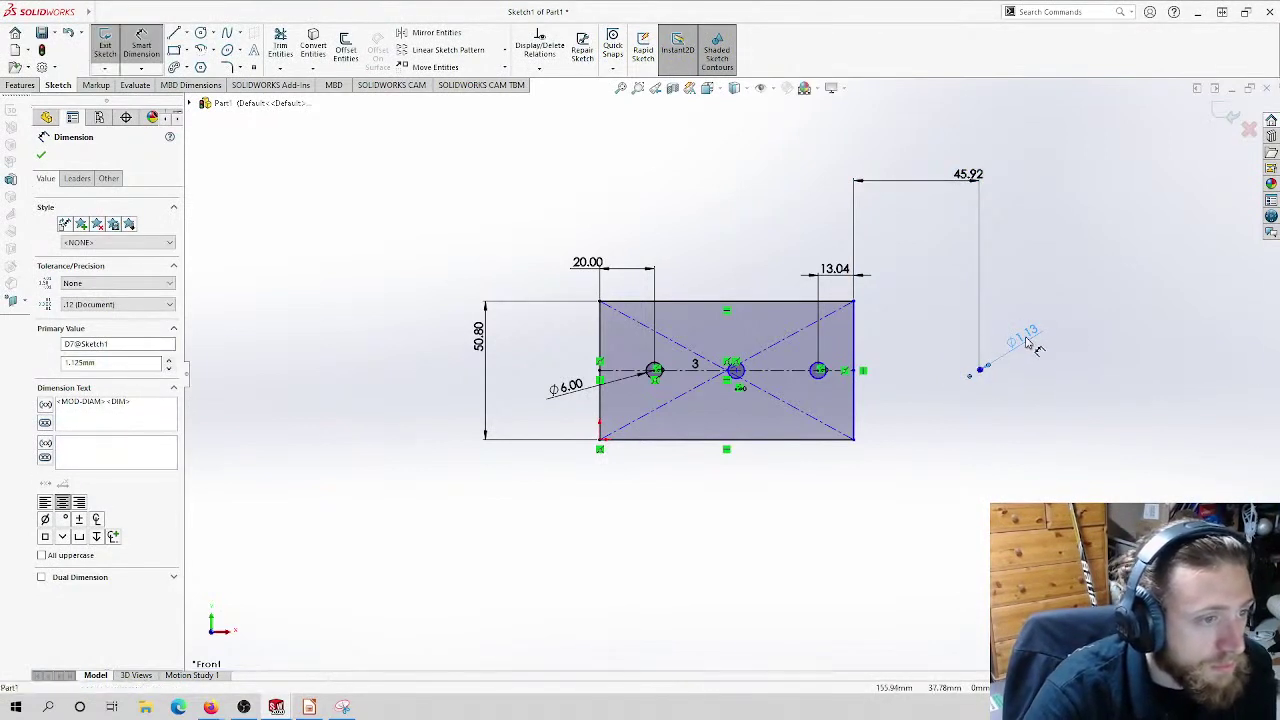
key(Escape)
click(1015, 343)
text(1)
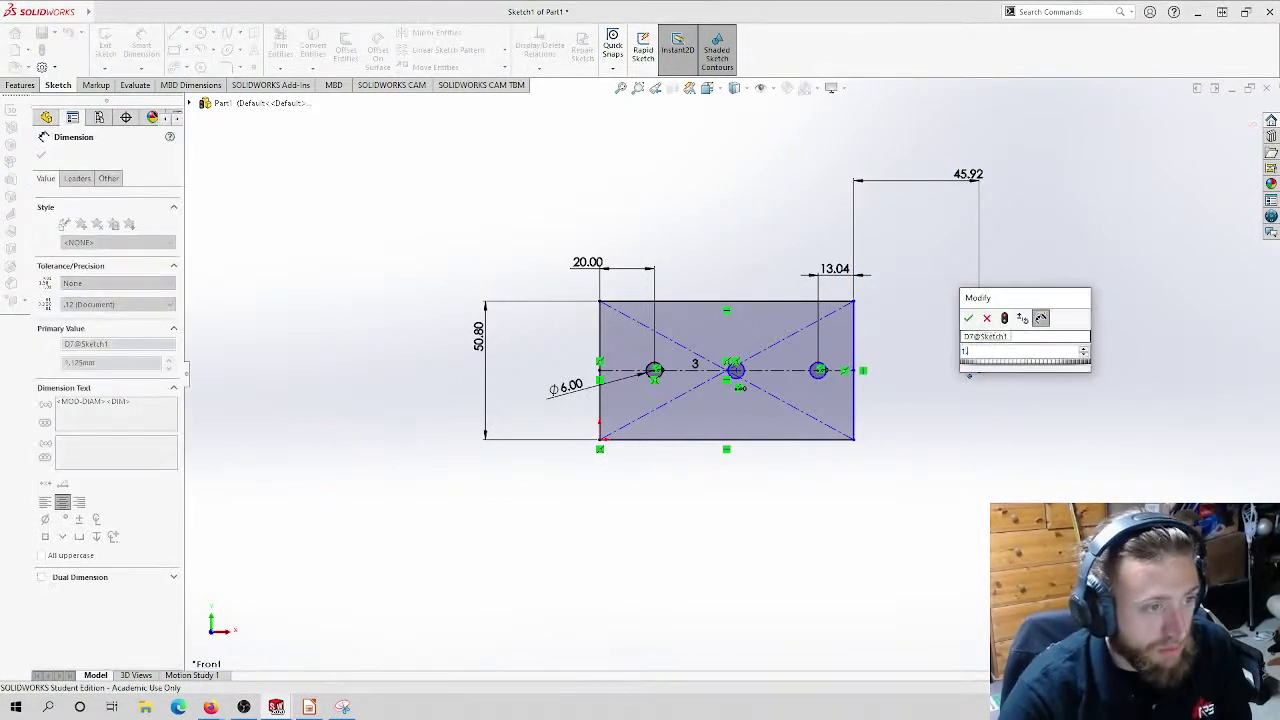
text(.125in)
key(Return)
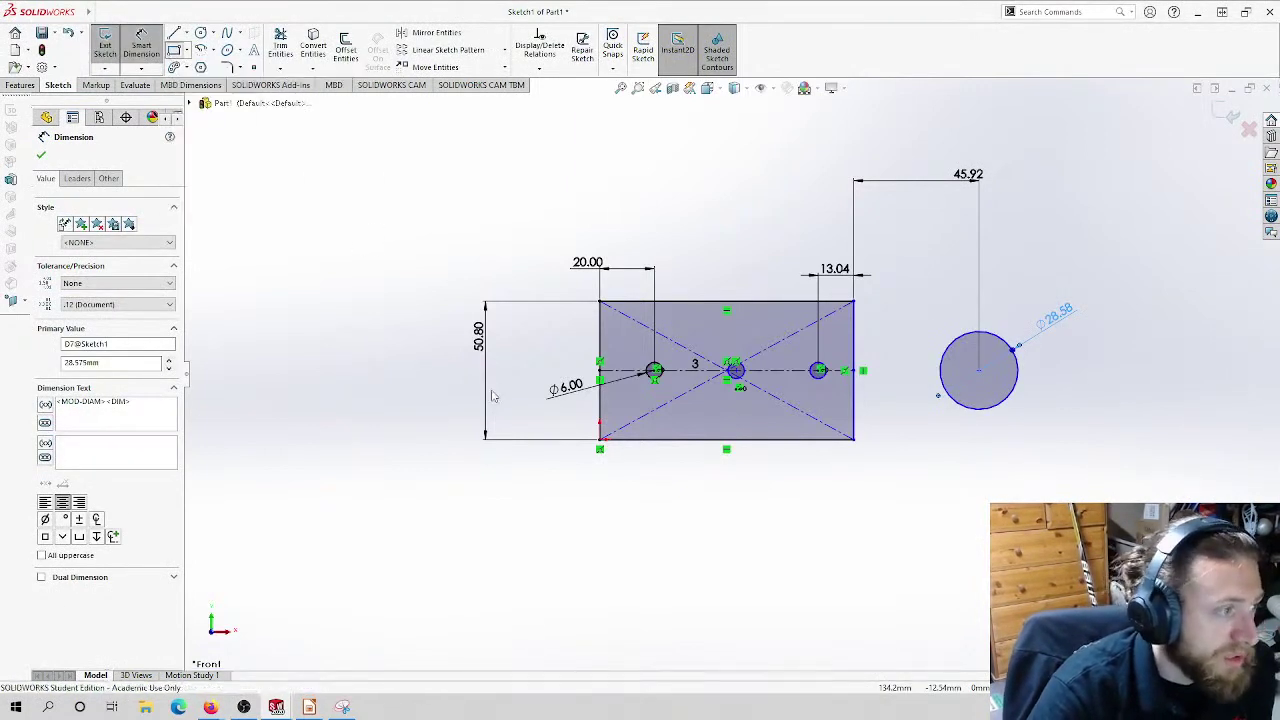
Step: Sketch a corner rectangle from the origin enclosing all circles, about 181 mm wide and 50.8 mm high
click(600, 441)
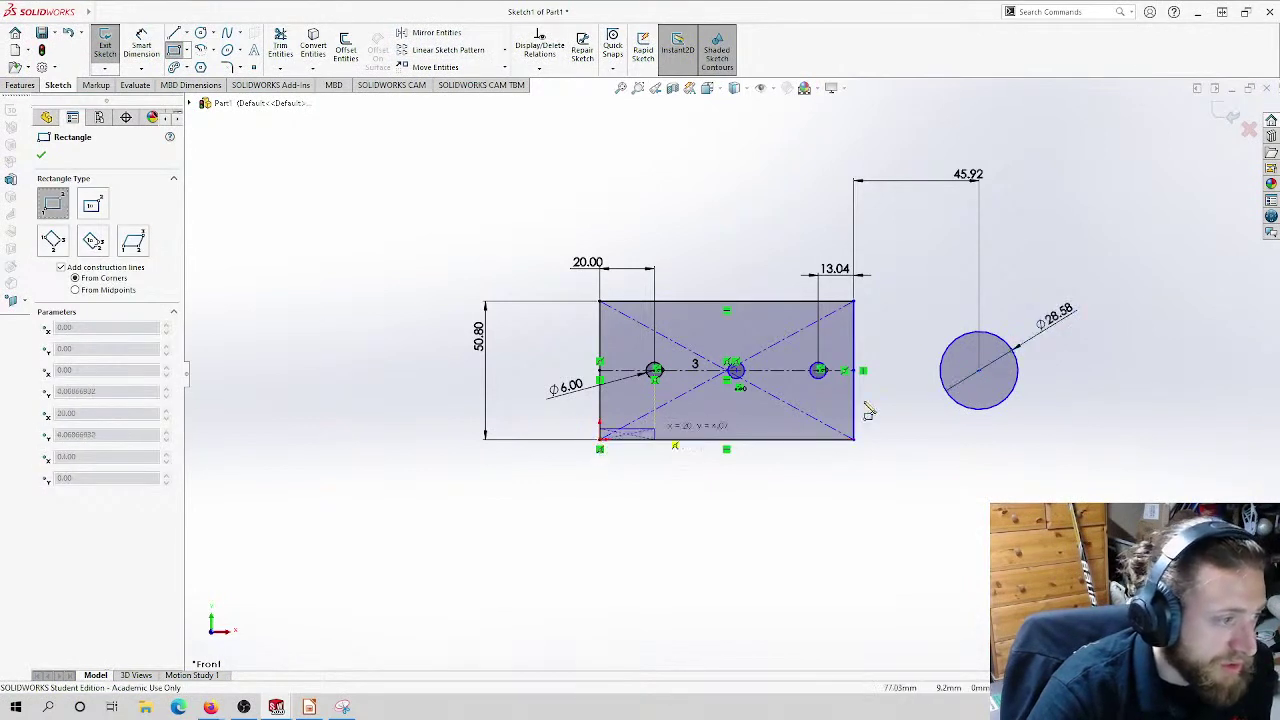
click(1095, 301)
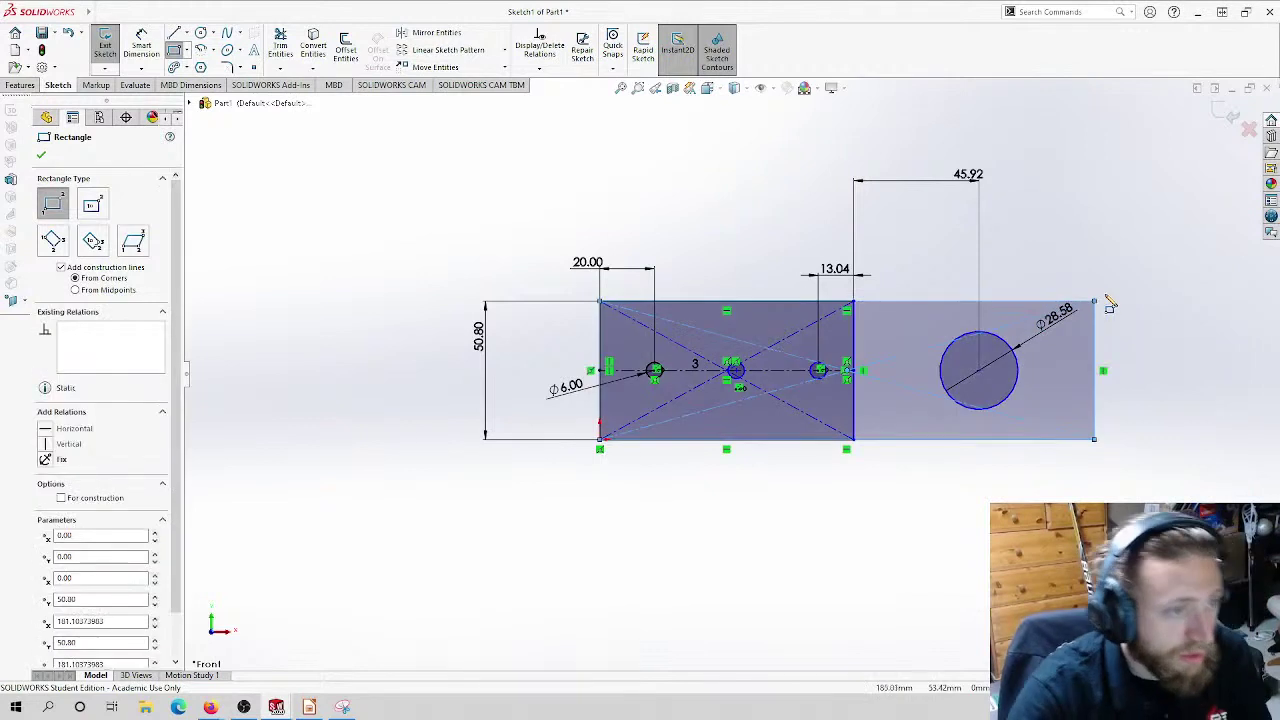
key(Escape)
Step: Dimension the distance from the large circle's centre to the outer rectangle's right edge as 30 mm
click(141, 45)
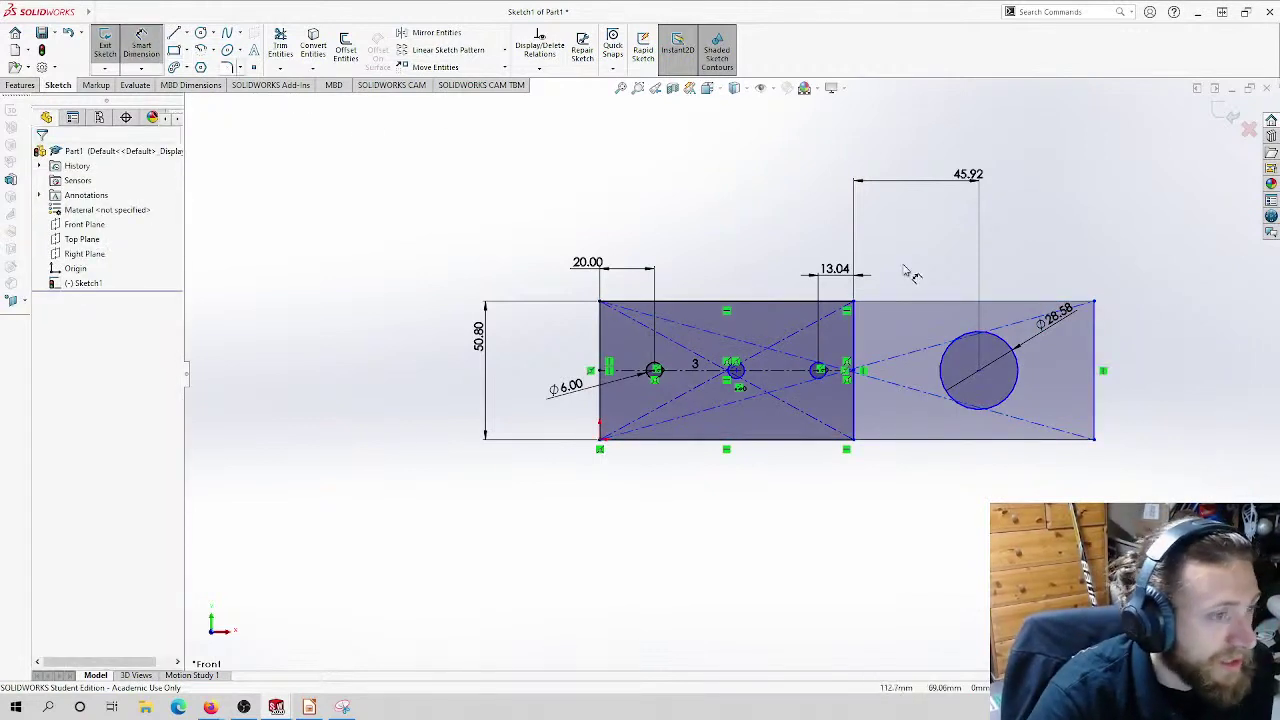
click(1020, 386)
click(1095, 388)
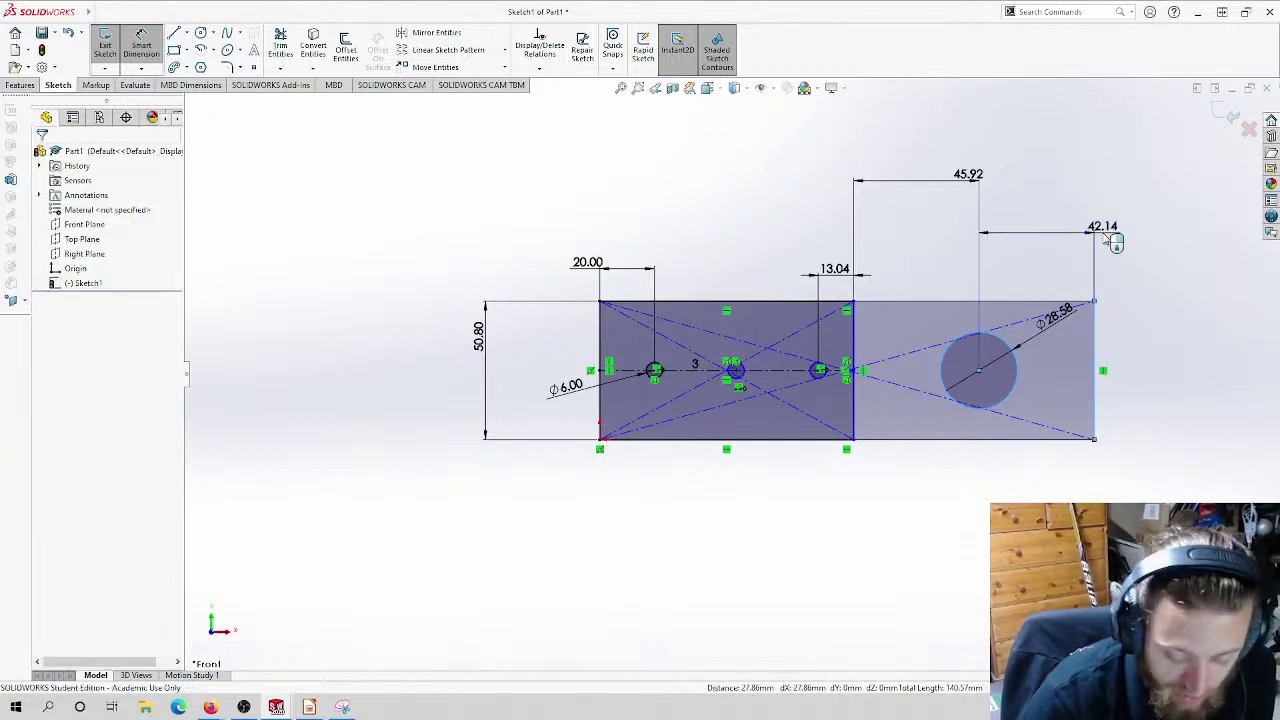
click(1105, 234)
text(30)
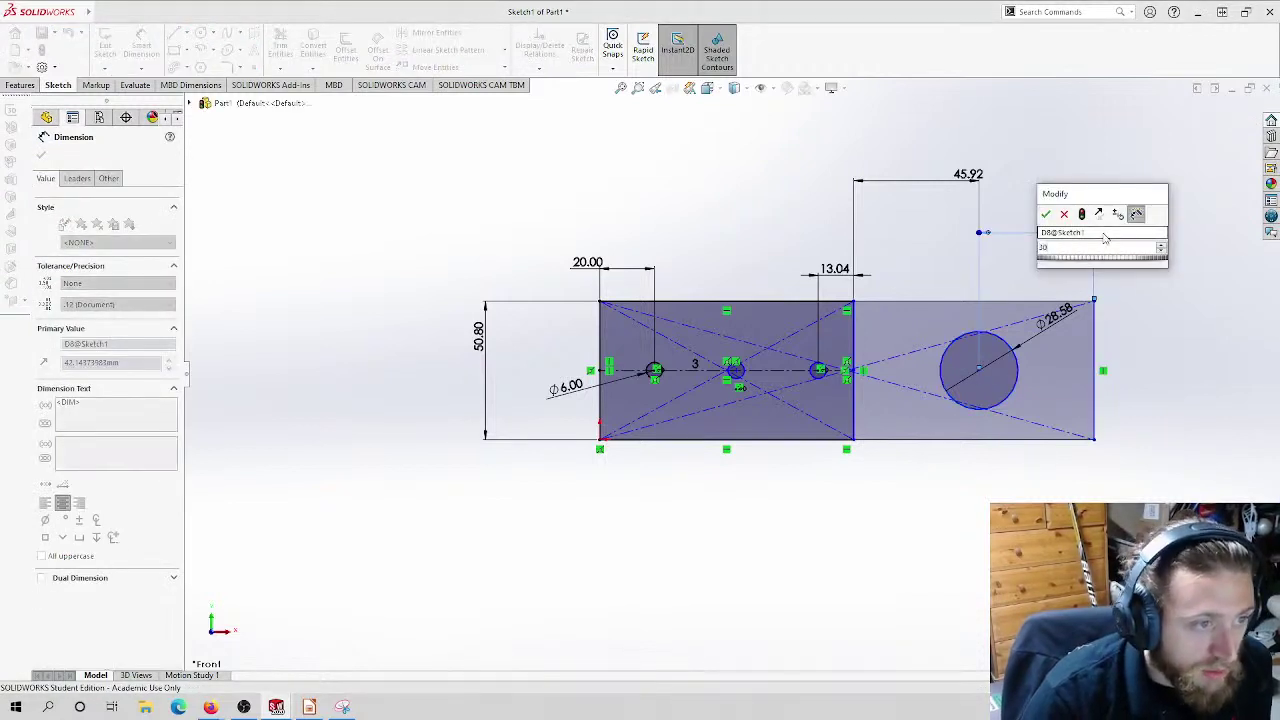
key(Return)
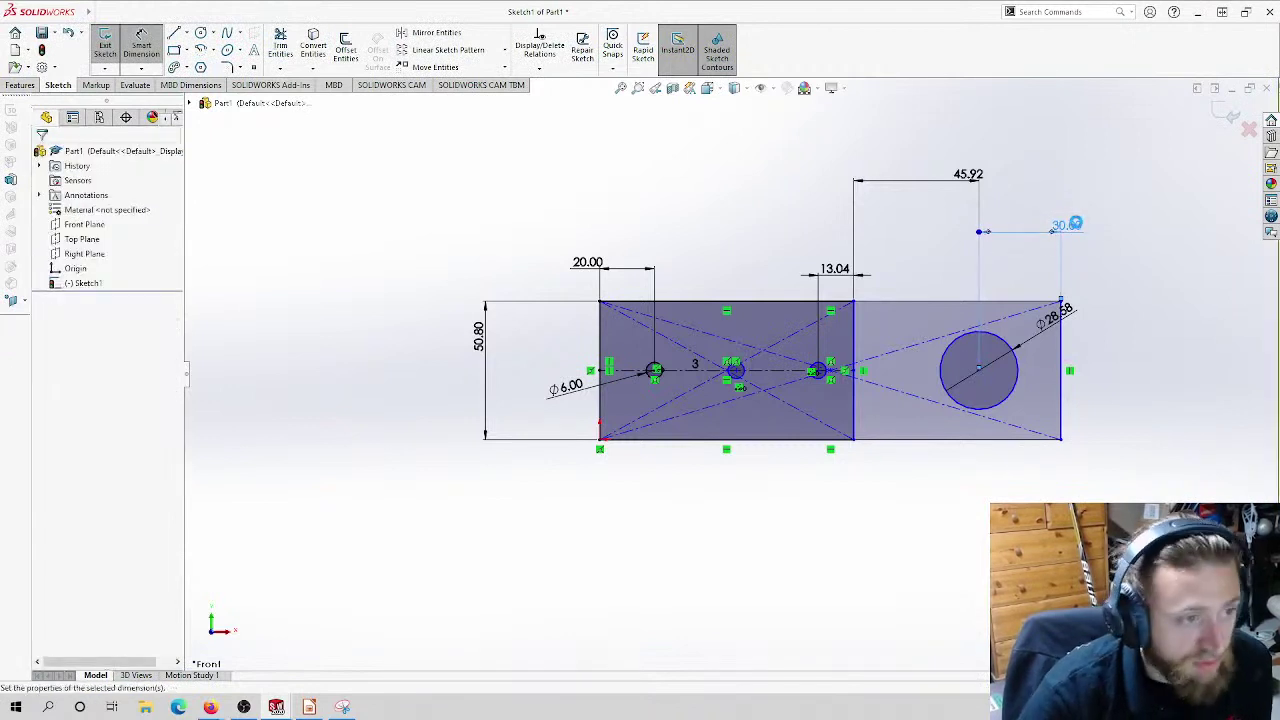
Step: Change the large circle's distance to the outer rectangle's right edge to 25 mm
double_click(1068, 226)
text(25)
key(Return)
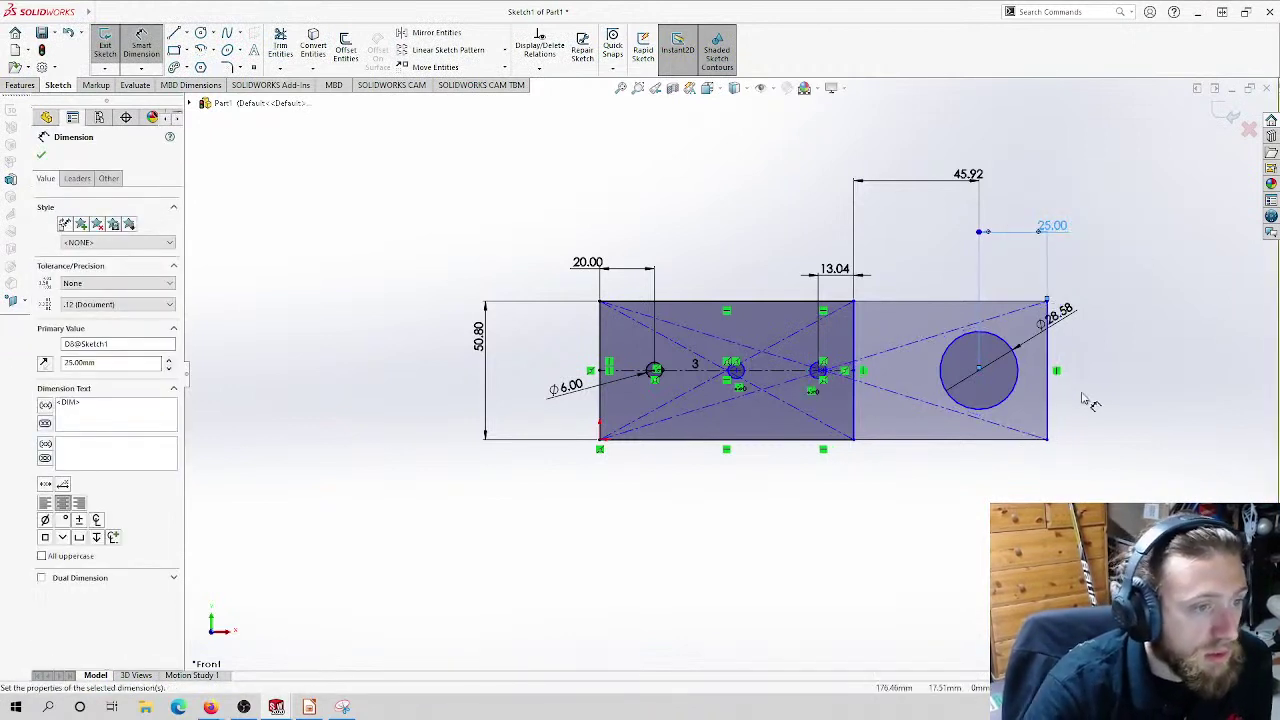
Step: Finish the sketch and extrude its two rectangular regions around the holes to a blind depth of 0.25 in
click(105, 47)
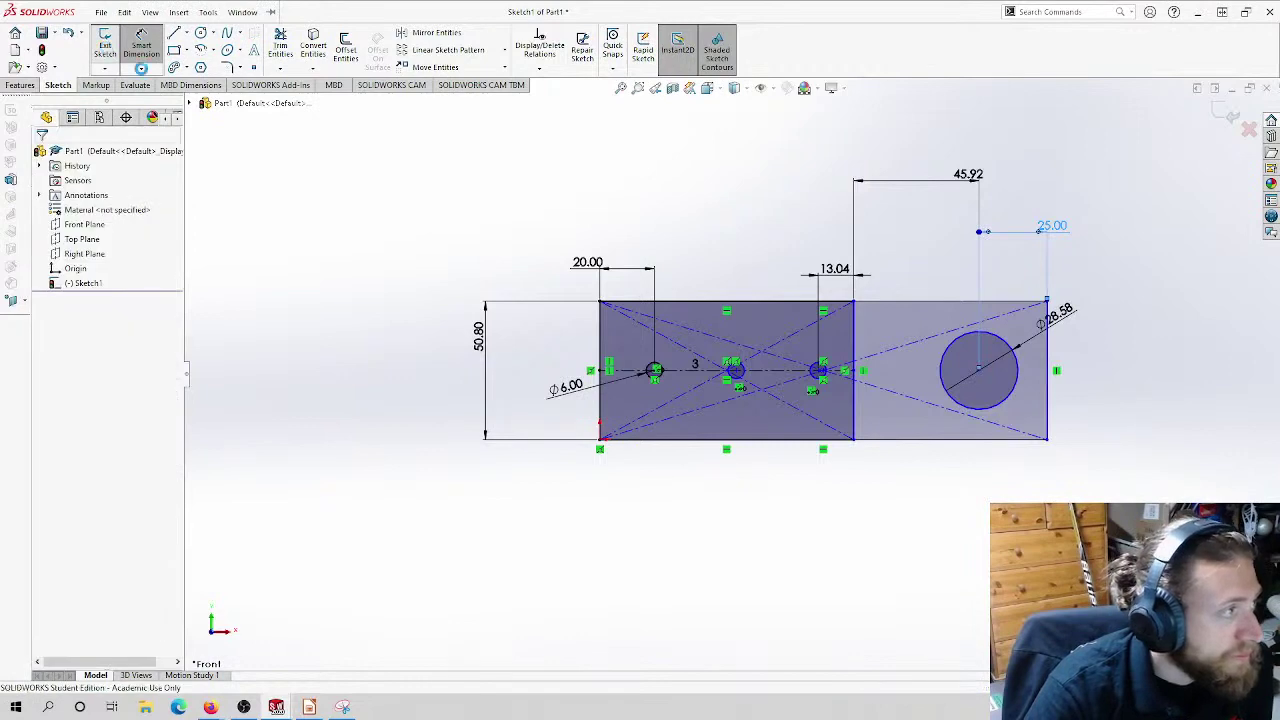
click(20, 85)
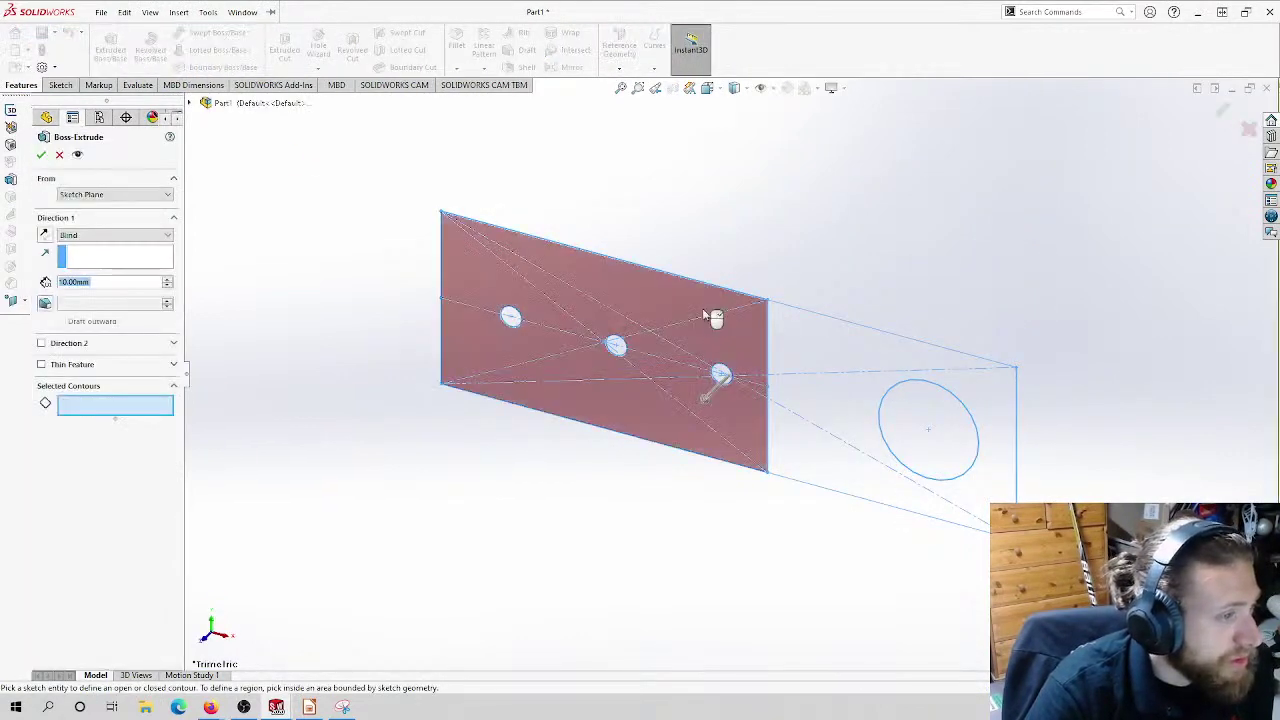
click(702, 308)
click(846, 349)
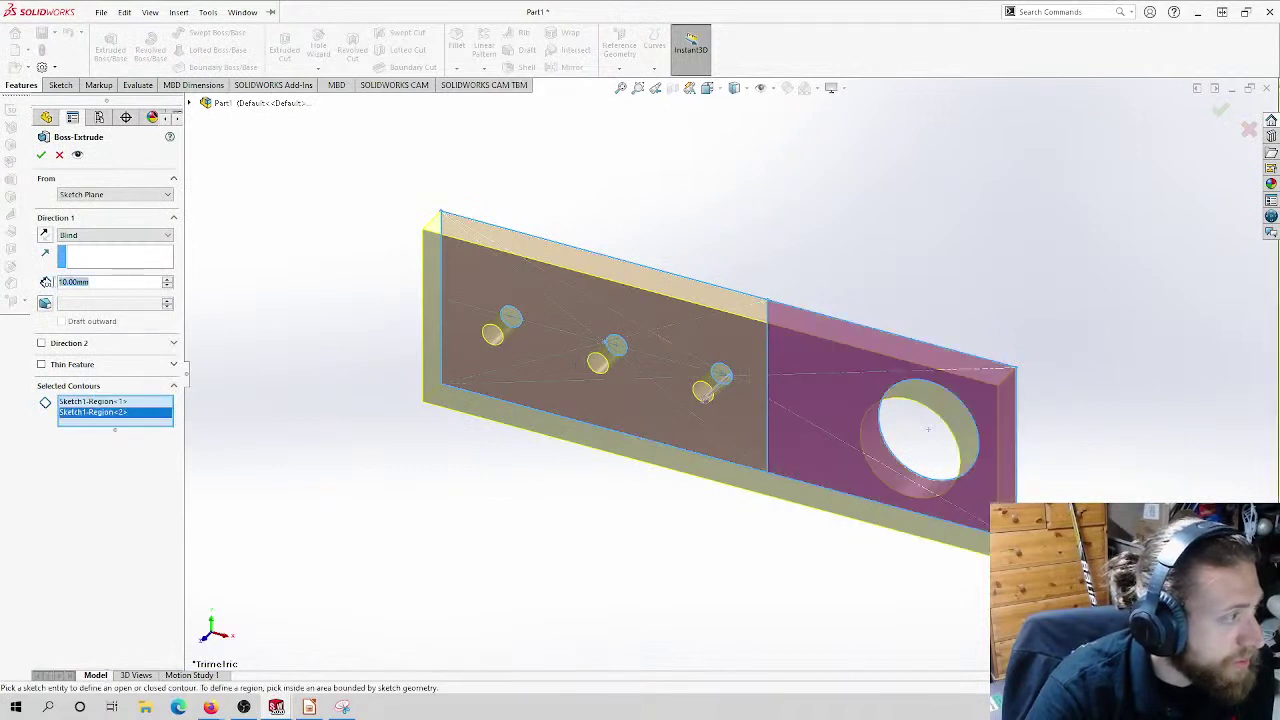
text(5)
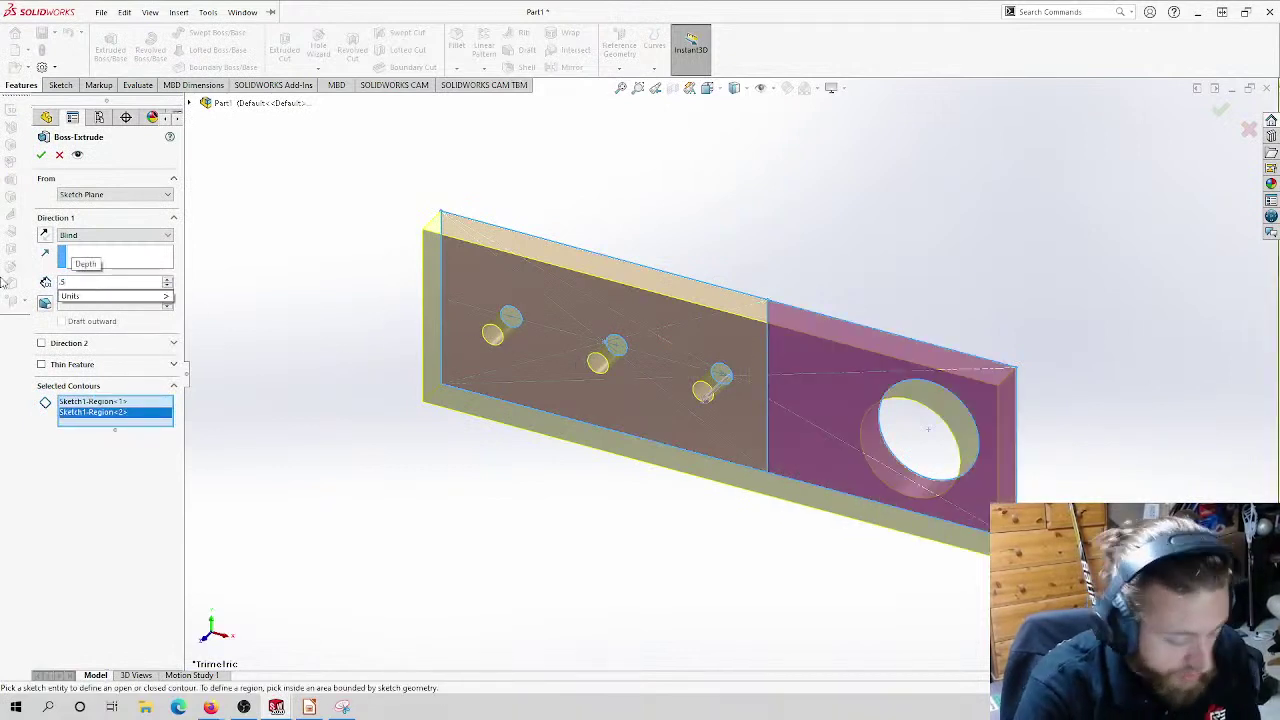
text(in)
key(Return)
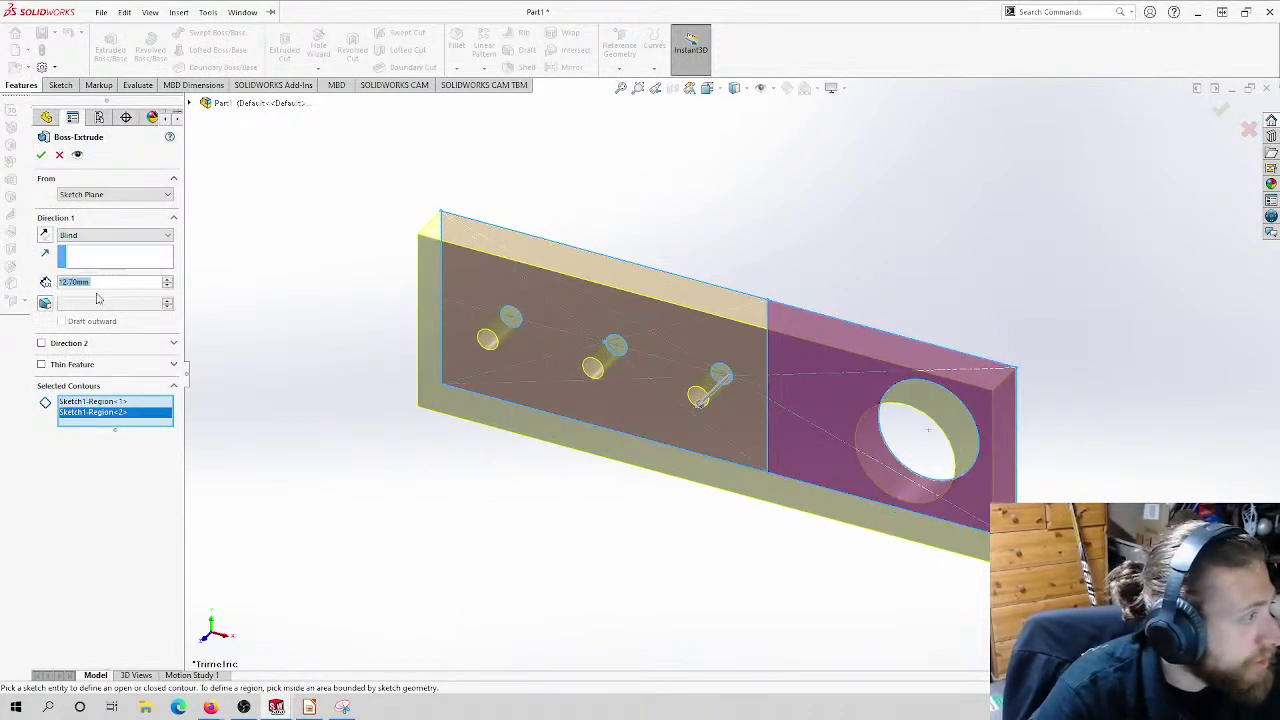
text(.25in)
key(Return)
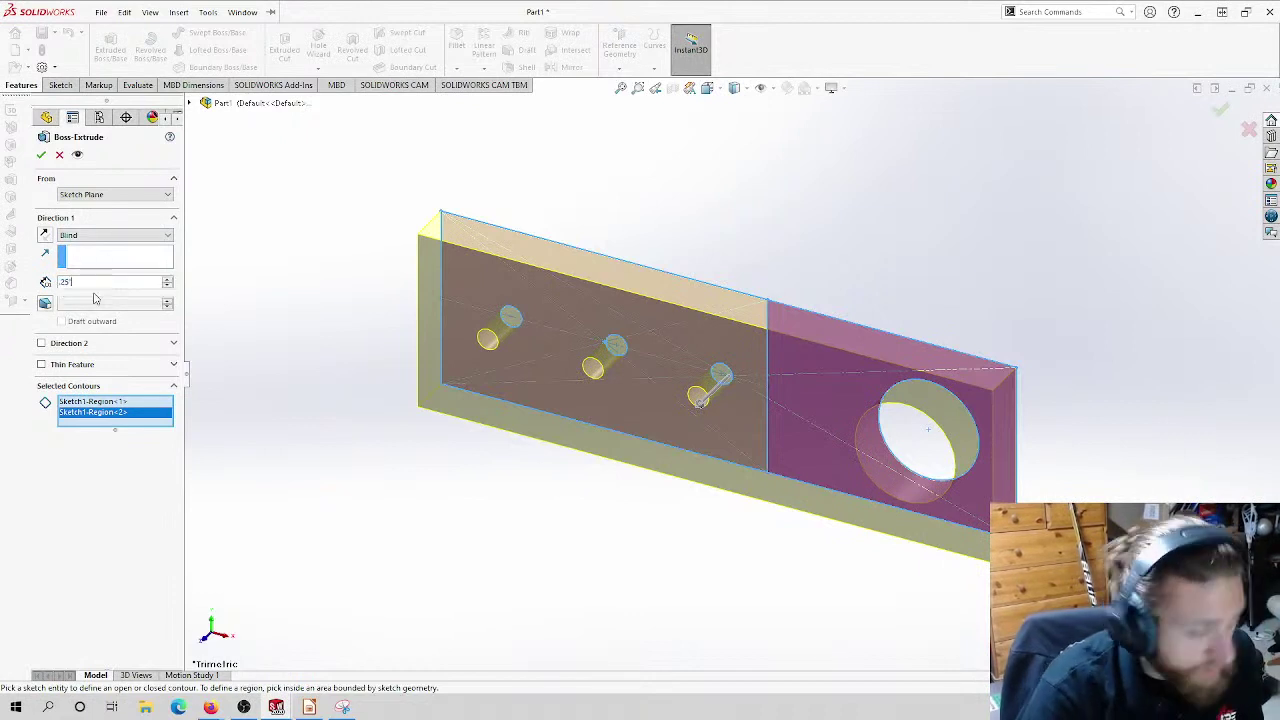
click(42, 153)
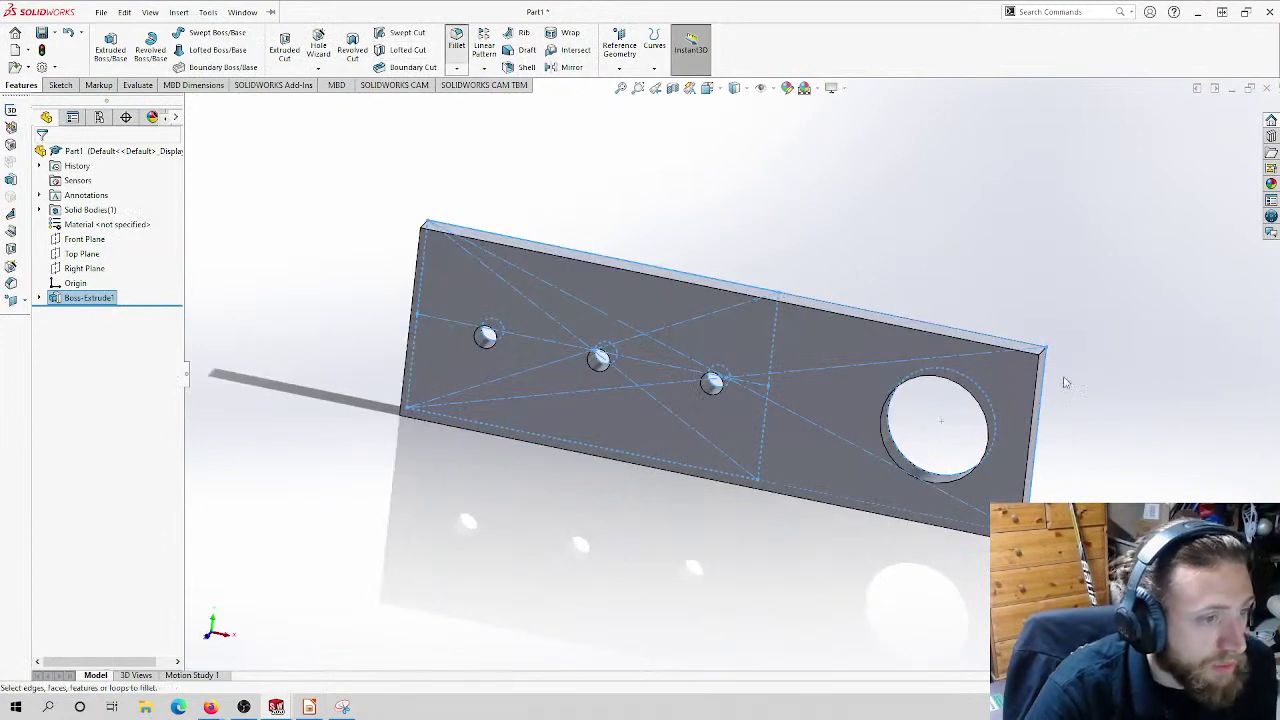
Step: Fillet the four outer corner edges of the plate with a 20 mm radius
key(f)
click(995, 397)
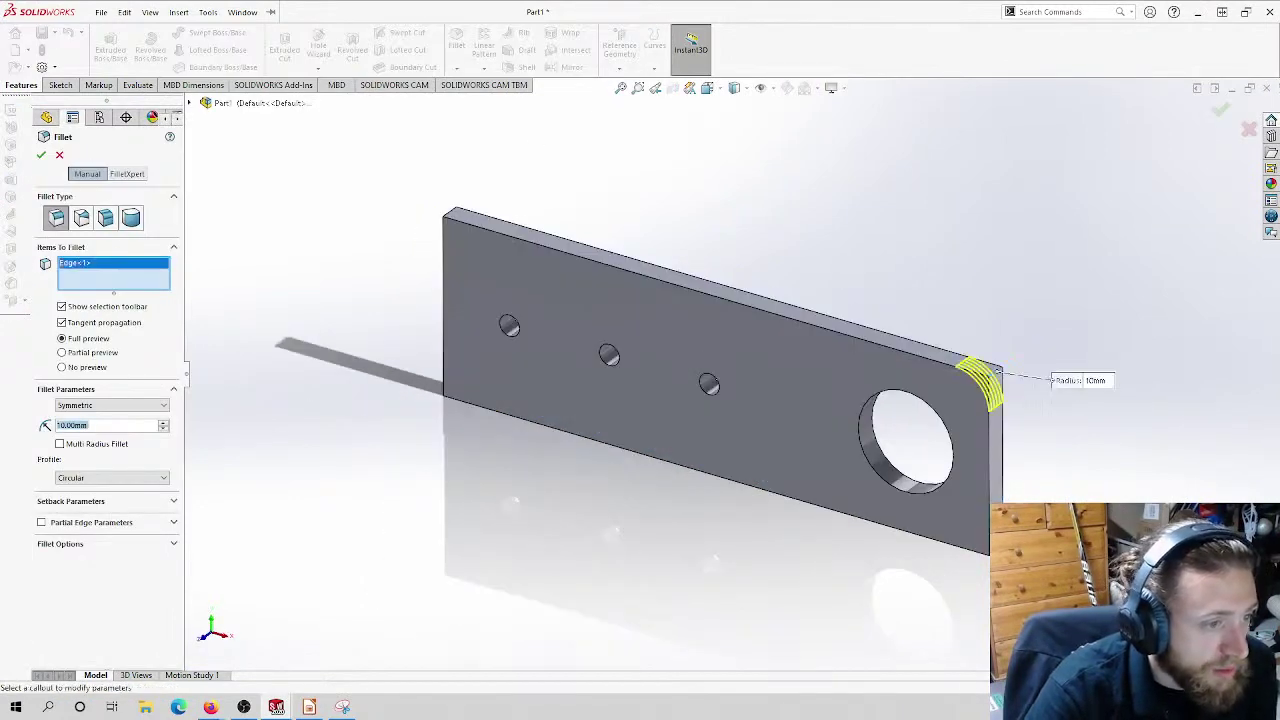
click(988, 538)
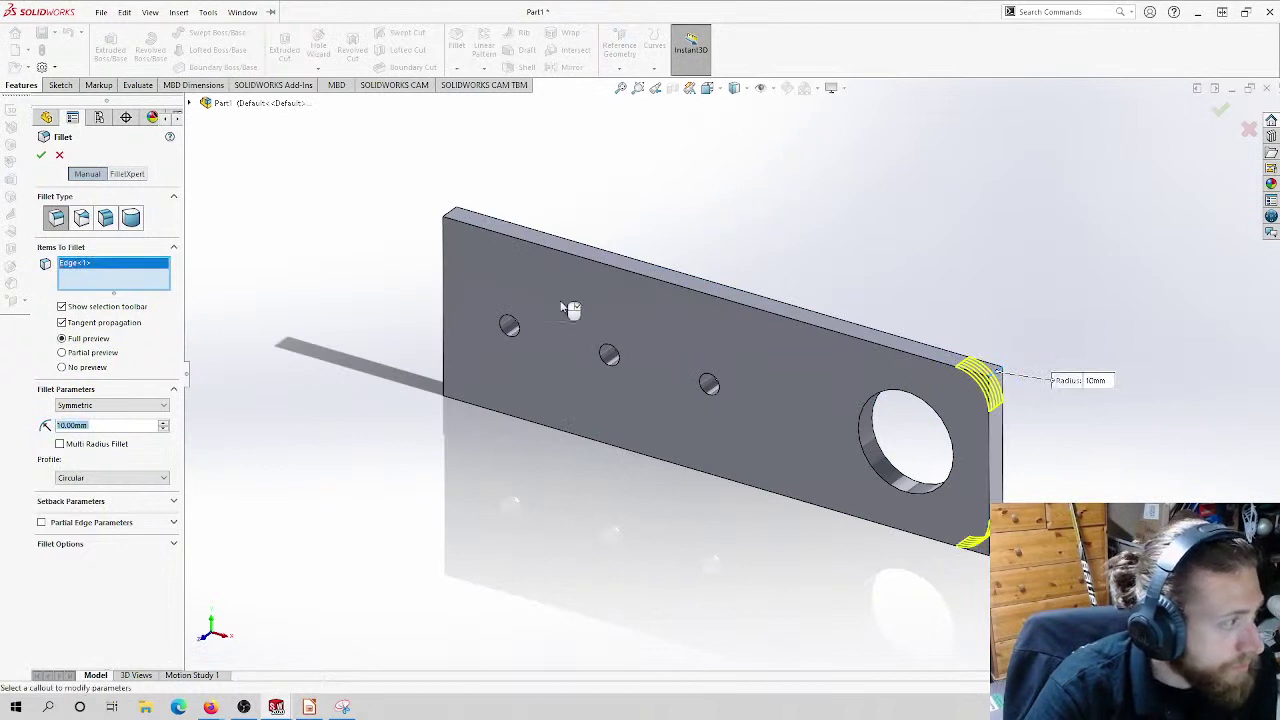
click(453, 218)
middle_drag(453, 220, 546, 415)
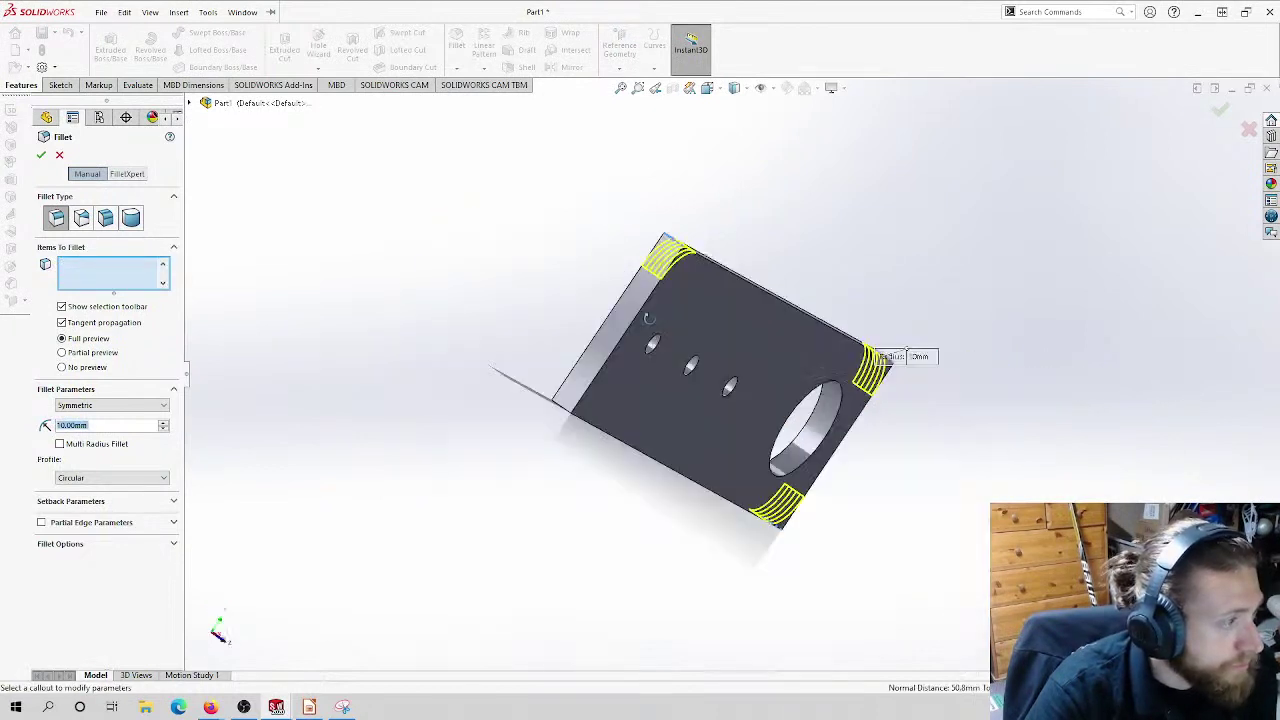
click(575, 413)
click(108, 446)
text(20)
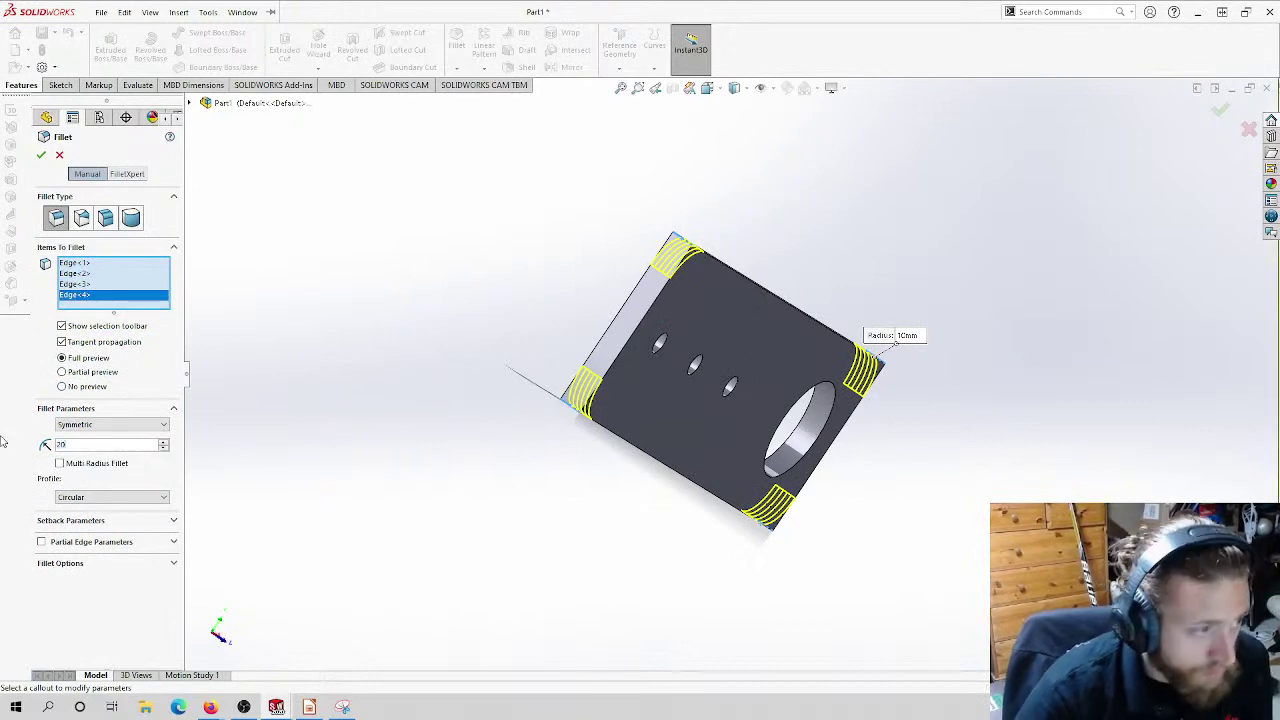
key(Return)
middle_drag(551, 420, 510, 374)
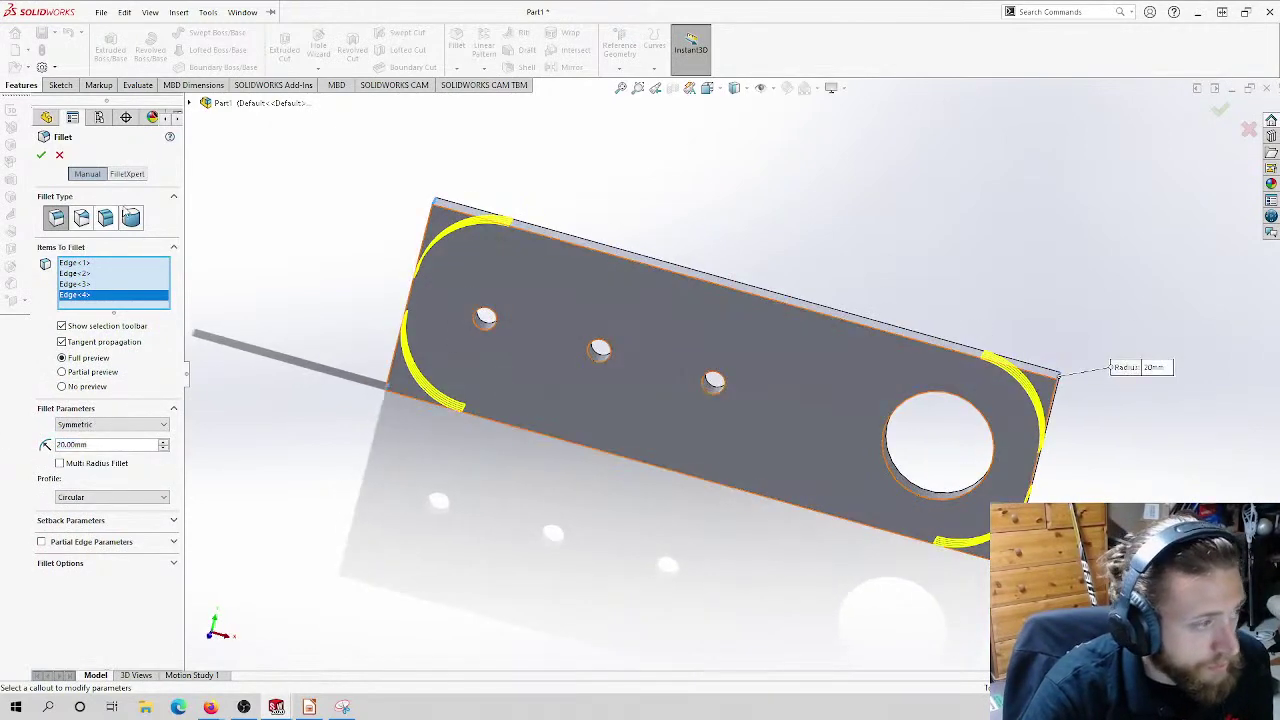
click(42, 155)
Step: Save the part in the goalie folder as in_class_rear_shoulder_plate
middle_drag(814, 324, 768, 350)
scroll(821, 331, up, 2)
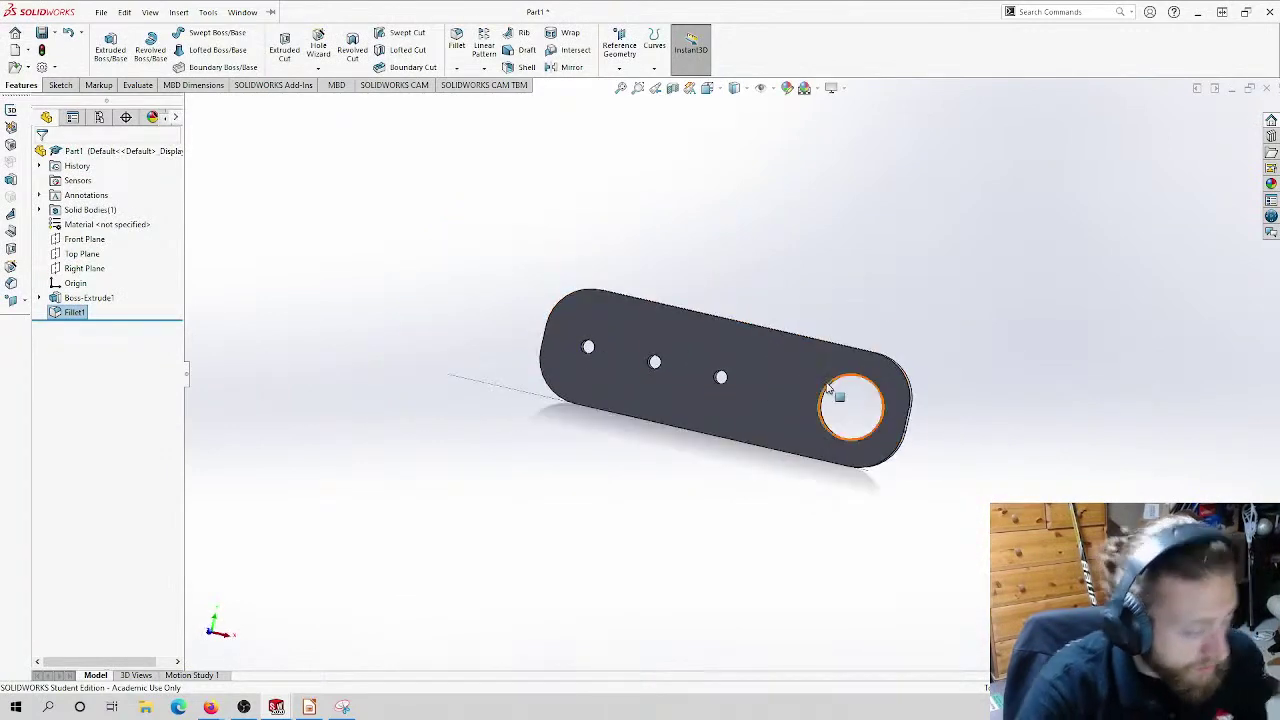
key(ctrl+s)
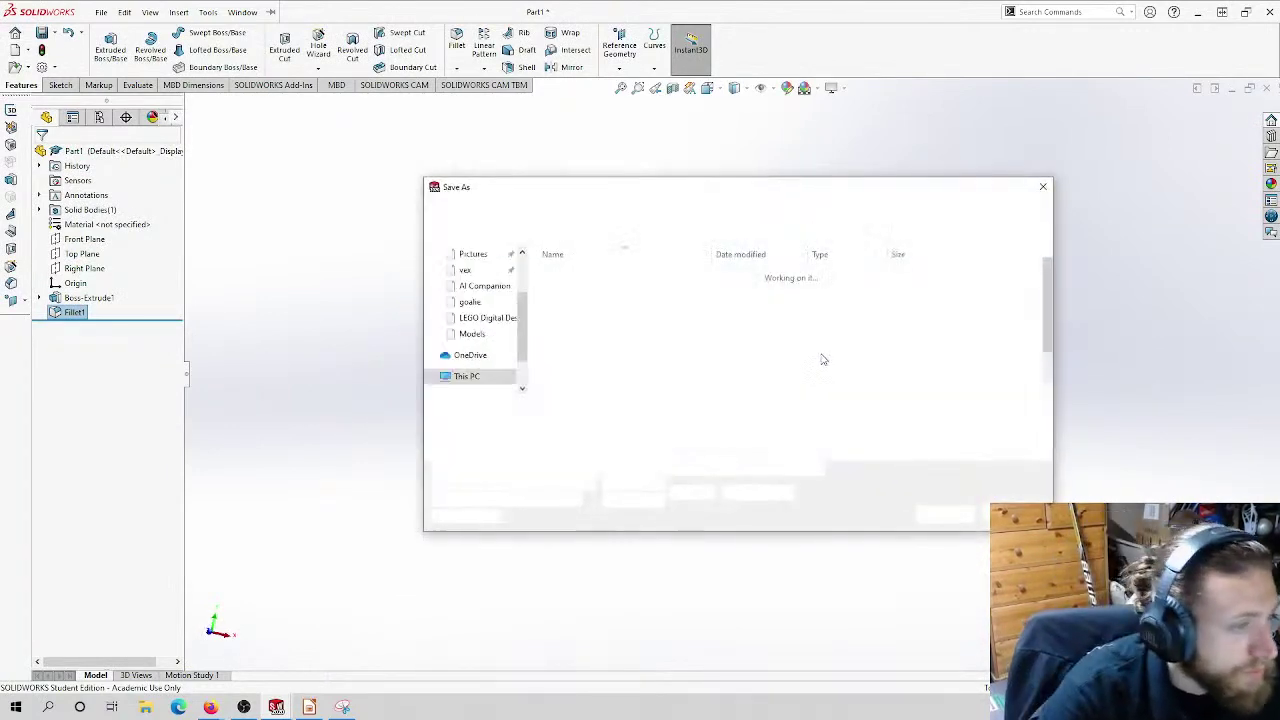
text(in)
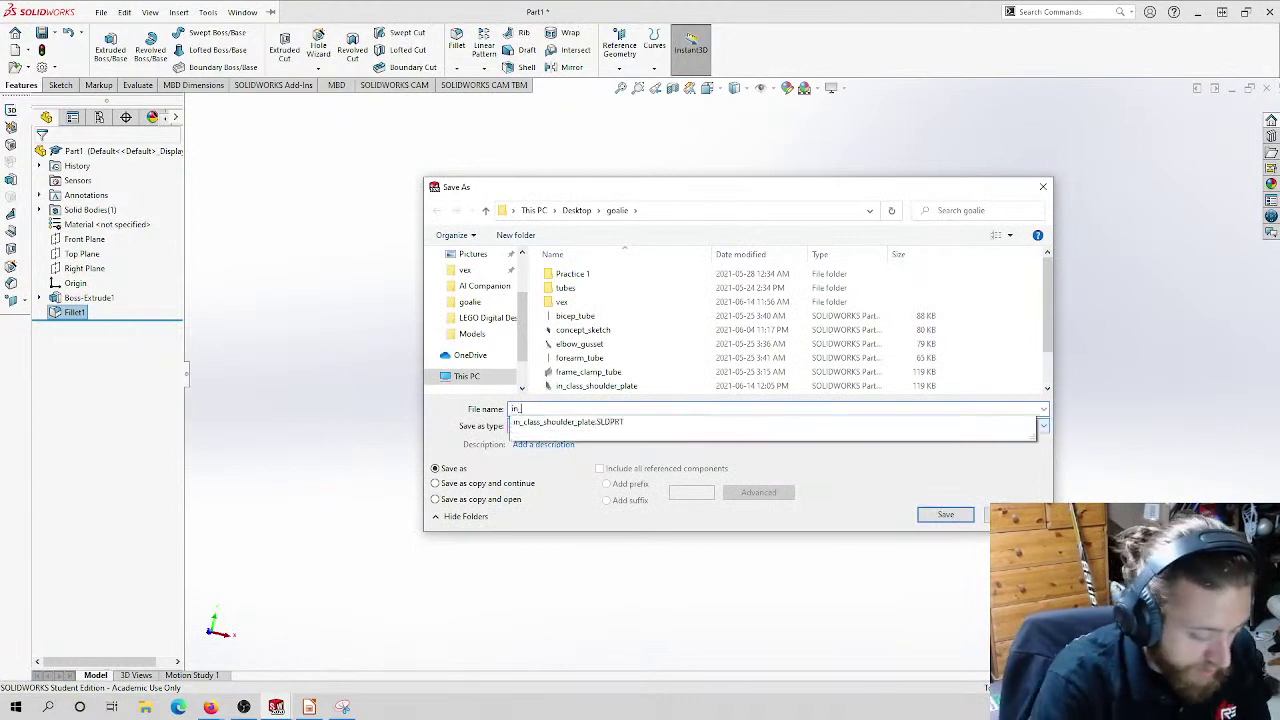
text(_class_)
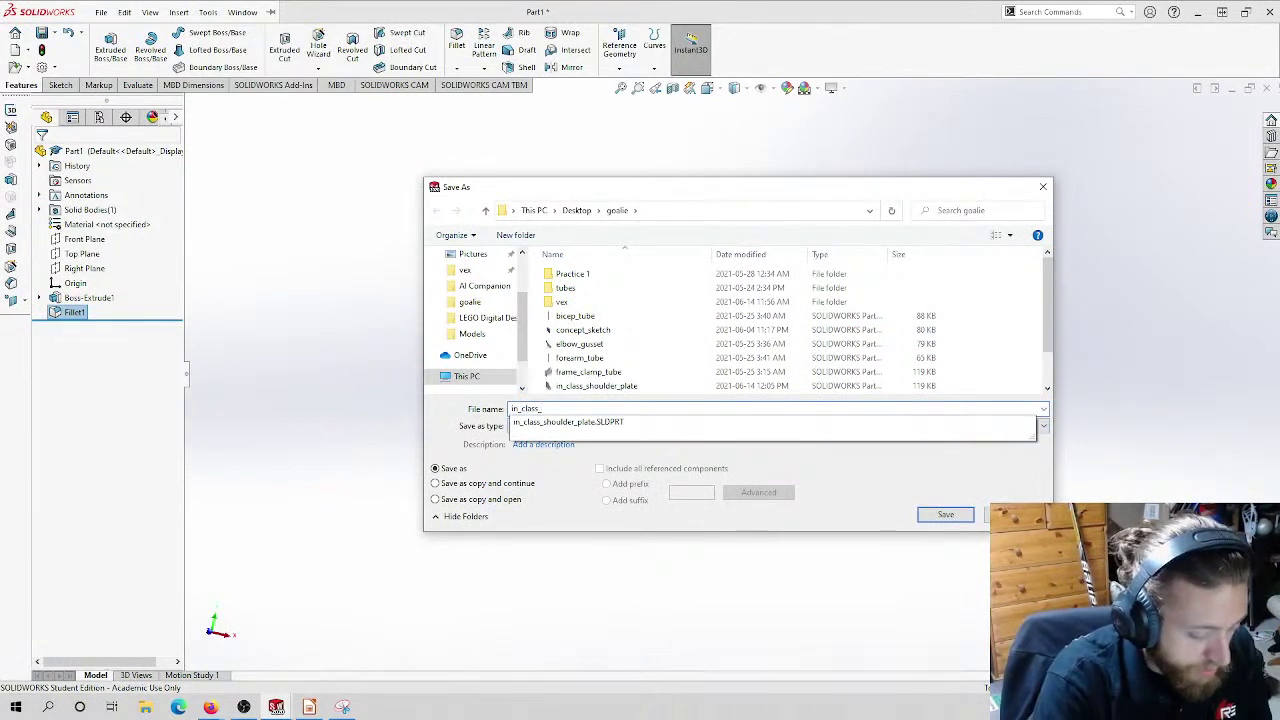
text(rear_shoul)
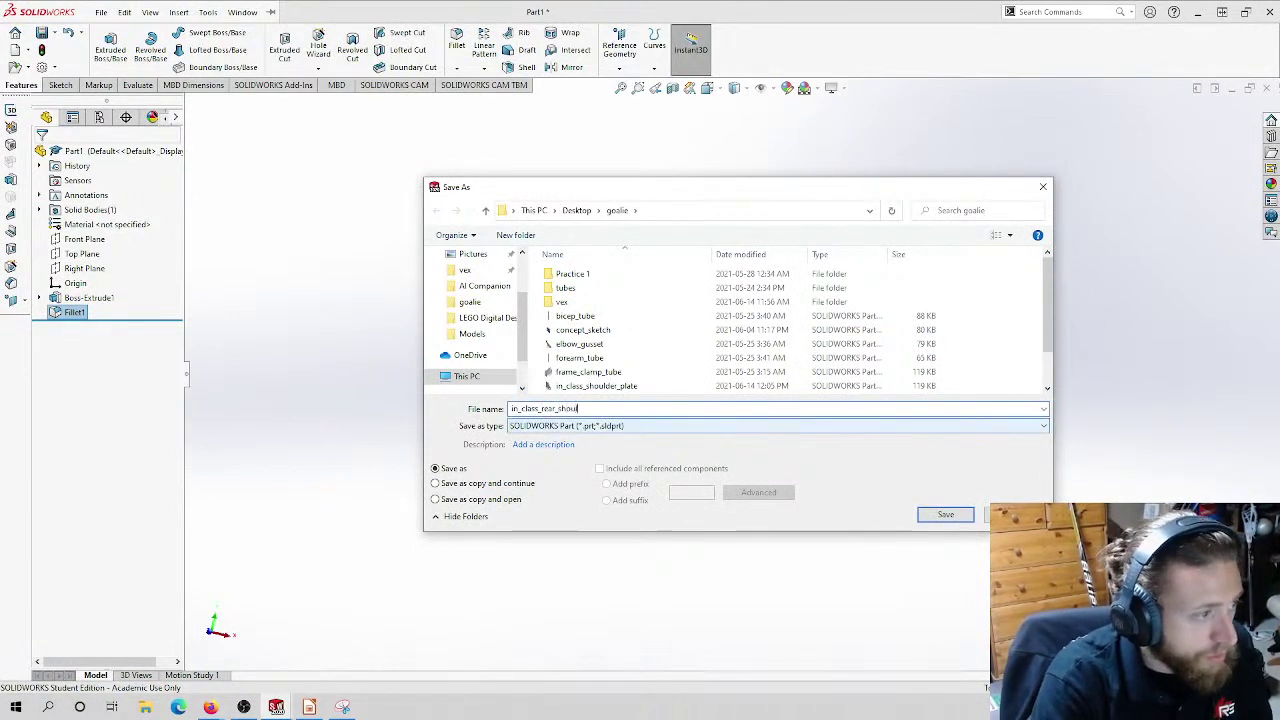
text(der_plat)
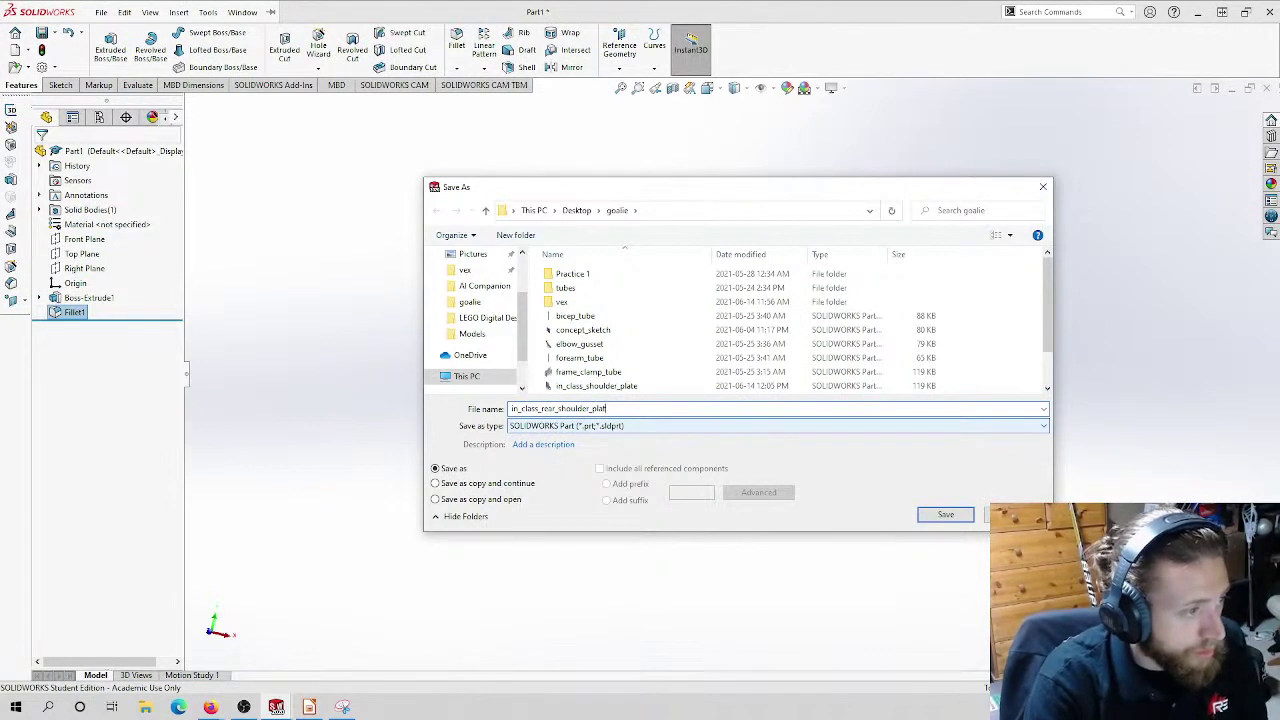
text(e)
key(Return)
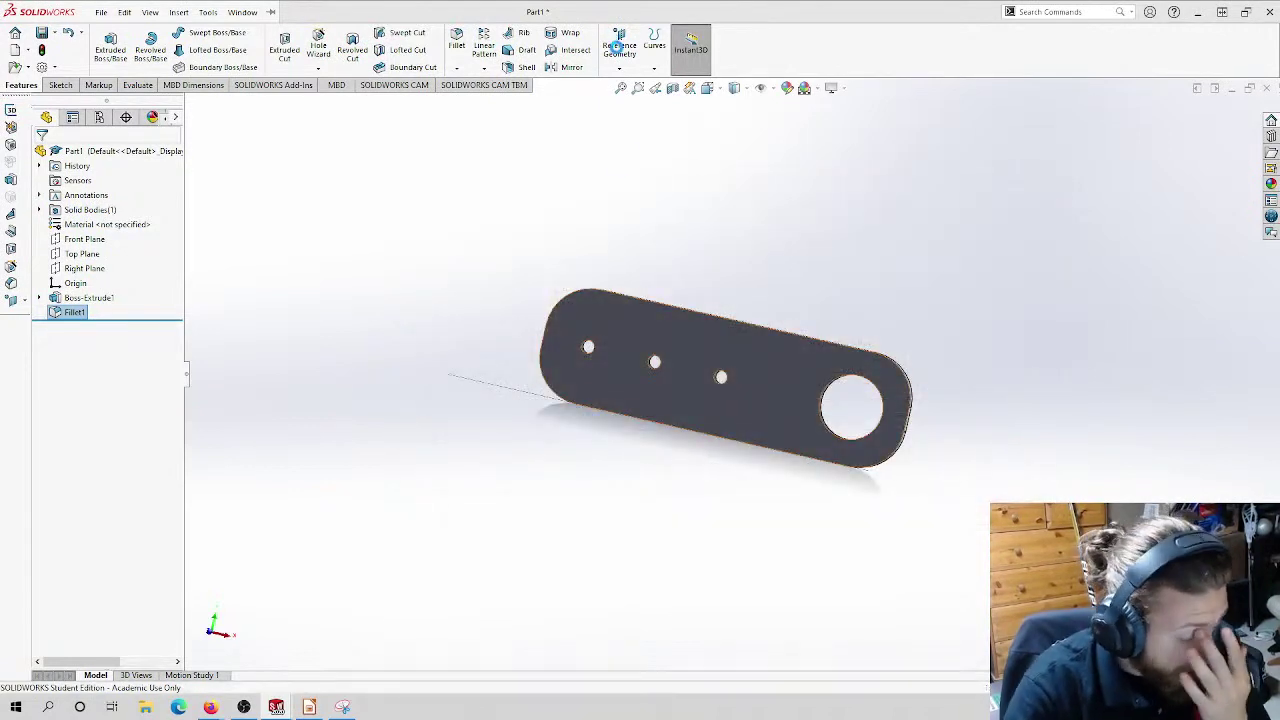
Step: Close the rear and original shoulder plate parts, discarding the original's open sketch edit
click(1267, 89)
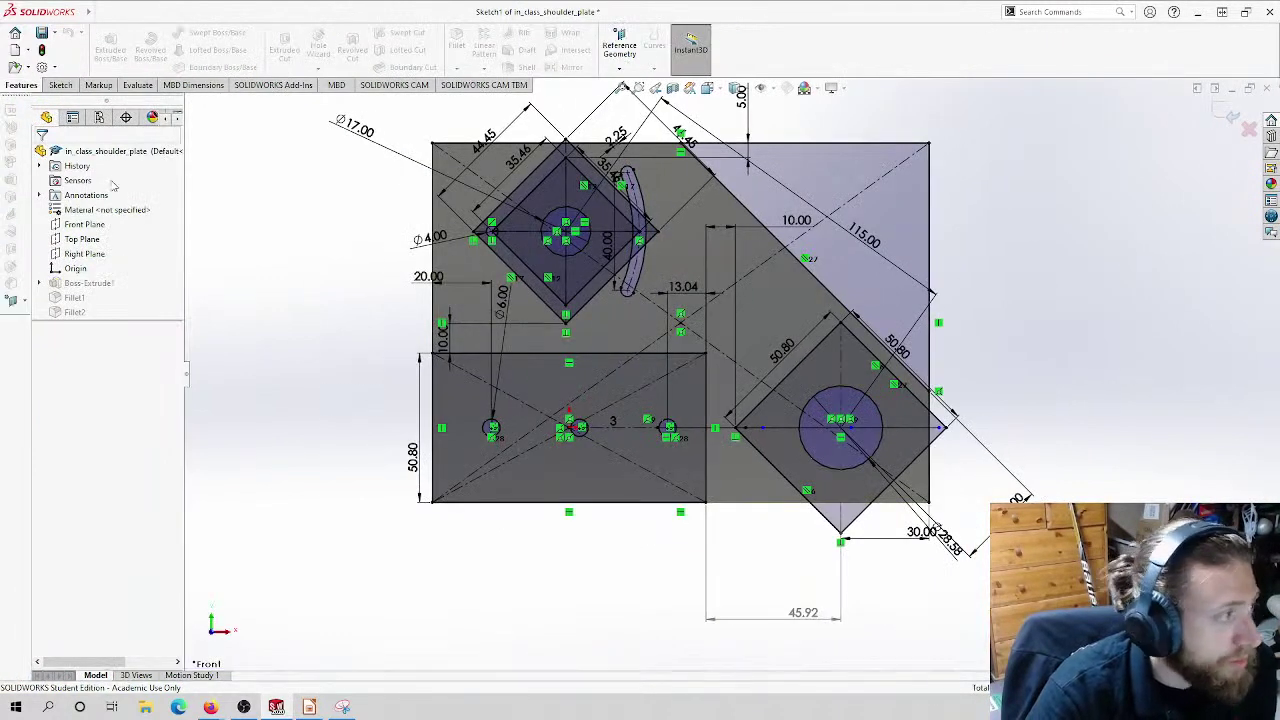
click(1247, 129)
click(656, 360)
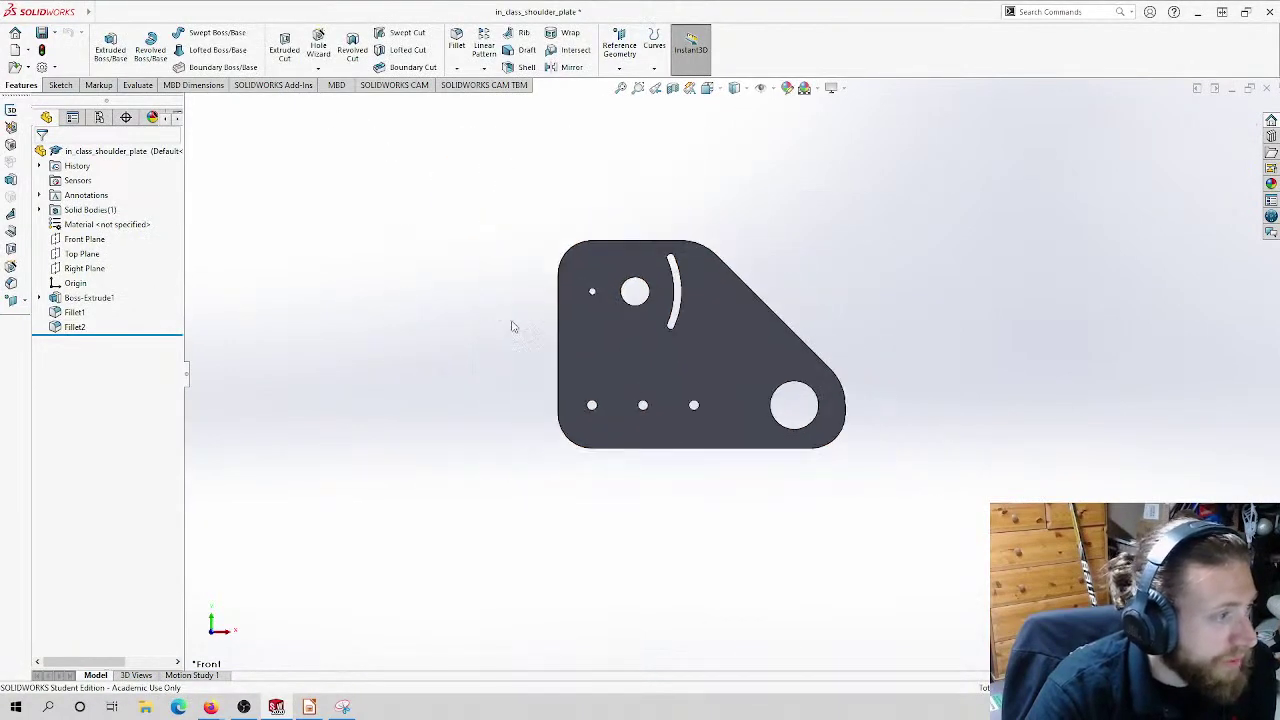
click(1266, 89)
click(592, 316)
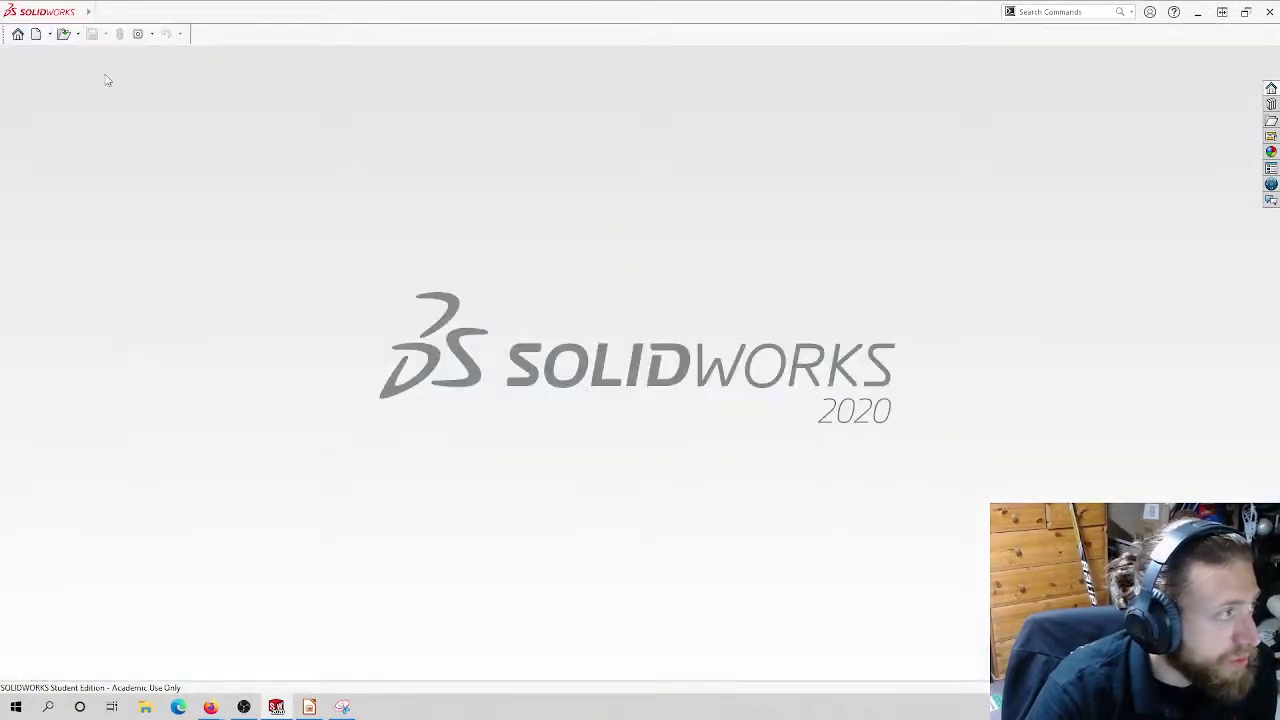
Step: Create a new part and start a sketch on the Top Plane
click(36, 34)
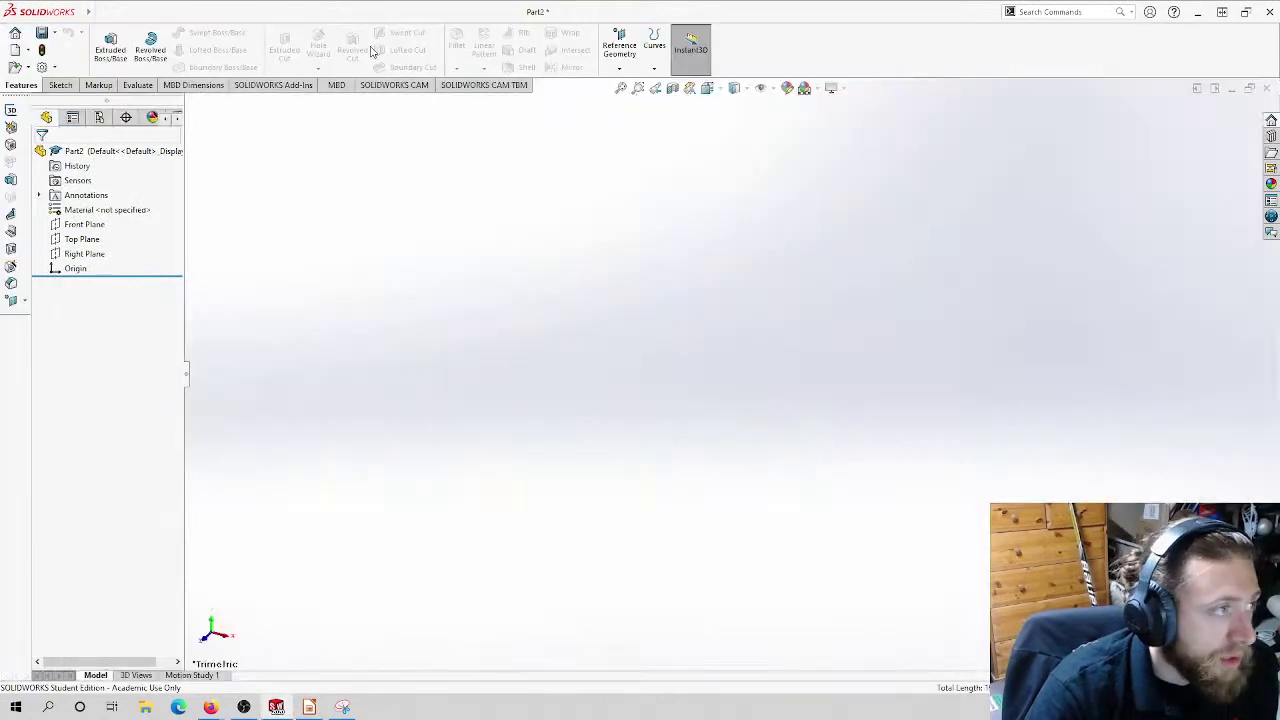
click(707, 88)
click(723, 129)
click(64, 85)
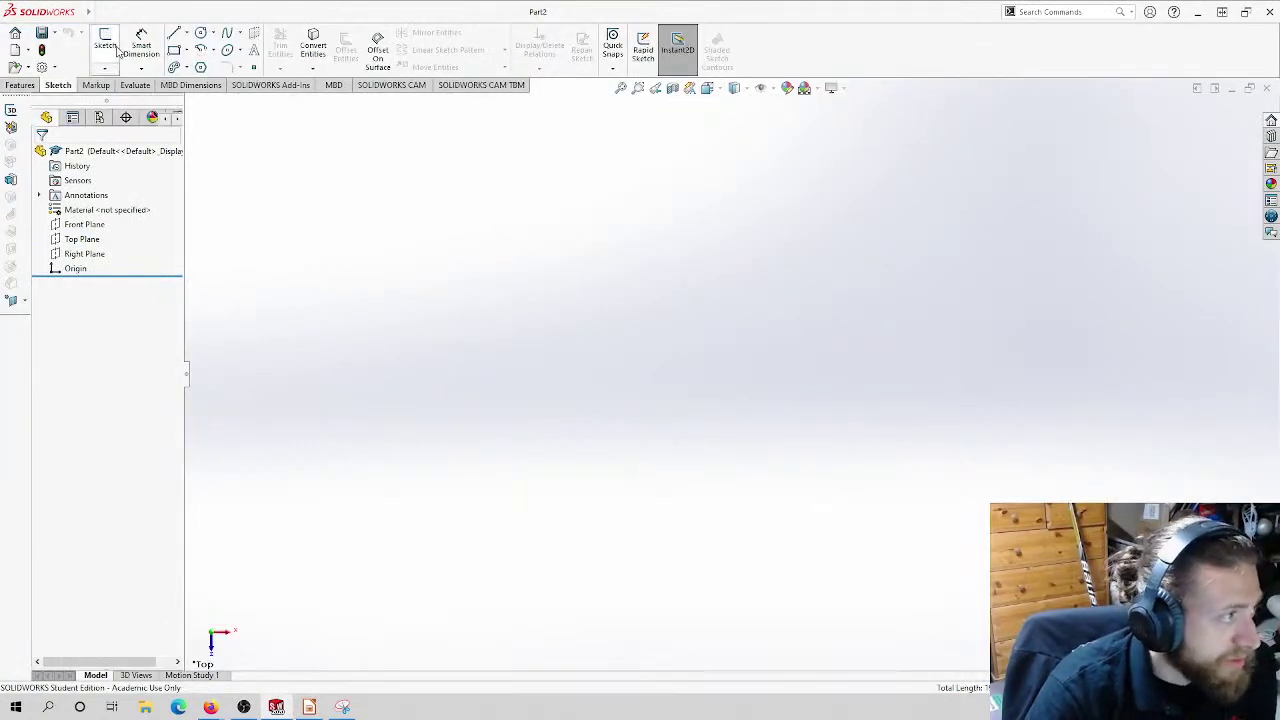
click(104, 42)
click(651, 409)
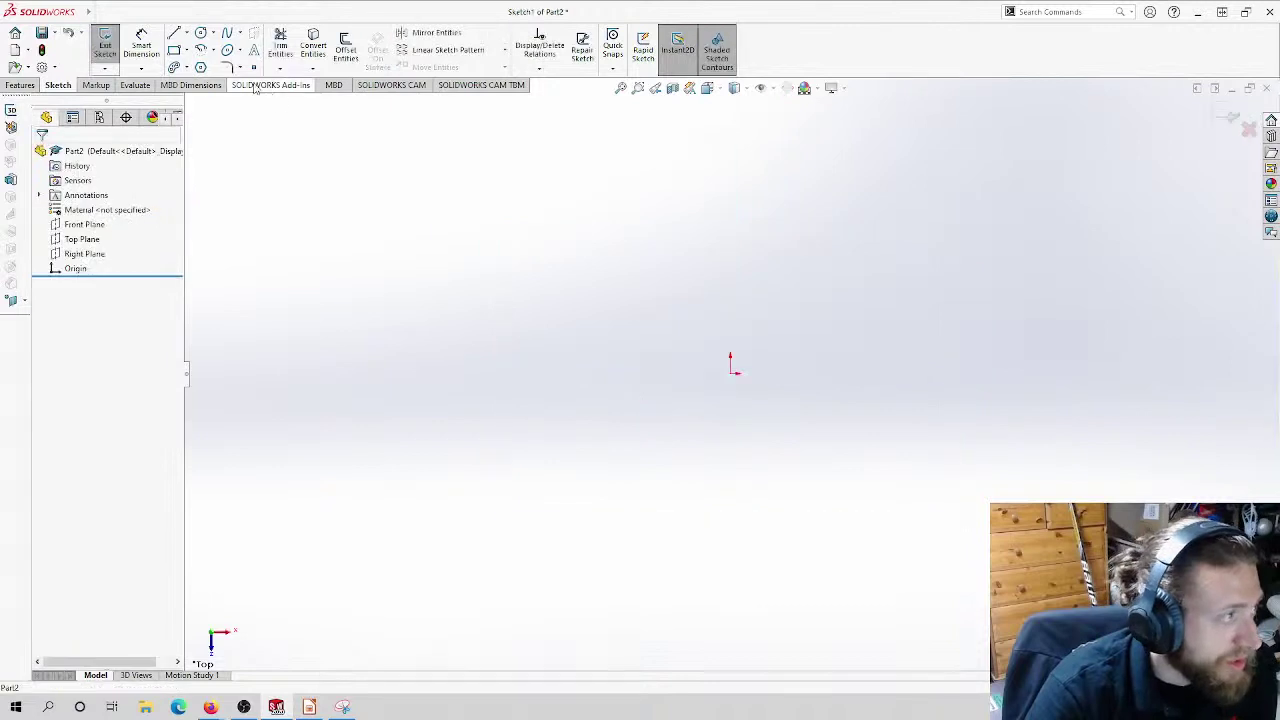
Step: Sketch a center rectangle on the origin, about 43 mm wide
click(176, 50)
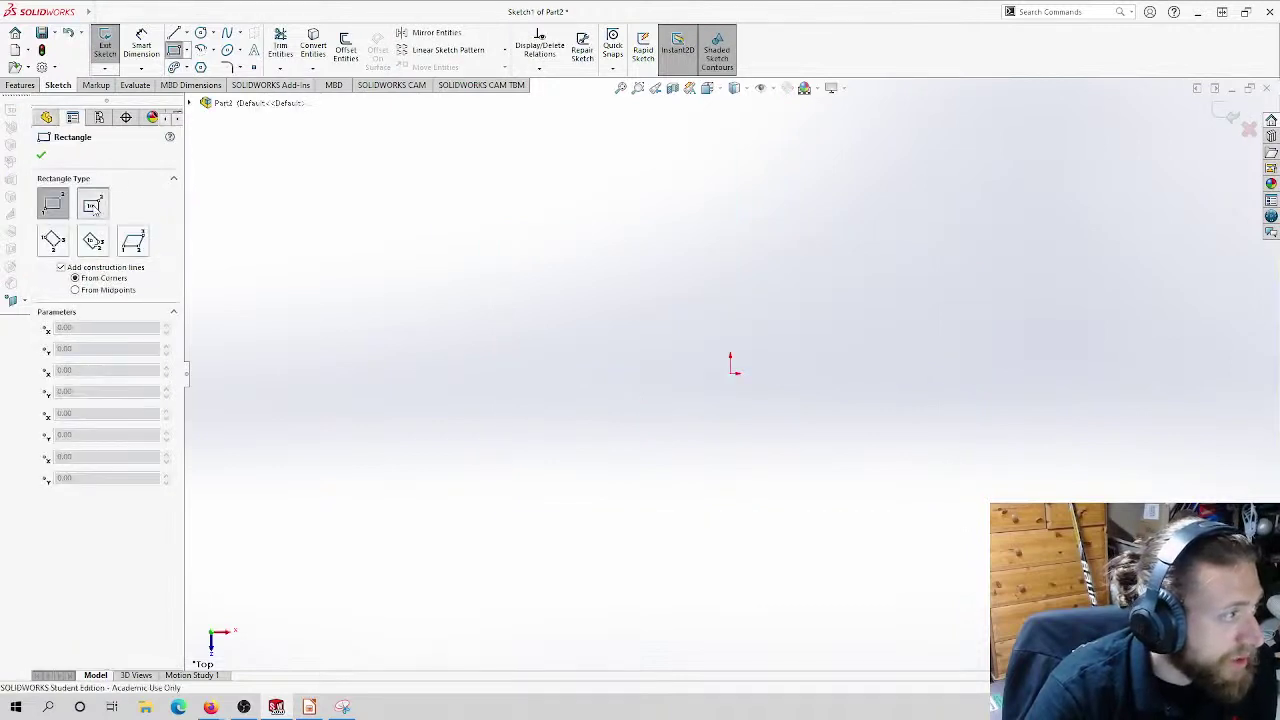
click(731, 371)
click(790, 309)
Step: Dimension the rectangle's width and height as 2 in each
click(141, 46)
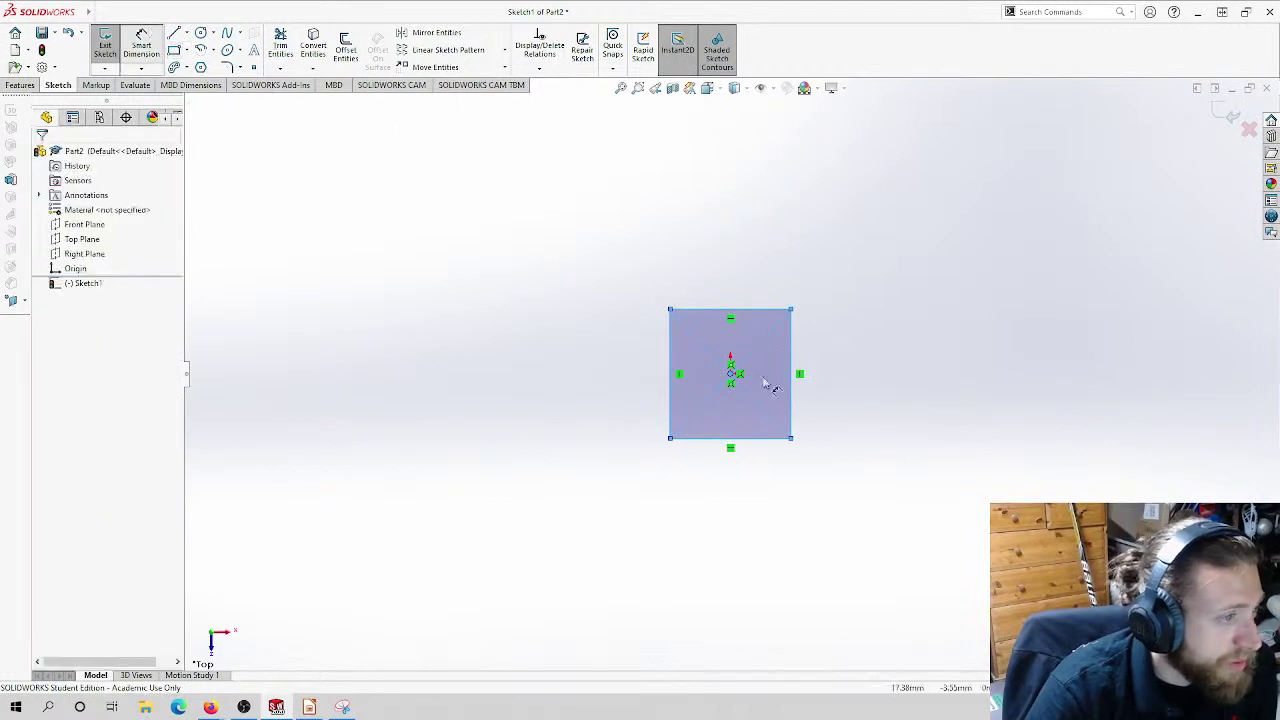
click(762, 300)
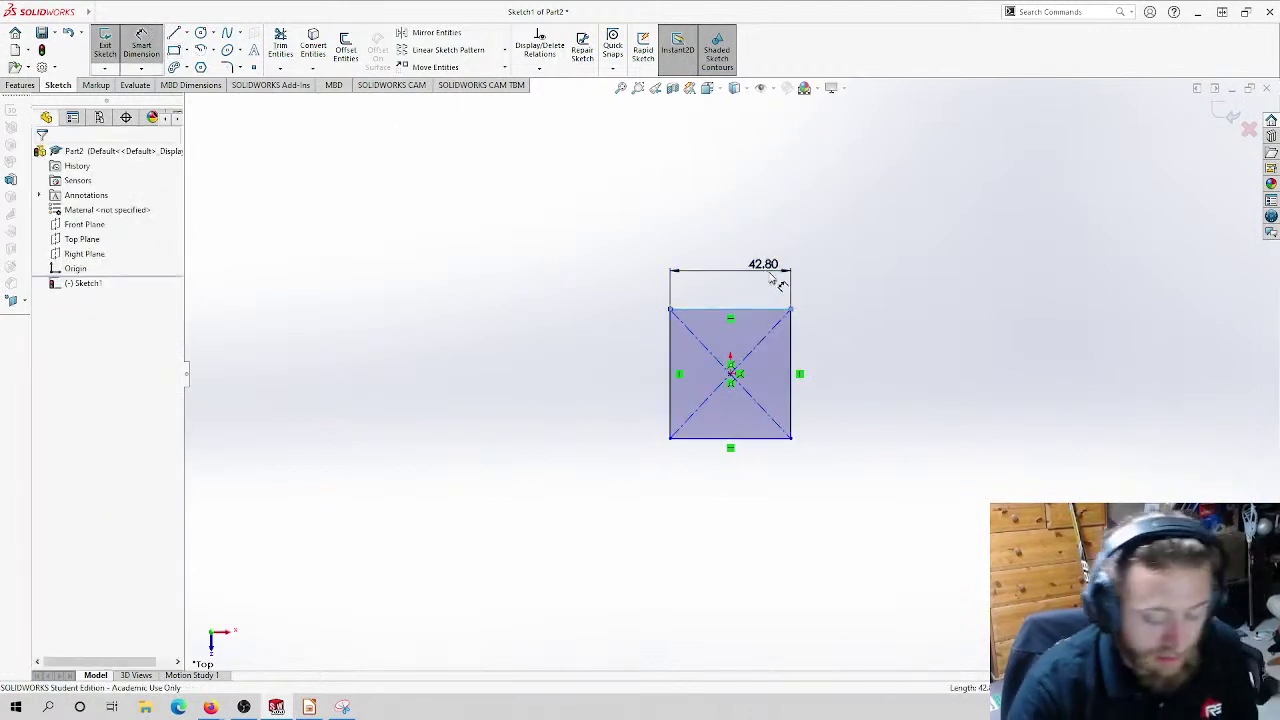
click(778, 284)
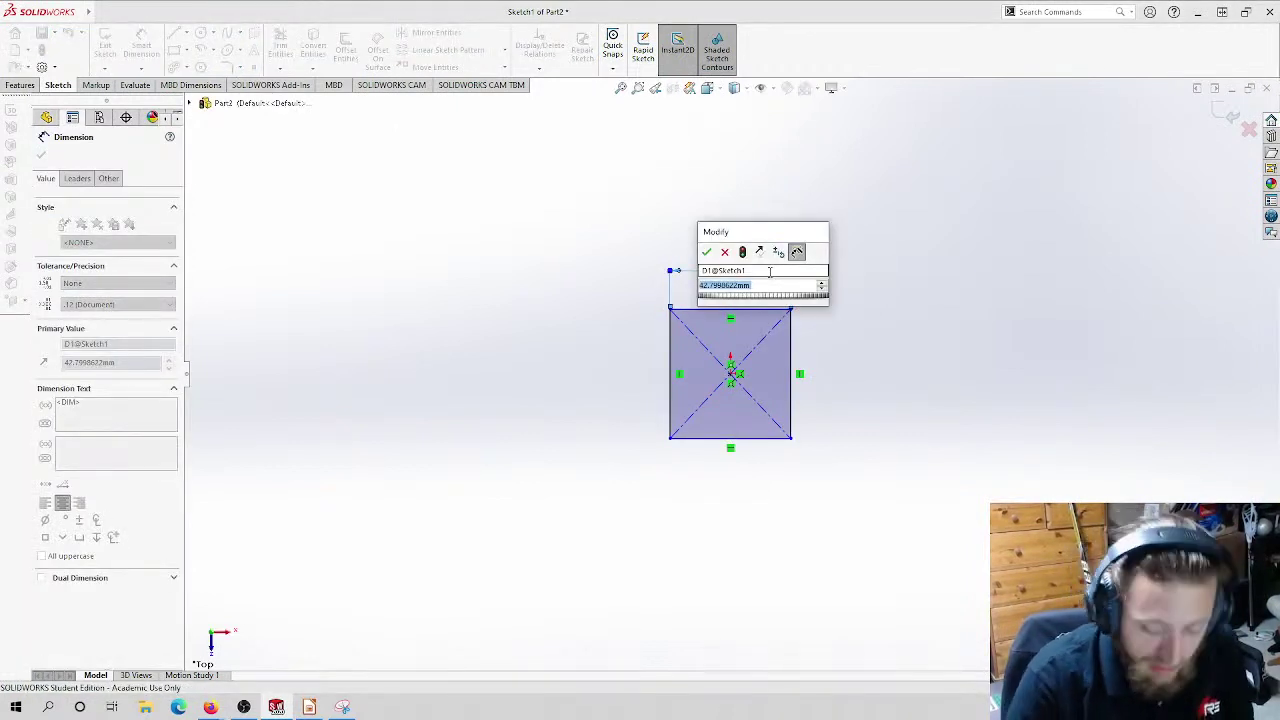
text(2in)
key(Return)
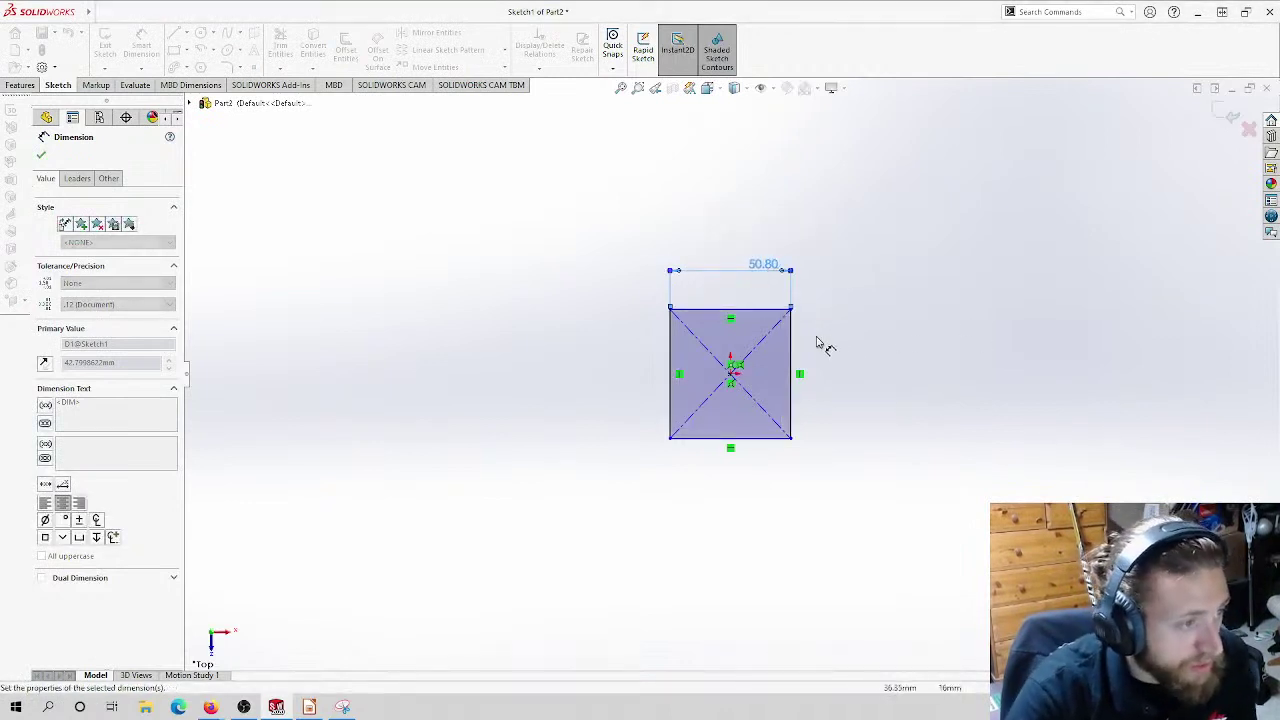
click(791, 350)
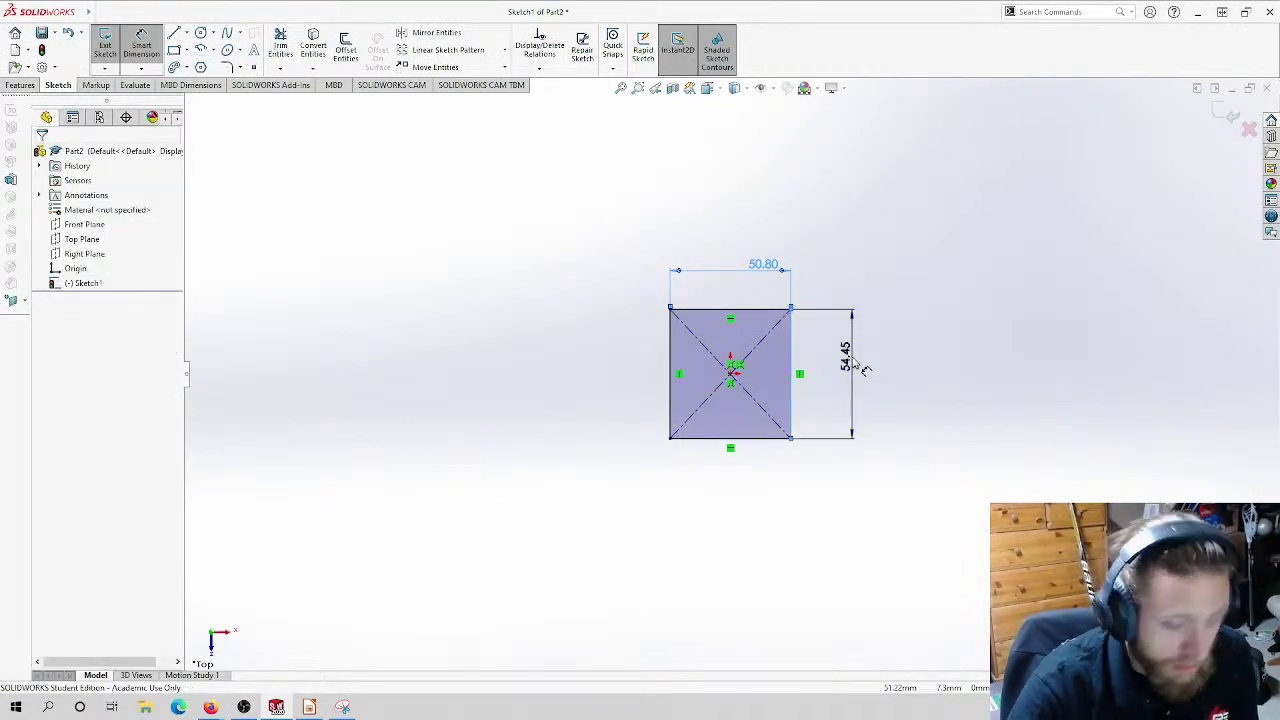
click(863, 368)
text(2in)
key(Return)
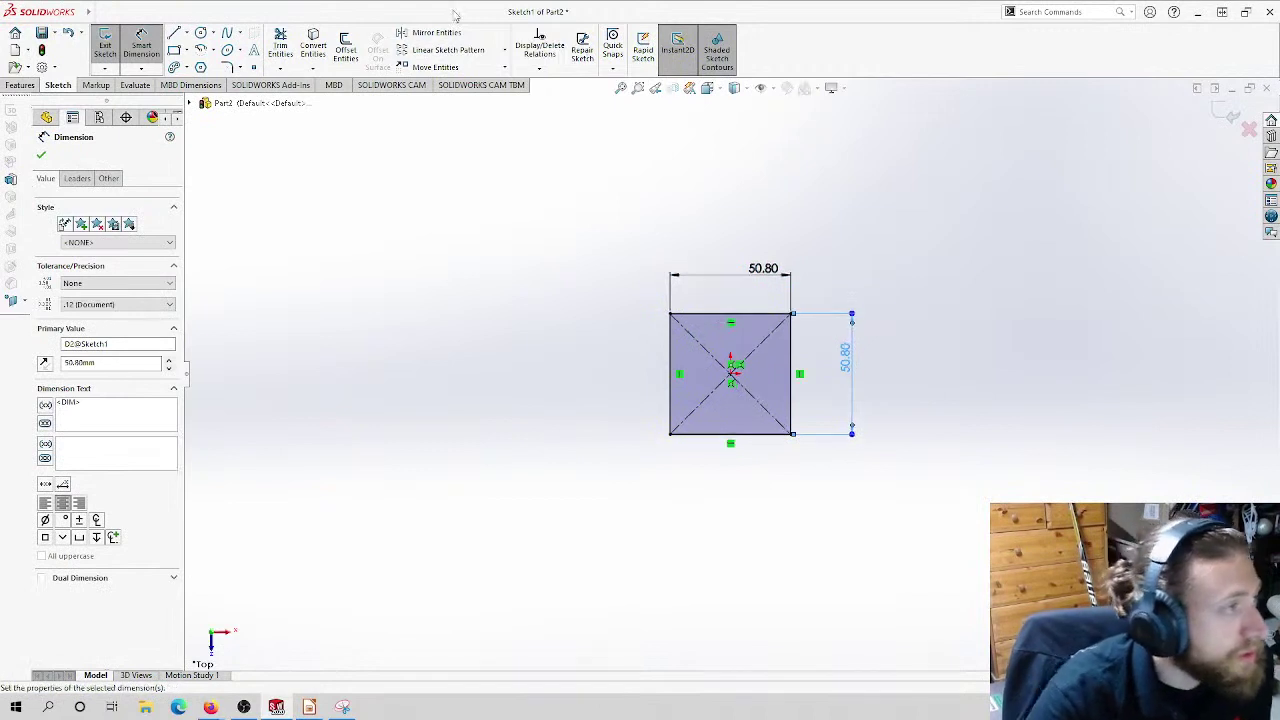
Step: Offset the square profile inward by 0.25 in with a driving dimension and exit the sketch
click(345, 45)
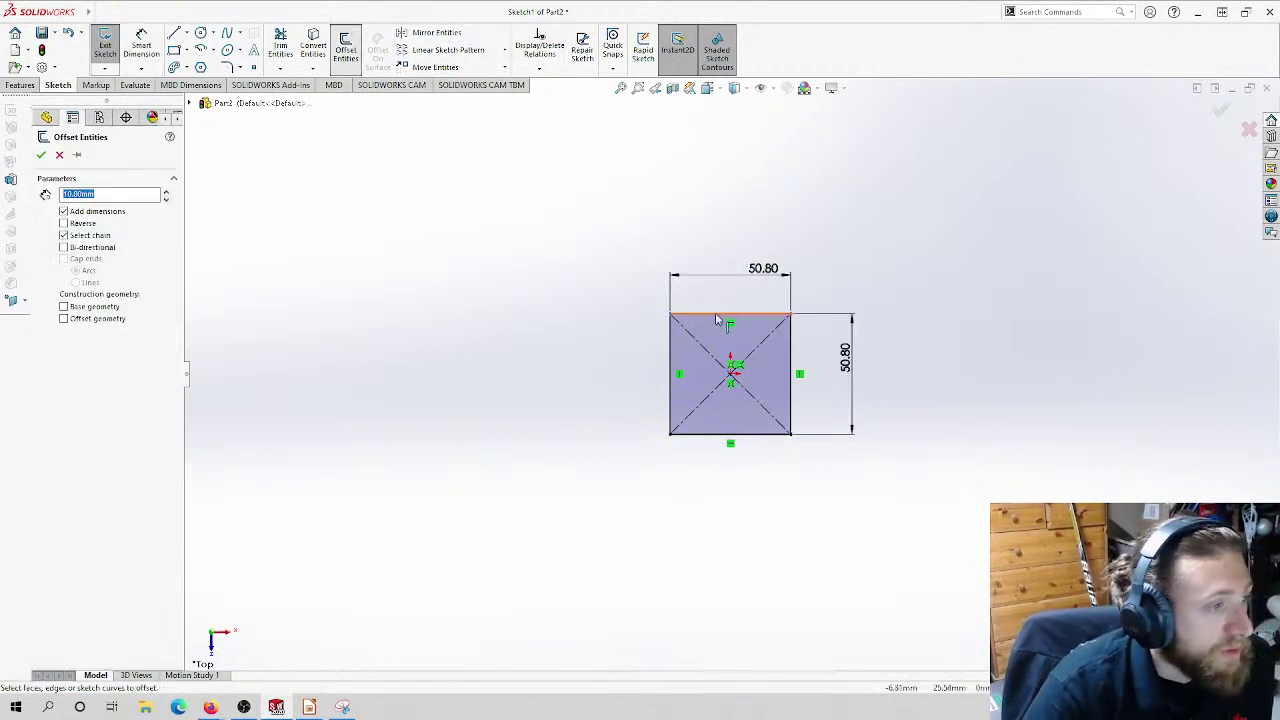
click(63, 224)
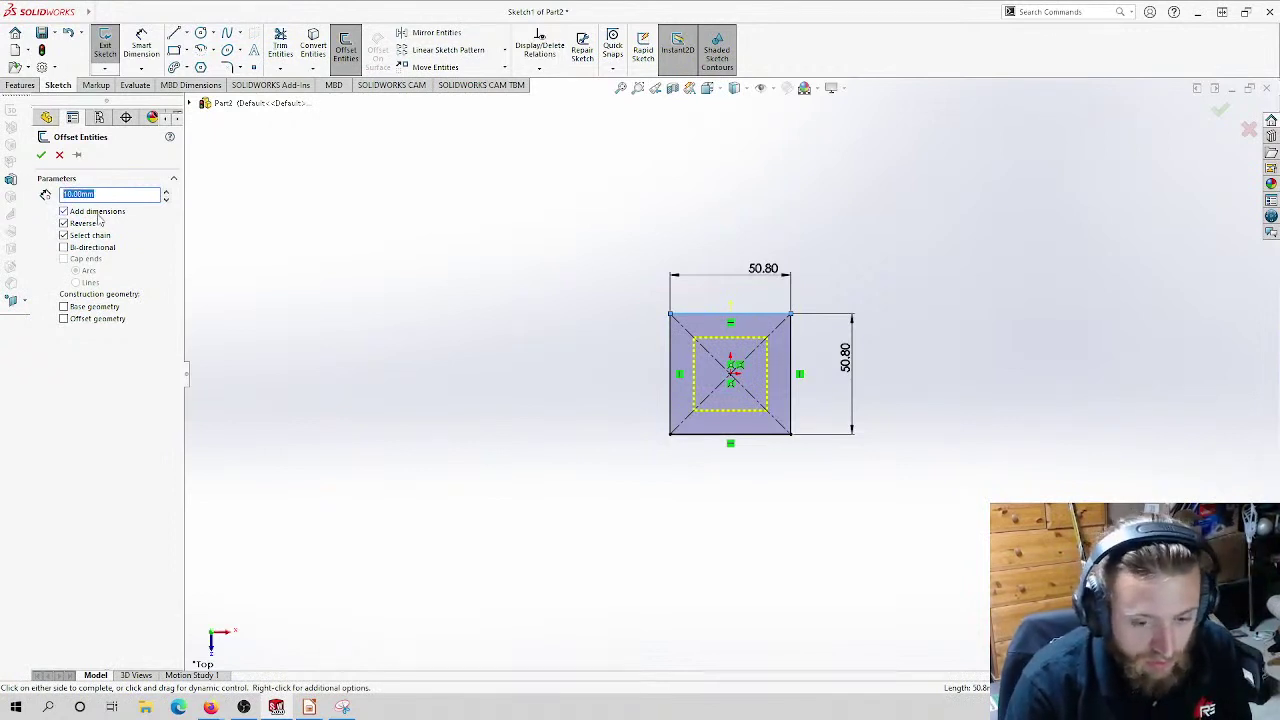
key(Return)
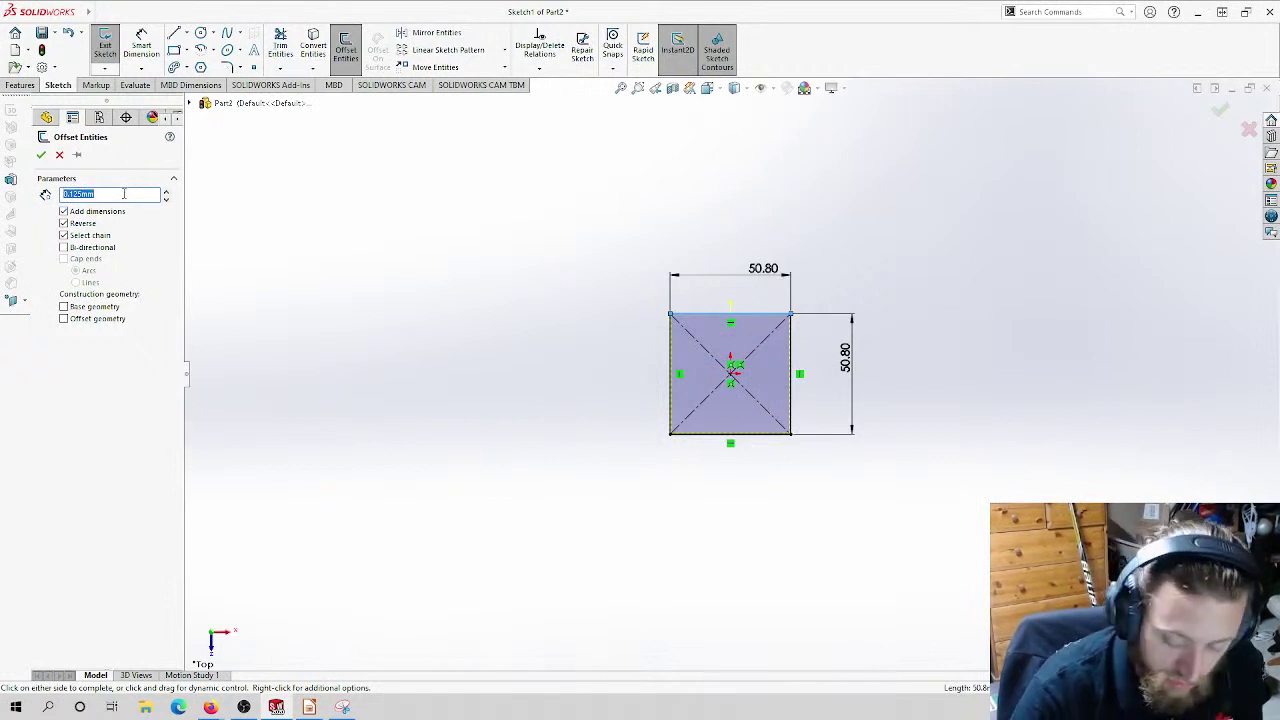
text(.1)
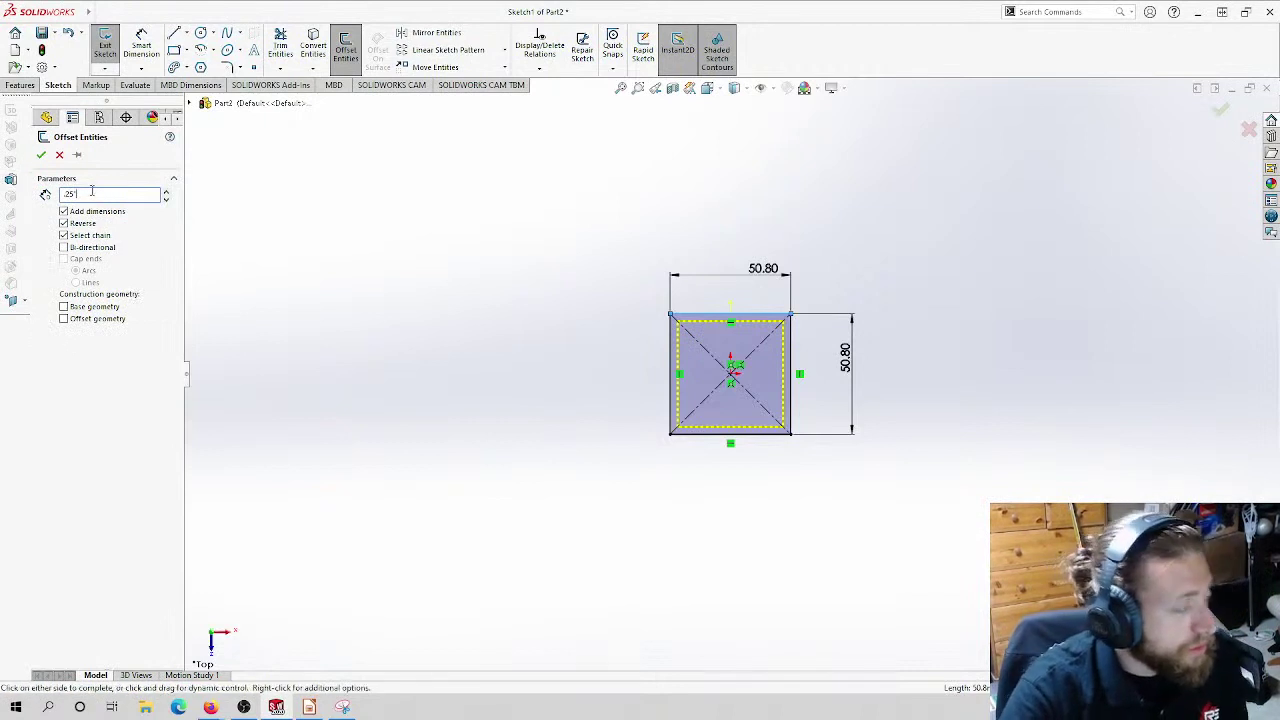
click(41, 155)
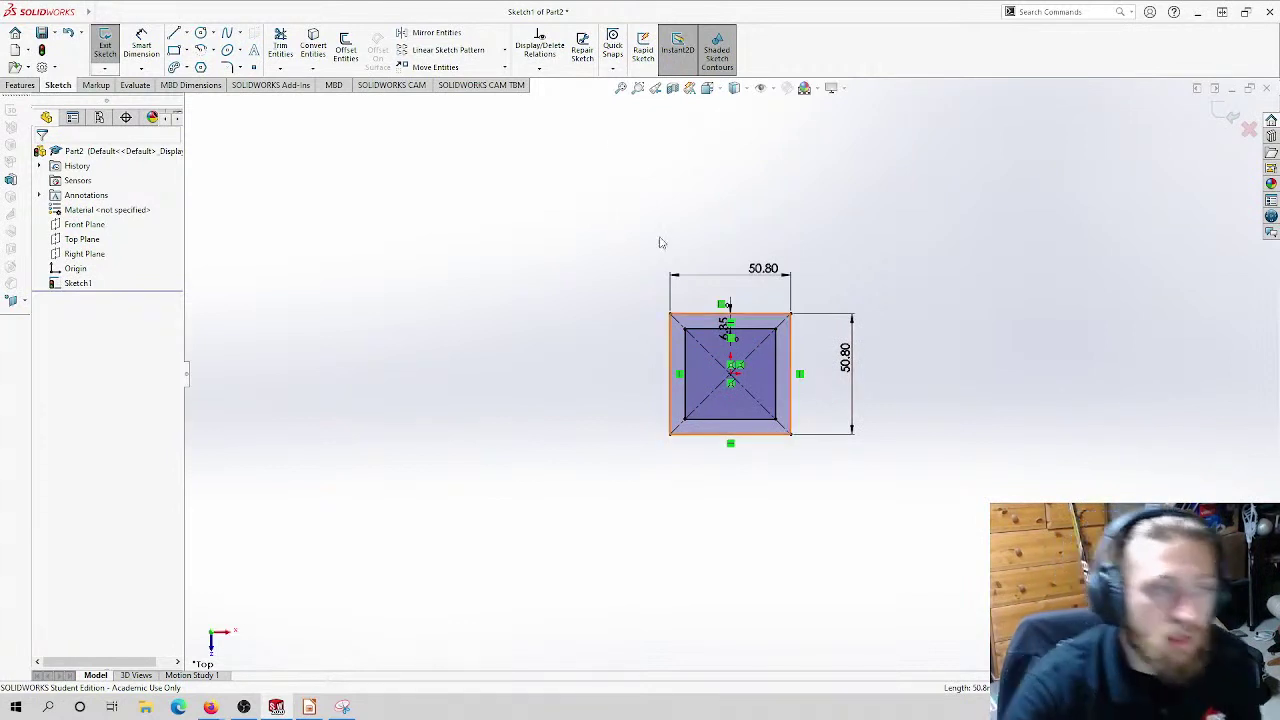
click(105, 45)
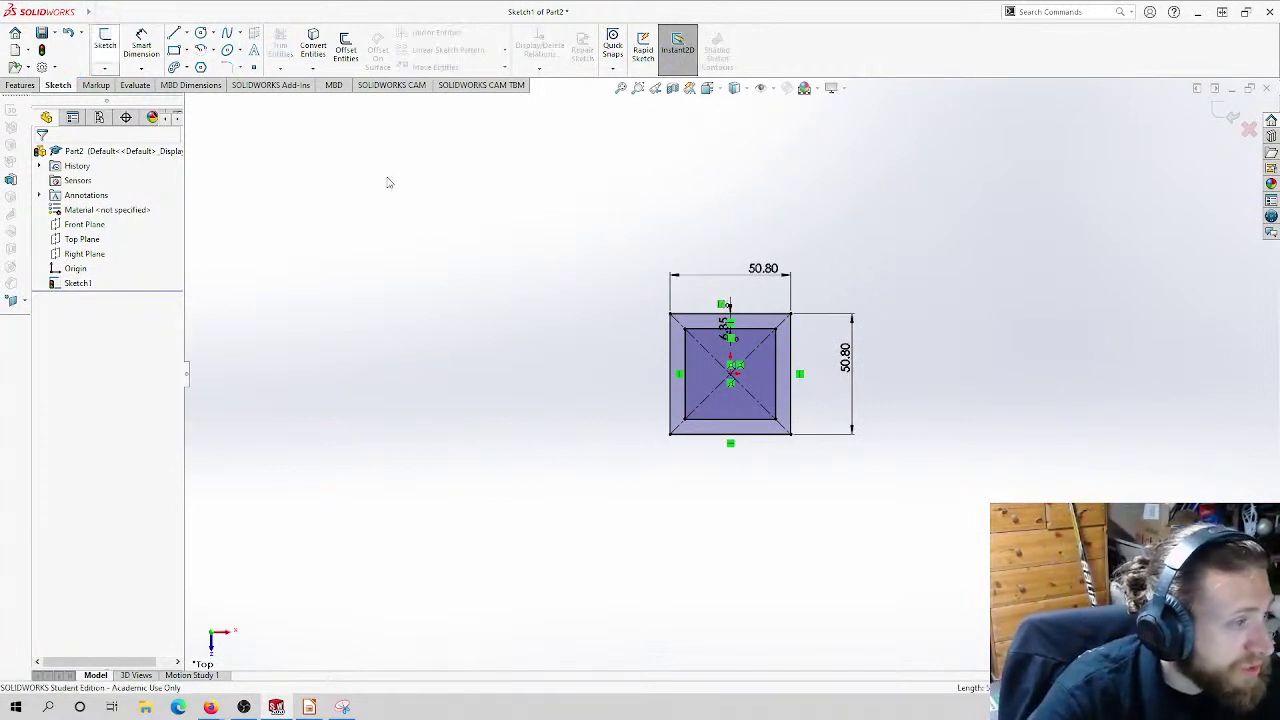
Step: Extrude the hollow square profile 6 in as a blind boss
click(16, 70)
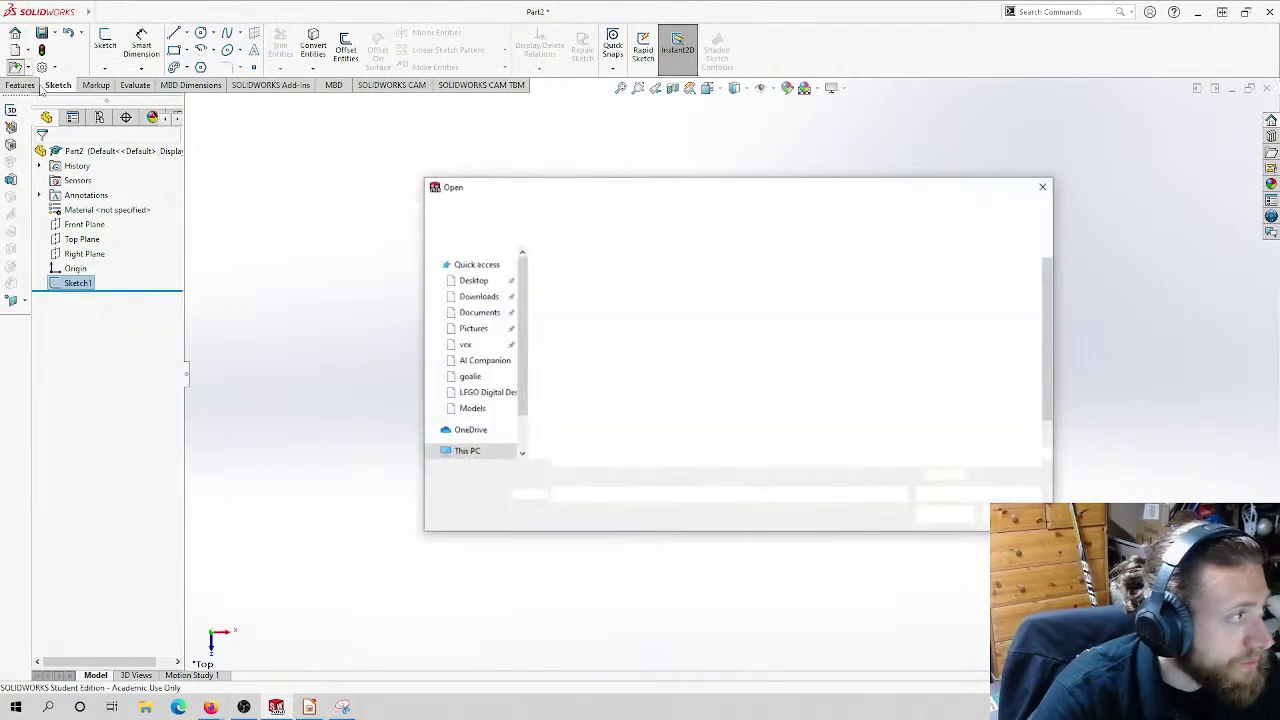
click(1043, 189)
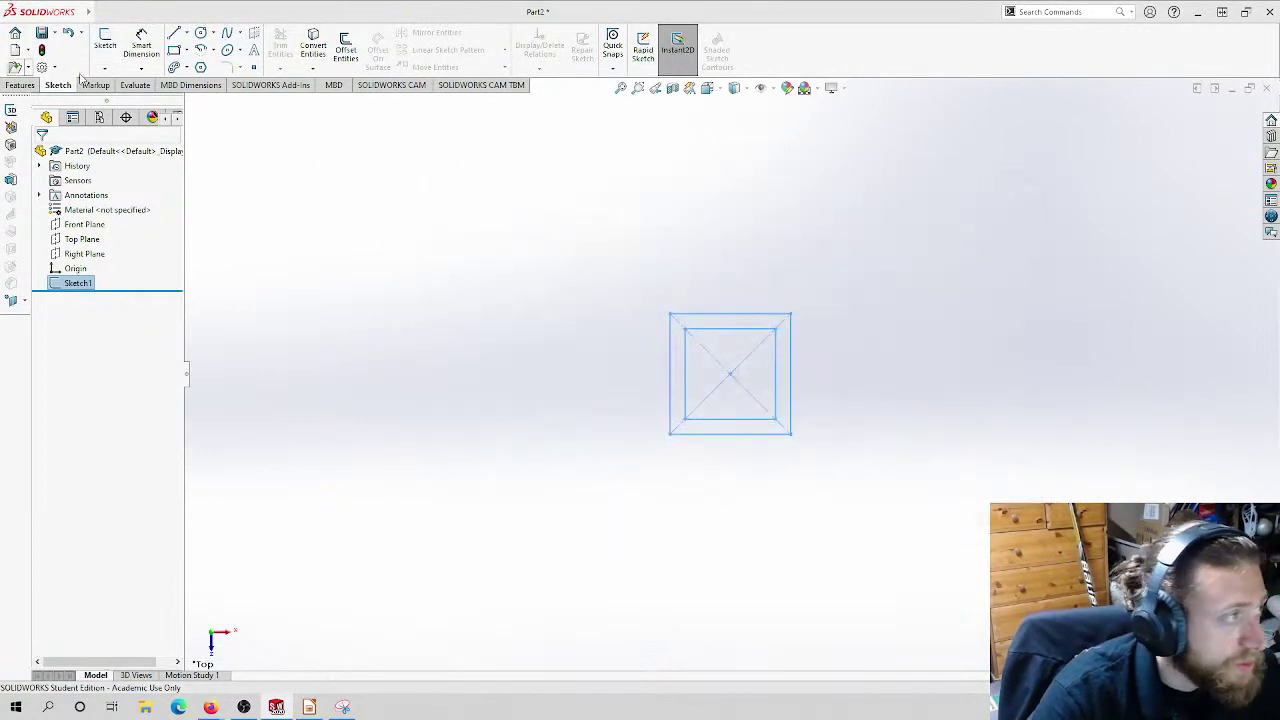
click(20, 85)
click(110, 48)
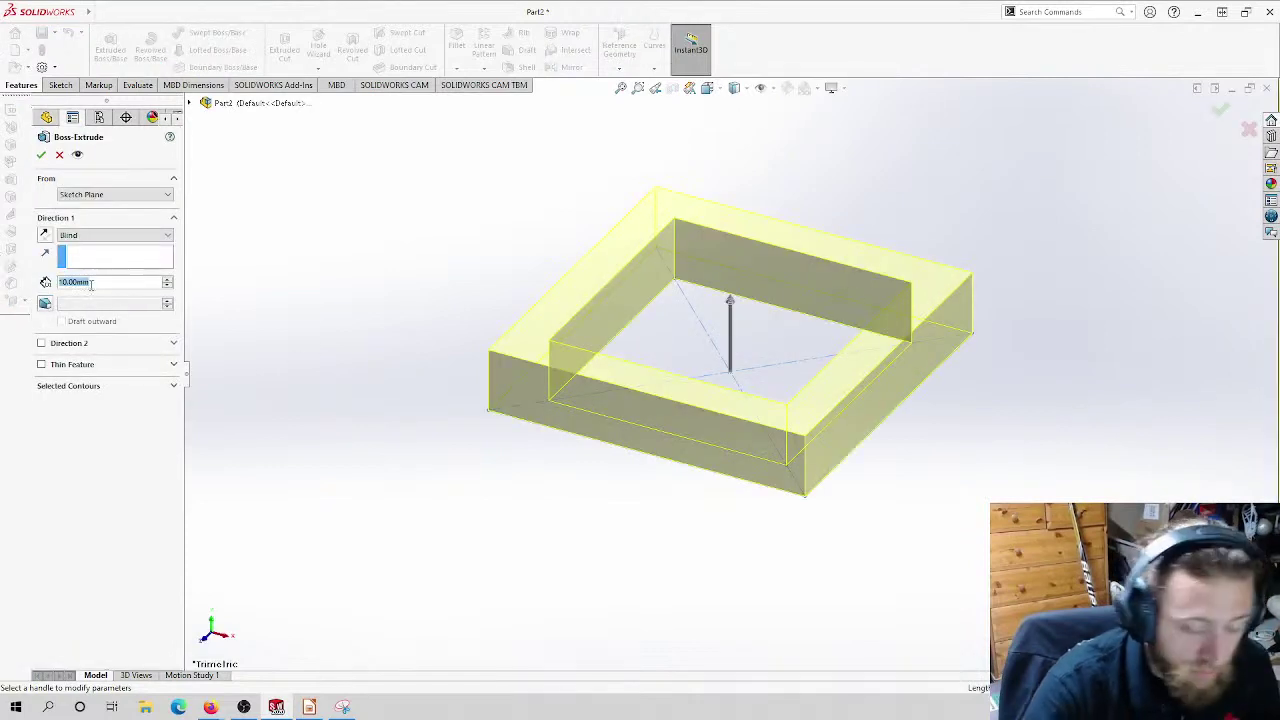
text(6in)
key(Return)
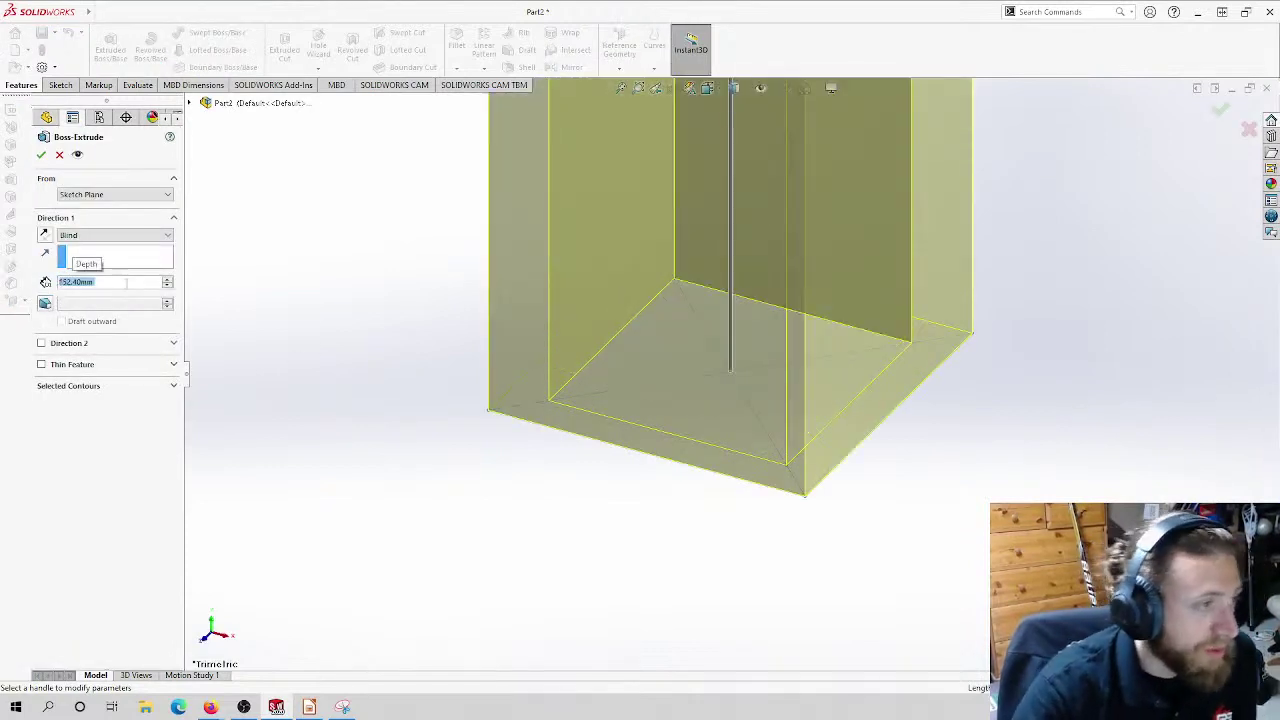
click(41, 154)
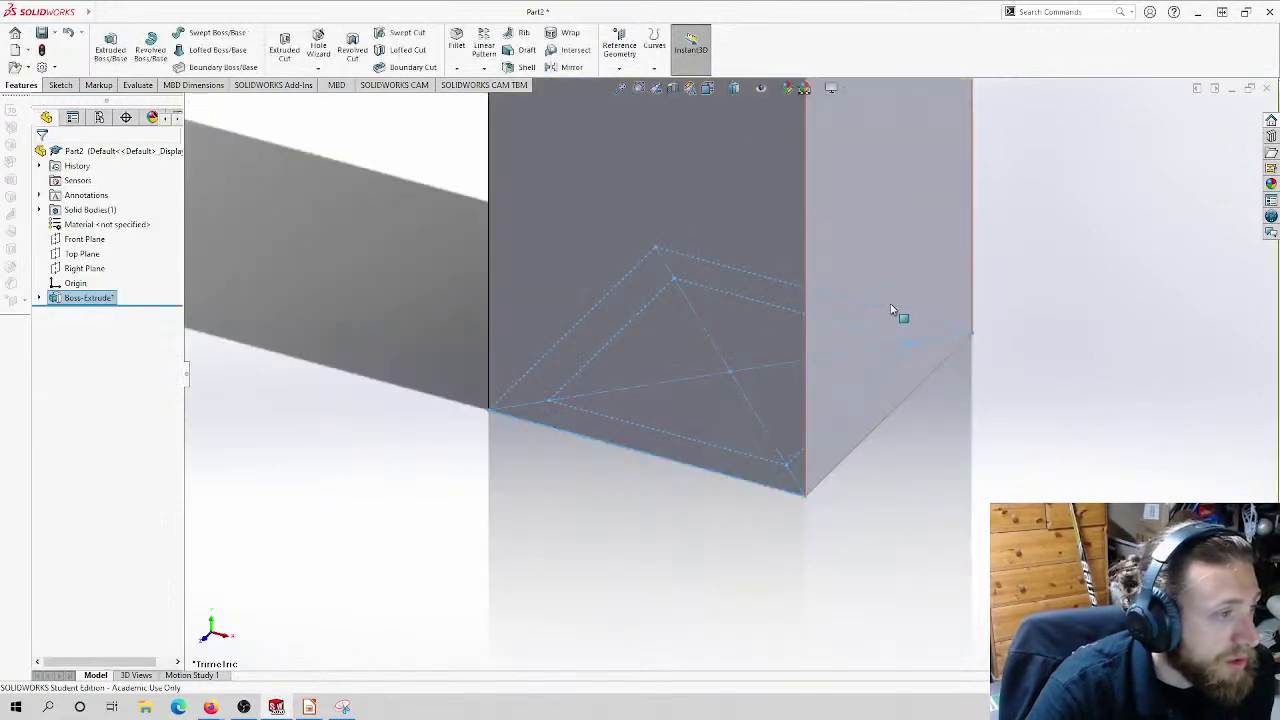
Step: Start a sketch on the tube's front face and draw a vertical centerline from the top edge's midpoint to the bottom edge's midpoint
scroll(888, 303, up, 5)
middle_drag(840, 302, 795, 222)
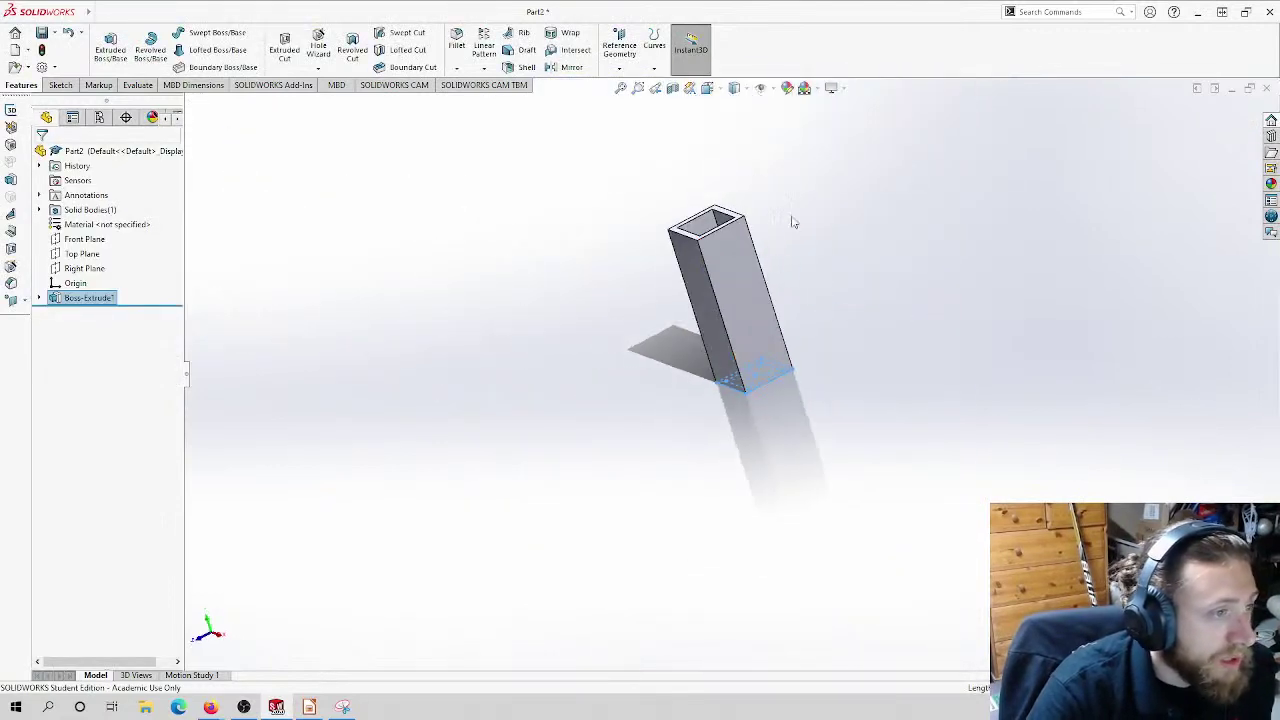
click(707, 88)
click(727, 144)
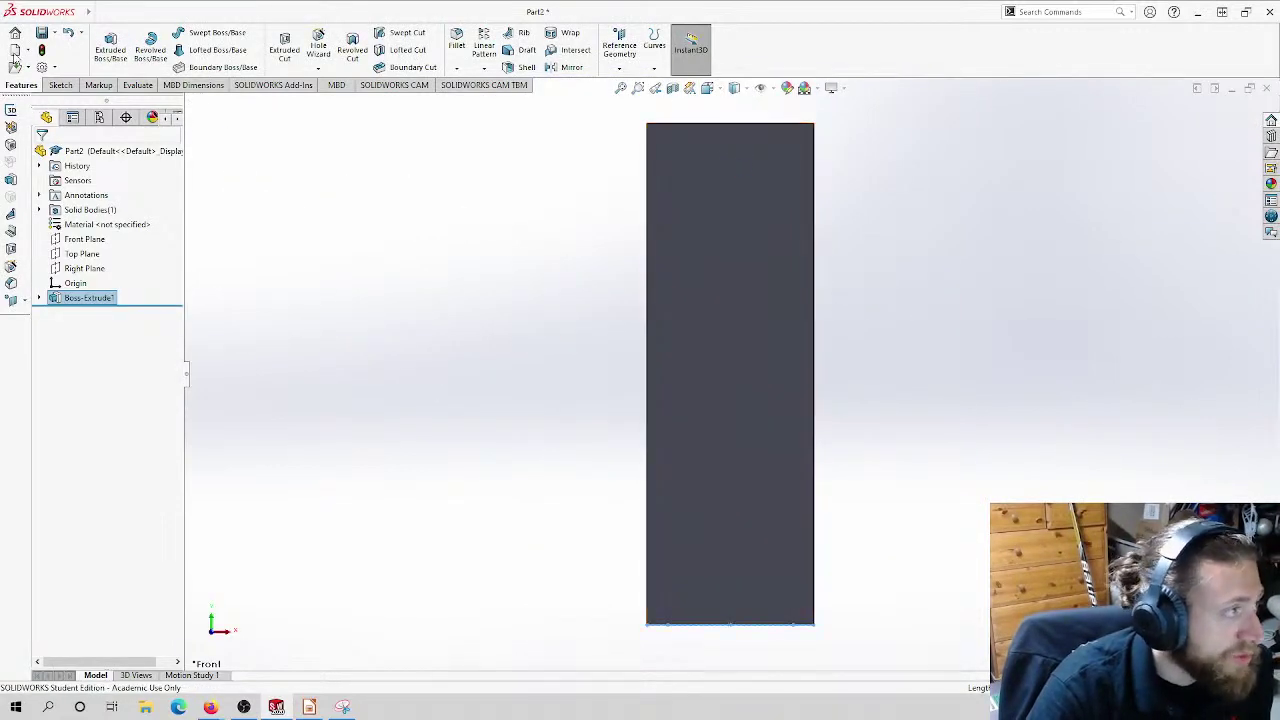
click(60, 85)
click(104, 45)
click(728, 190)
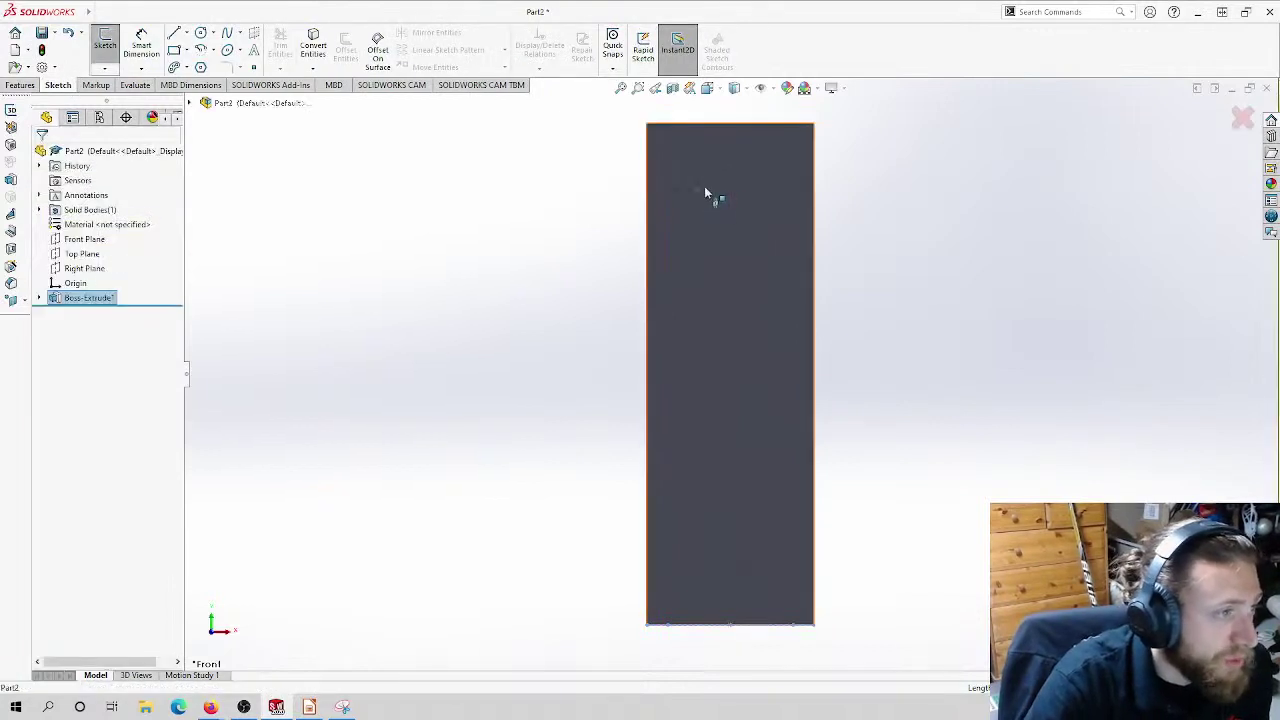
click(183, 32)
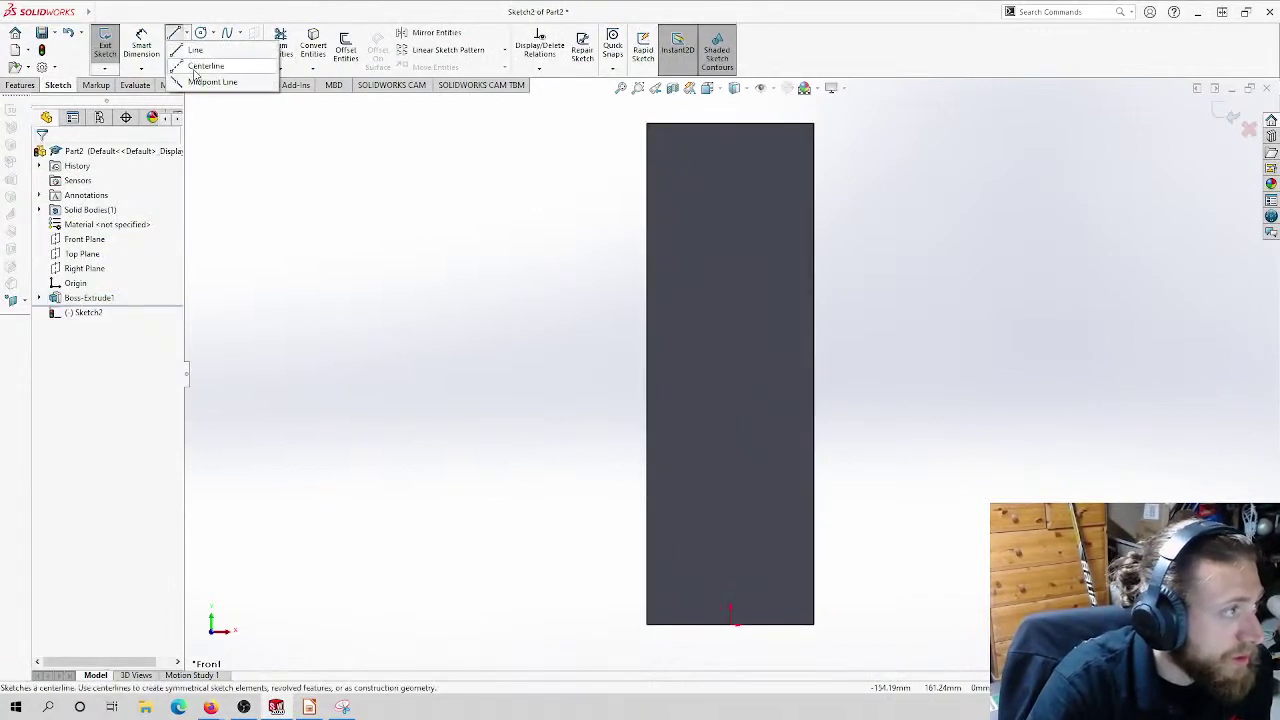
click(730, 123)
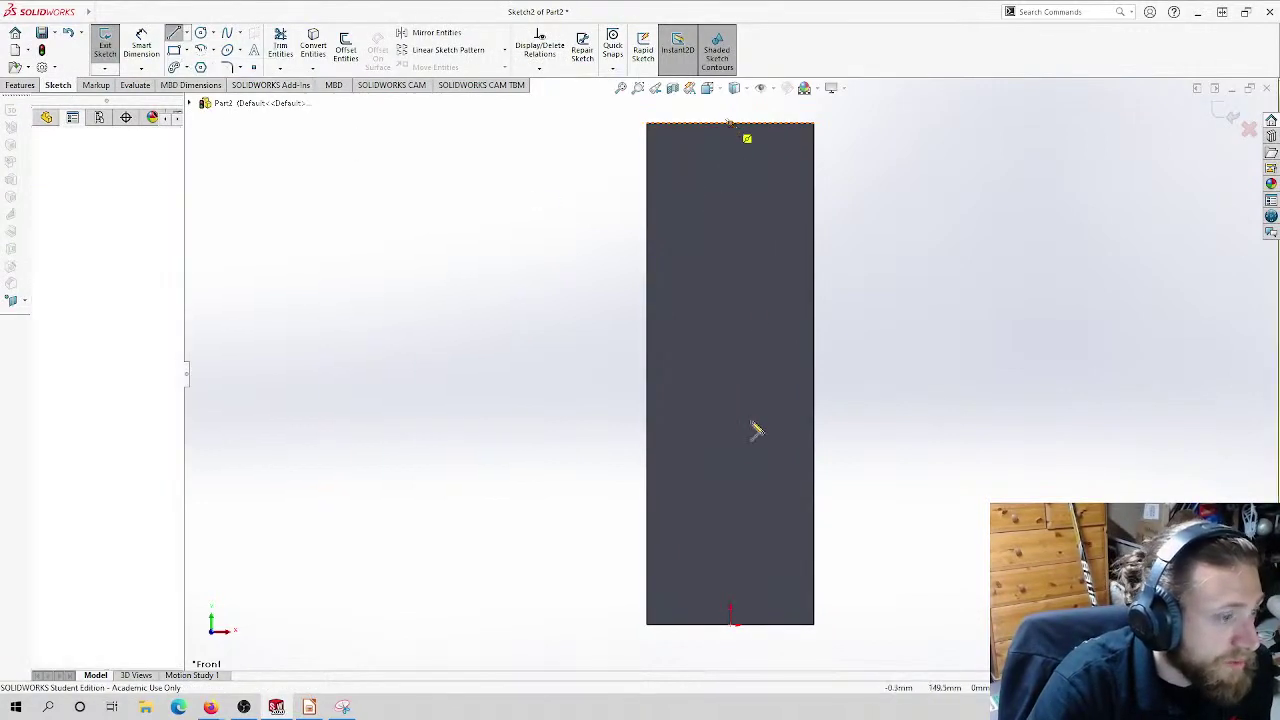
double_click(733, 628)
key(Escape)
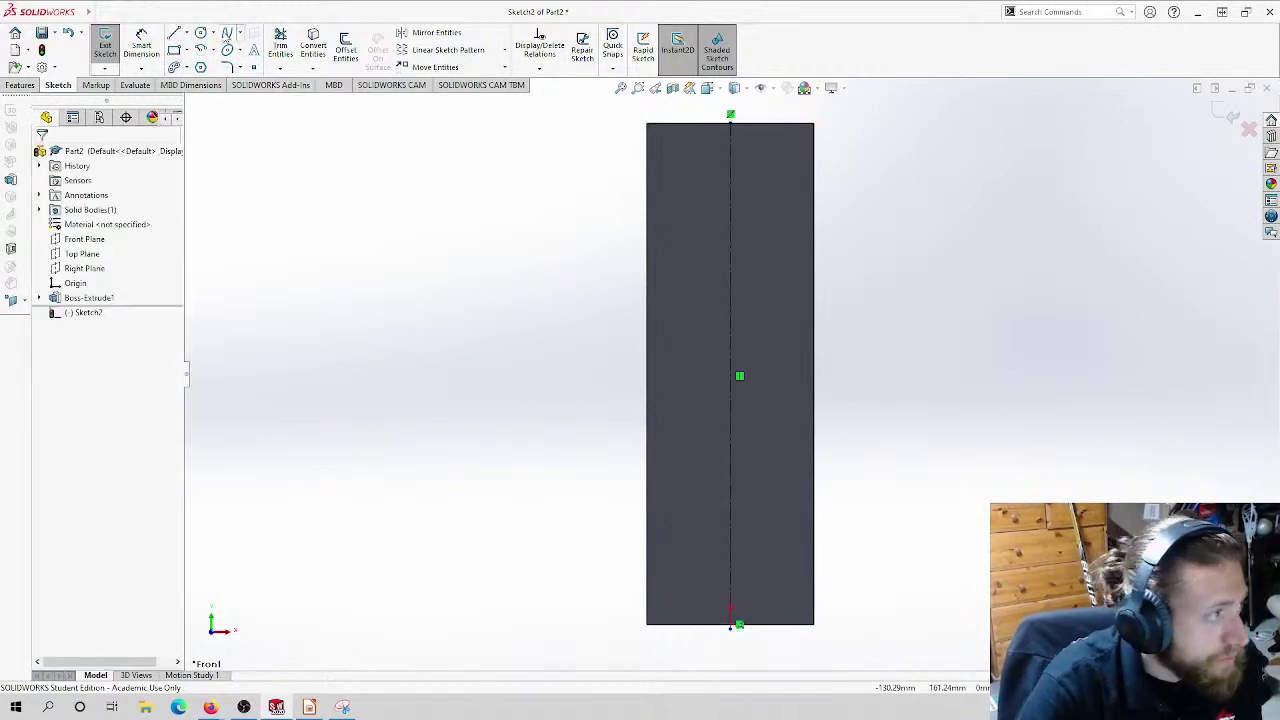
Step: Draw a circle on the centerline near the tube's top end and dimension its diameter as 6 mm
click(201, 32)
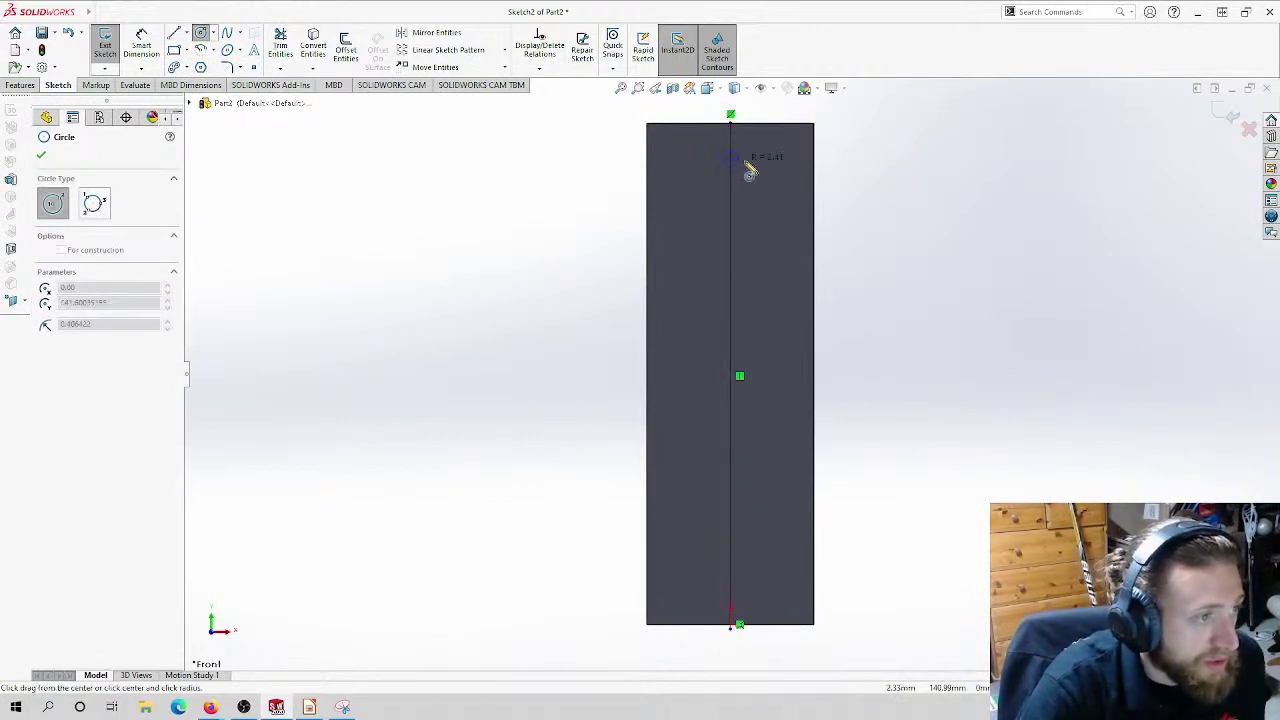
click(730, 157)
click(744, 160)
key(d)
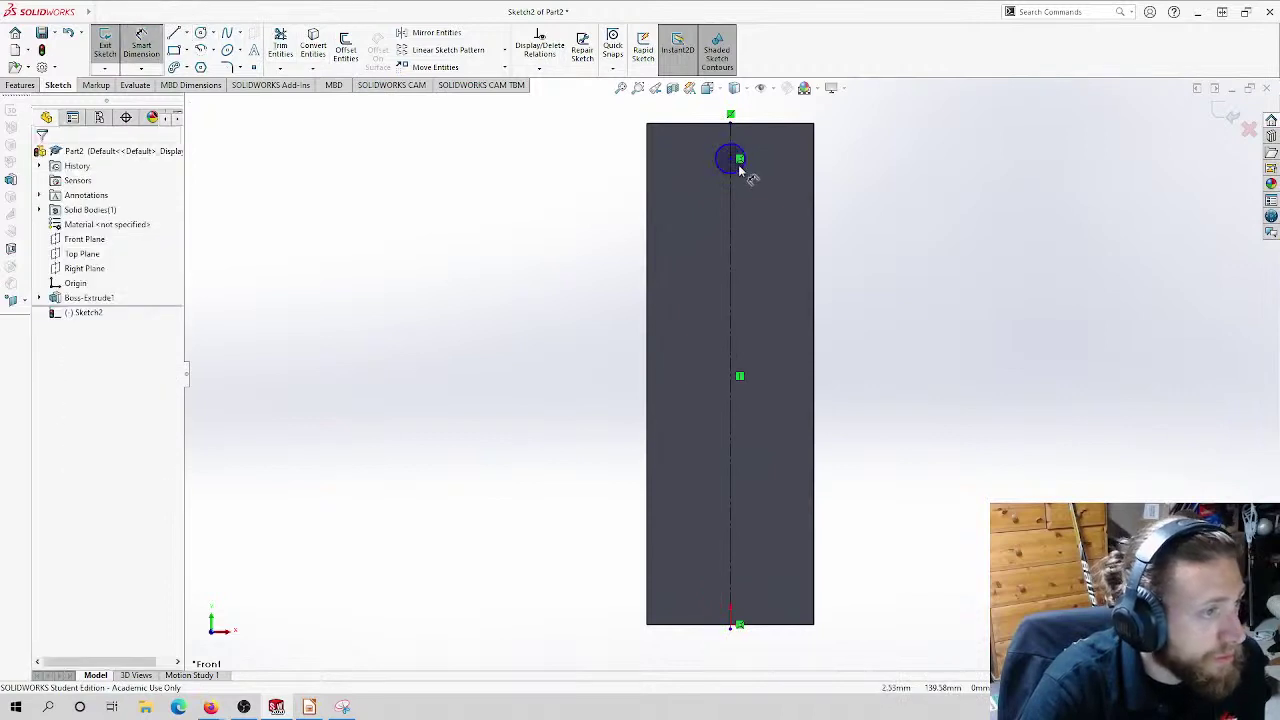
click(743, 160)
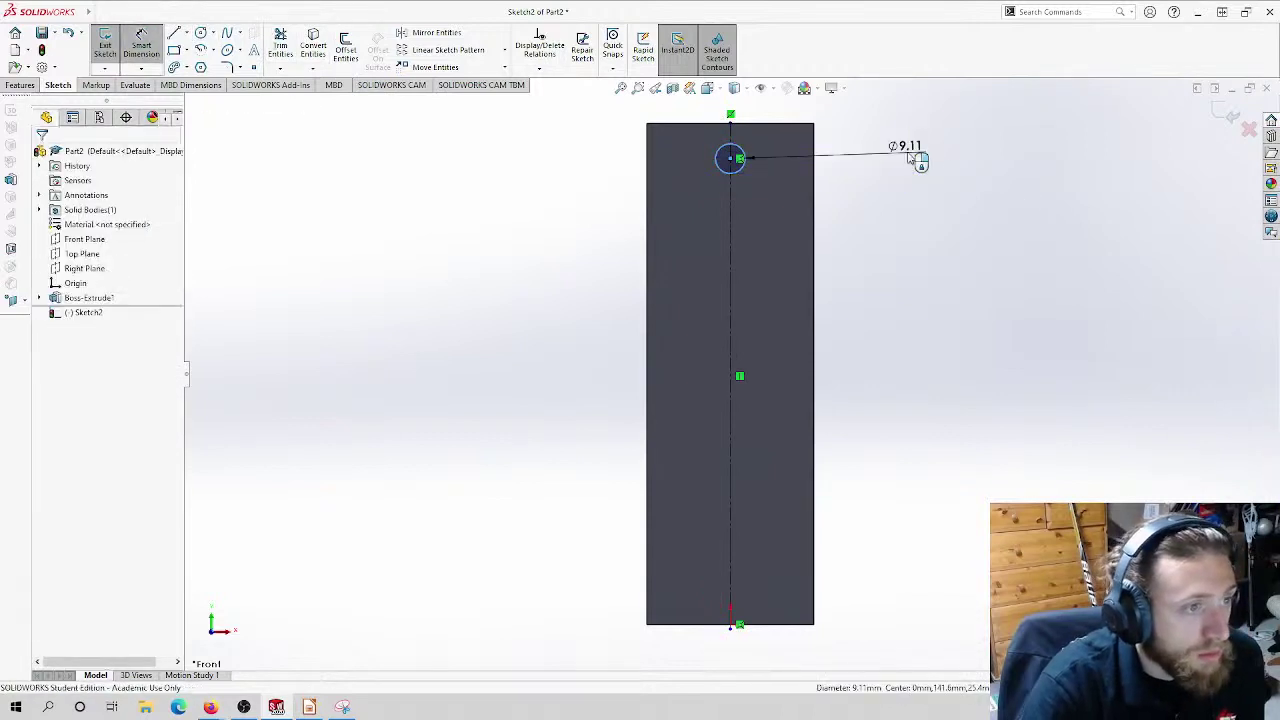
click(912, 157)
text(6)
key(Return)
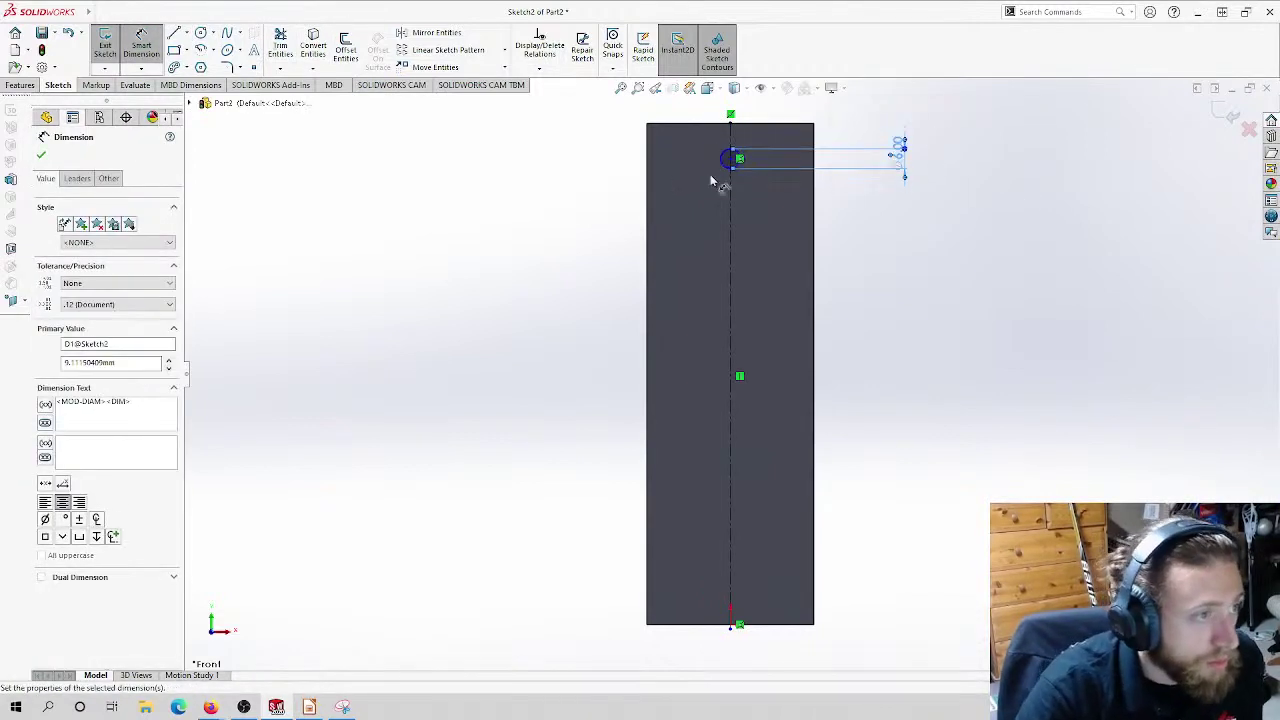
Step: Dimension the circle's center 20 mm below the tube's top edge
click(730, 158)
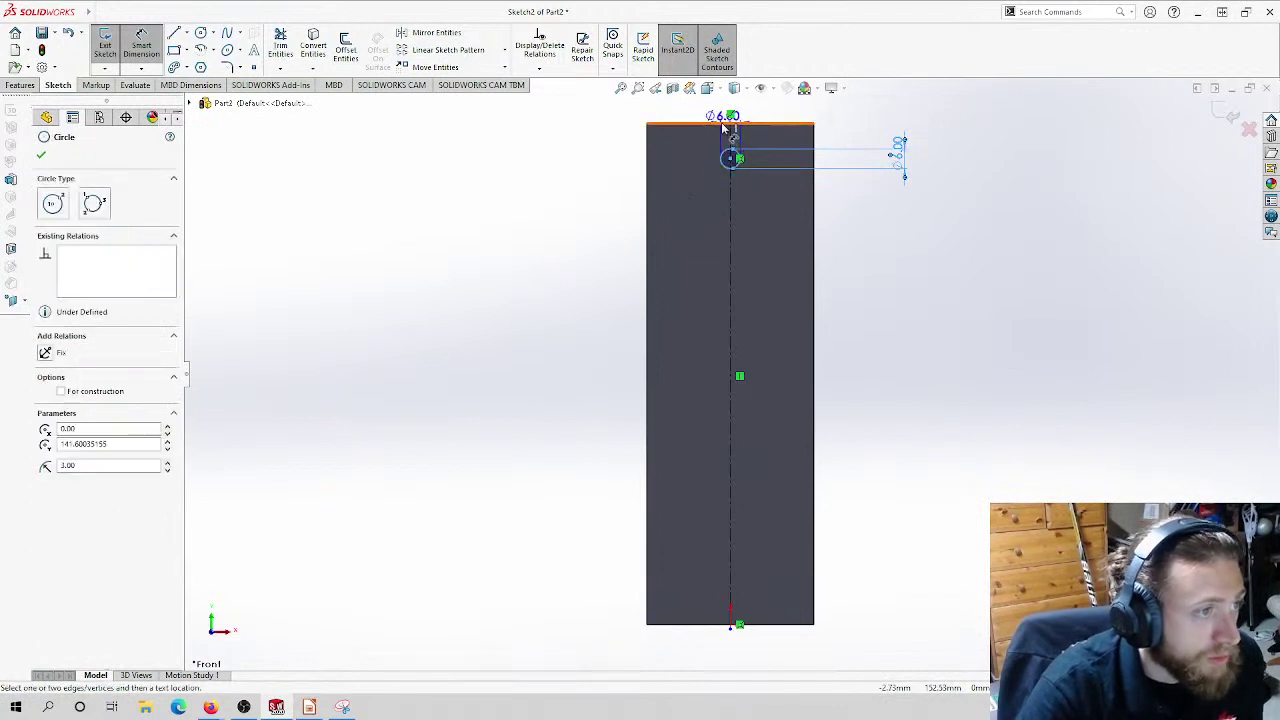
click(731, 124)
click(601, 140)
text(20)
key(Return)
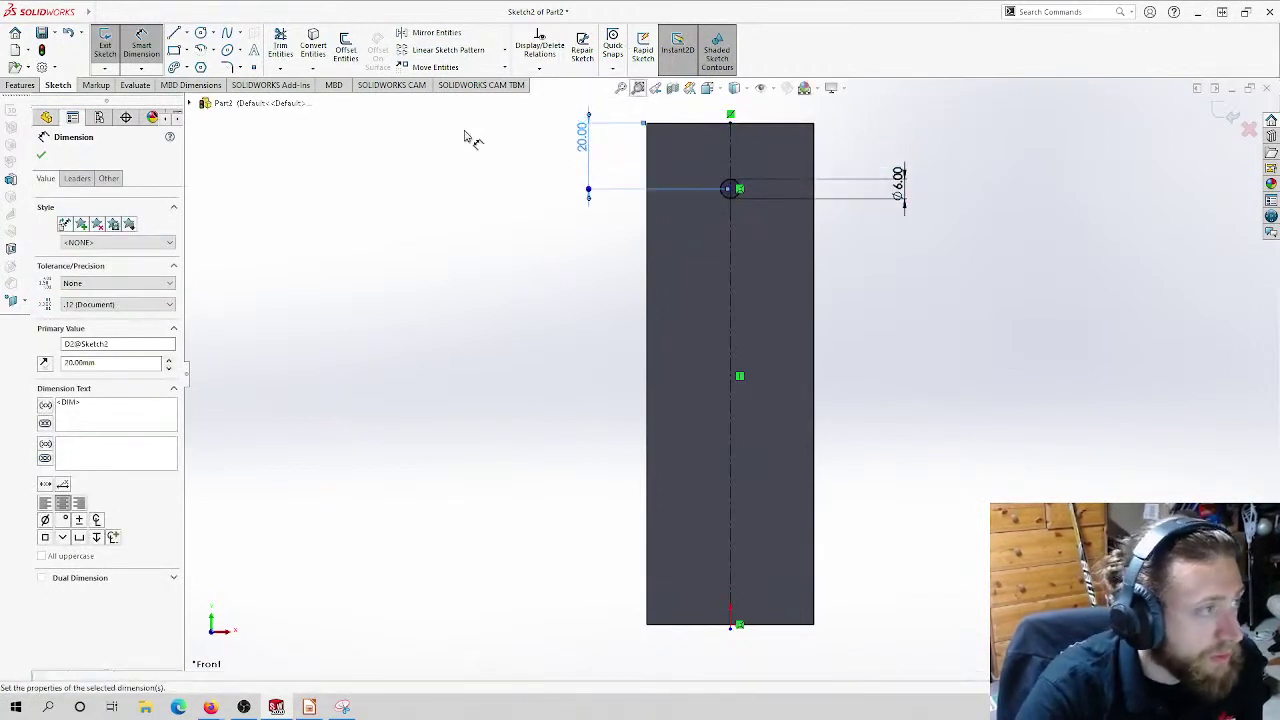
Step: Pattern the circle linearly down the centerline along the Y-axis with 3 instances at 30 mm spacing
click(442, 50)
click(738, 189)
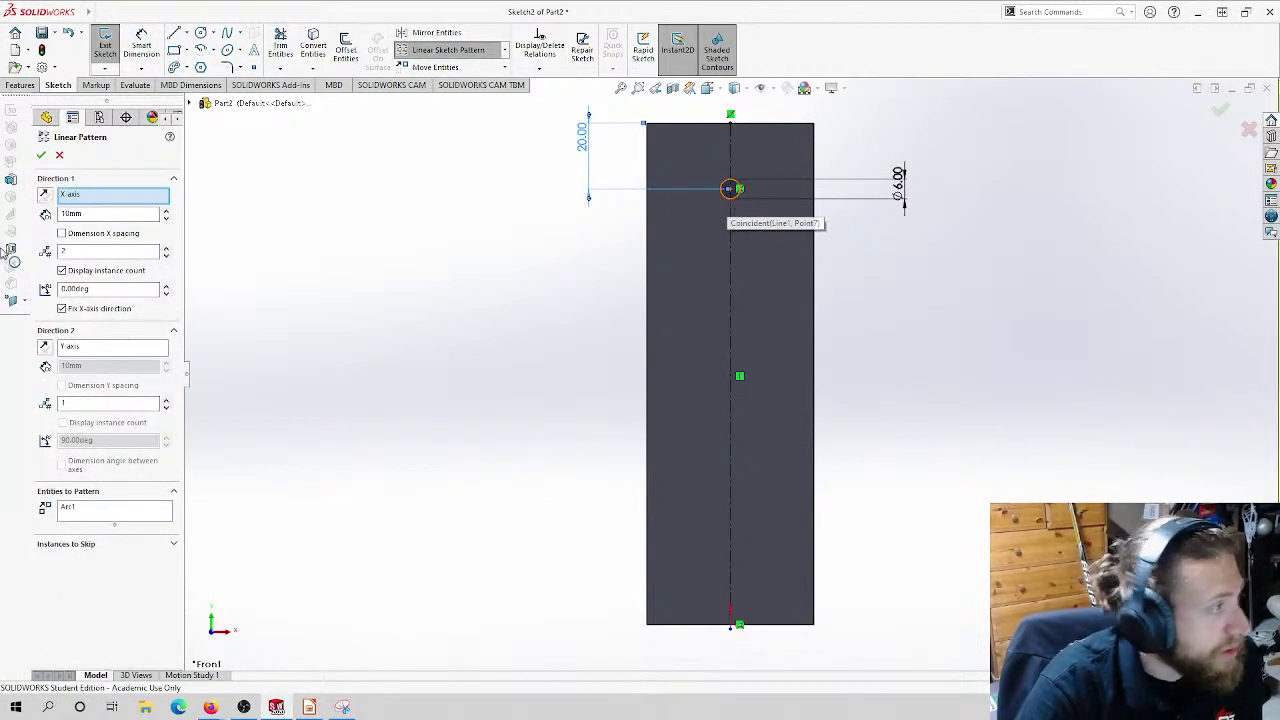
click(166, 256)
click(166, 401)
click(166, 401)
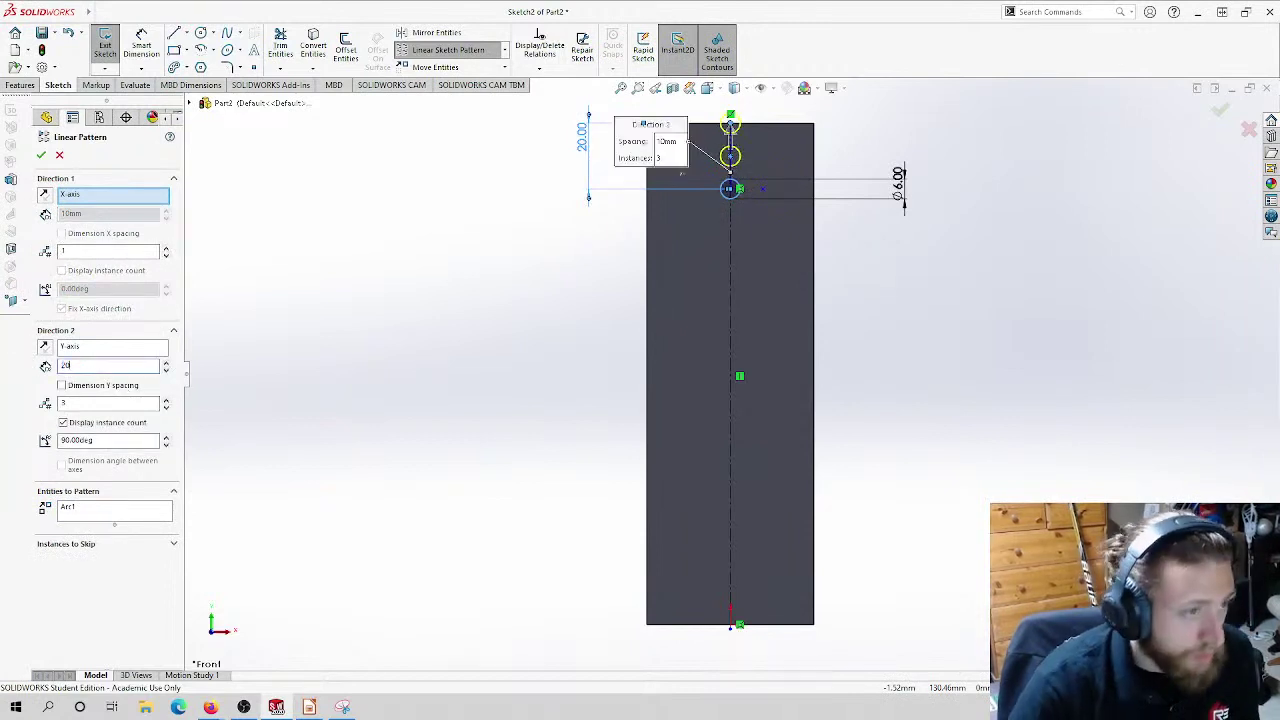
click(43, 349)
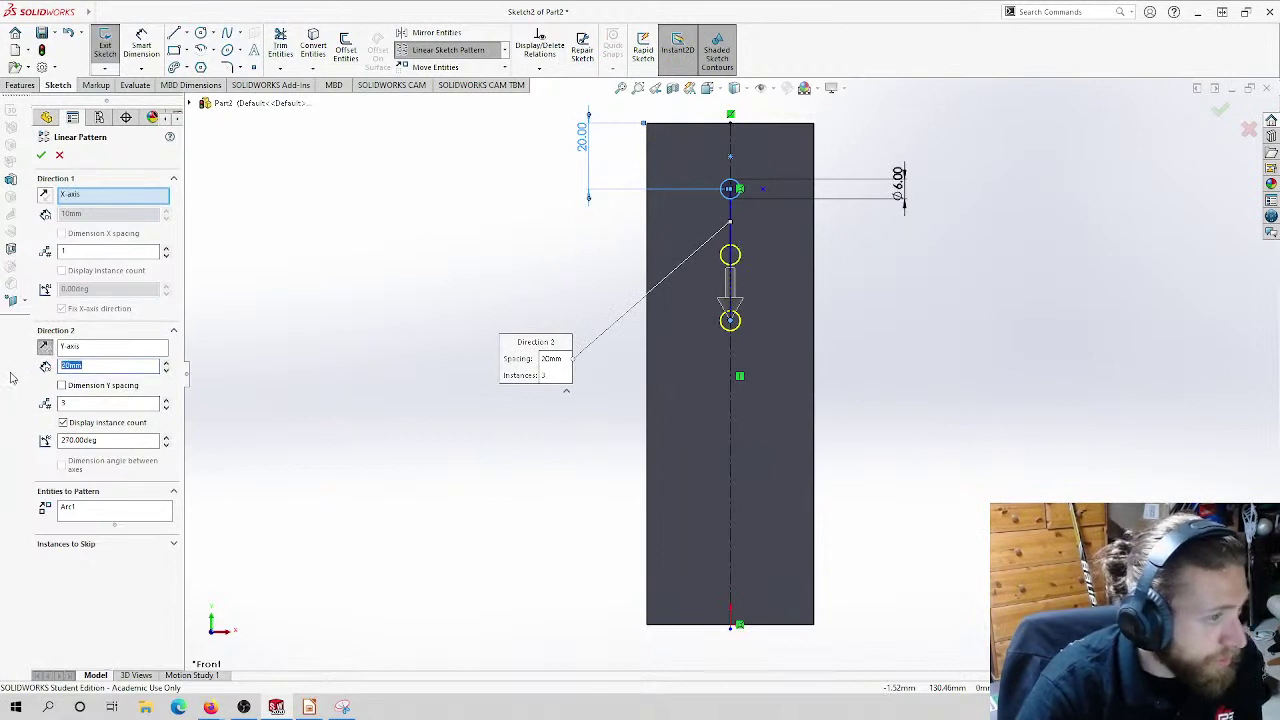
text(30)
key(Return)
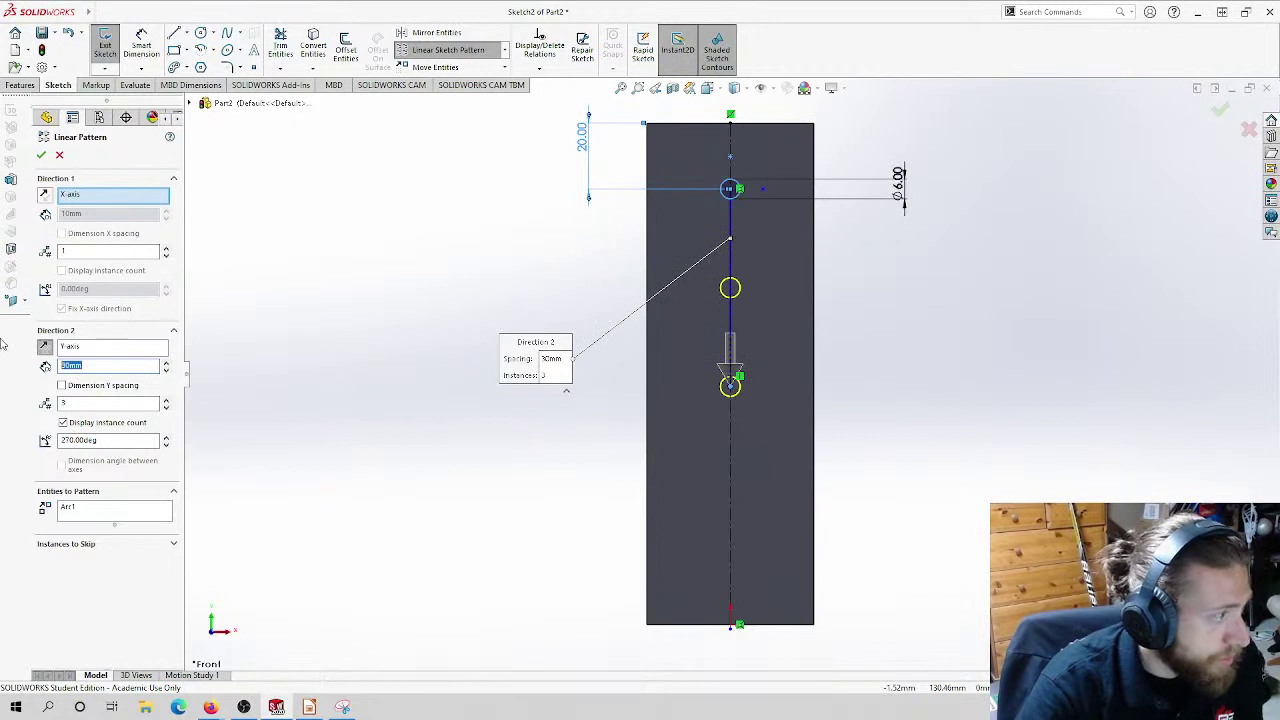
key(Return)
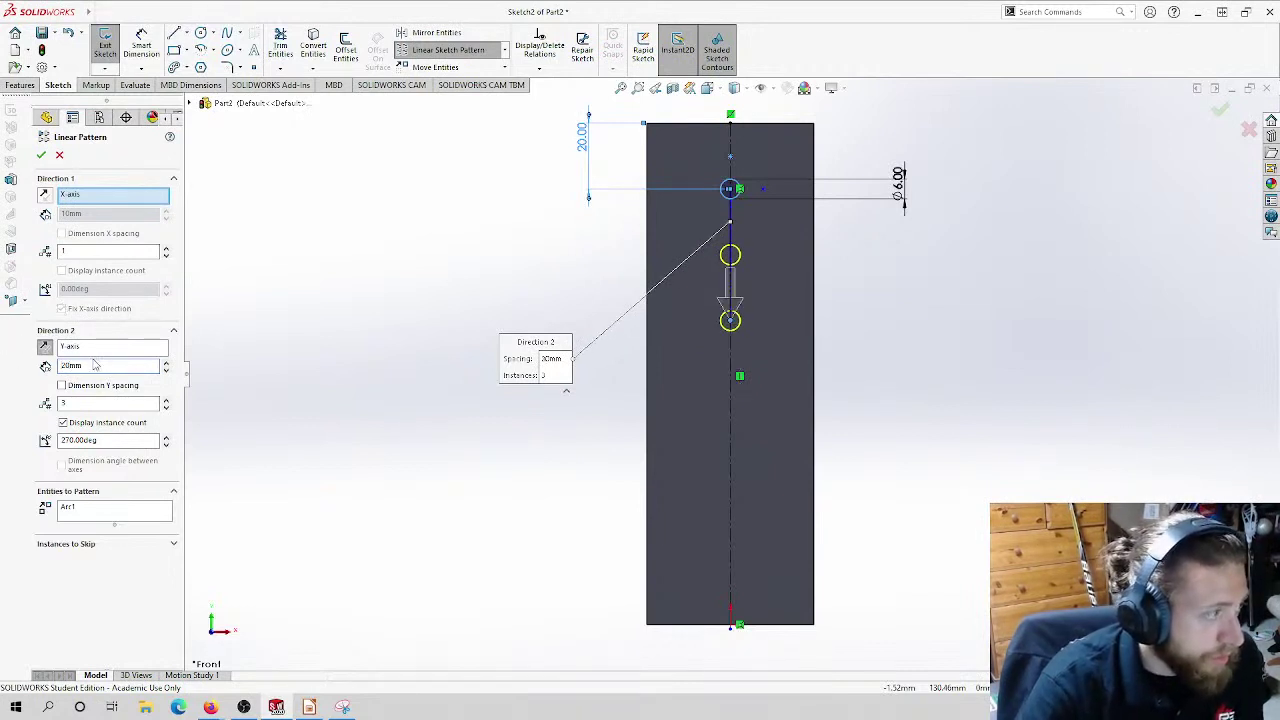
key(Return)
key(Return)
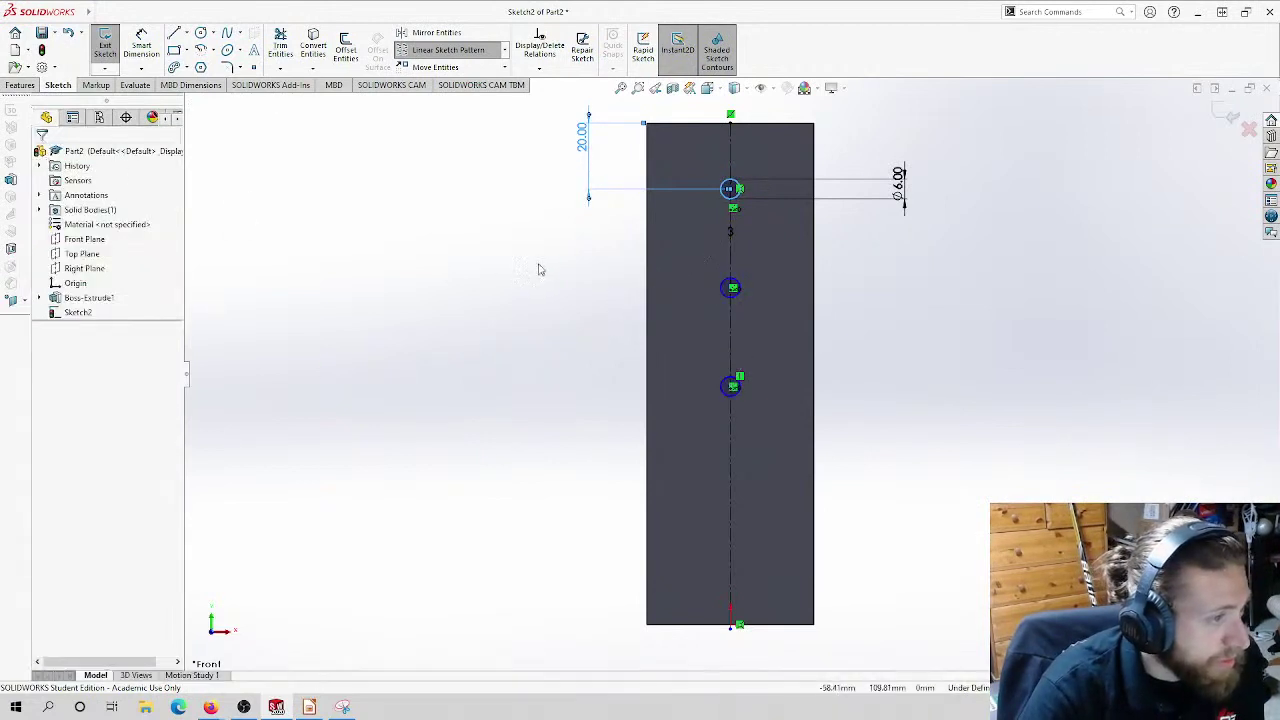
Step: Exit the sketch and cut the three 6 mm circles through the whole tube with Through All
click(105, 45)
click(30, 86)
click(284, 45)
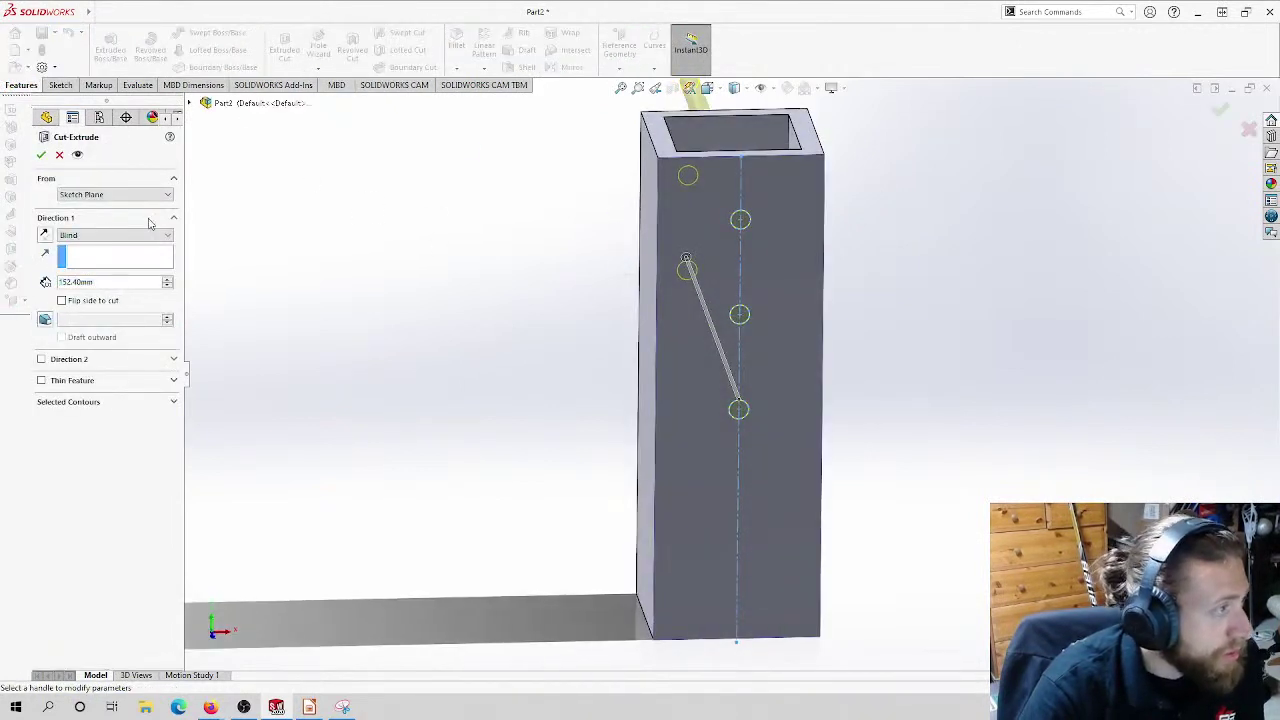
click(87, 233)
click(80, 256)
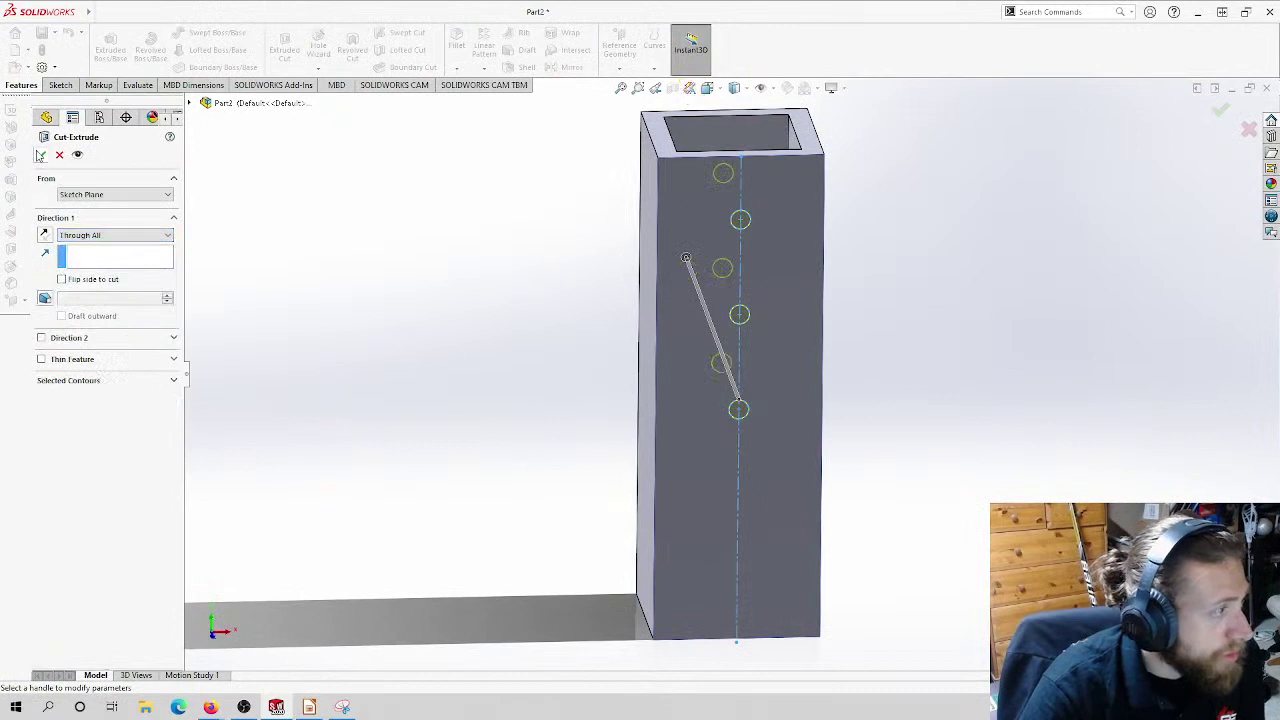
key(Return)
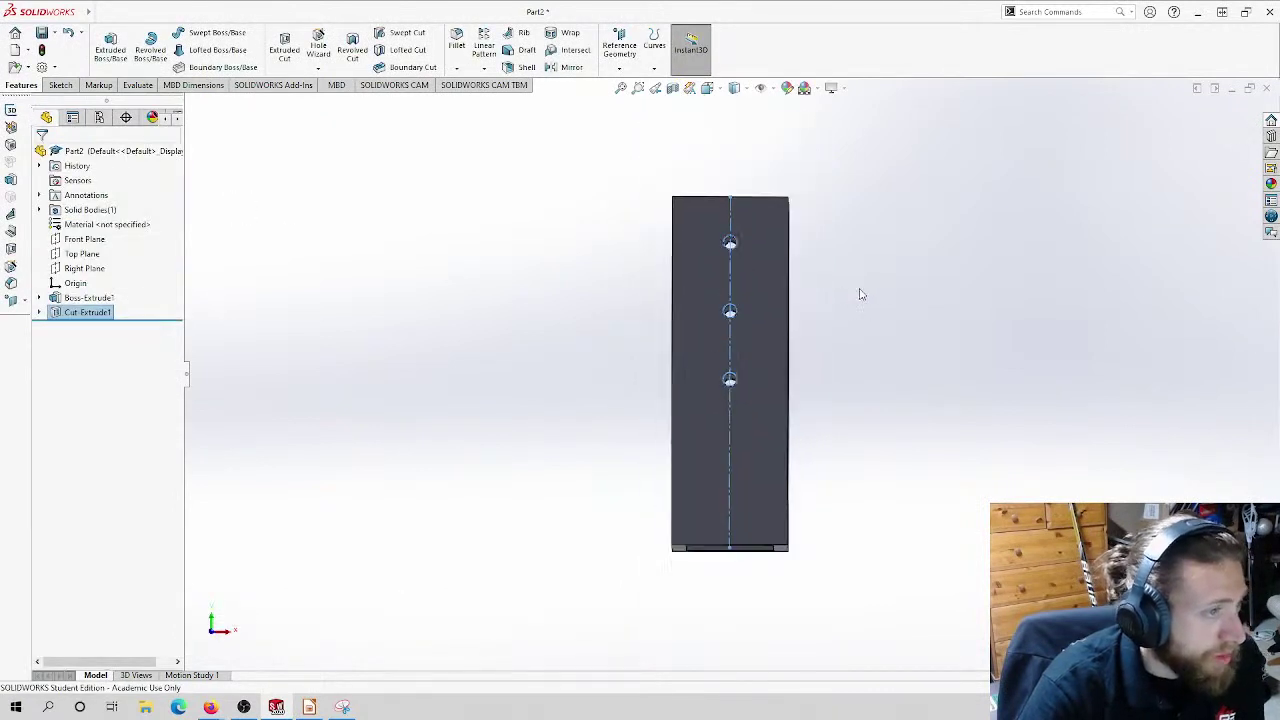
Step: Edit the tube's boss extrusion and set its blind depth to 8 in
click(88, 298)
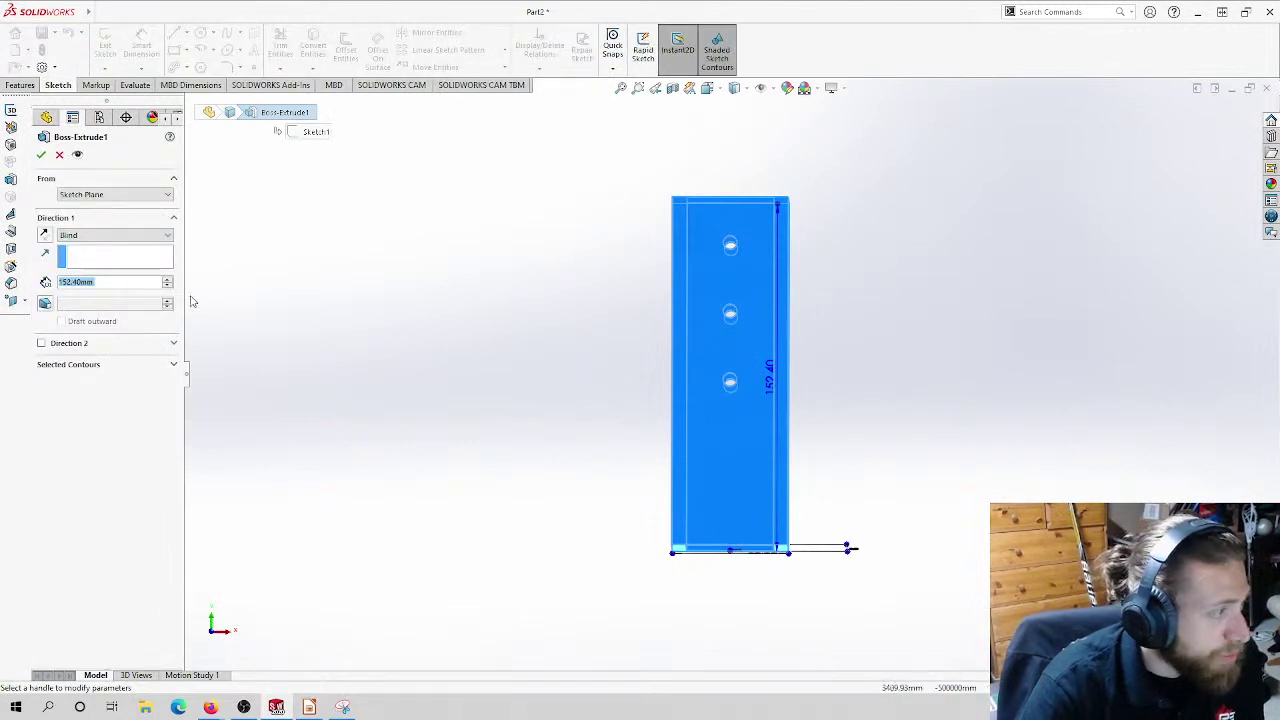
text(8)
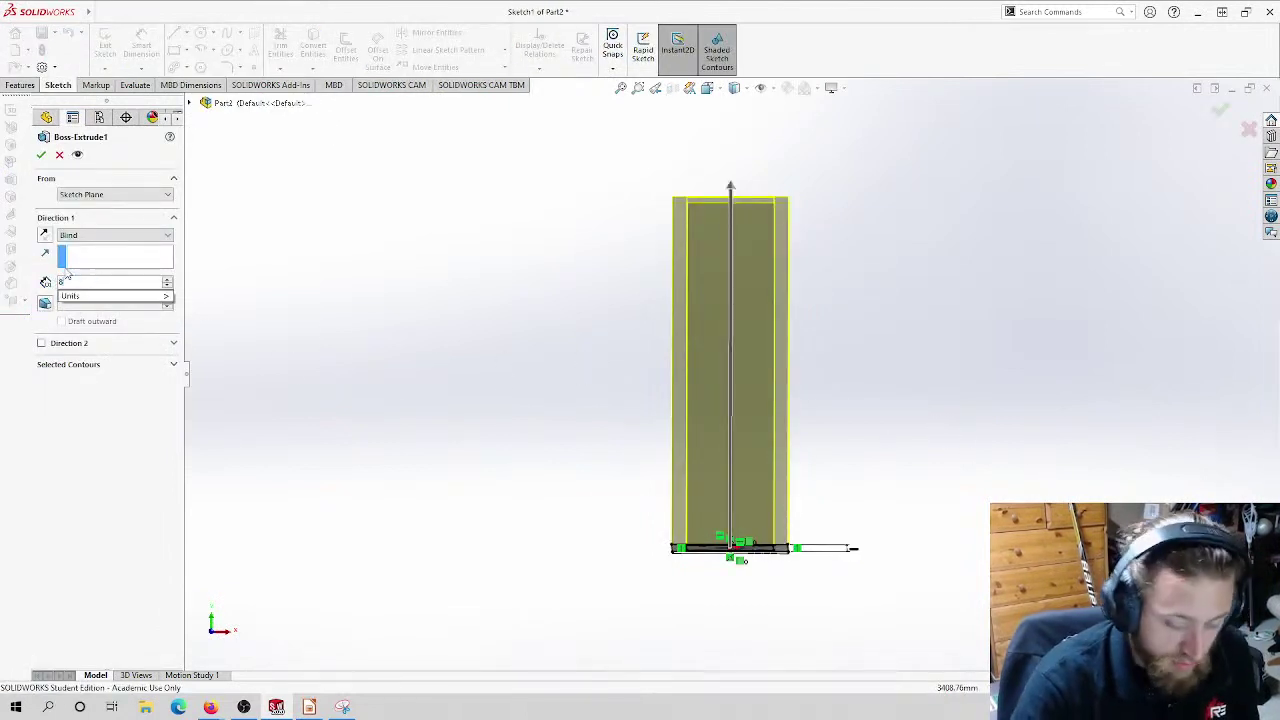
text(in)
key(Return)
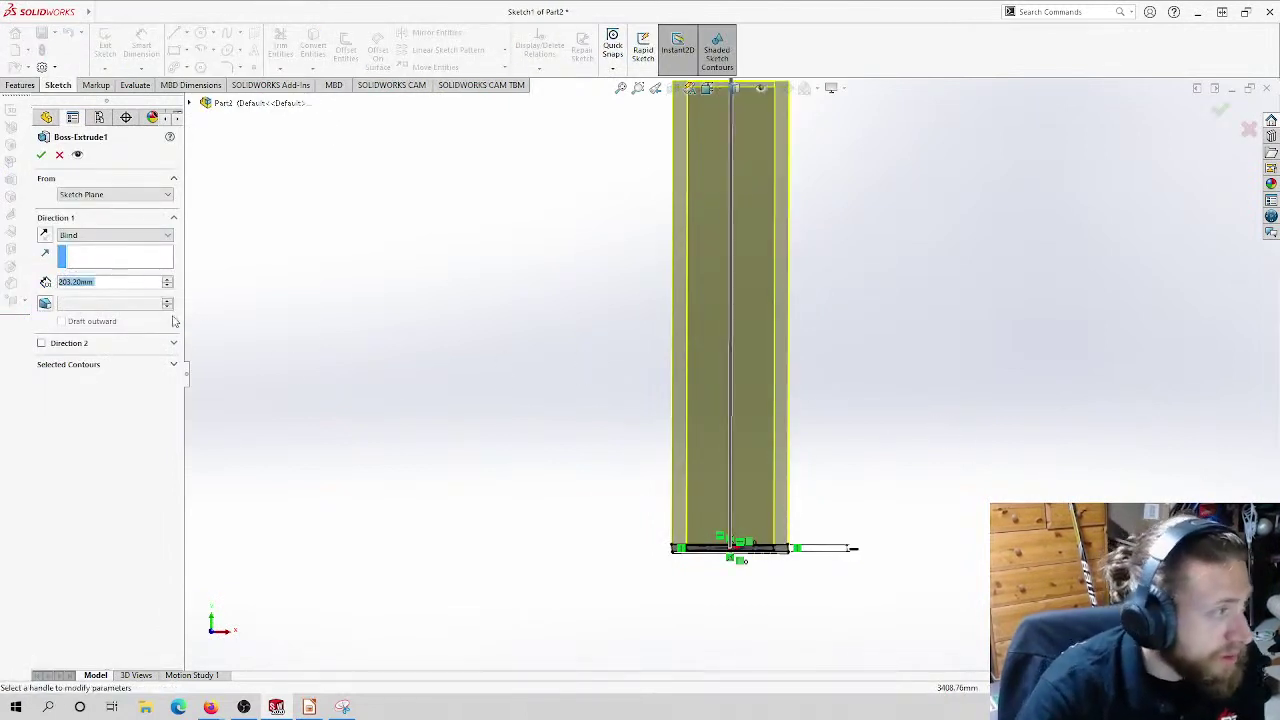
click(41, 154)
middle_drag(679, 335, 686, 206)
scroll(800, 334, up, 3)
click(708, 88)
click(727, 144)
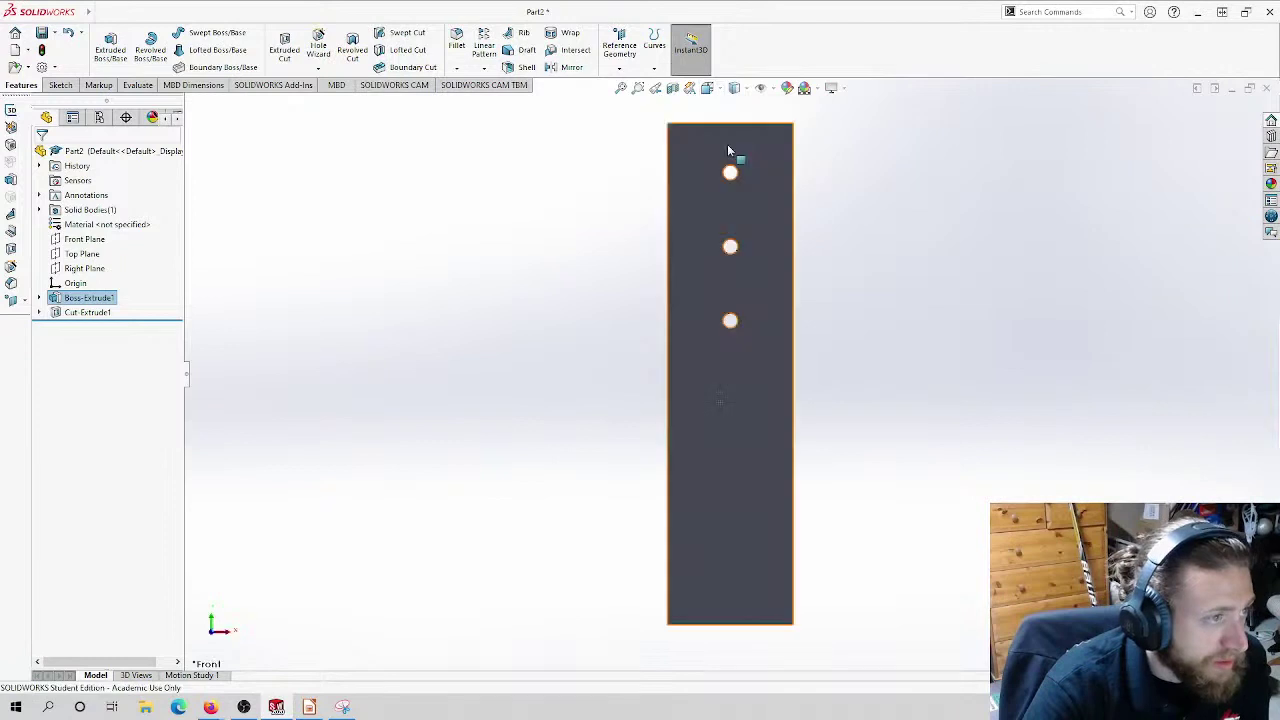
Step: Sketch on the tube's left side face and draw a vertical centerline from the origin to the top edge's midpoint
click(708, 88)
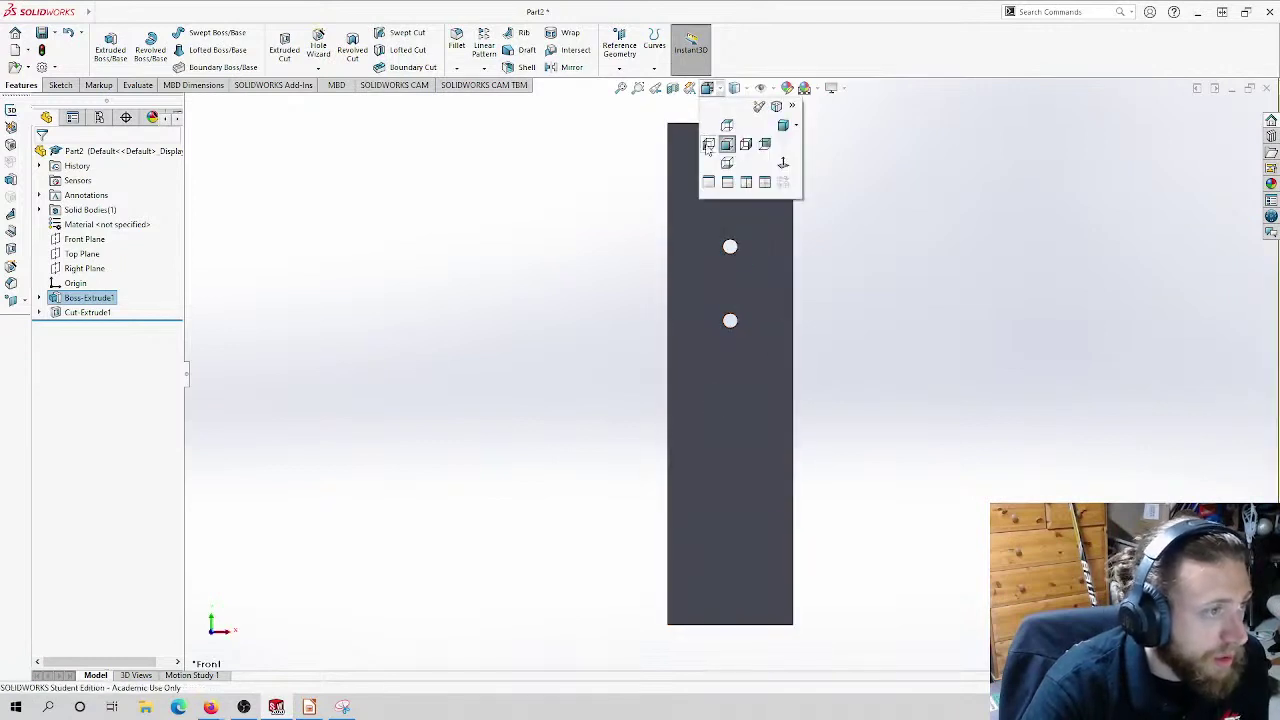
click(750, 144)
click(60, 85)
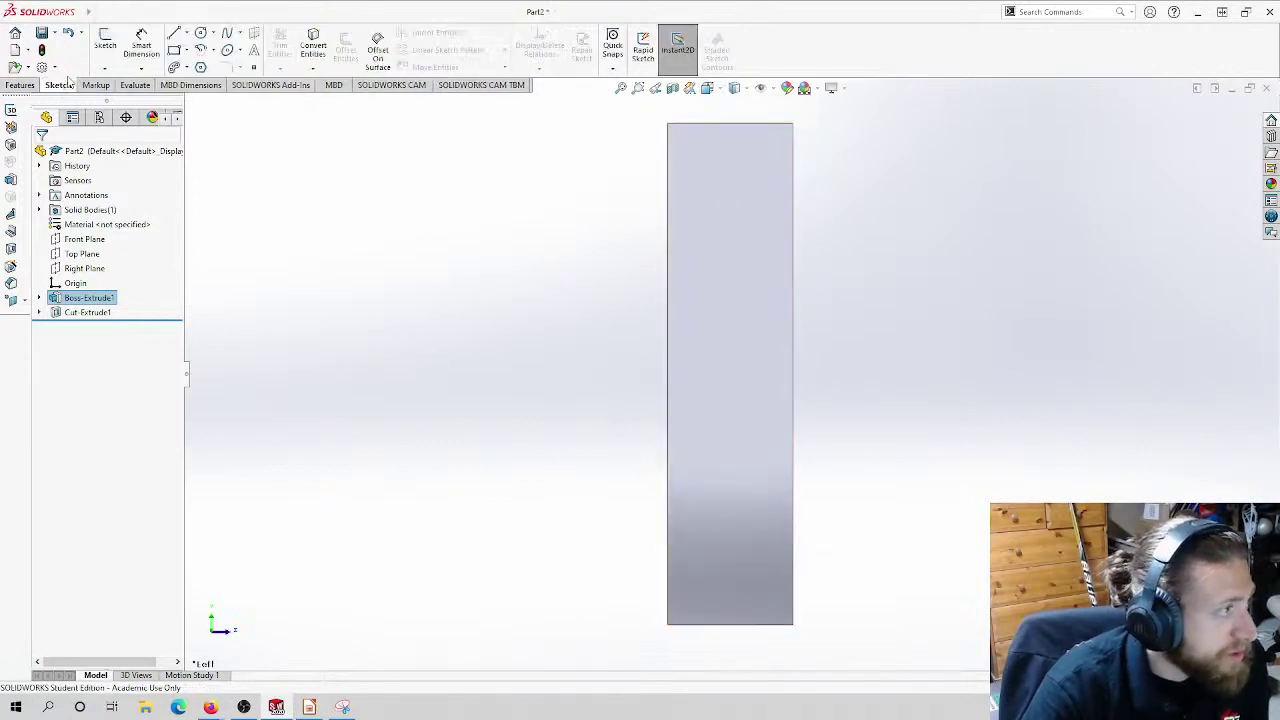
click(105, 45)
click(740, 409)
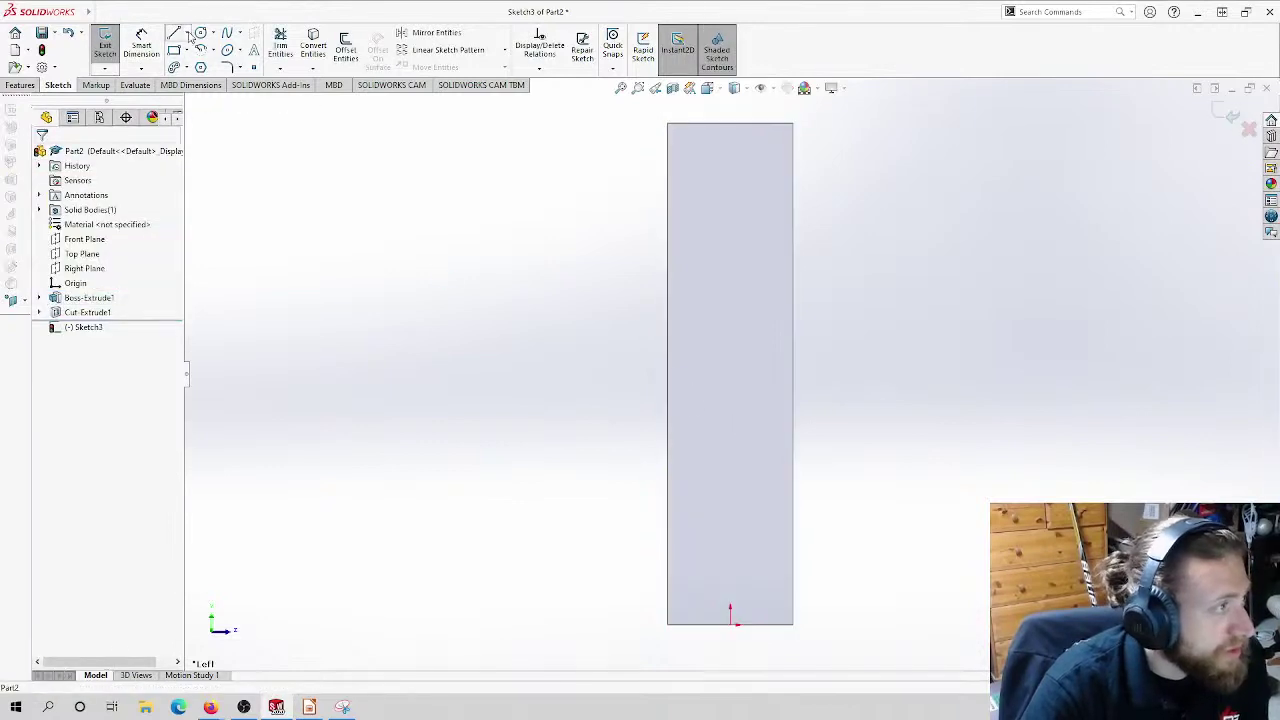
click(187, 35)
click(205, 65)
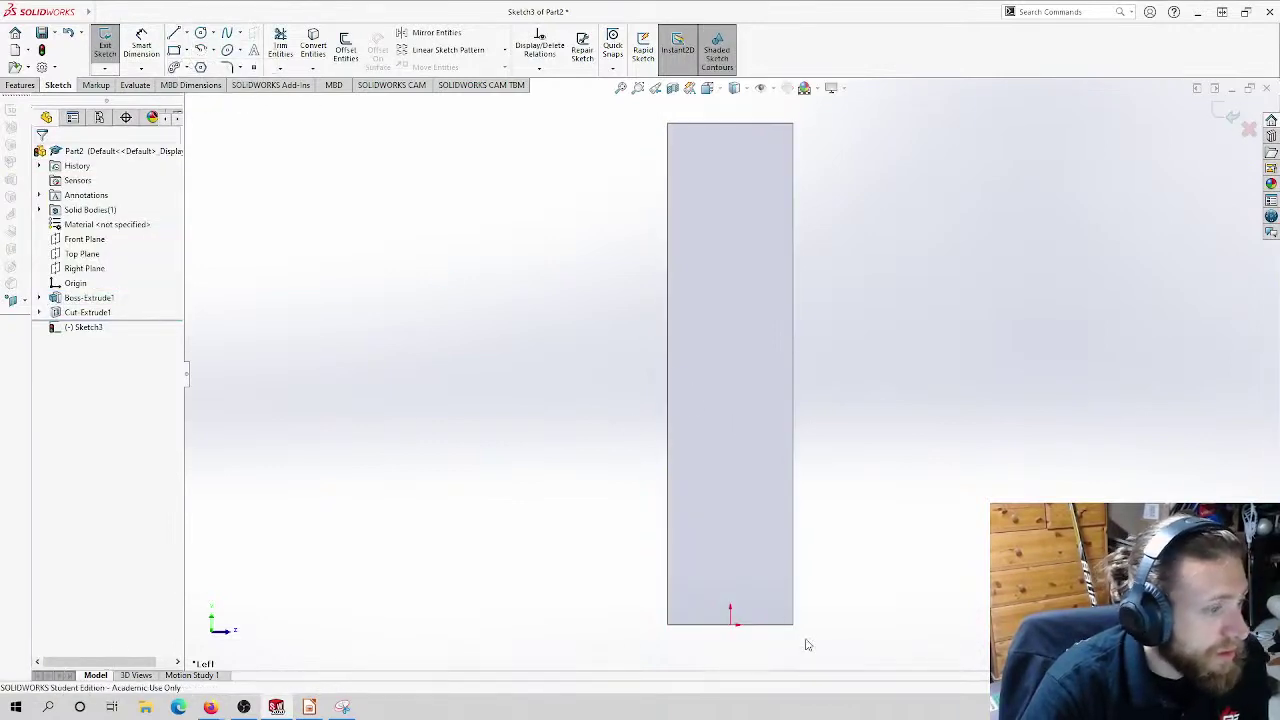
click(731, 625)
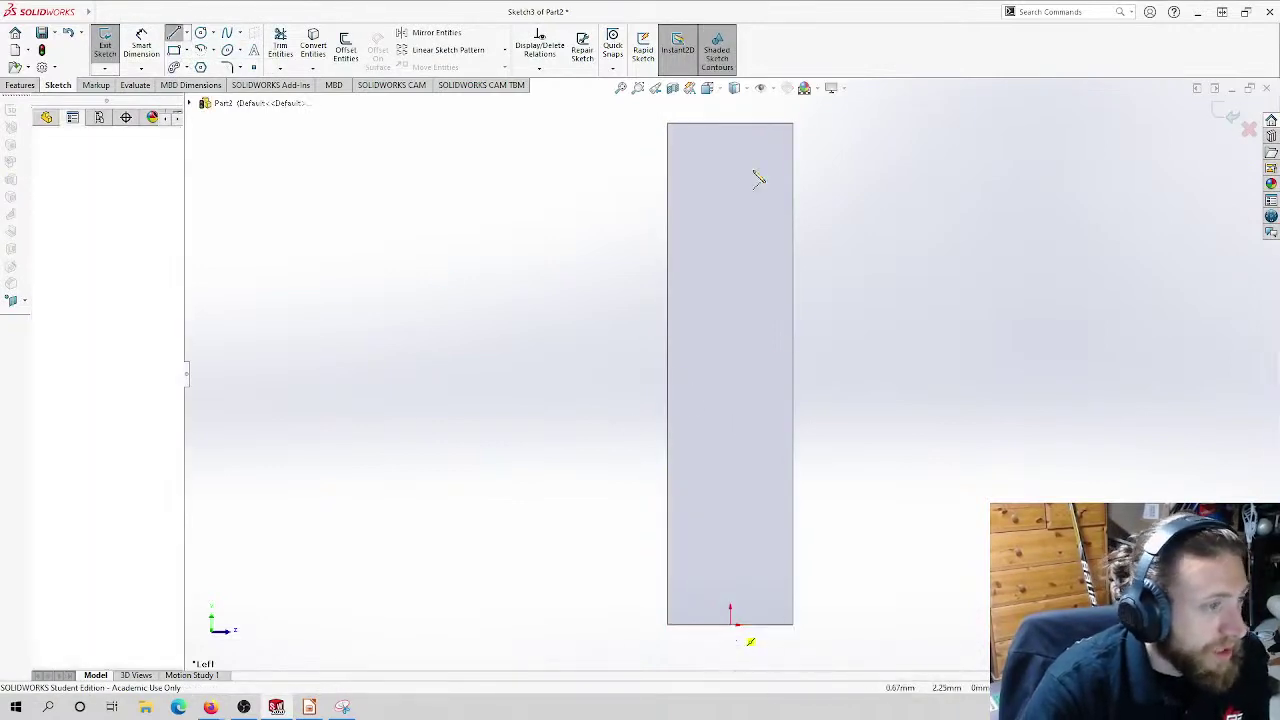
click(731, 124)
key(Escape)
key(Escape)
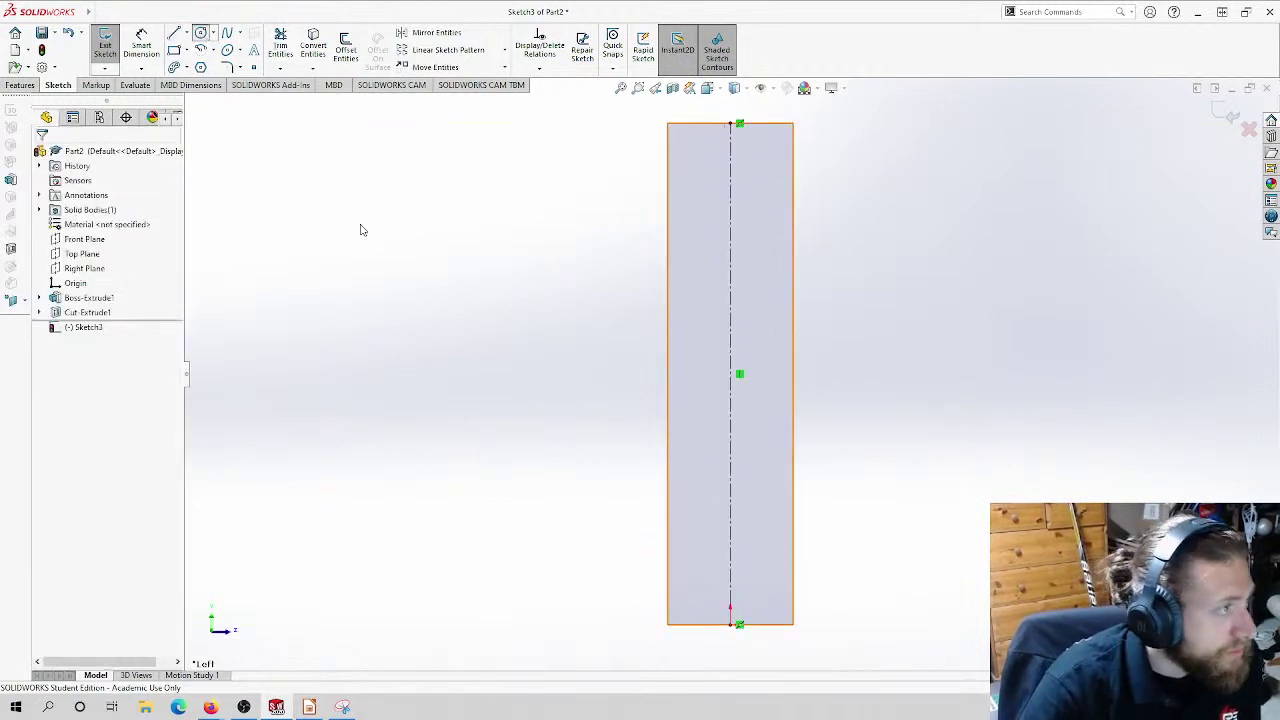
Step: Draw a circle on the centerline near the tube's bottom end and dimension its diameter as 6 mm
click(200, 33)
click(731, 599)
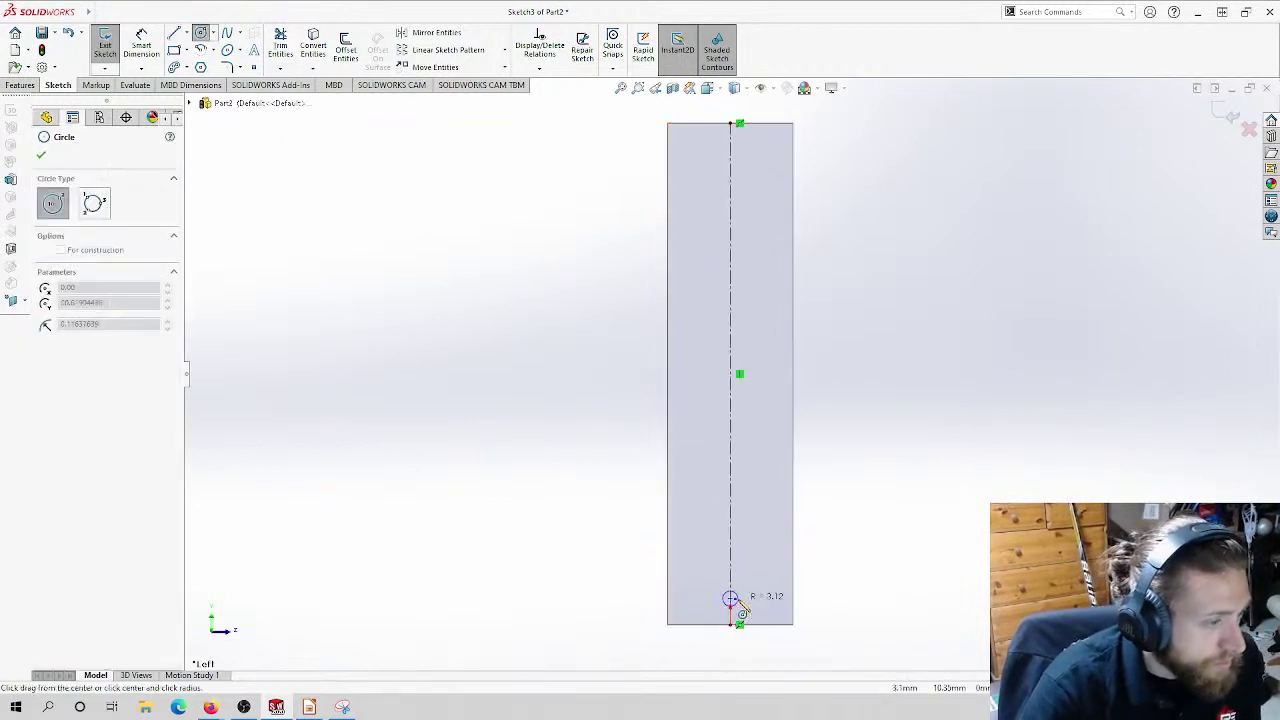
click(729, 602)
click(141, 46)
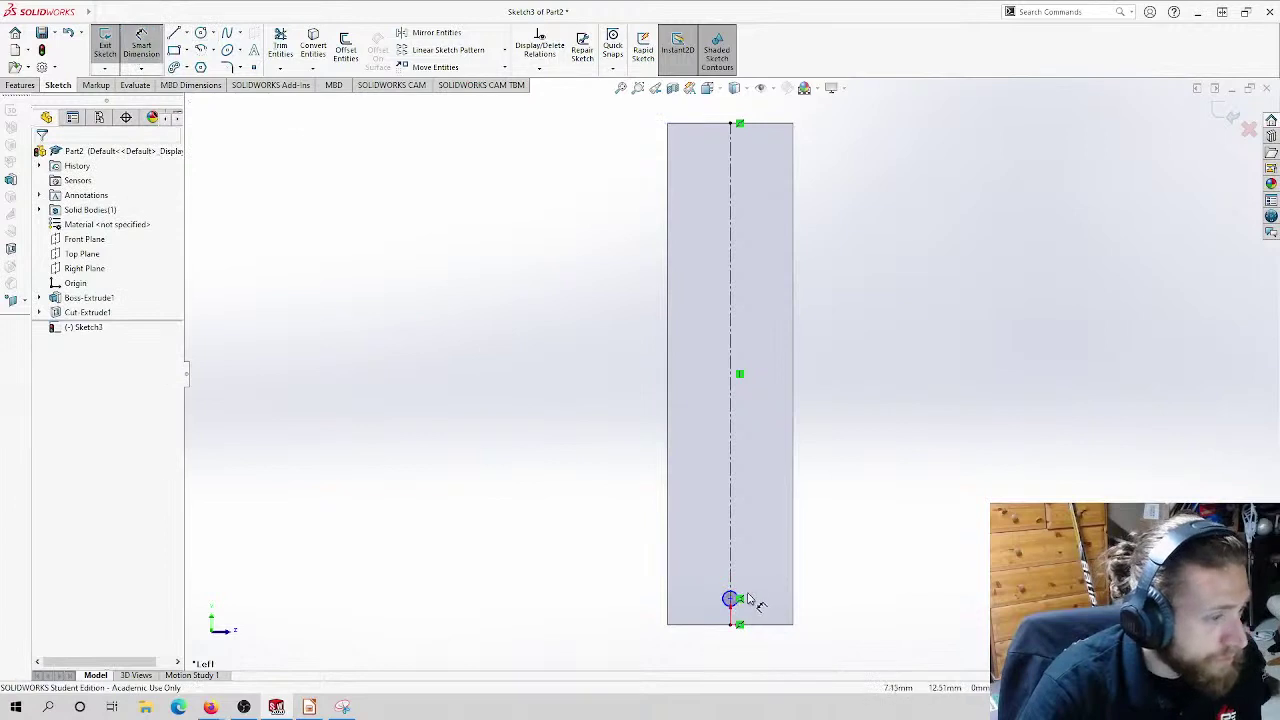
click(731, 599)
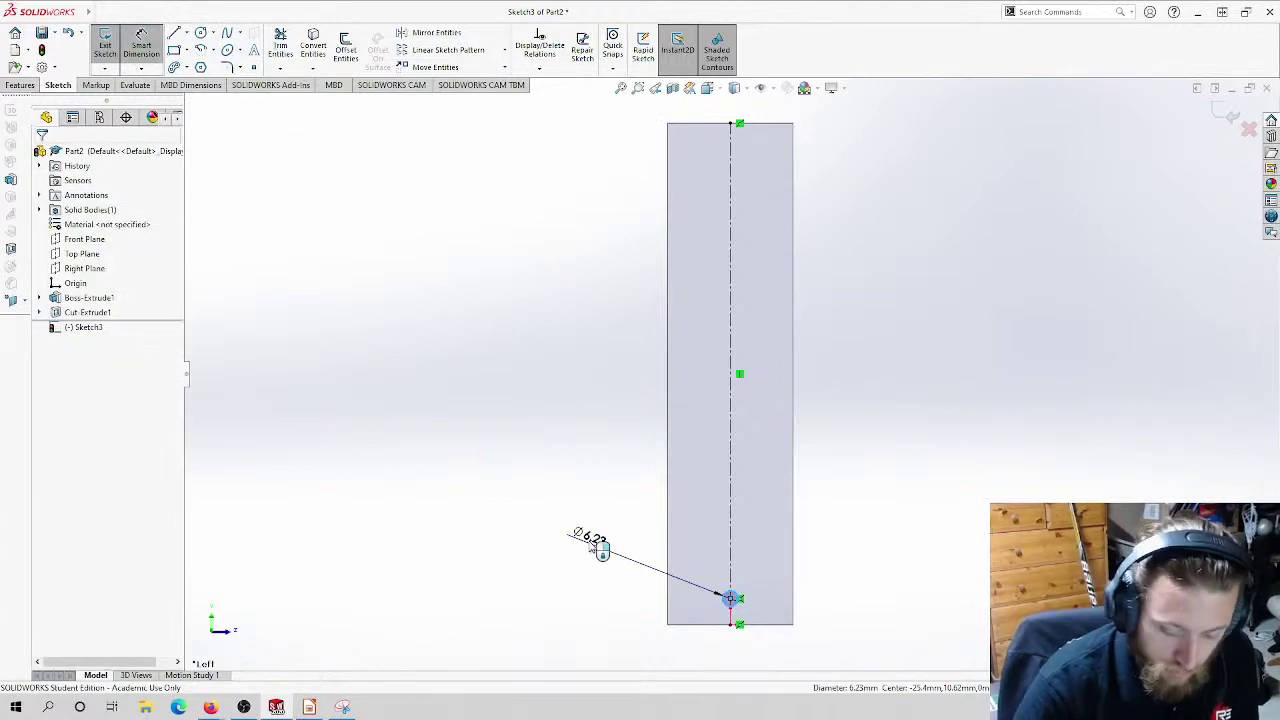
click(600, 548)
text(6)
key(Return)
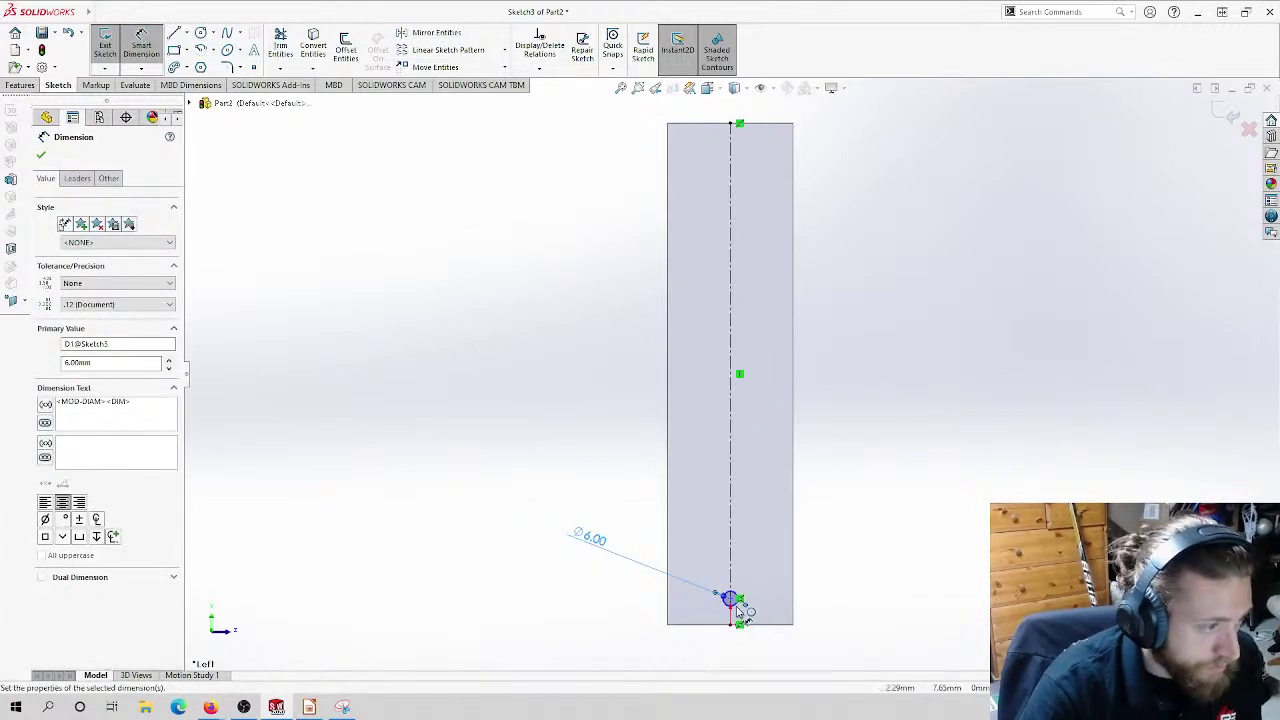
Step: Dimension the circle's center 20 mm above the tube's bottom edge
click(731, 599)
click(735, 623)
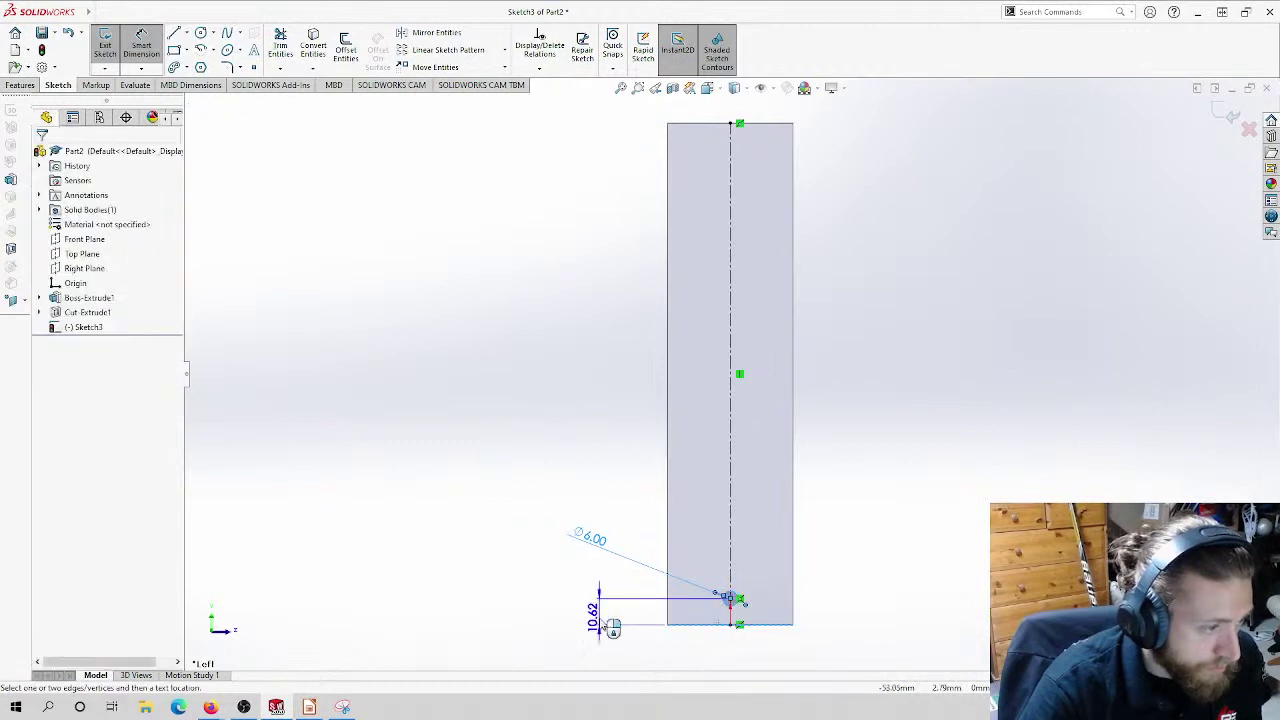
click(603, 620)
key(Return)
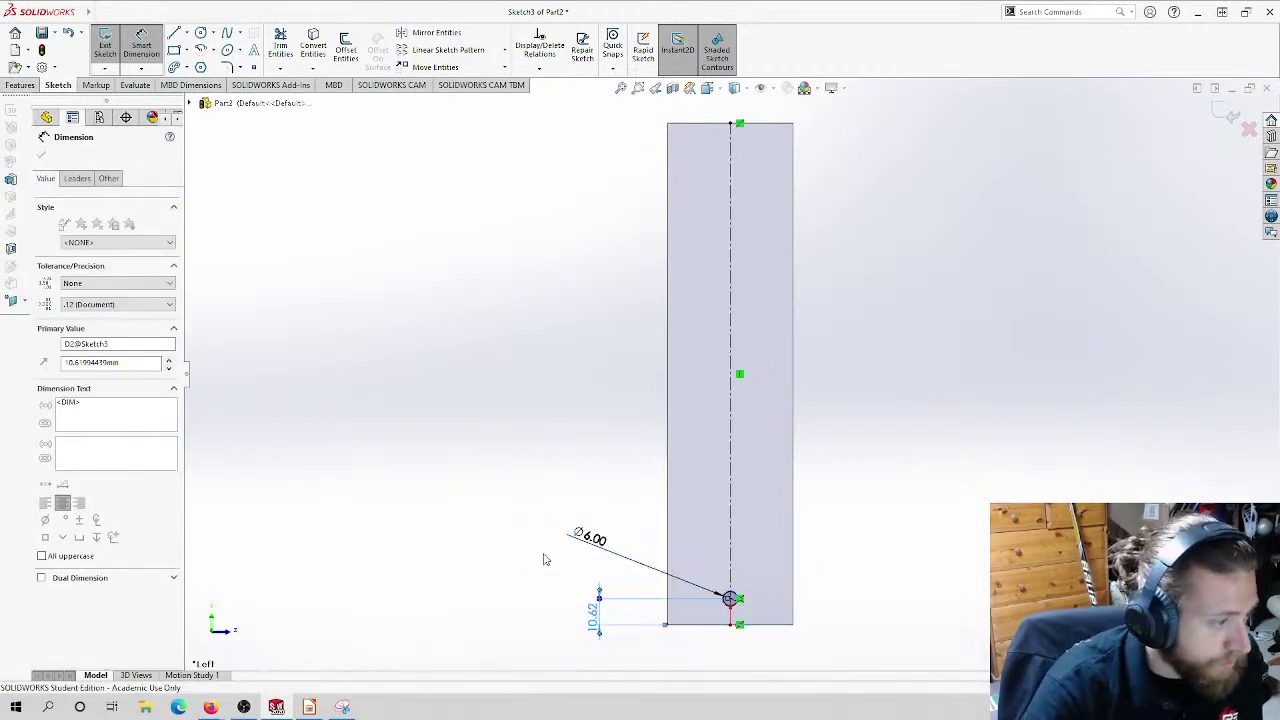
Step: Pattern the circle linearly up the centerline along the Y-axis with 3 instances at 30 mm spacing
click(448, 50)
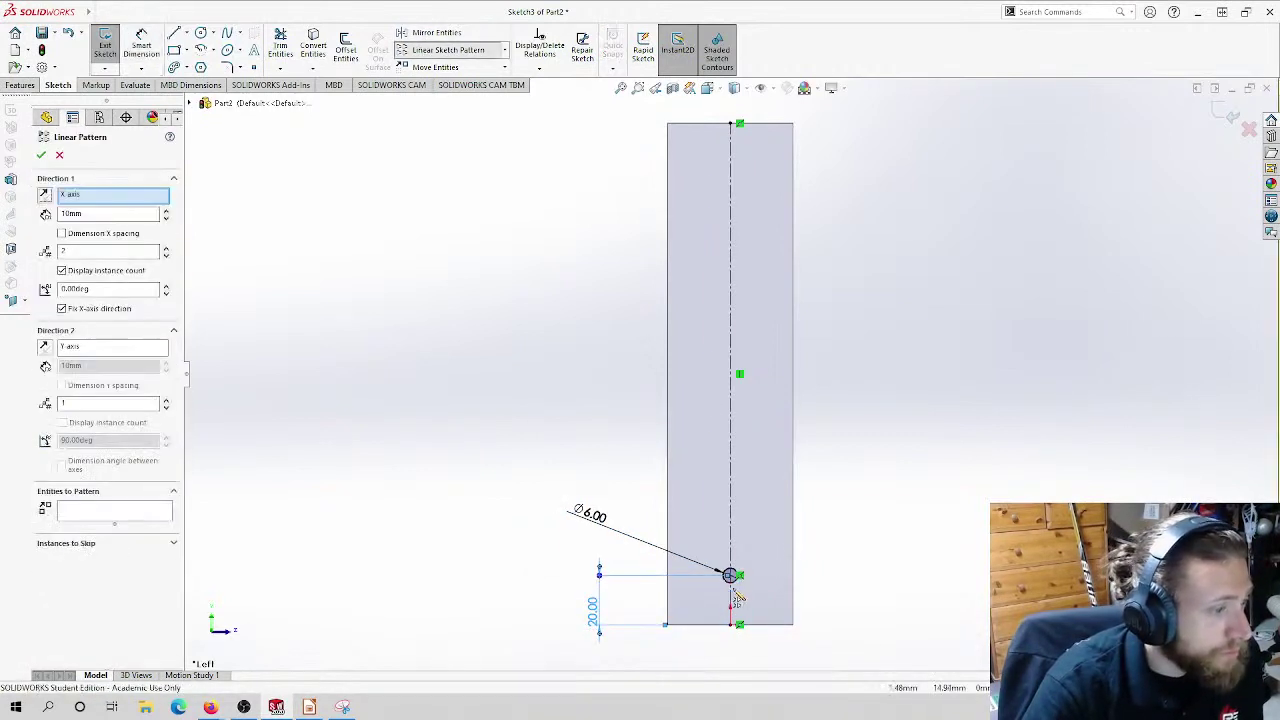
click(731, 577)
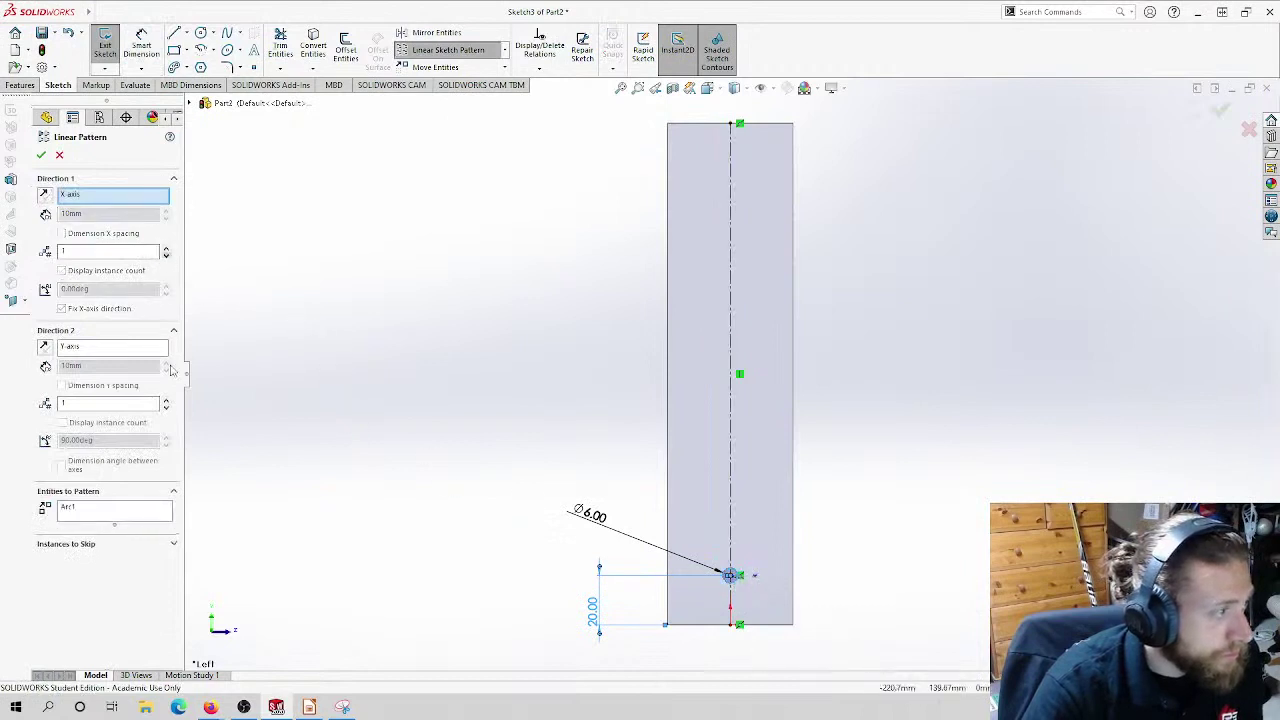
click(166, 400)
click(166, 362)
click(166, 362)
click(41, 155)
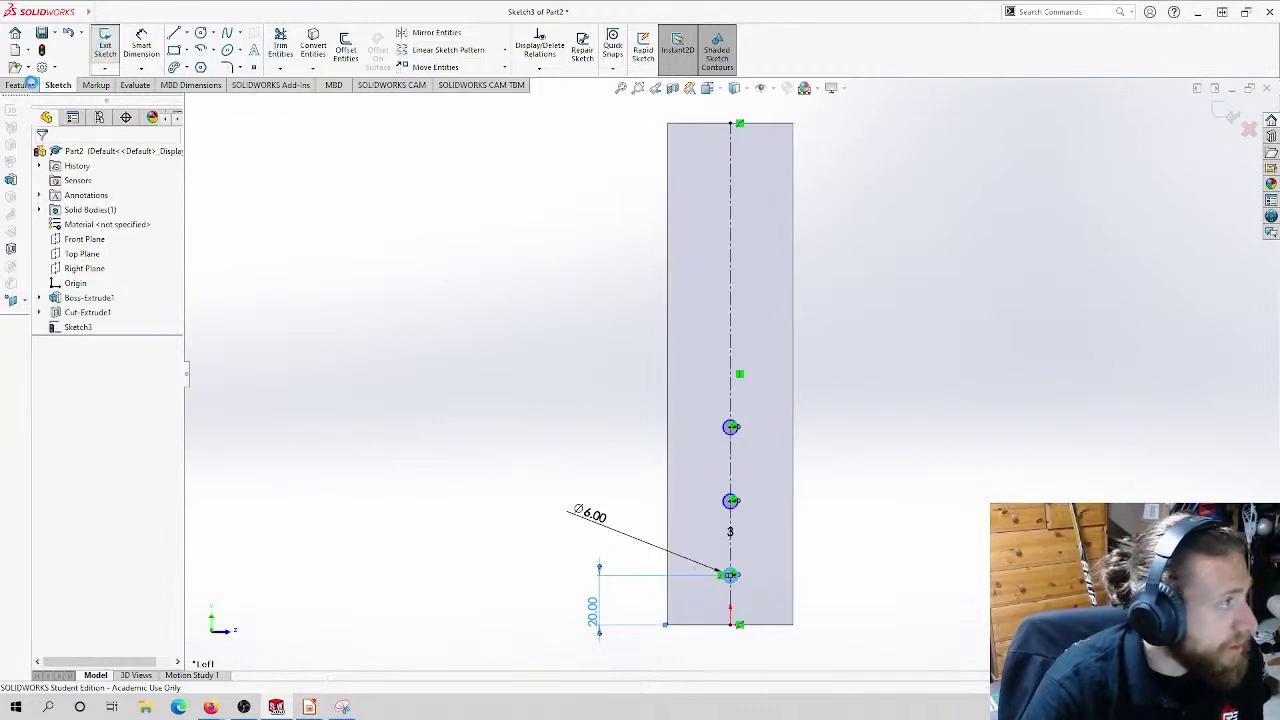
Step: Exit the sketch and cut the three side-face circles through the tube with Through All
click(104, 45)
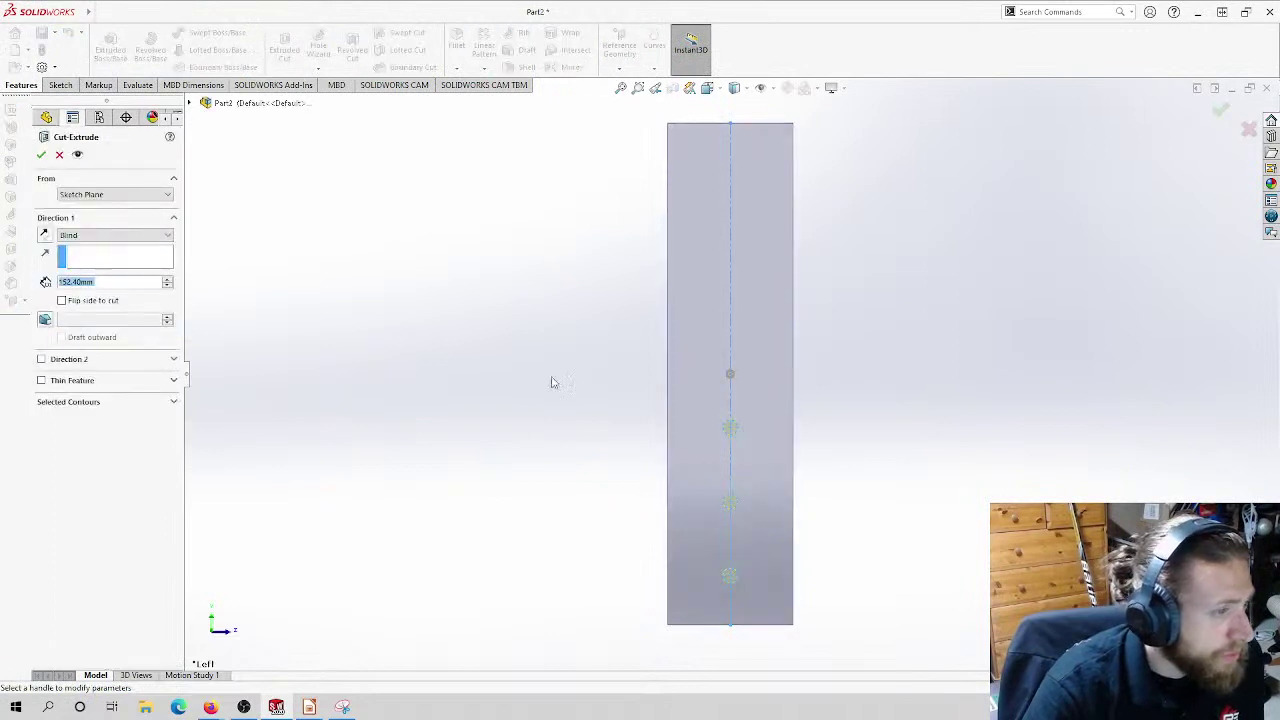
click(120, 235)
click(95, 250)
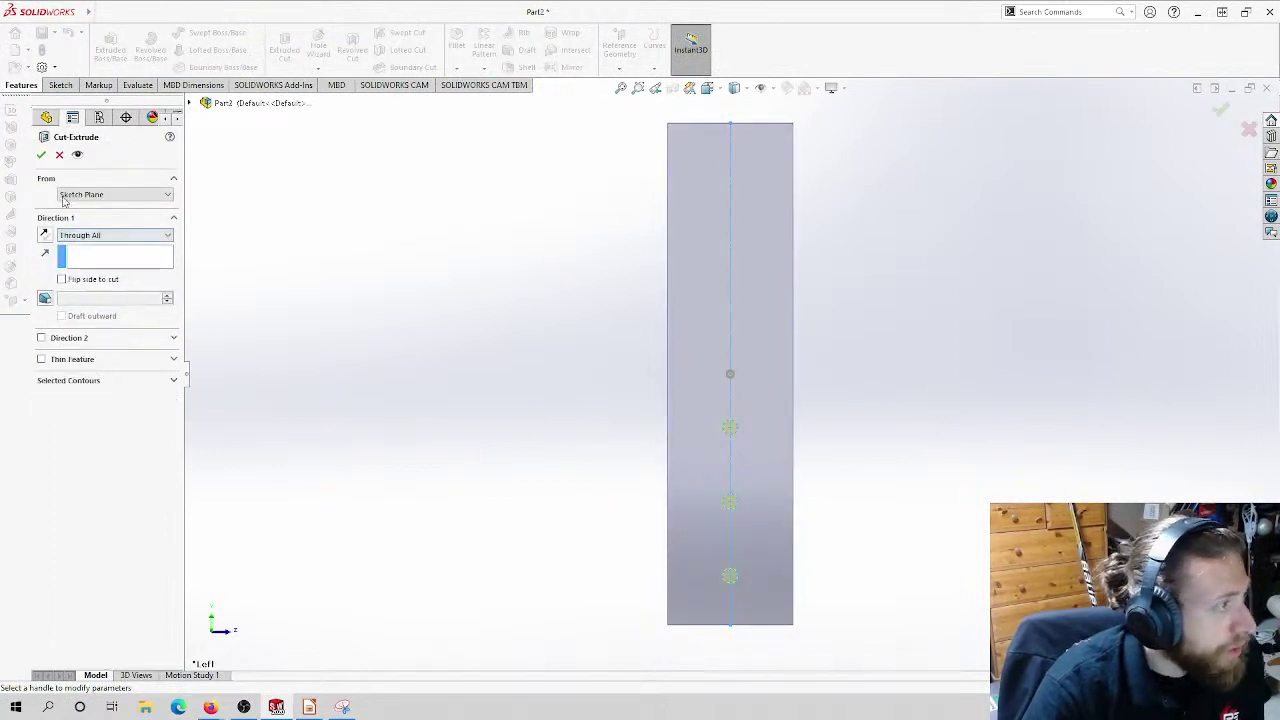
click(41, 156)
mouse_move(931, 403)
middle_down()
mouse_move(849, 366)
mouse_move(940, 371)
mouse_move(934, 404)
middle_up()
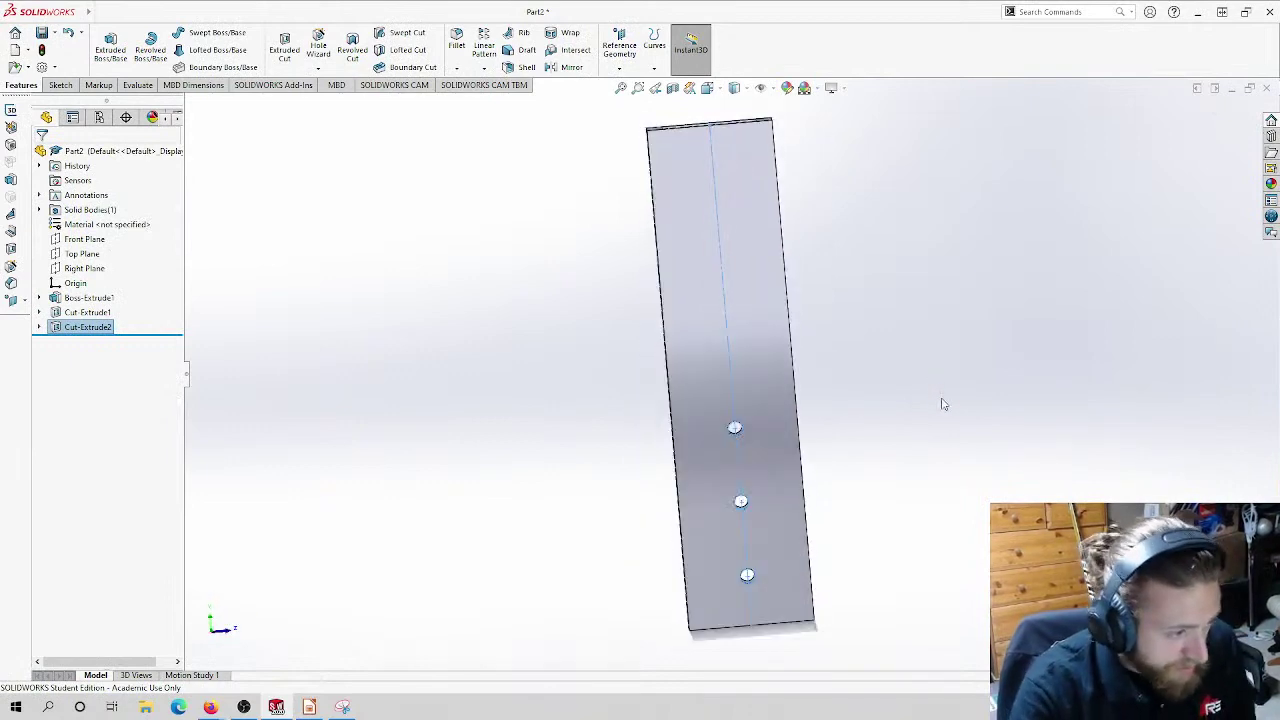
Step: Save the part as in_class_shoulder_tube in the goalie folder and close it
key(ctrl+s)
text(in_cla)
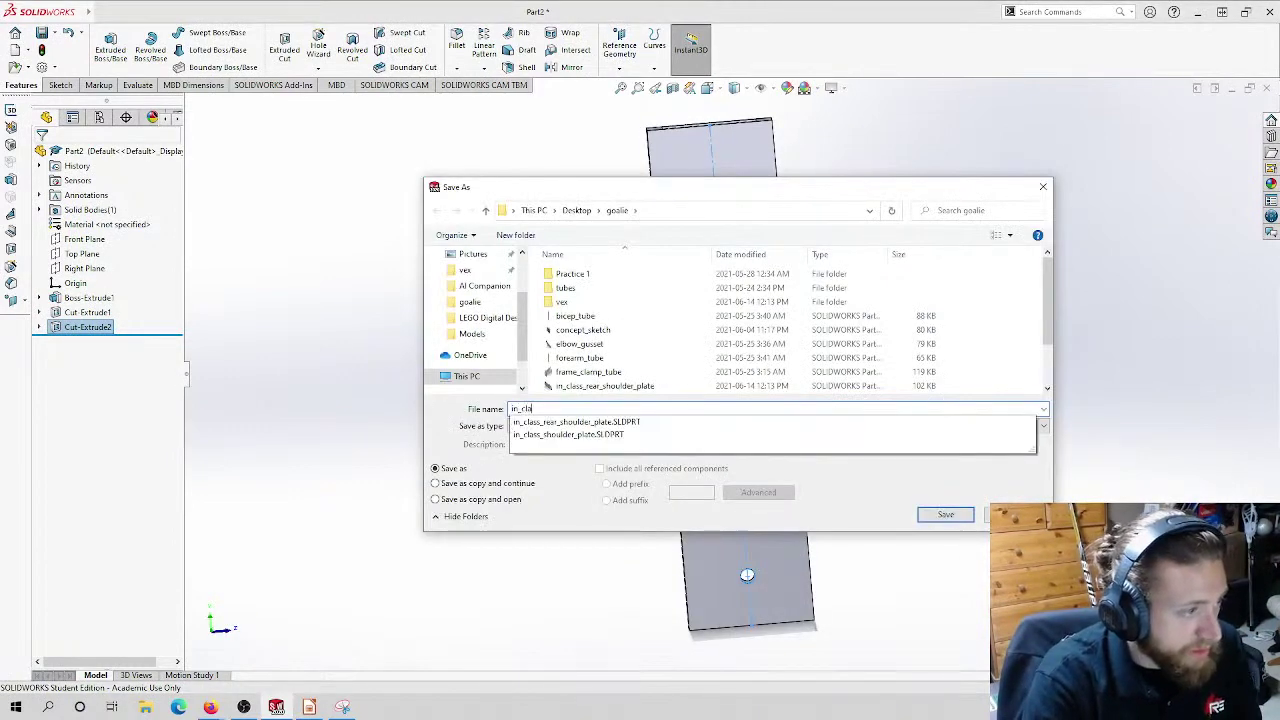
text(ss_s)
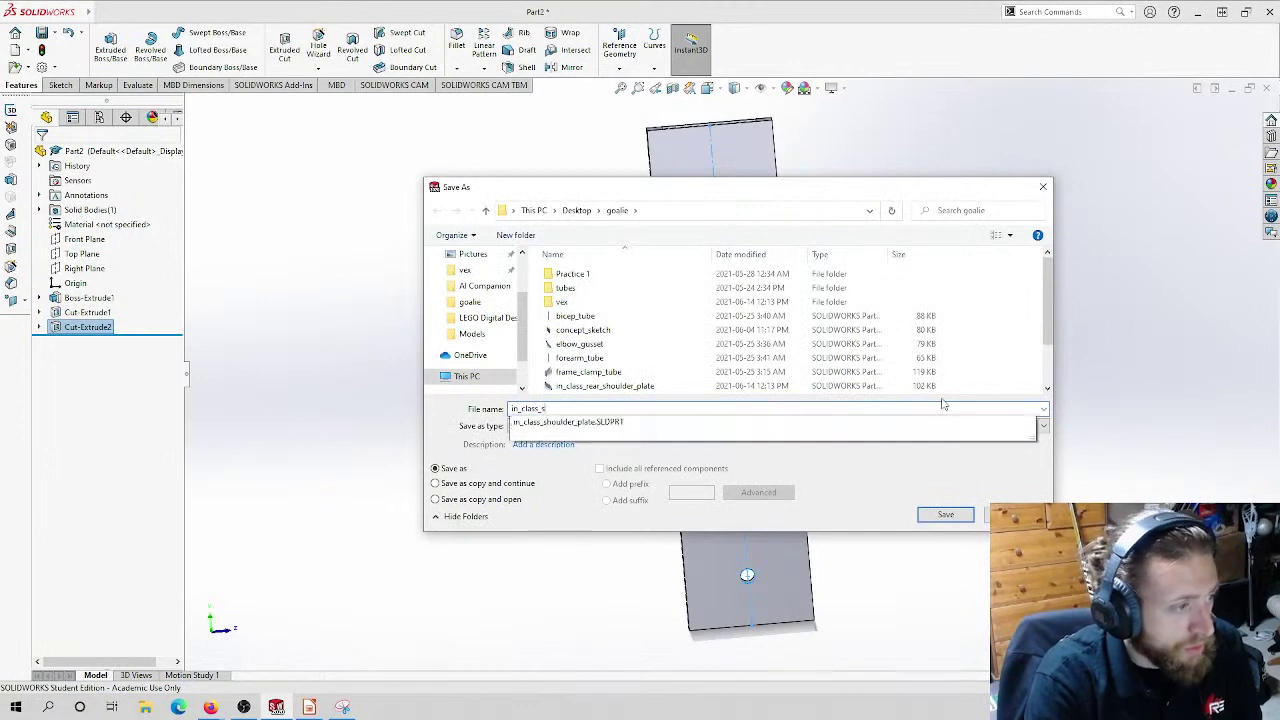
text(houlder_tube)
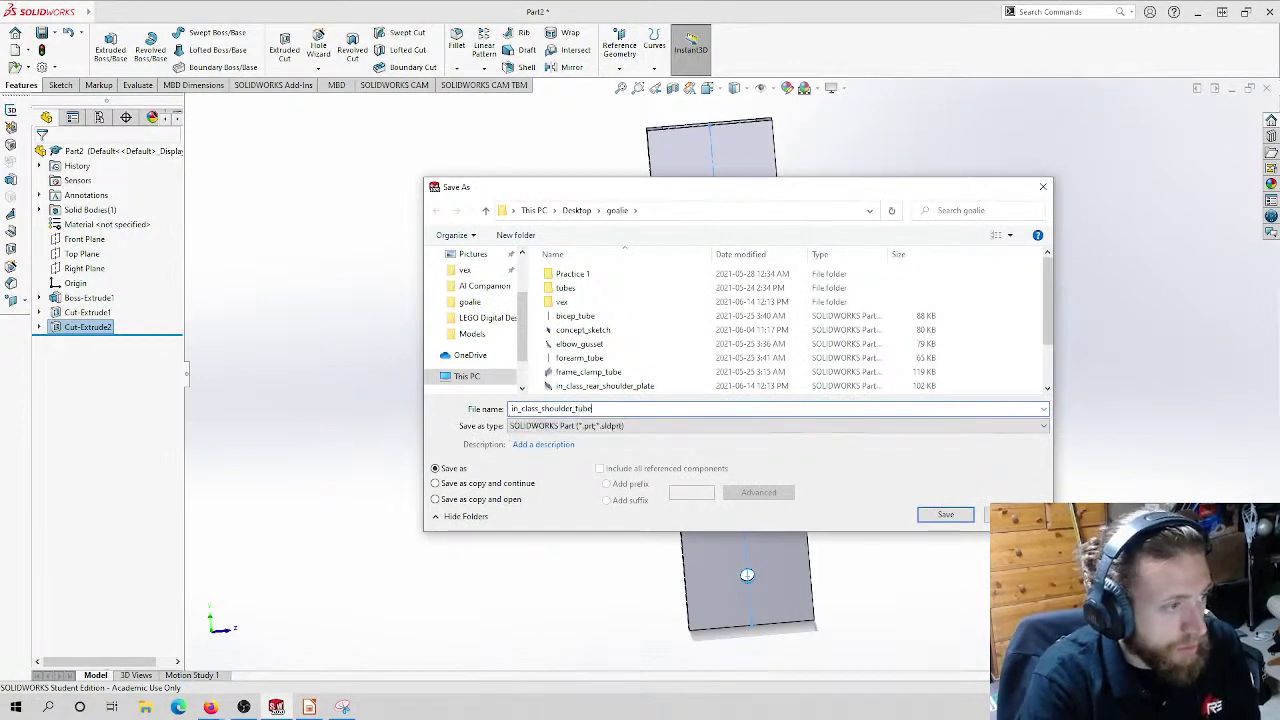
key(Return)
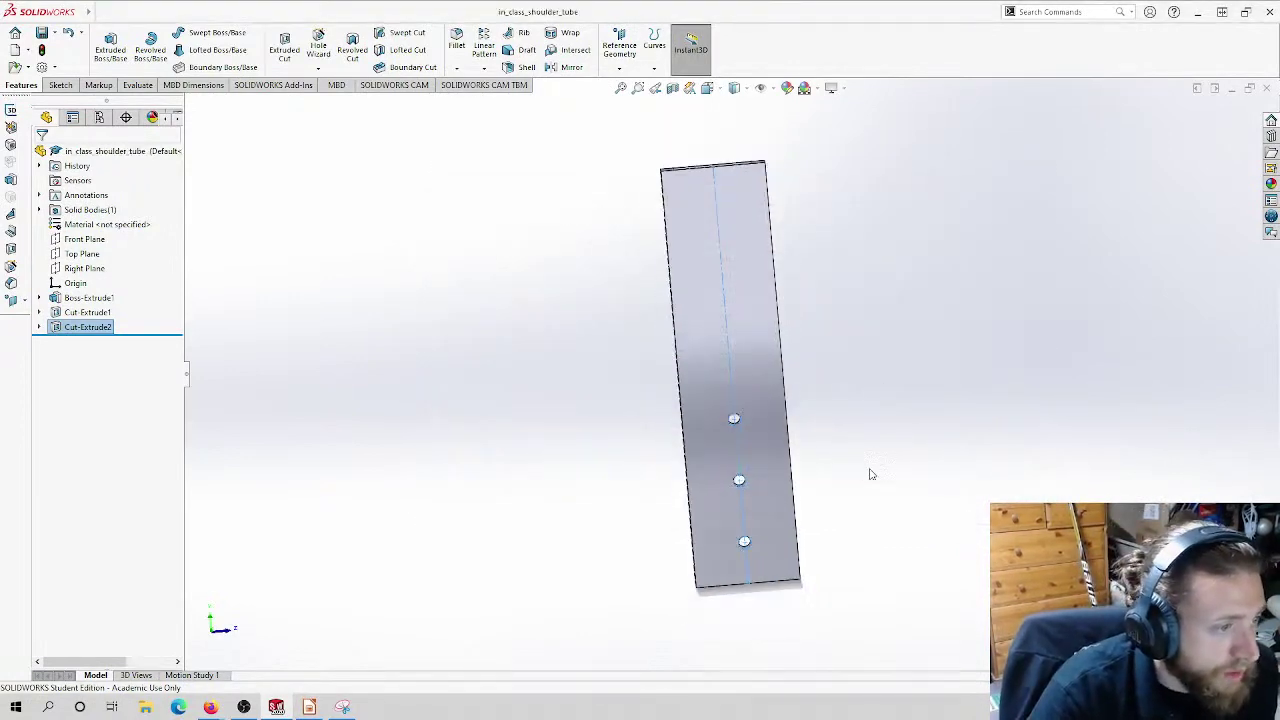
key(Left)
key(Left)
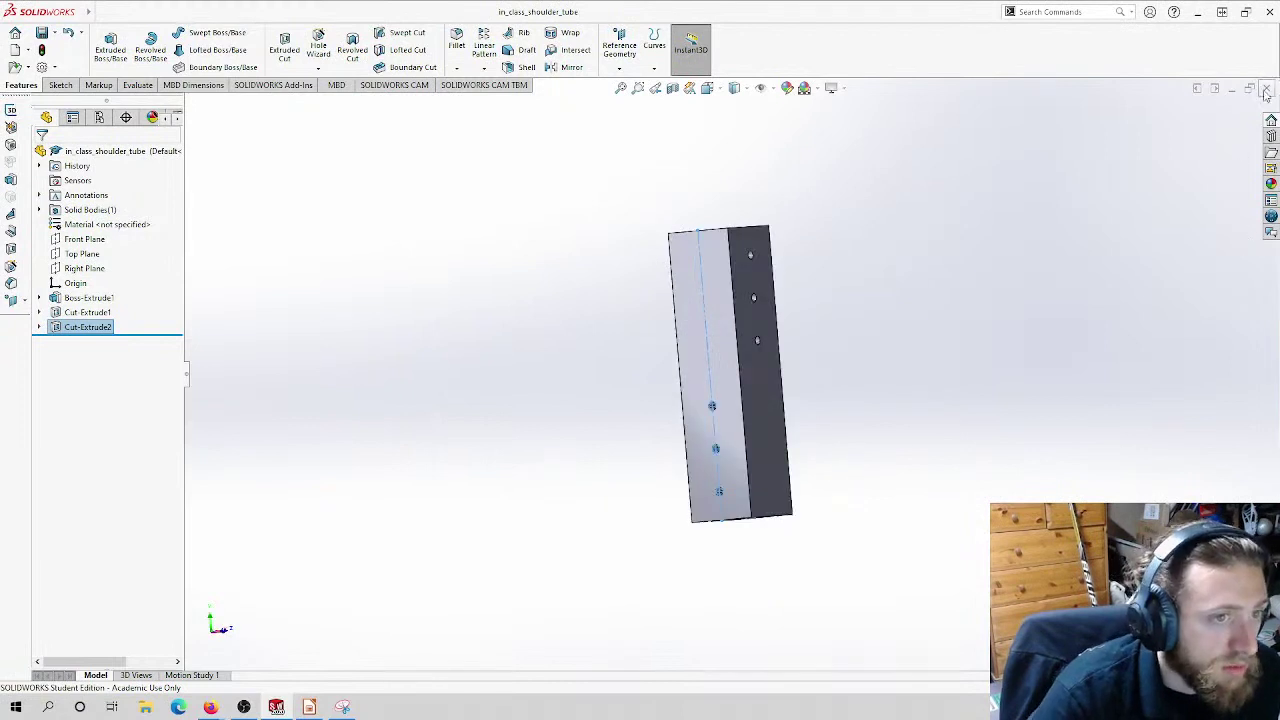
click(1266, 90)
Step: Create a new assembly and place in_class_shoulder_tube in it, rotated 90° to lie along the X axis
click(37, 34)
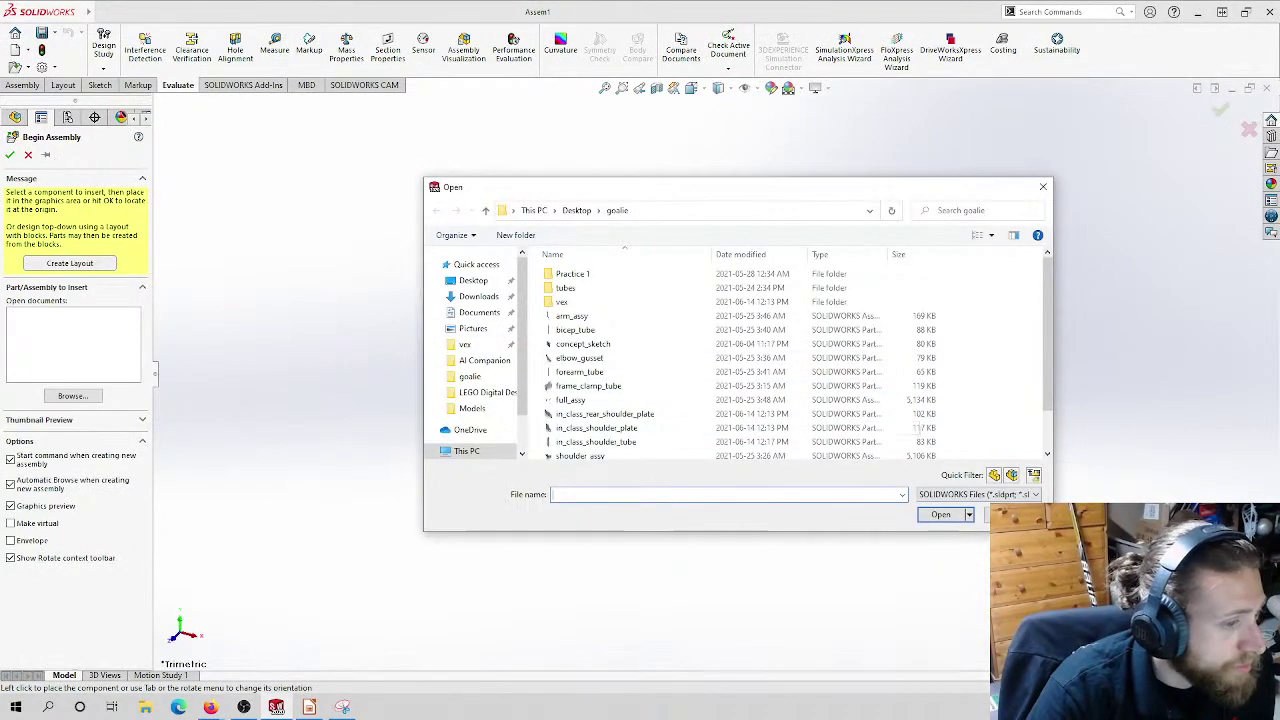
key(Escape)
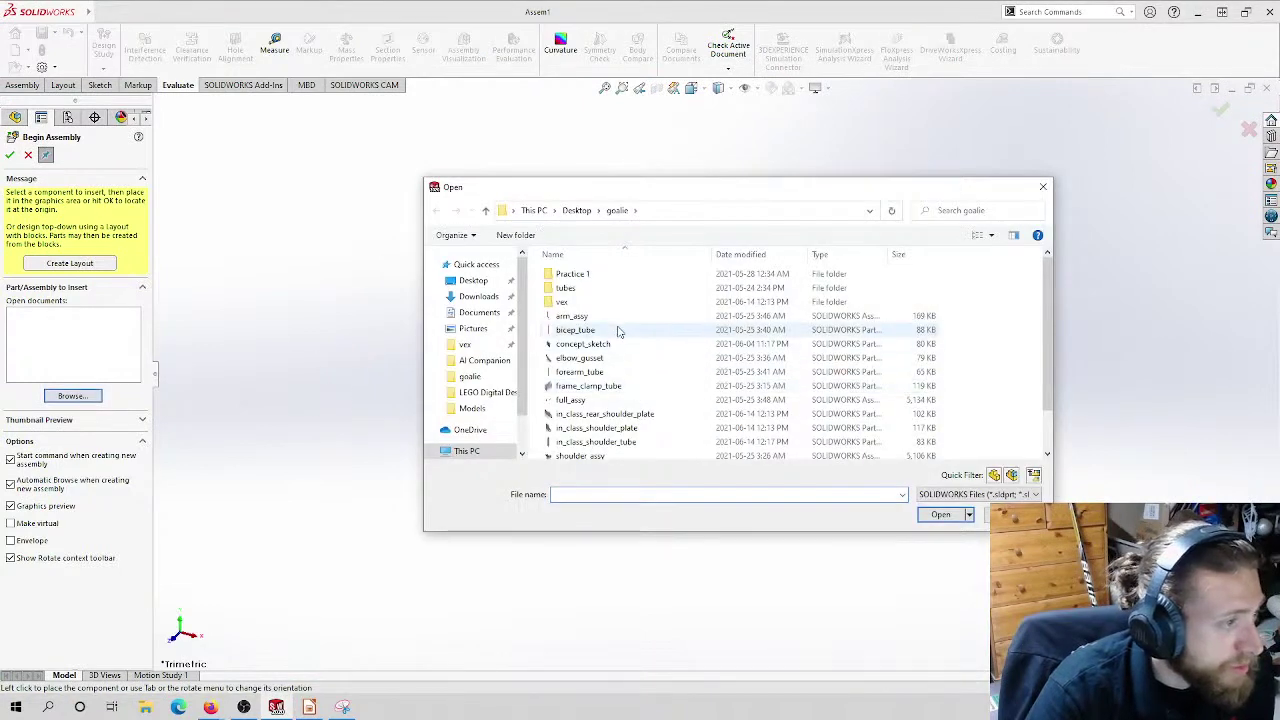
click(643, 441)
click(940, 515)
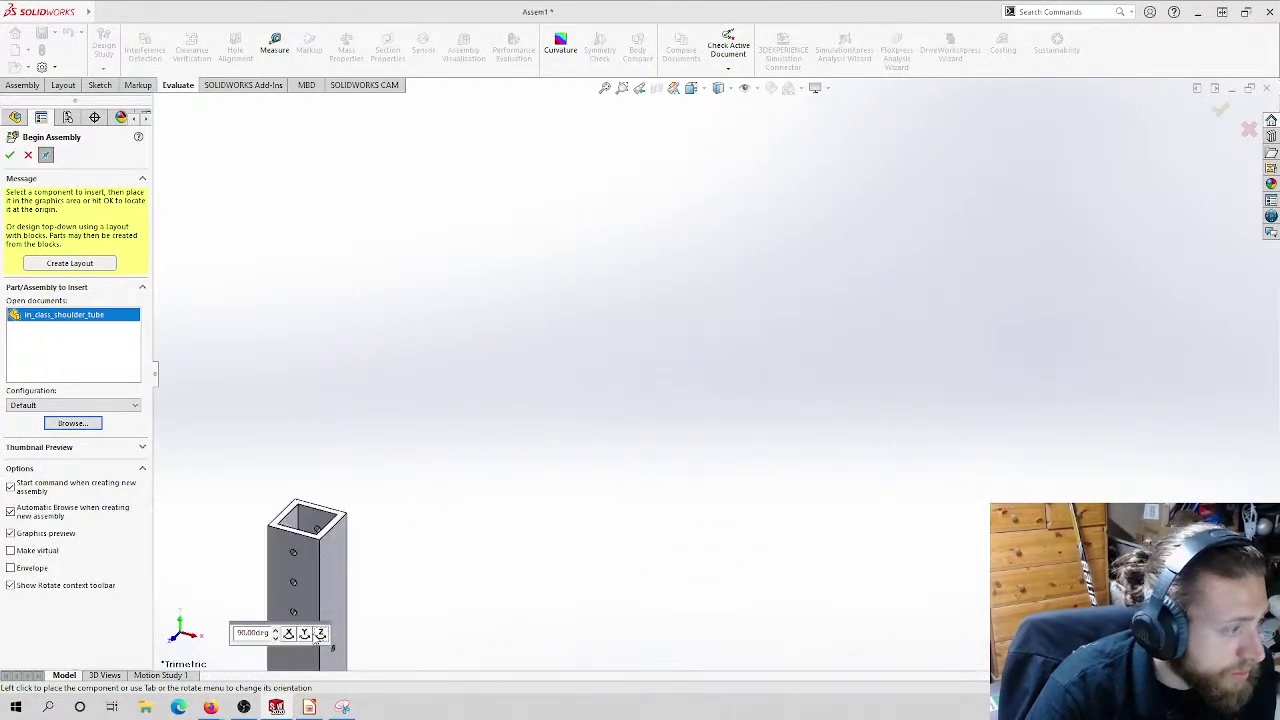
click(288, 634)
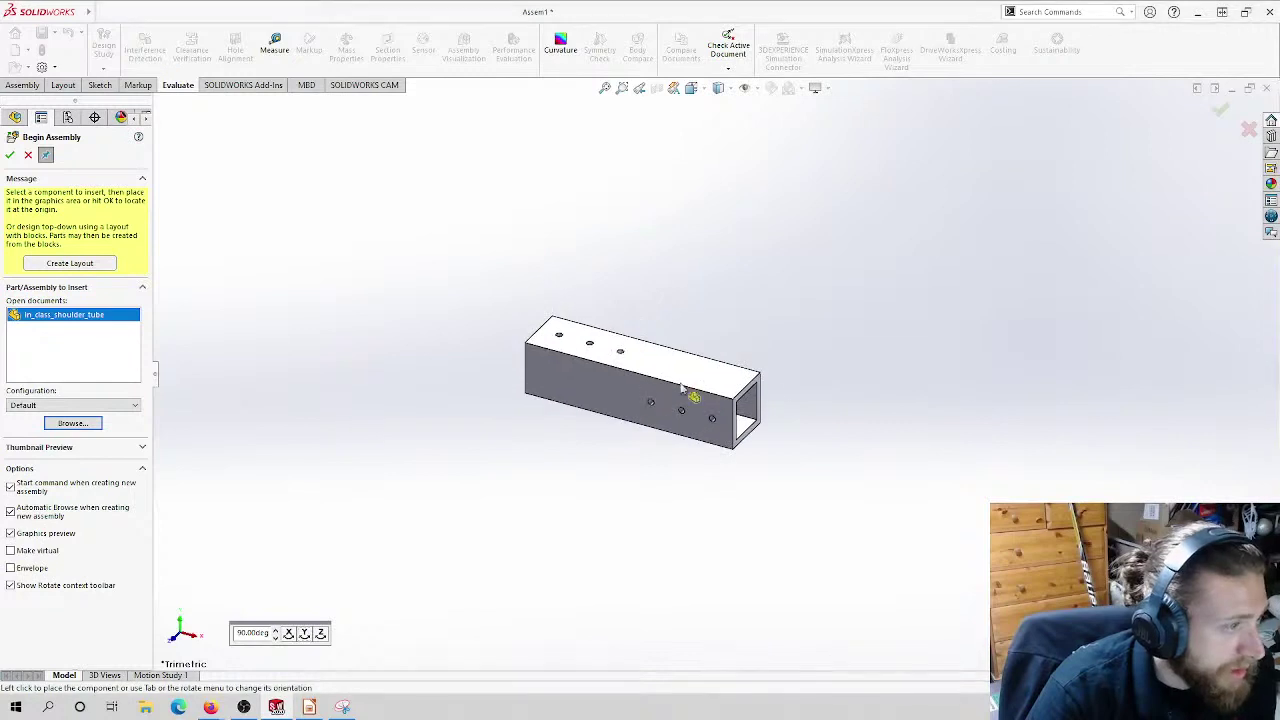
click(715, 440)
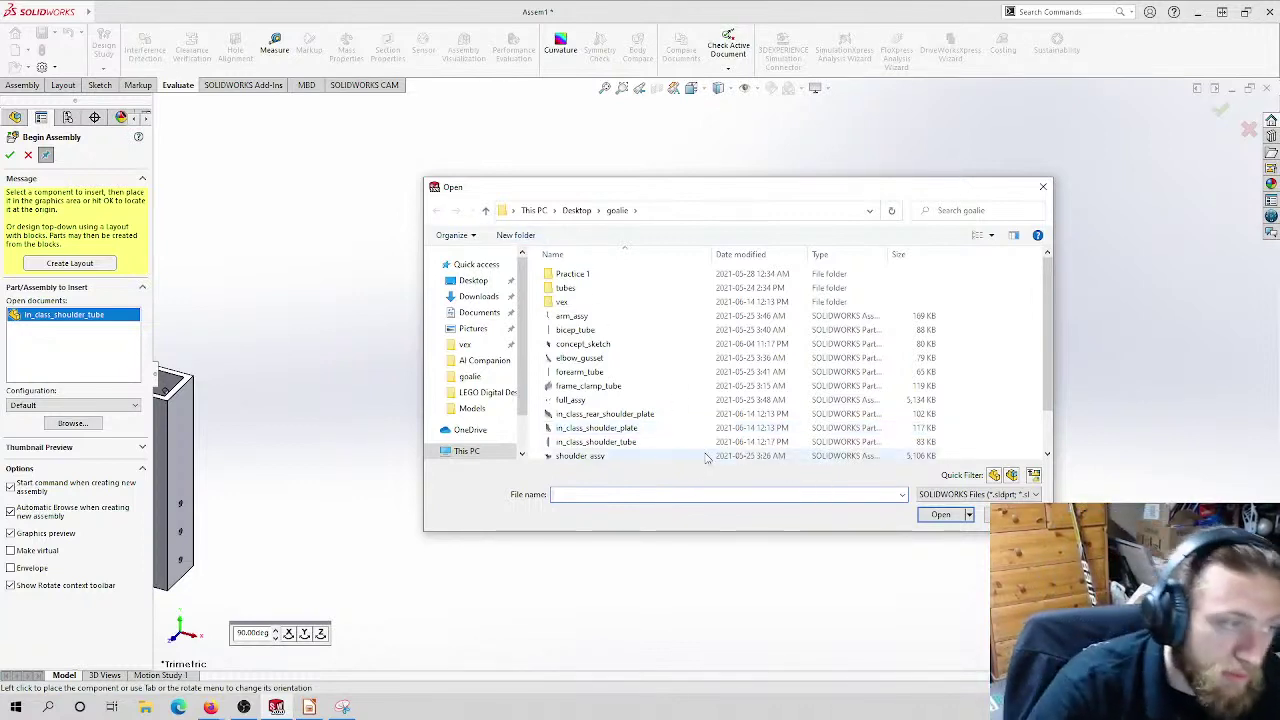
Step: Insert in_class_shoulder_plate from the goalie folder and place it in front of the tube
click(597, 414)
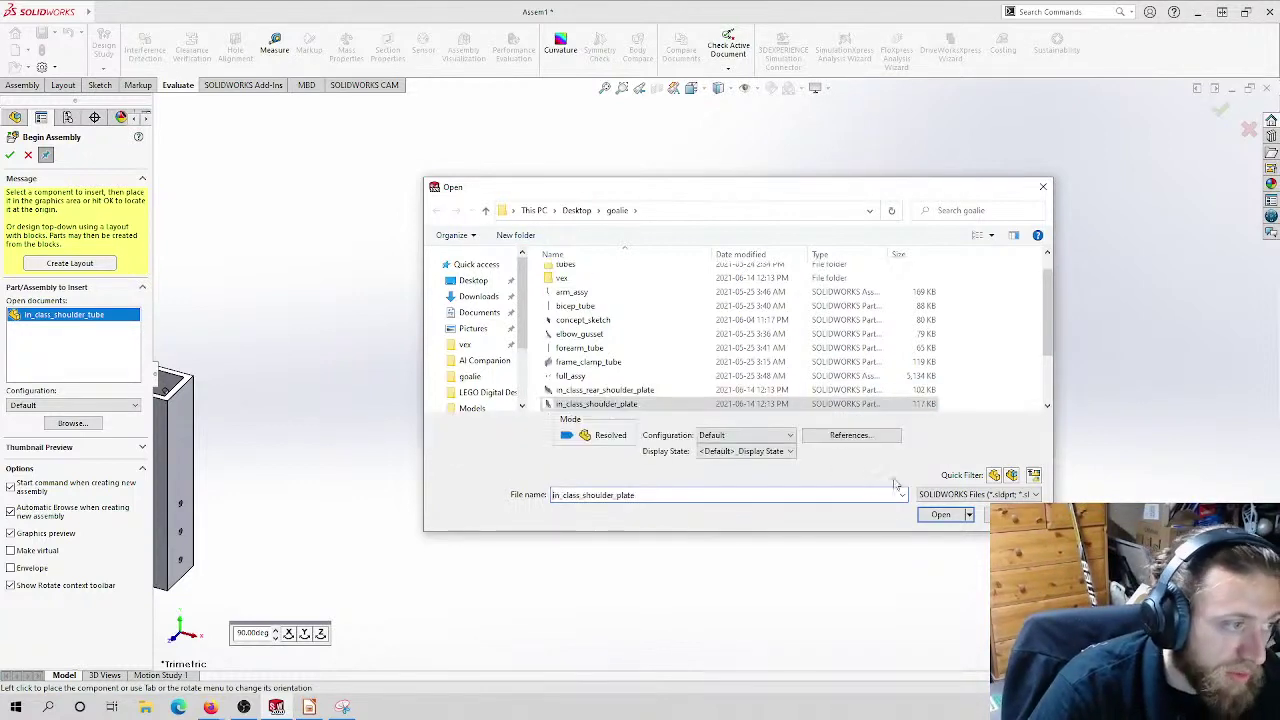
click(940, 514)
click(630, 438)
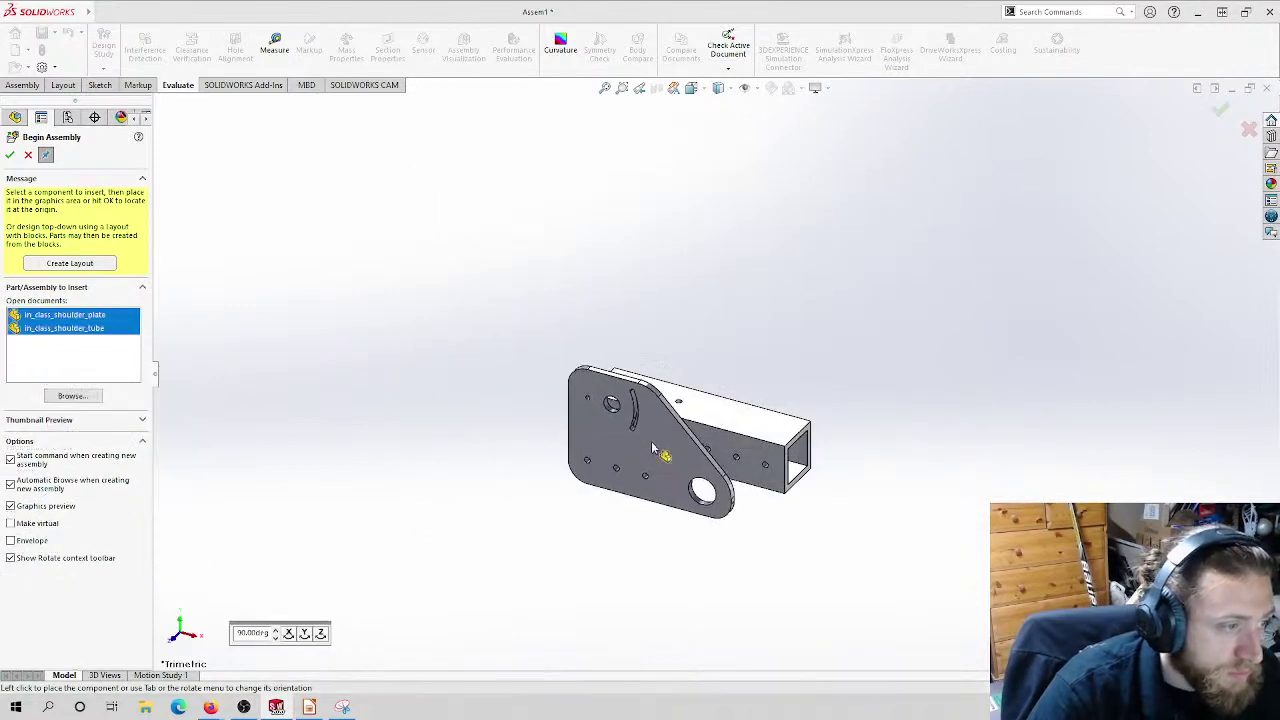
scroll(651, 441, up, 3)
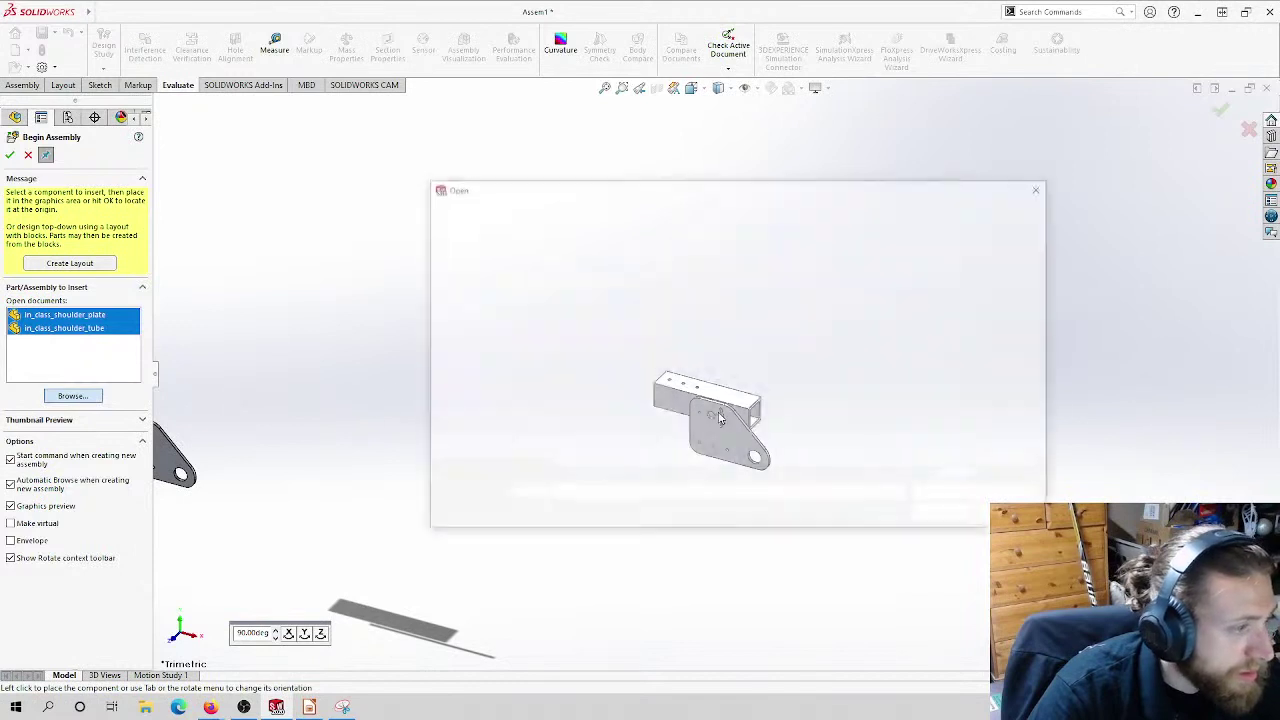
Step: Insert in_class_rear_shoulder_plate from the goalie folder and place it behind the tube, then finish inserting components
click(648, 418)
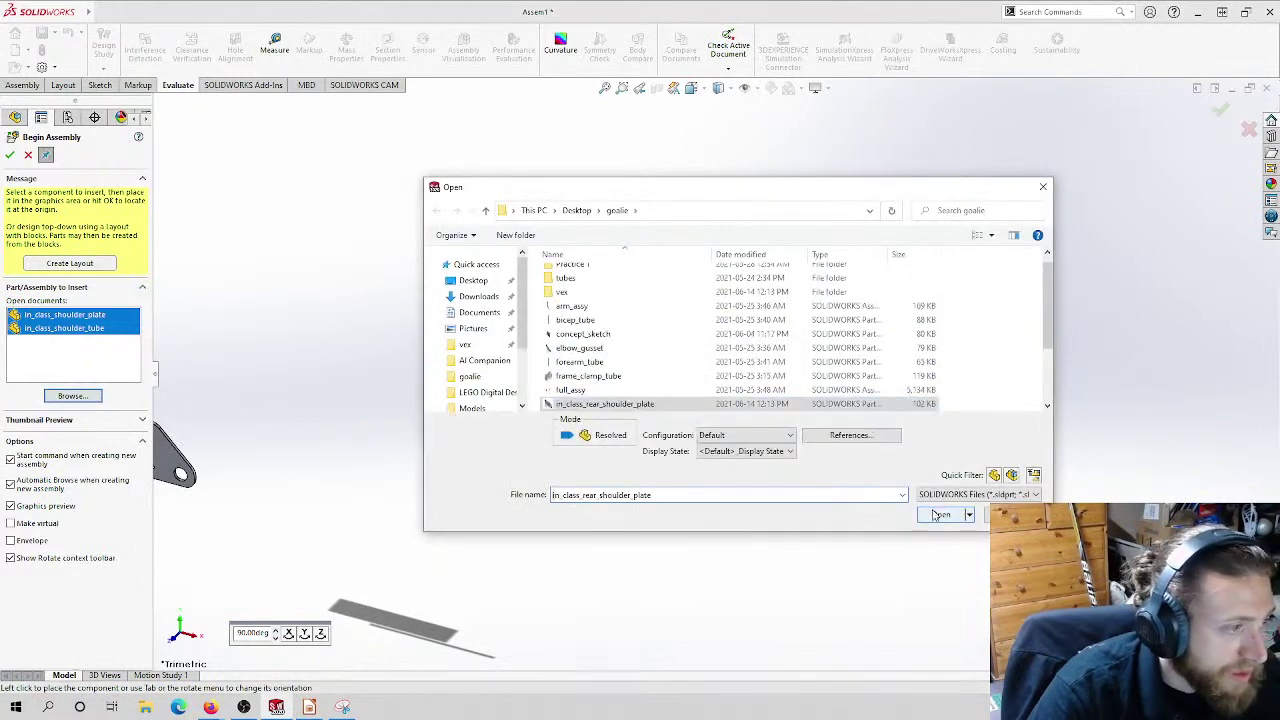
click(940, 514)
click(838, 400)
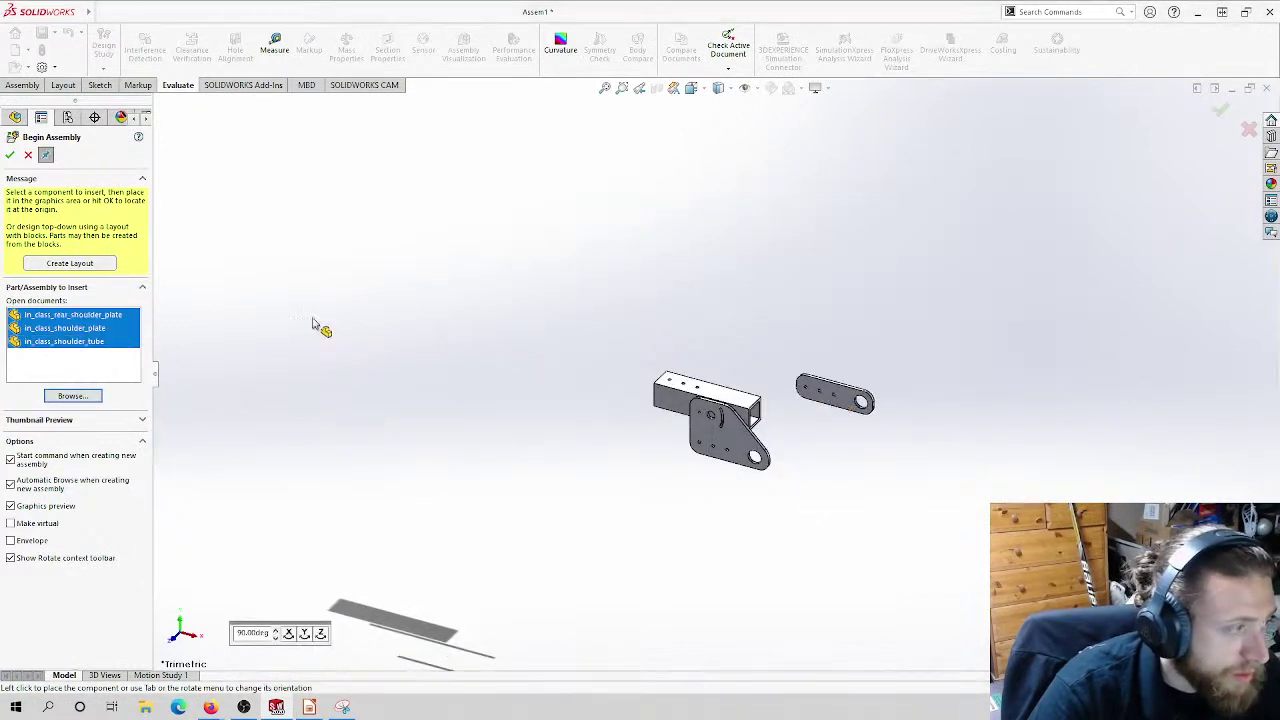
click(28, 156)
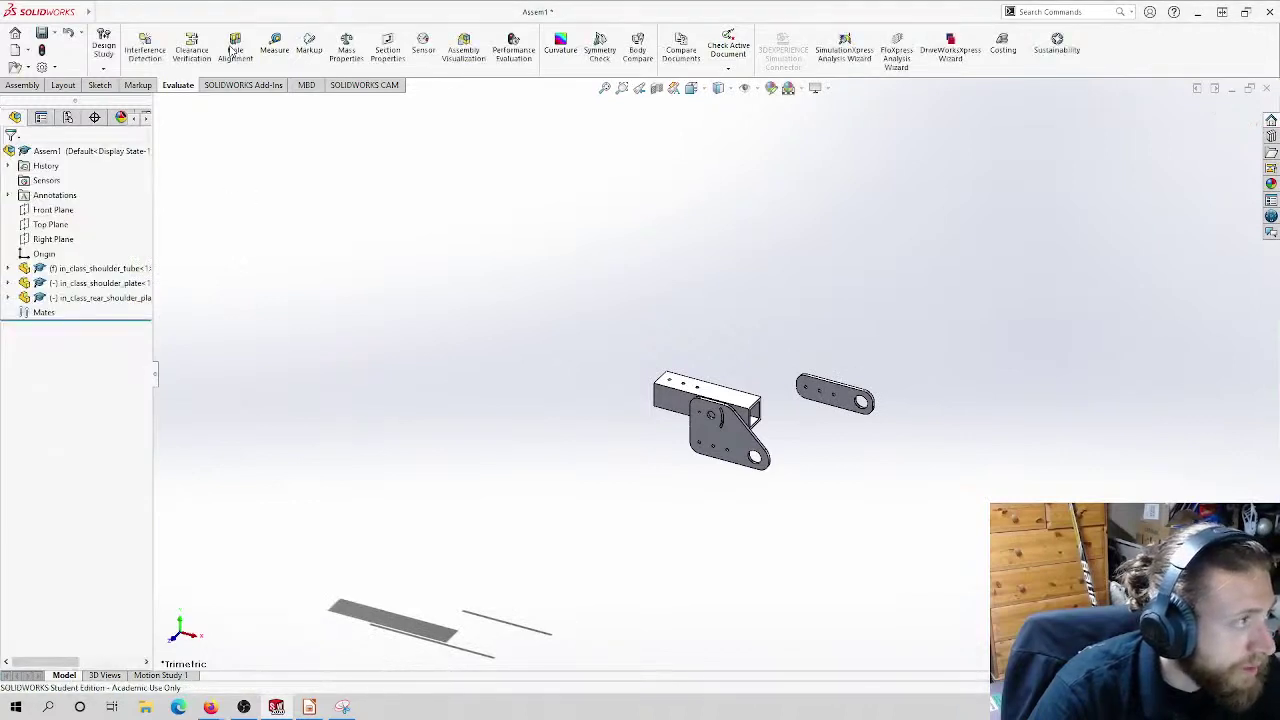
Step: Add a coincident mate between the tube's front side face and the inner face of the front shoulder plate
click(100, 85)
click(22, 85)
click(199, 45)
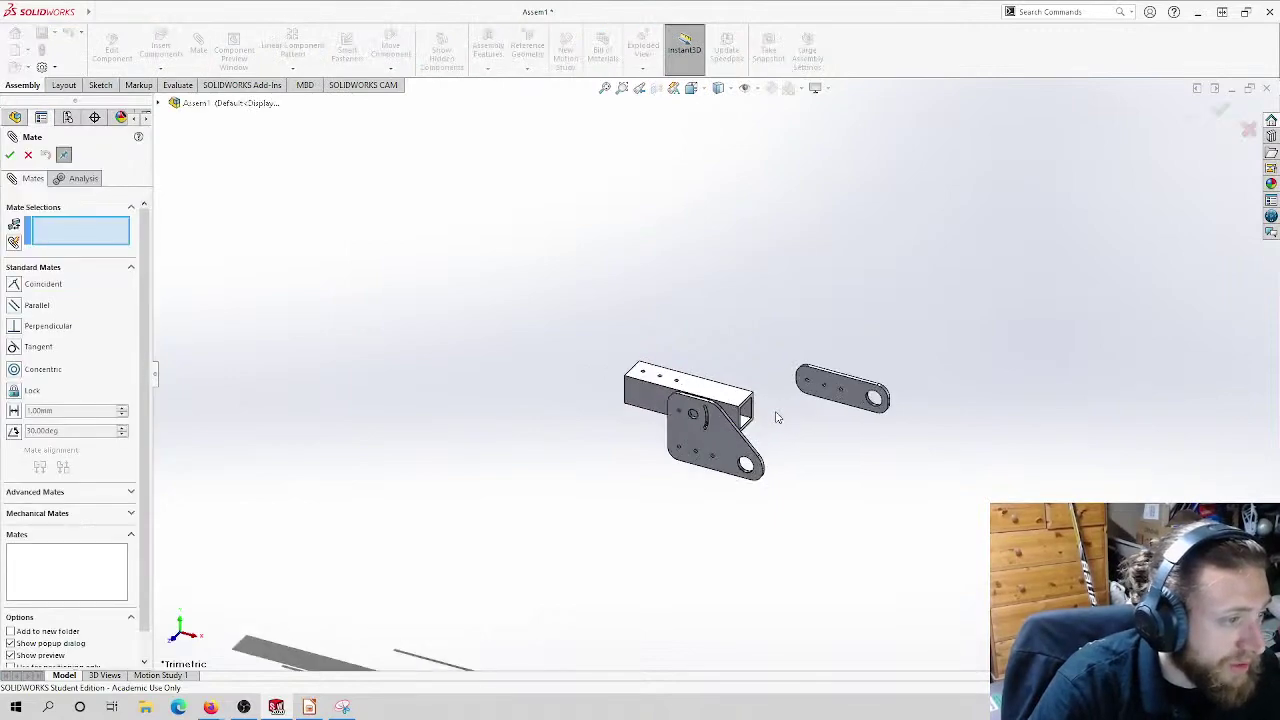
scroll(770, 415, down, 5)
middle_drag(691, 416, 623, 357)
click(497, 375)
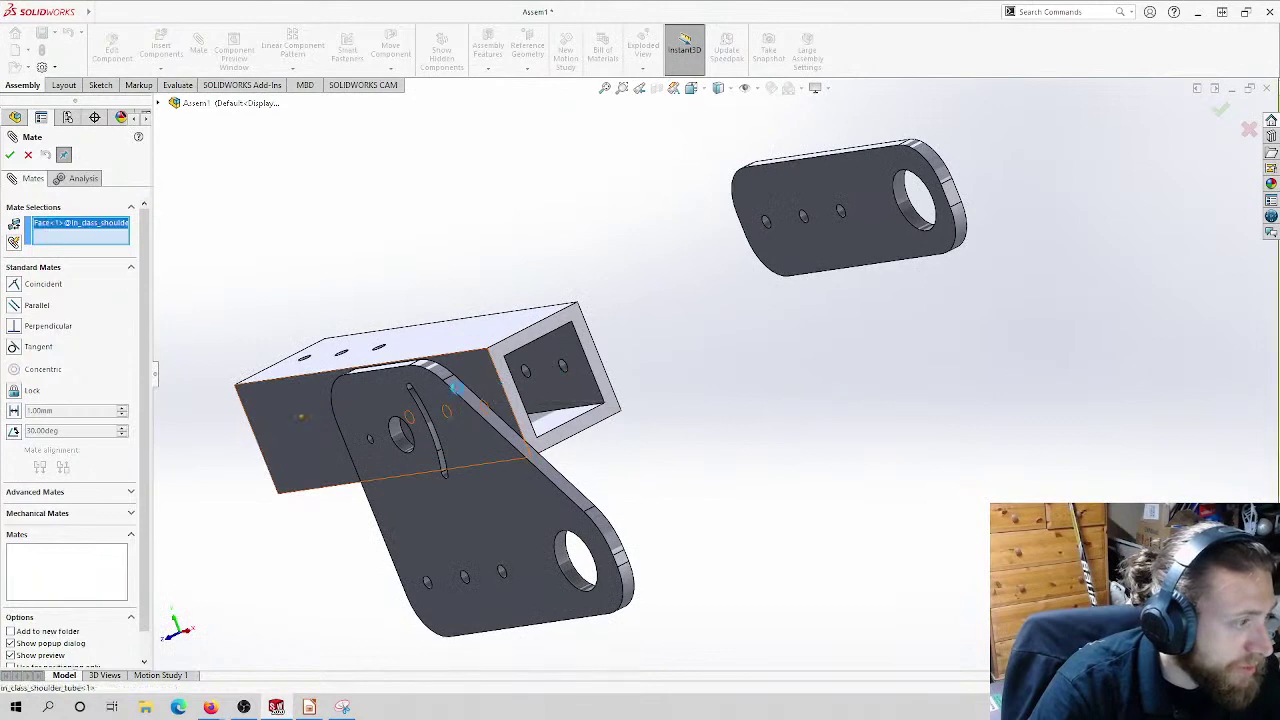
middle_drag(497, 375, 420, 422)
click(541, 516)
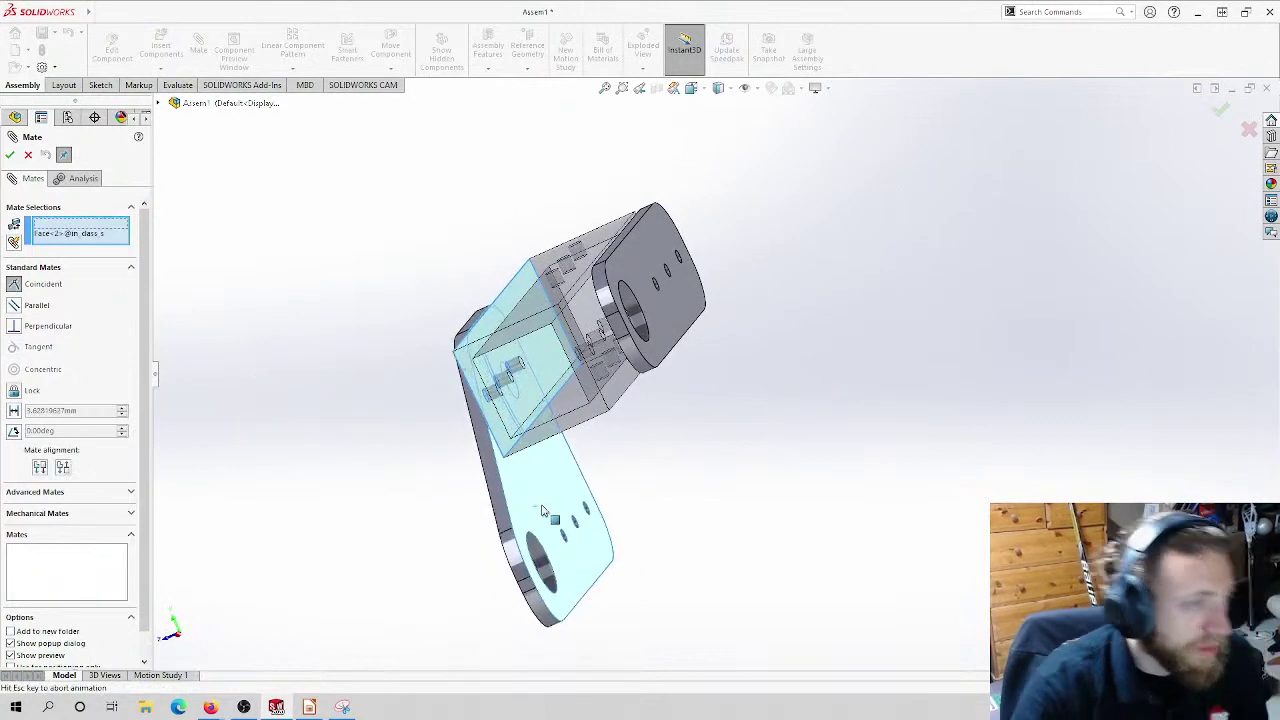
click(9, 155)
Step: Add a concentric mate between the front shoulder plate's small hole nearest the large bore and the tube's matching end hole
middle_drag(628, 444, 580, 380)
click(691, 523)
scroll(429, 368, down, 5)
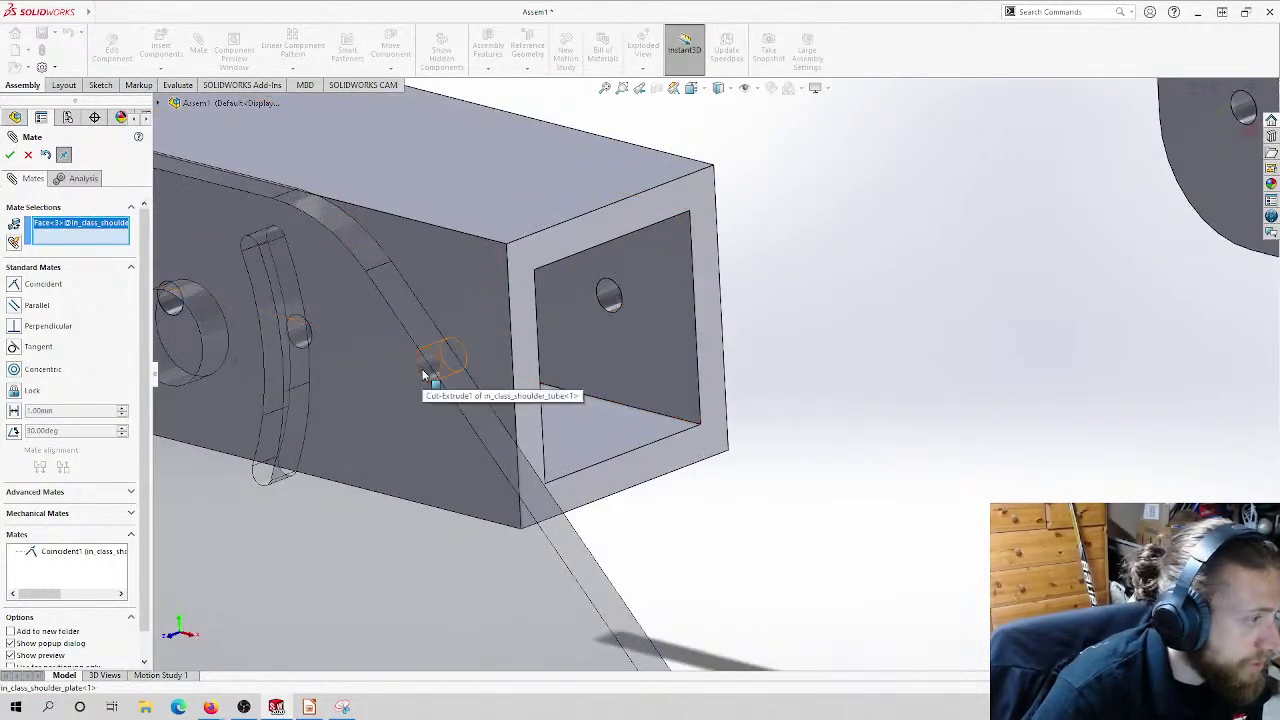
click(428, 366)
click(405, 350)
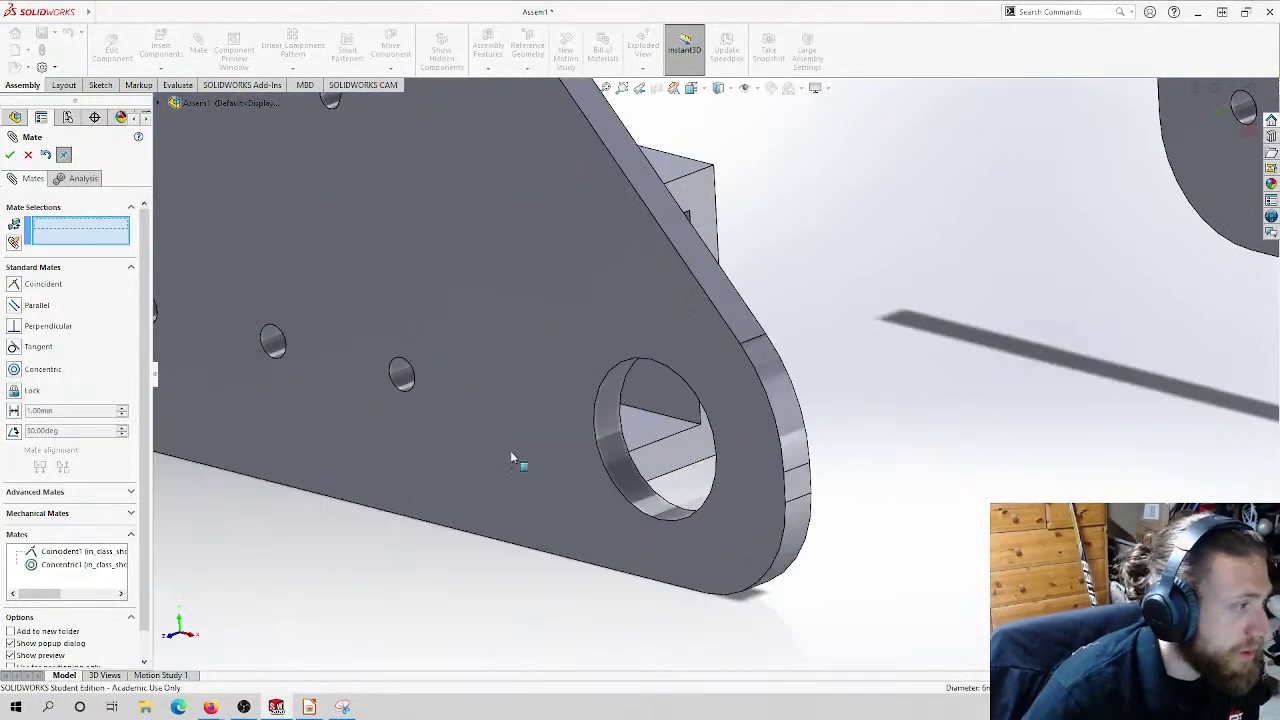
Step: Add a concentric mate between the middle hole of the front shoulder plate's lower row and the tube's middle side hole
scroll(499, 372, up, 5)
key(ctrl+1)
scroll(554, 372, down, 6)
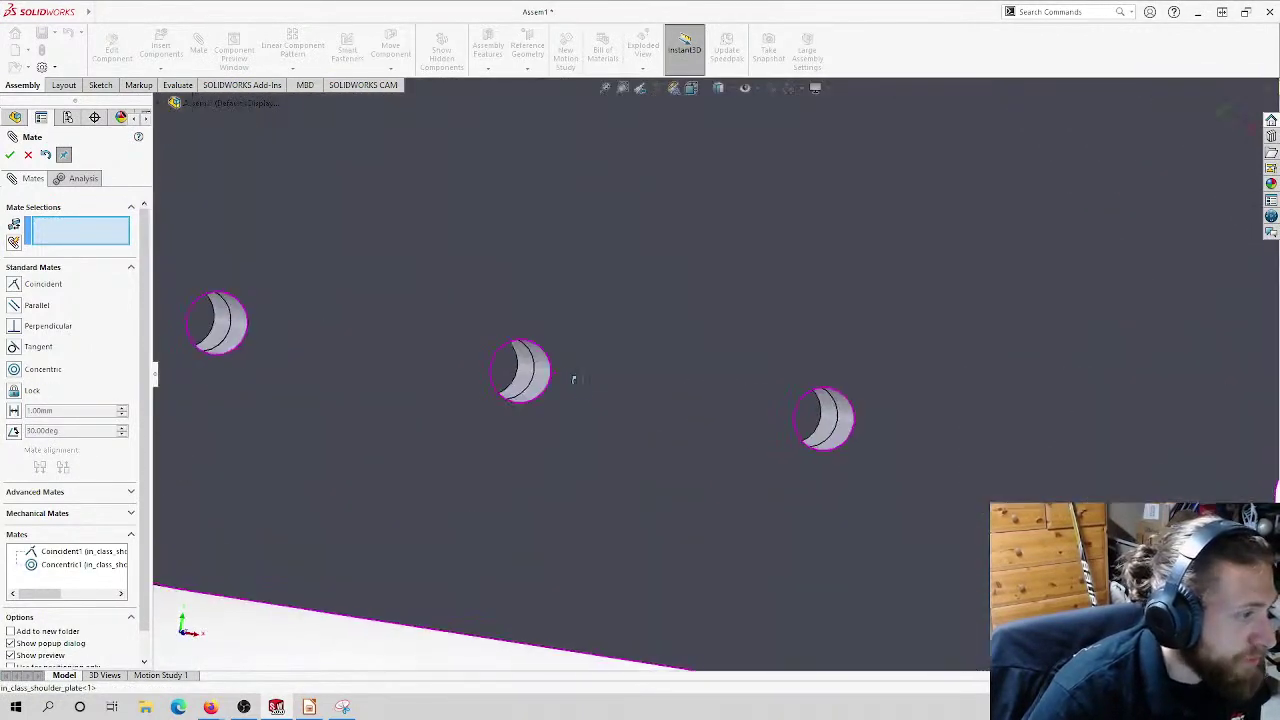
middle_drag(572, 375, 543, 378)
click(521, 375)
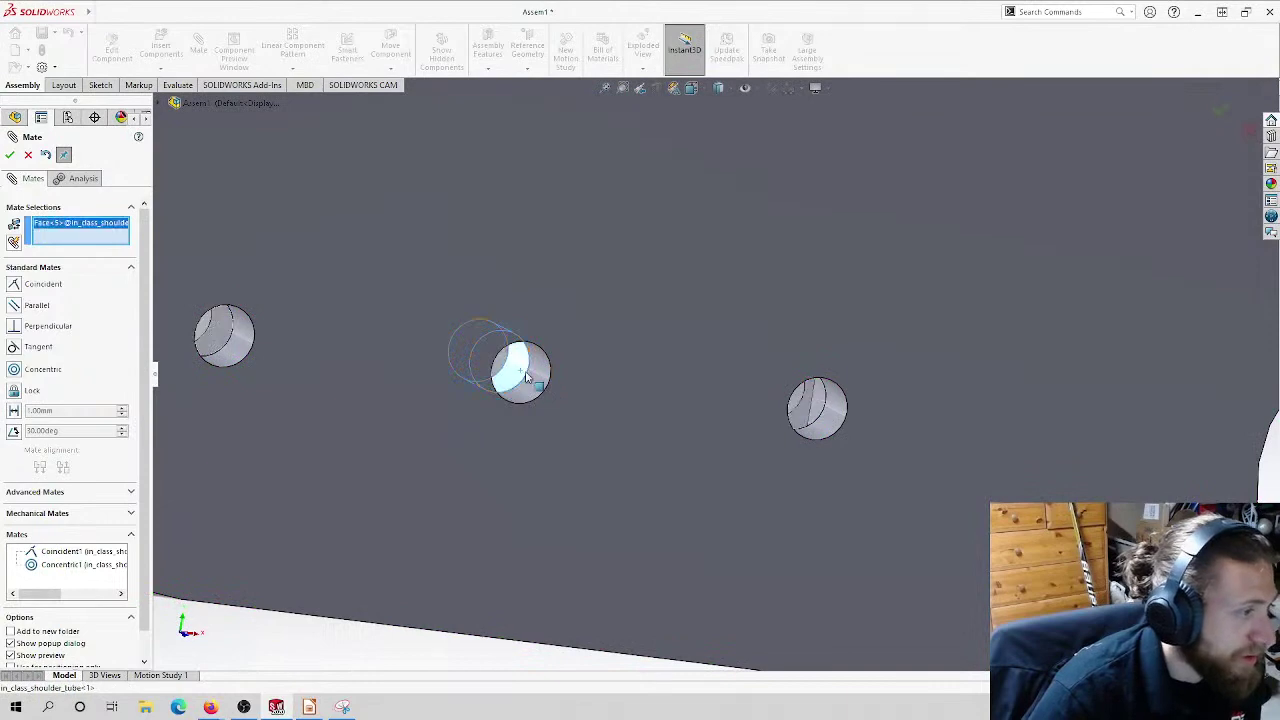
right_click(556, 372)
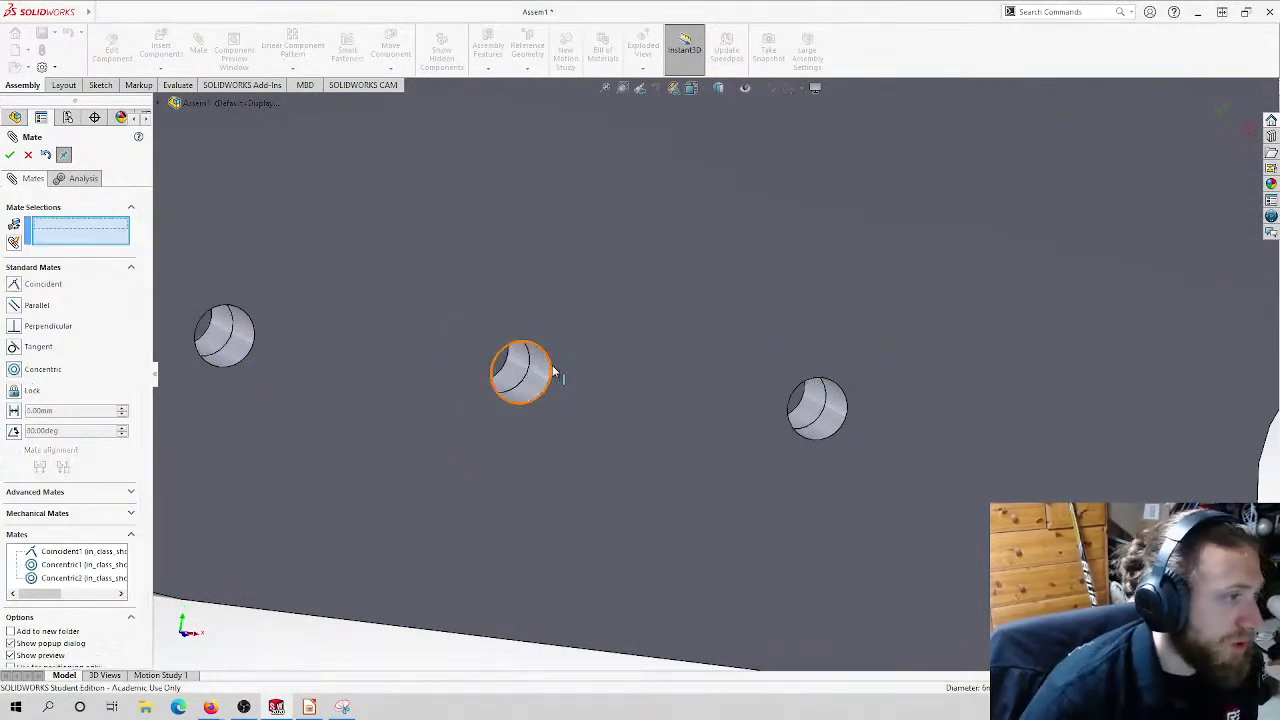
Step: Add a concentric mate between the tube's rear-face end hole and the rear shoulder plate's small hole nearest its large bore
scroll(560, 380, up, 6)
middle_drag(570, 392, 686, 402)
scroll(770, 330, down, 4)
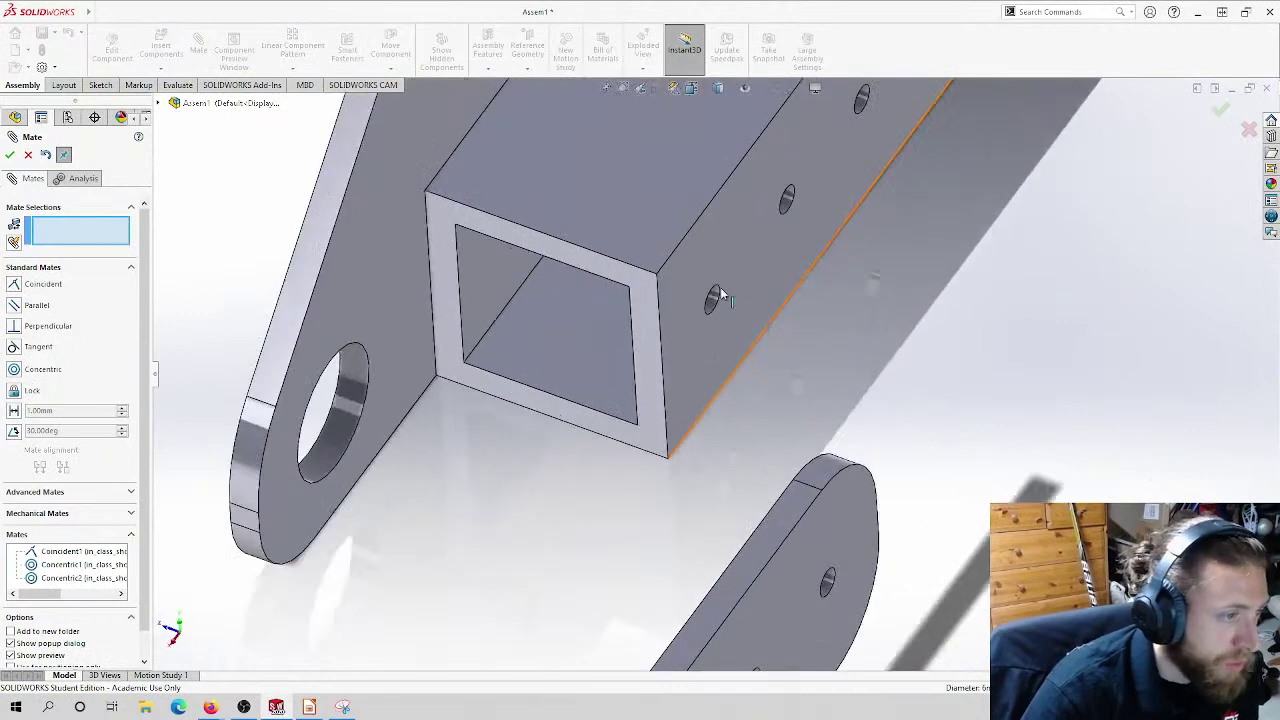
click(714, 302)
scroll(714, 302, up, 4)
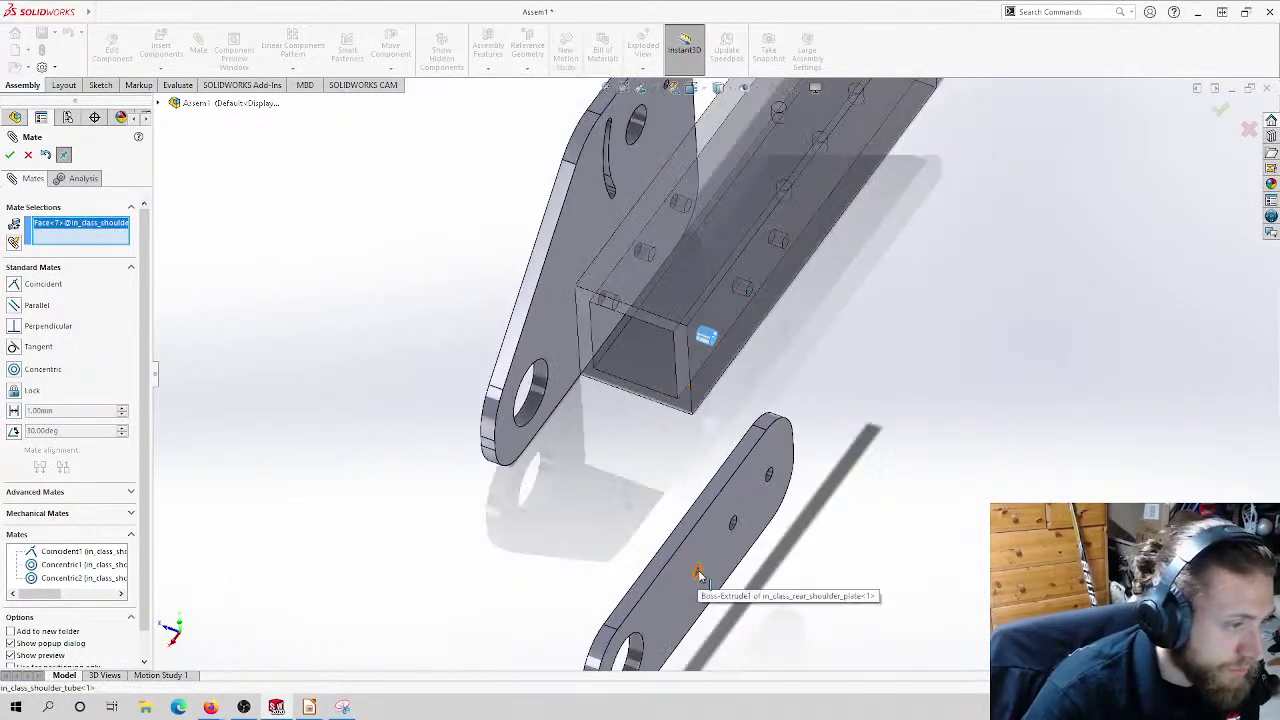
scroll(698, 575, down, 5)
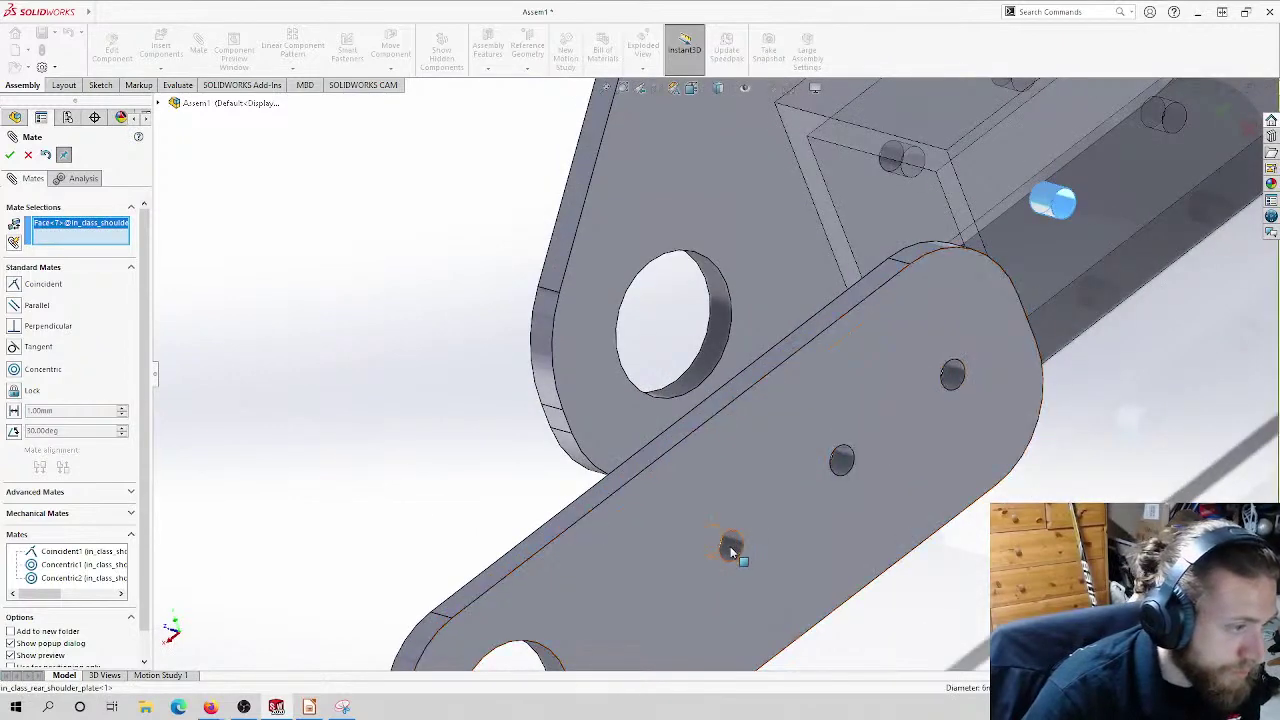
click(731, 547)
key(Return)
Step: Add a concentric mate between the rear shoulder plate's middle small hole and the tube's middle side hole
scroll(765, 478, up, 4)
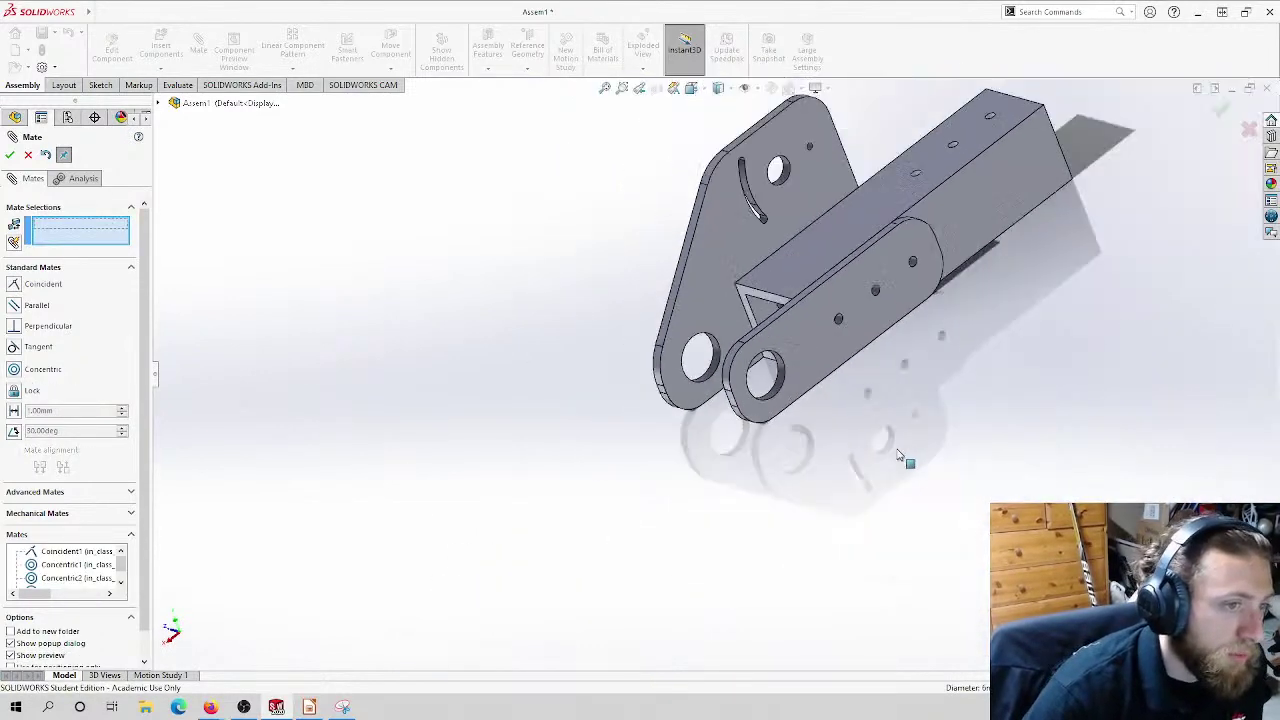
scroll(672, 447, down, 6)
scroll(618, 488, up, 2)
scroll(618, 488, down, 3)
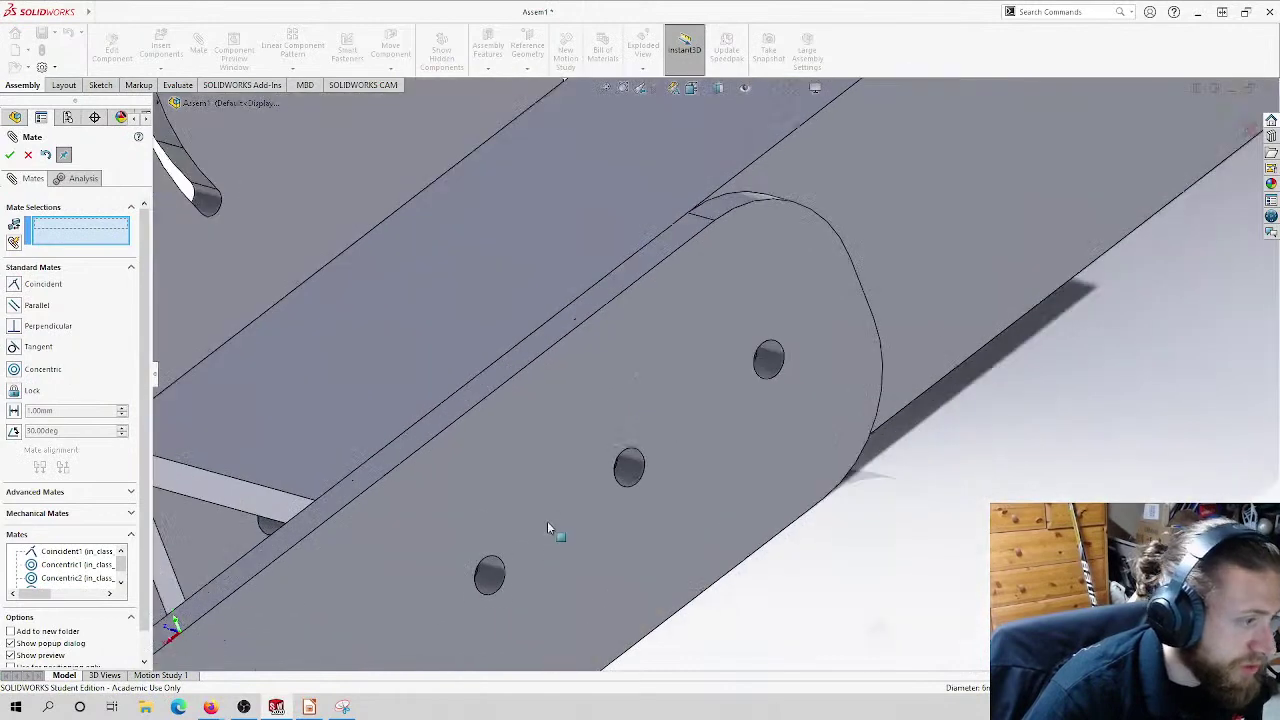
click(632, 478)
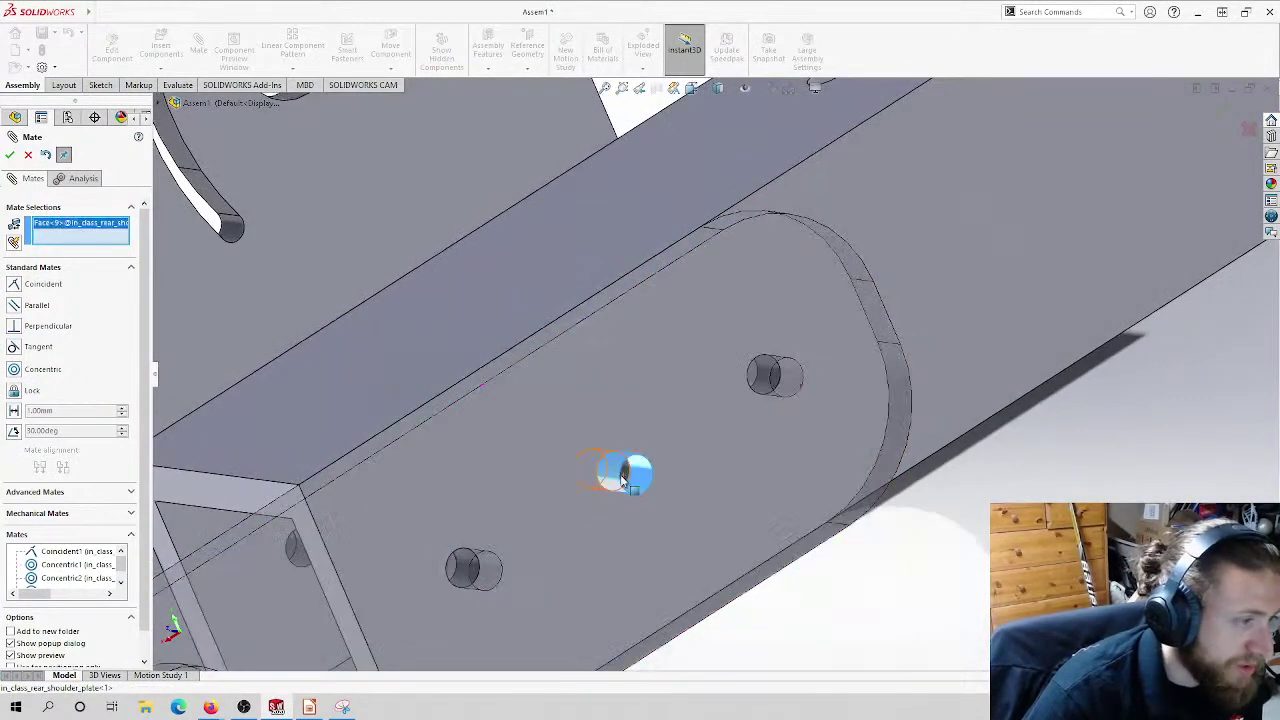
click(629, 490)
click(604, 497)
scroll(531, 400, up, 5)
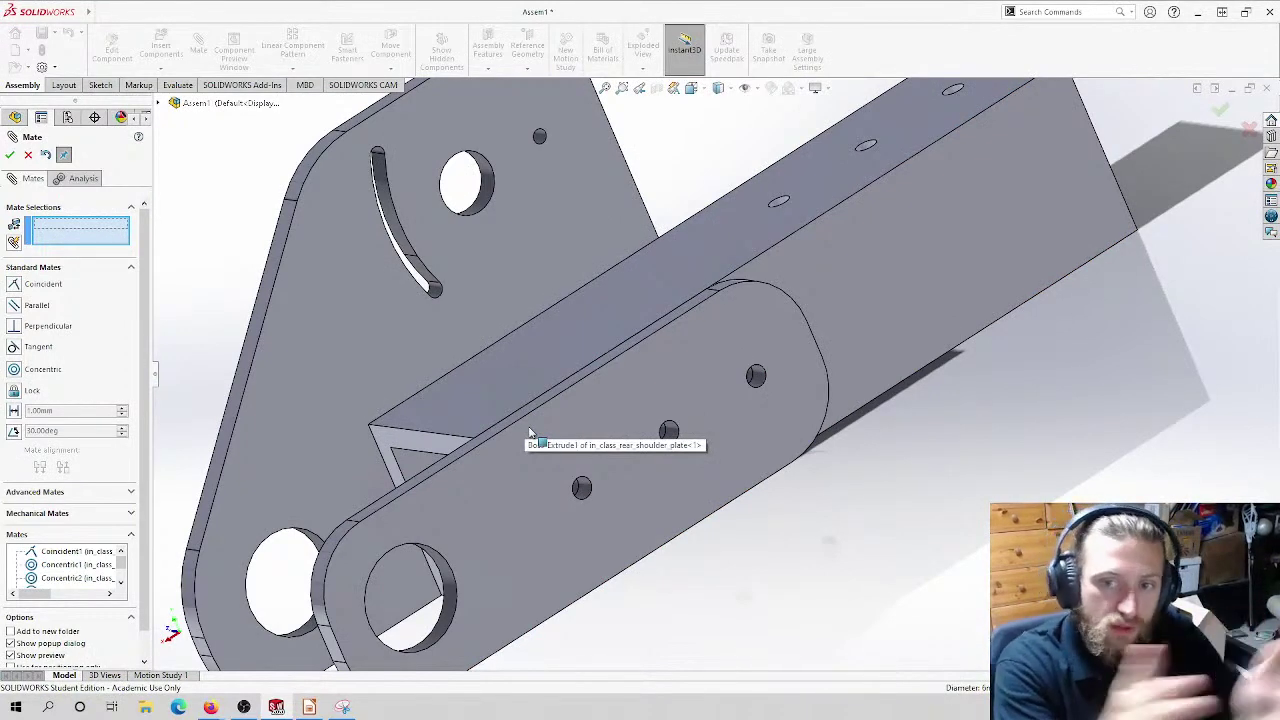
Step: Add a coincident mate between the rear shoulder plate's inner face and the tube's rear side face, and finish mating
middle_drag(530, 432, 557, 457)
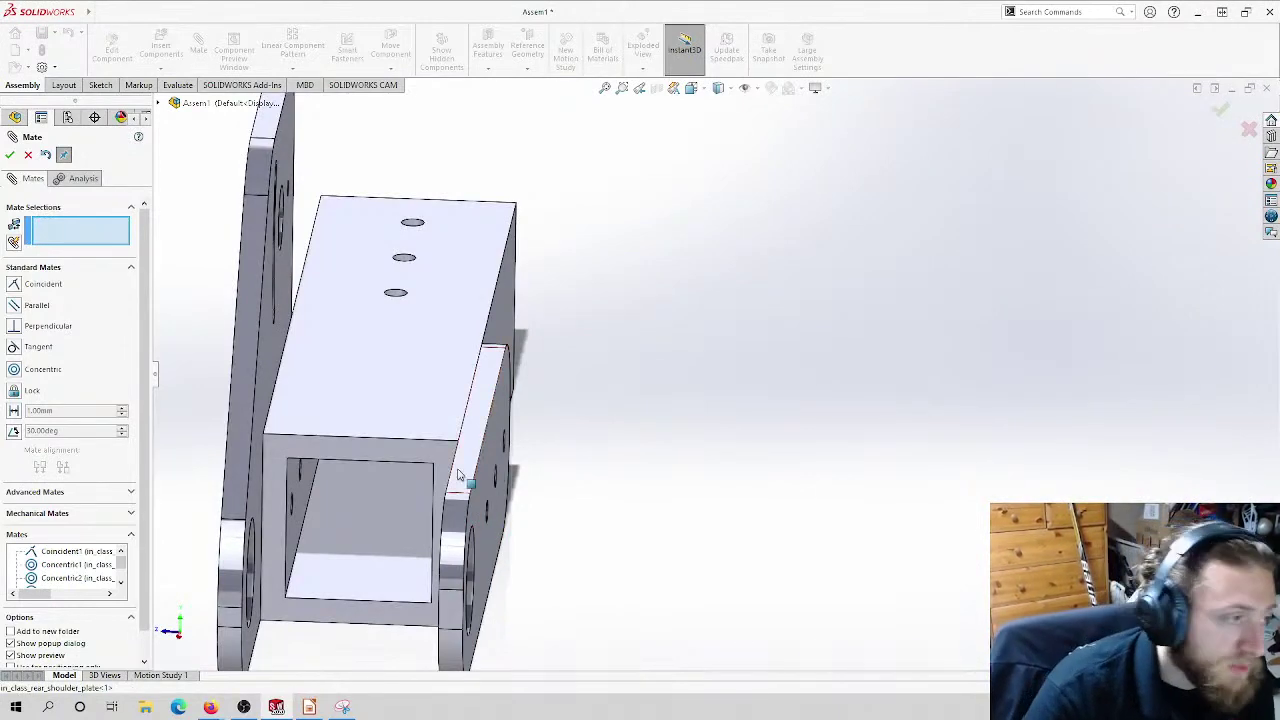
middle_drag(456, 475, 506, 414)
click(425, 533)
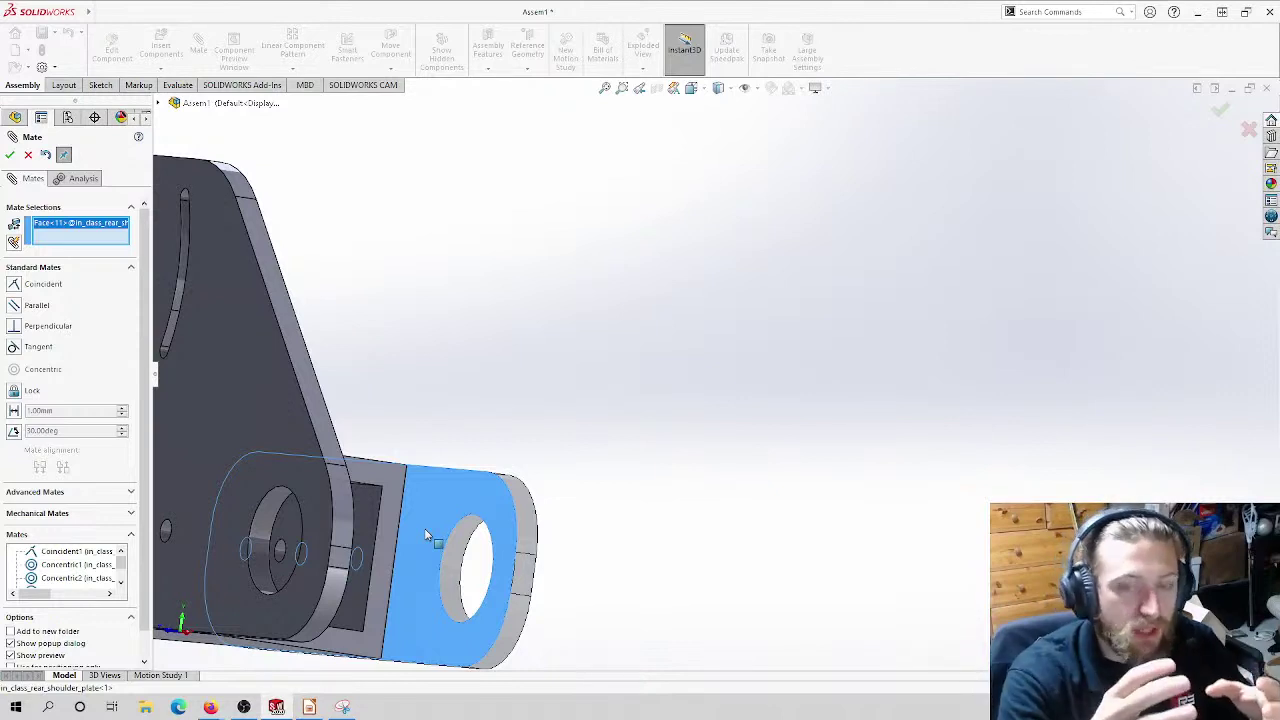
middle_drag(375, 316, 186, 394)
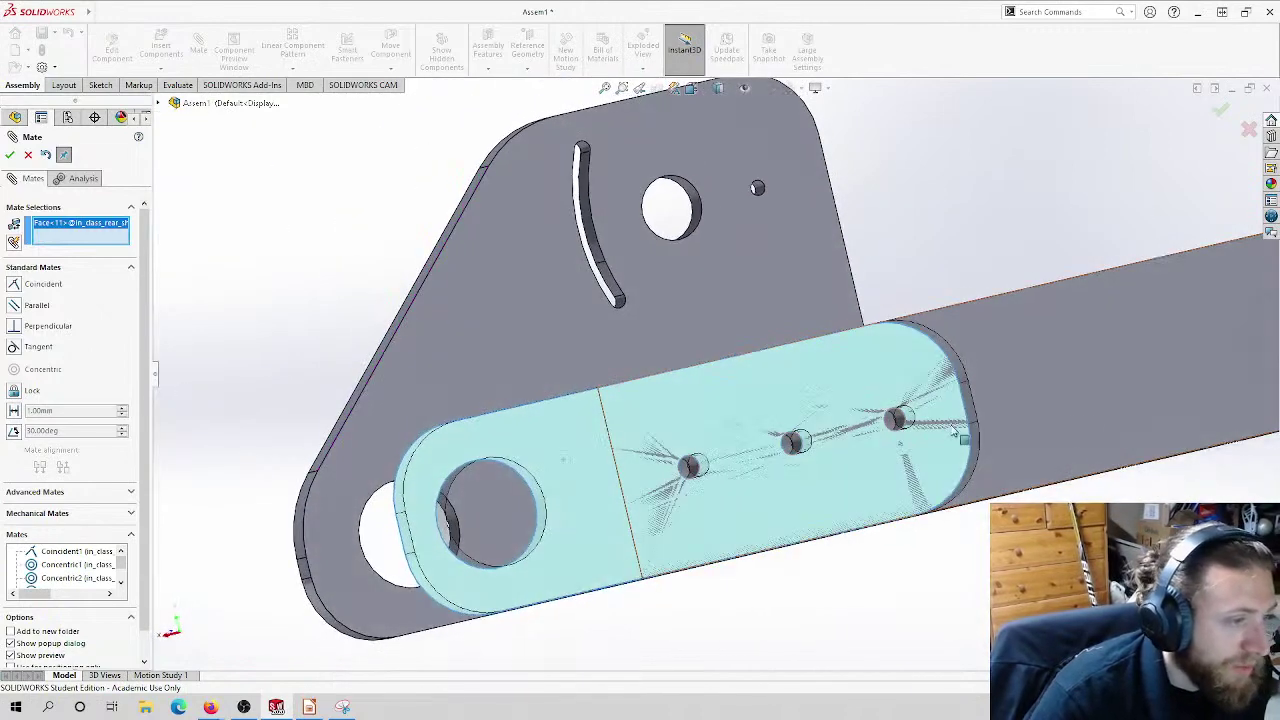
click(1066, 408)
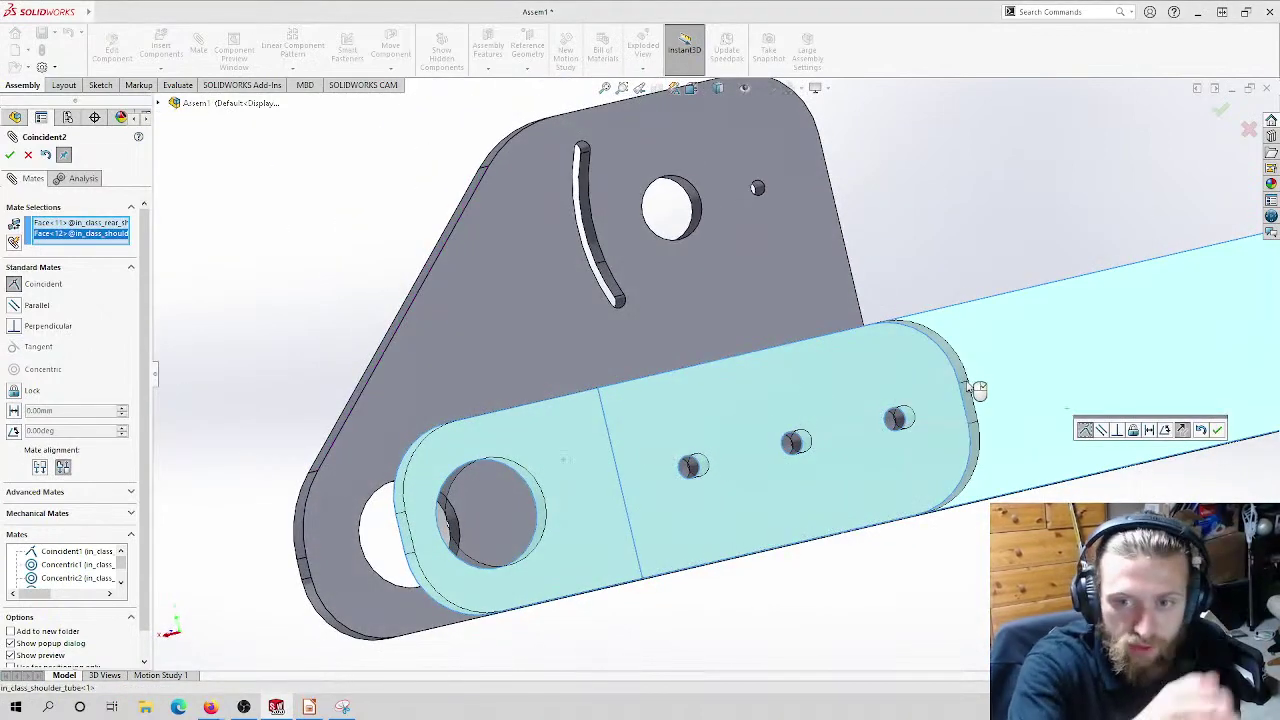
click(1219, 430)
scroll(694, 526, up, 3)
middle_drag(714, 563, 946, 544)
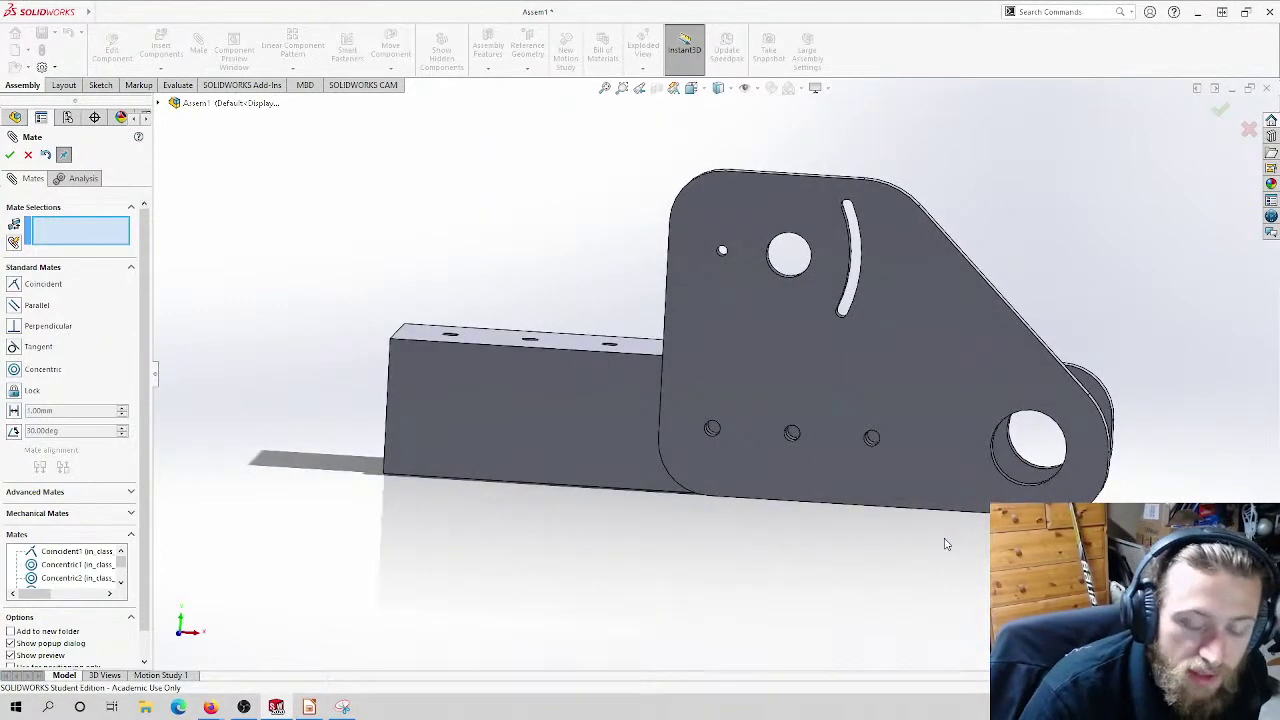
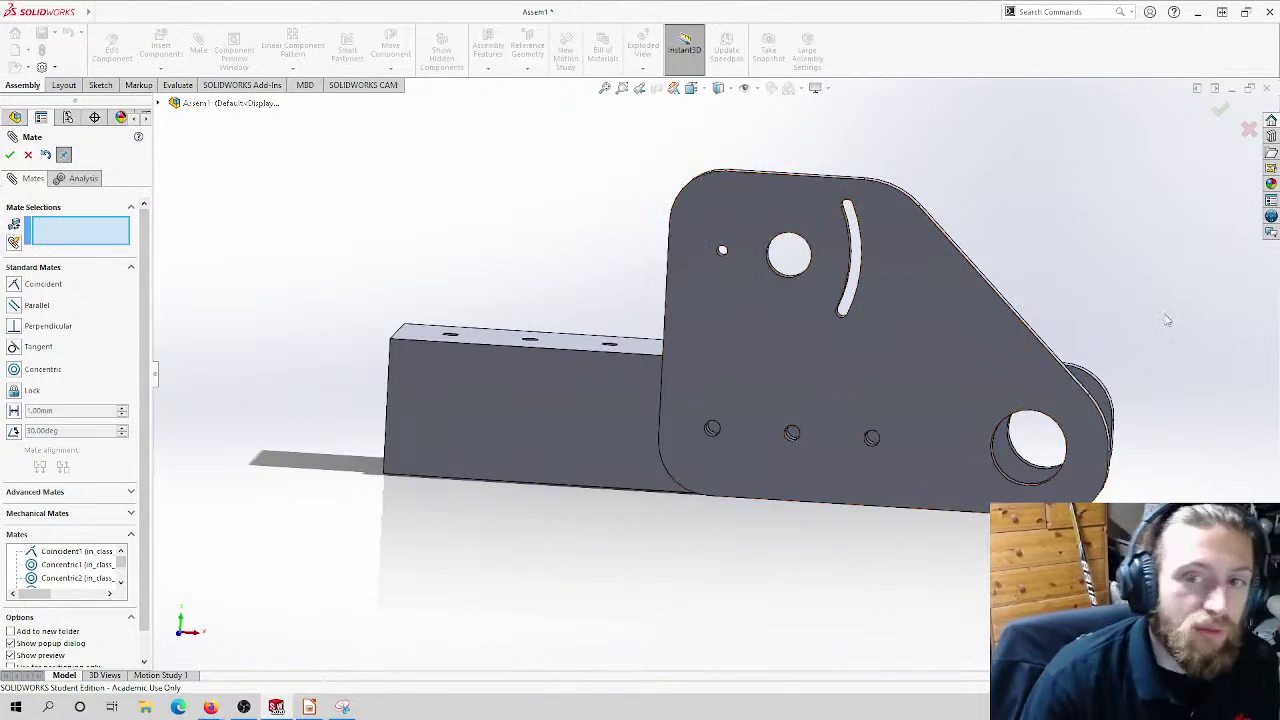
middle_drag(1125, 278, 1107, 218)
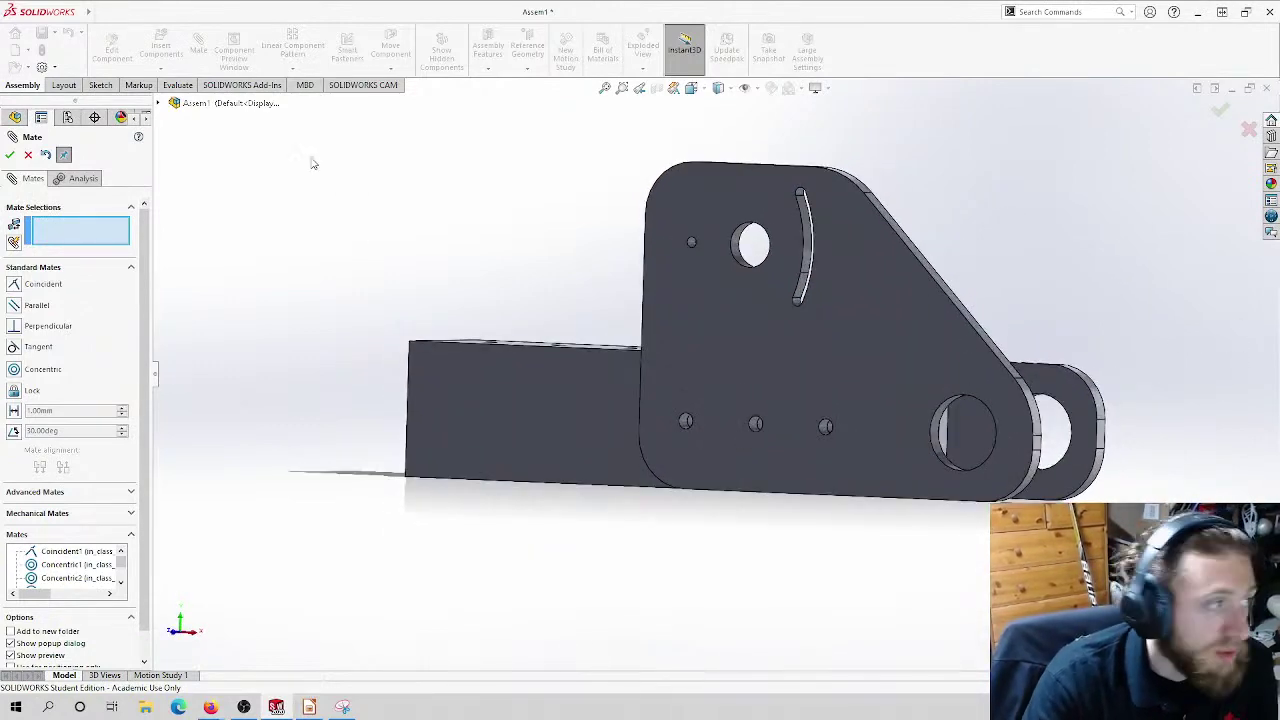
click(28, 155)
Step: Insert 0_5in_hex_bearing from the vex folder and place it in front of the front shoulder plate's large bore
middle_drag(900, 420, 1015, 490)
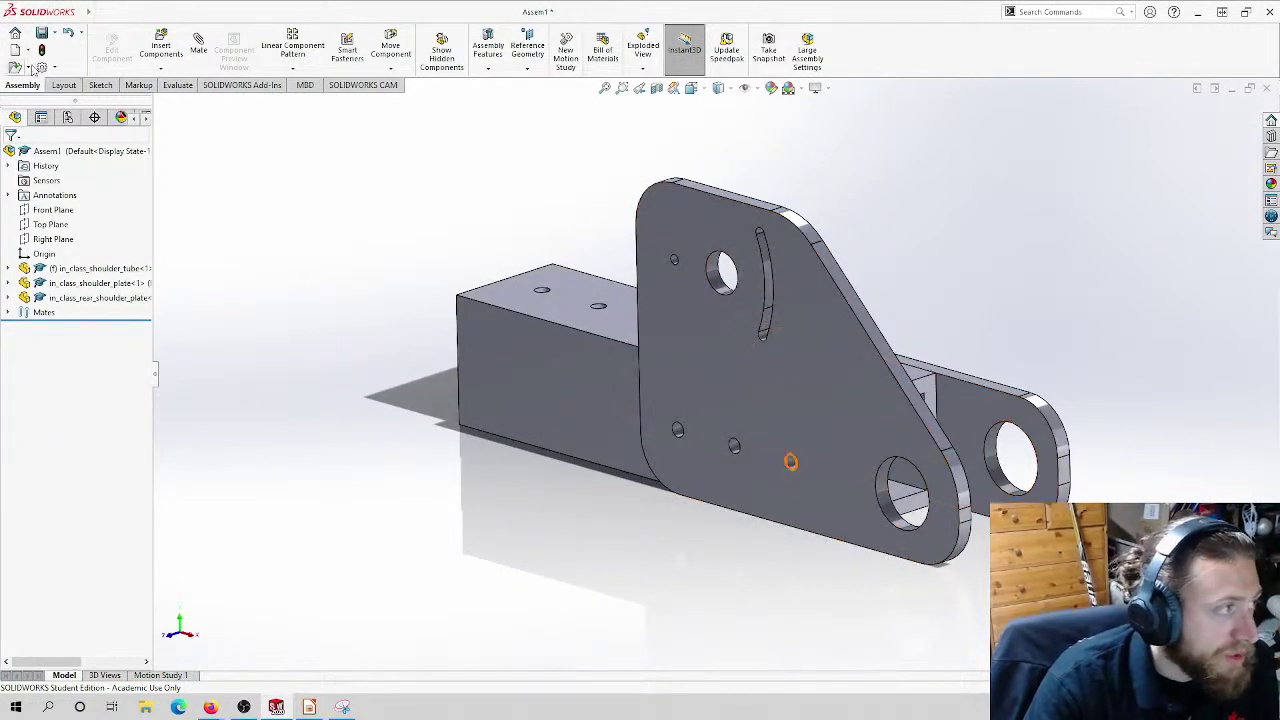
click(160, 48)
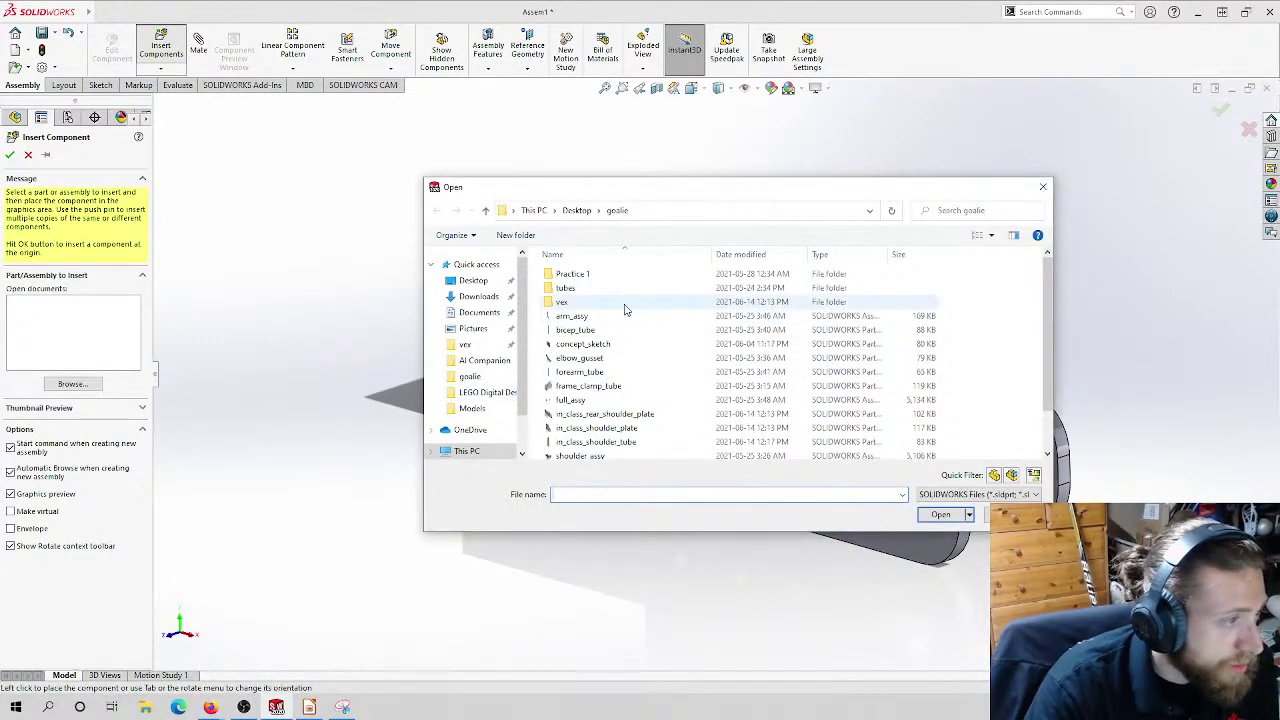
double_click(622, 301)
click(590, 273)
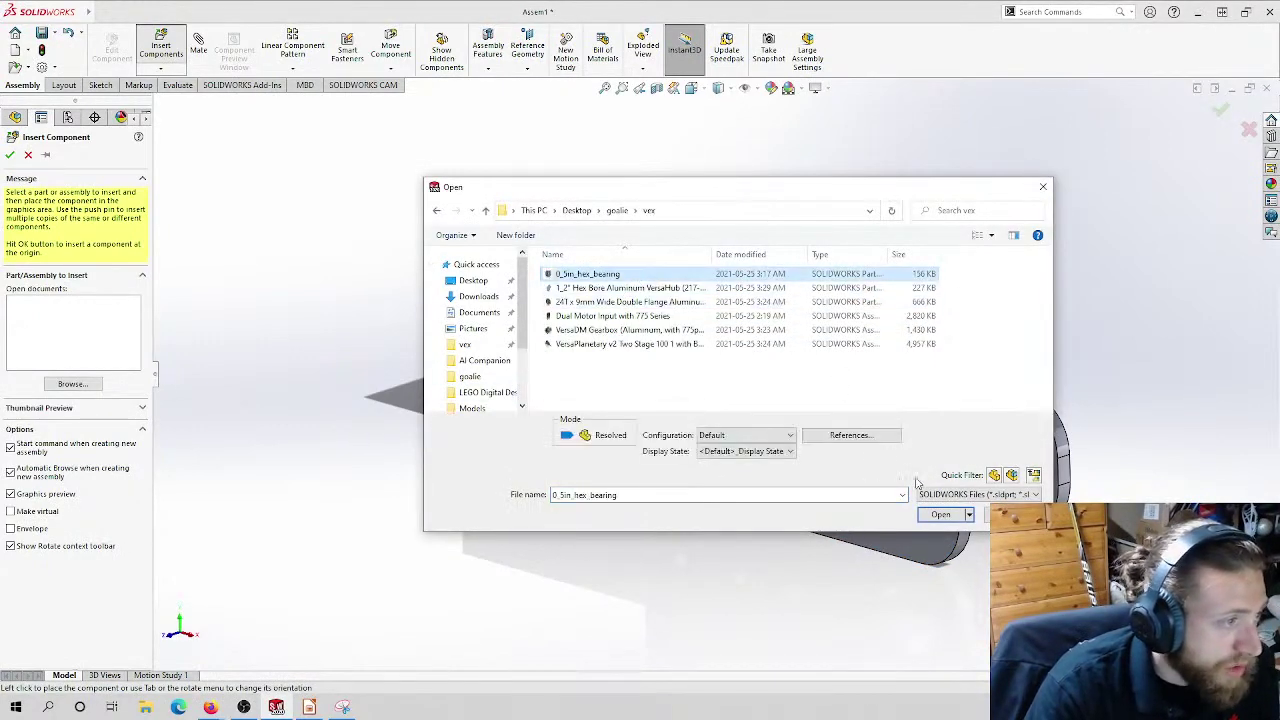
click(940, 515)
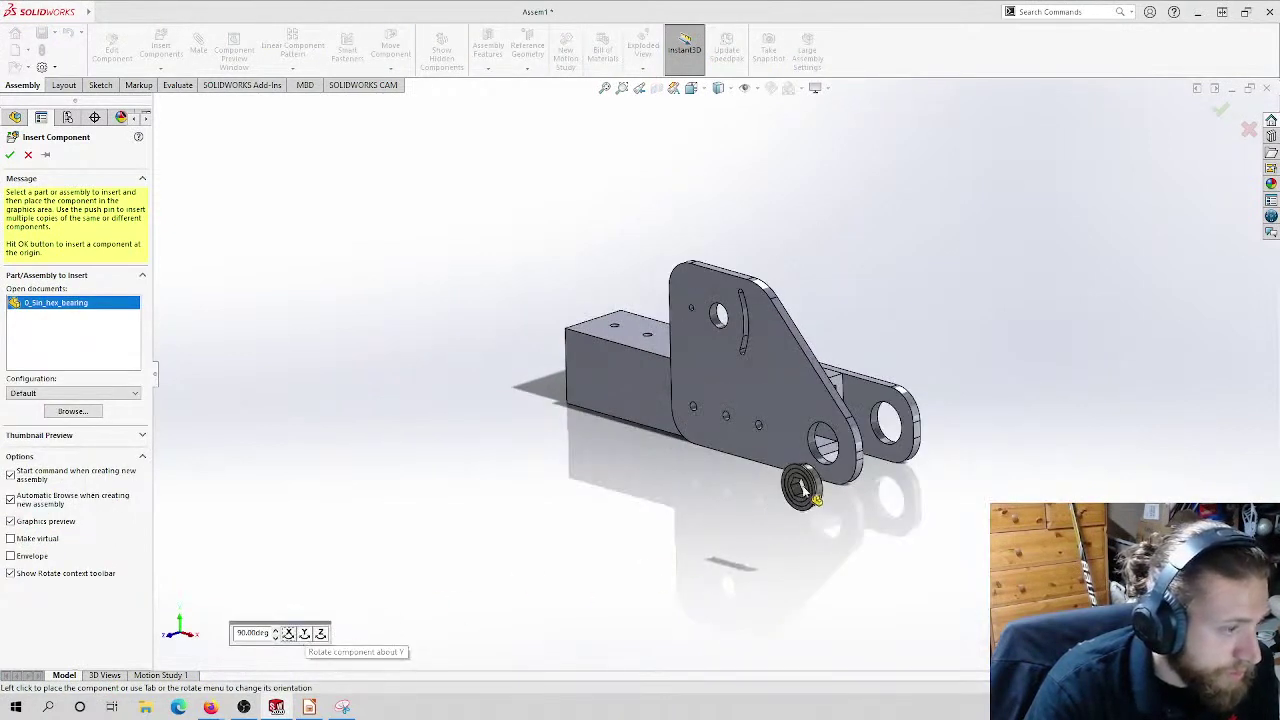
click(808, 488)
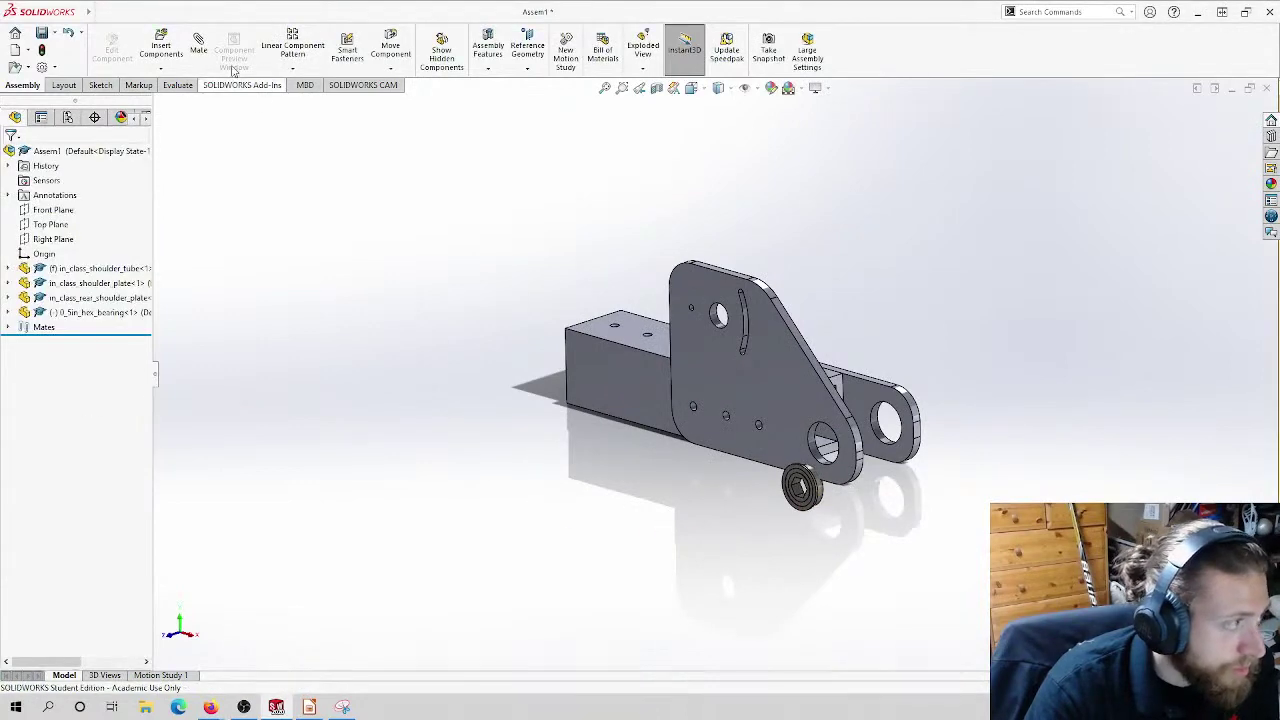
Step: Insert a second 0_5in_hex_bearing, rotated 90° about X, and place it beside the rear shoulder plate with multiple-copy insertion kept on
click(162, 47)
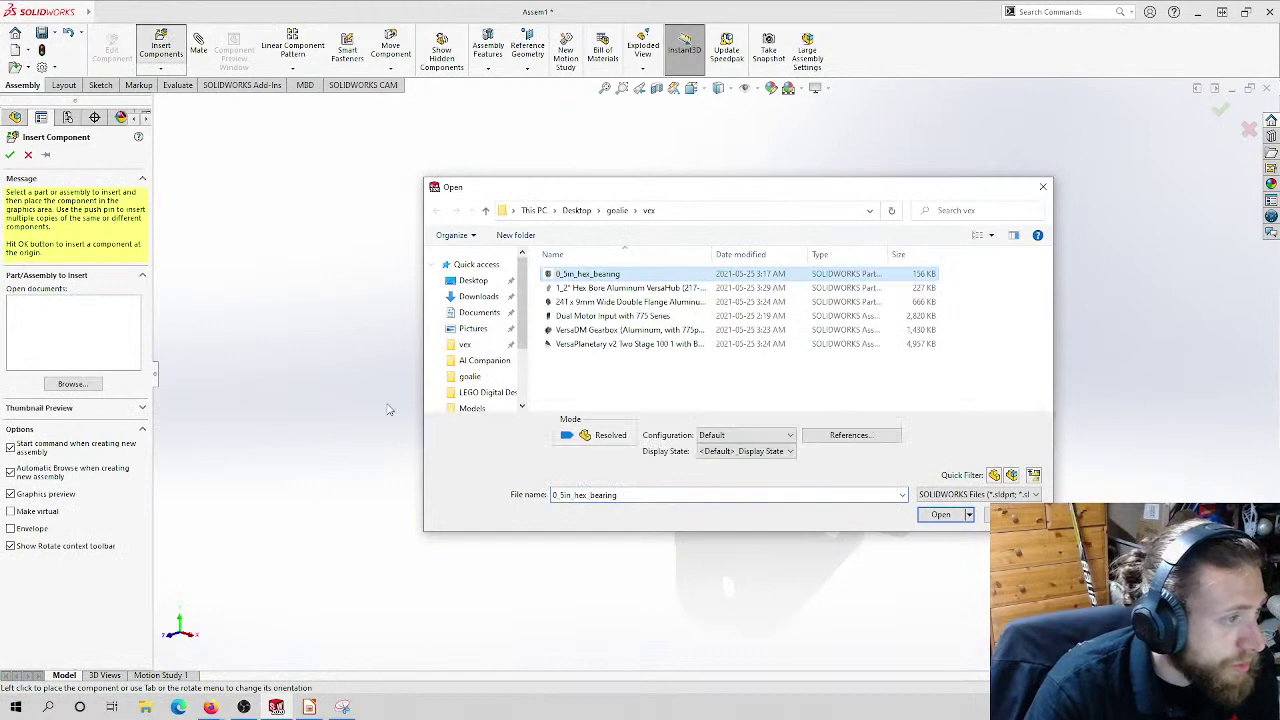
click(1043, 188)
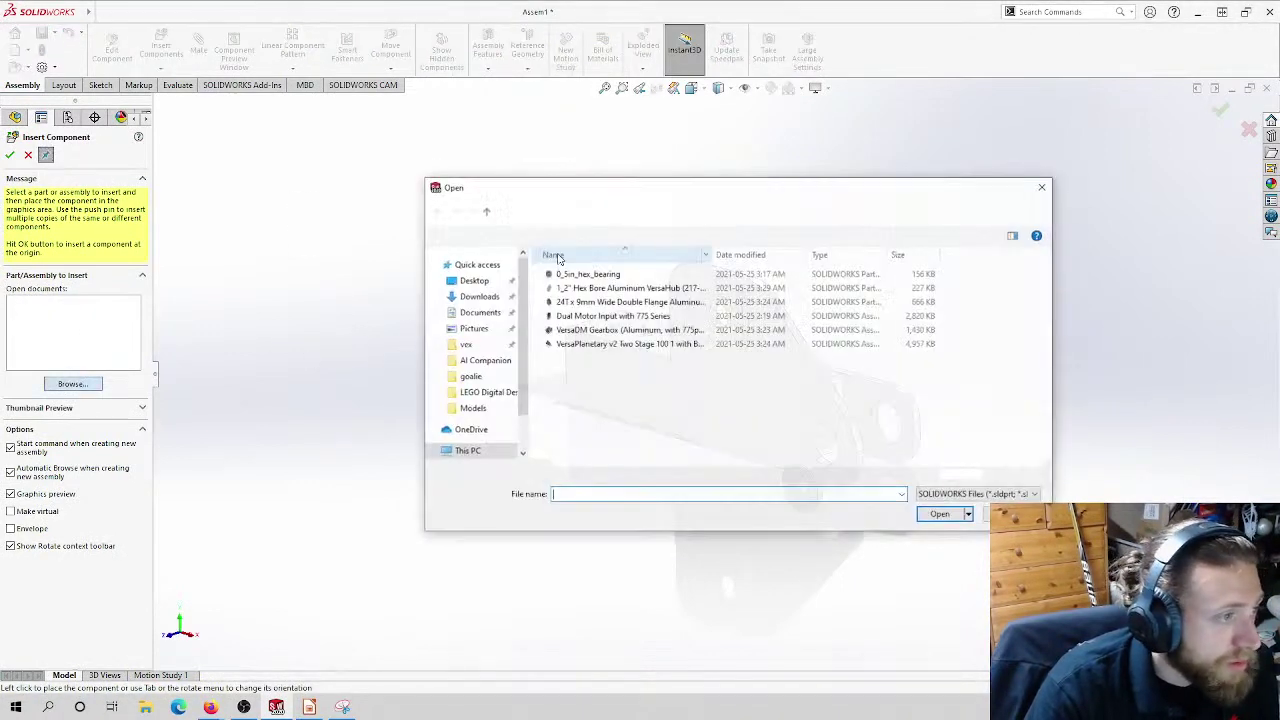
click(587, 273)
click(940, 514)
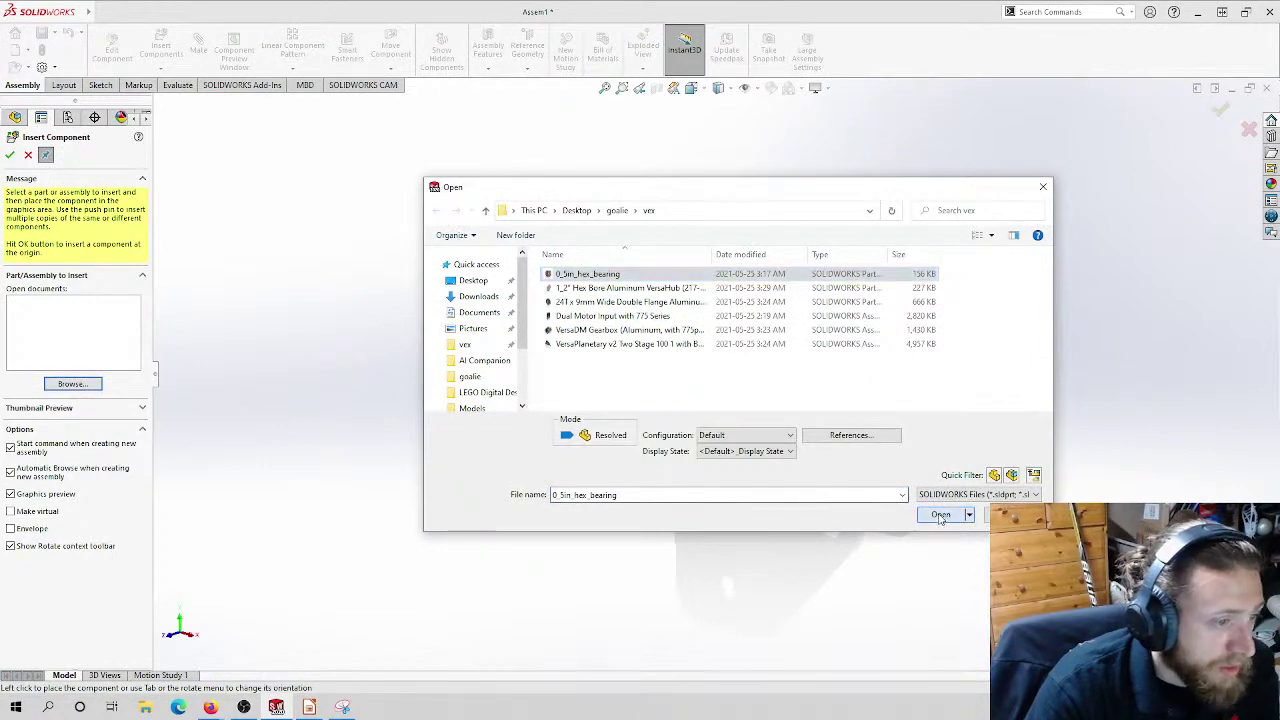
click(289, 635)
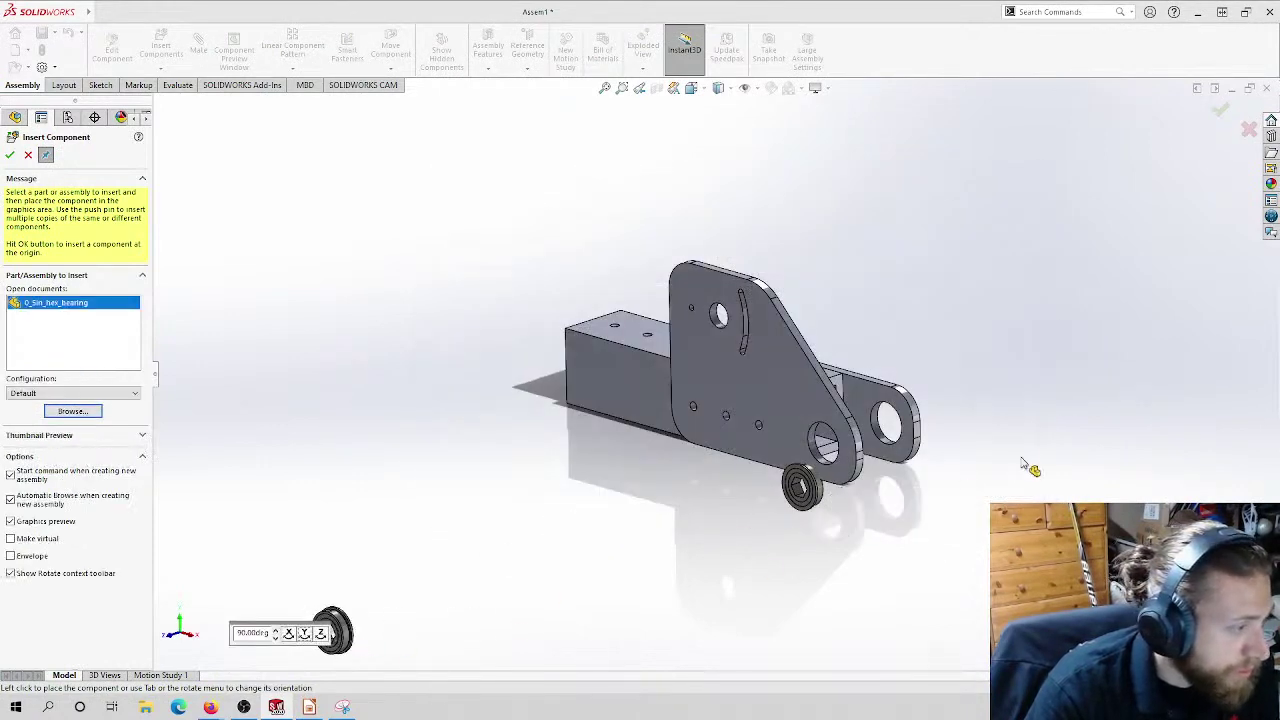
click(997, 420)
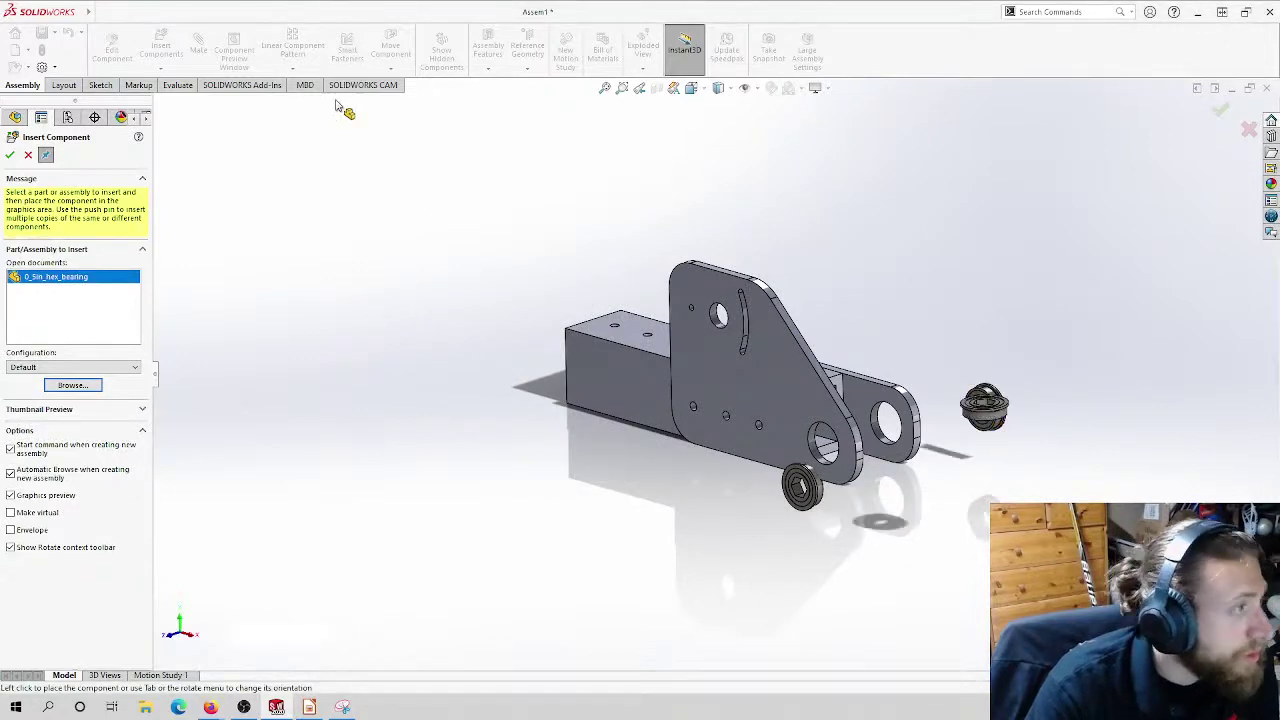
Step: Load the VersaPlanetary v2 Two Stage 100 1 with BAG (1) assembly from the vex folder and choose it for insertion
click(72, 385)
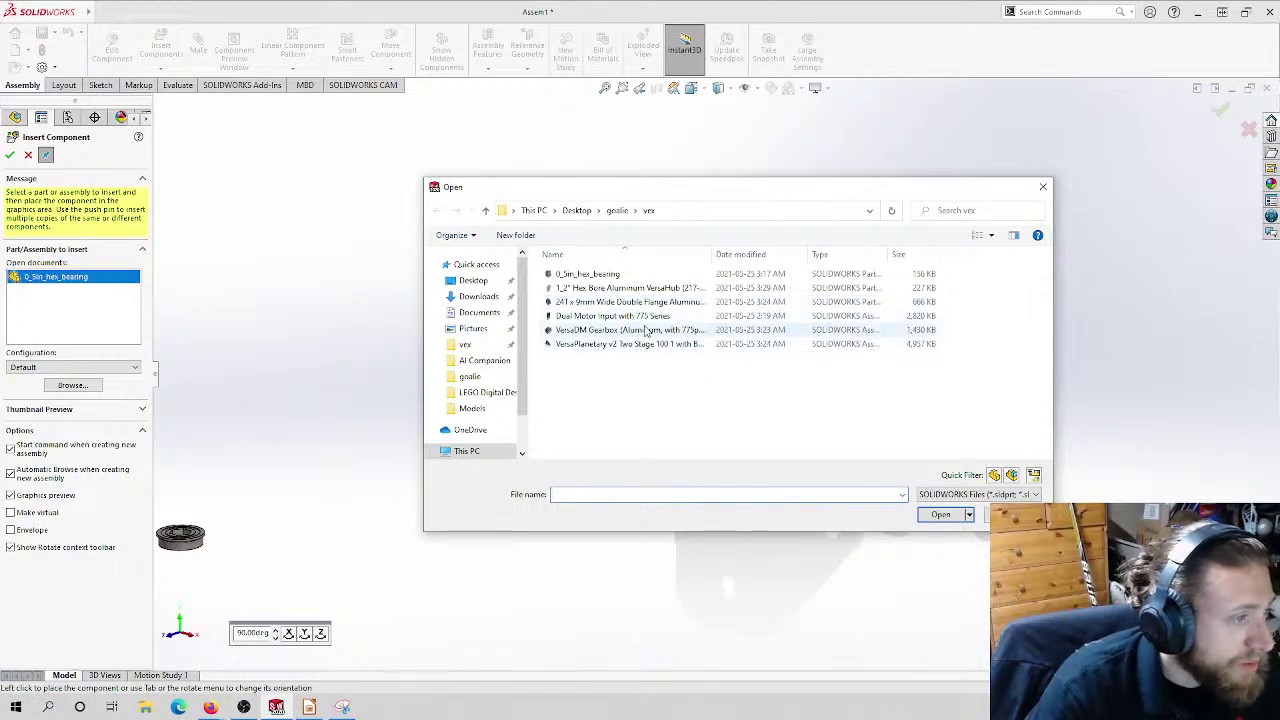
click(630, 344)
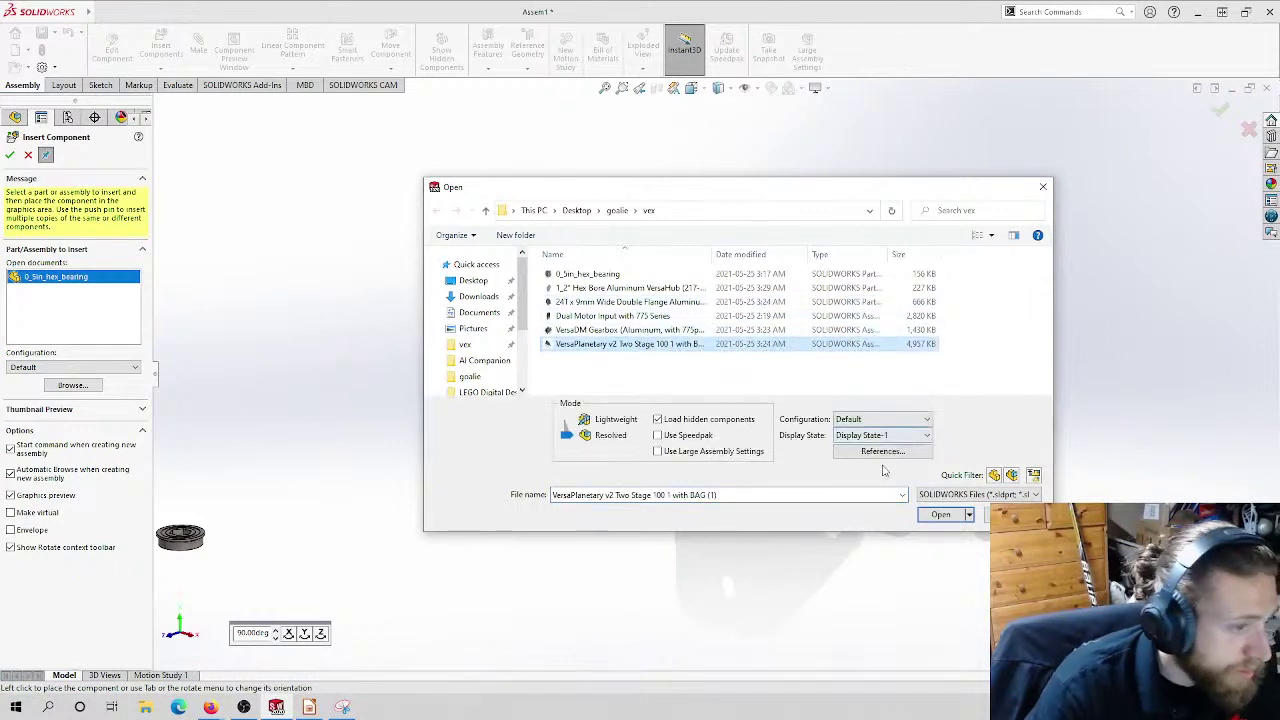
click(941, 514)
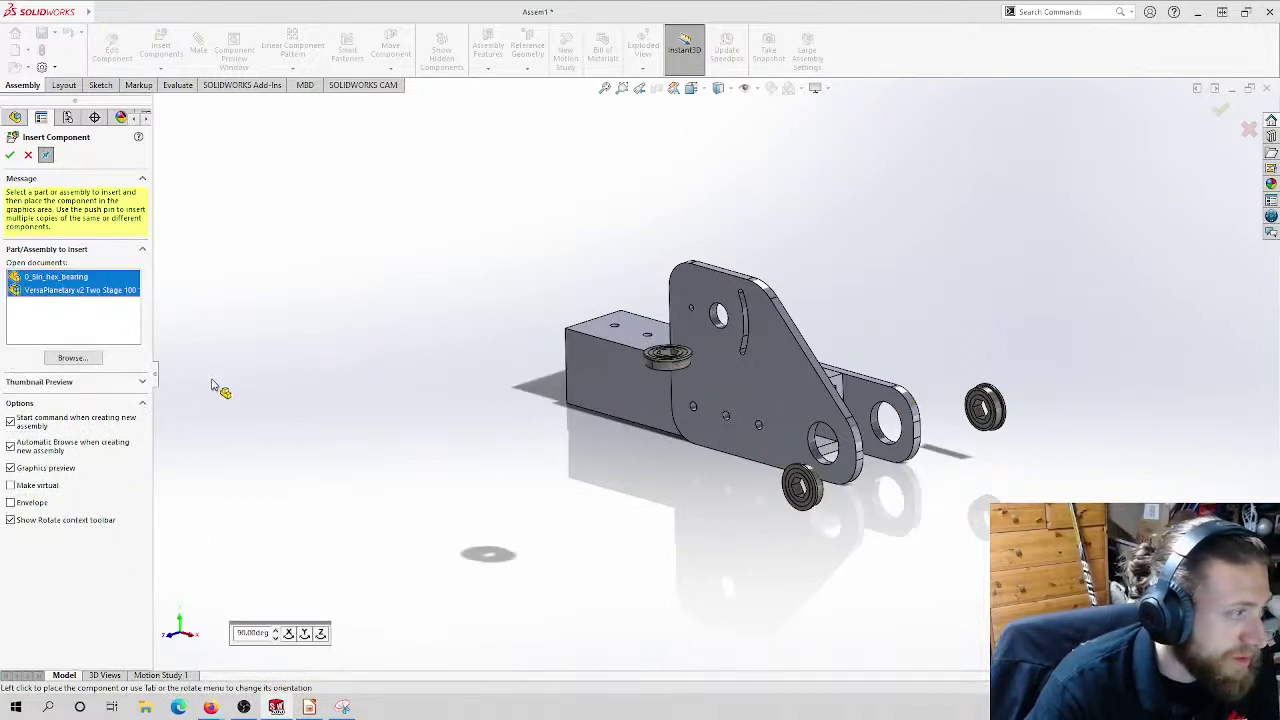
click(66, 281)
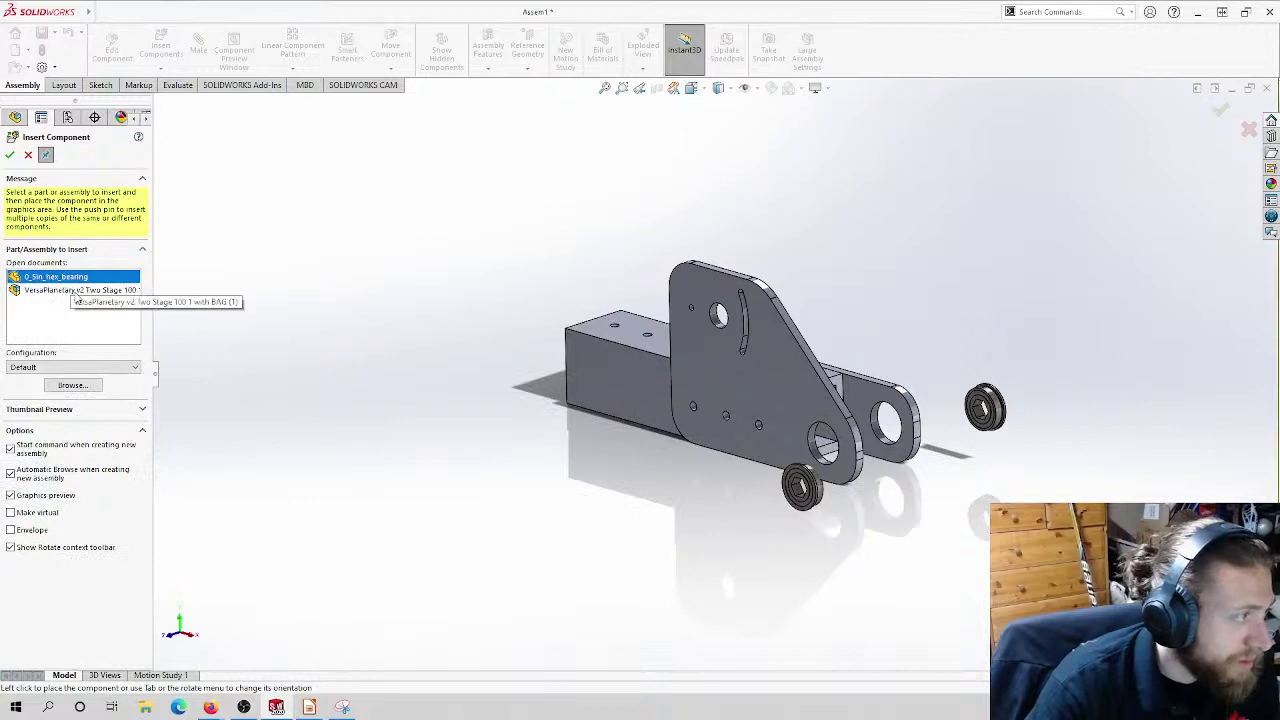
click(77, 290)
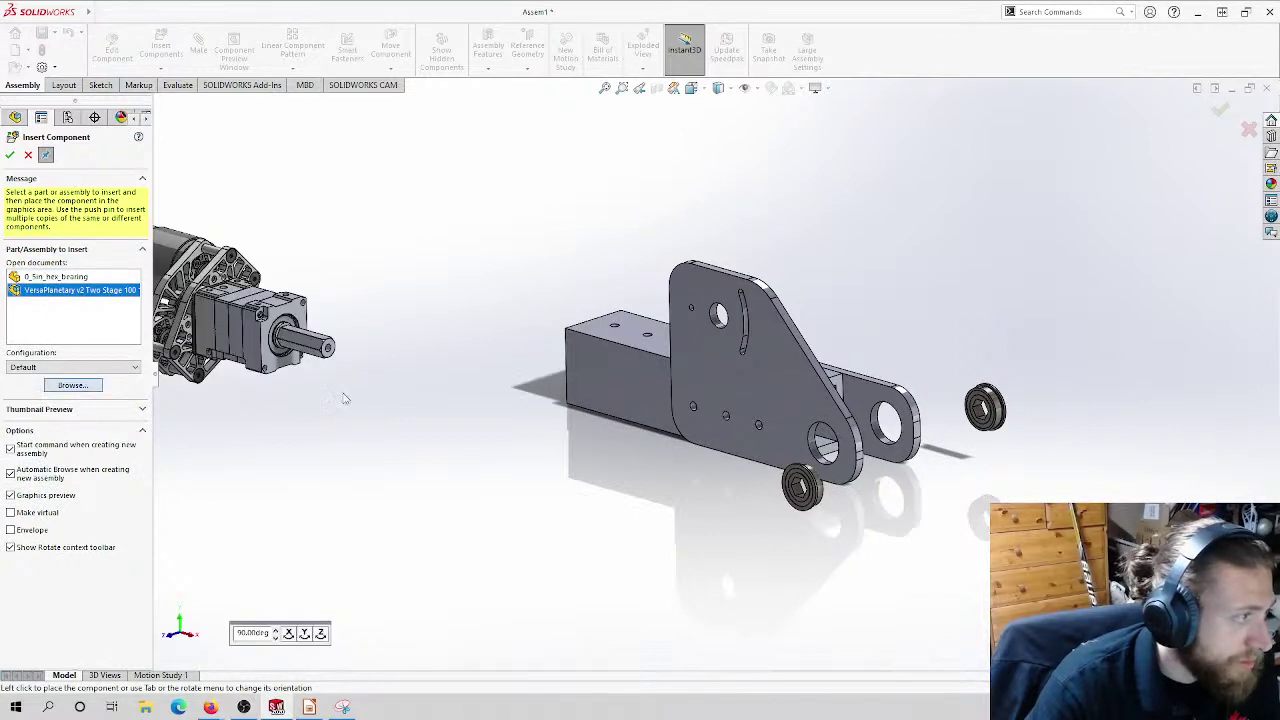
key(Escape)
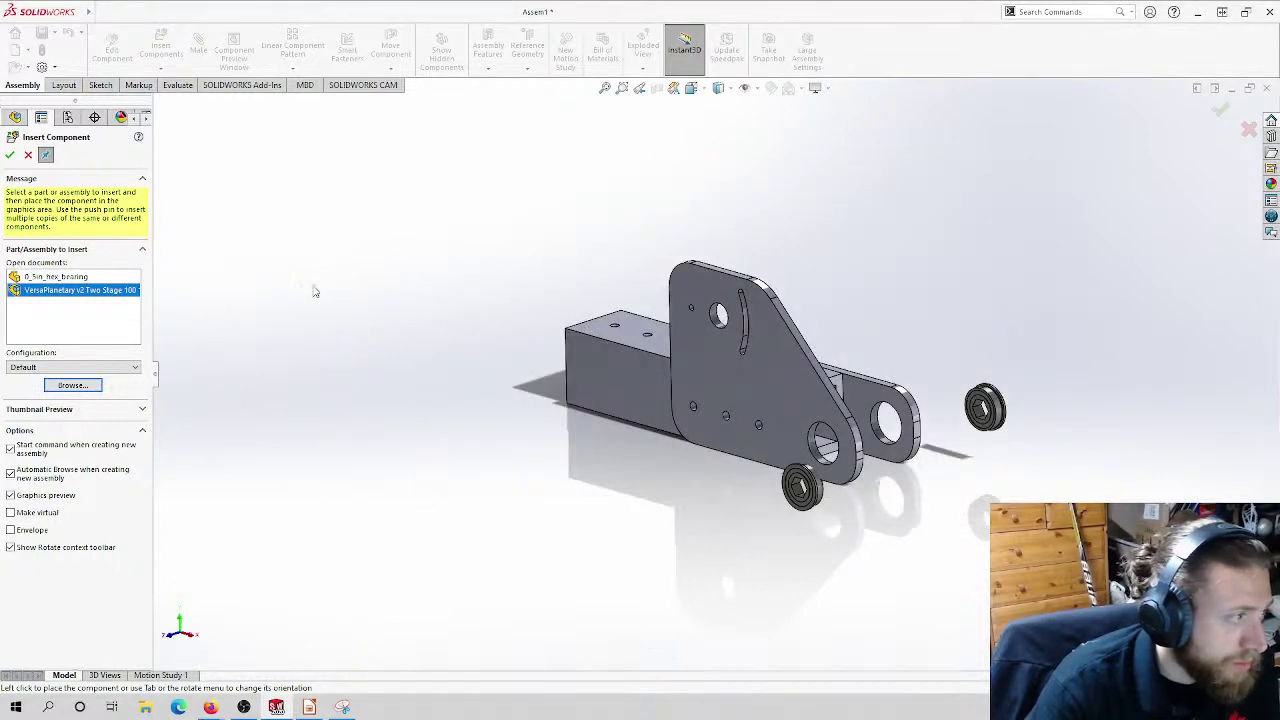
click(119, 290)
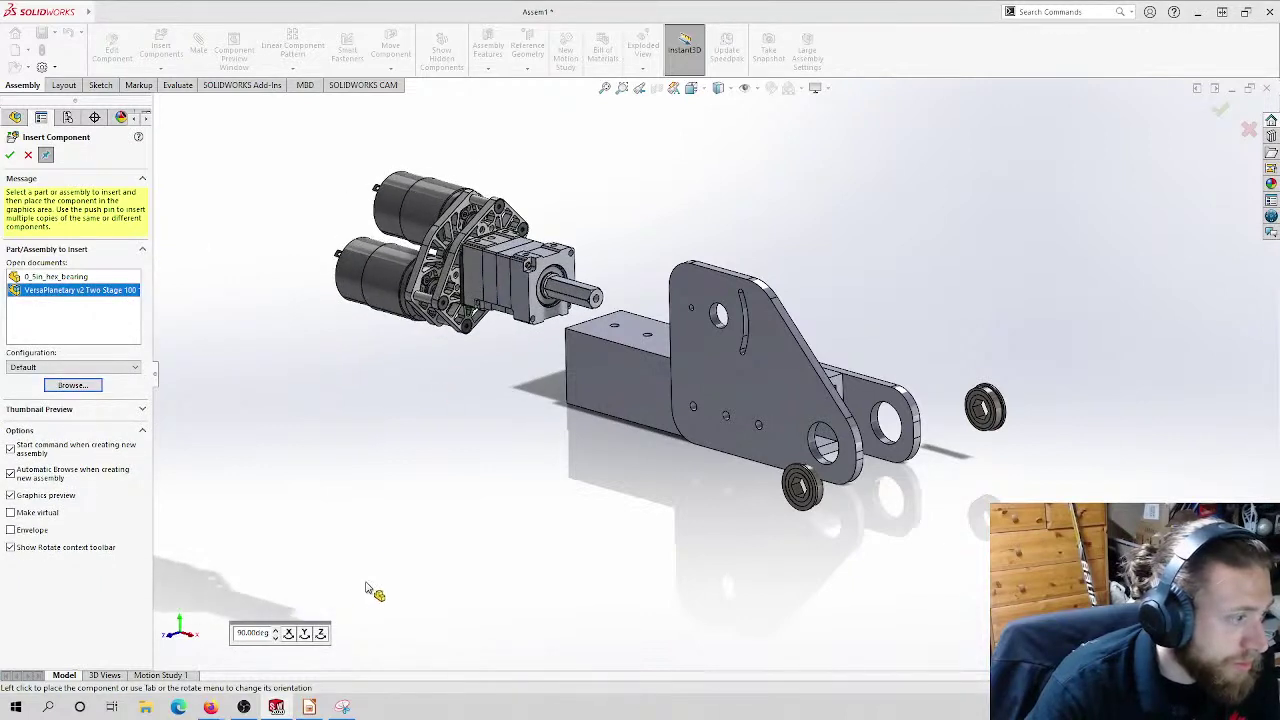
Step: Rotate the VersaPlanetary gearbox about Y in three 90° increments, place it above the shoulder tube, and finish inserting components
click(304, 633)
click(304, 633)
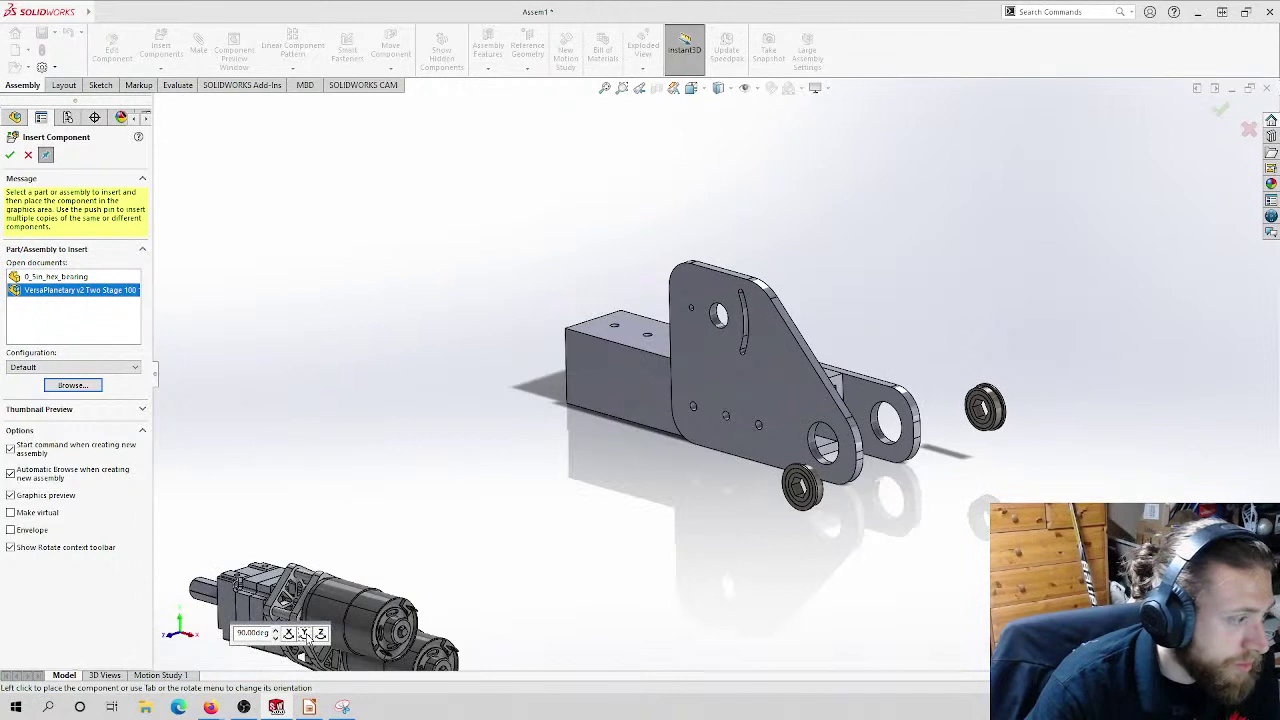
click(304, 633)
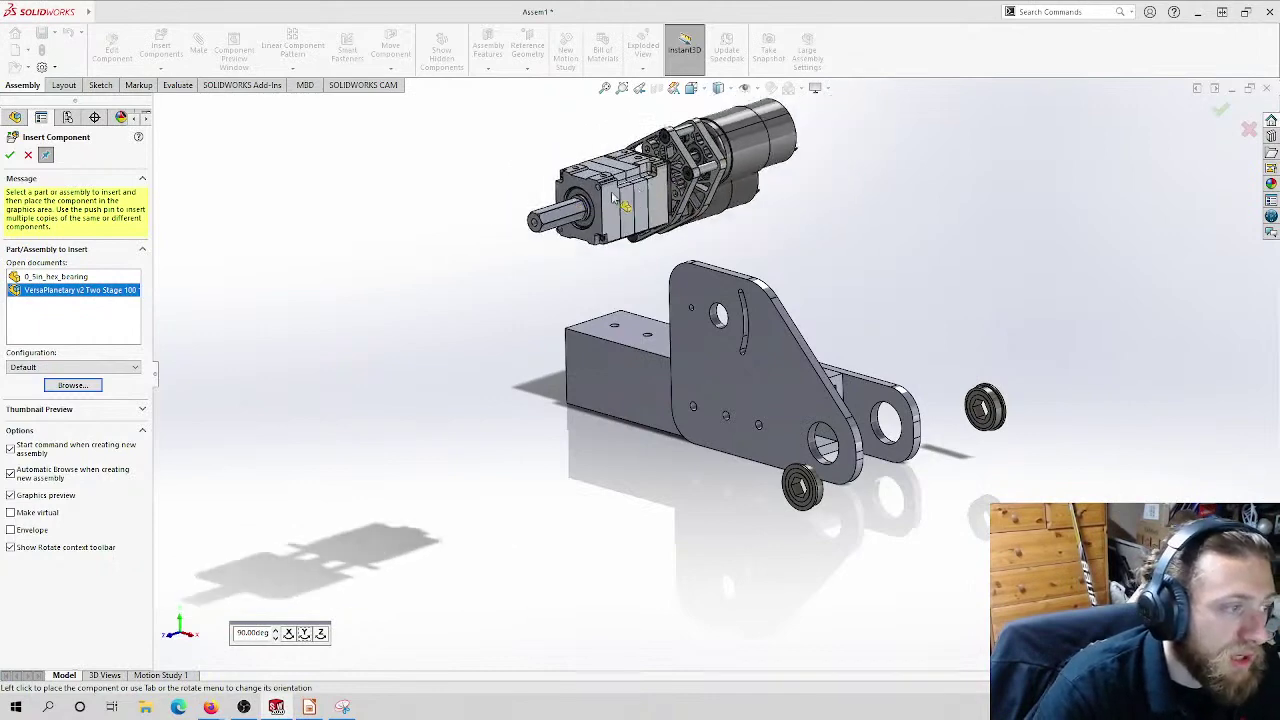
click(585, 198)
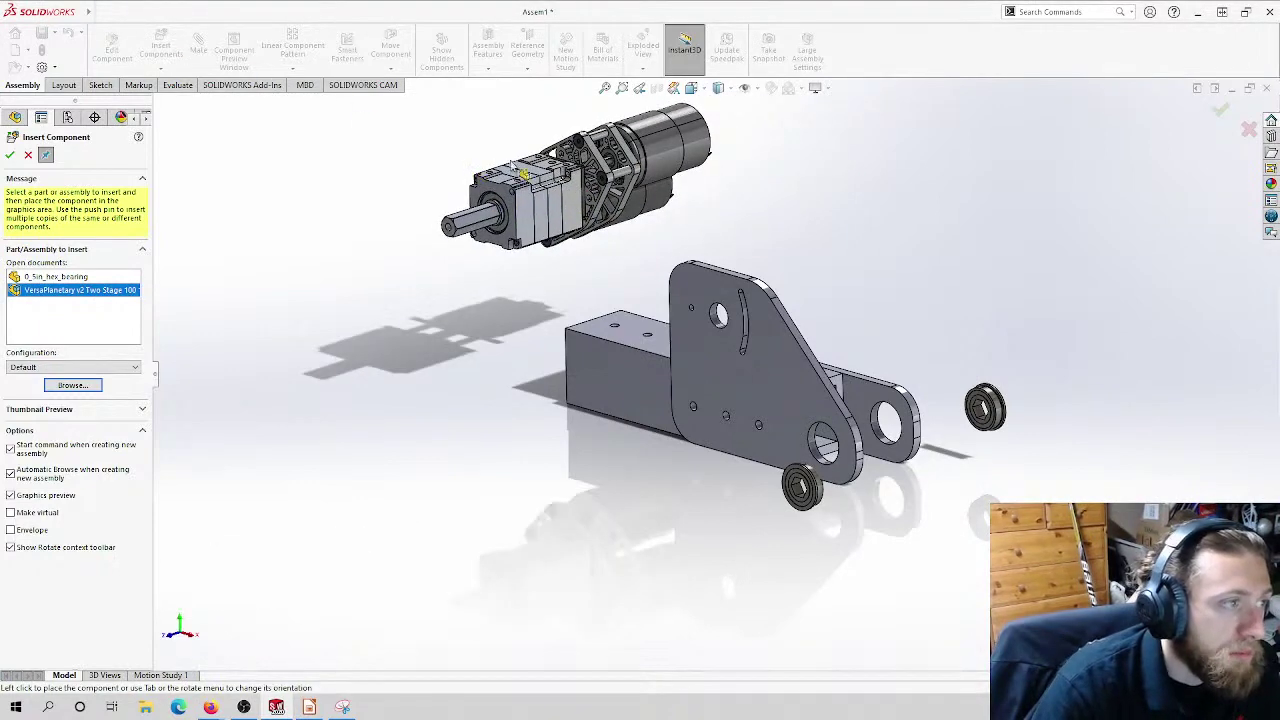
click(27, 157)
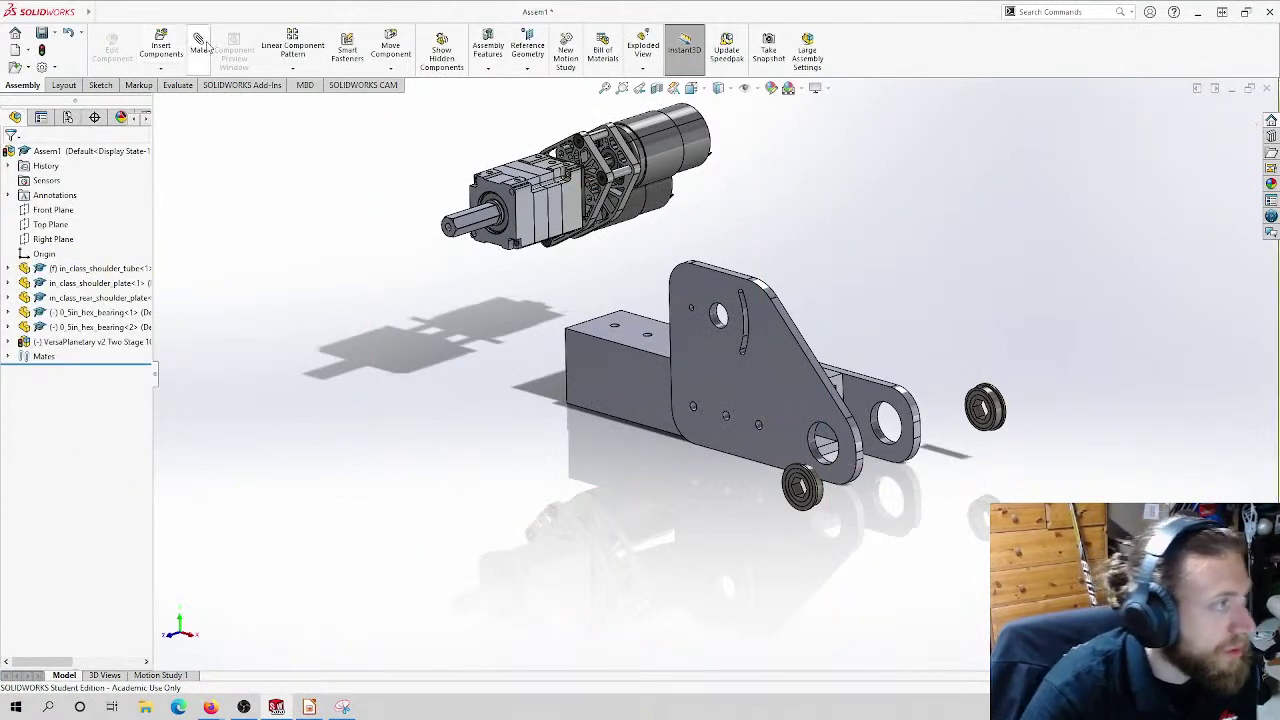
Step: Add a concentric mate between a corner mounting hole on the gearbox's output face and the front shoulder plate's small upper hole
key(m)
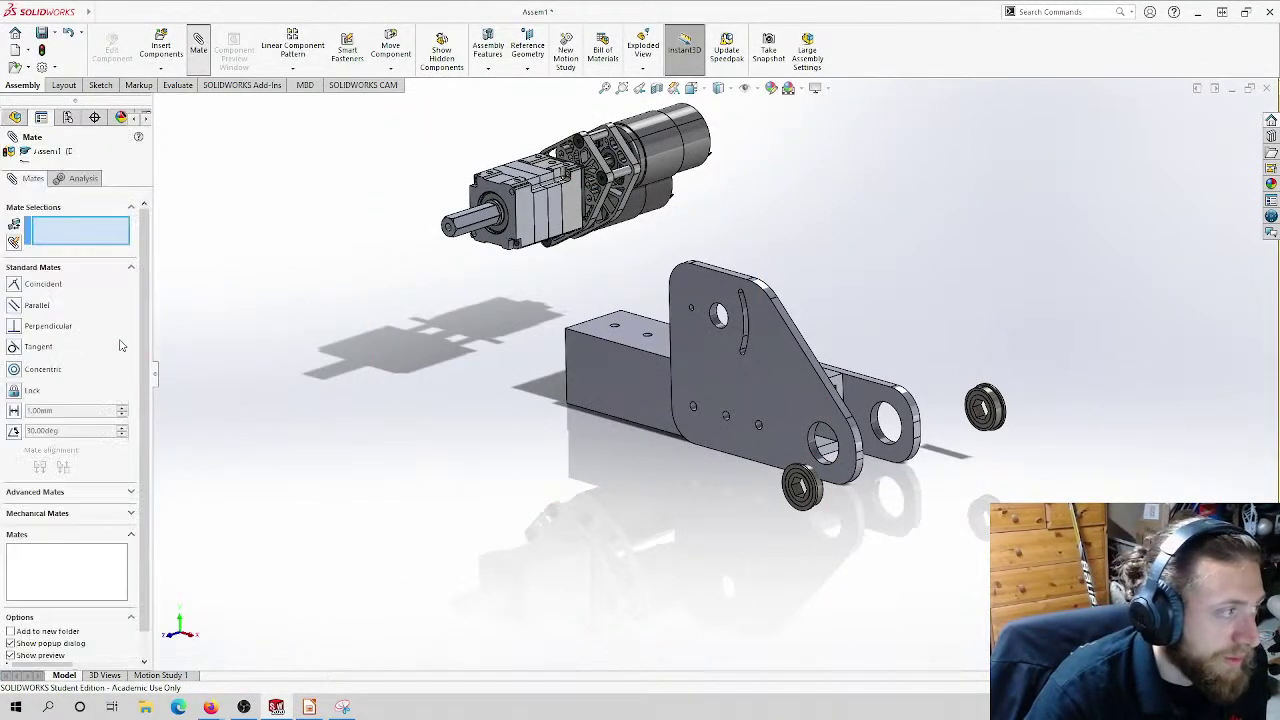
middle_drag(369, 281, 526, 235)
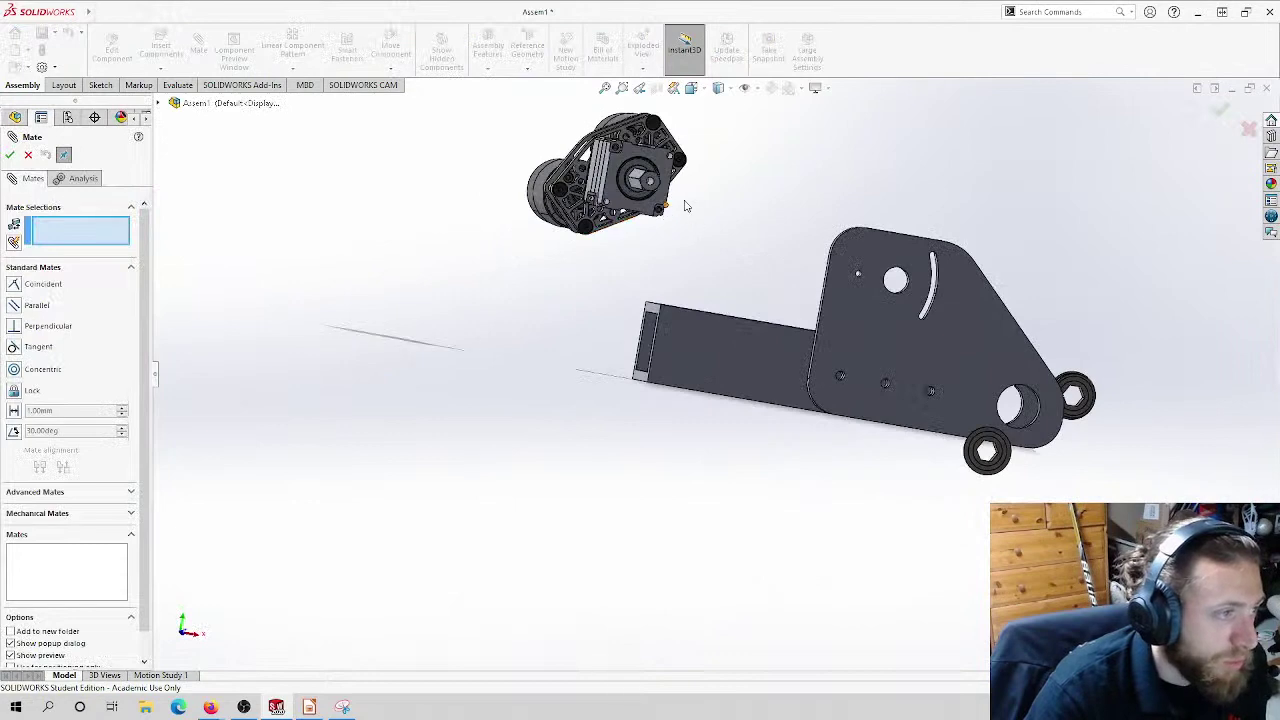
scroll(550, 238, down, 4)
scroll(521, 258, down, 3)
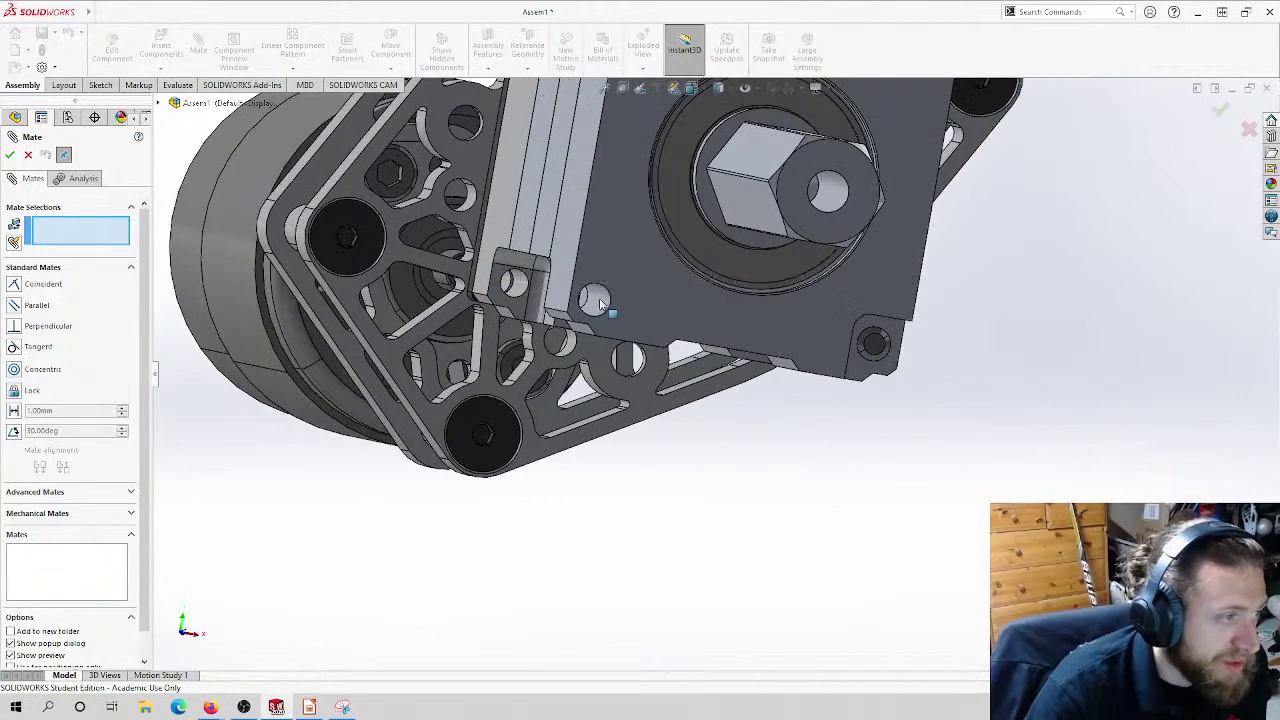
scroll(618, 290, down, 3)
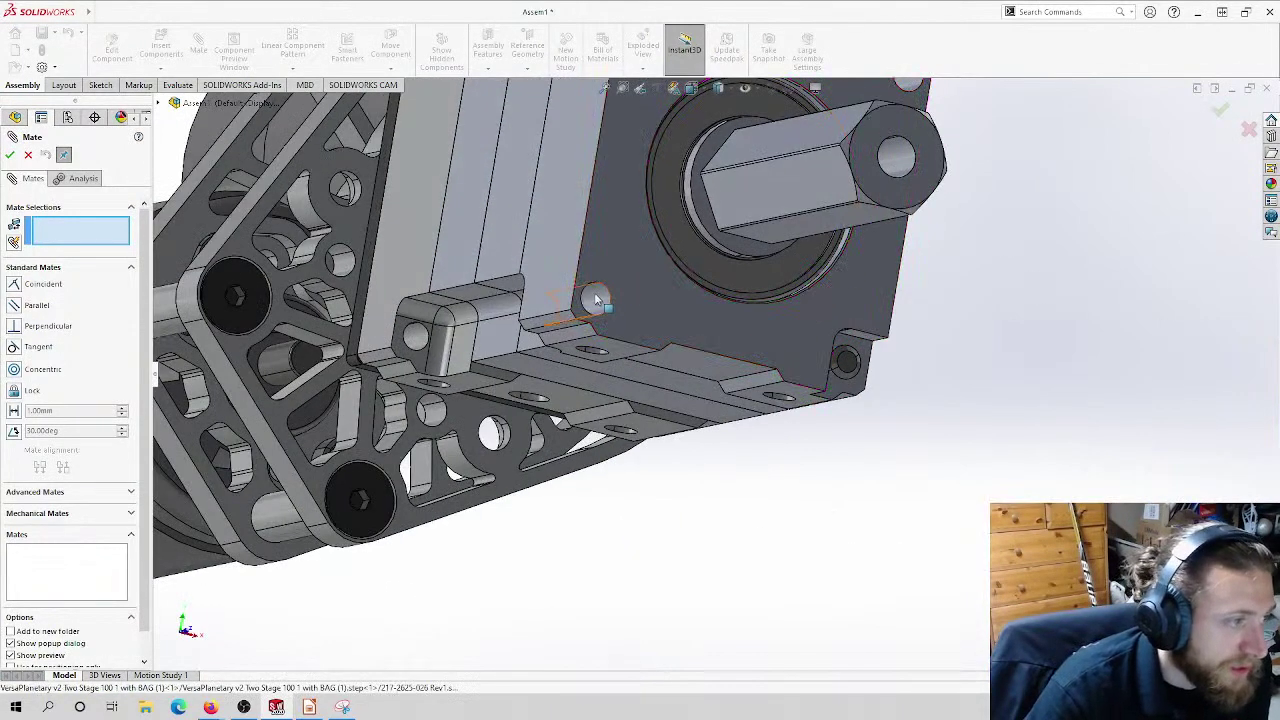
click(628, 307)
scroll(709, 342, up, 10)
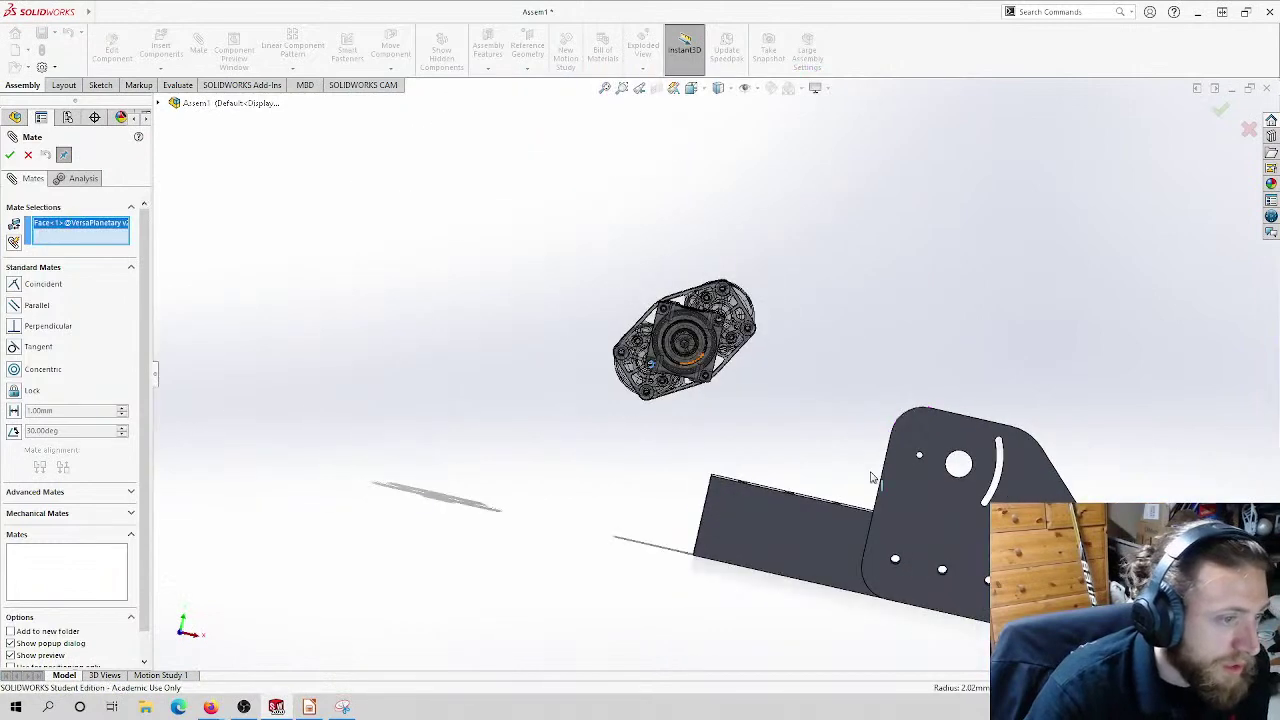
scroll(894, 458, down, 5)
scroll(708, 337, down, 3)
middle_drag(708, 337, 618, 265)
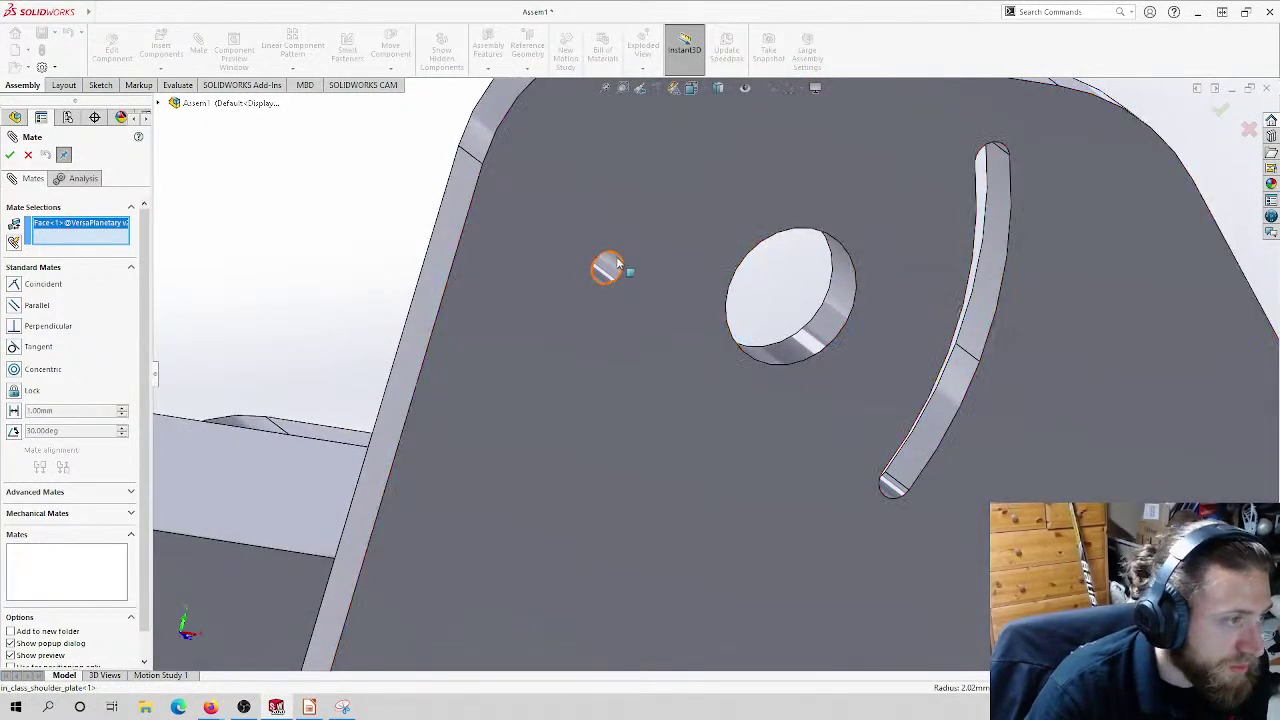
click(610, 268)
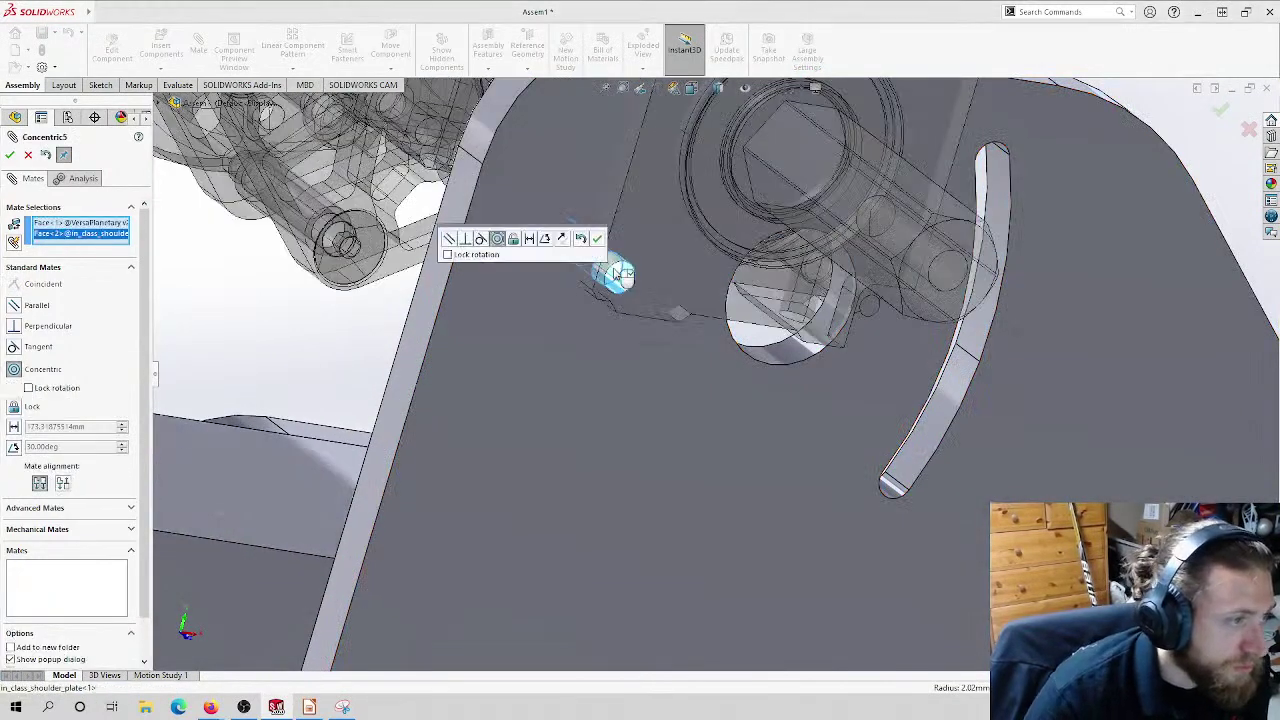
click(592, 234)
Step: Try to mate the circular edge around the gearbox's output bearing concentric with the front shoulder plate's round hole beside the slot
scroll(768, 280, up, 5)
scroll(768, 280, down, 5)
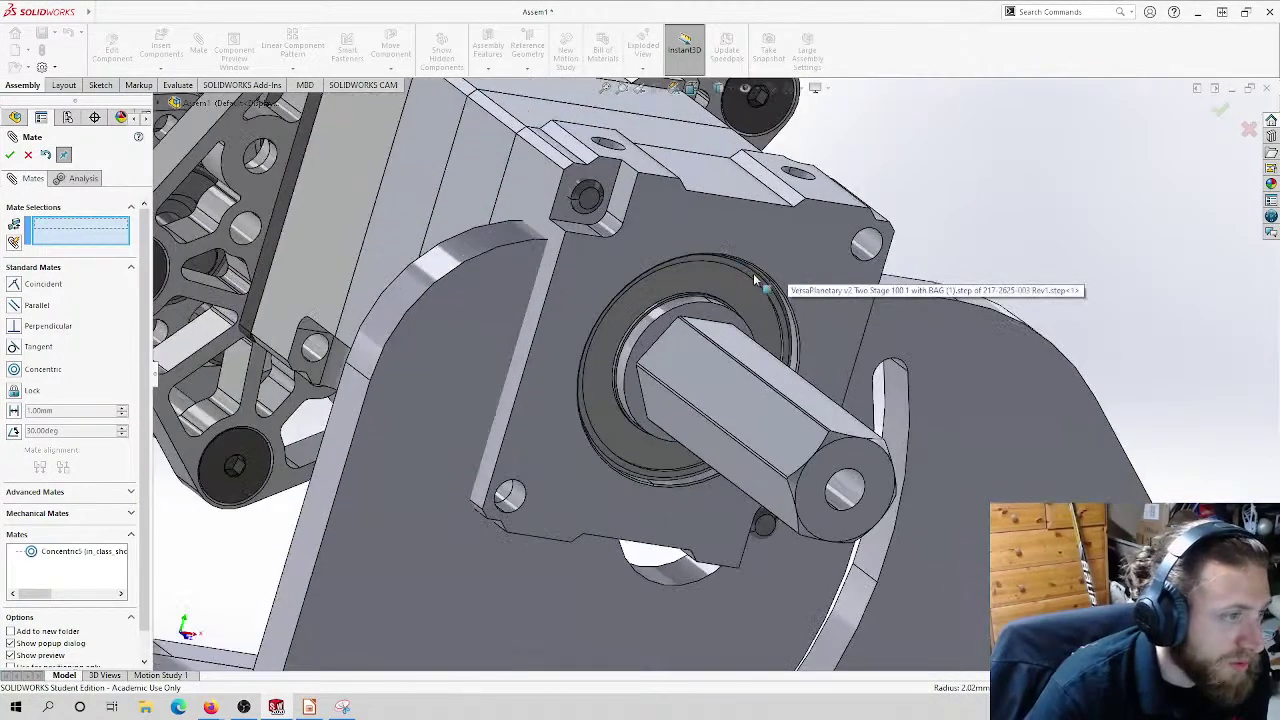
click(768, 280)
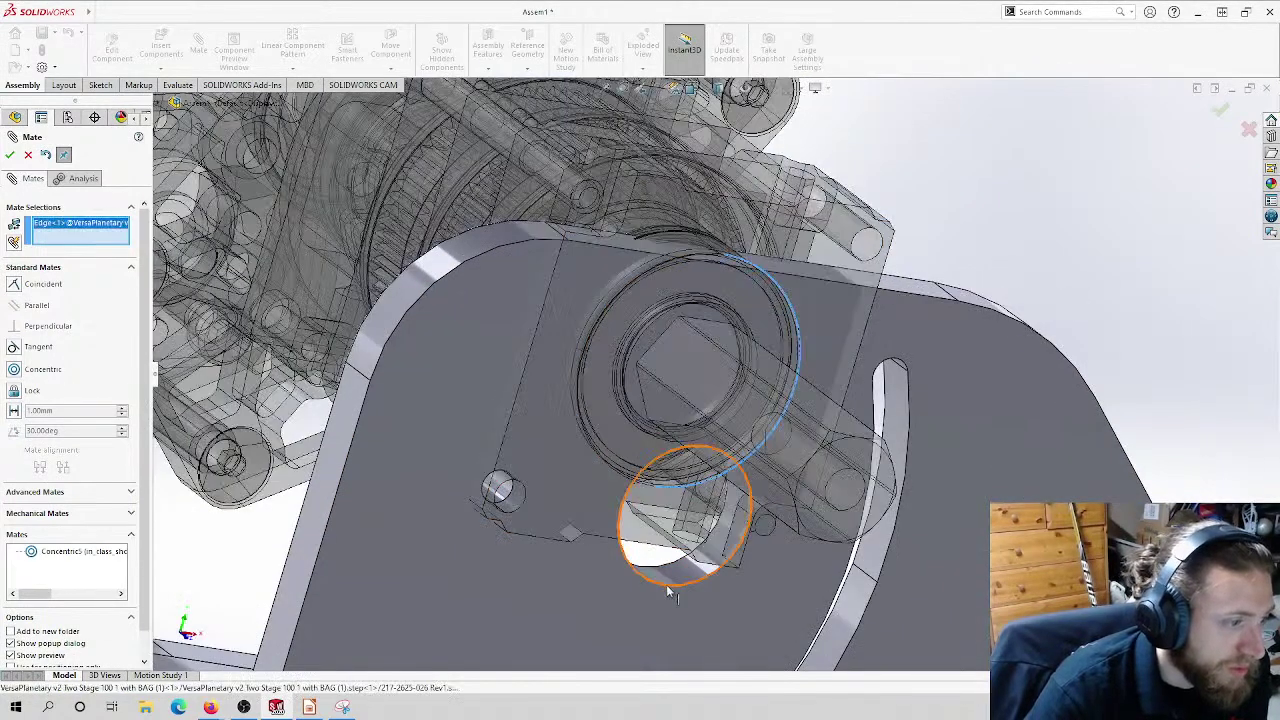
click(676, 585)
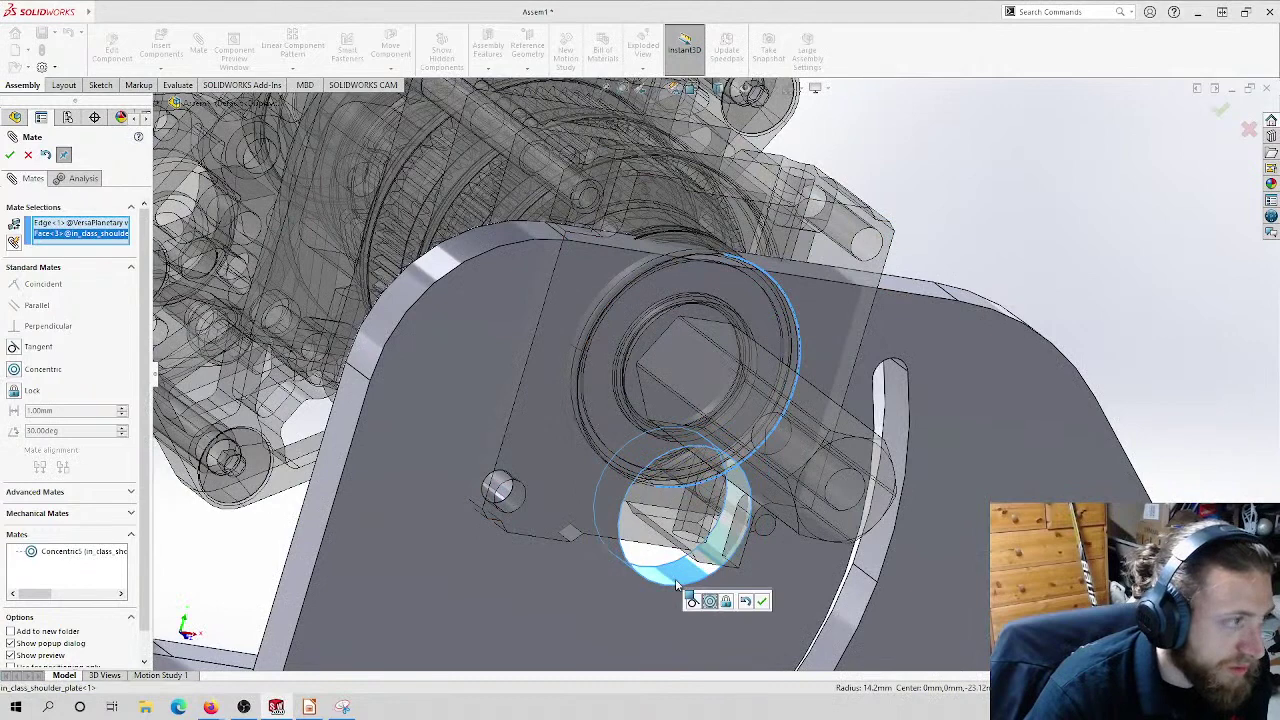
click(10, 378)
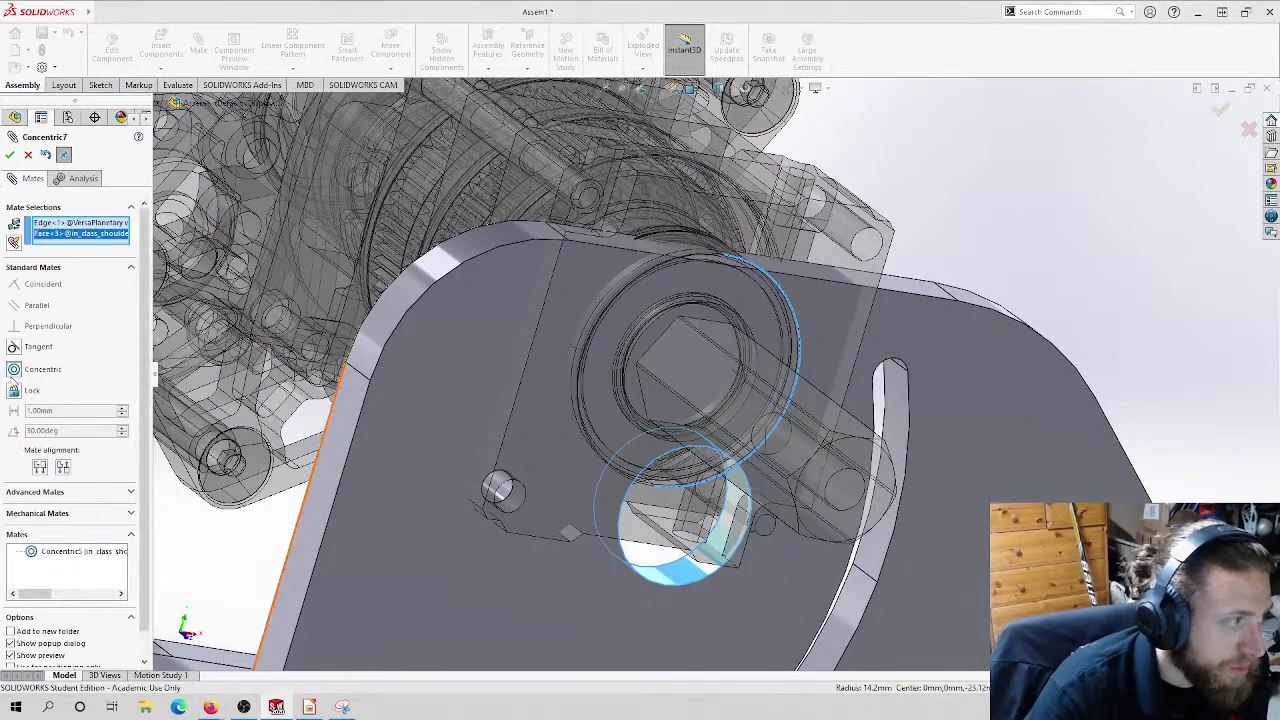
key(Return)
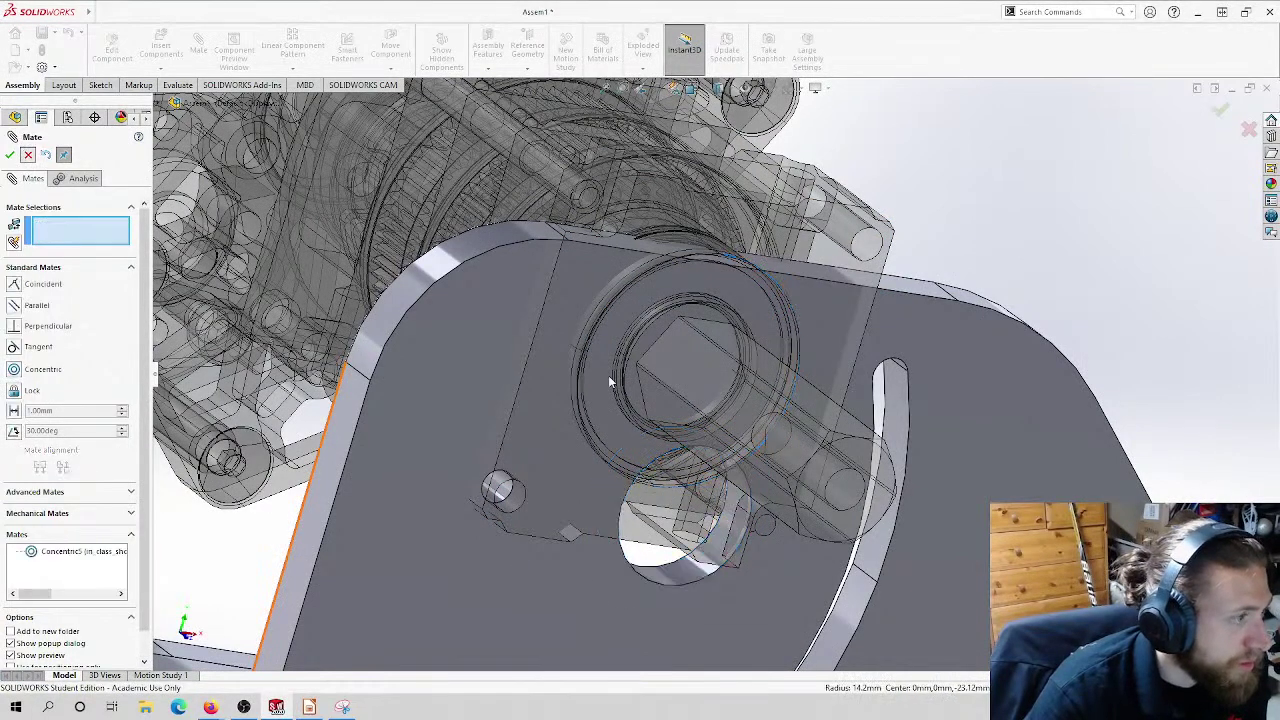
key(Return)
Step: Pull the gearbox back behind the front shoulder plate and swing it about its mated corner hole towards the plate's shaft hole
middle_drag(615, 388, 557, 228)
drag(557, 228, 500, 190)
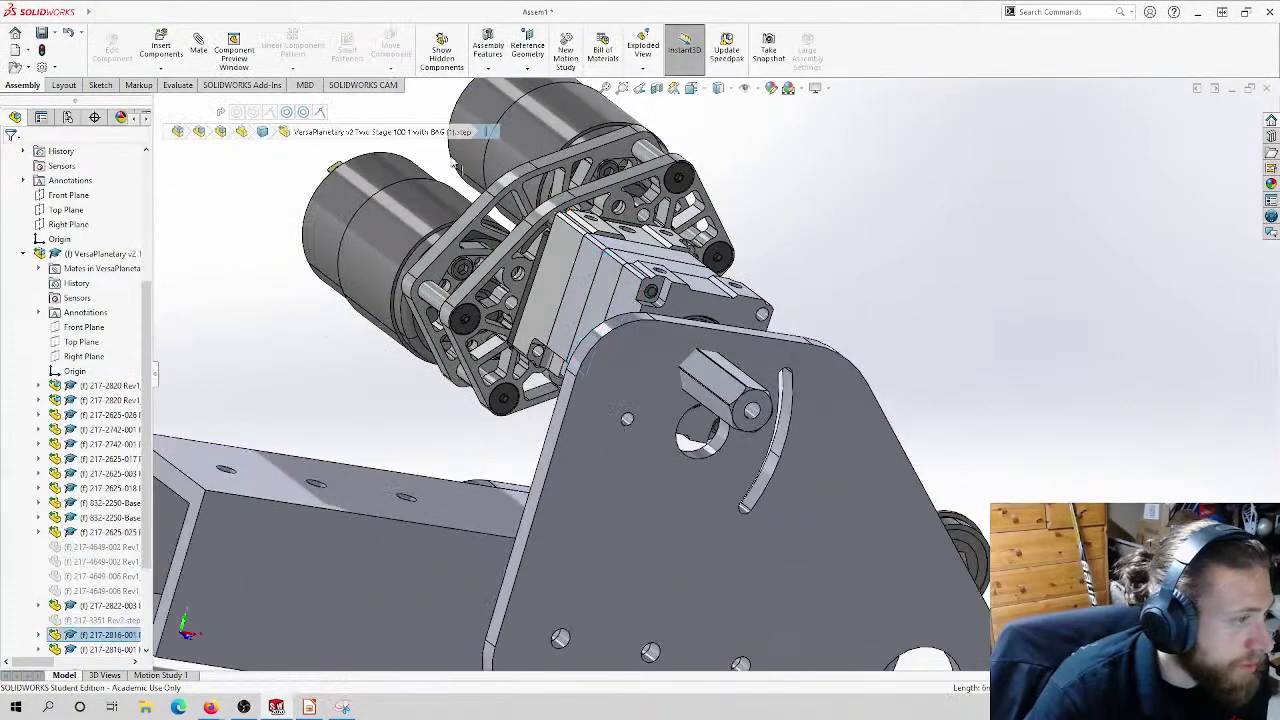
drag(400, 140, 447, 178)
scroll(594, 279, down, 2)
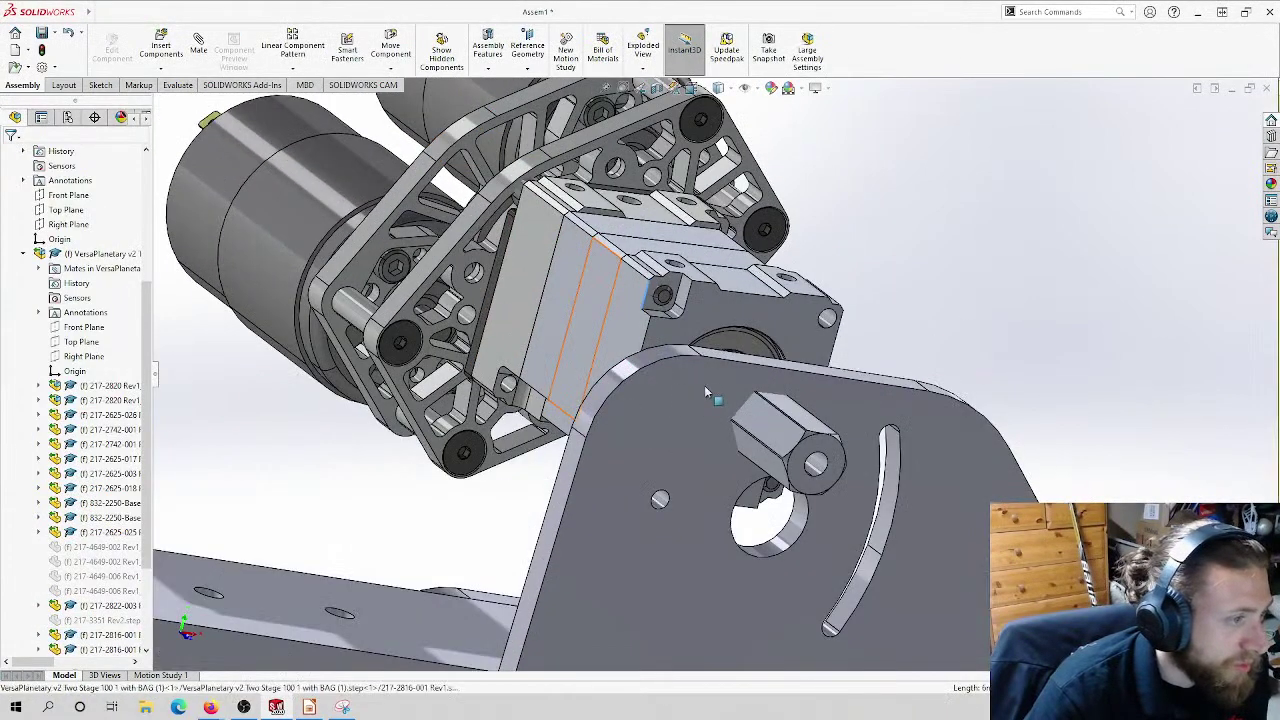
middle_drag(594, 279, 665, 350)
scroll(768, 420, up, 3)
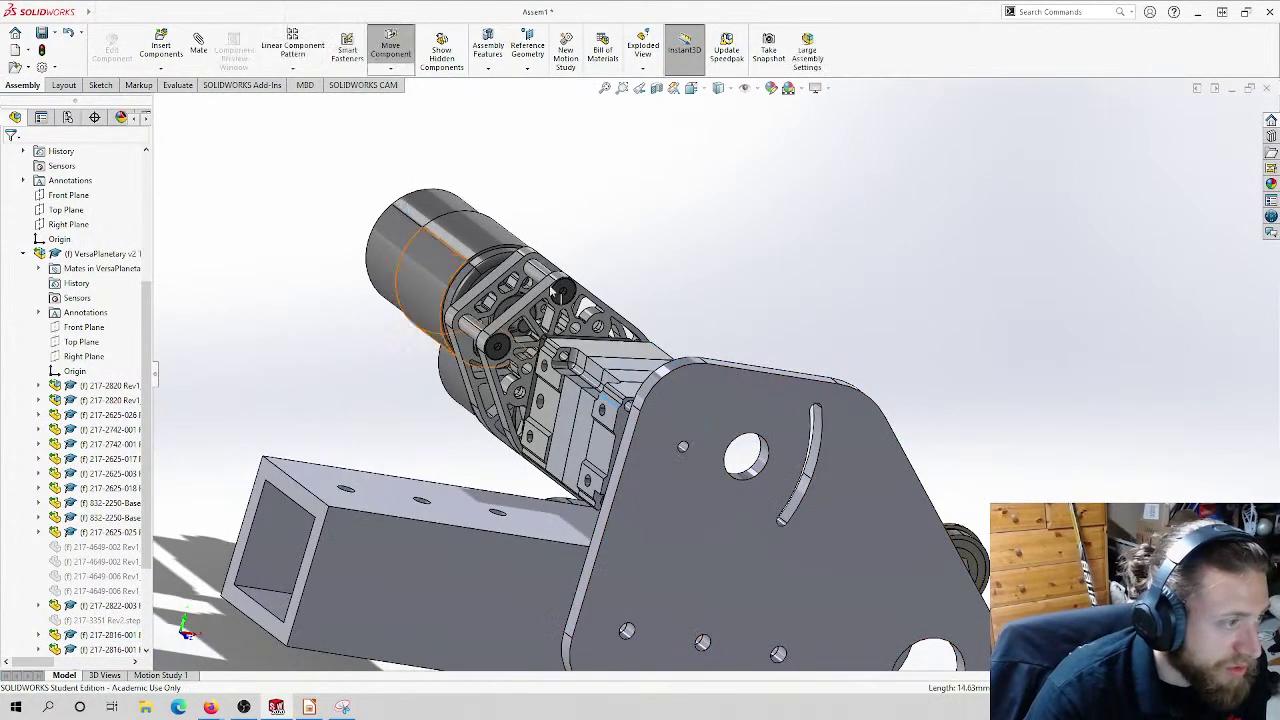
middle_drag(684, 340, 649, 394)
drag(649, 394, 545, 215)
Step: Try to mate the center bore of the gearbox's hex shaft concentric with the front shoulder plate's round hole beside the slot
middle_drag(545, 215, 692, 233)
scroll(704, 420, down, 5)
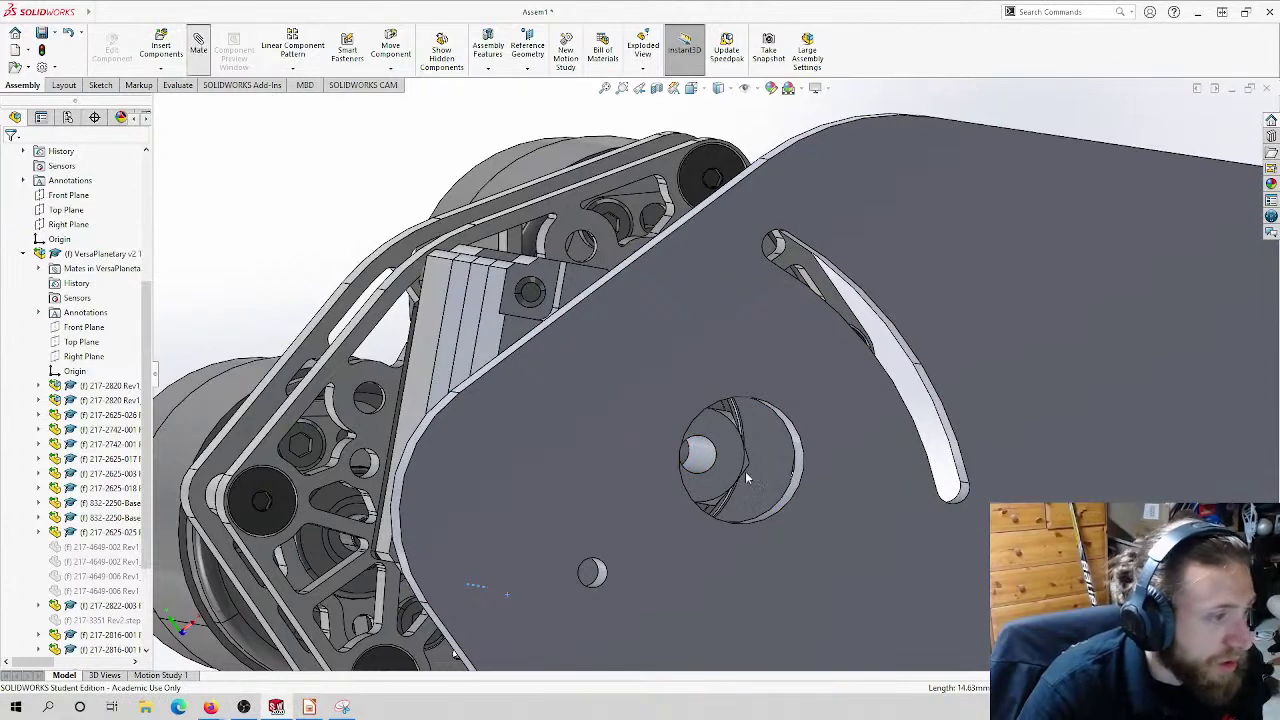
click(705, 459)
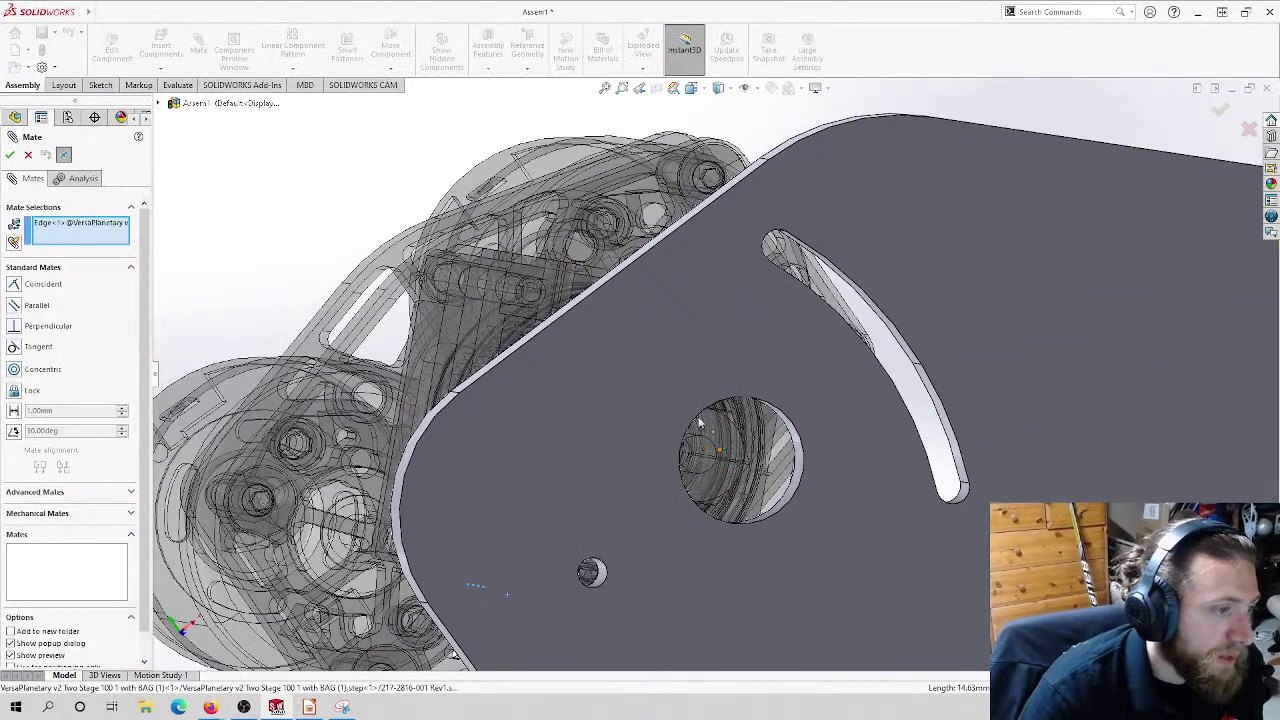
right_click(81, 227)
click(218, 232)
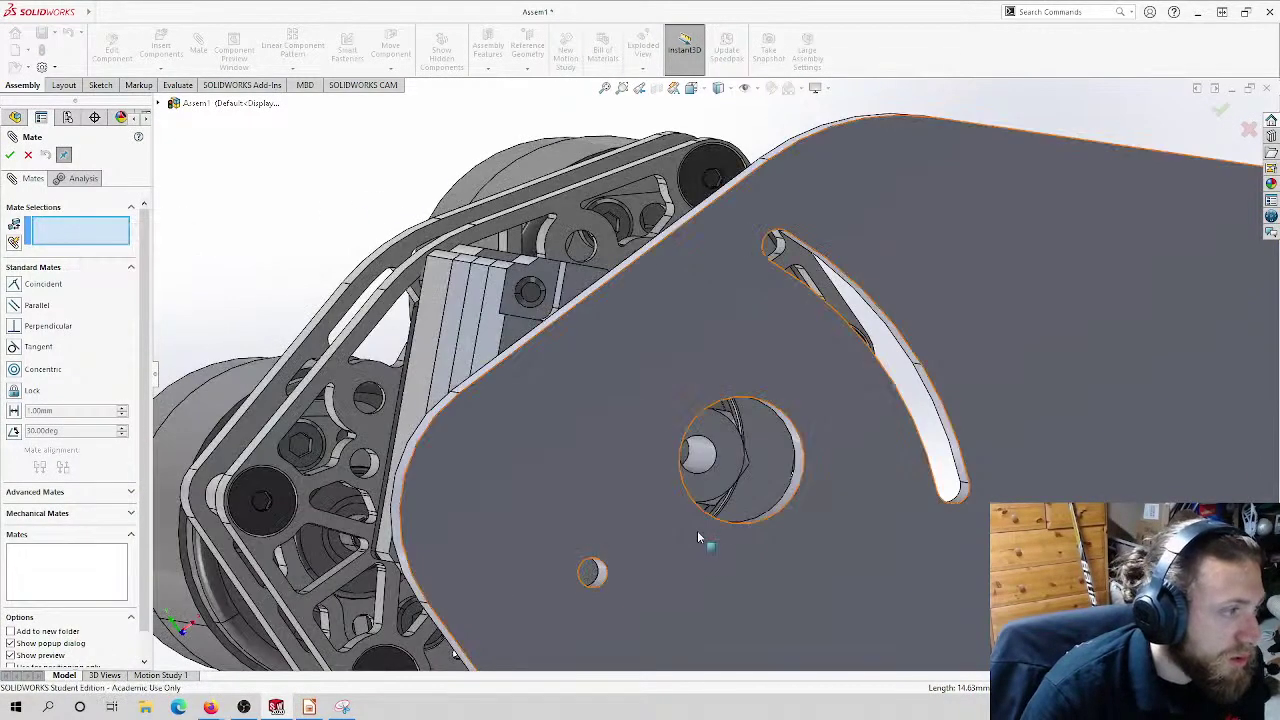
click(705, 458)
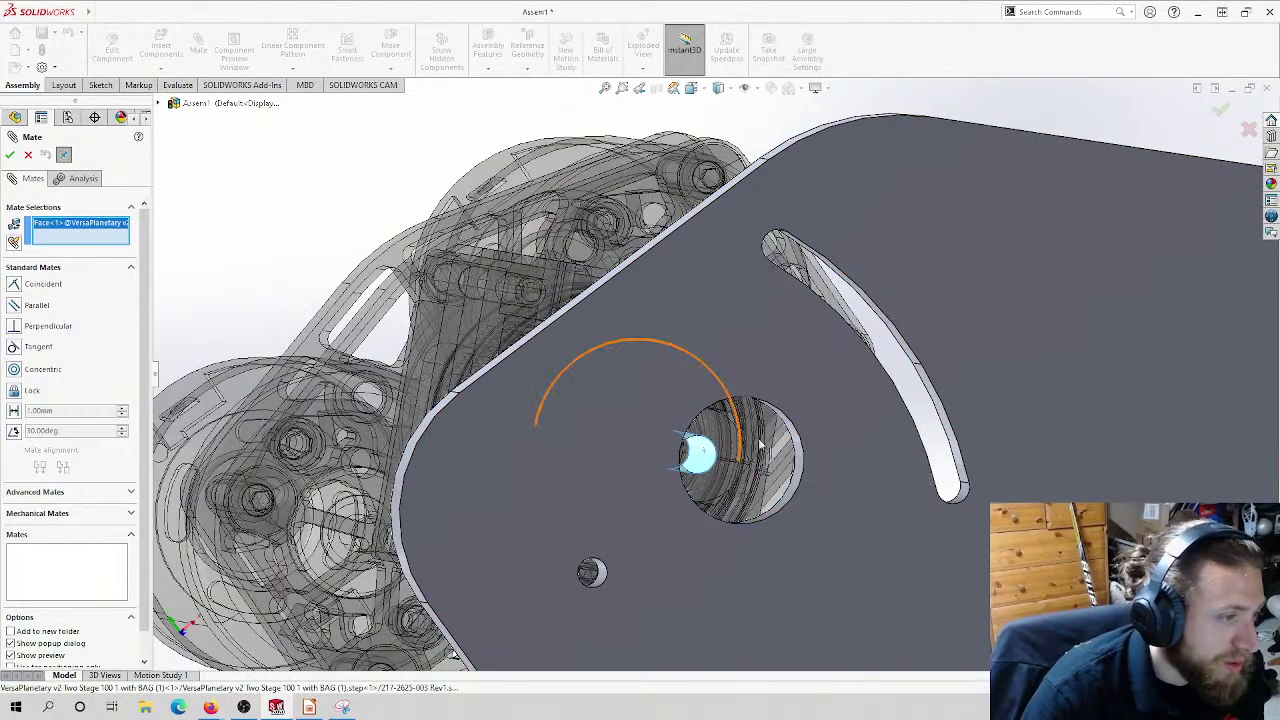
middle_drag(705, 452, 809, 432)
scroll(883, 423, up, 5)
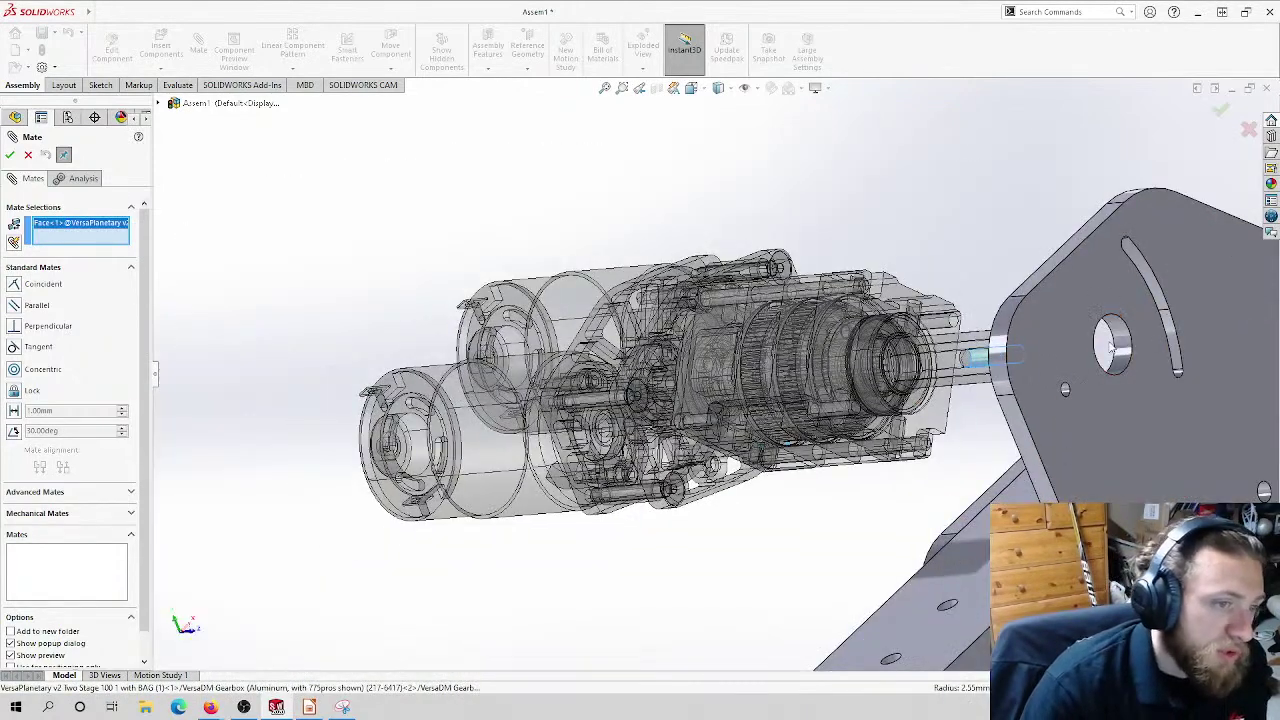
scroll(1000, 350, down, 6)
click(1055, 348)
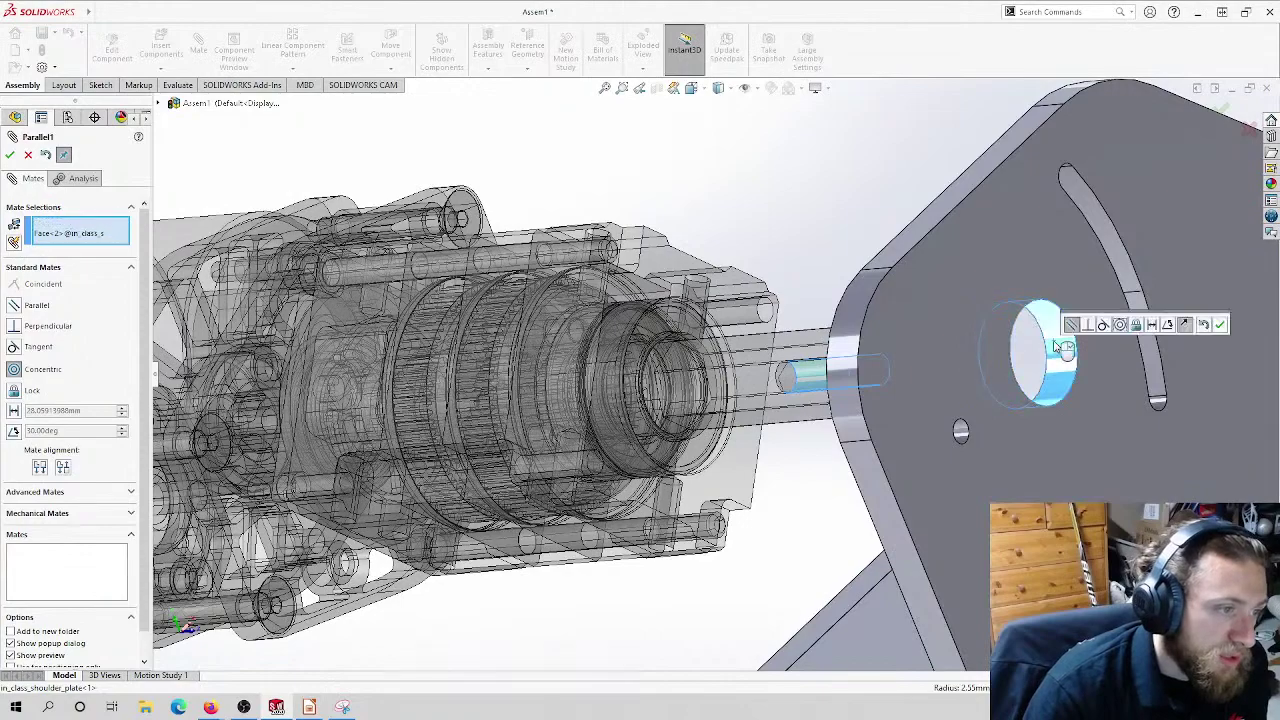
mouse_move(537, 362)
middle_down()
mouse_move(596, 365)
mouse_move(535, 338)
middle_up()
click(29, 154)
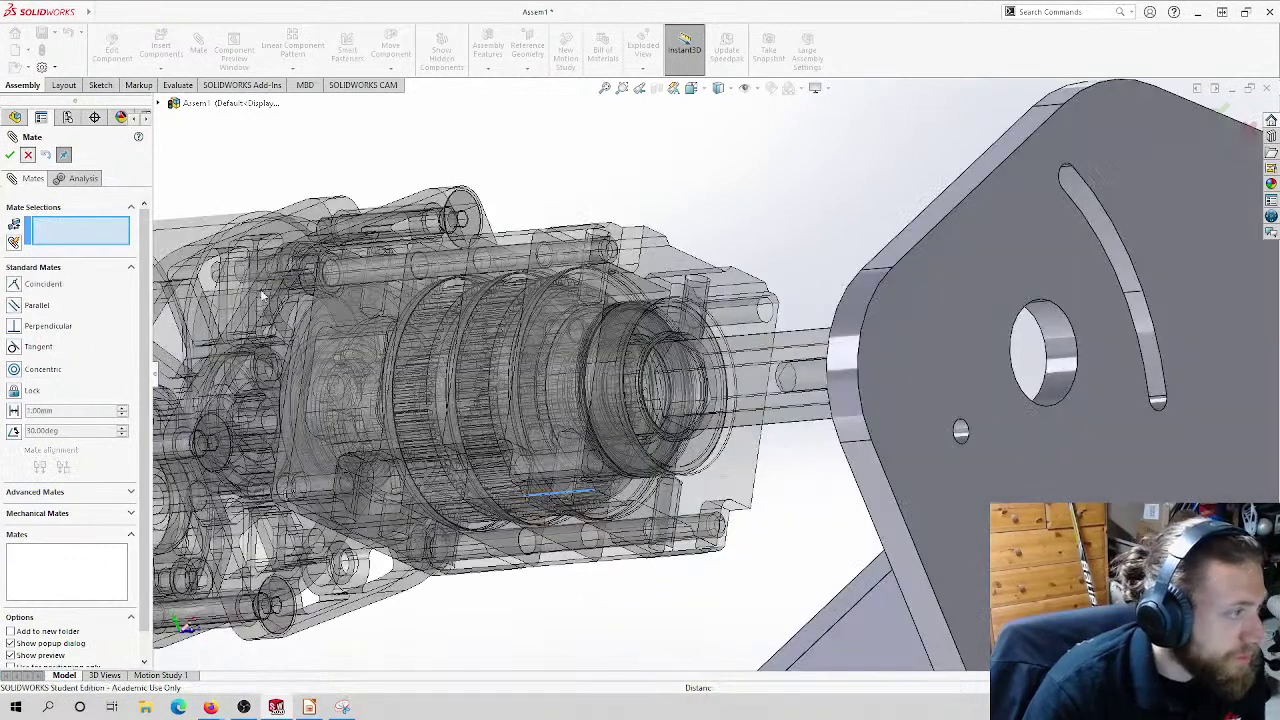
click(29, 154)
Step: Add a coincident mate between the gearbox's flat output face and the front shoulder plate's inner face
click(744, 469)
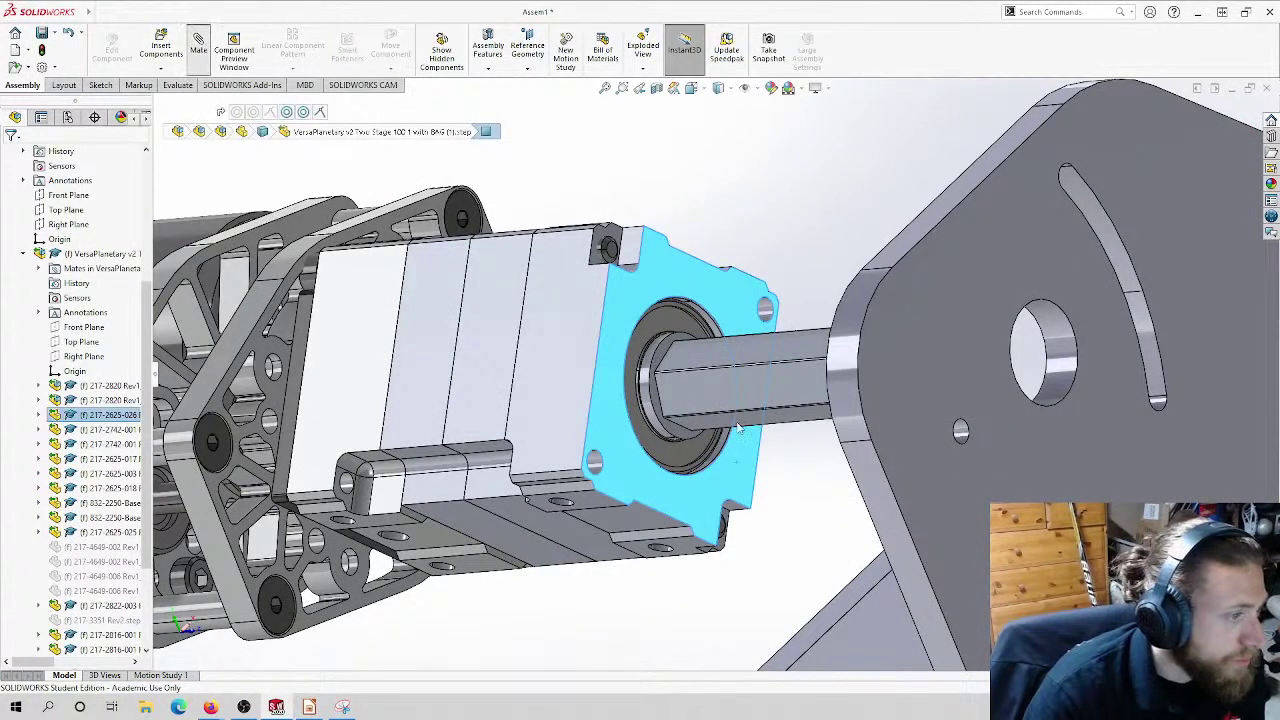
scroll(756, 442, up, 5)
middle_drag(757, 443, 898, 438)
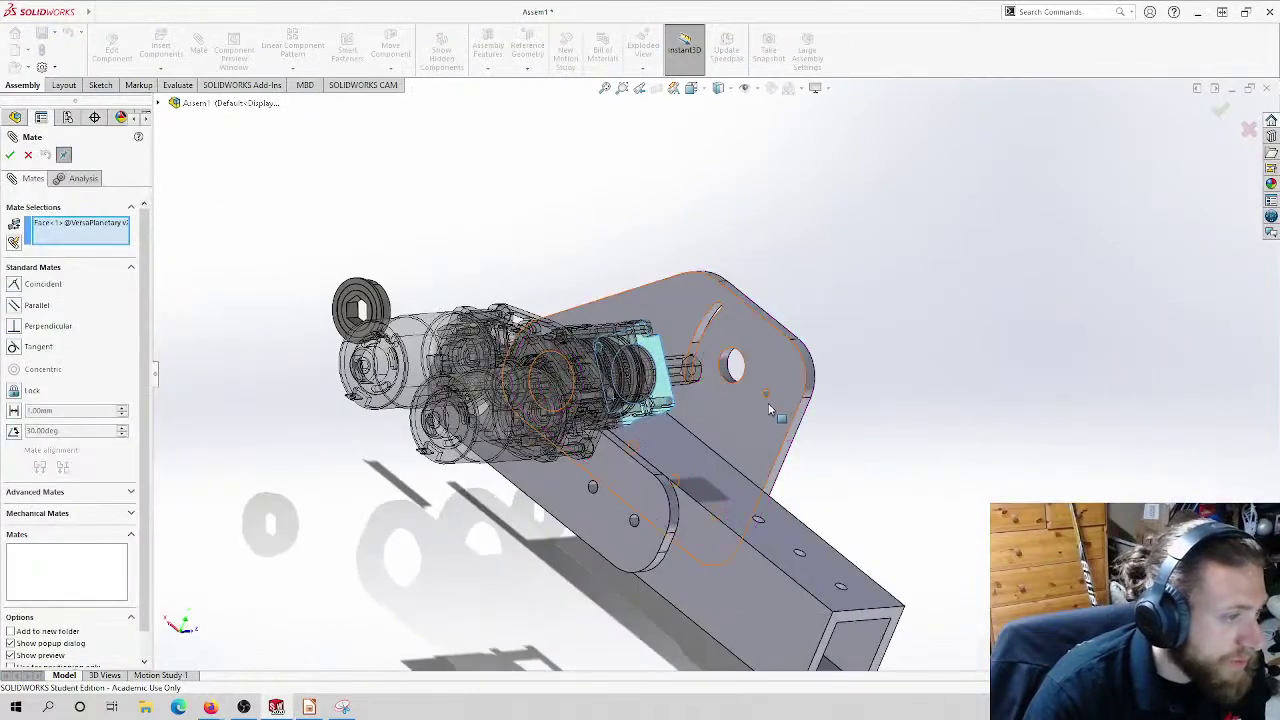
click(769, 407)
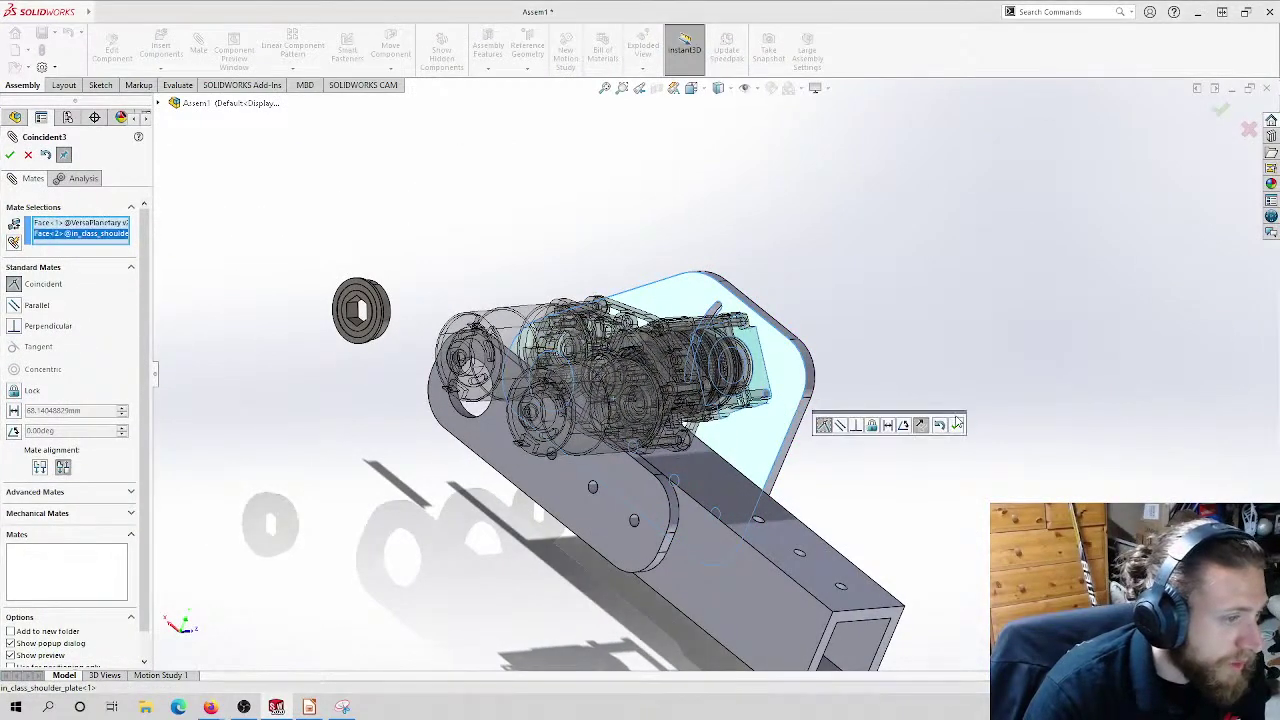
click(956, 423)
Step: Mate the first 0.5 in hex bearing's outer cylindrical face concentric with the front shoulder plate's large lower hole
middle_drag(956, 423, 565, 342)
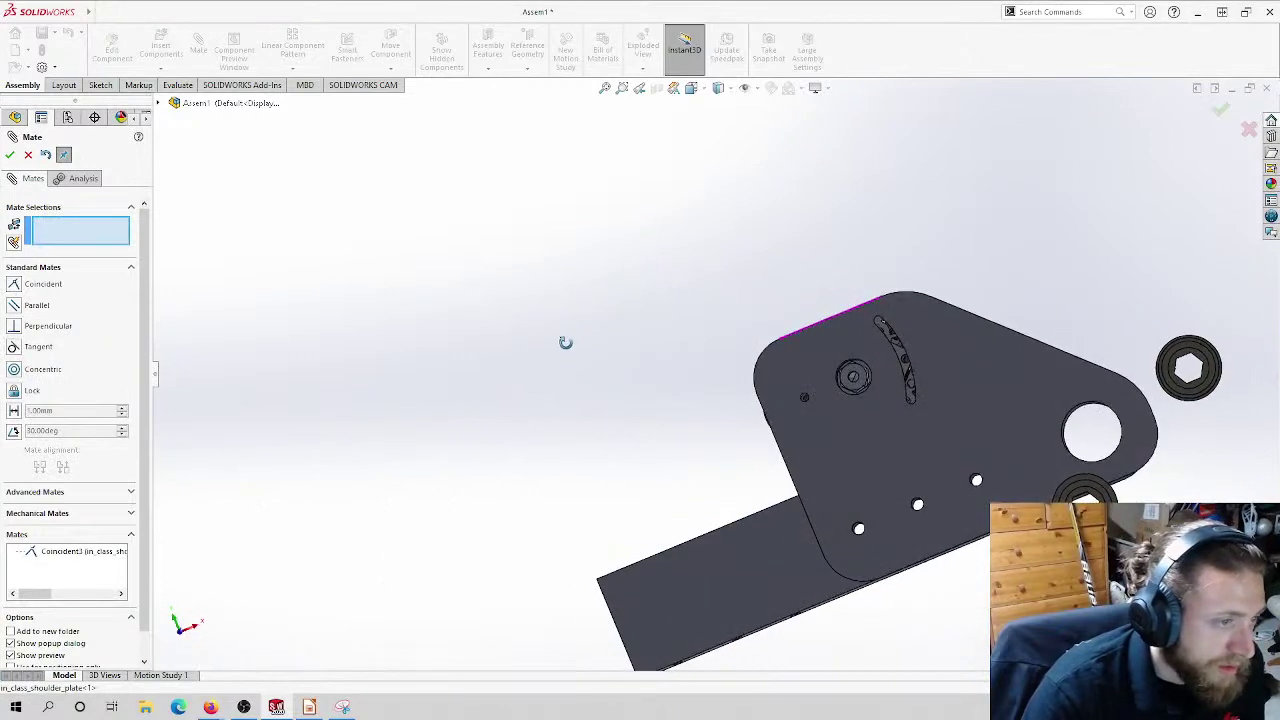
scroll(814, 370, down, 5)
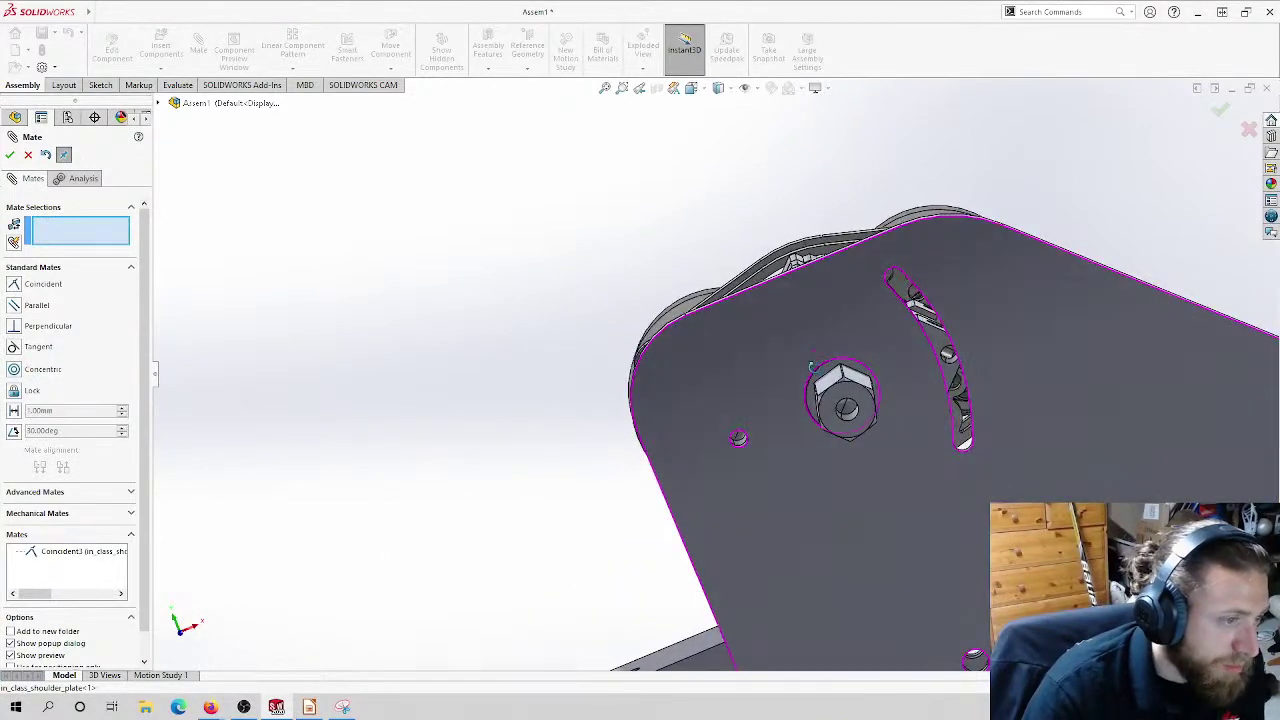
scroll(814, 372, up, 5)
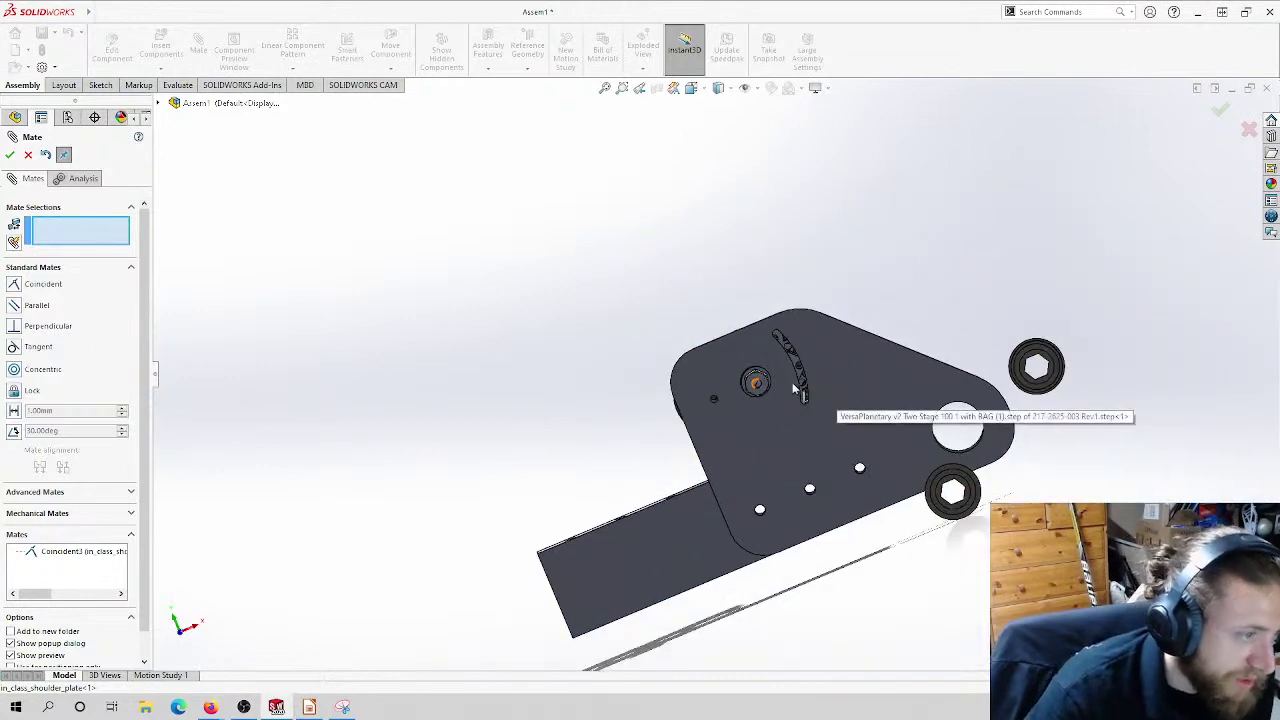
middle_drag(835, 375, 889, 489)
scroll(935, 528, down, 3)
middle_drag(935, 528, 572, 480)
scroll(572, 480, down, 3)
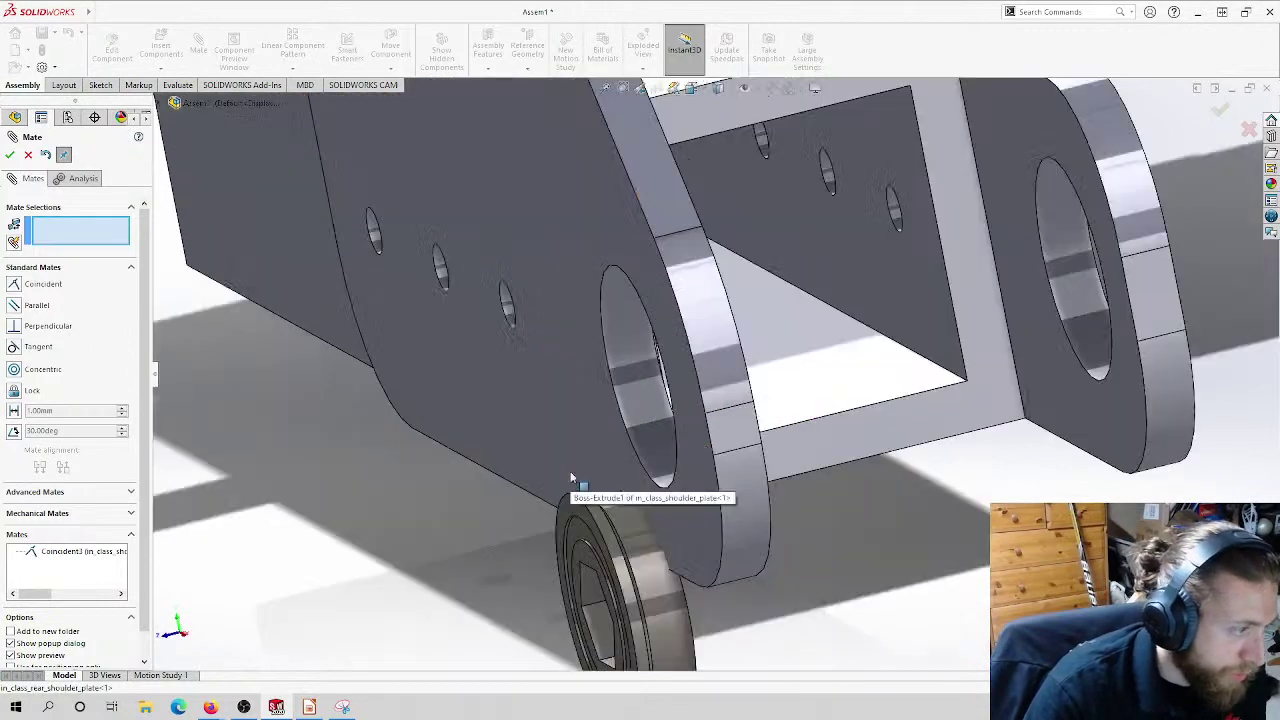
click(642, 406)
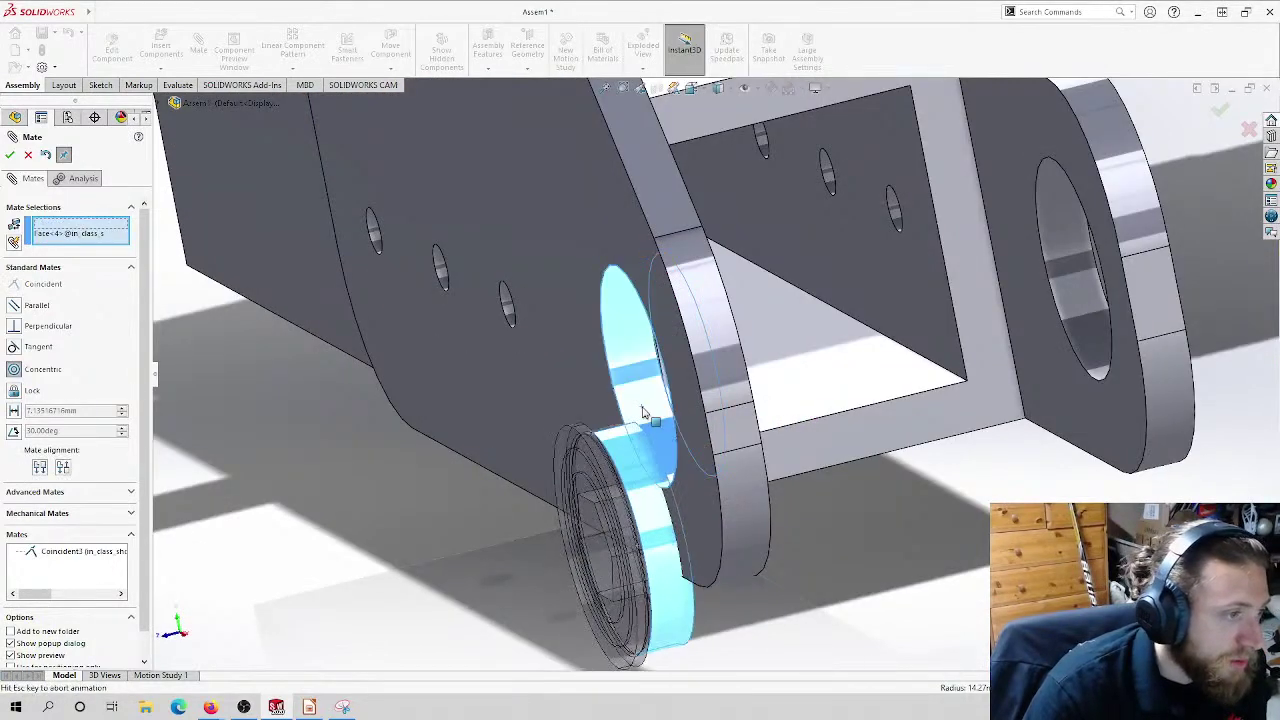
click(866, 444)
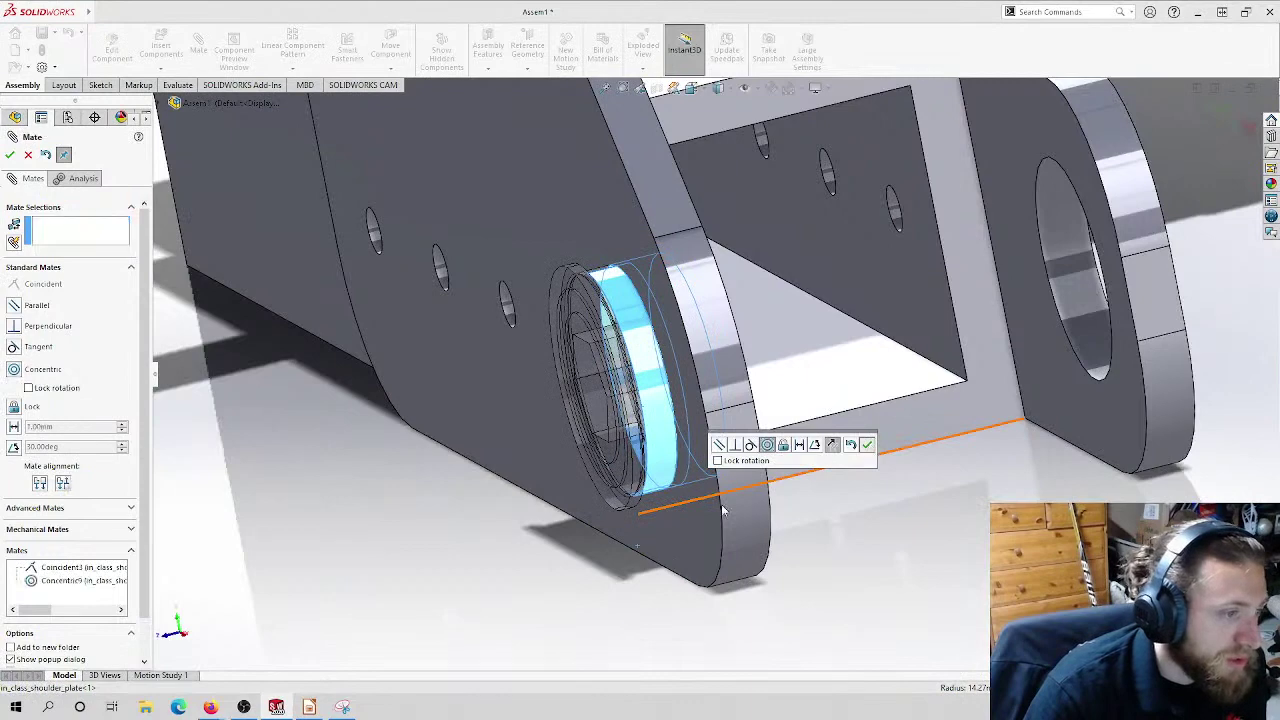
Step: Seat the first hex bearing in the front shoulder plate with a coincident mate between its flange's inner face and the plate's outer face
click(687, 516)
middle_drag(687, 516, 586, 522)
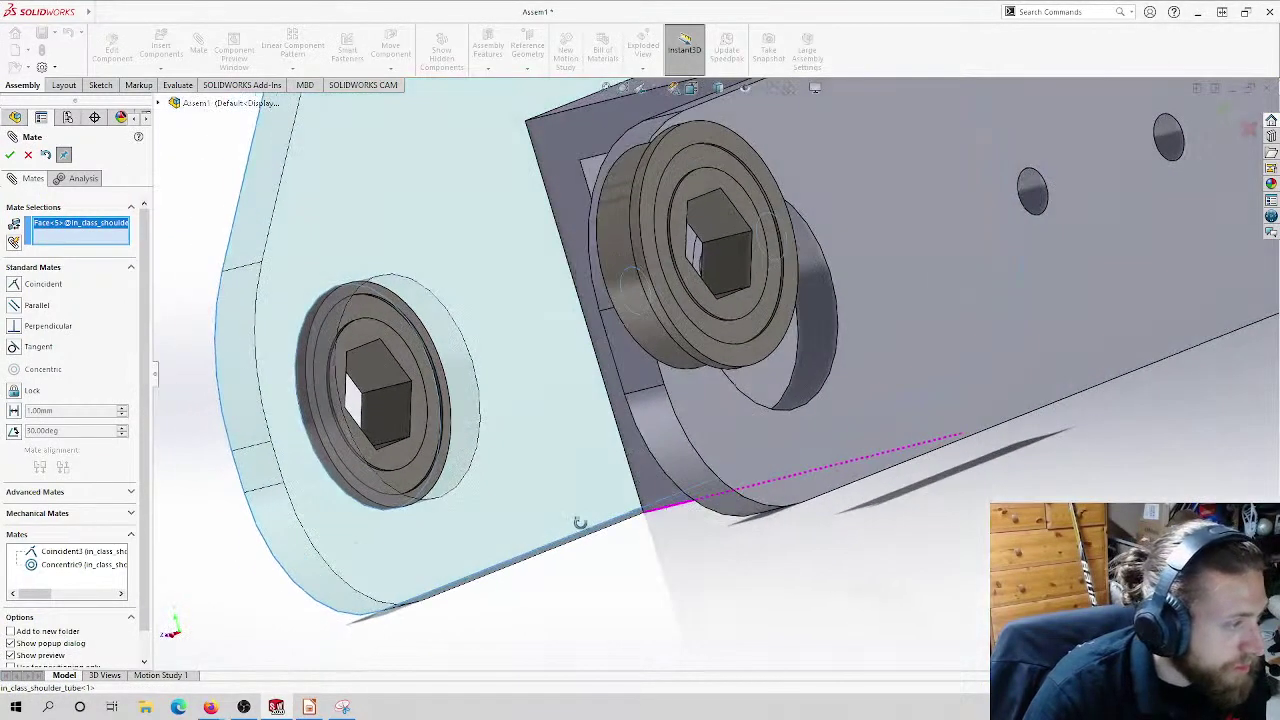
click(388, 430)
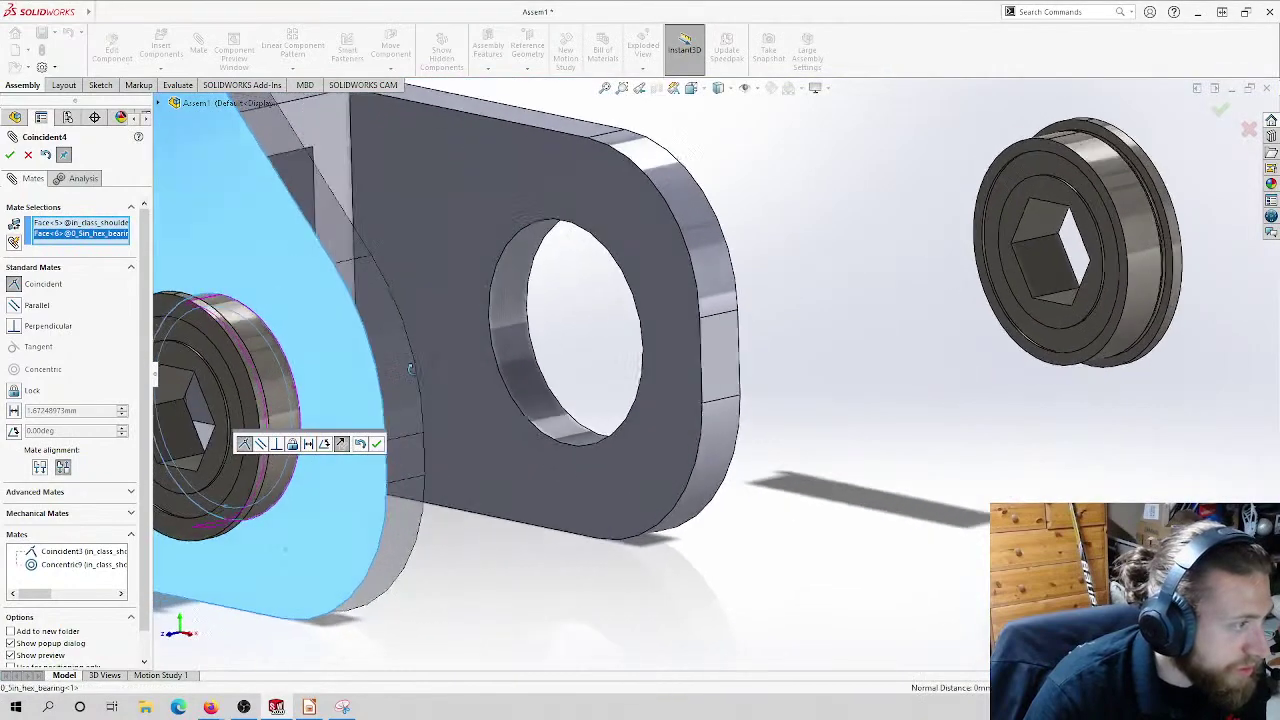
middle_drag(410, 369, 322, 300)
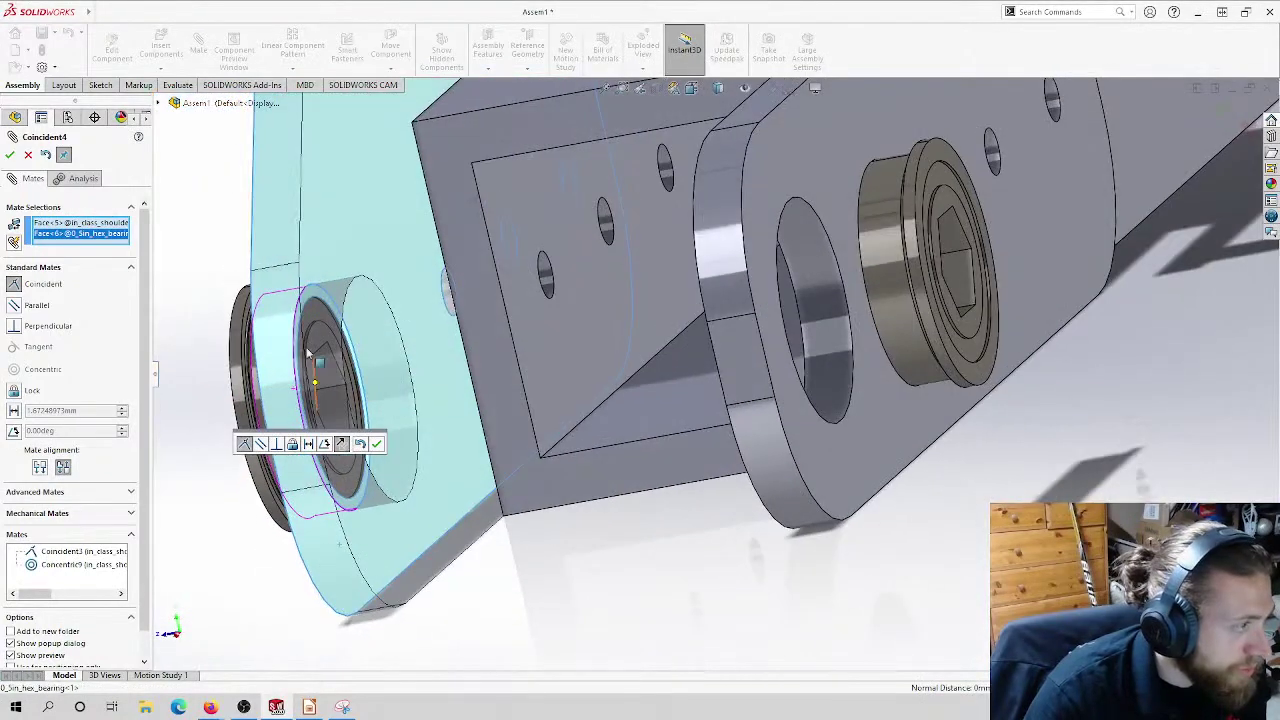
click(320, 300)
scroll(222, 318, up, 4)
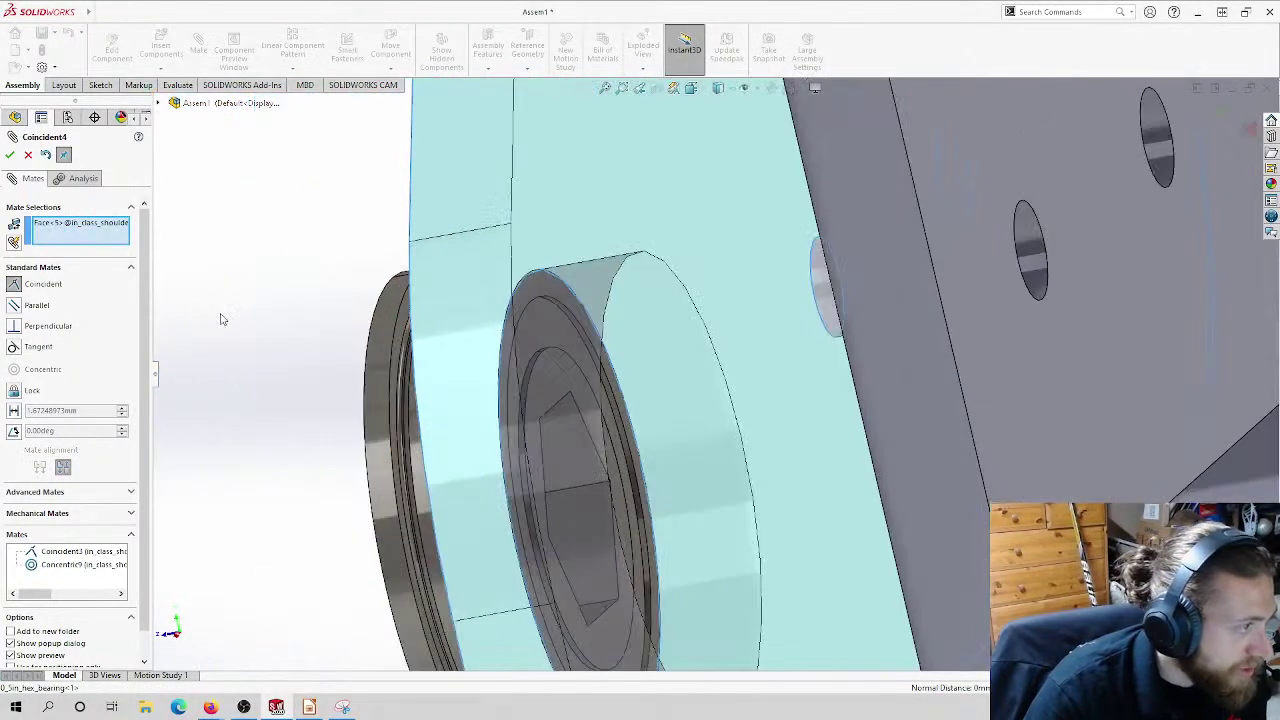
click(400, 357)
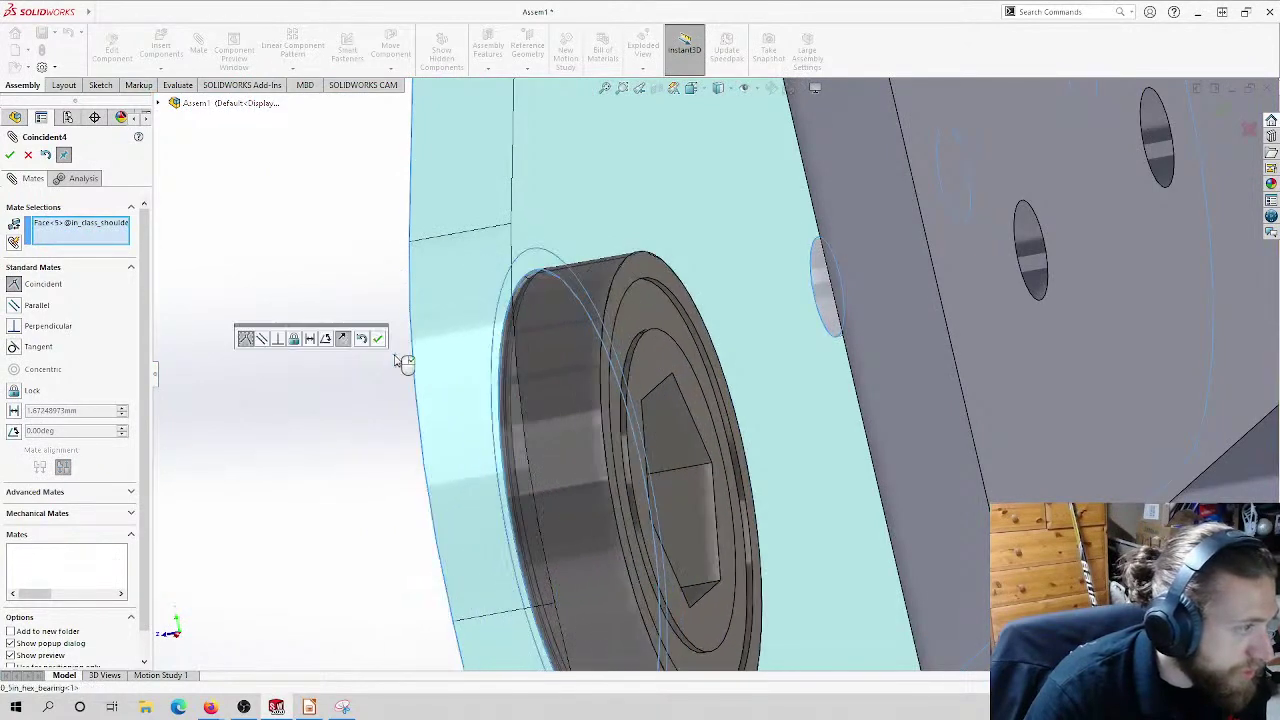
scroll(460, 351, up, 5)
click(379, 339)
Step: Mate the second hex bearing's outer cylindrical face concentric with the rear shoulder plate's large hole
scroll(445, 378, down, 6)
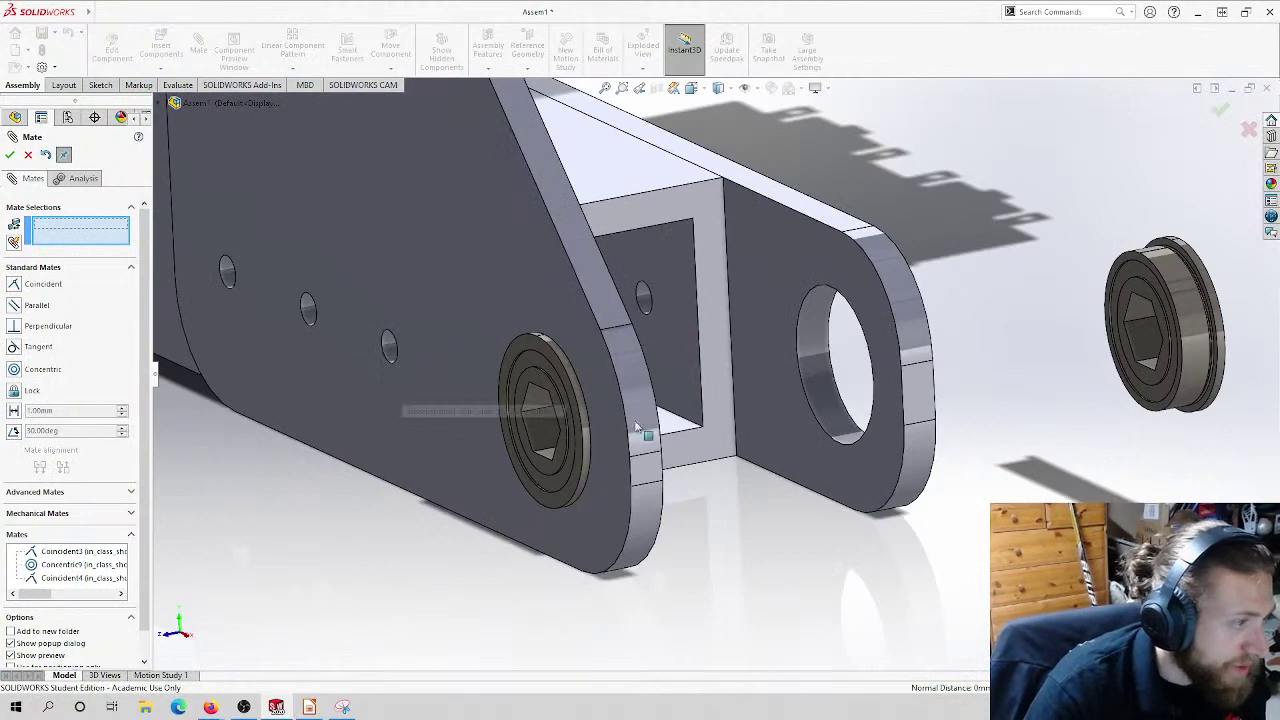
click(836, 377)
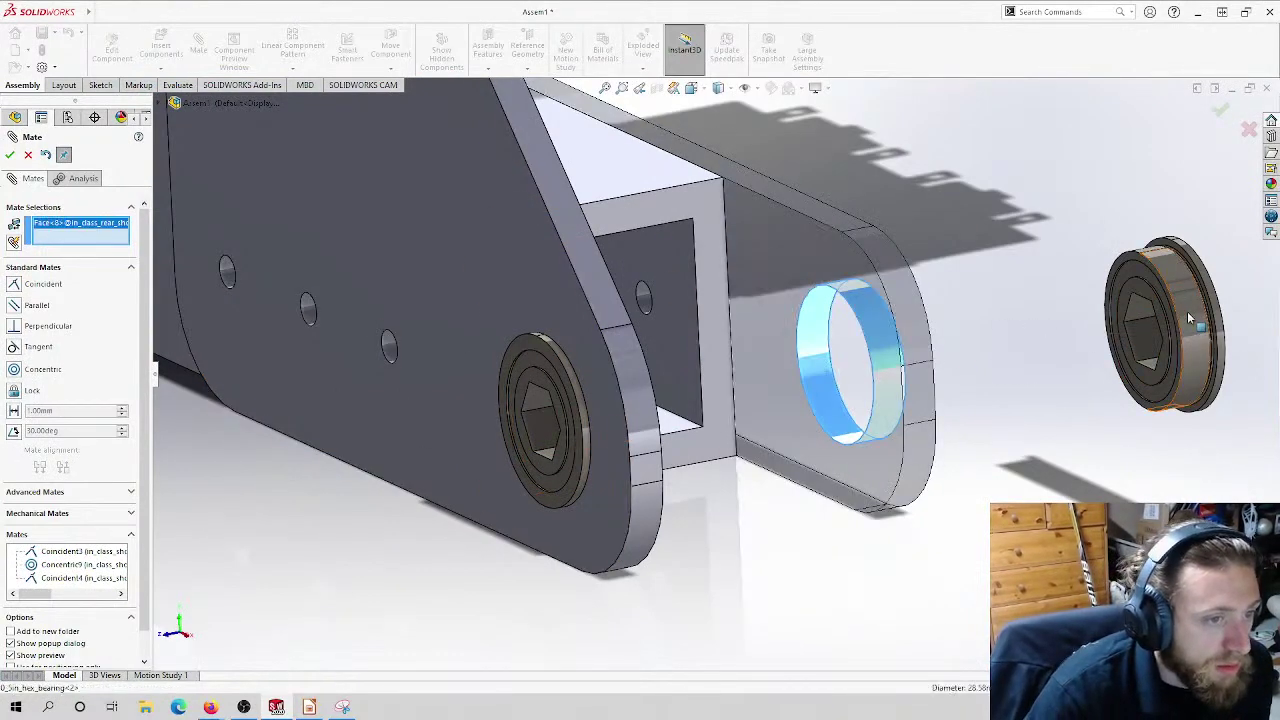
click(1180, 316)
click(1034, 296)
Step: Add a coincident mate between the second hex bearing's flange inner face and the rear shoulder plate's outer face
scroll(945, 310, down, 5)
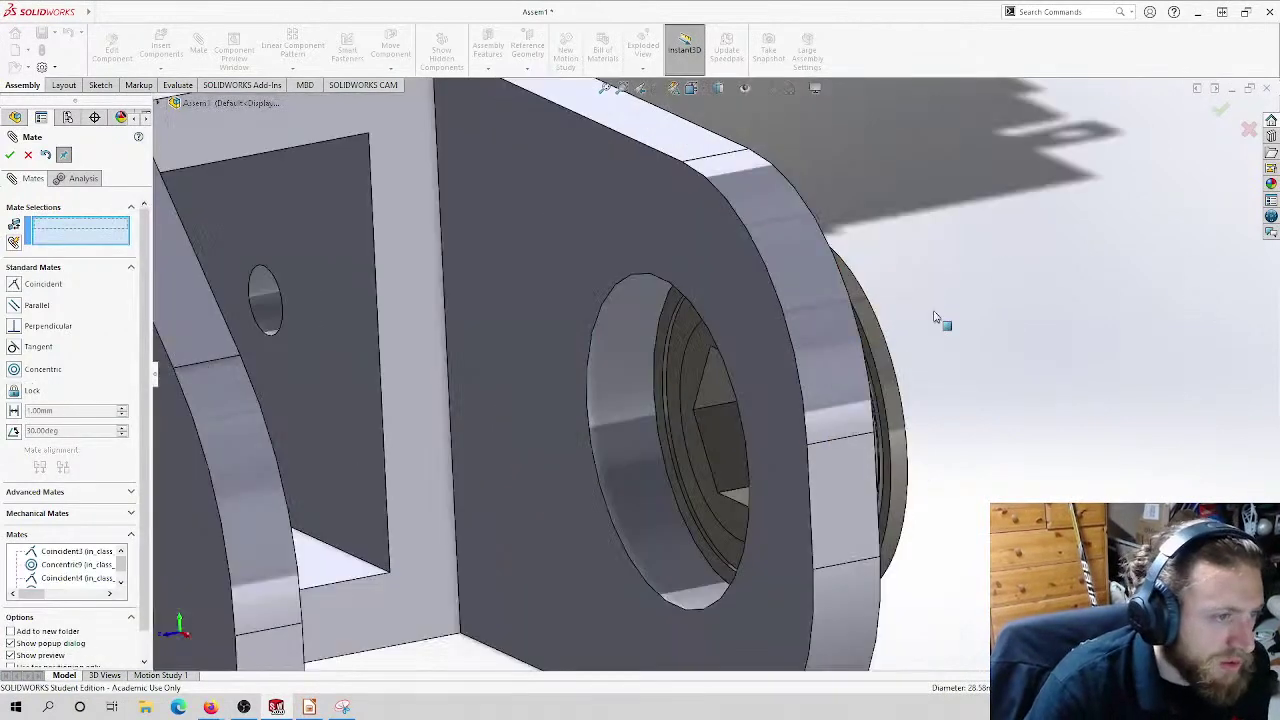
click(860, 480)
middle_drag(891, 337, 883, 300)
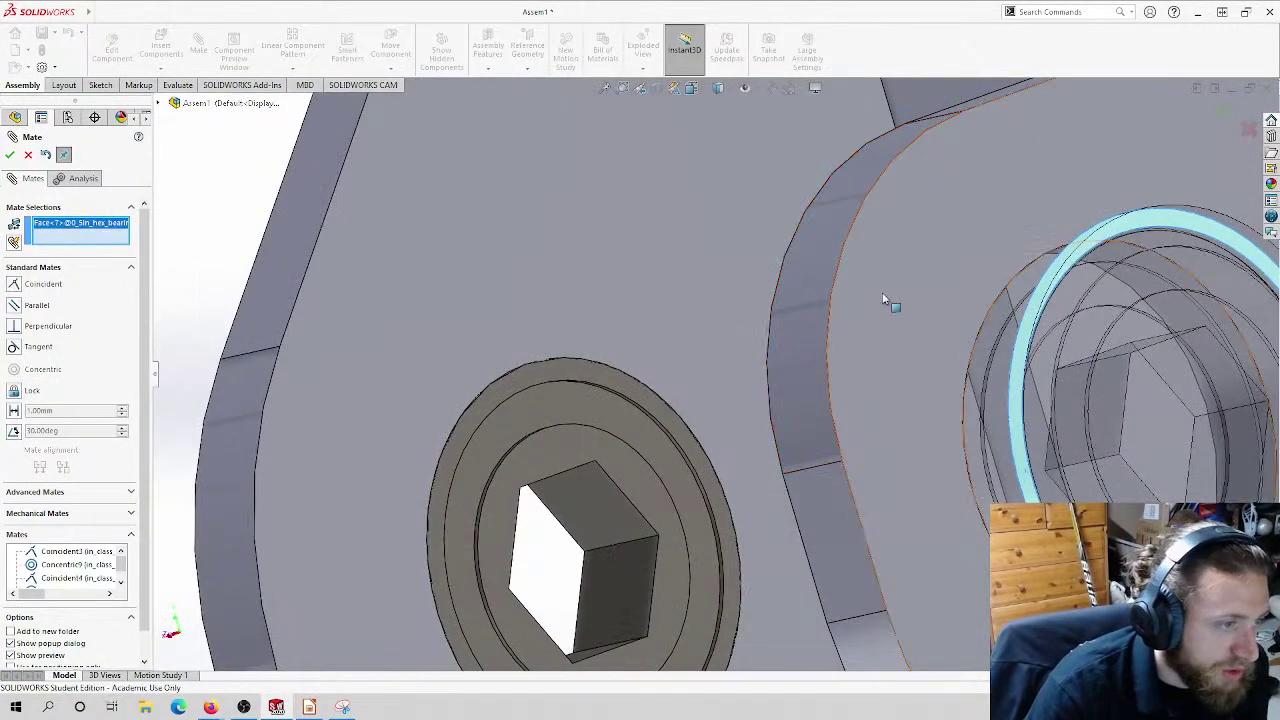
click(888, 300)
scroll(913, 314, up, 2)
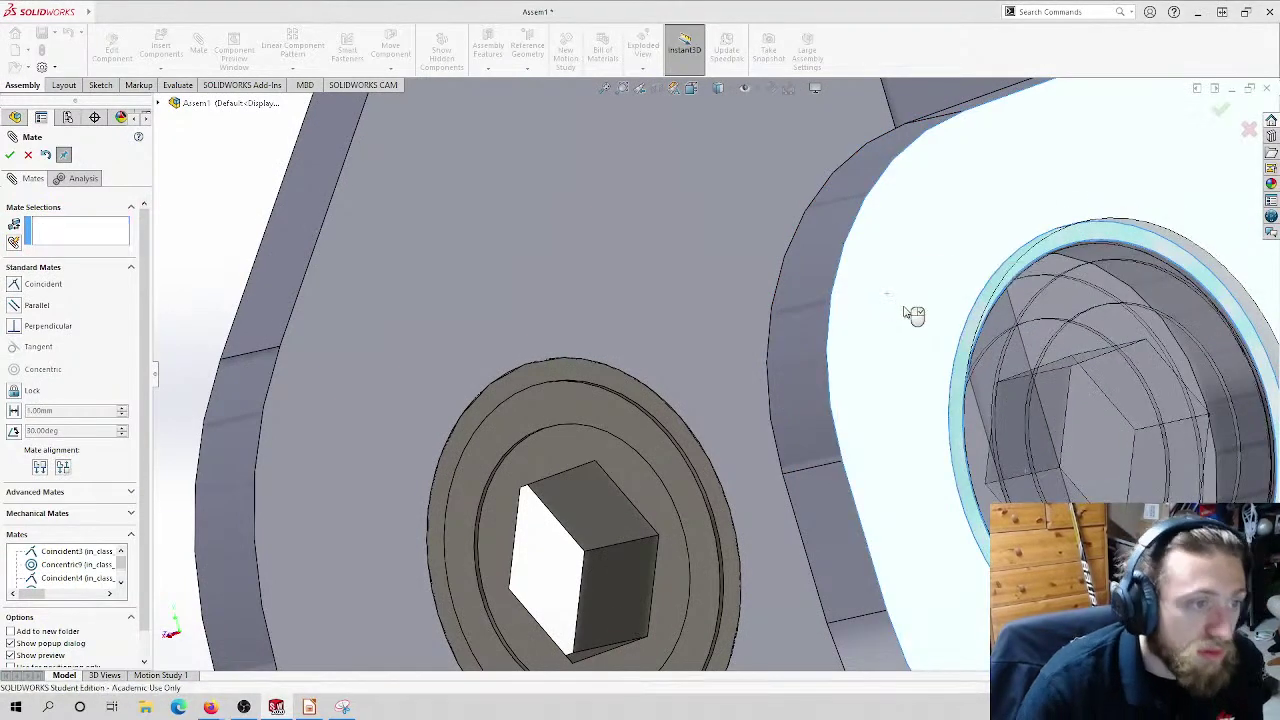
key(Return)
Step: Examine the fit of the gearbox, plates and bearings from the side, front and isometric views, and finish mating
scroll(864, 279, up, 5)
middle_drag(598, 286, 674, 271)
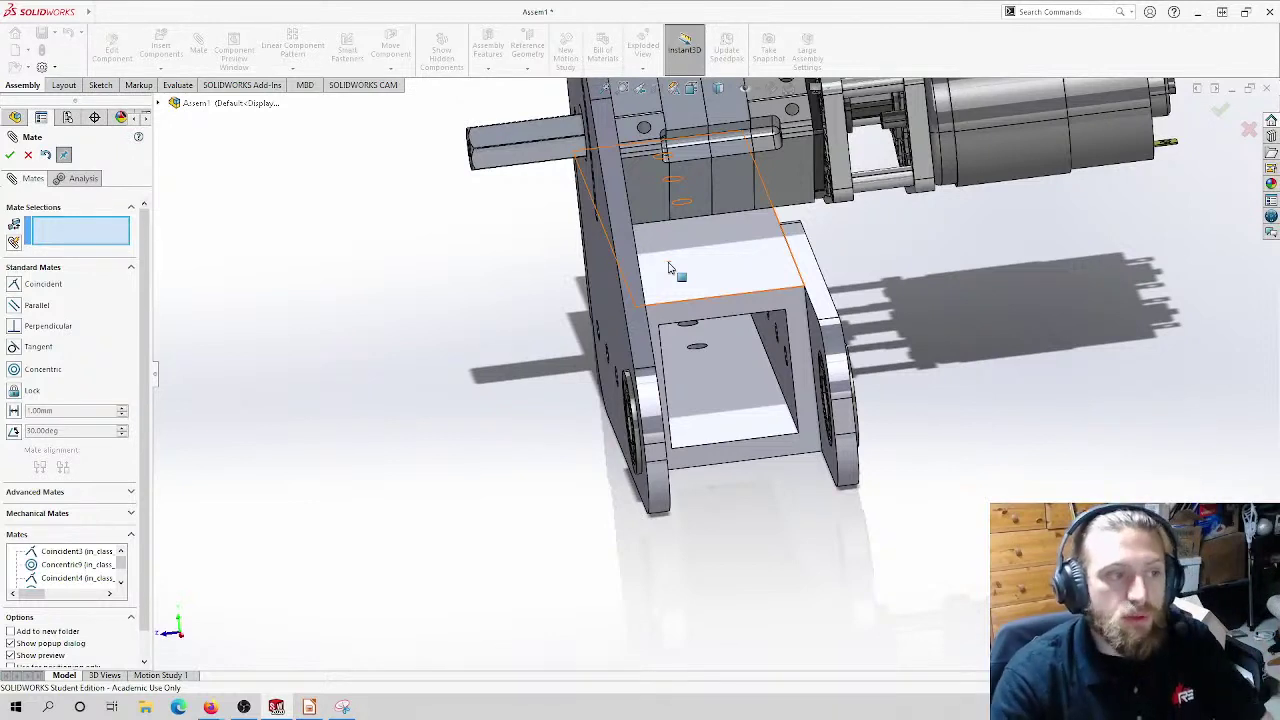
key(ctrl+4)
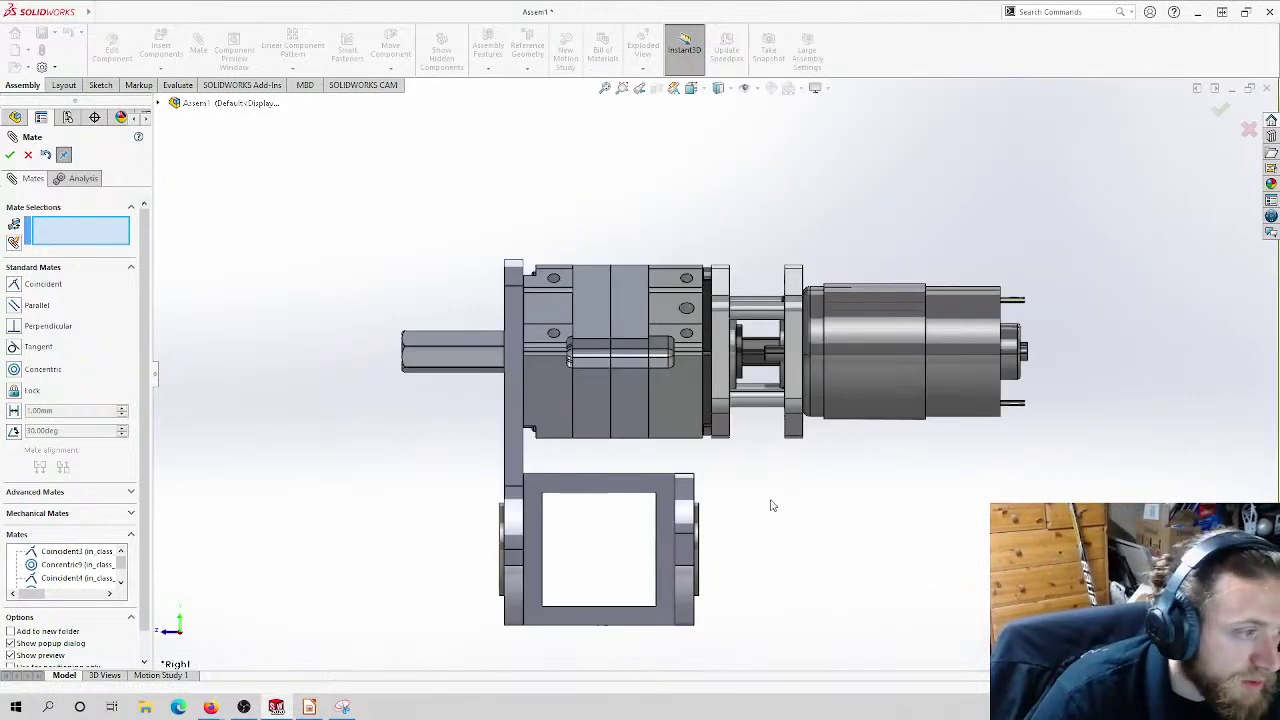
middle_drag(680, 505, 949, 526)
scroll(824, 549, up, 5)
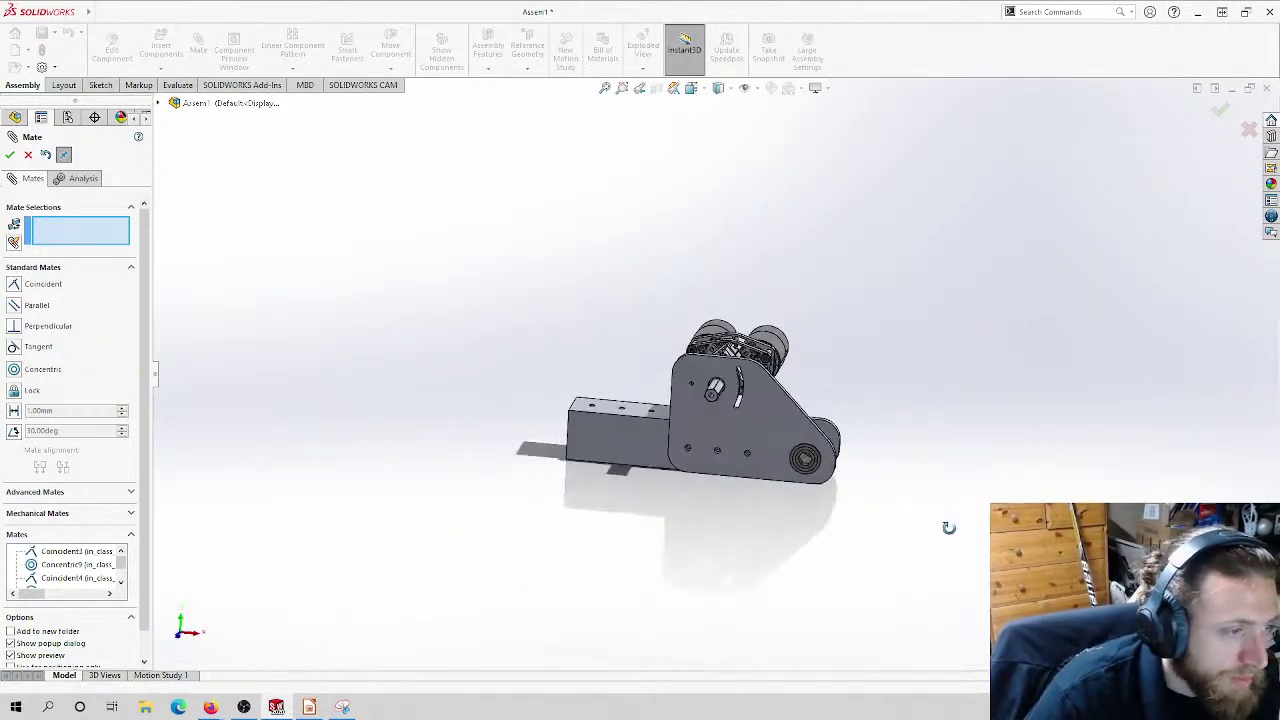
scroll(853, 503, down, 5)
scroll(680, 404, down, 4)
scroll(704, 389, up, 4)
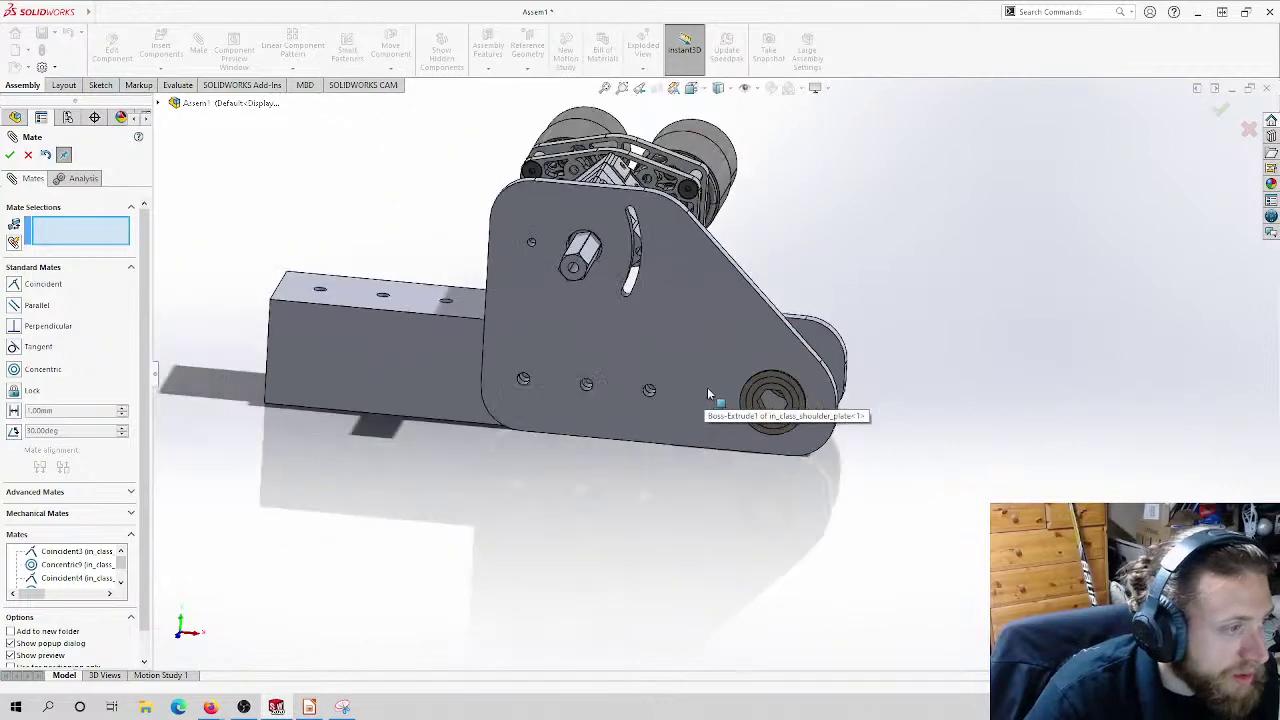
key(ctrl+4)
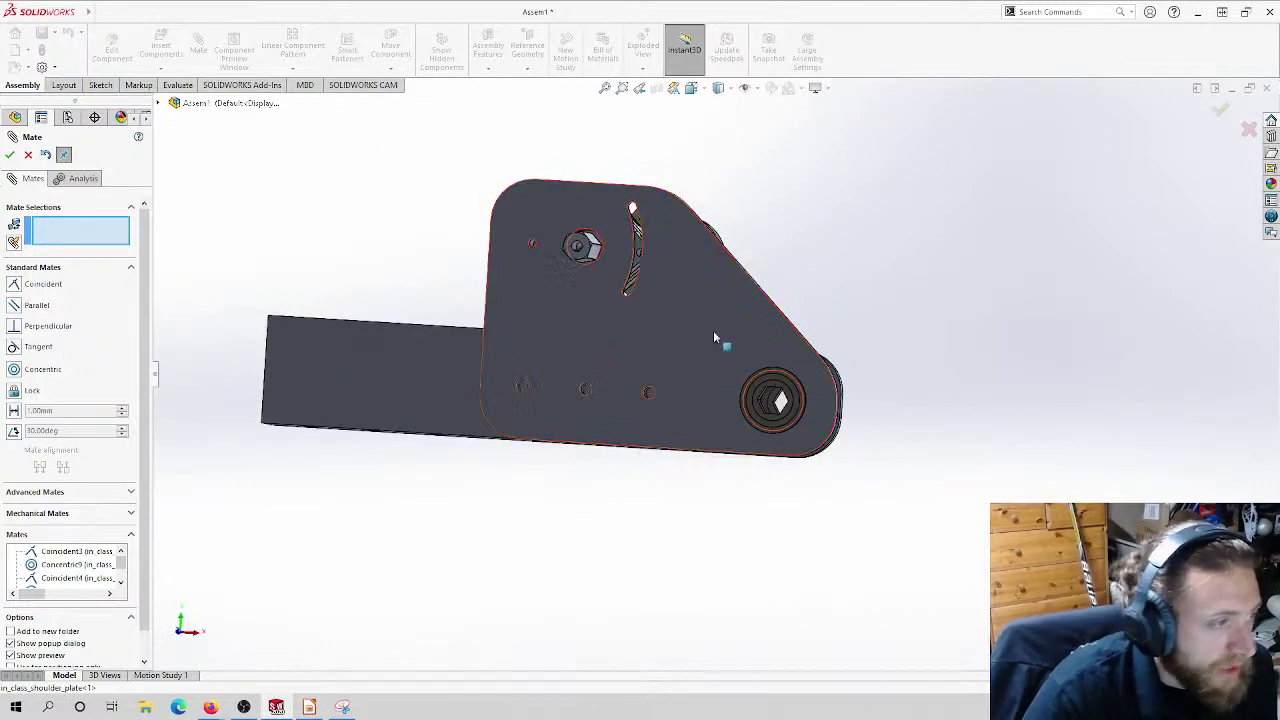
mouse_move(834, 443)
middle_down()
mouse_move(866, 449)
mouse_move(839, 466)
middle_up()
key(z)
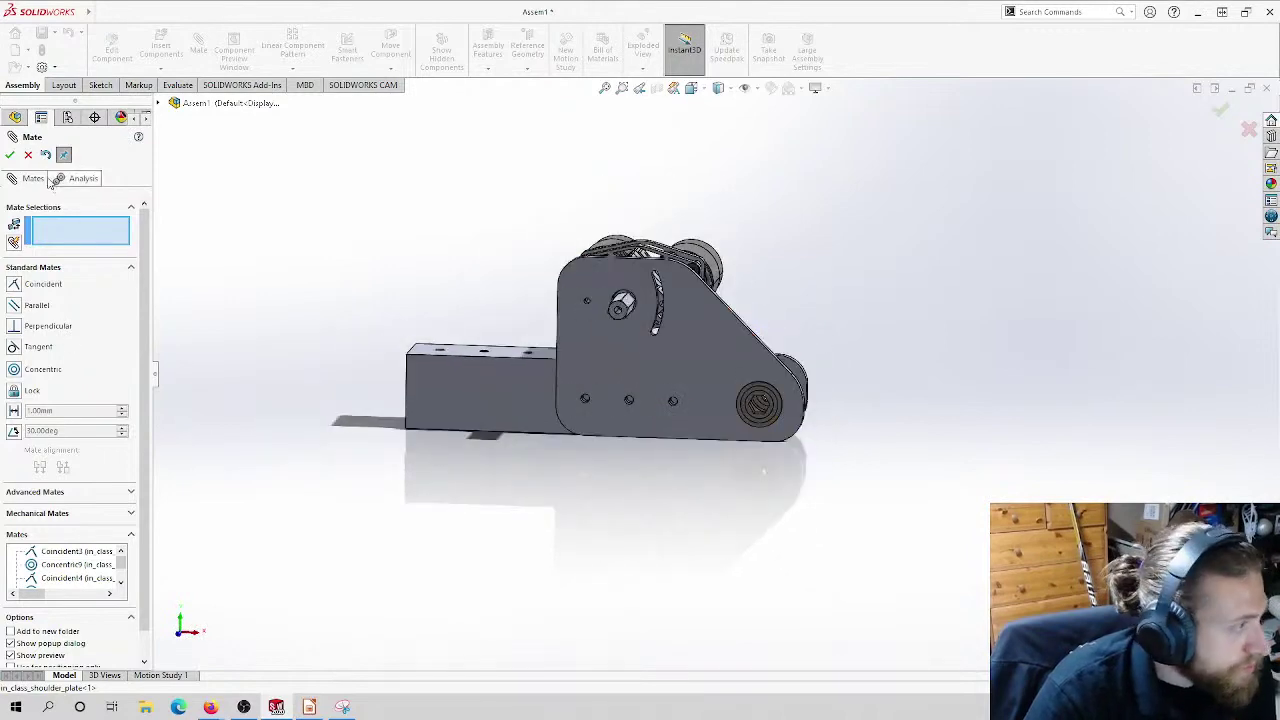
click(28, 156)
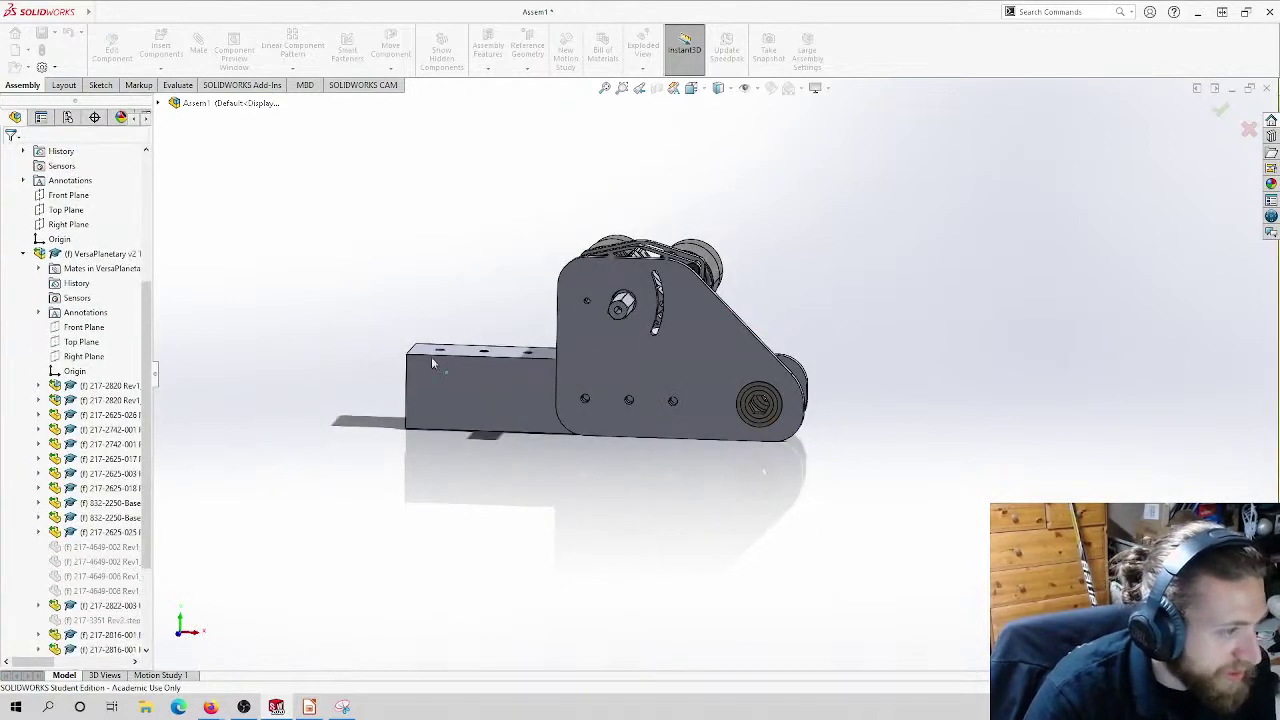
key(ctrl+7)
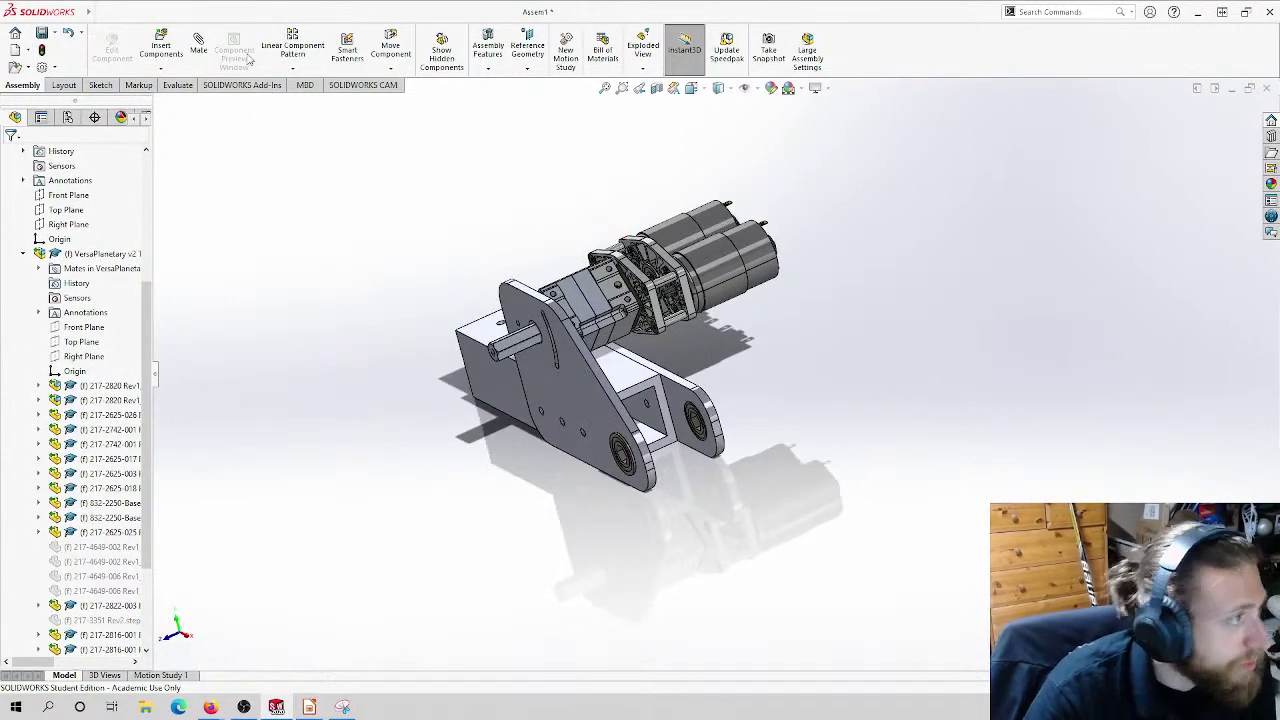
Step: Measure the distance between the outer faces of the front and rear shoulder plates
click(172, 85)
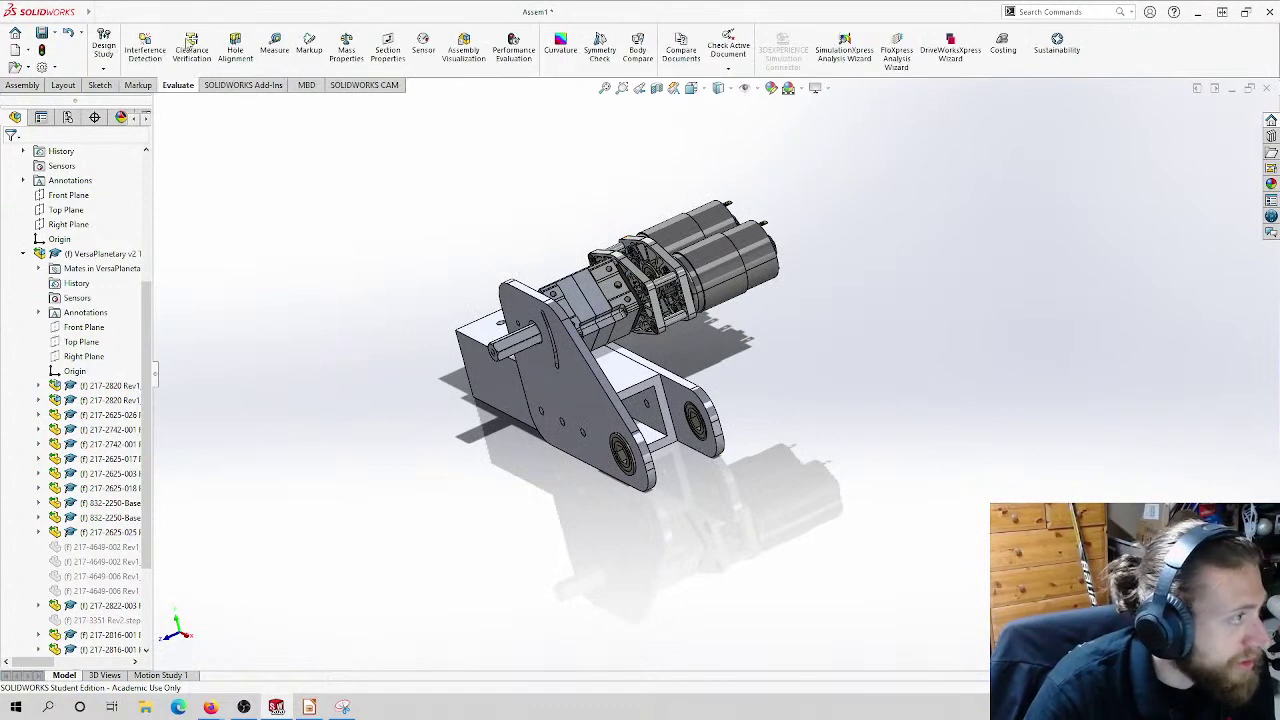
click(274, 48)
click(606, 410)
middle_drag(606, 410, 588, 513)
click(645, 403)
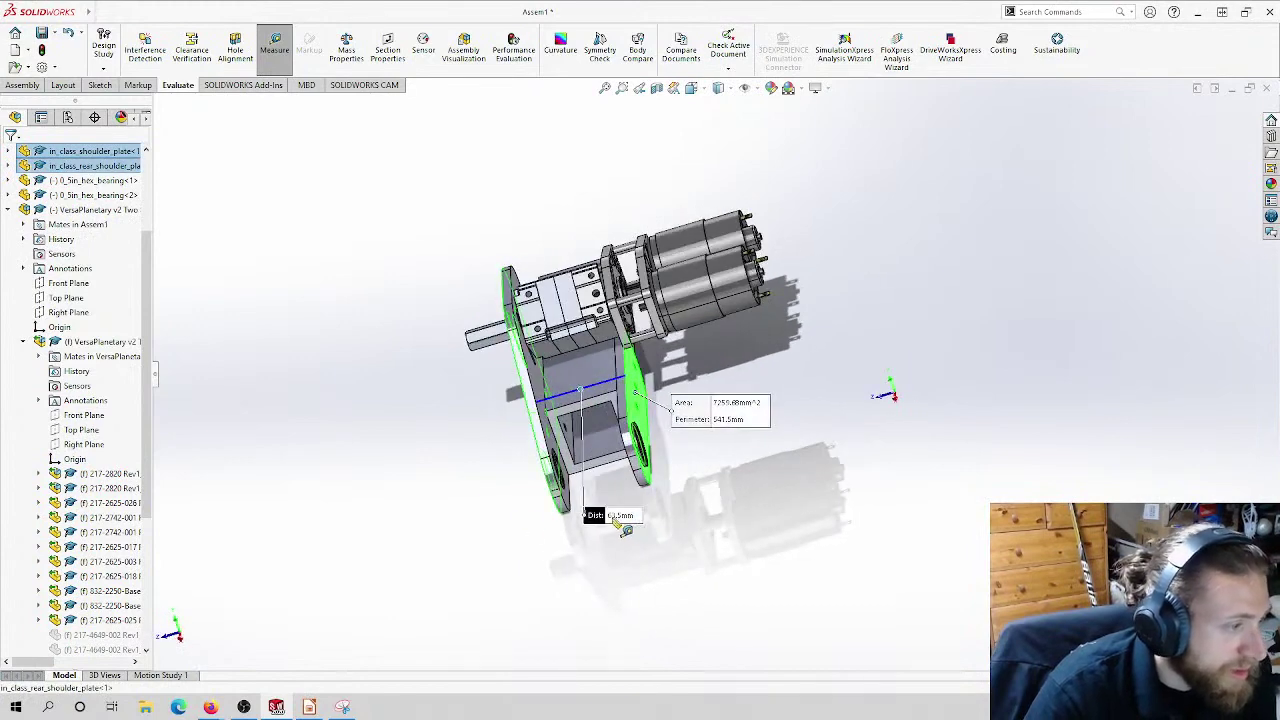
click(274, 48)
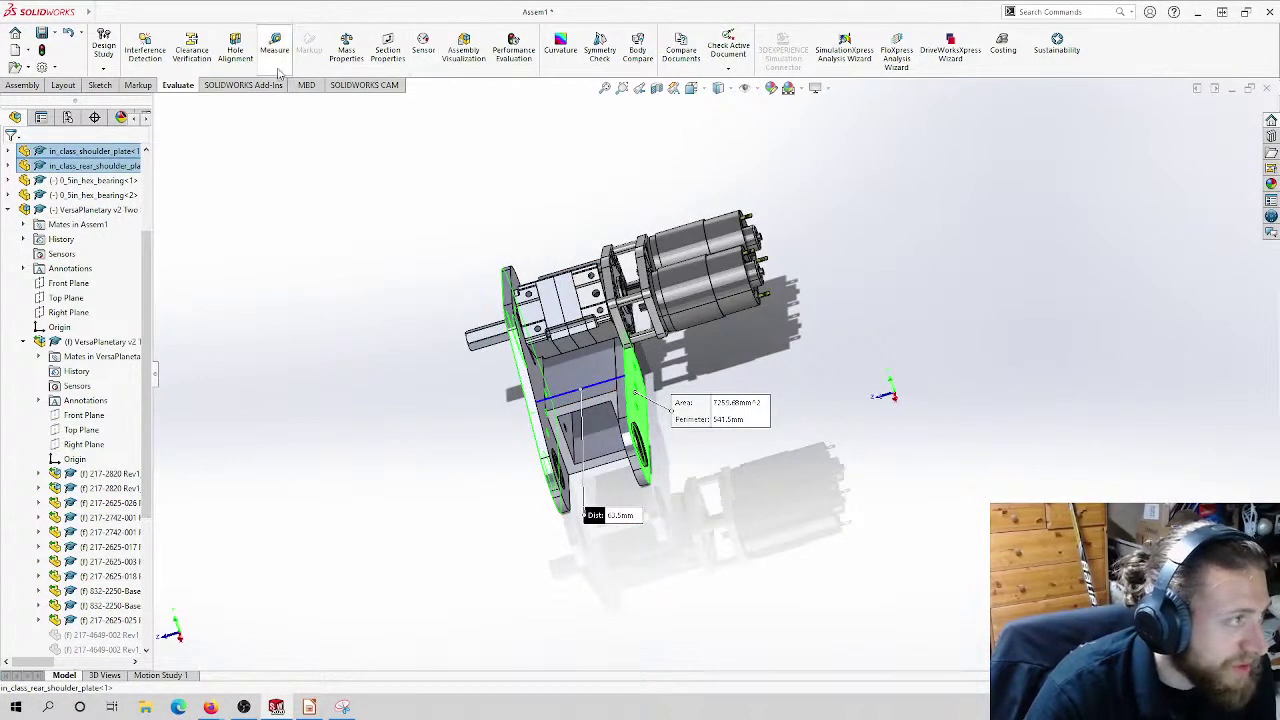
Step: Clear the shoulder plate selection, then switch to Firefox and open McMaster-Carr's socket head screws category
middle_drag(567, 440, 550, 425)
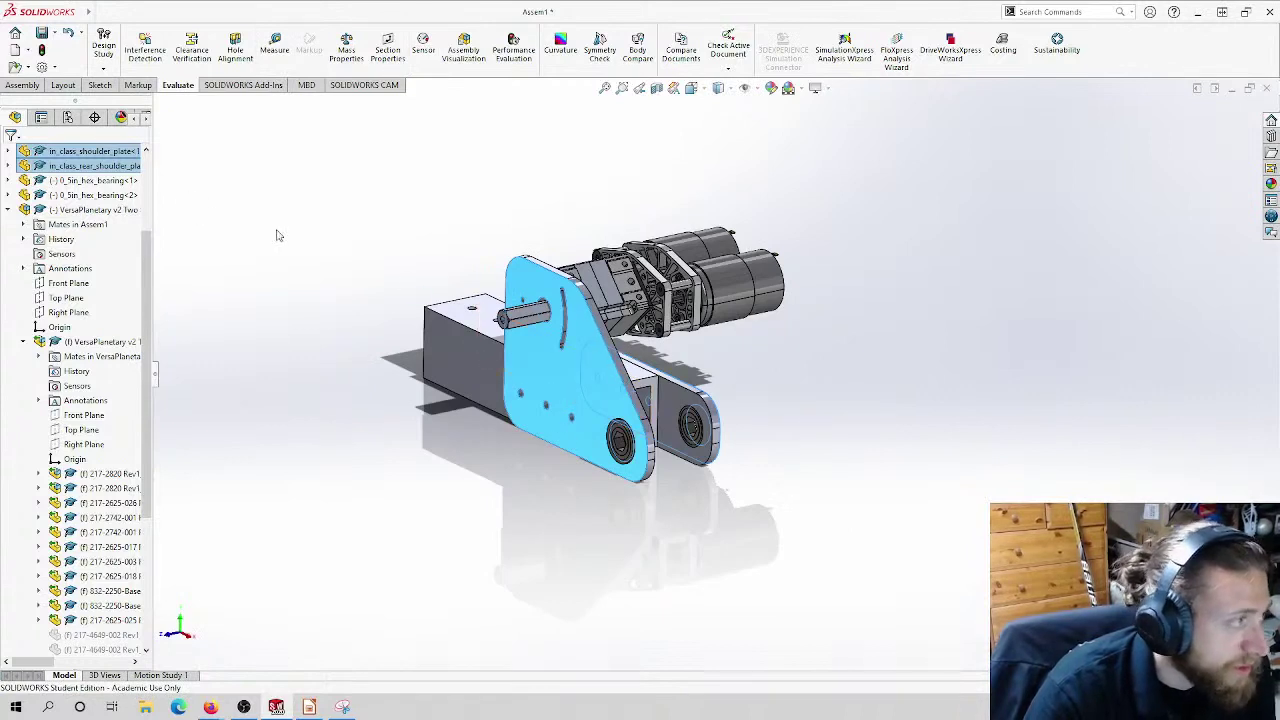
click(380, 195)
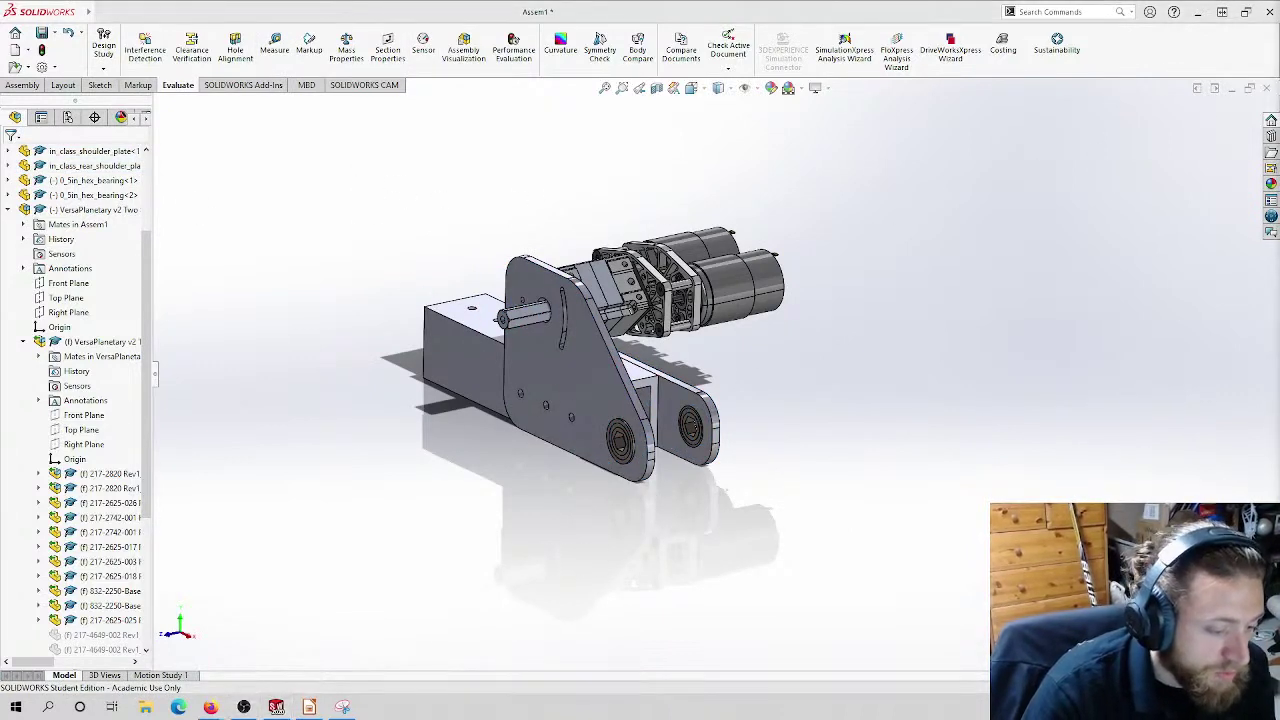
key(alt+Tab)
click(312, 15)
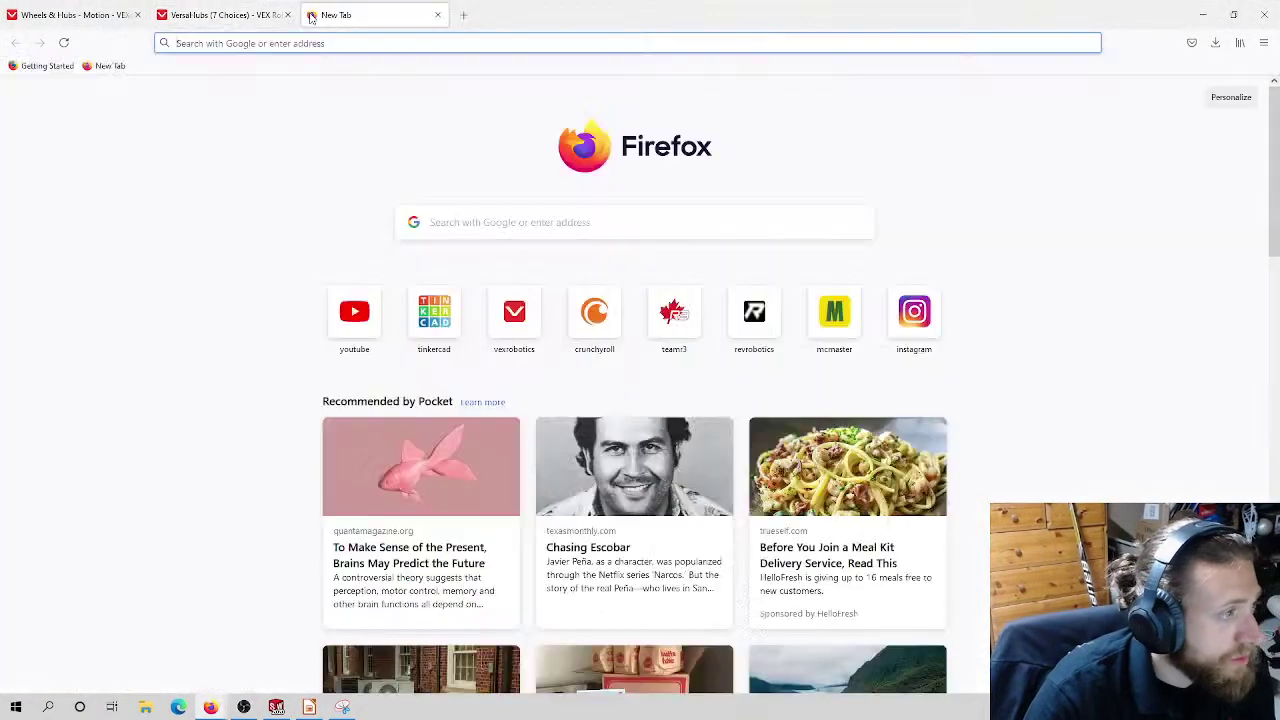
click(840, 316)
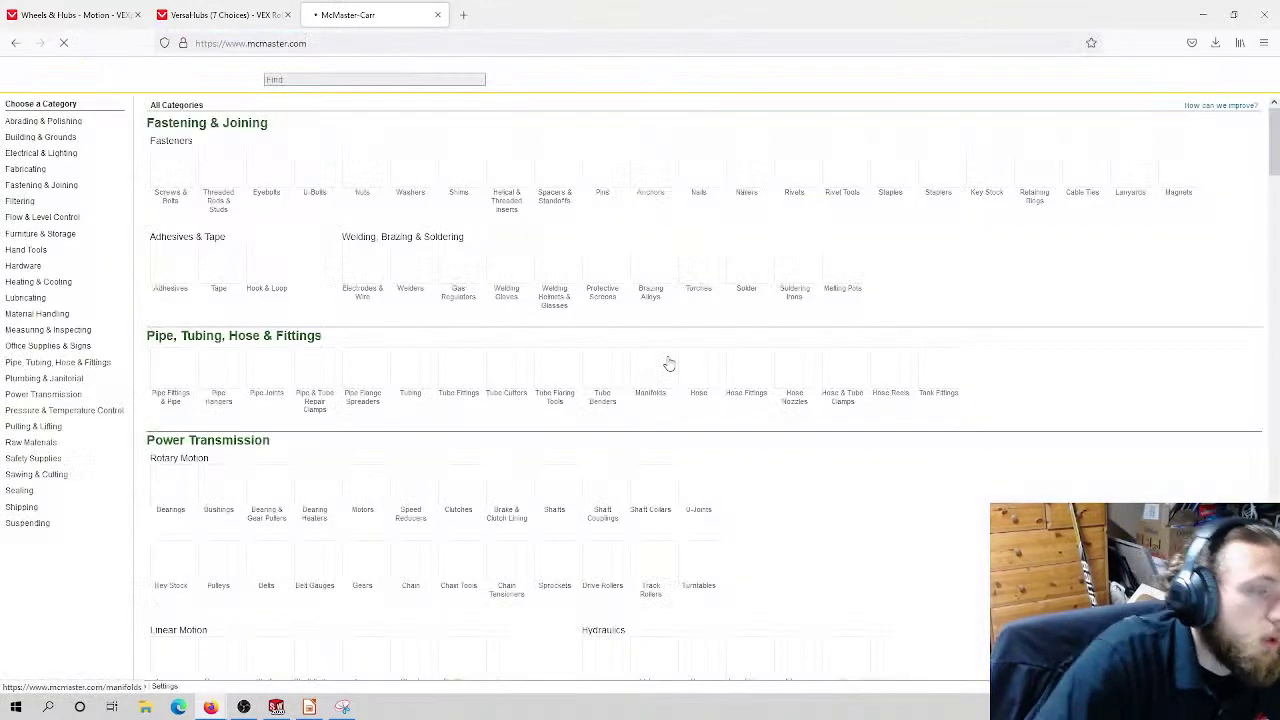
click(167, 196)
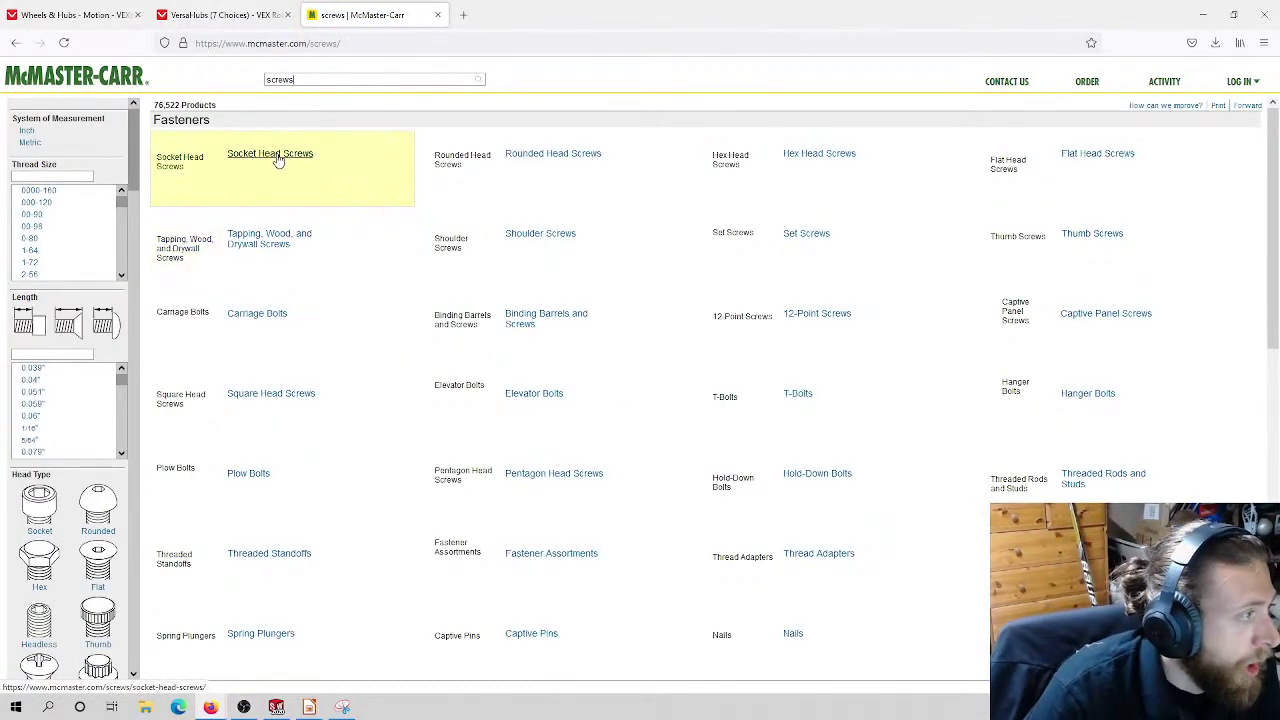
click(282, 157)
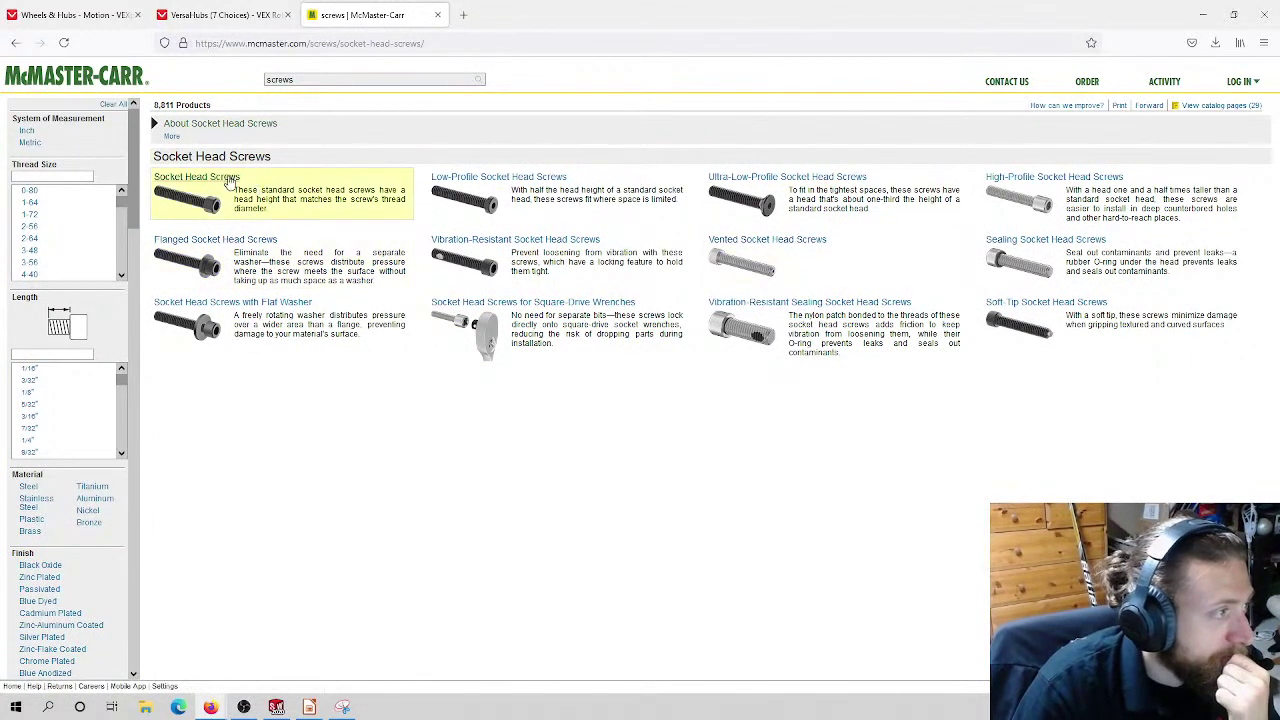
Step: Filter the socket head screws to metric, M6 thread size and 70 mm length
click(27, 142)
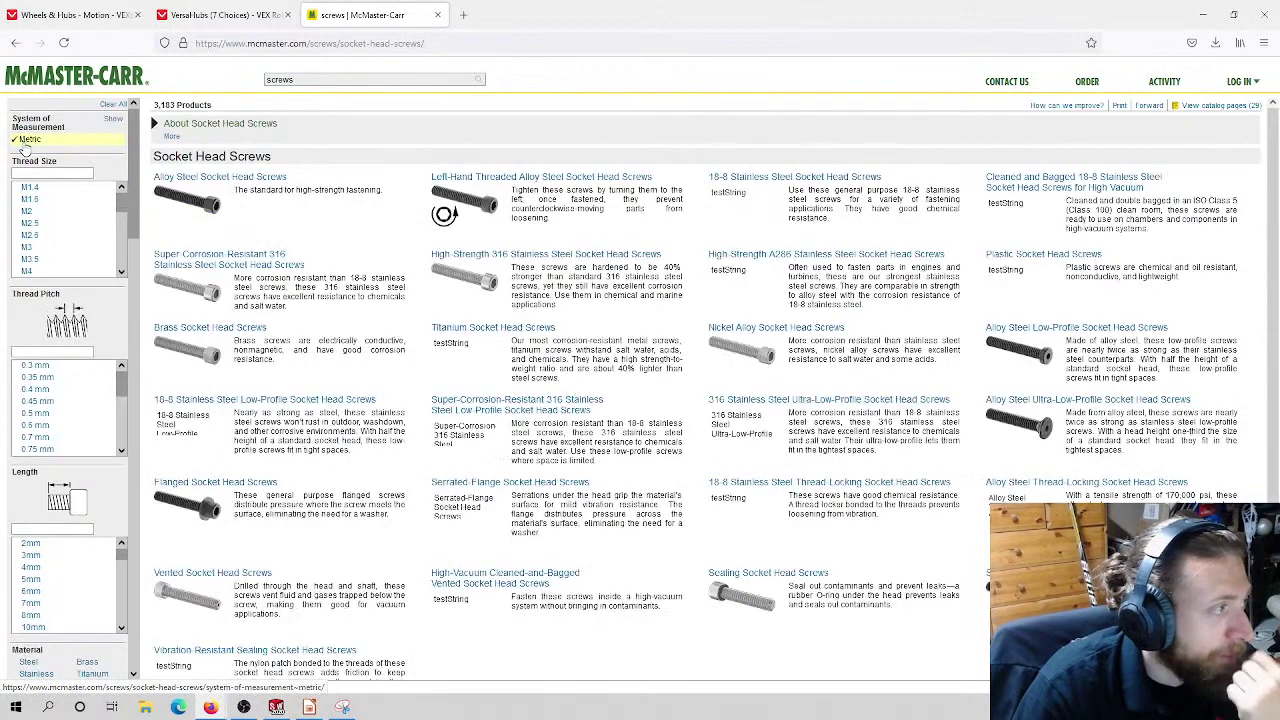
scroll(35, 225, down, 1)
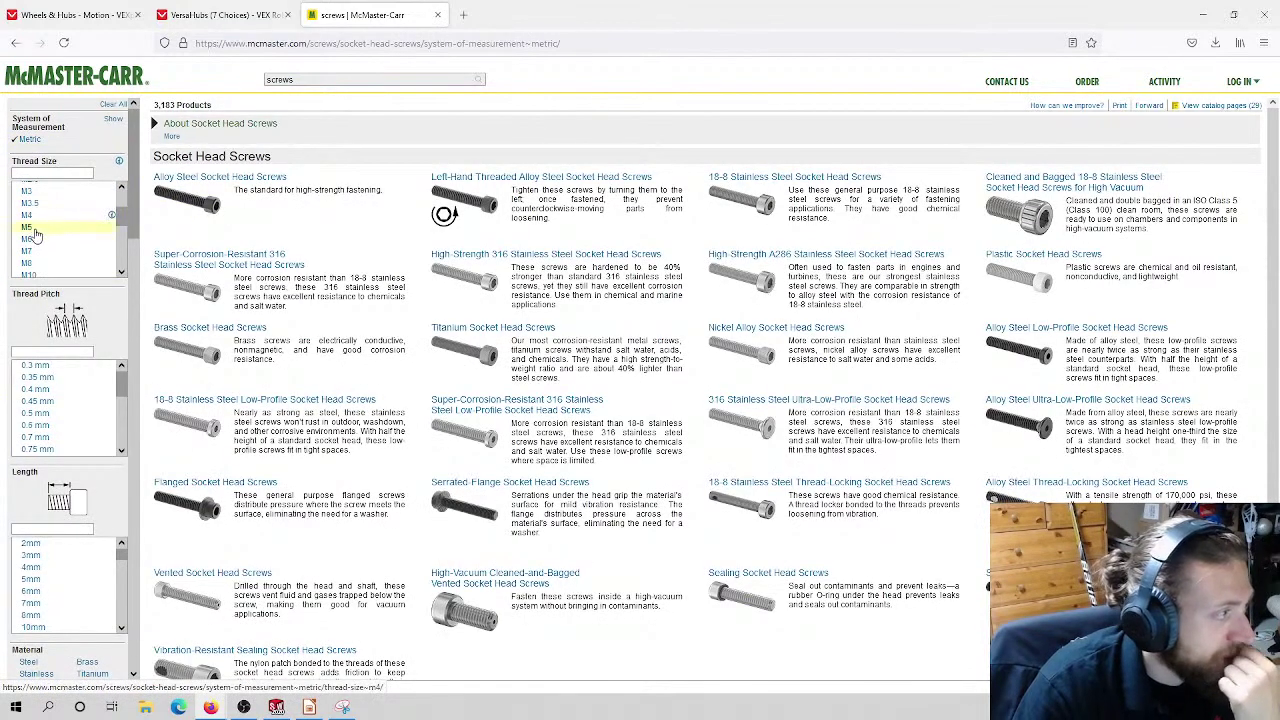
click(30, 240)
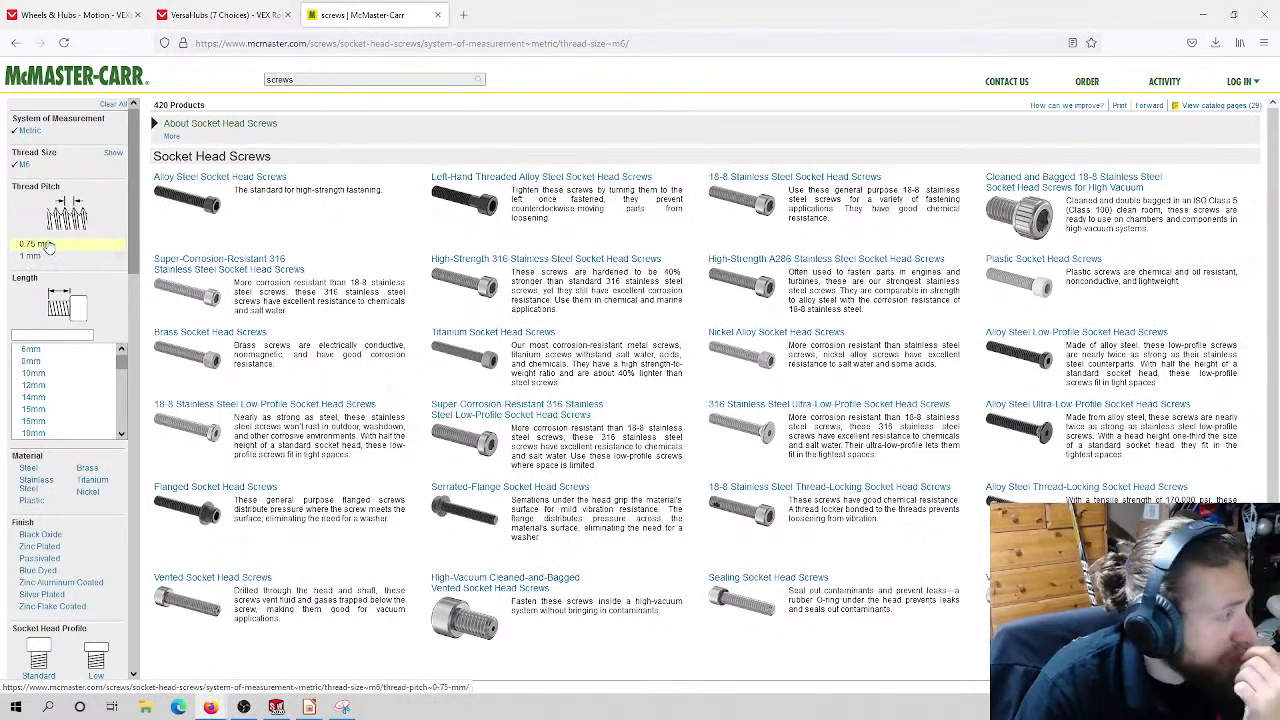
drag(121, 361, 121, 393)
click(30, 421)
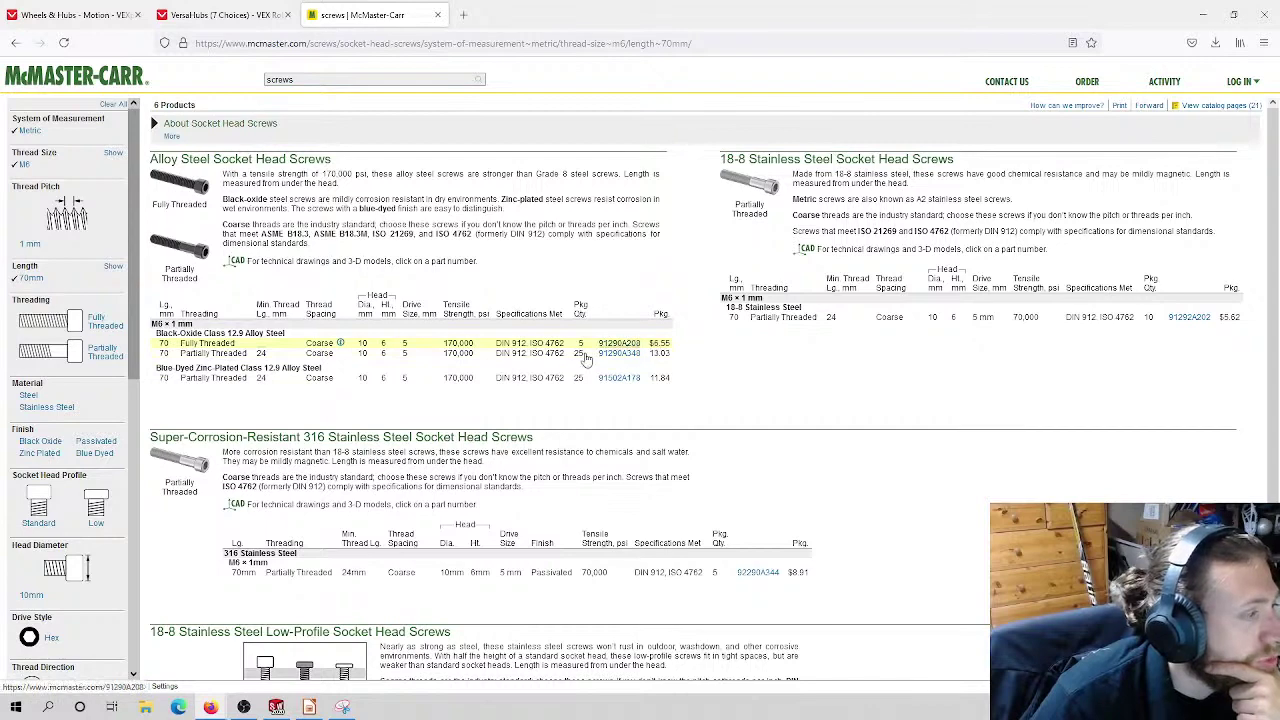
Step: Download the 3-D STEP model of the partially threaded black-oxide M6 × 70 mm screw, 91290A348, saving the file
click(214, 356)
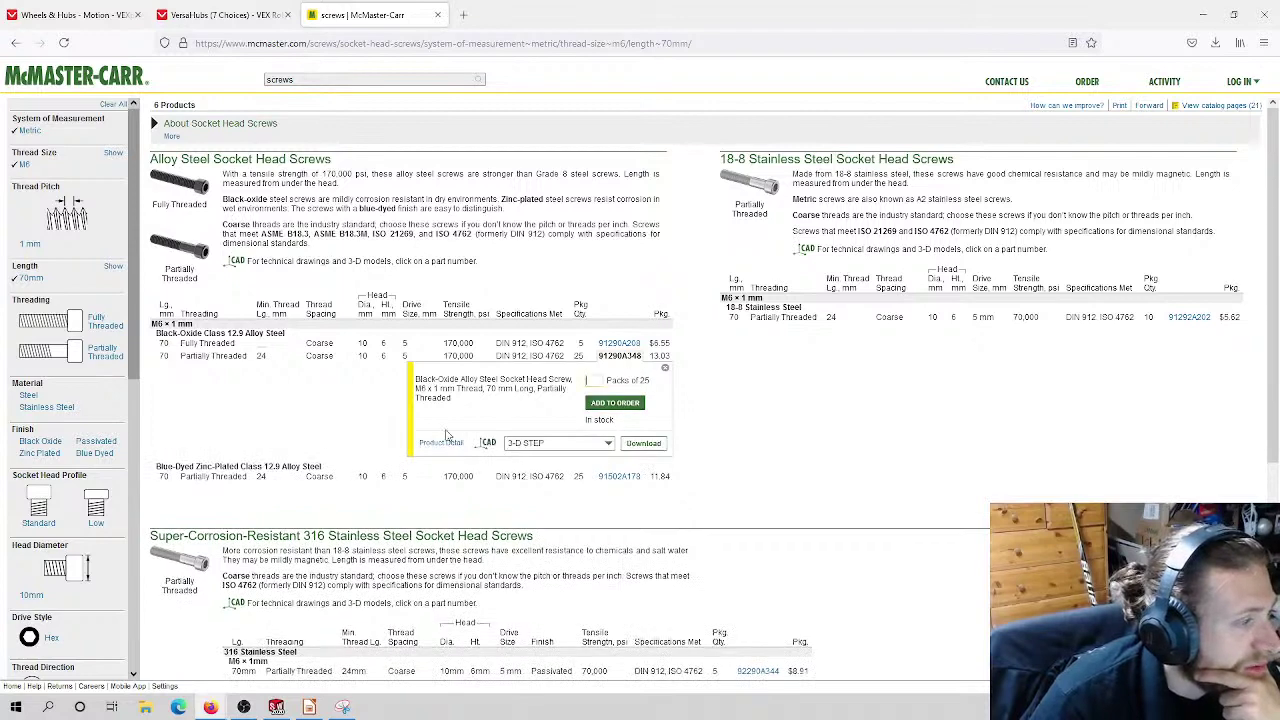
click(608, 444)
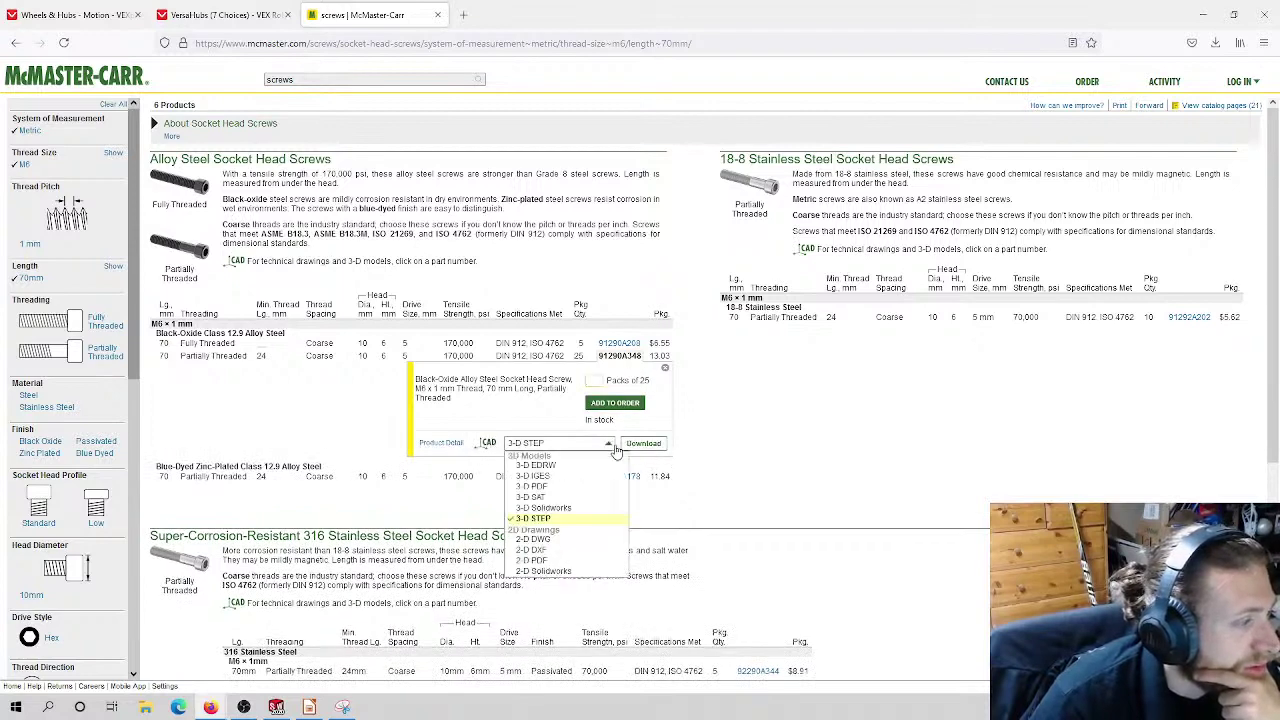
click(614, 446)
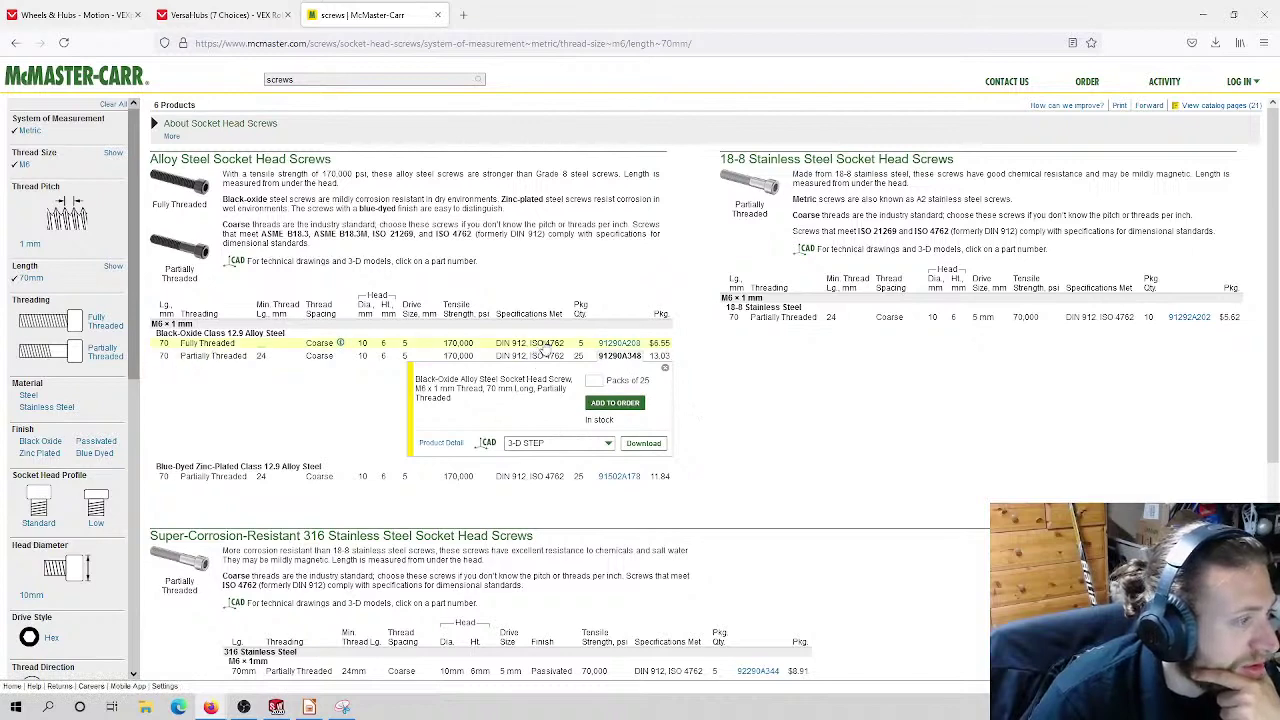
click(620, 357)
click(620, 357)
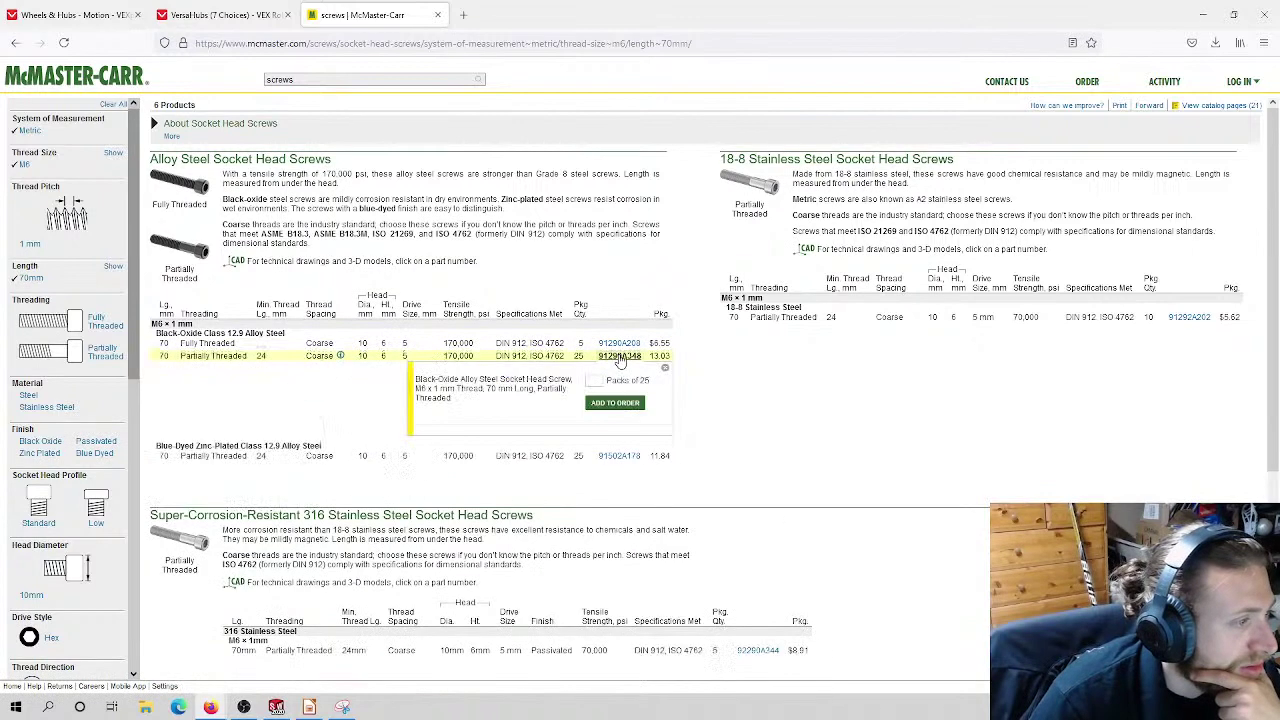
click(608, 444)
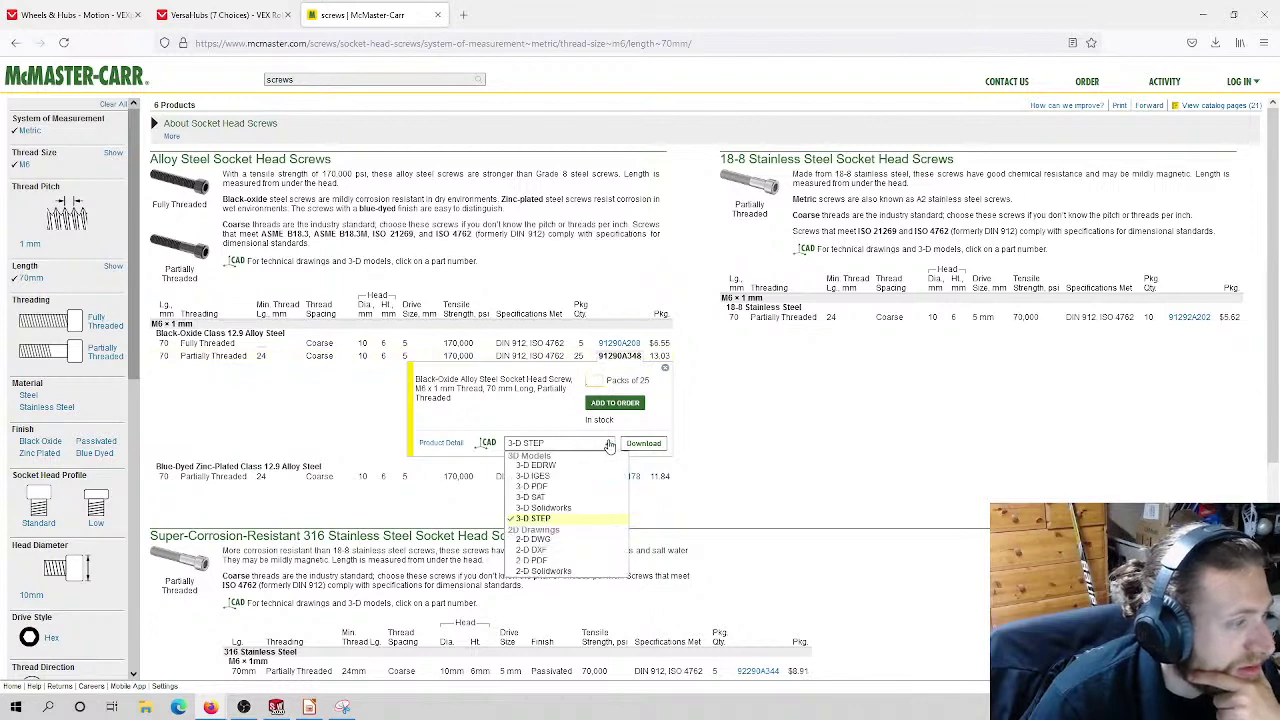
click(609, 445)
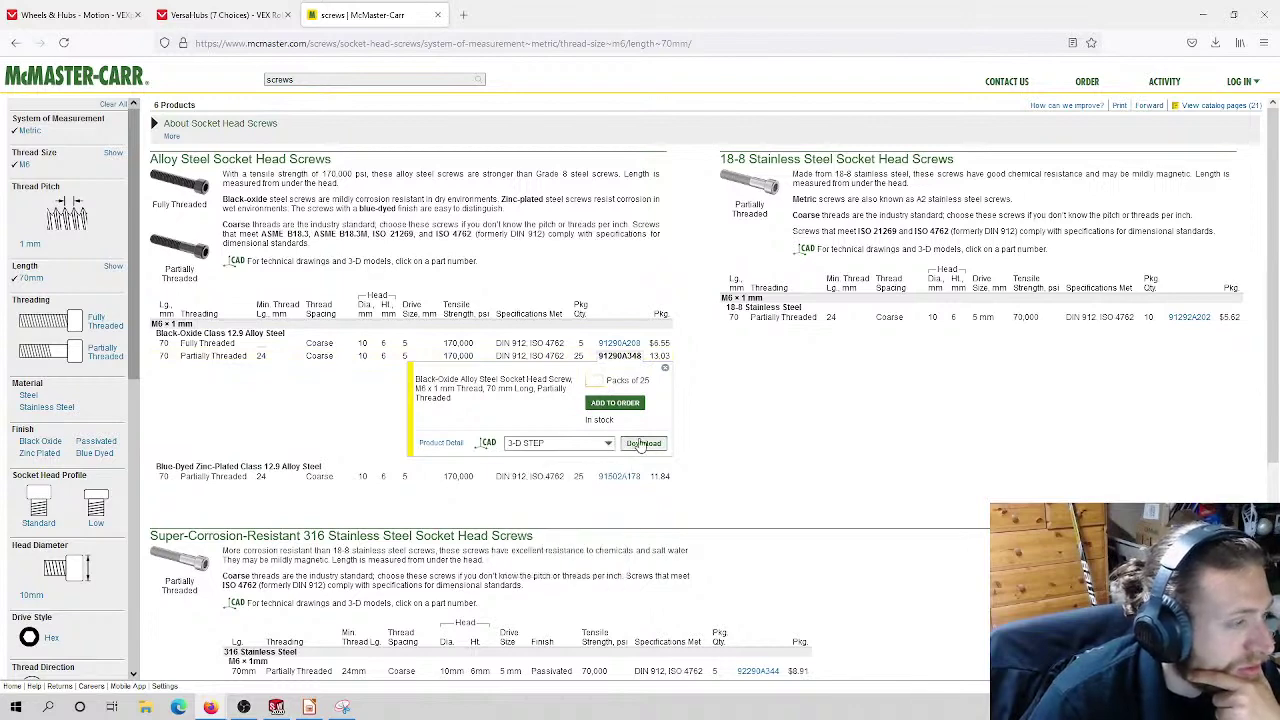
click(642, 444)
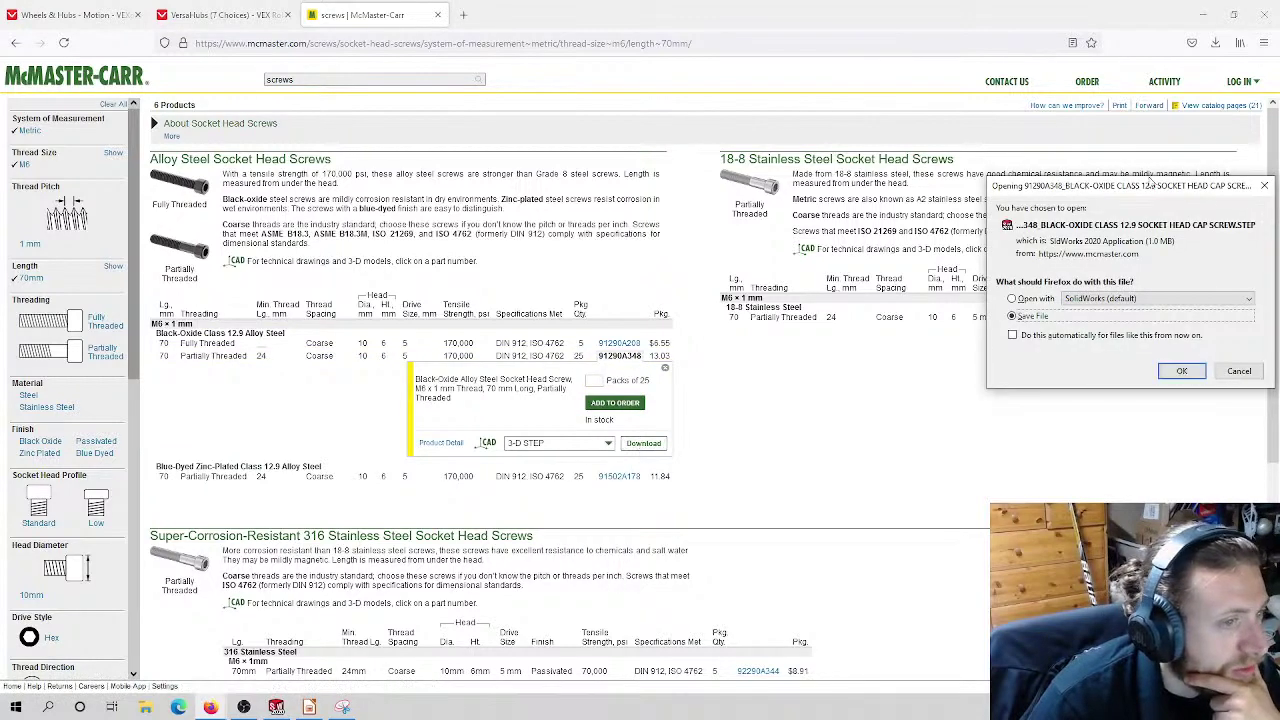
click(1181, 372)
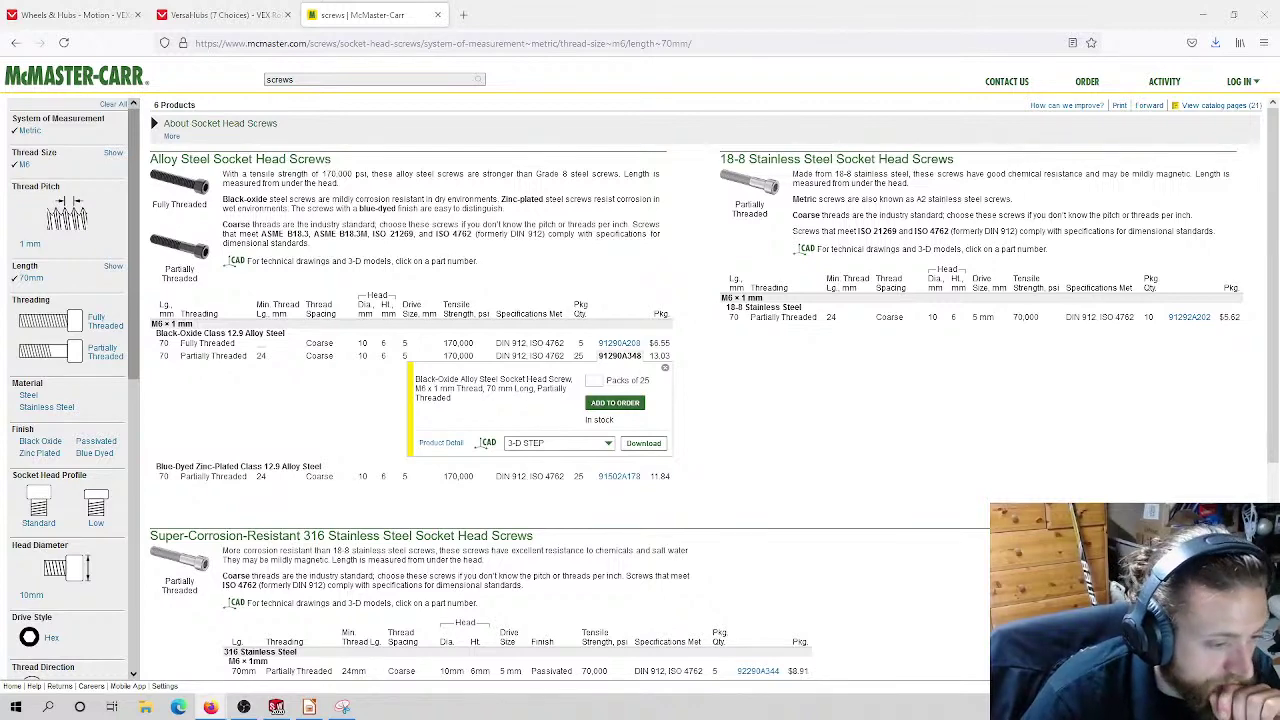
Step: Switch to SOLIDWORKS and open the 91290A348 black-oxide socket head cap screw STEP file from the goalie folder
key(super+e)
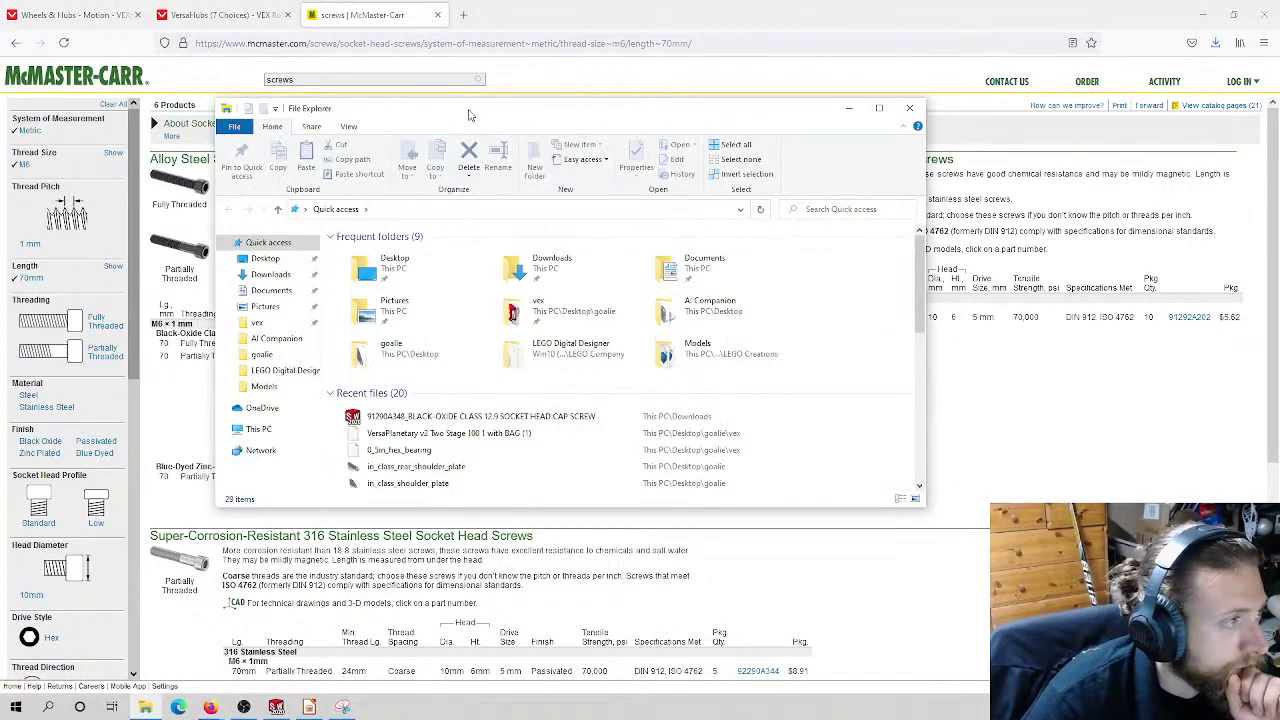
key(alt+F4)
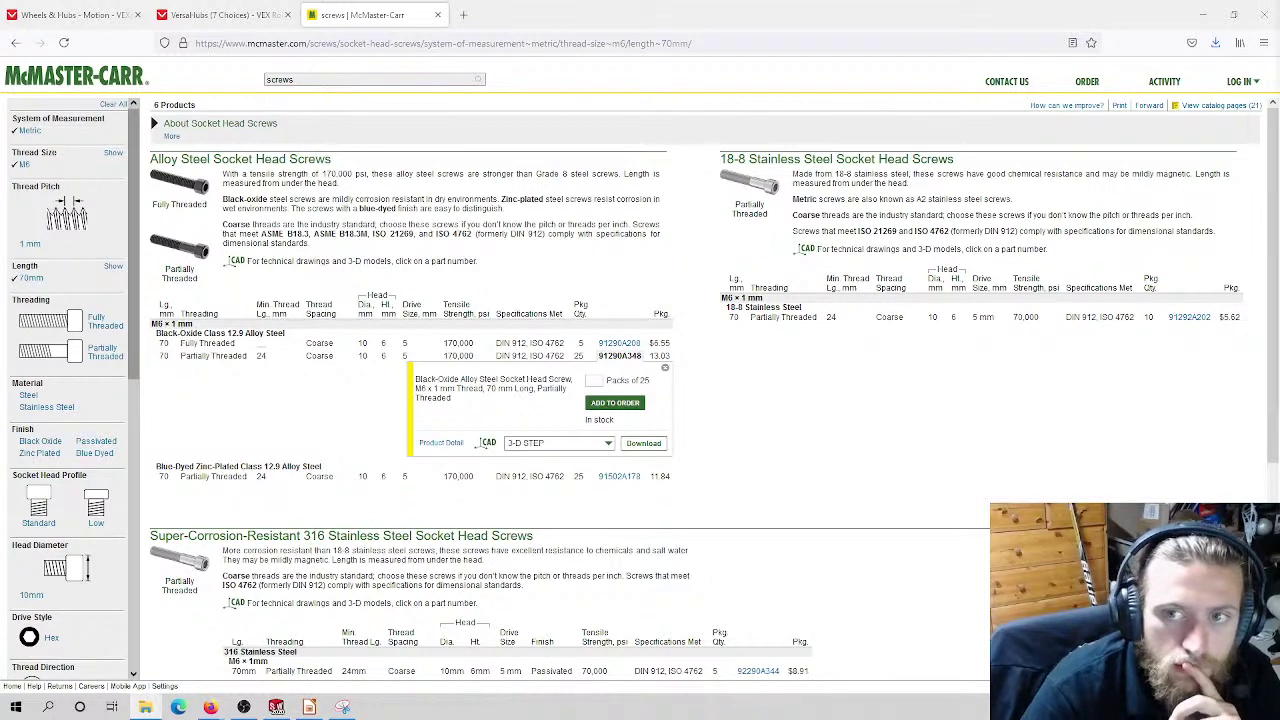
click(1197, 14)
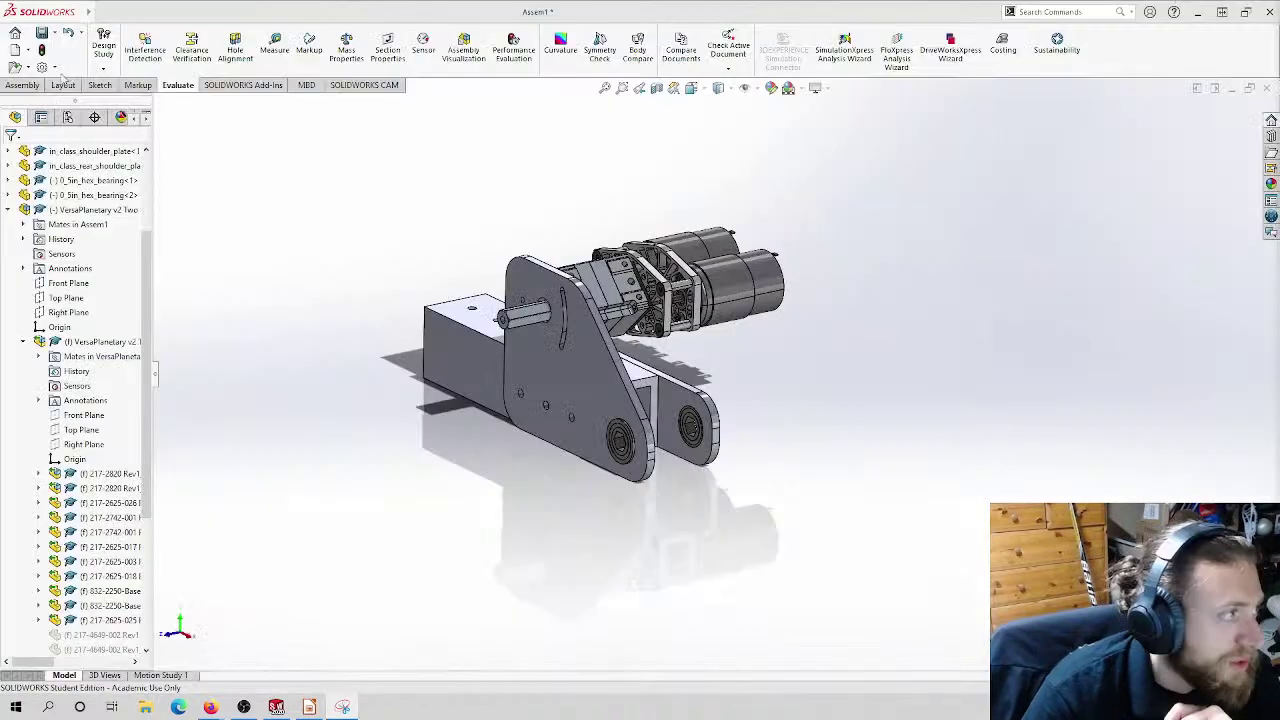
click(12, 68)
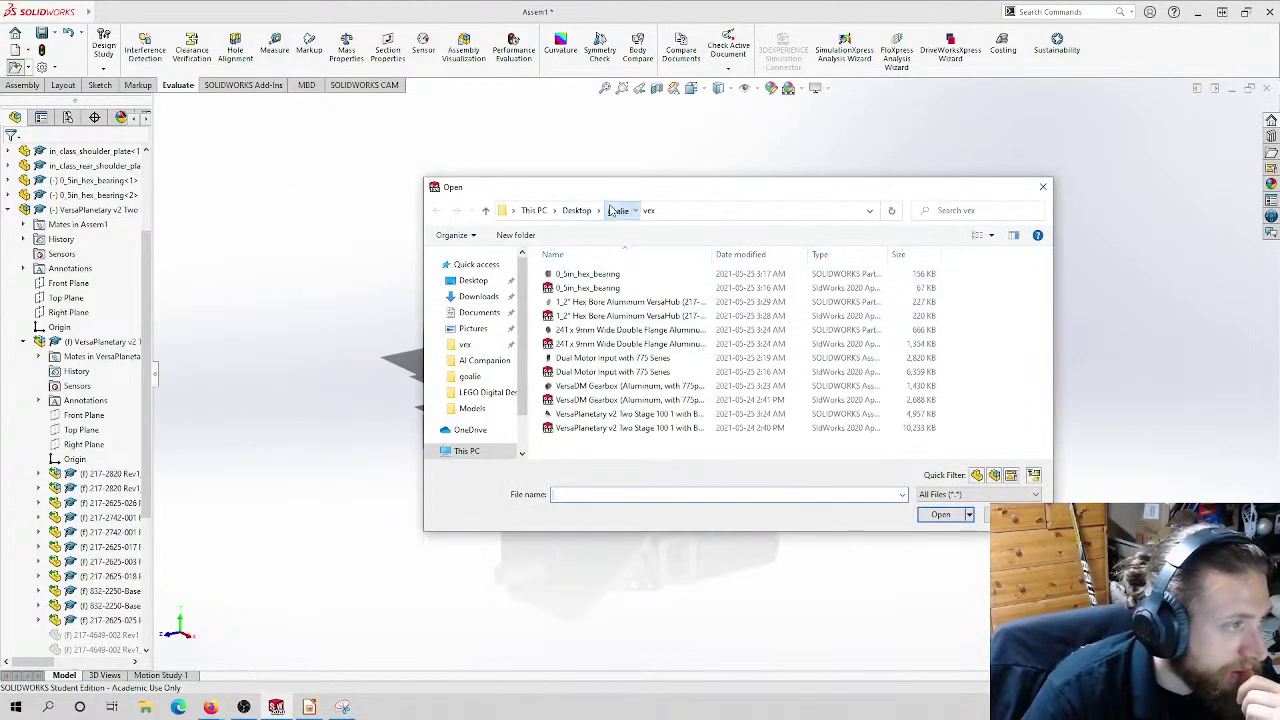
click(617, 210)
click(630, 315)
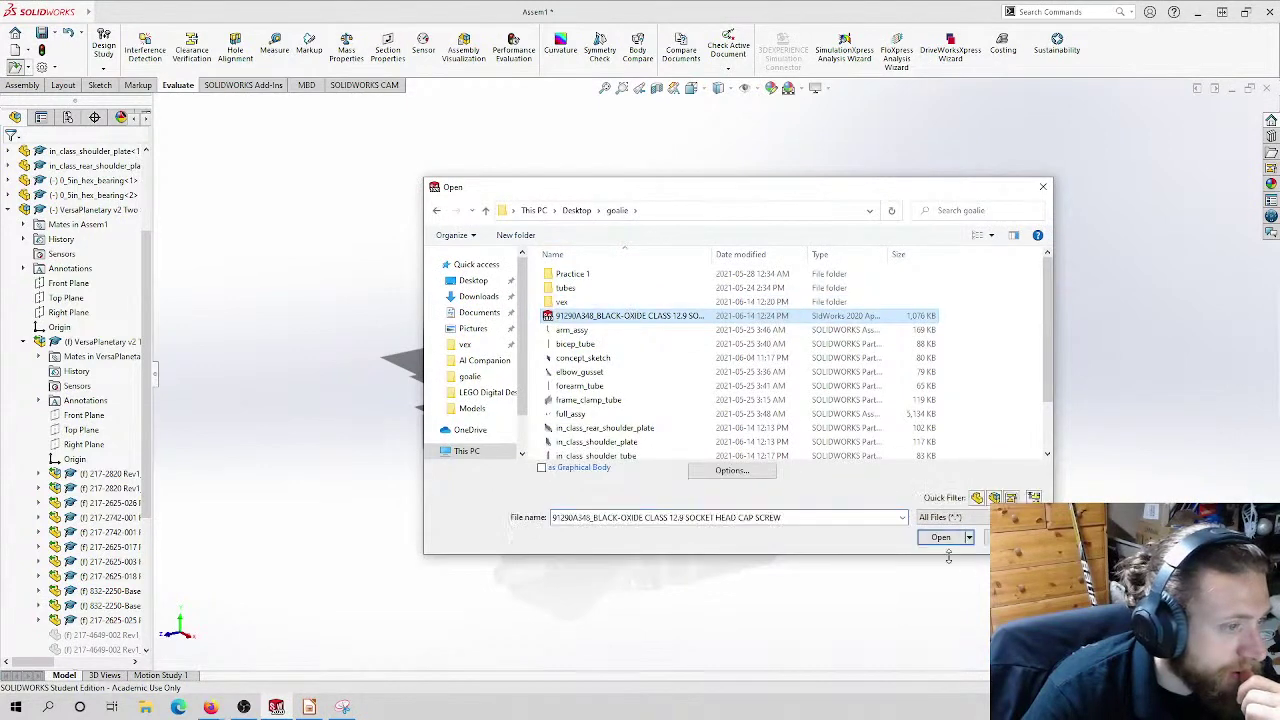
click(945, 540)
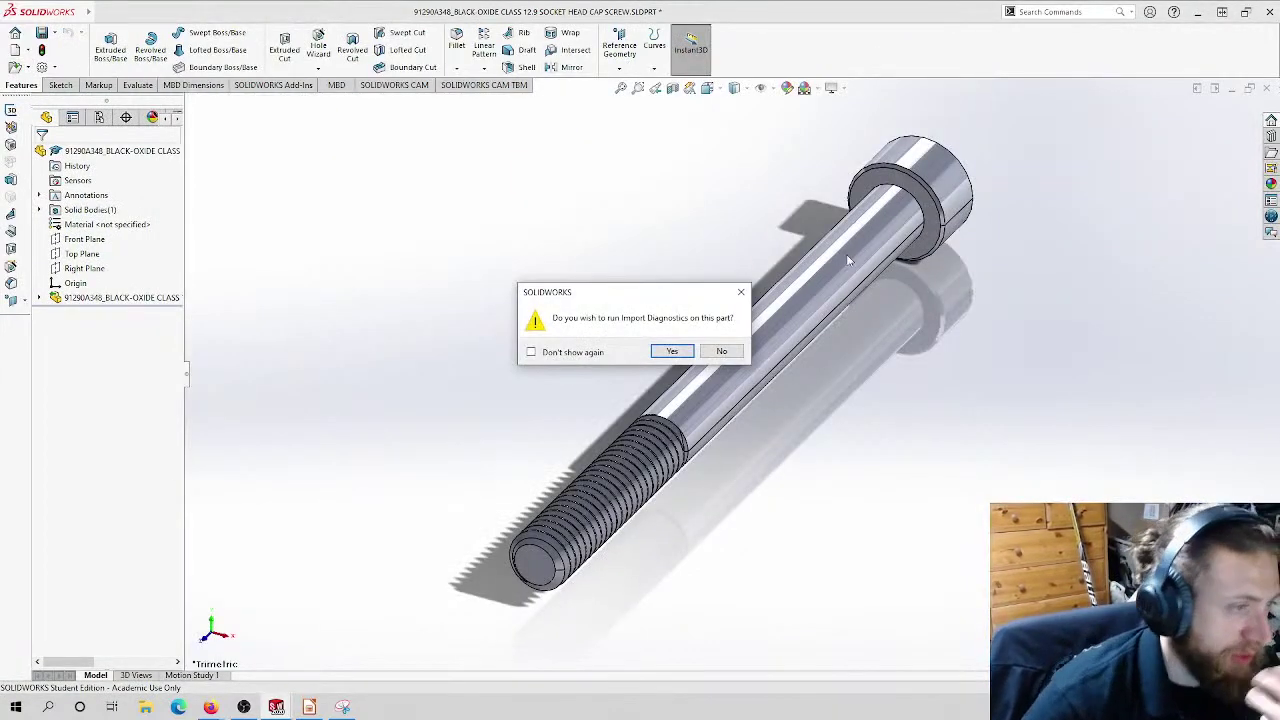
Step: Run Import Diagnostics on the imported screw and save it as a SOLIDWORKS part
click(685, 354)
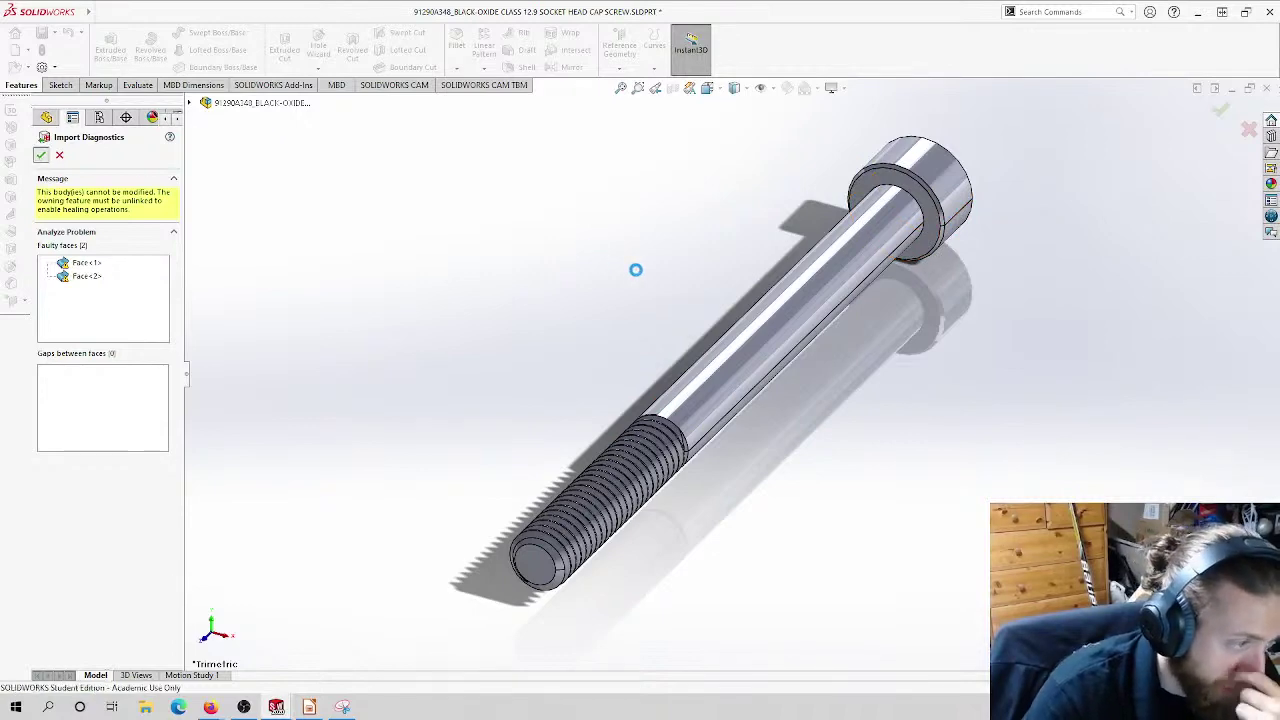
middle_drag(771, 365, 705, 400)
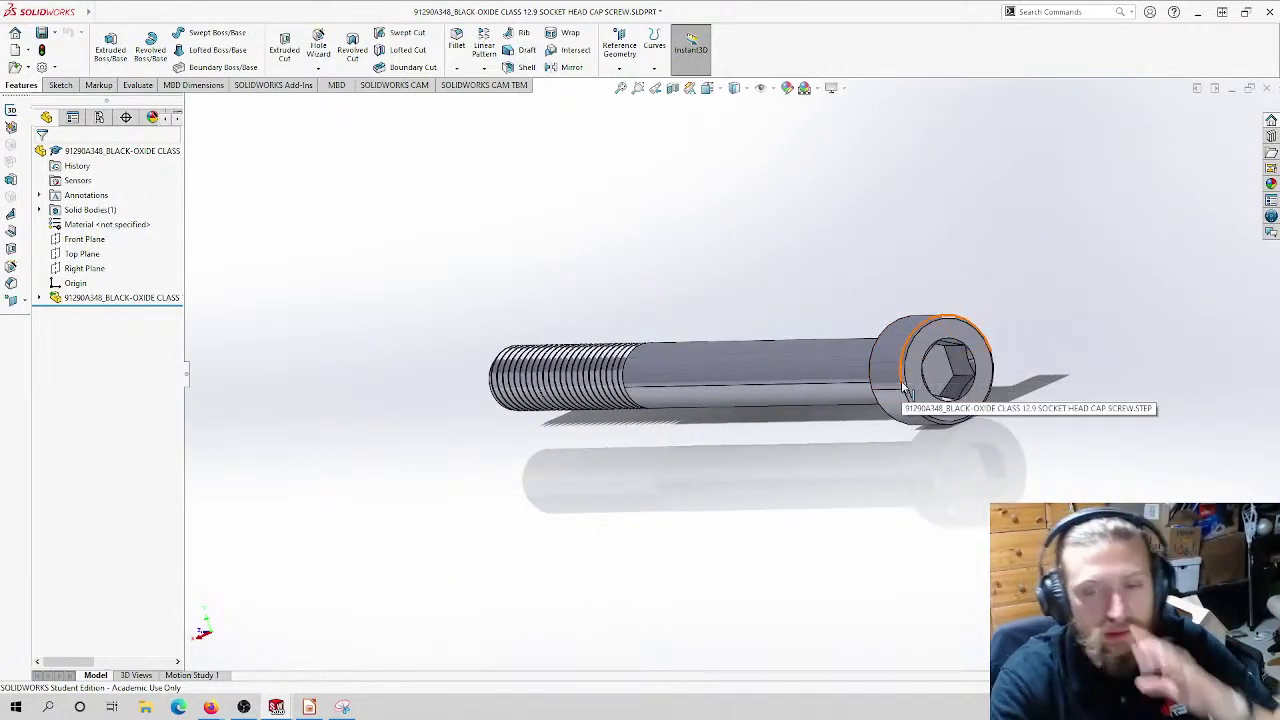
key(ctrl+s)
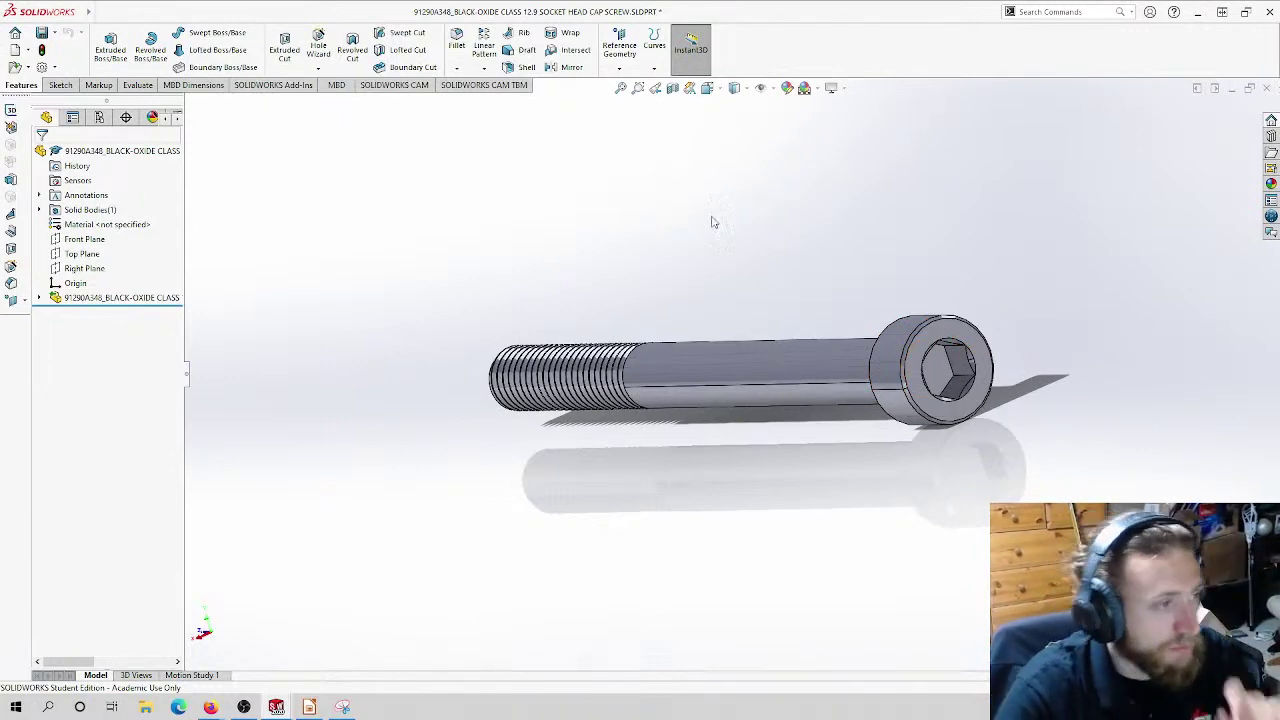
key(Escape)
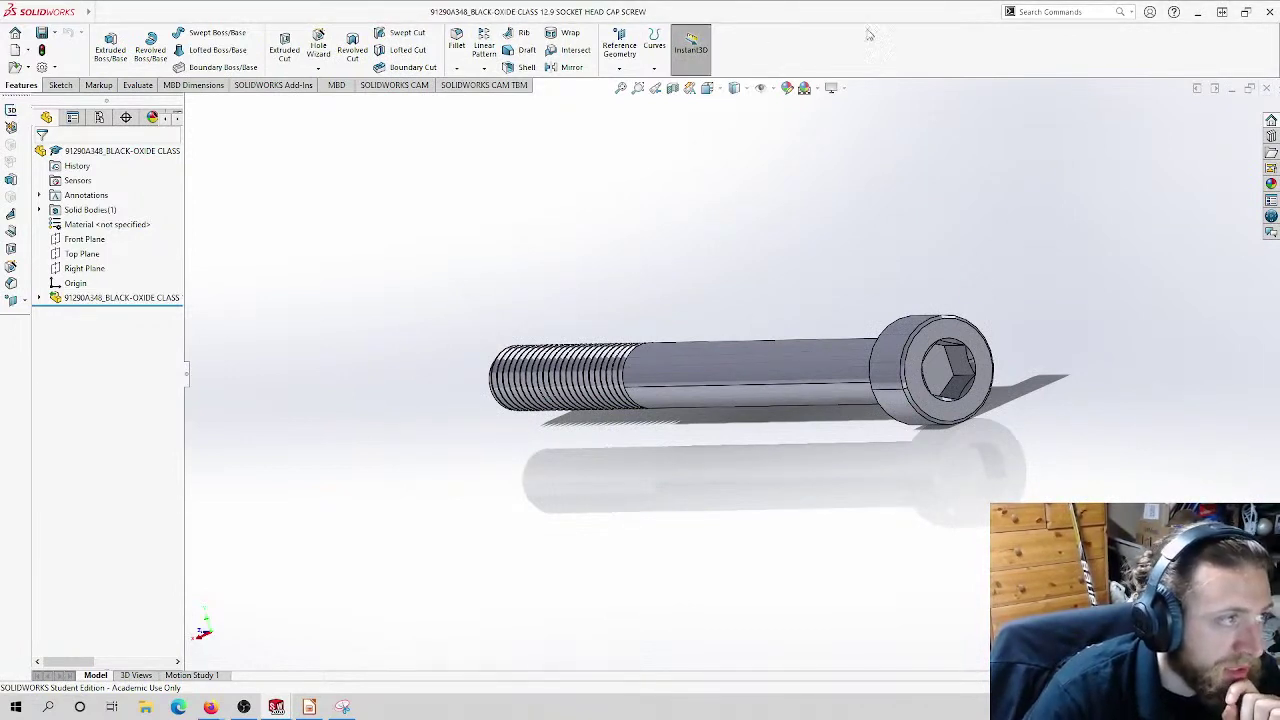
Step: Return to the Assem1 assembly and load the 91290A348 socket head cap screw part for inserting multiple copies
click(1248, 89)
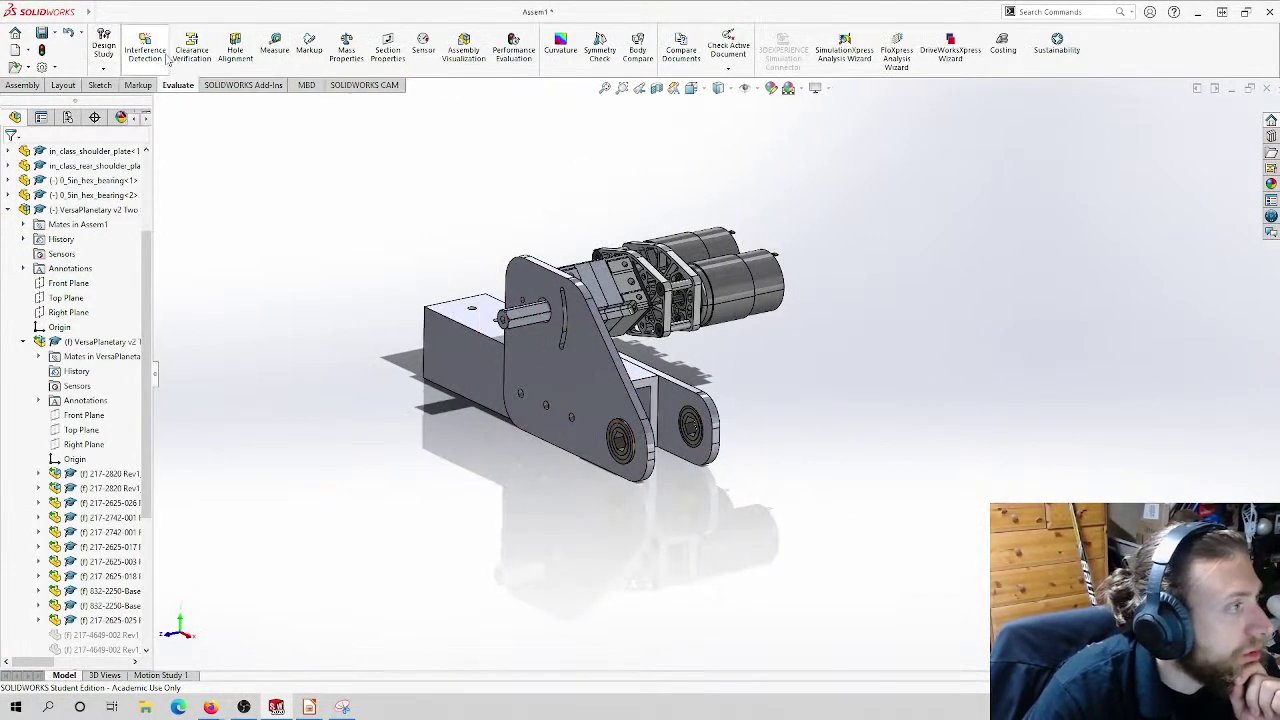
click(22, 85)
click(160, 48)
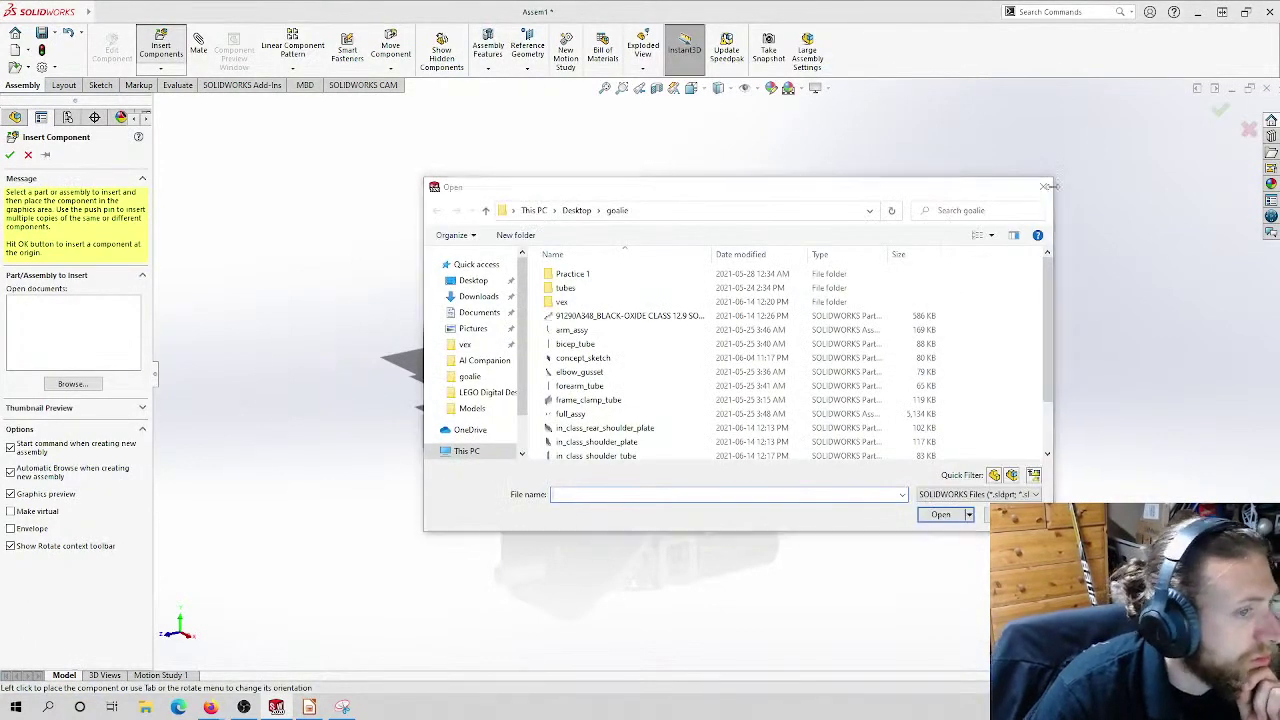
key(Escape)
click(45, 154)
click(73, 384)
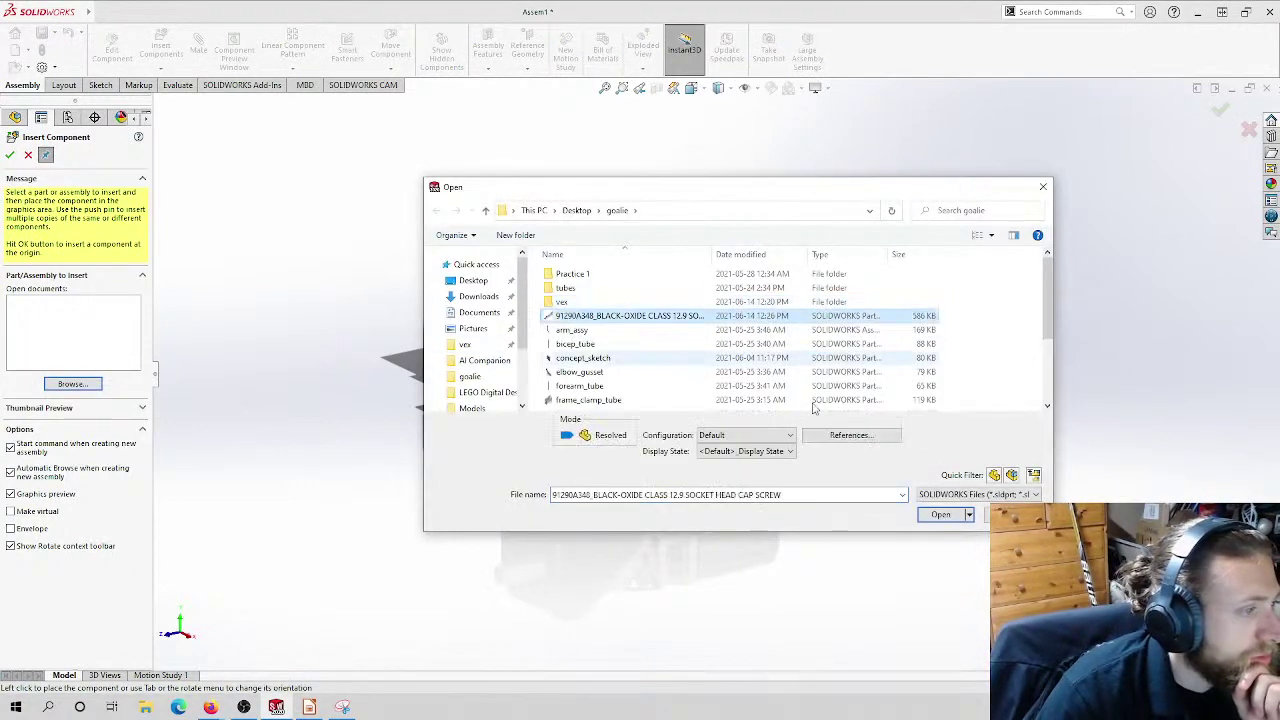
click(940, 516)
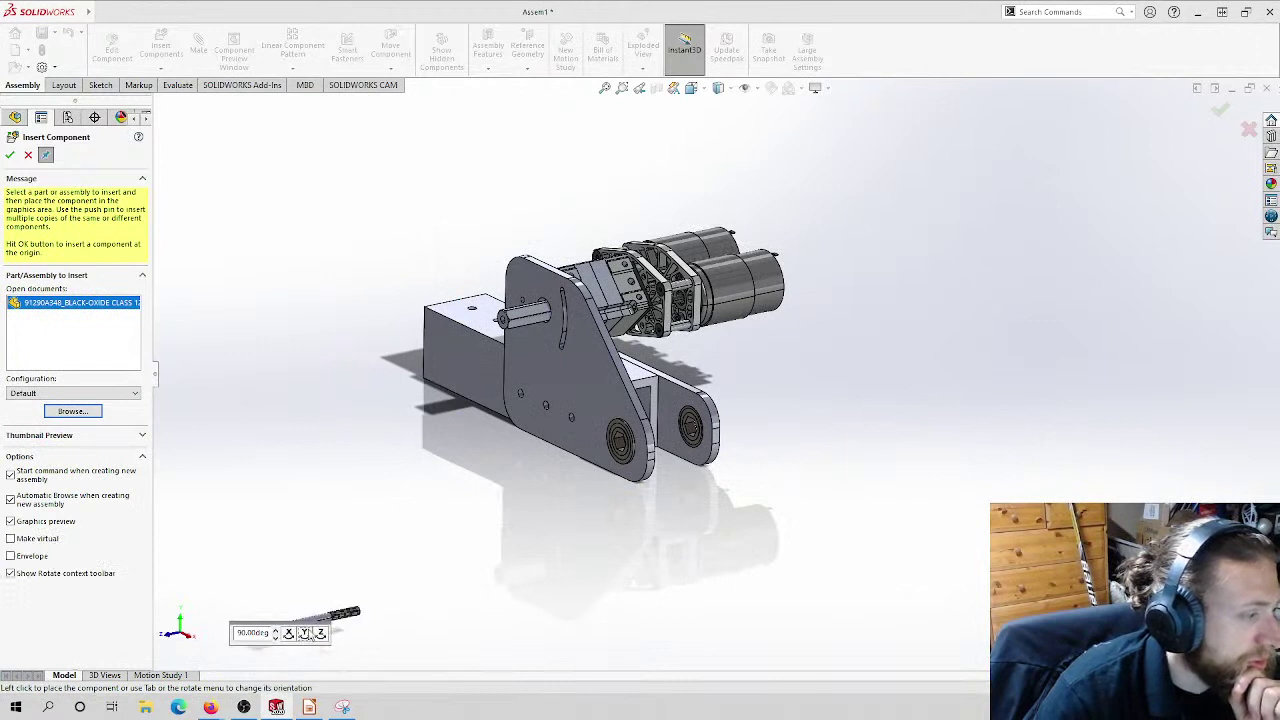
Step: Place three copies of the screw in front of the shoulder plate, rotated 90° about Y, and finish inserting
click(405, 529)
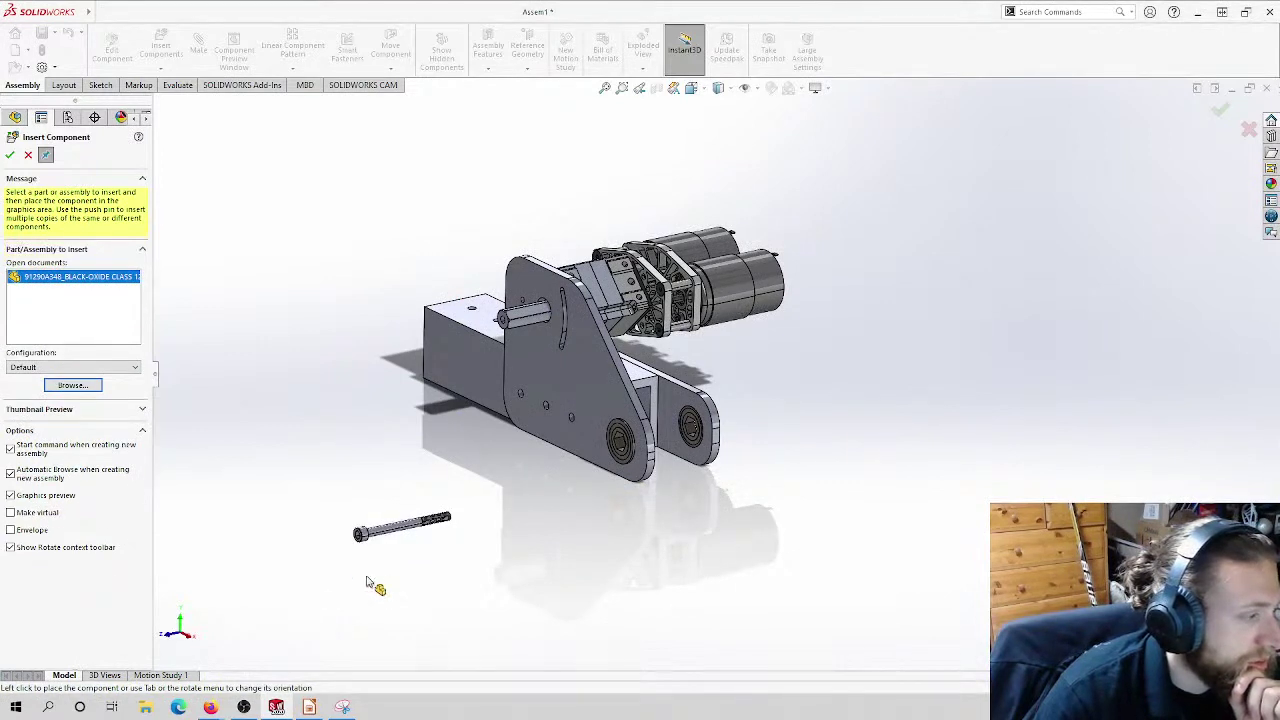
click(305, 634)
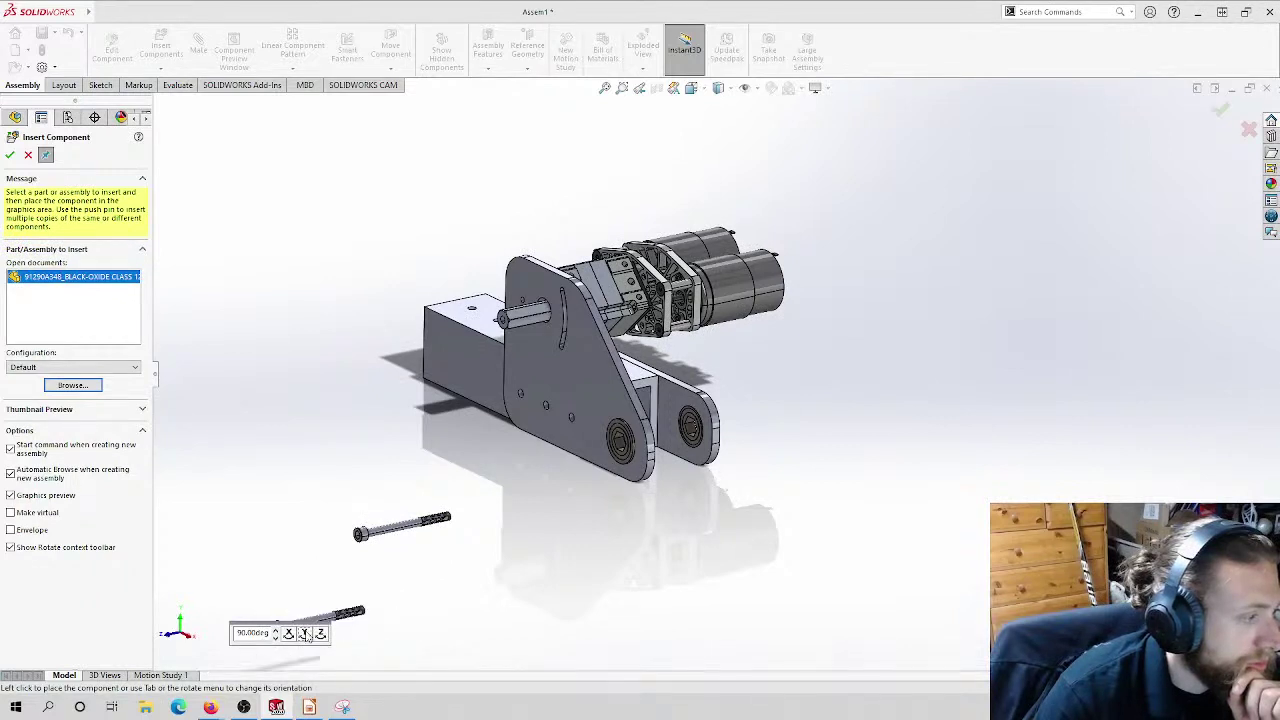
click(420, 565)
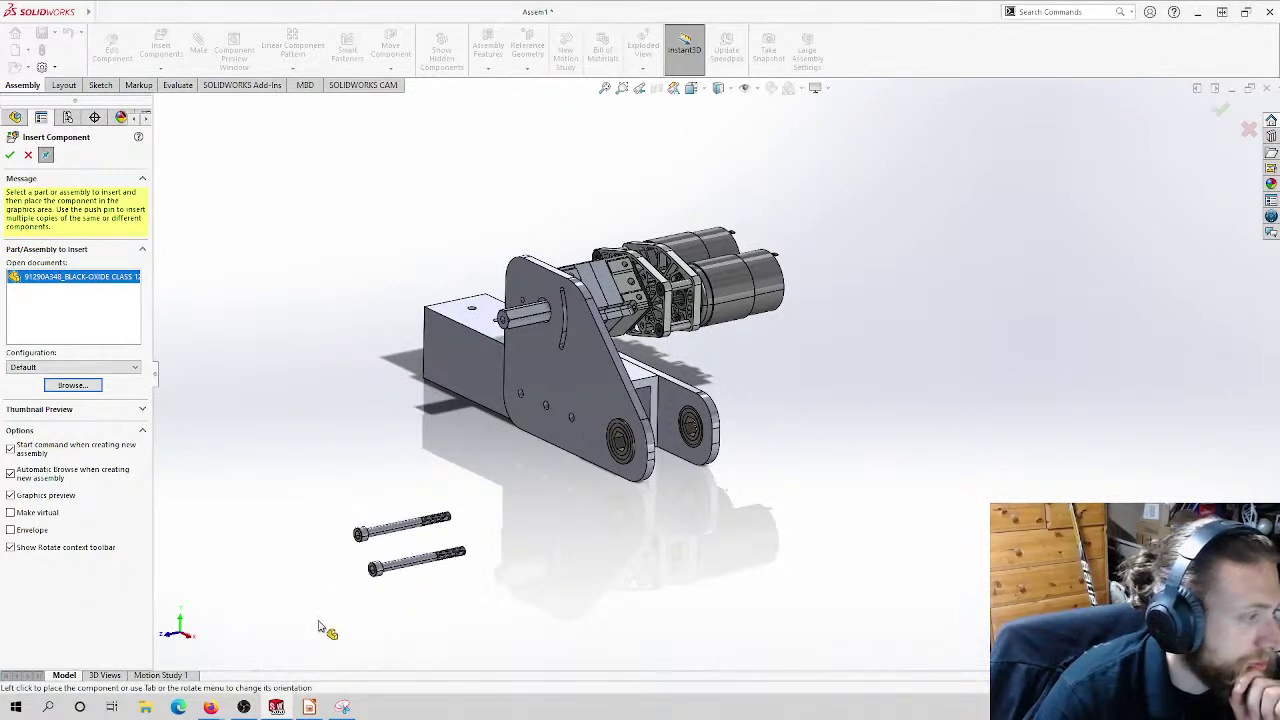
click(305, 634)
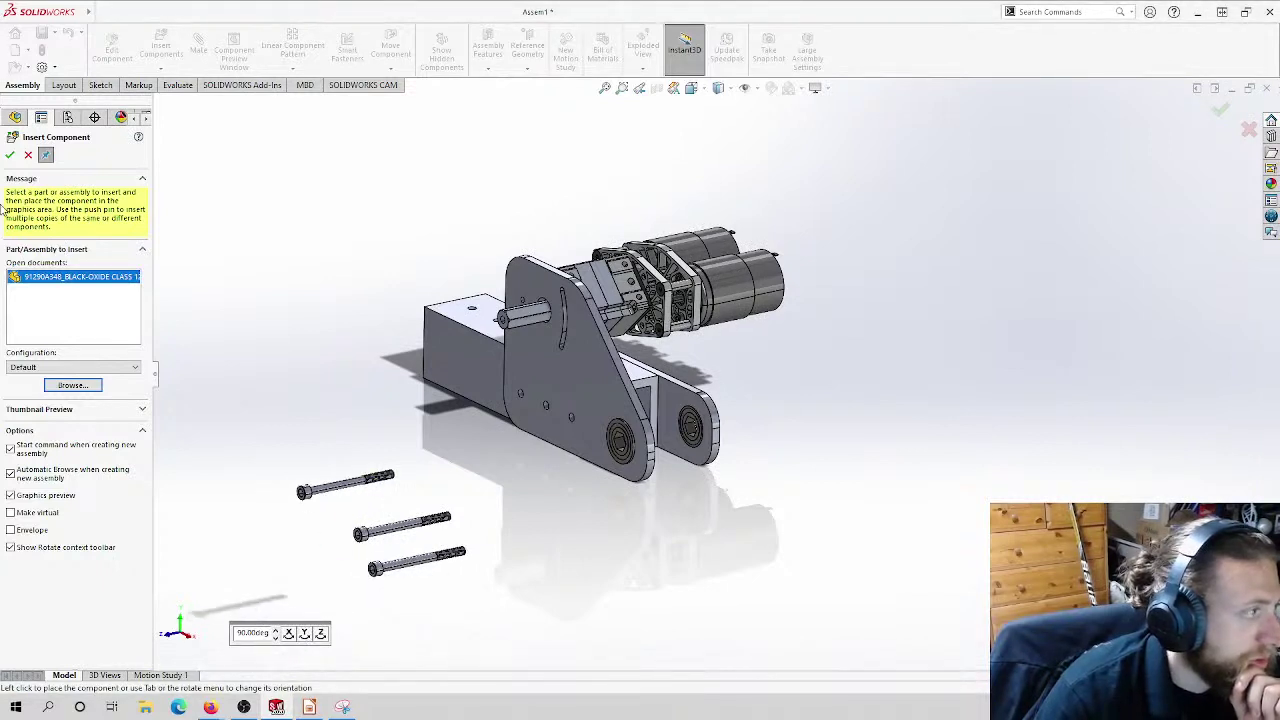
click(350, 487)
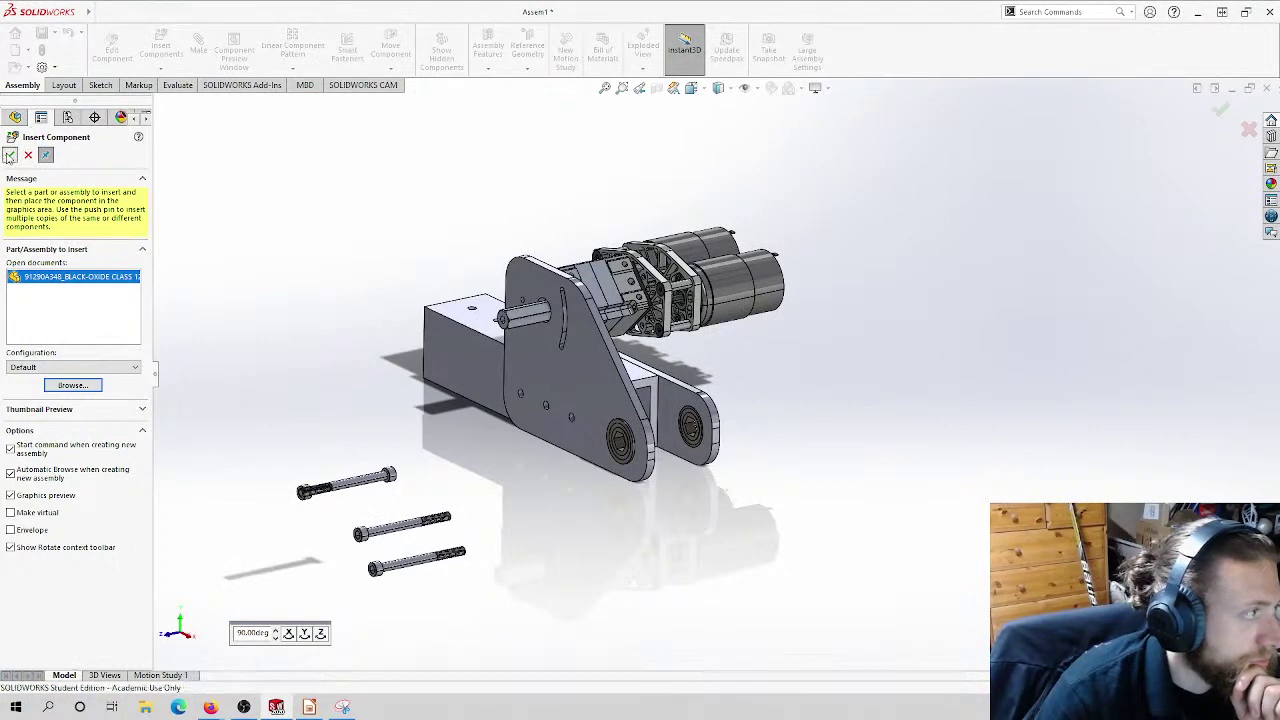
click(9, 156)
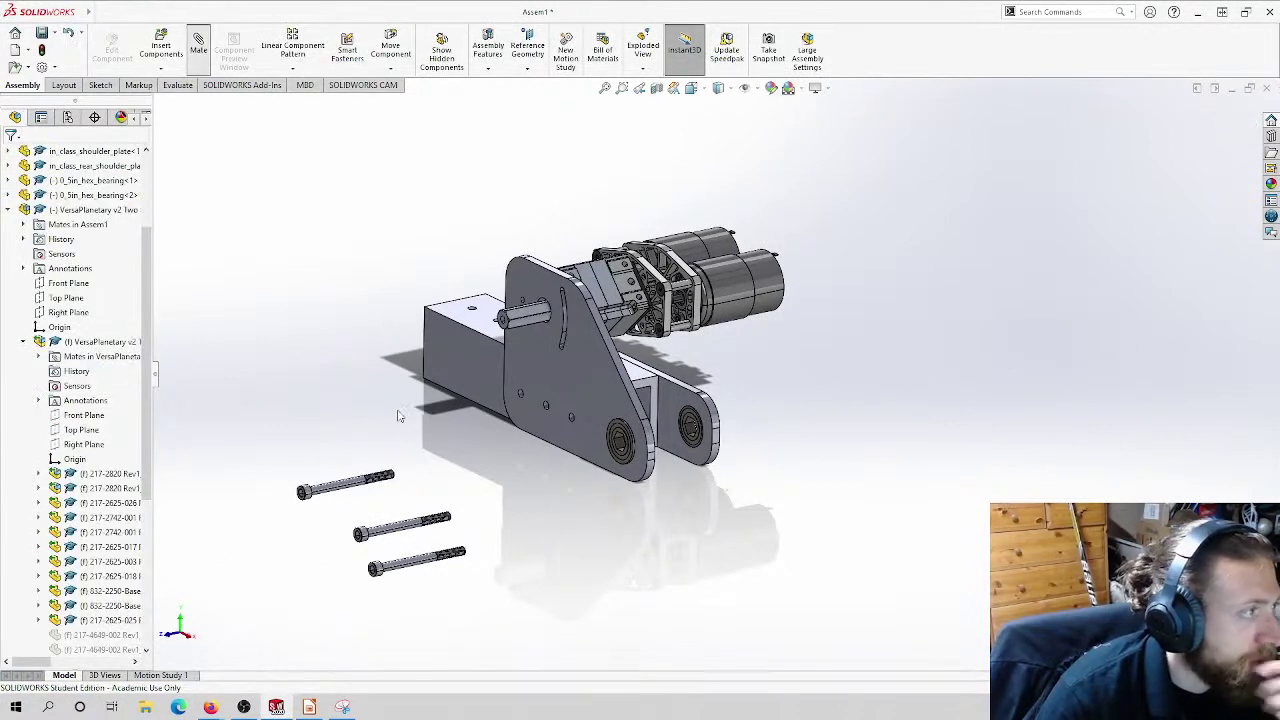
Step: Mate the first screw's shank concentric with the shoulder plate hole farthest from the hex bearing
scroll(341, 491, down, 4)
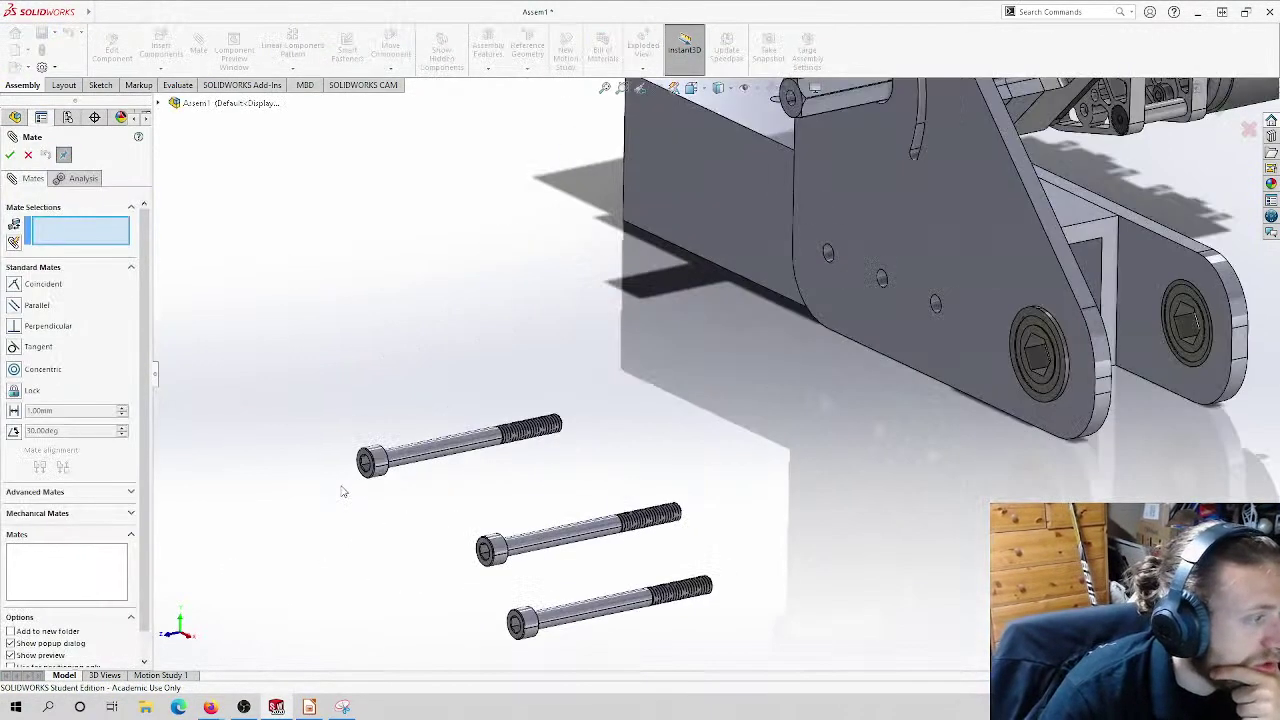
click(462, 449)
scroll(930, 225, down, 5)
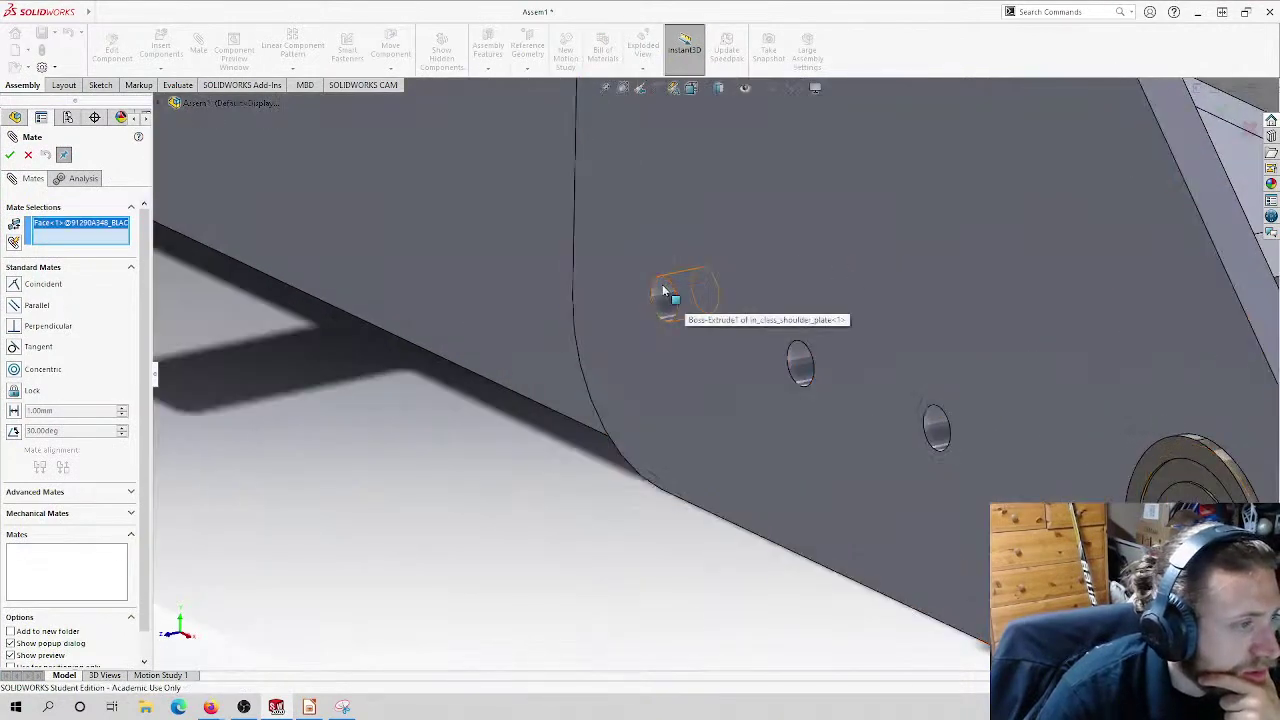
click(665, 293)
click(684, 257)
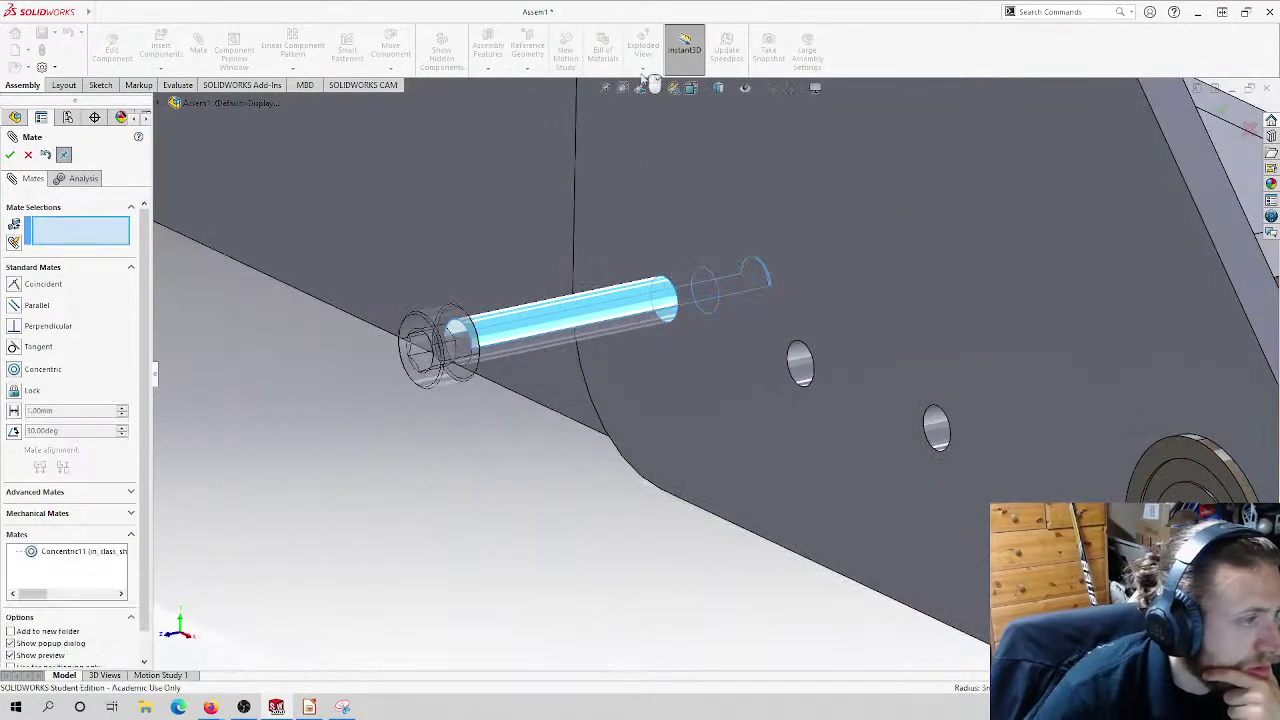
Step: Mate the underside of the first screw's head coincident with the shoulder plate's outer face
click(767, 251)
middle_drag(767, 251, 534, 297)
scroll(470, 310, down, 5)
click(318, 378)
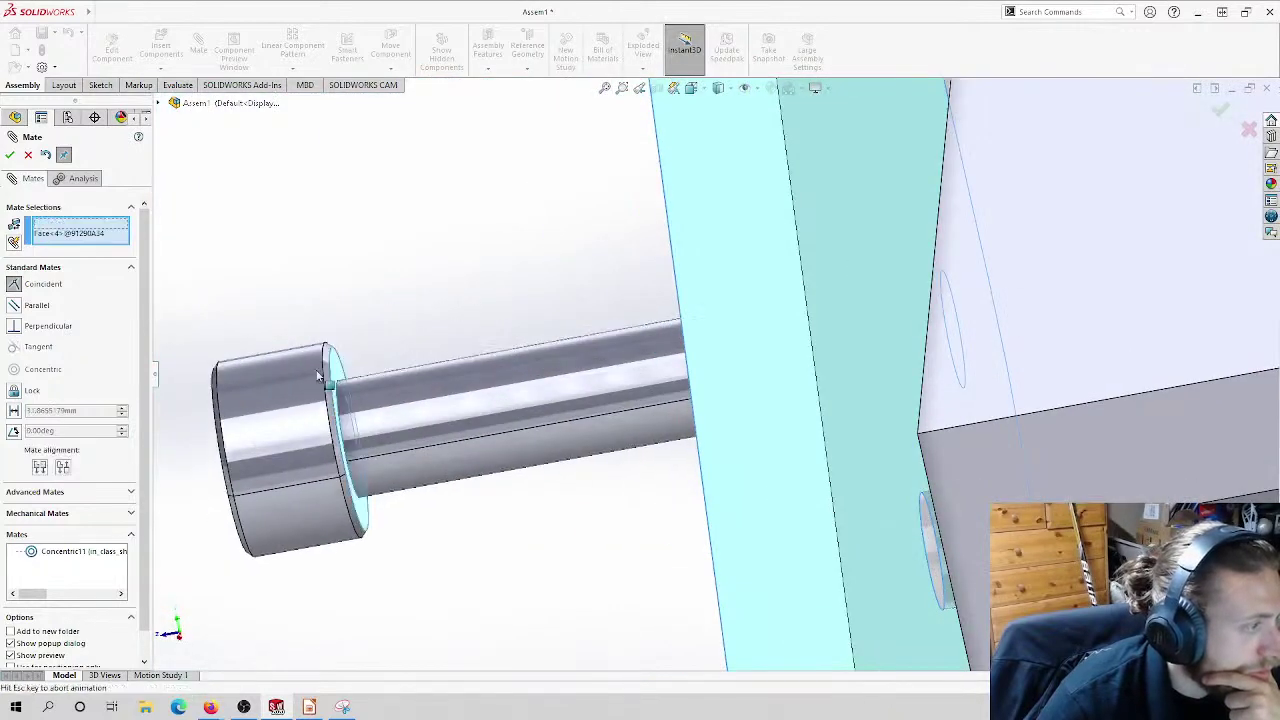
key(Return)
Step: Mate the second screw's shank concentric with the middle hole of the shoulder plate's lower row
scroll(440, 420, up, 5)
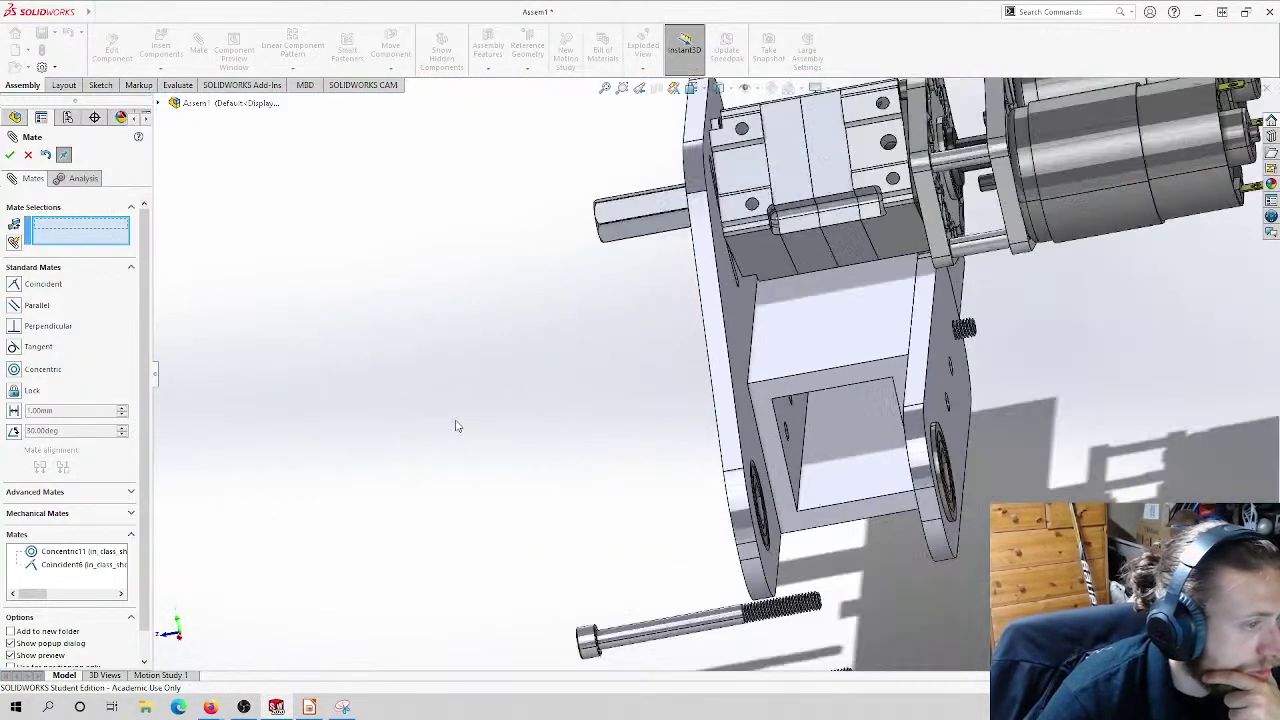
middle_drag(455, 426, 489, 386)
click(728, 497)
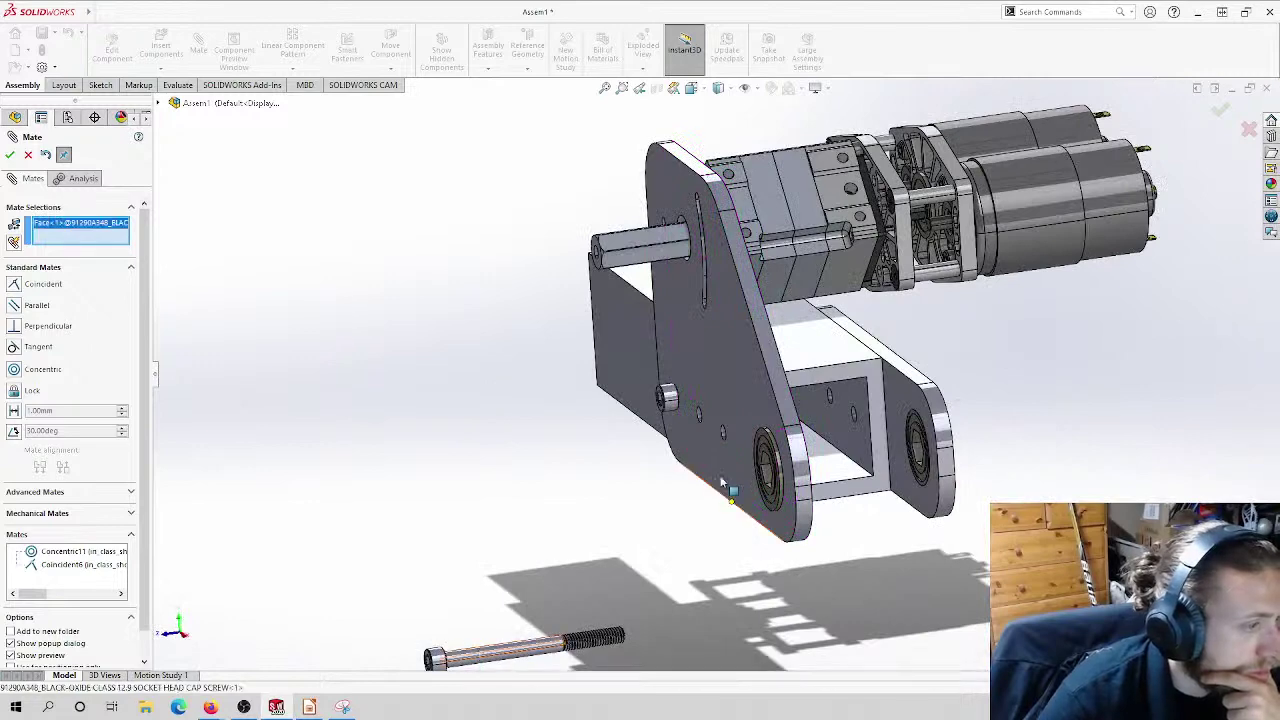
scroll(728, 497, down, 5)
click(638, 320)
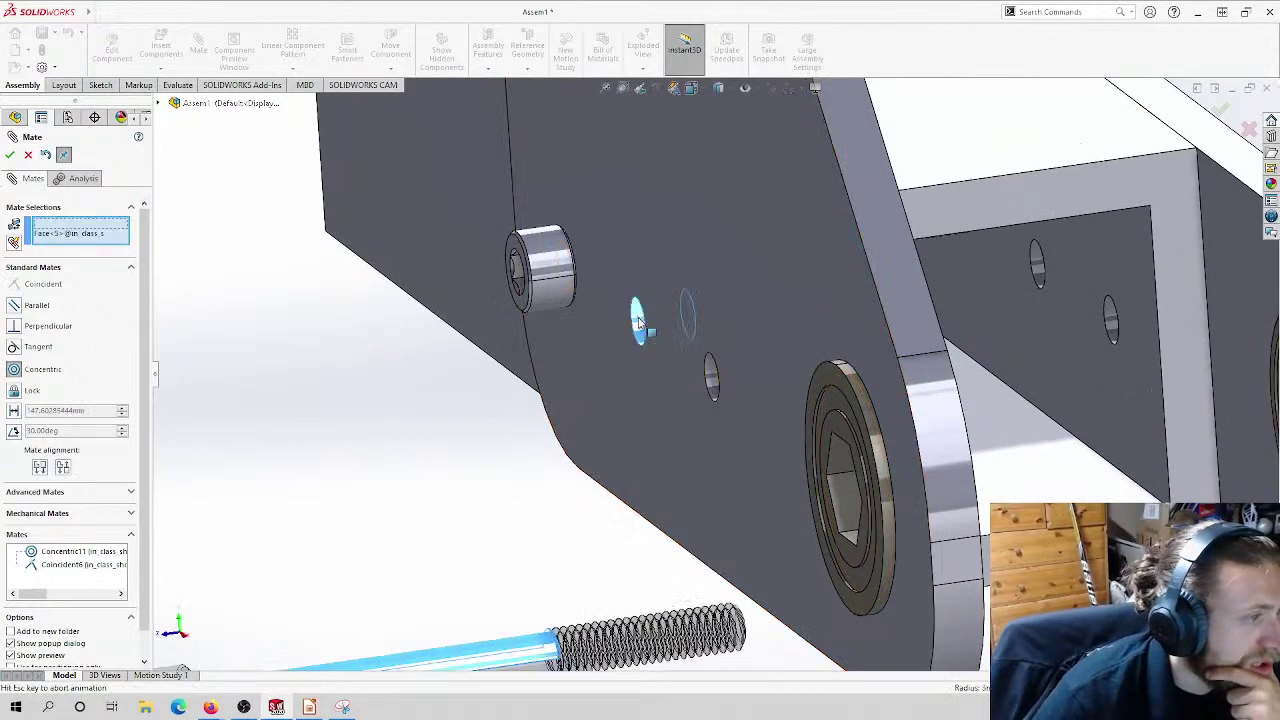
key(Return)
Step: Mate the underside edge of the second screw's head coincident with the shoulder plate's outer face
click(649, 272)
middle_drag(649, 272, 490, 345)
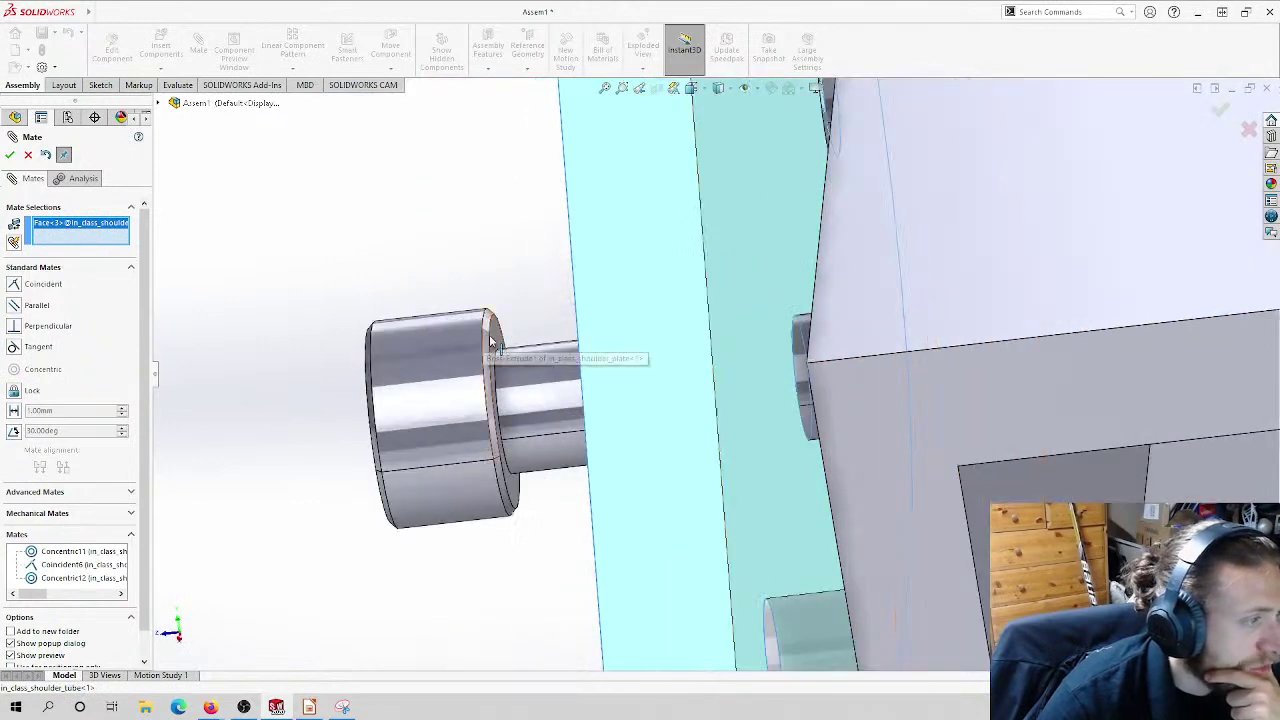
click(490, 345)
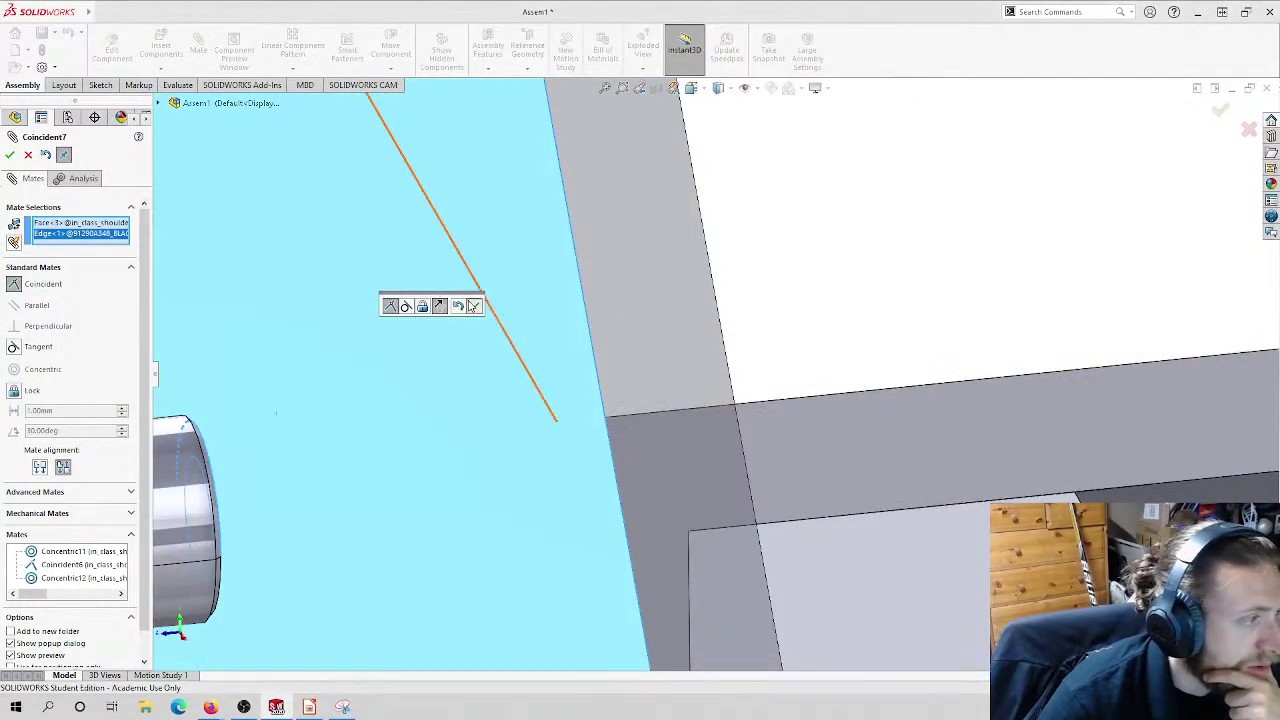
click(474, 305)
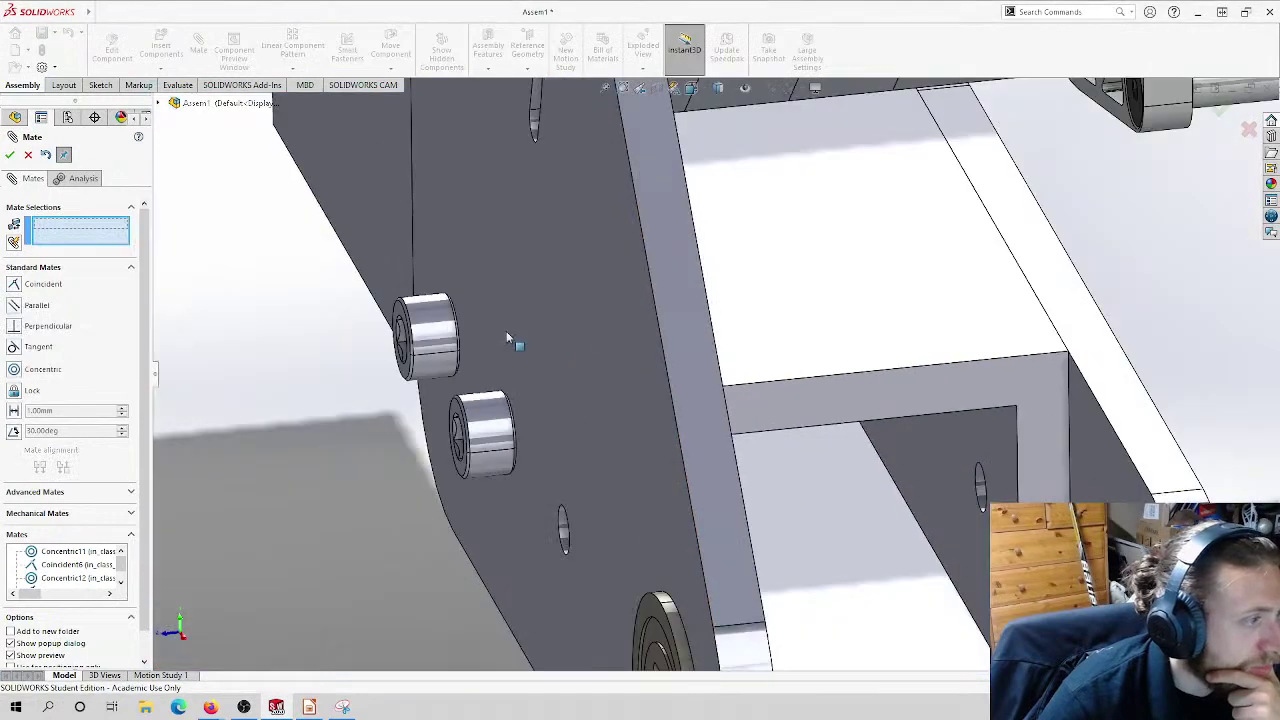
Step: Mate the third screw's shank concentric with the remaining shoulder plate hole nearest the hex bearing
key(f)
click(556, 598)
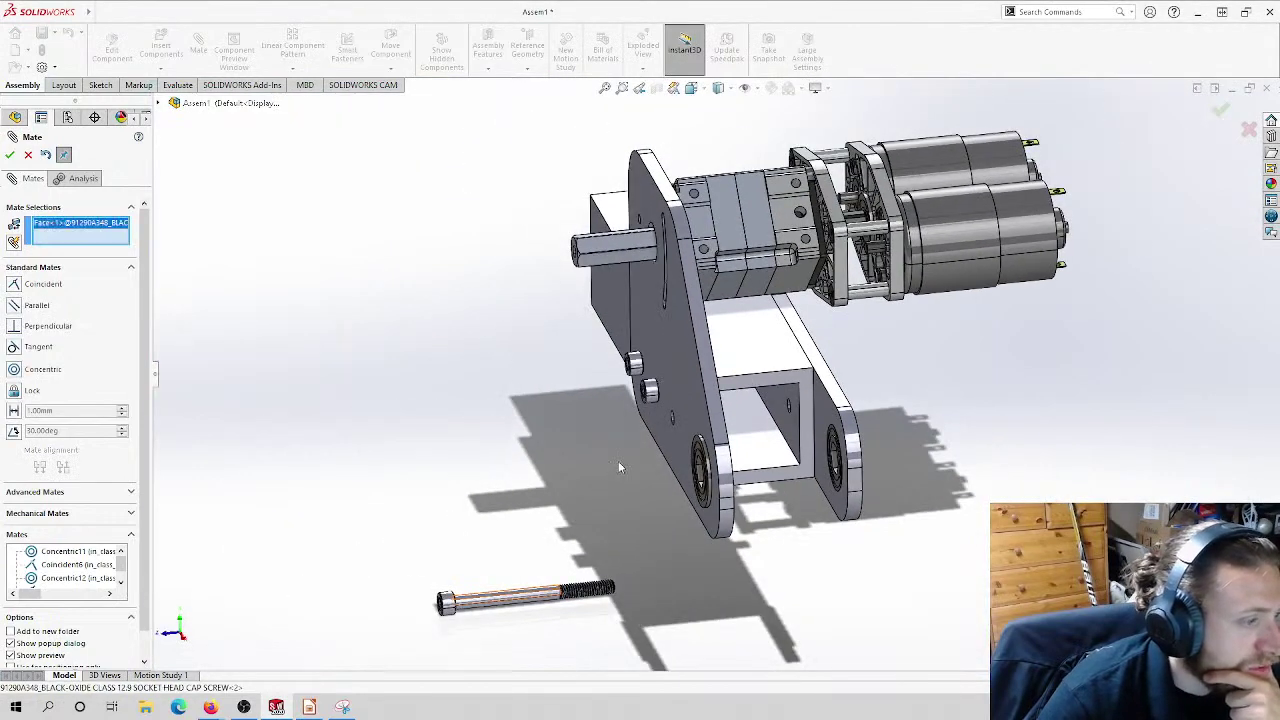
scroll(614, 472, down, 10)
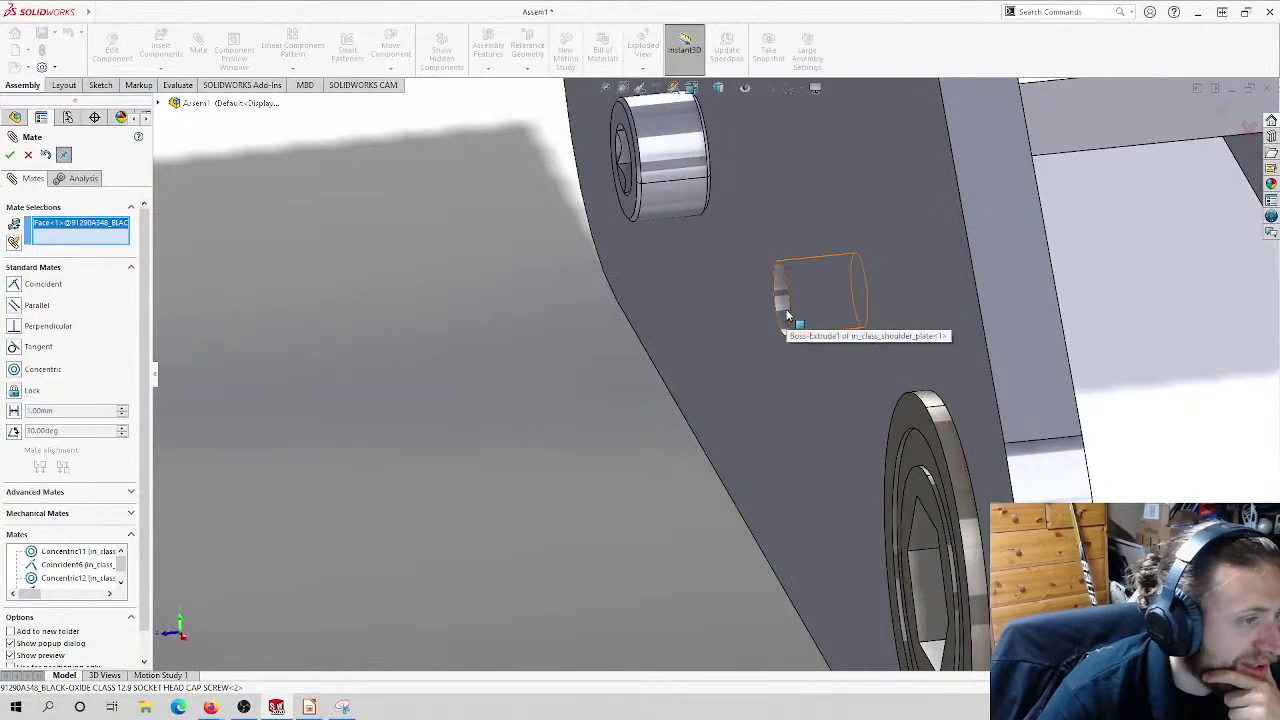
click(790, 315)
key(Return)
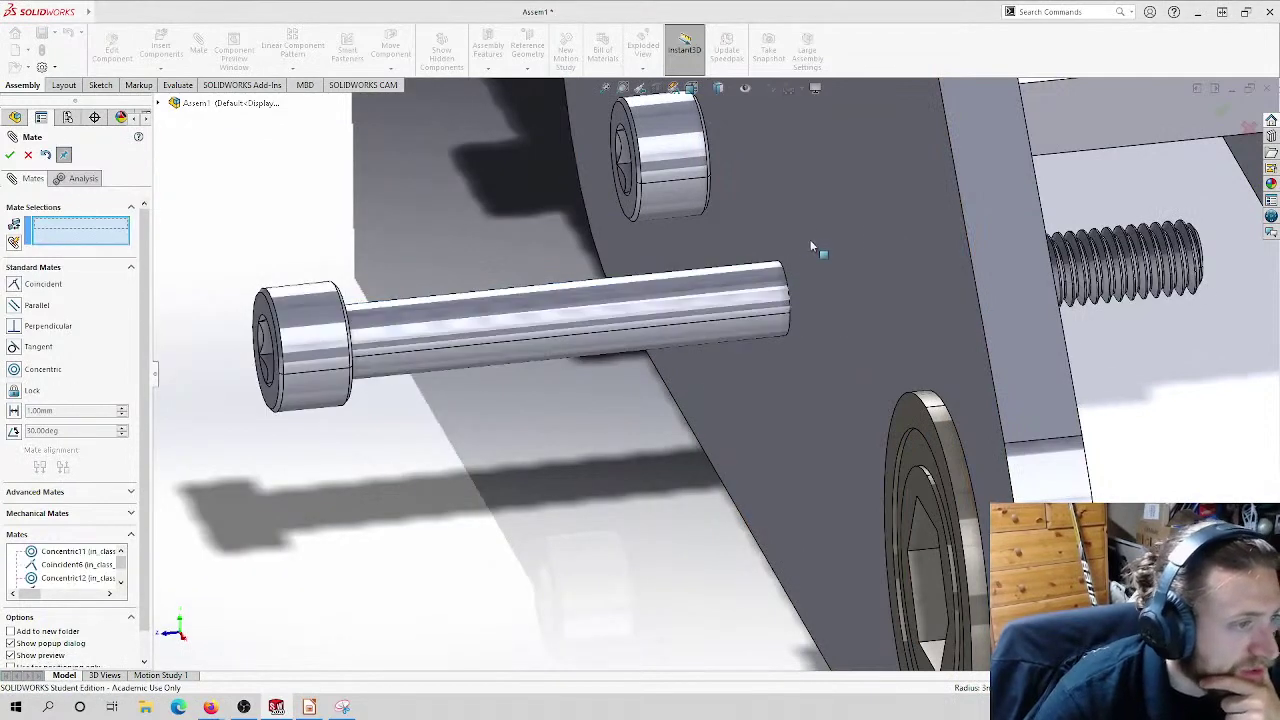
Step: Mate the third screw's head coincident with the shoulder plate's outer face so it seats against the plate
click(580, 331)
middle_drag(580, 331, 375, 295)
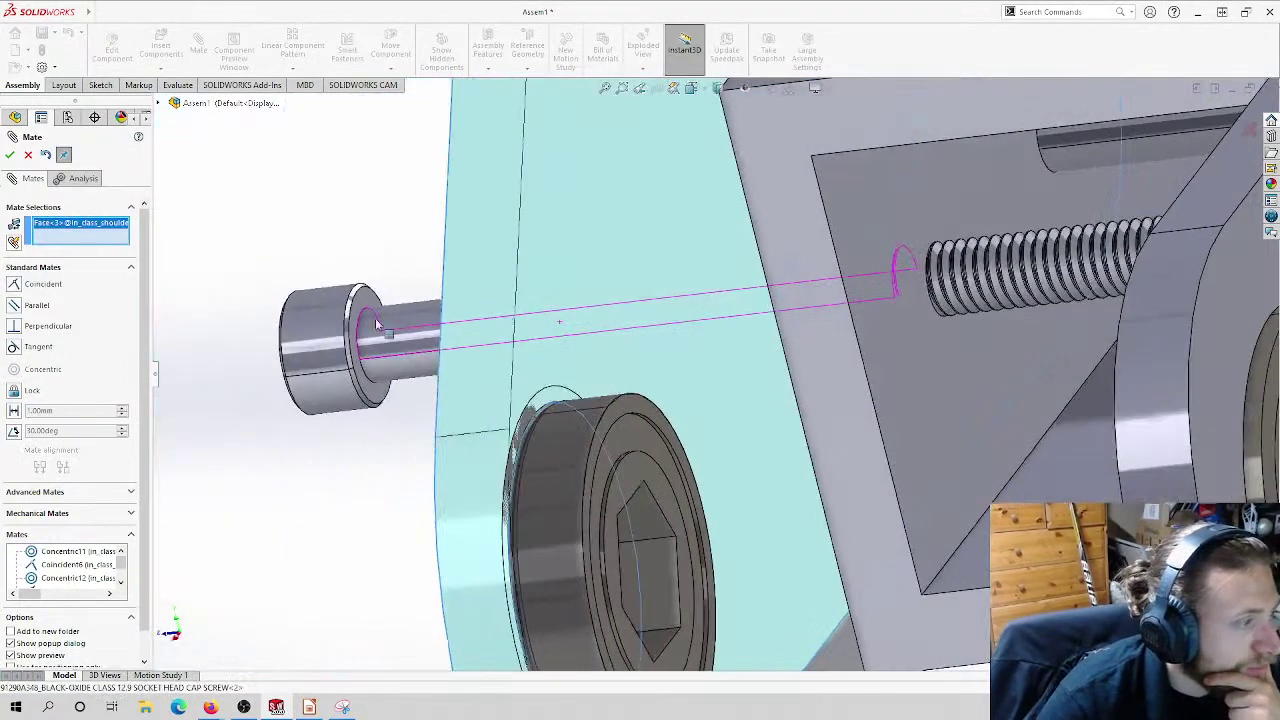
scroll(375, 295, down, 5)
click(433, 306)
right_click(437, 306)
scroll(628, 287, up, 10)
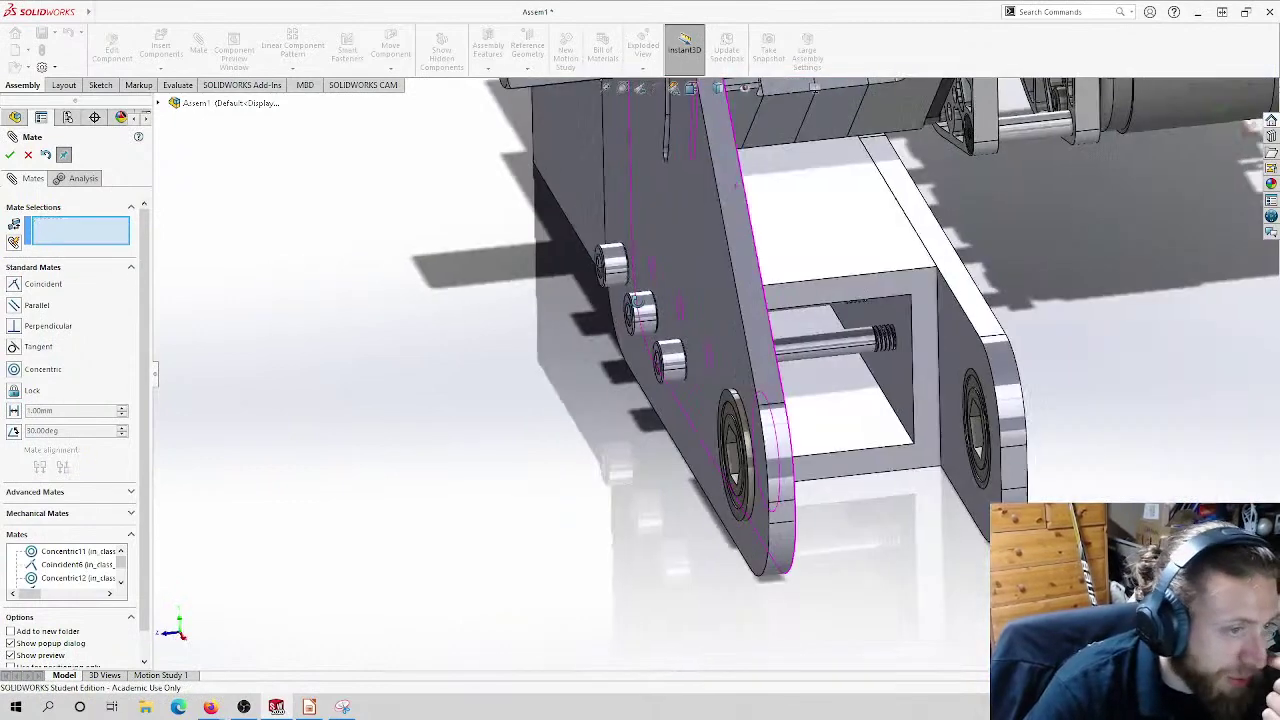
Step: Inspect the three installed screws from several angles, including their threaded ends at the rear plate, and end mating
middle_drag(1005, 360, 1090, 357)
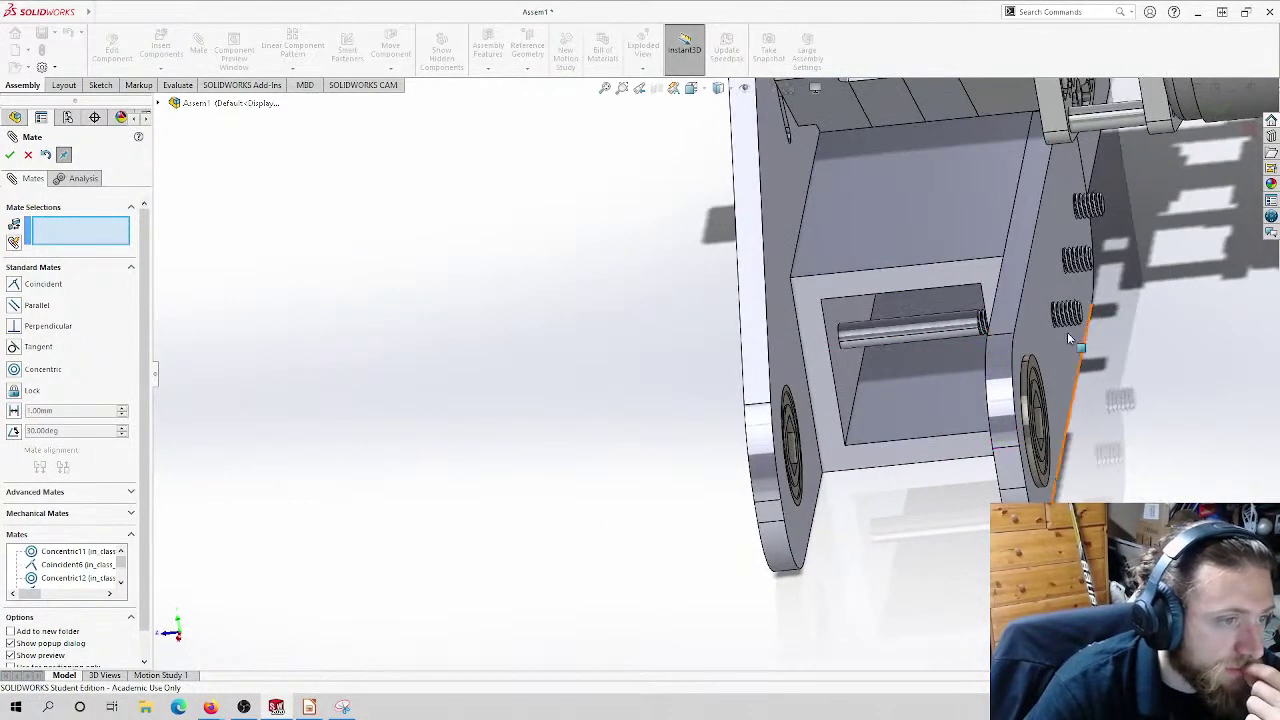
mouse_move(1077, 244)
middle_down()
mouse_move(1010, 250)
mouse_move(1093, 258)
middle_up()
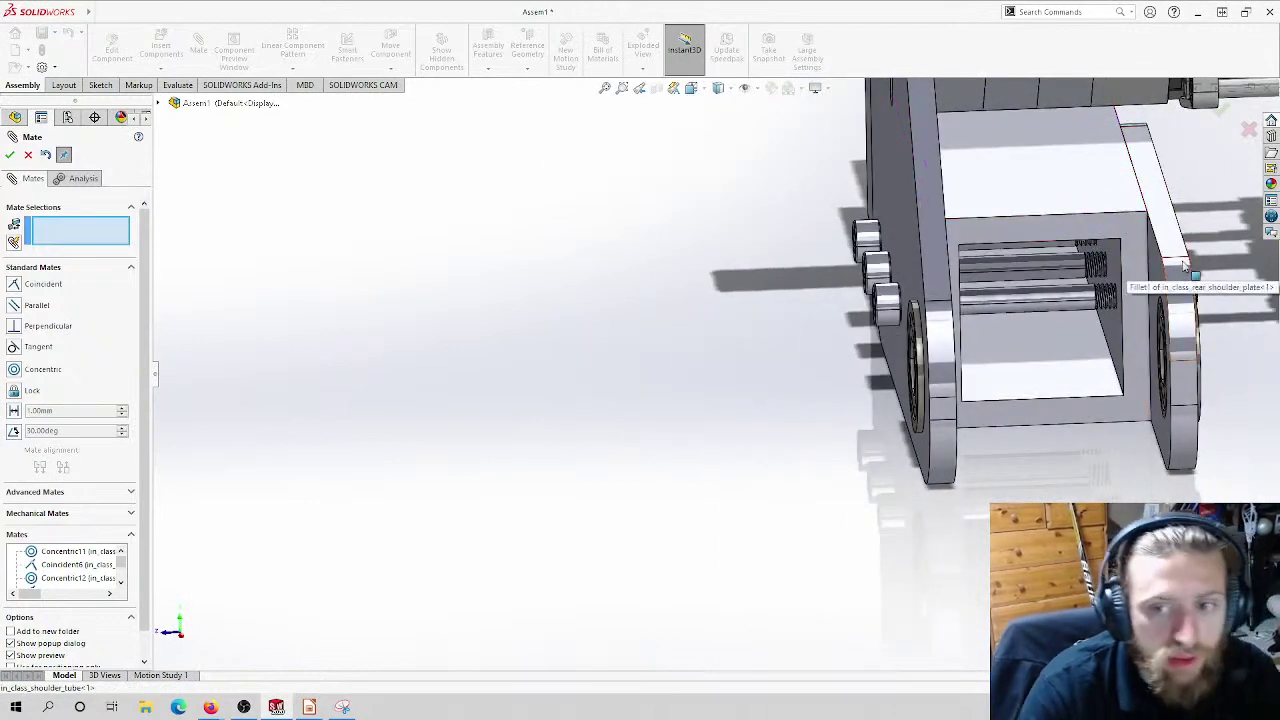
middle_drag(864, 278, 1008, 355)
scroll(908, 286, up, 5)
scroll(652, 307, down, 3)
click(28, 154)
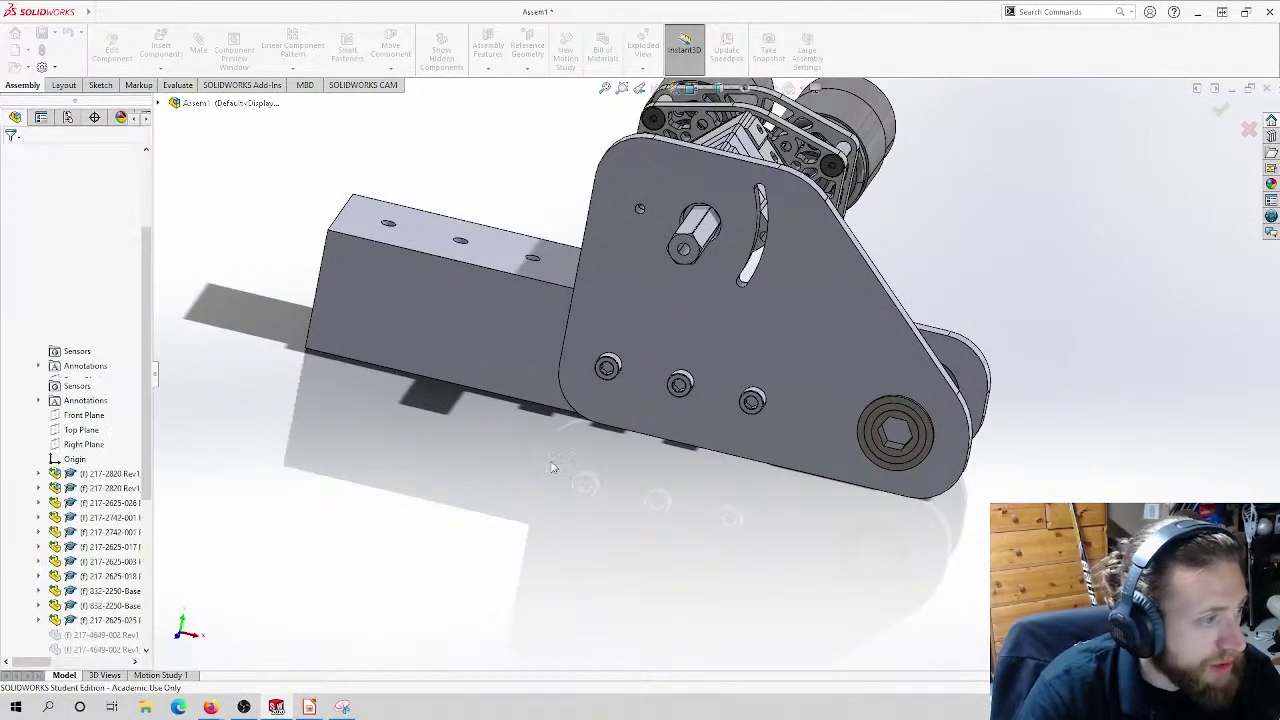
scroll(1000, 387, up, 3)
middle_drag(971, 386, 975, 357)
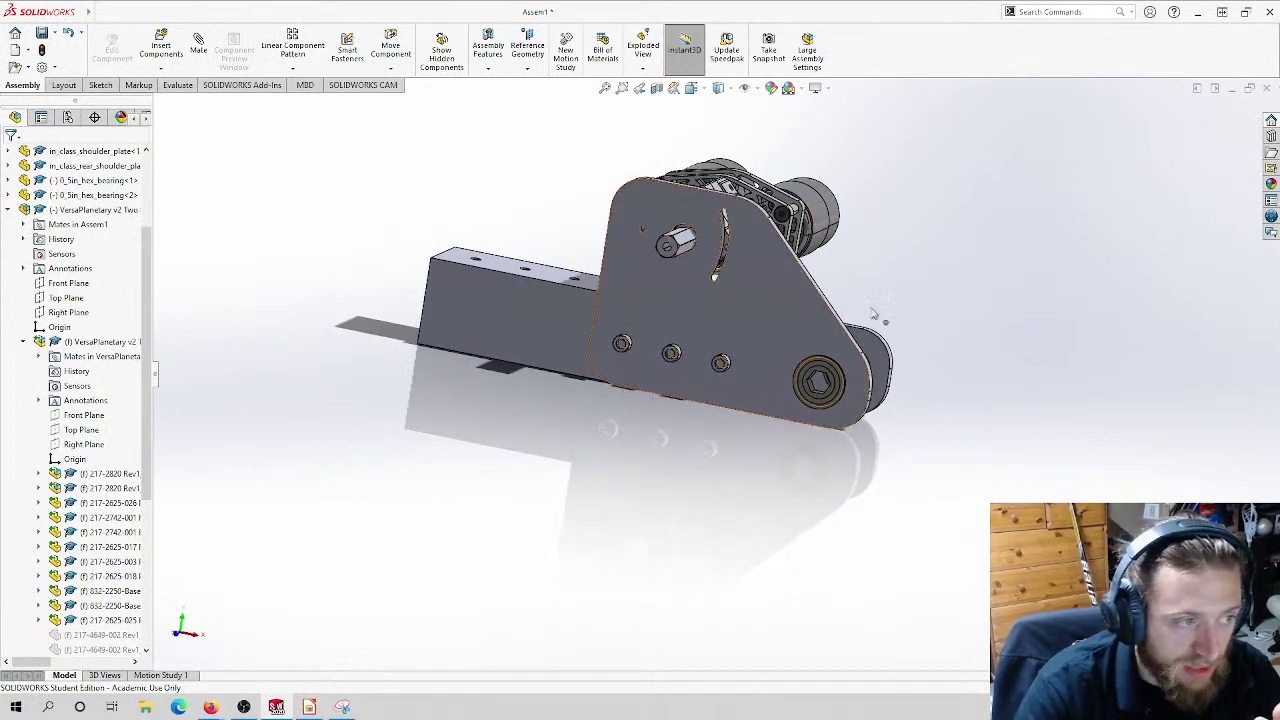
middle_drag(891, 329, 742, 368)
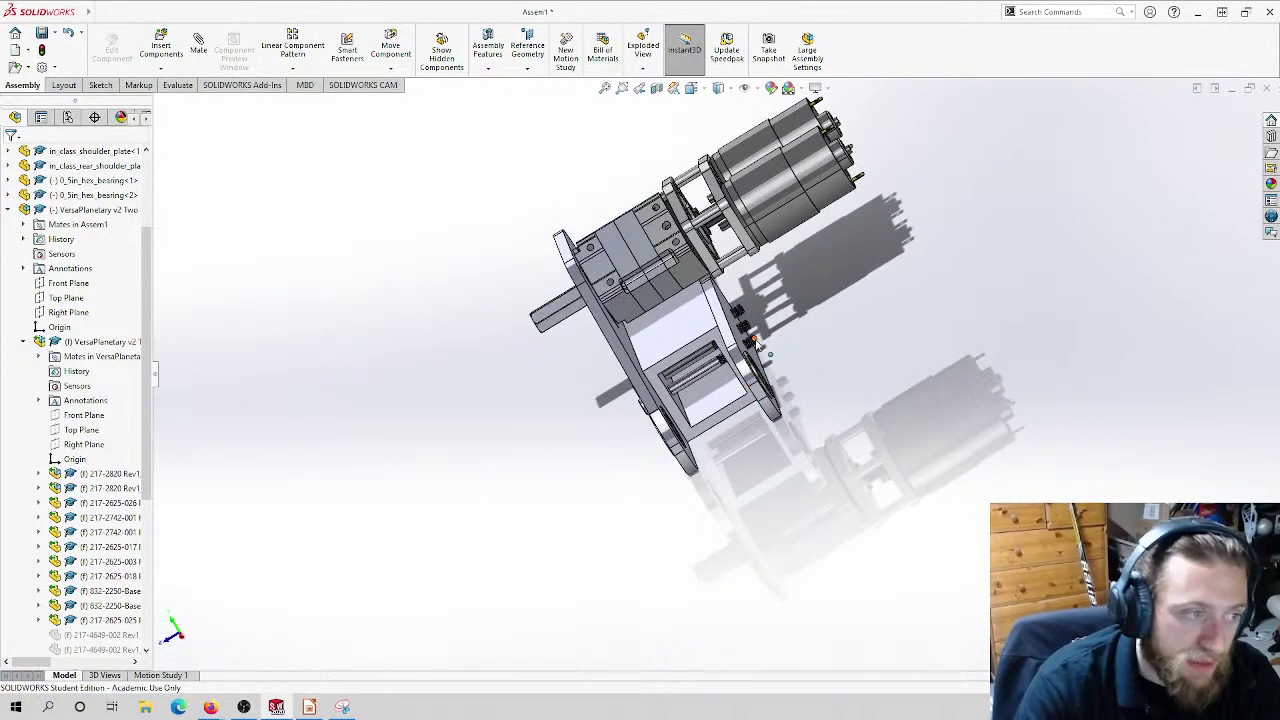
middle_drag(860, 357, 661, 420)
scroll(748, 366, up, 2)
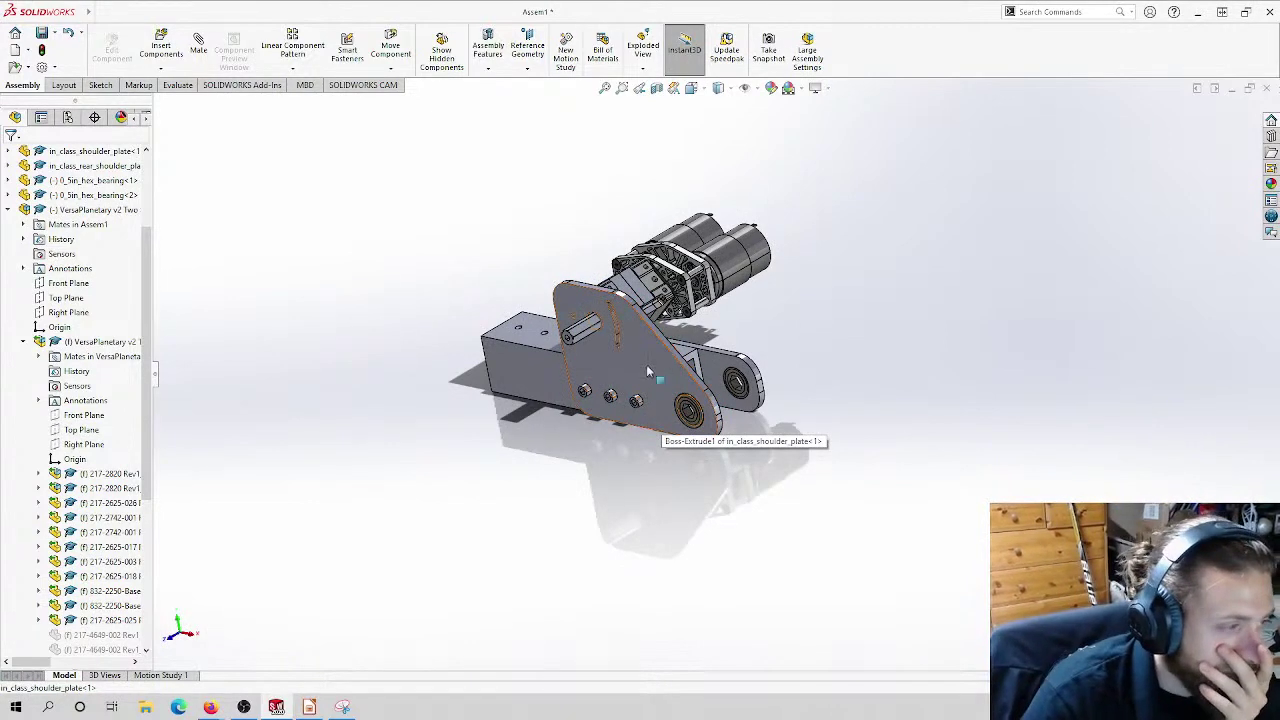
middle_drag(645, 425, 716, 392)
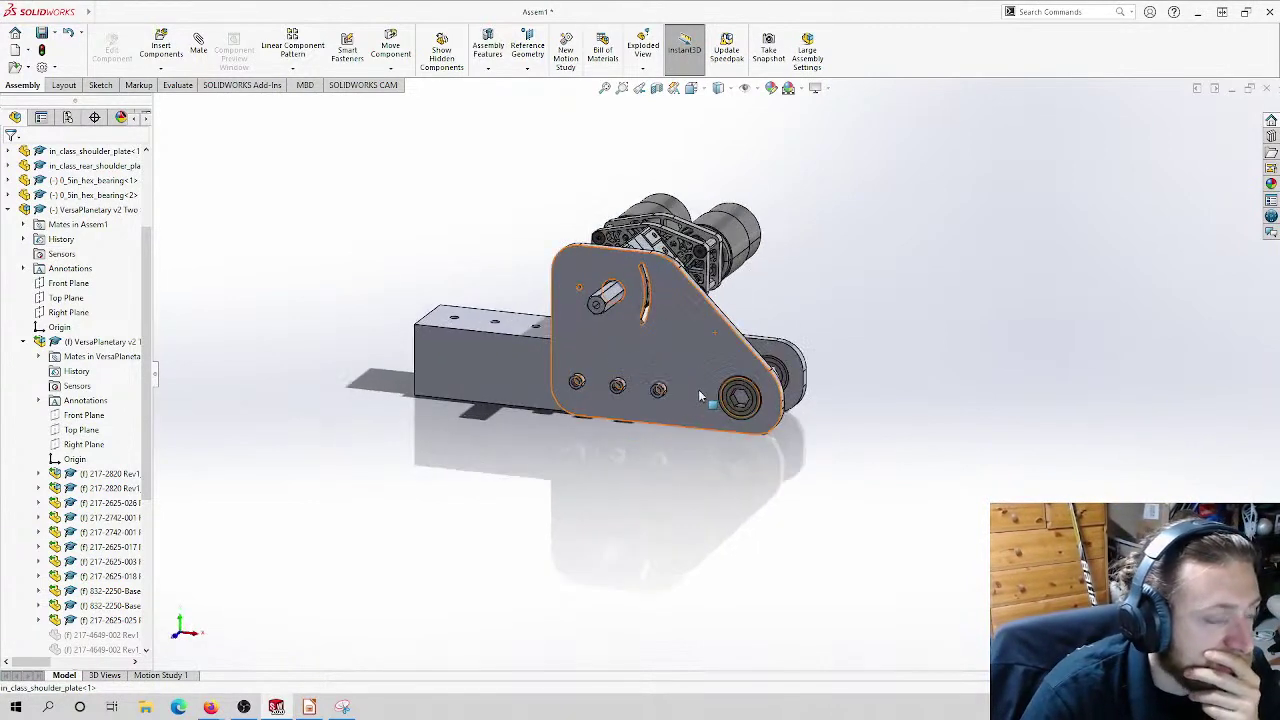
scroll(779, 390, down, 3)
middle_drag(732, 419, 760, 405)
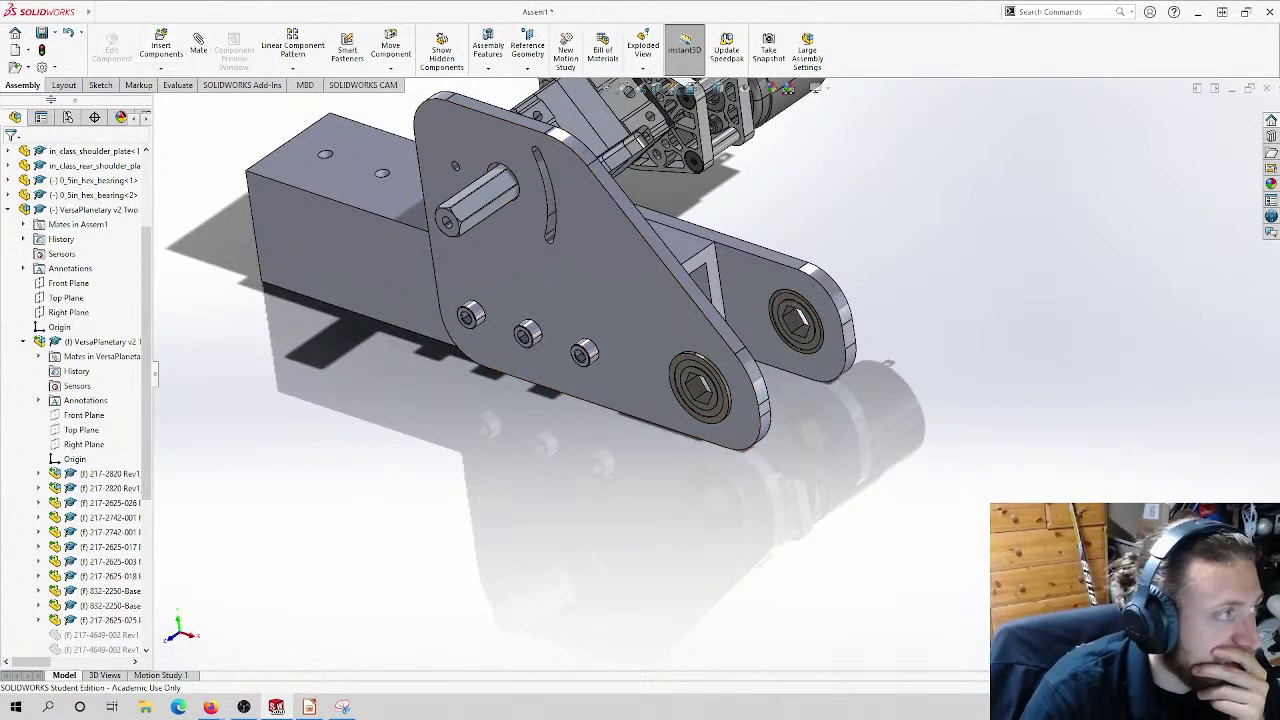
Step: Insert the arm_assy assembly and place it in open space beside the shoulder assembly
click(161, 47)
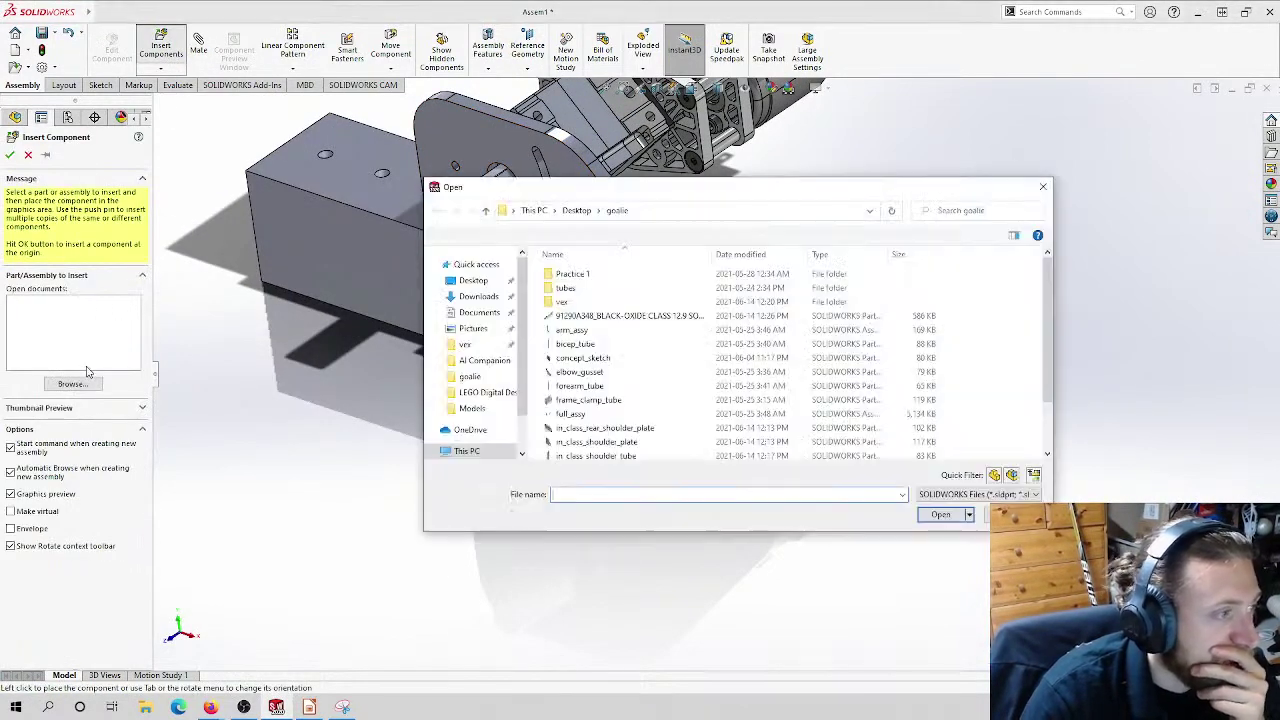
click(590, 386)
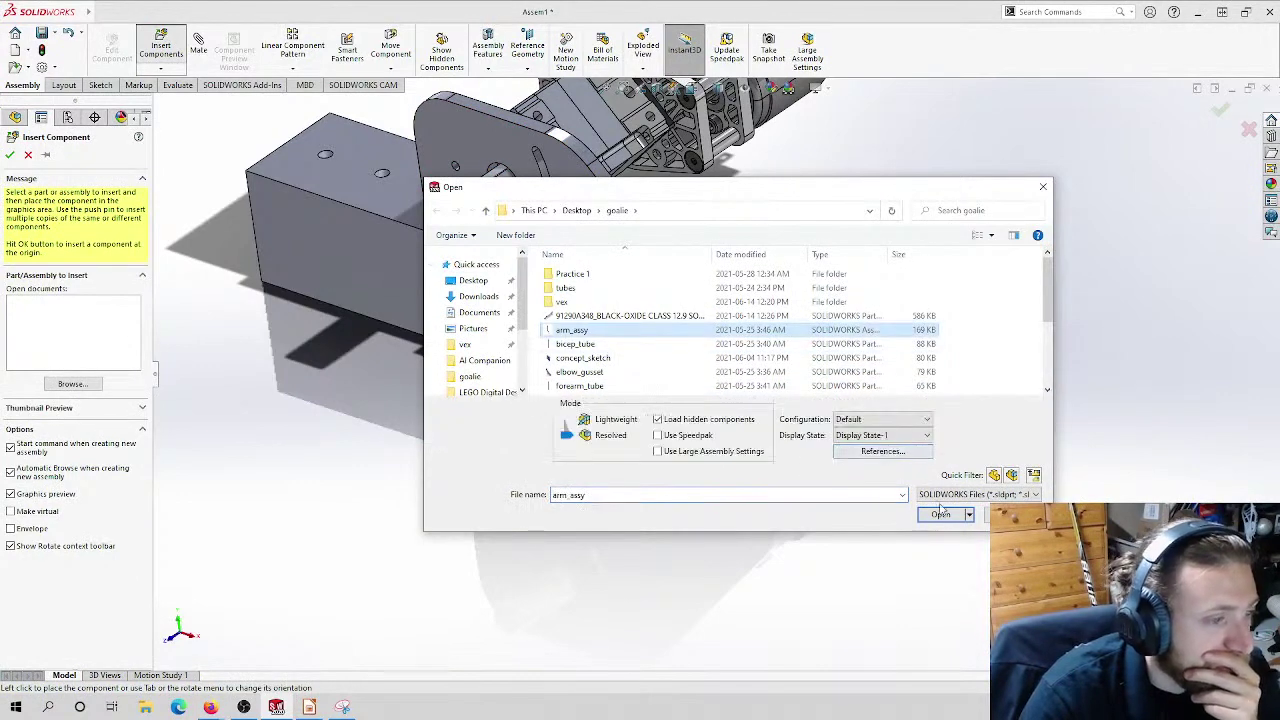
click(940, 514)
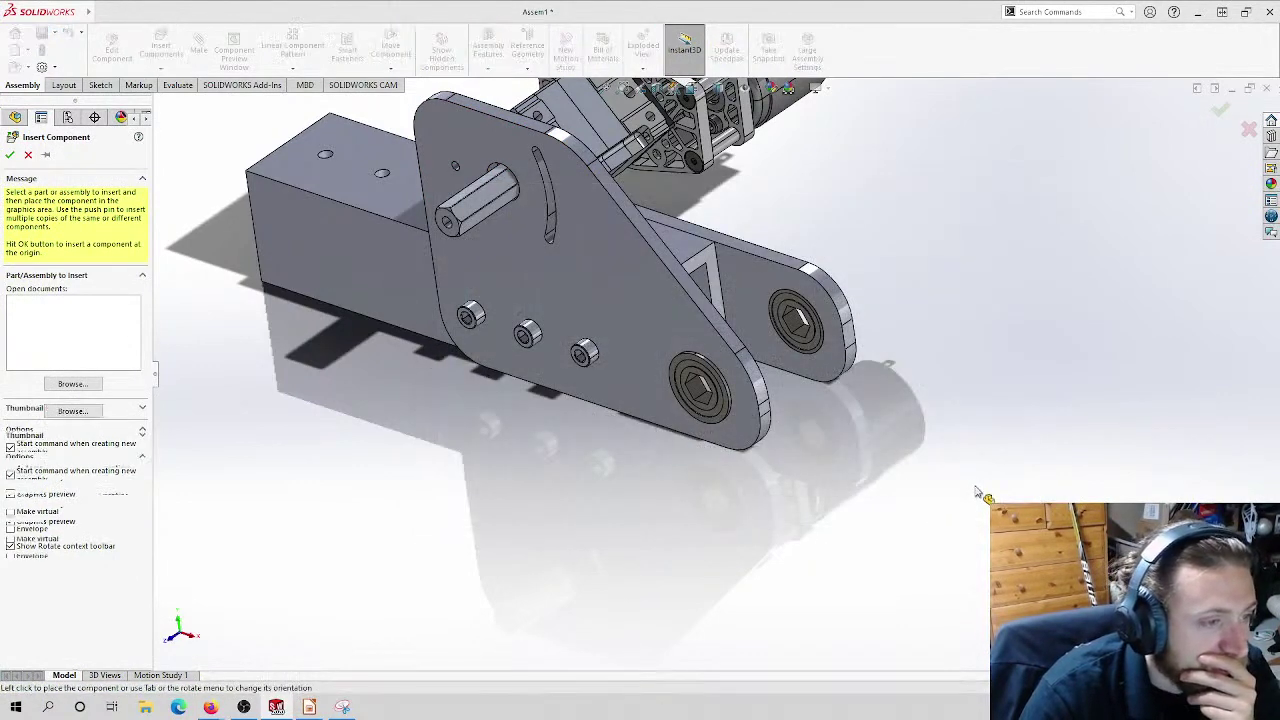
scroll(983, 490, up, 4)
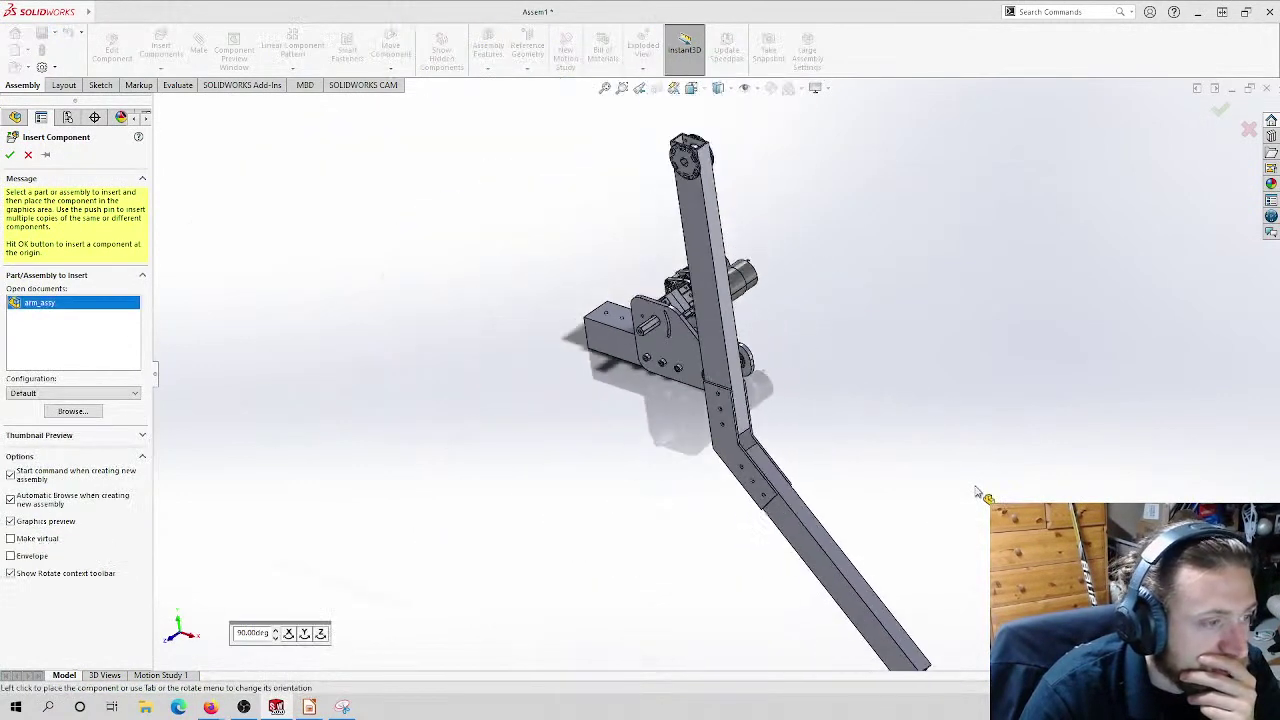
click(900, 564)
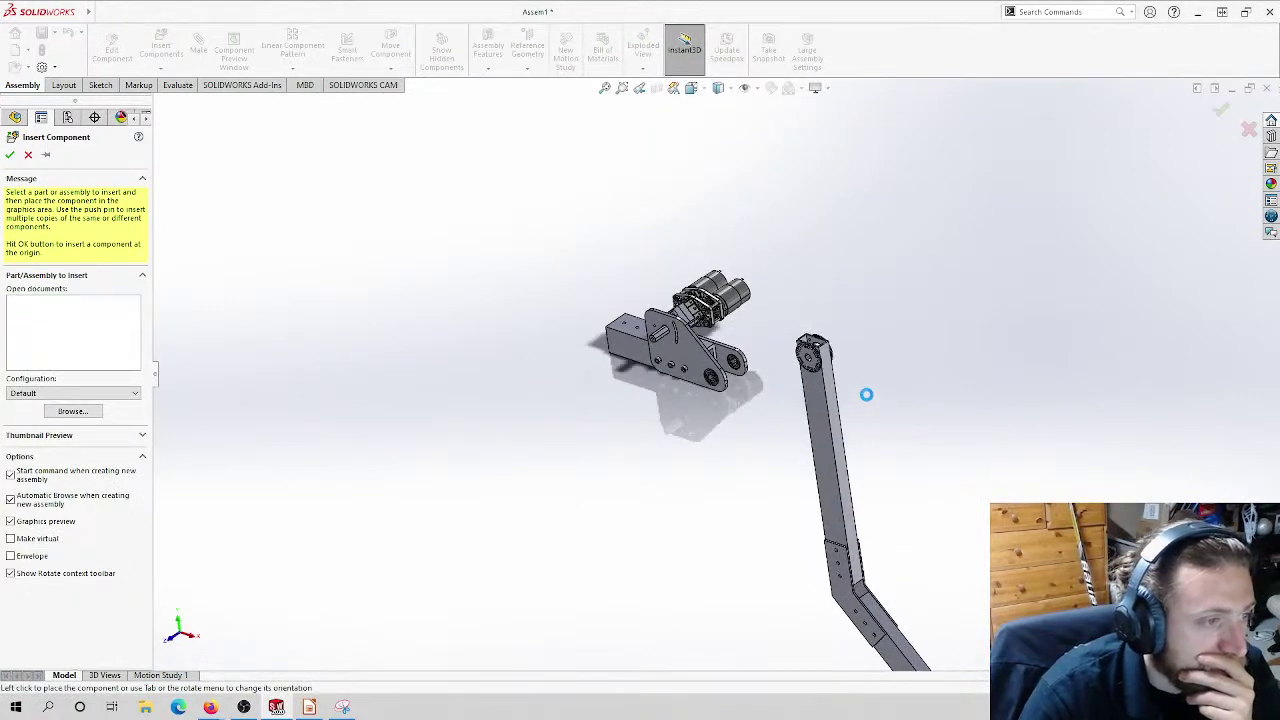
Step: Examine the hub on the arm's upper end and view the 1/2" Hex Bore Aluminum VersaHub on the VEX product page in Firefox
scroll(826, 368, down, 5)
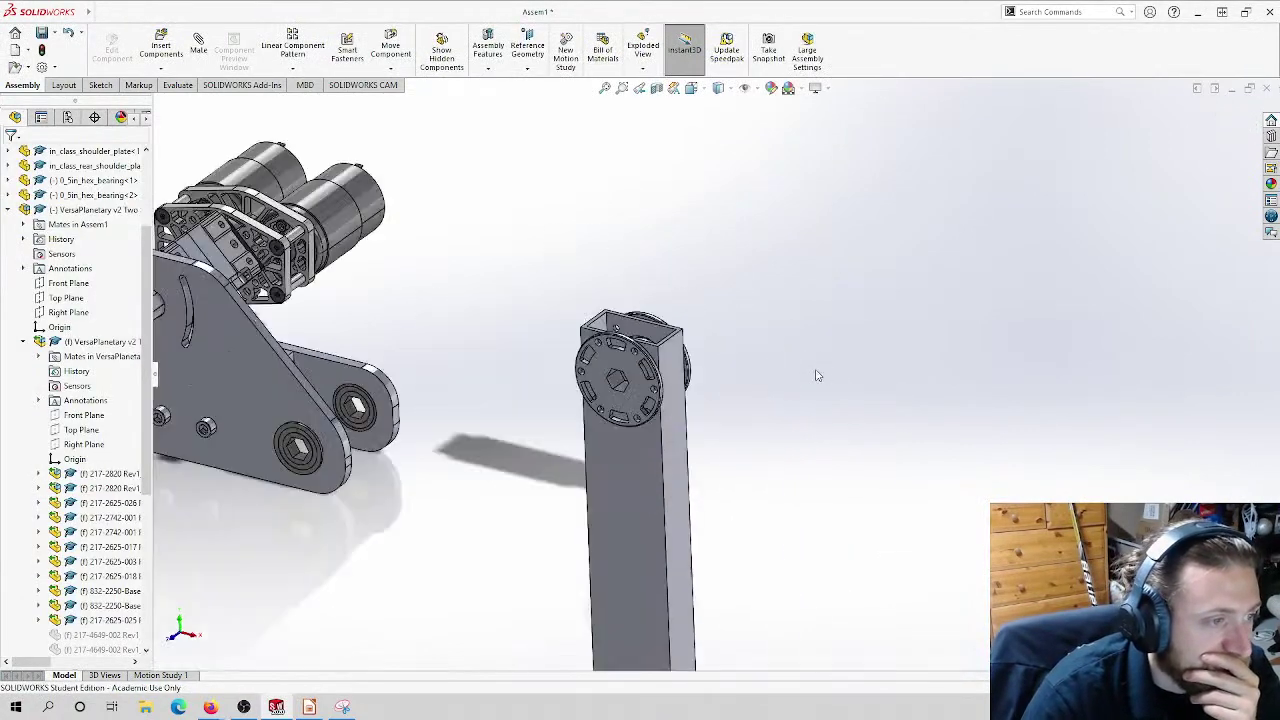
scroll(630, 342, down, 6)
scroll(695, 404, up, 5)
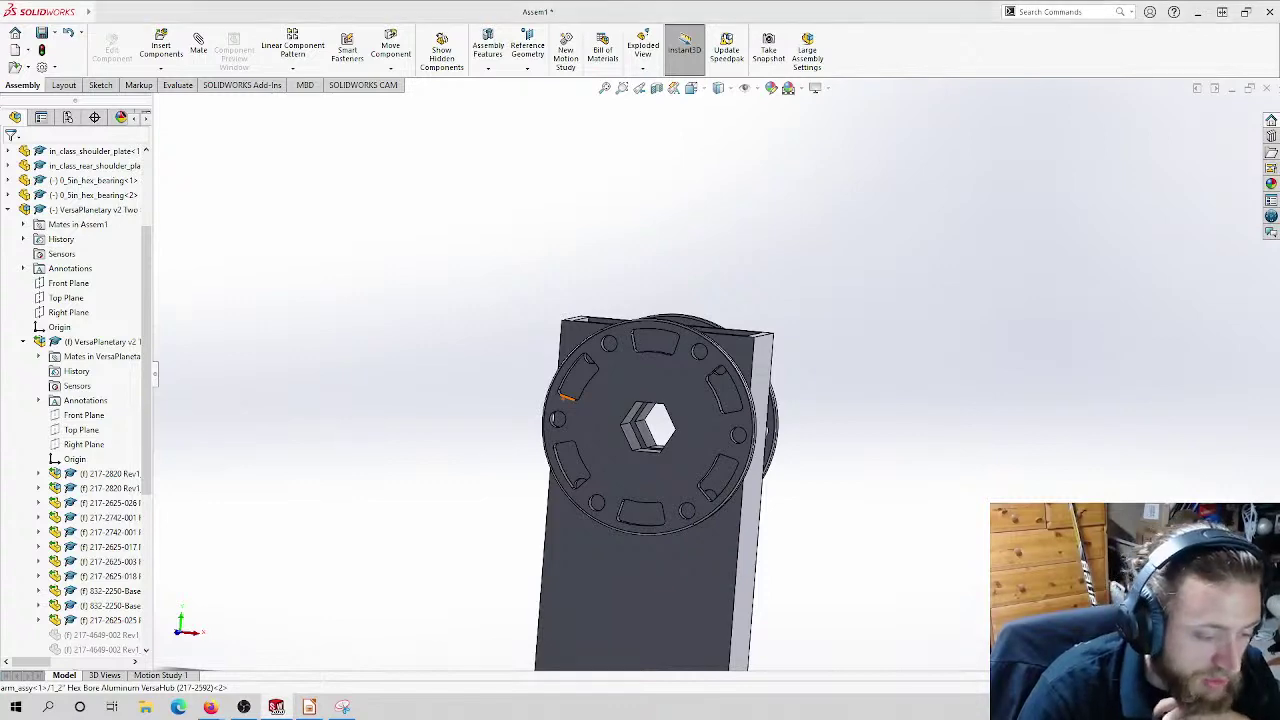
key(alt+Tab)
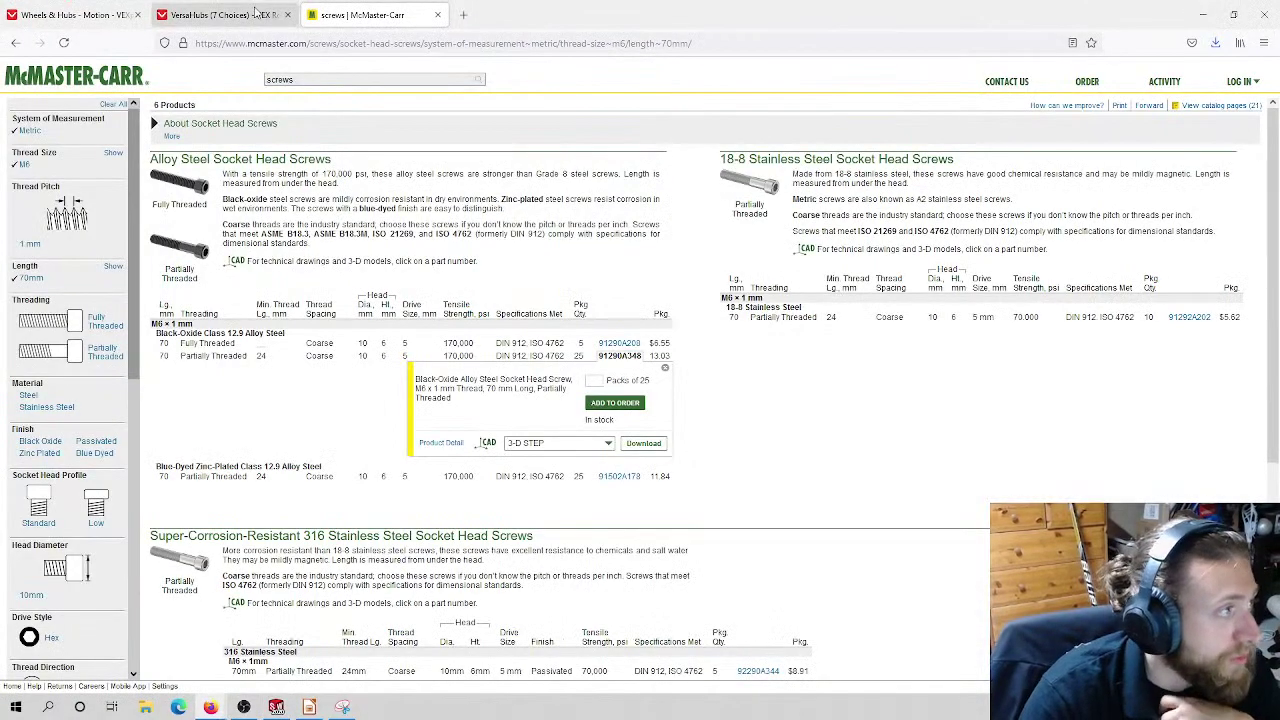
key(ctrl+shift+Tab)
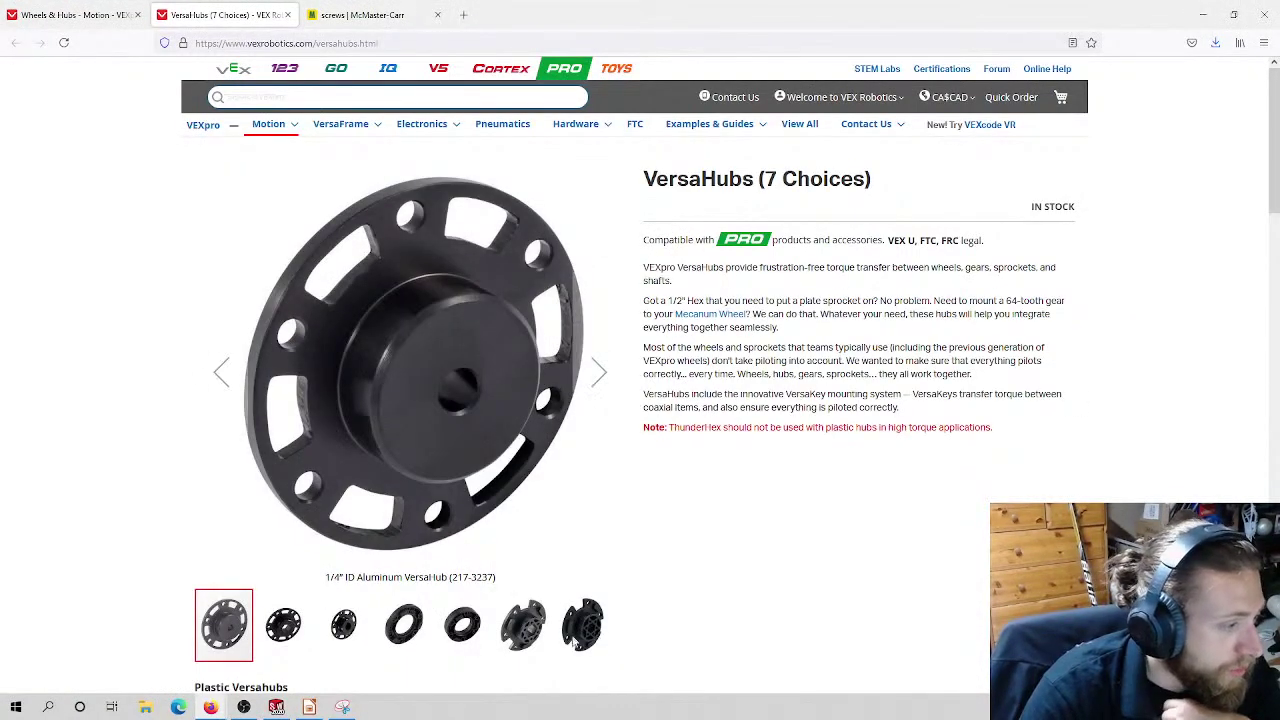
click(294, 638)
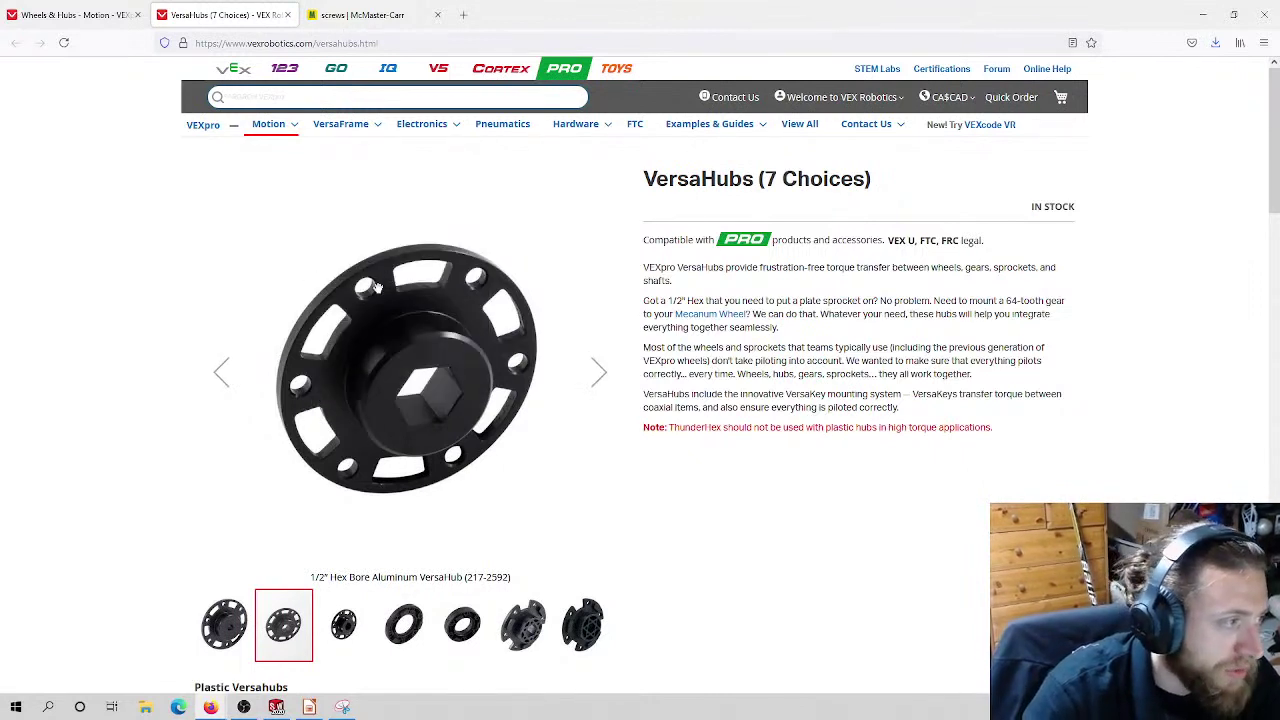
click(300, 96)
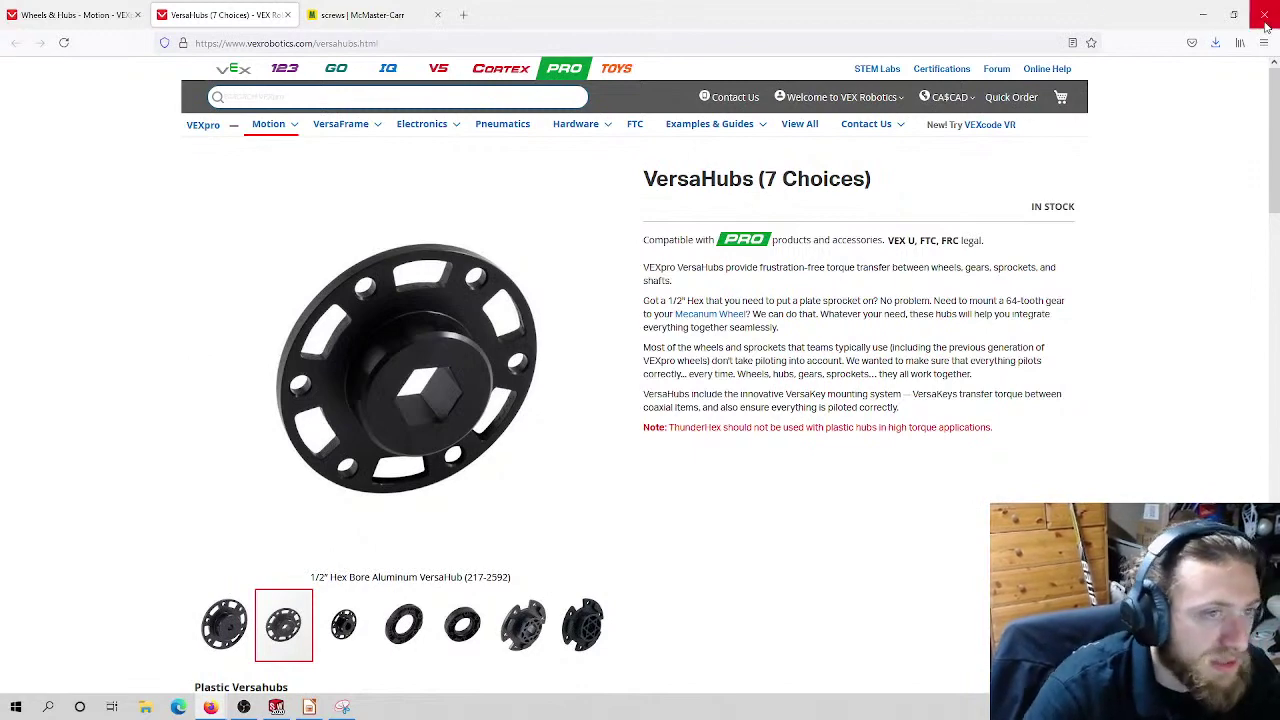
click(1203, 14)
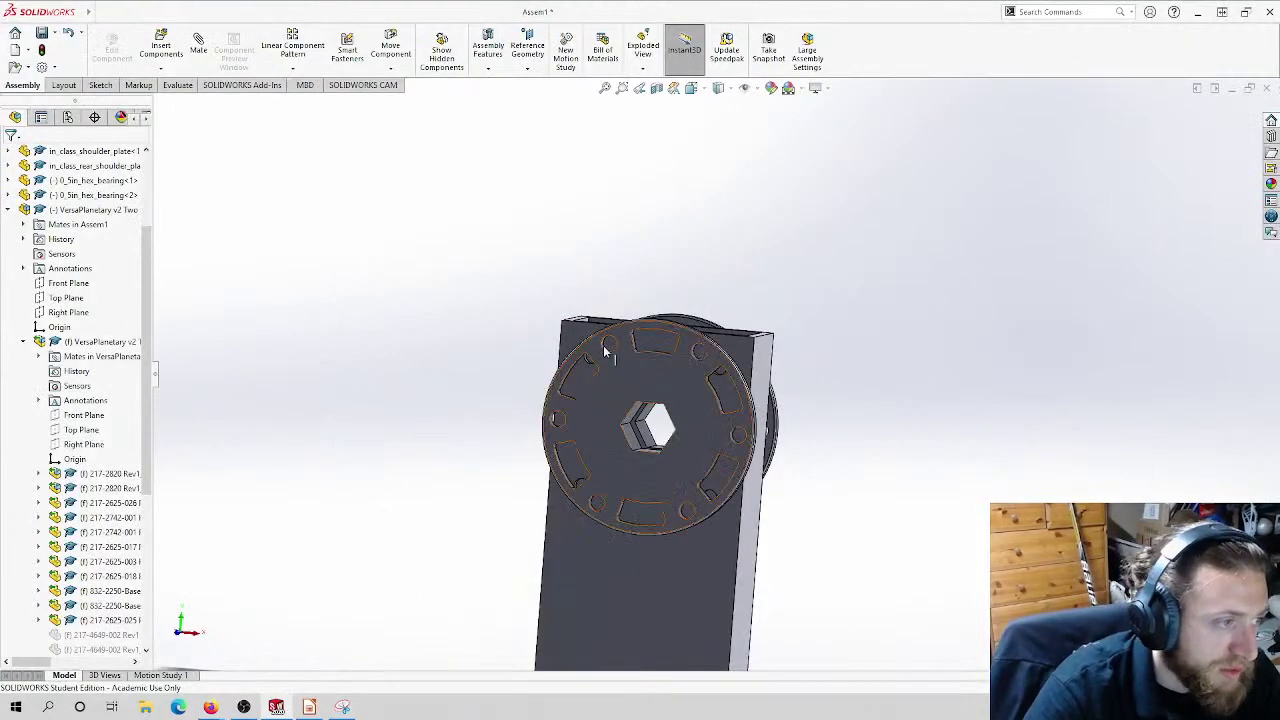
Step: Mate a flat of the arm hub's hex bore coincident with a hex flat of the front shoulder plate's bearing
scroll(672, 345, up, 4)
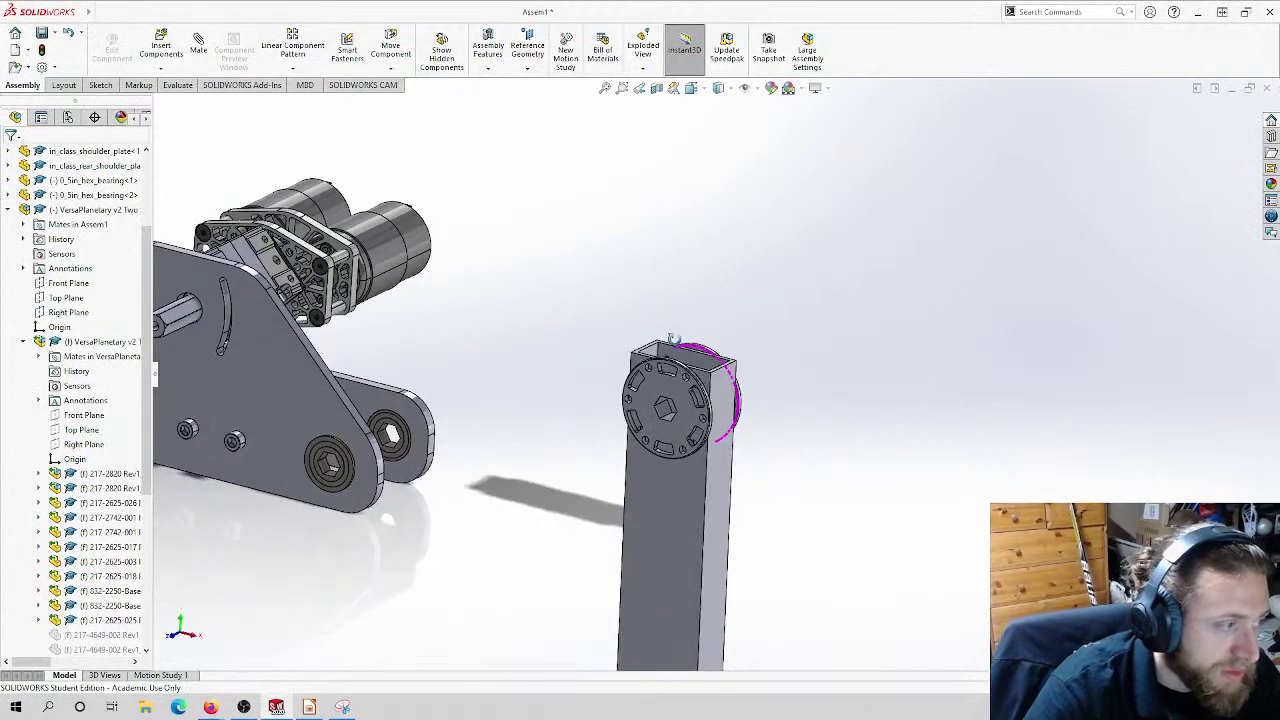
scroll(674, 340, up, 2)
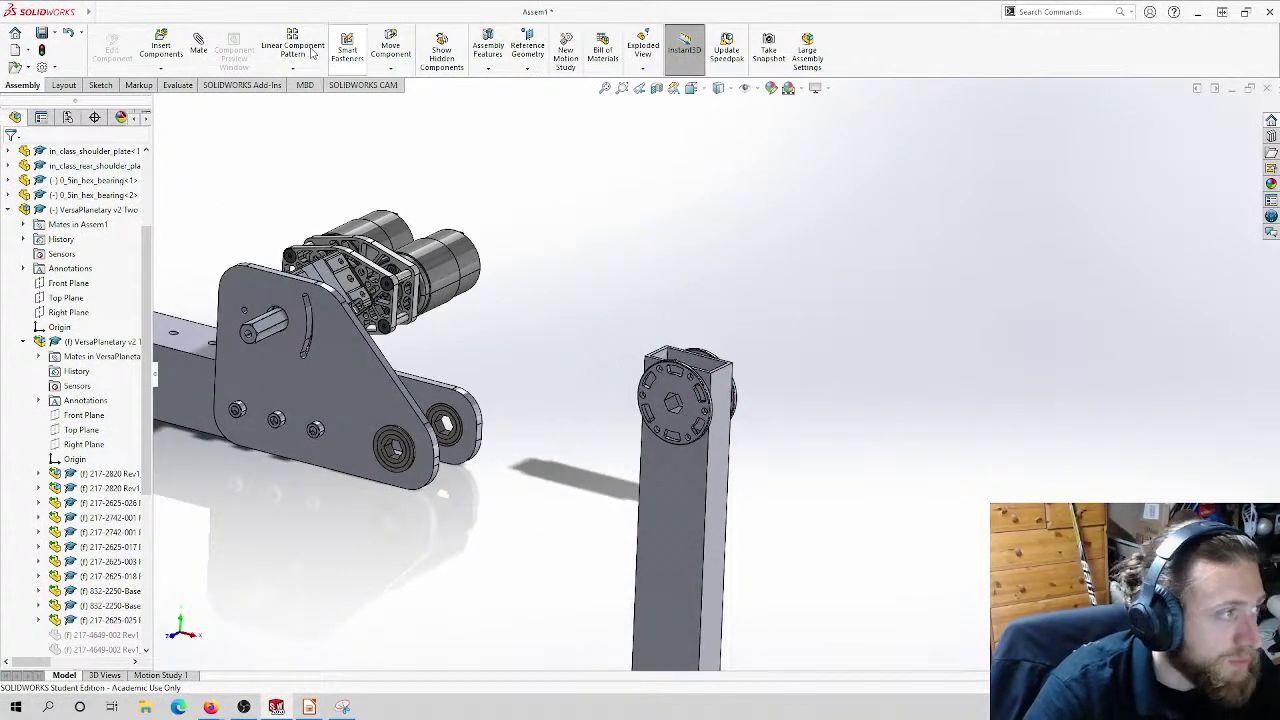
click(200, 48)
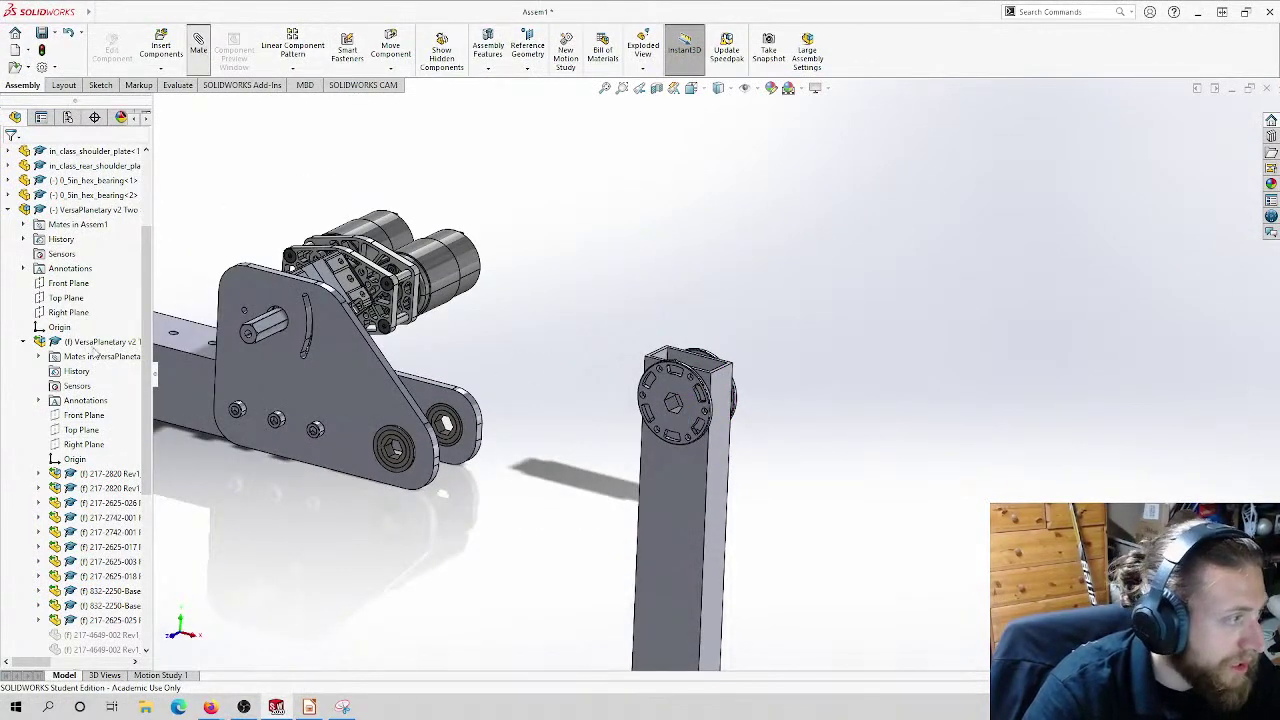
scroll(614, 408, down, 4)
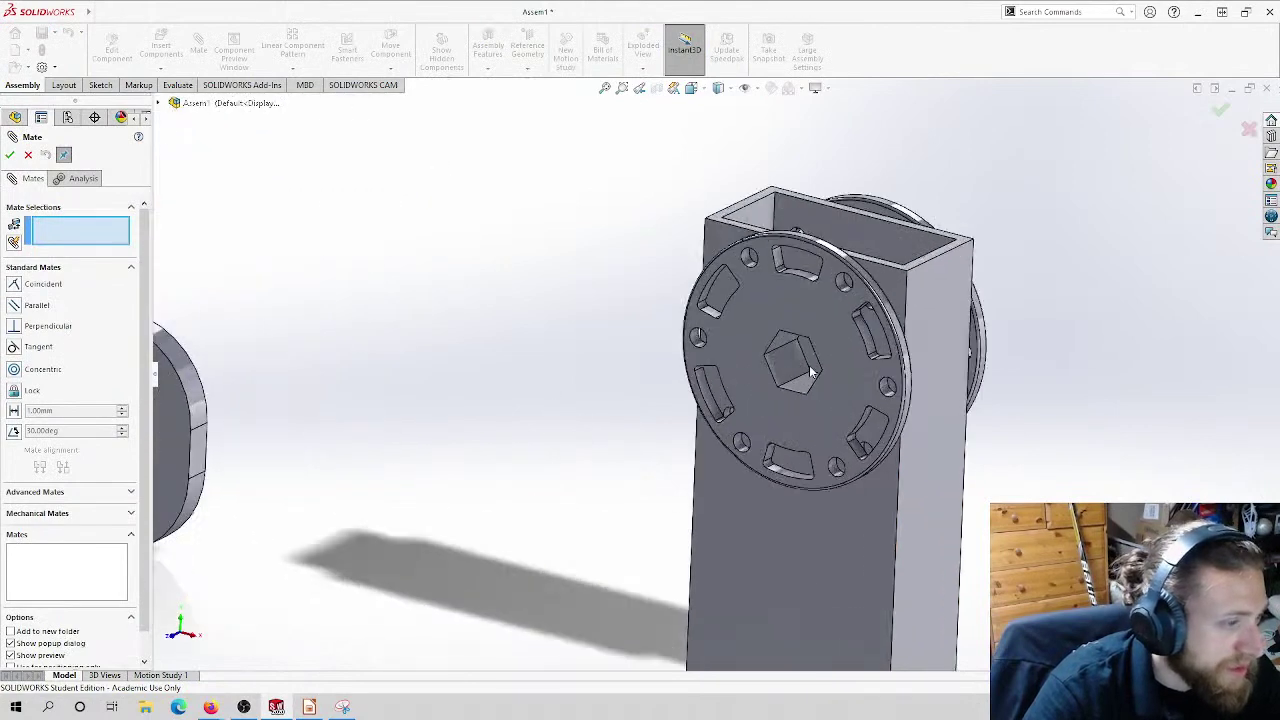
click(795, 370)
scroll(673, 464, up, 5)
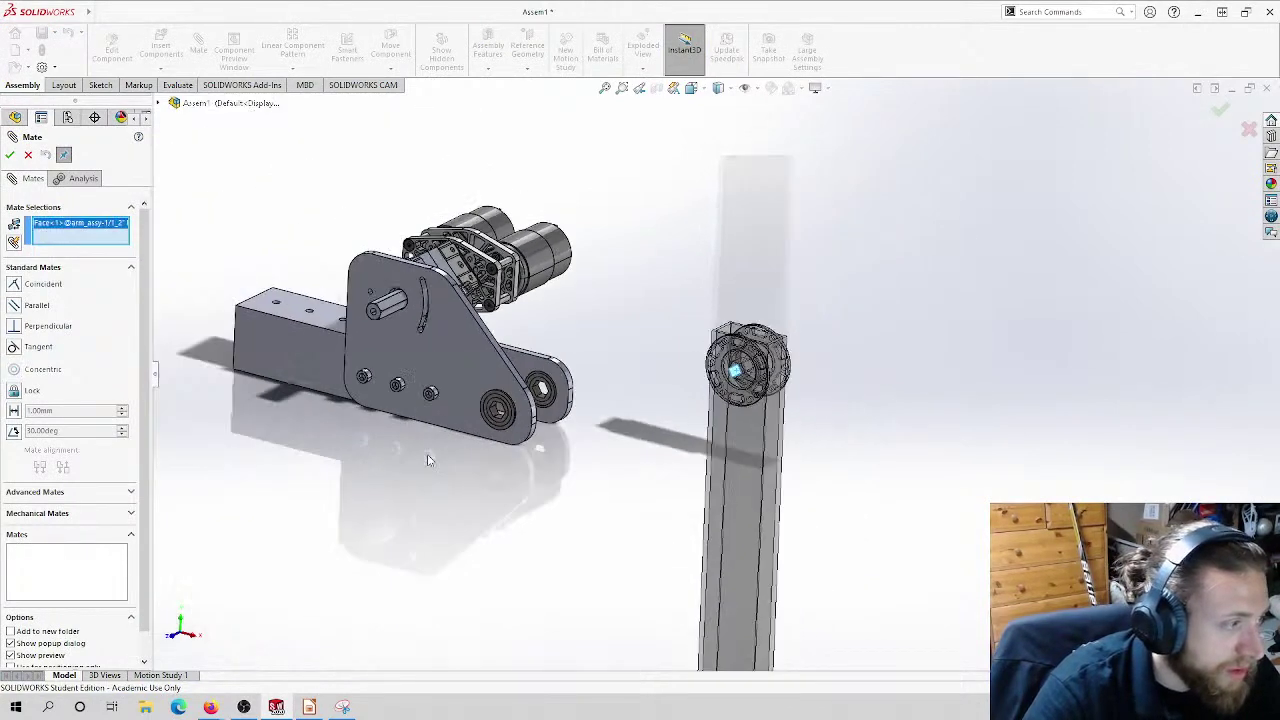
scroll(1040, 348, down, 6)
scroll(830, 320, down, 4)
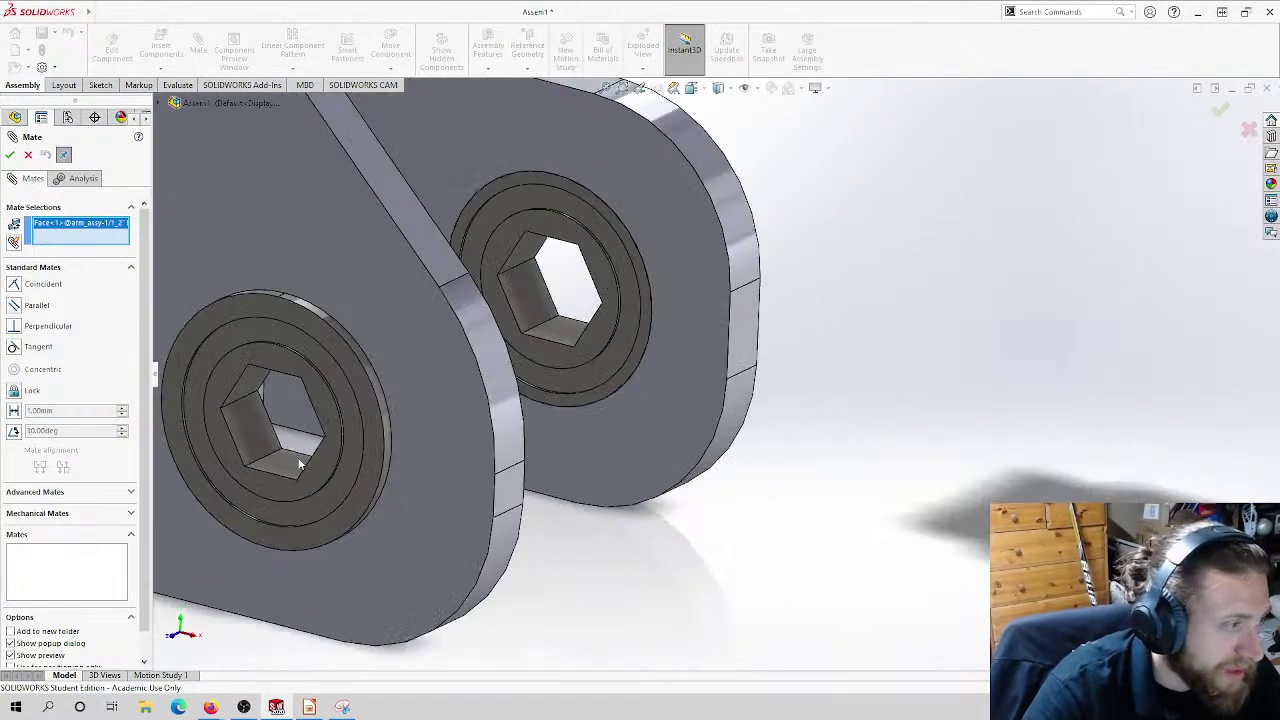
click(274, 465)
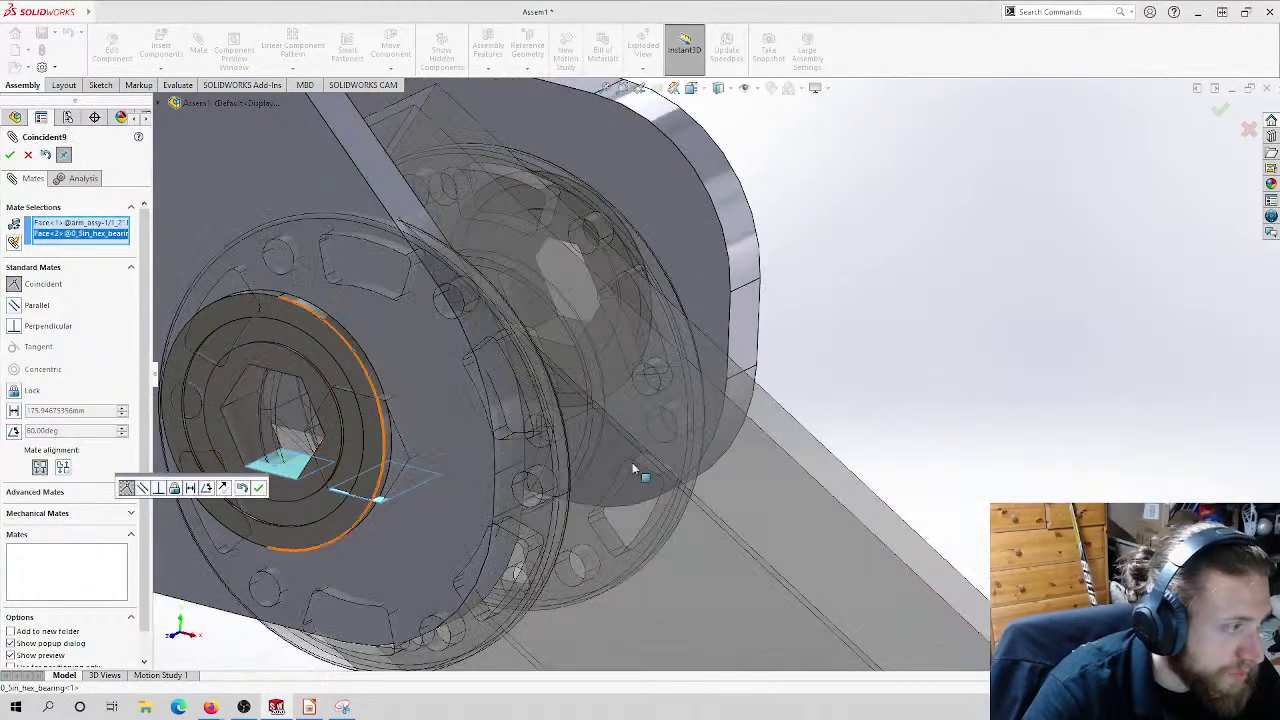
click(258, 487)
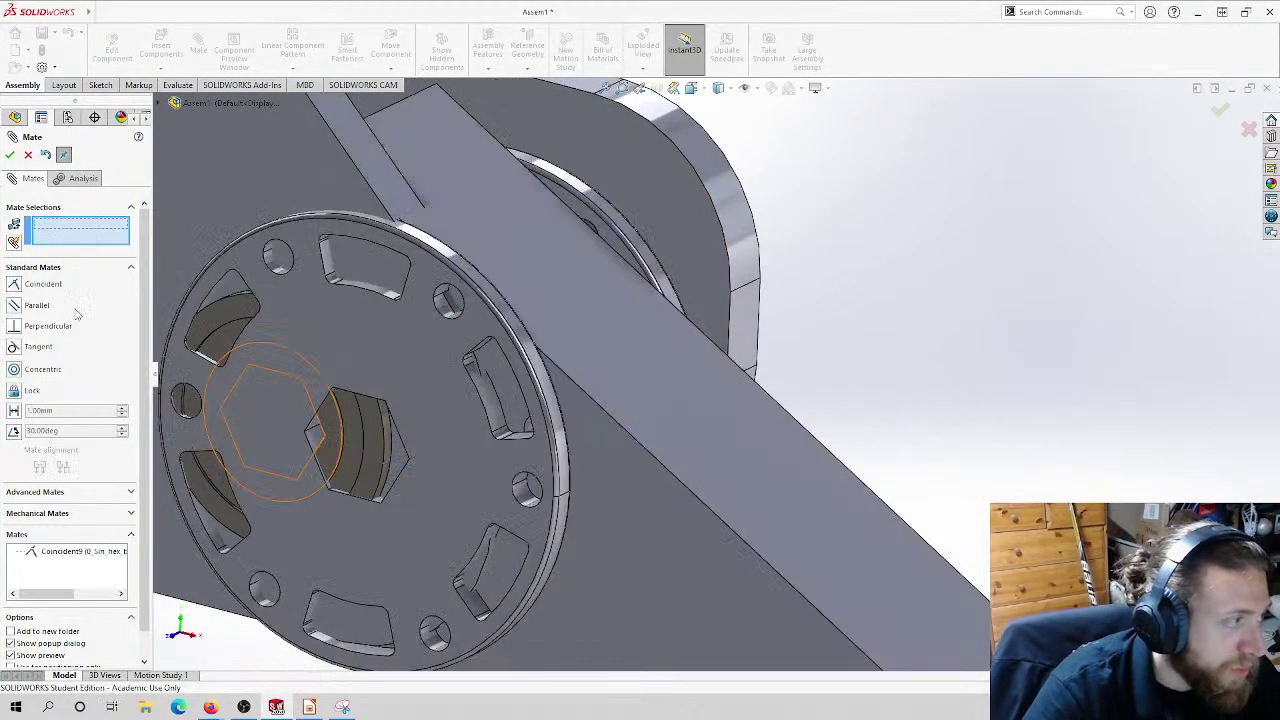
Step: Set up a centered Width mate with the inner faces of the front and rear shoulder plates as the width selections
click(130, 269)
click(138, 289)
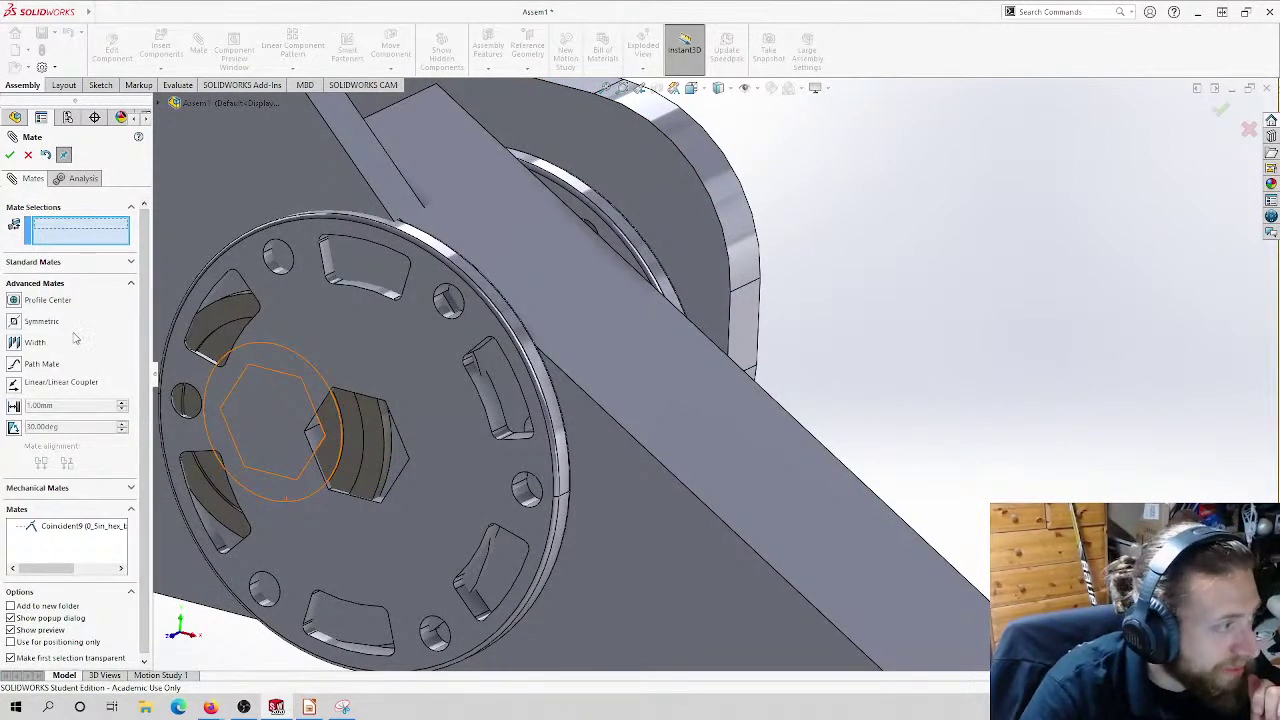
click(14, 342)
scroll(532, 434, up, 8)
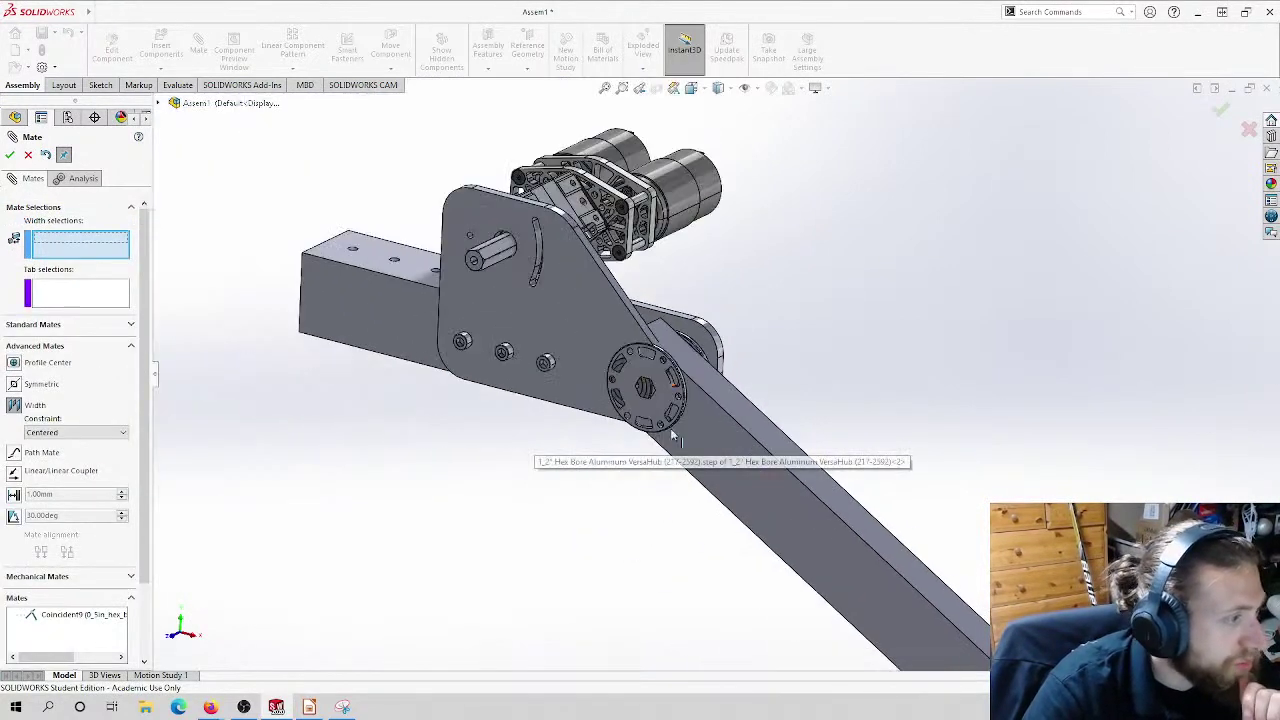
middle_drag(532, 445, 646, 447)
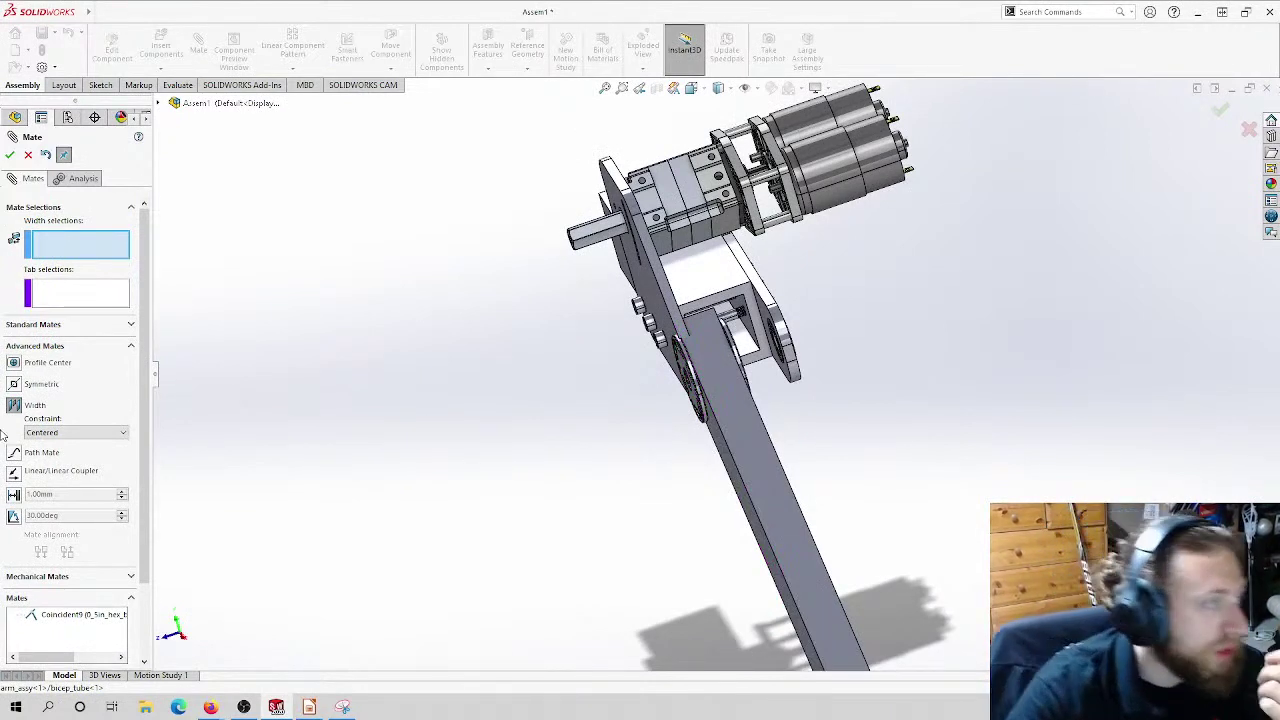
middle_drag(714, 520, 740, 470)
scroll(730, 300, down, 3)
click(727, 287)
middle_drag(727, 287, 820, 350)
click(802, 387)
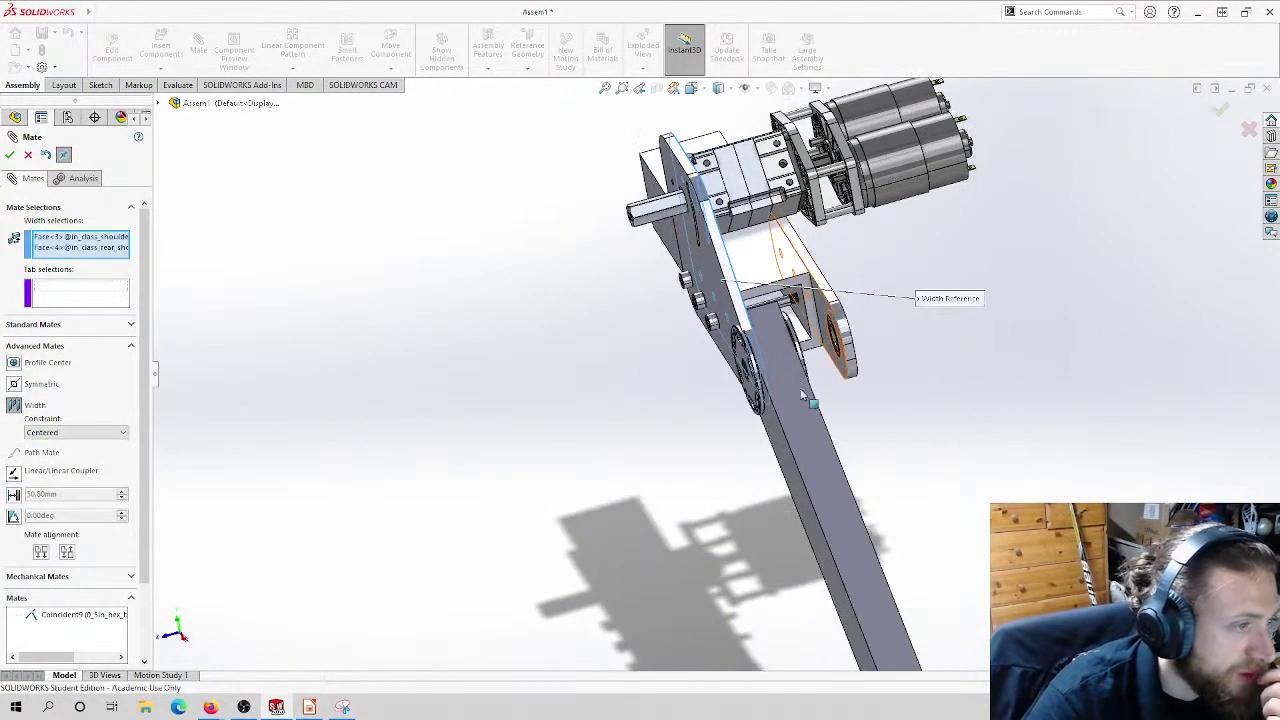
click(836, 340)
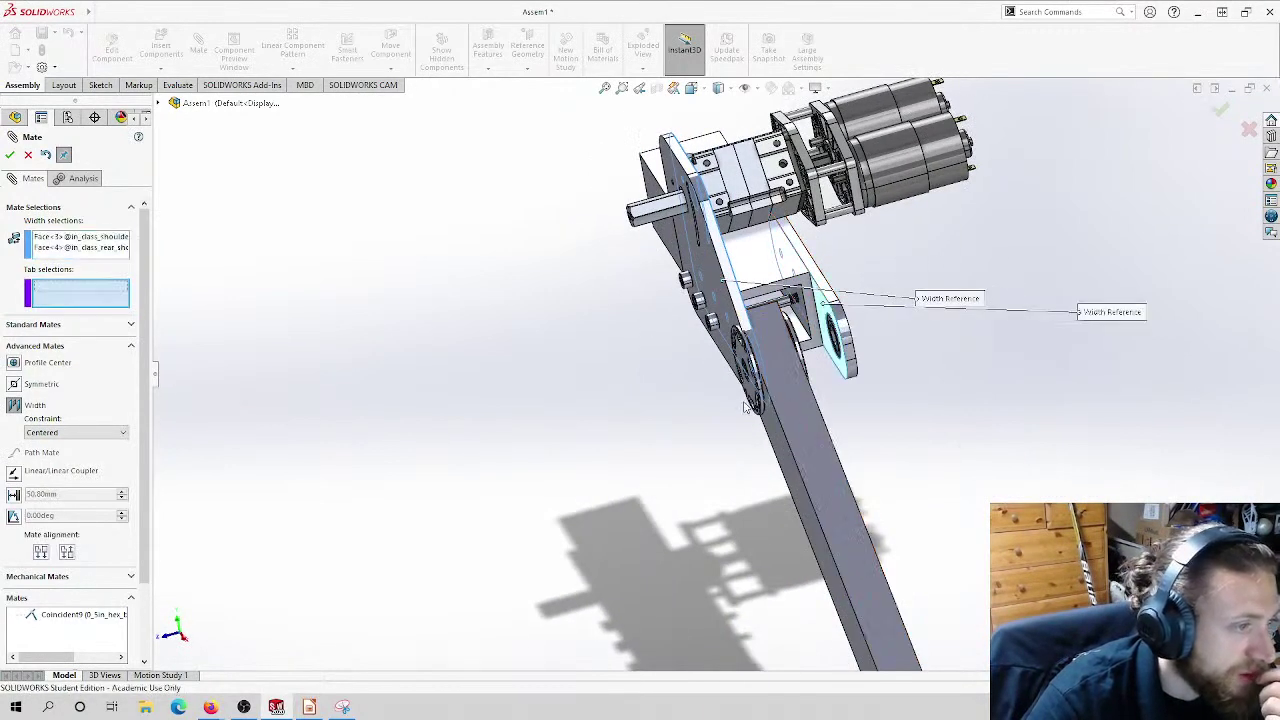
Step: Use the bicep tube's two opposite side faces as tab selections and apply the Width mate to center the arm between the plates
click(788, 470)
middle_drag(787, 472, 868, 440)
click(868, 440)
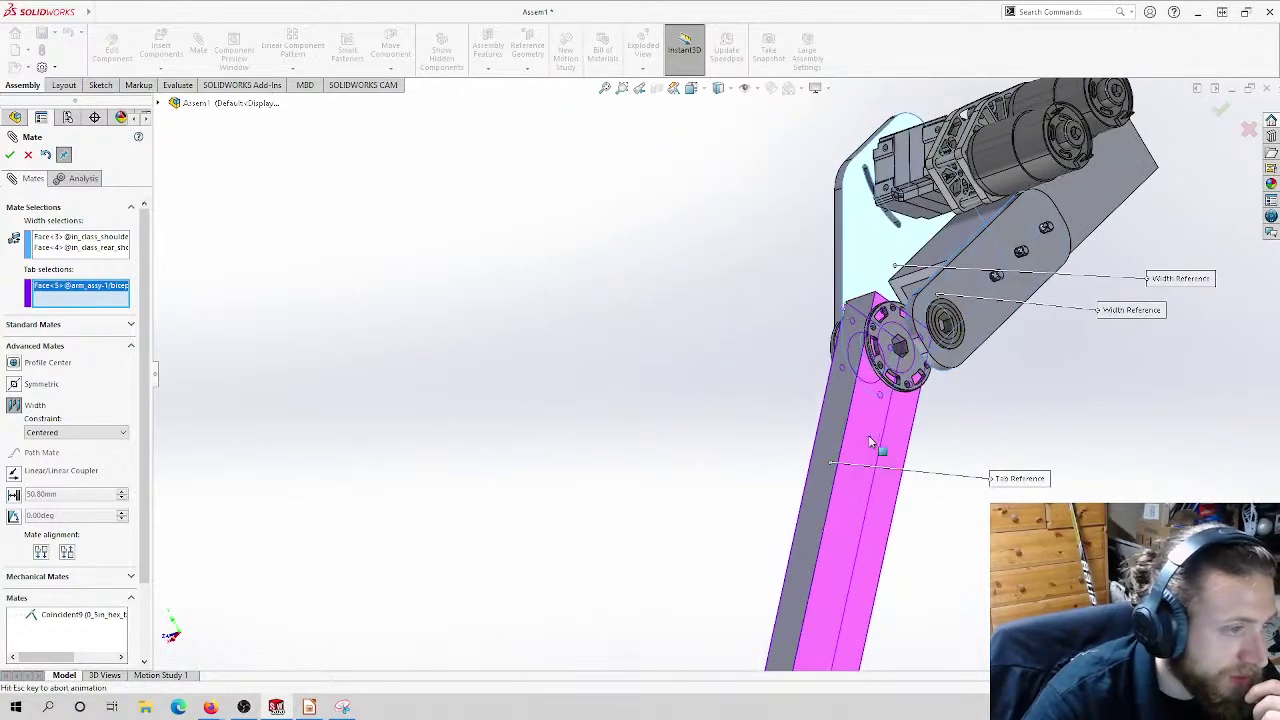
middle_drag(847, 392, 876, 353)
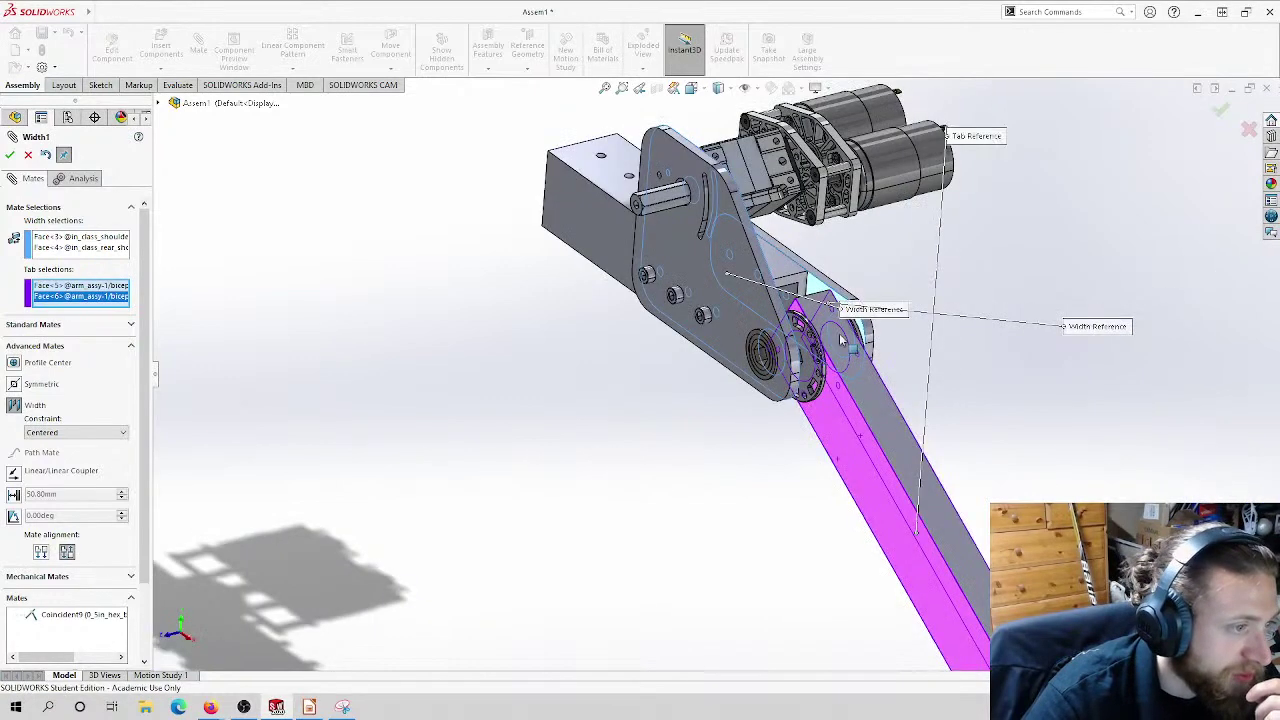
click(9, 155)
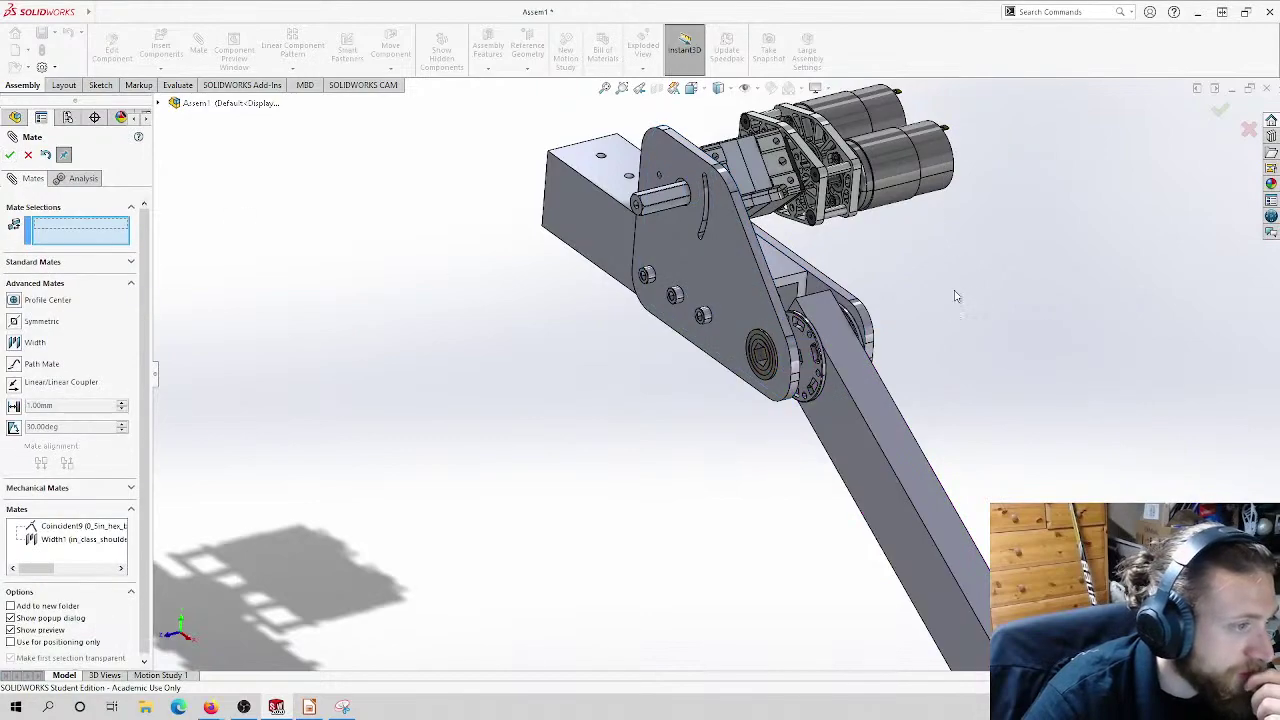
Step: Mate a second flat of the hub's hex bore coincident with the matching flat of the front hex bearing to align the bores
scroll(760, 340, down, 5)
middle_drag(752, 344, 640, 480)
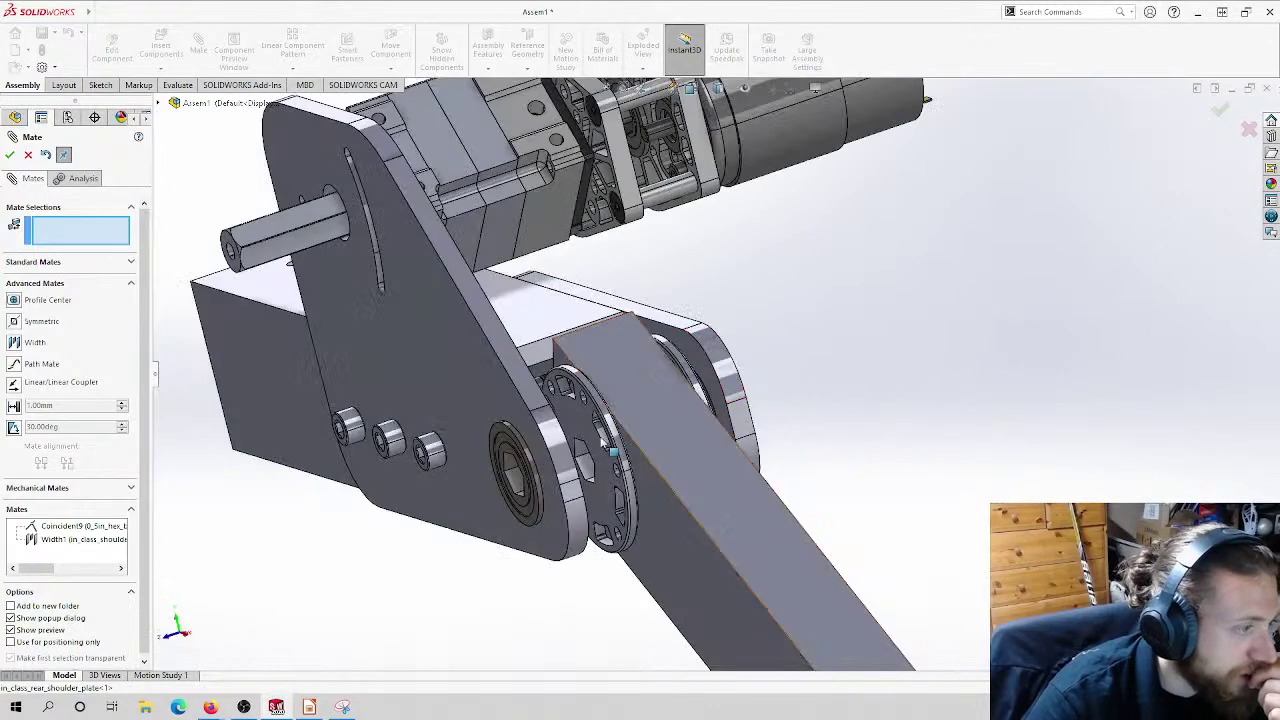
scroll(609, 523, down, 5)
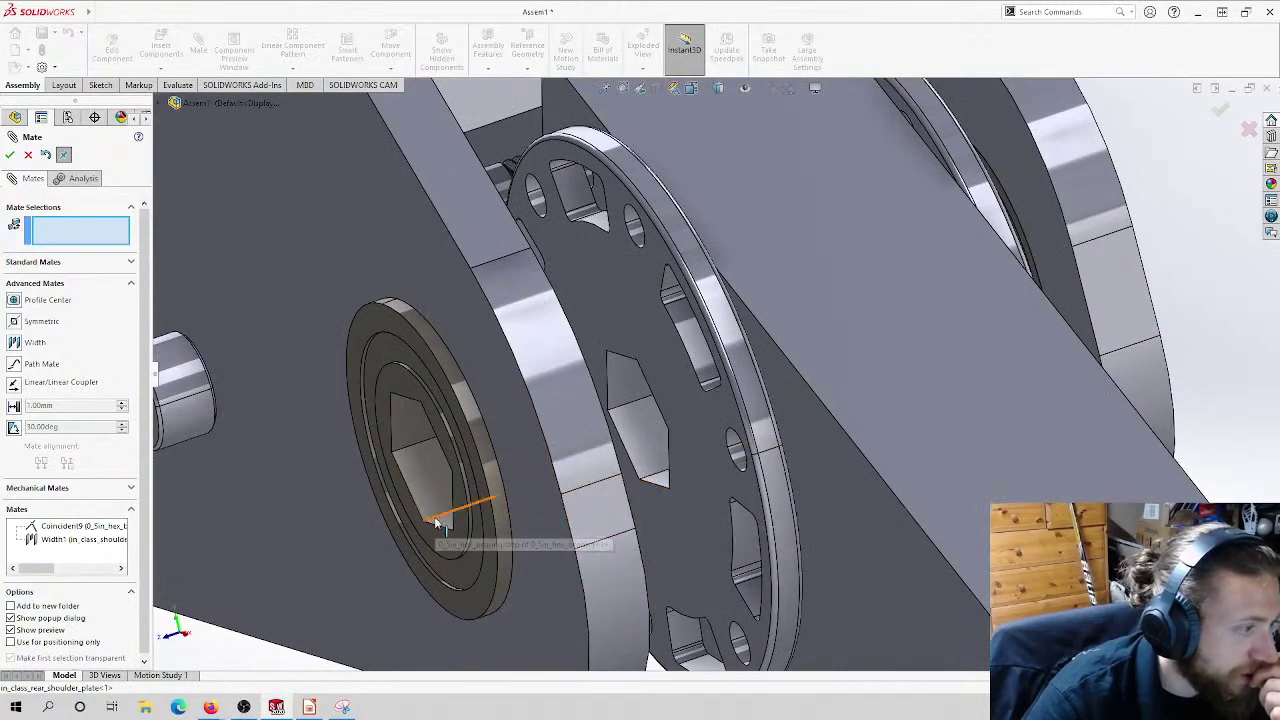
click(645, 430)
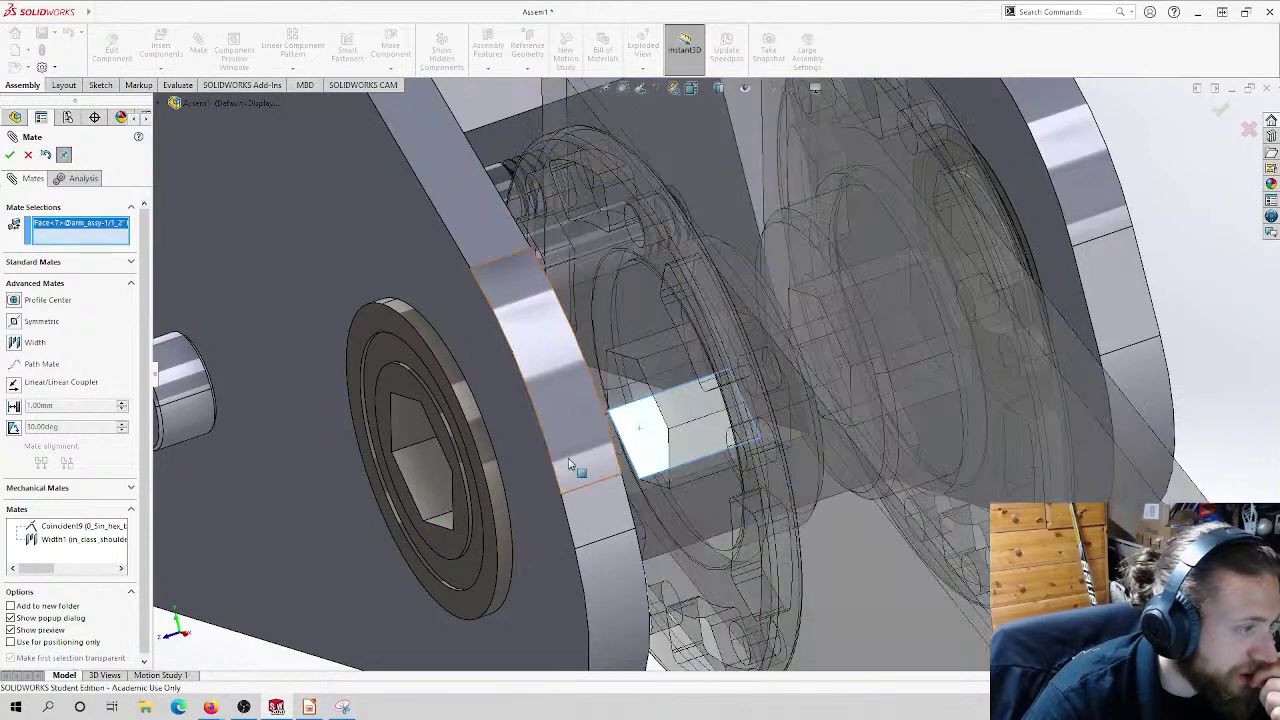
click(425, 485)
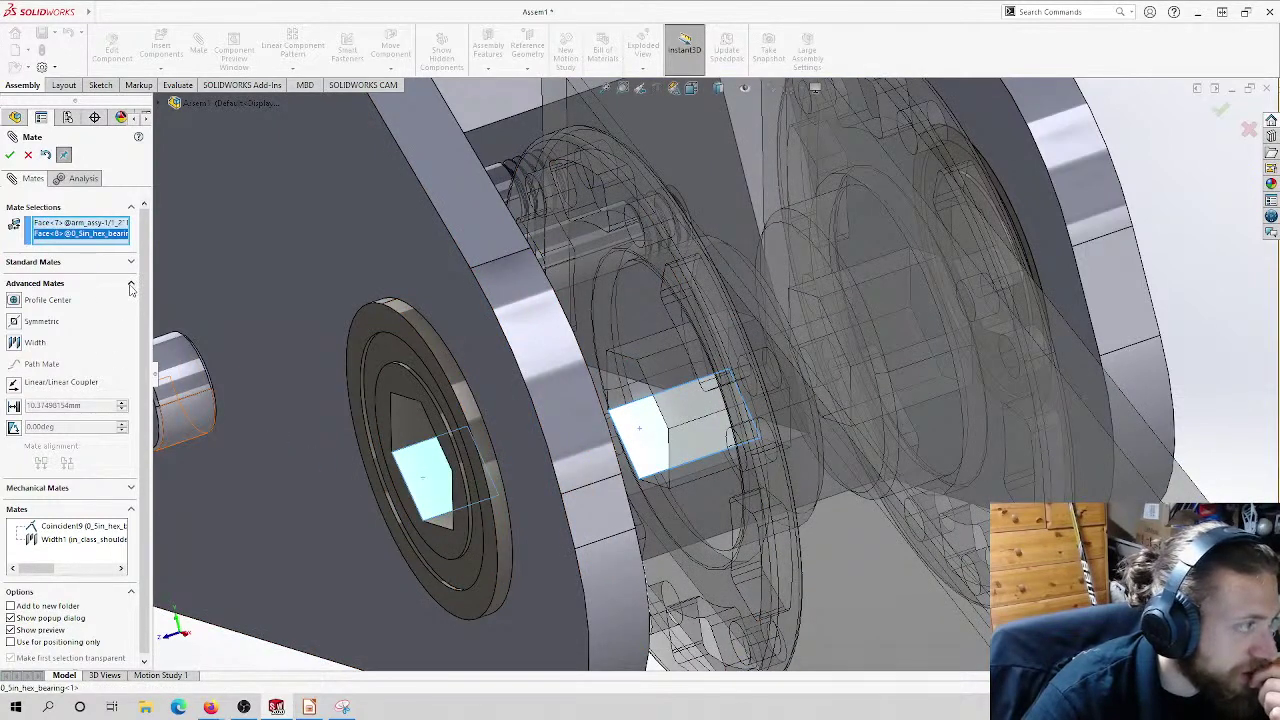
click(130, 287)
click(140, 263)
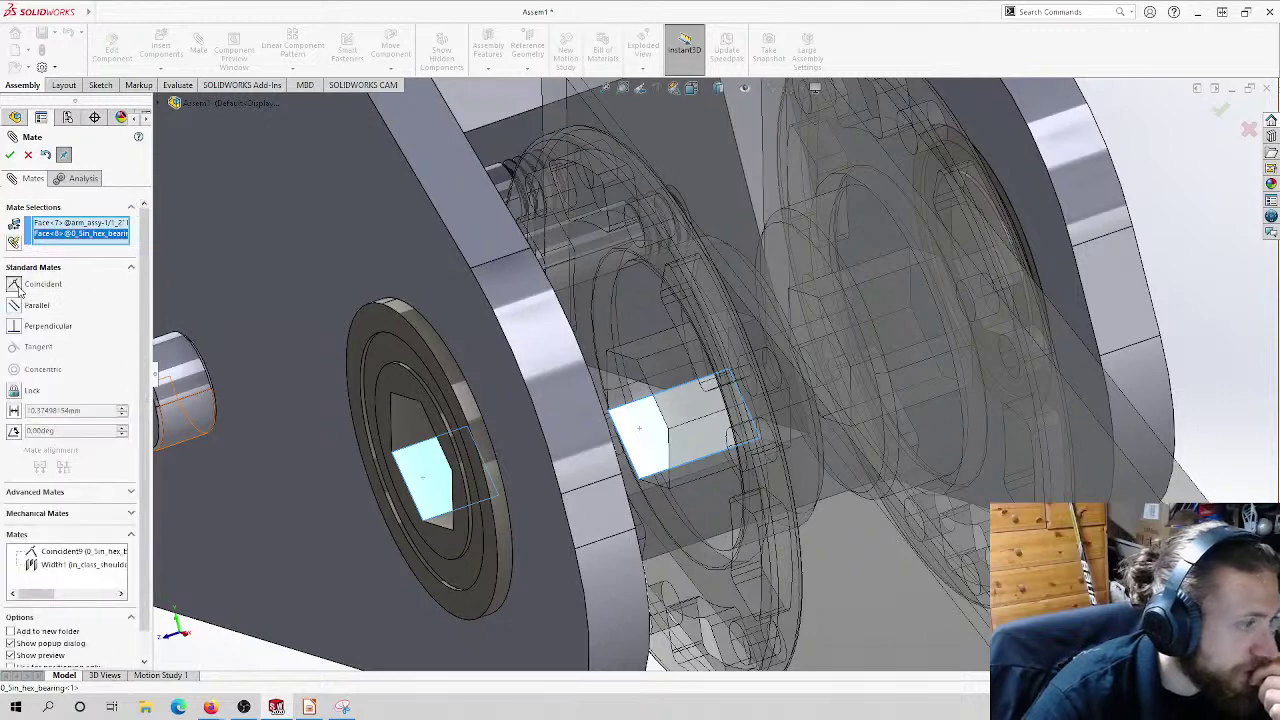
click(15, 285)
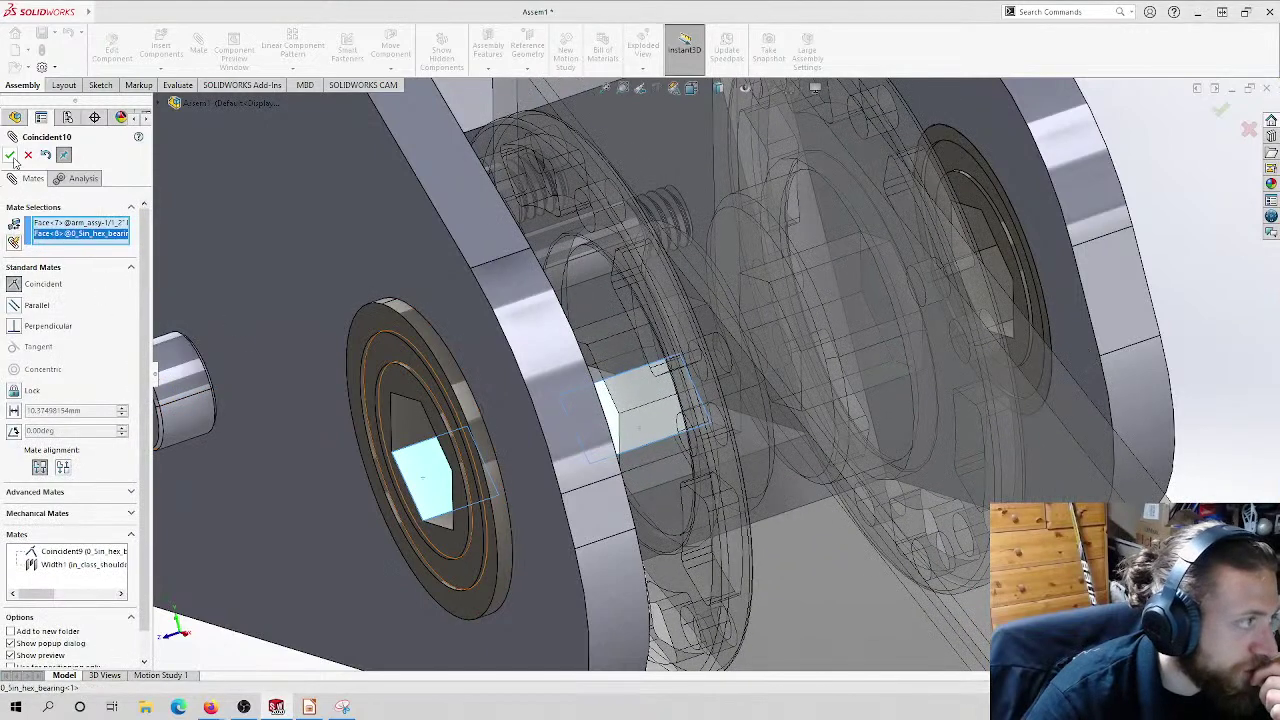
click(10, 156)
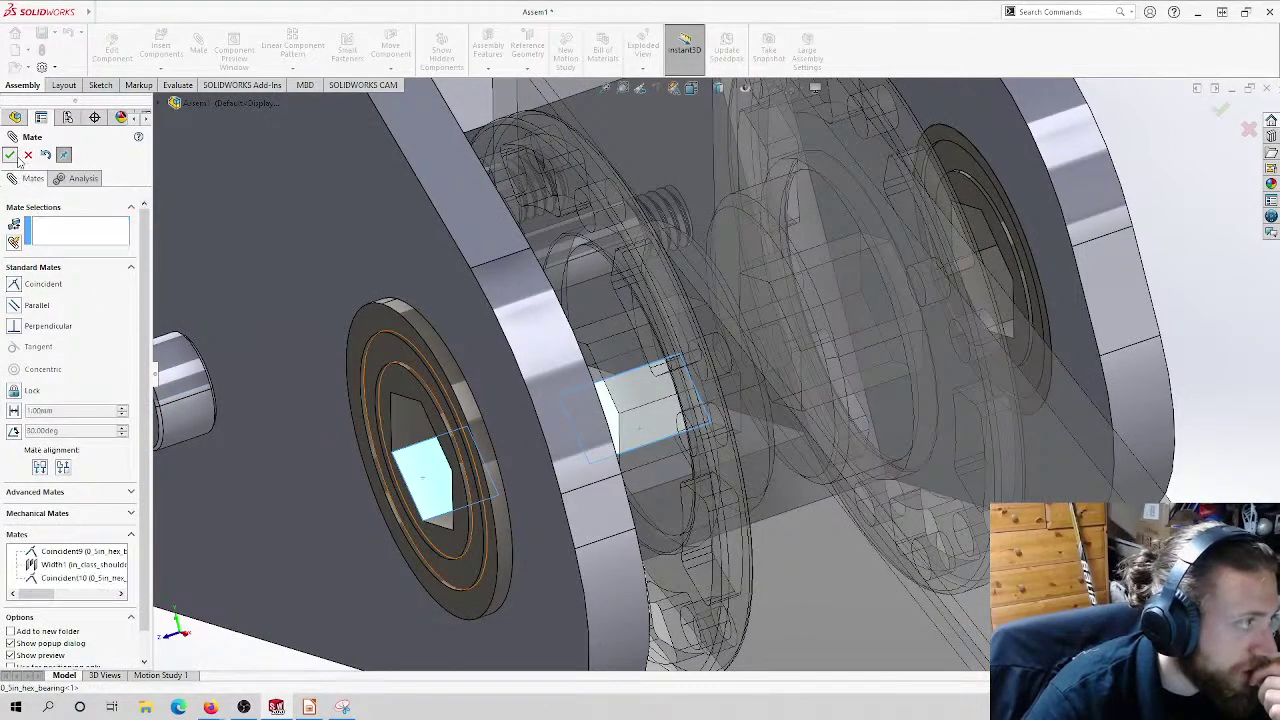
Step: Check the arm's fit between the two shoulder plates and finish the mating session
scroll(660, 374, up, 5)
middle_drag(660, 374, 631, 366)
scroll(731, 325, up, 5)
scroll(897, 312, down, 5)
scroll(897, 312, down, 2)
scroll(755, 355, up, 5)
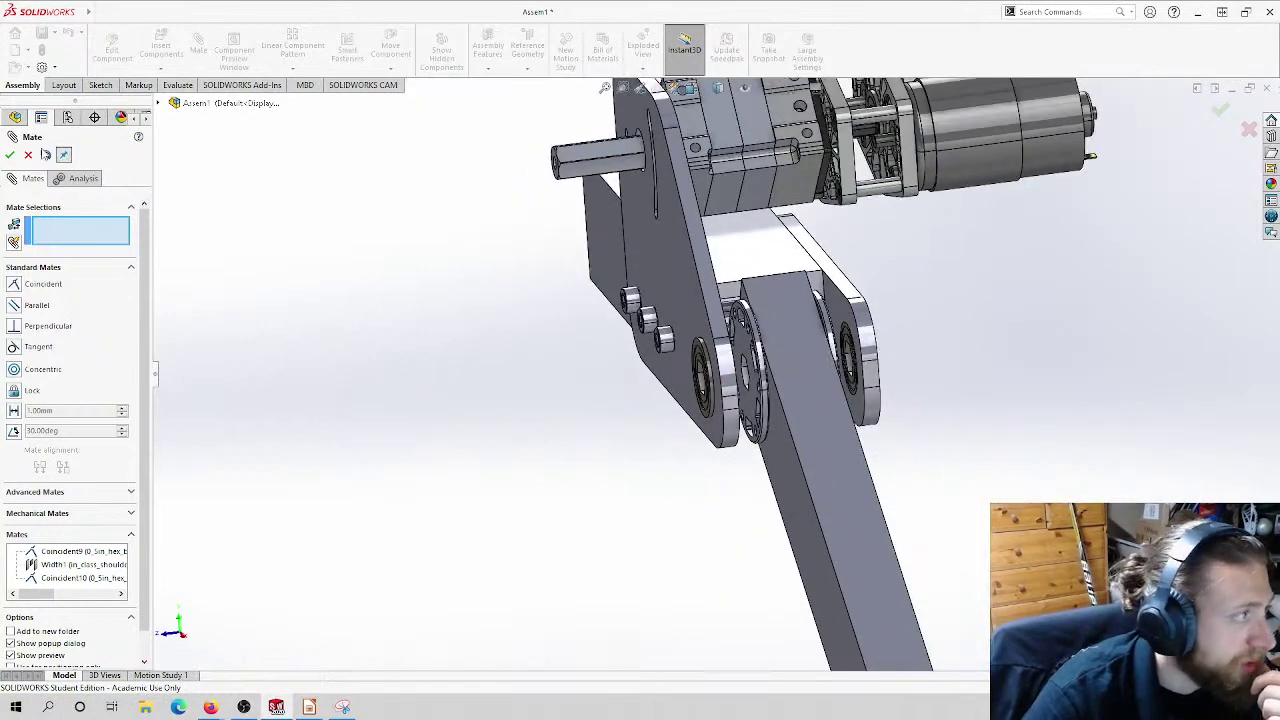
click(27, 154)
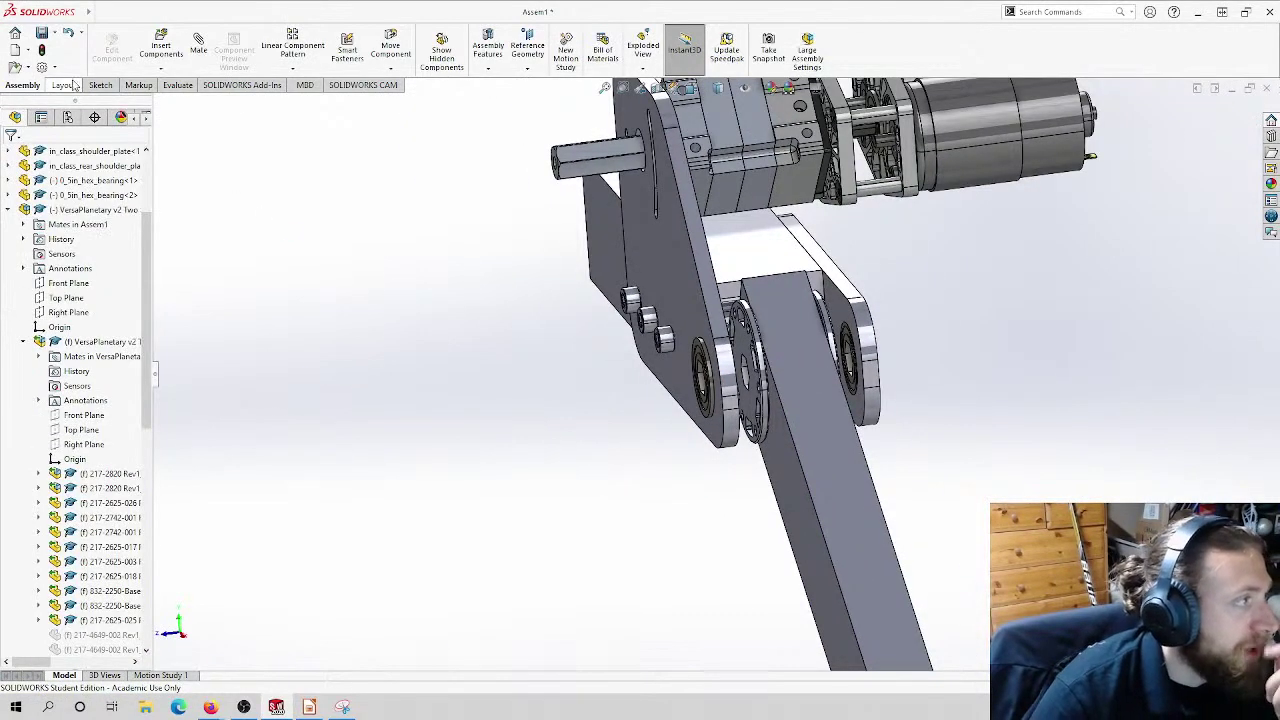
Step: Insert the shoulder_shaft part, rotated 90 degrees about X, and place it beside the front shoulder plate
click(160, 44)
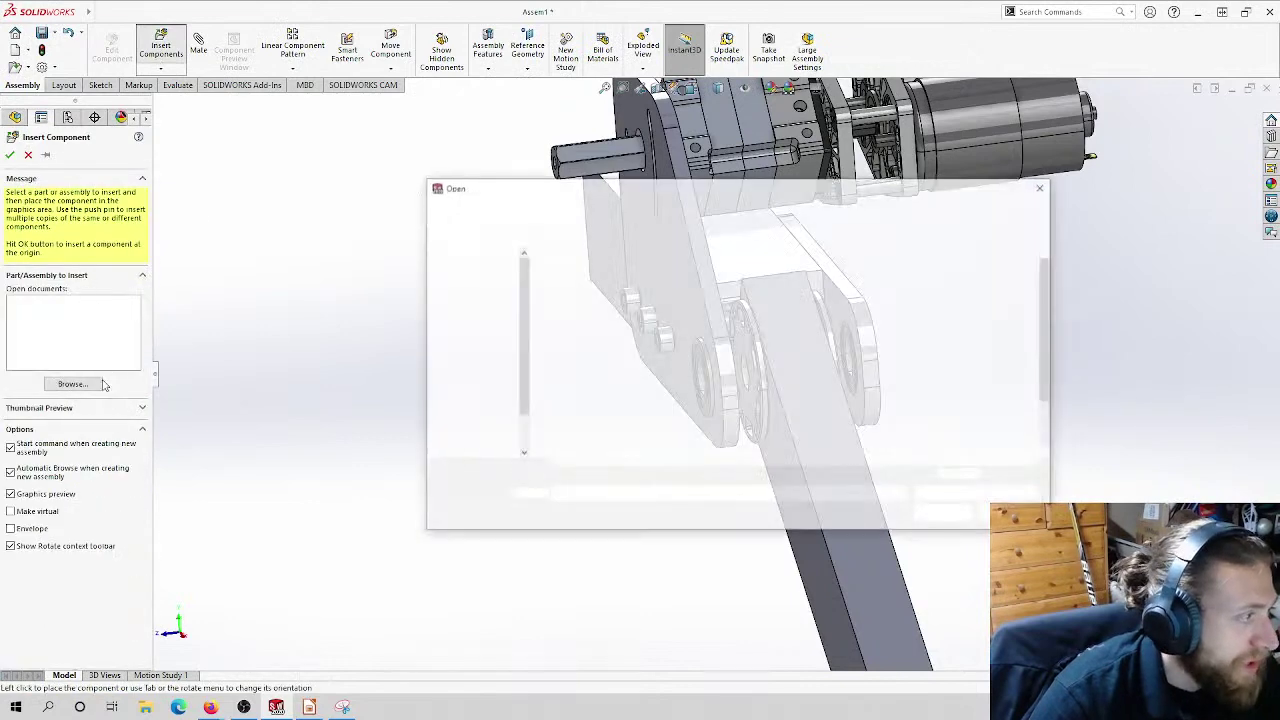
scroll(580, 368, down, 2)
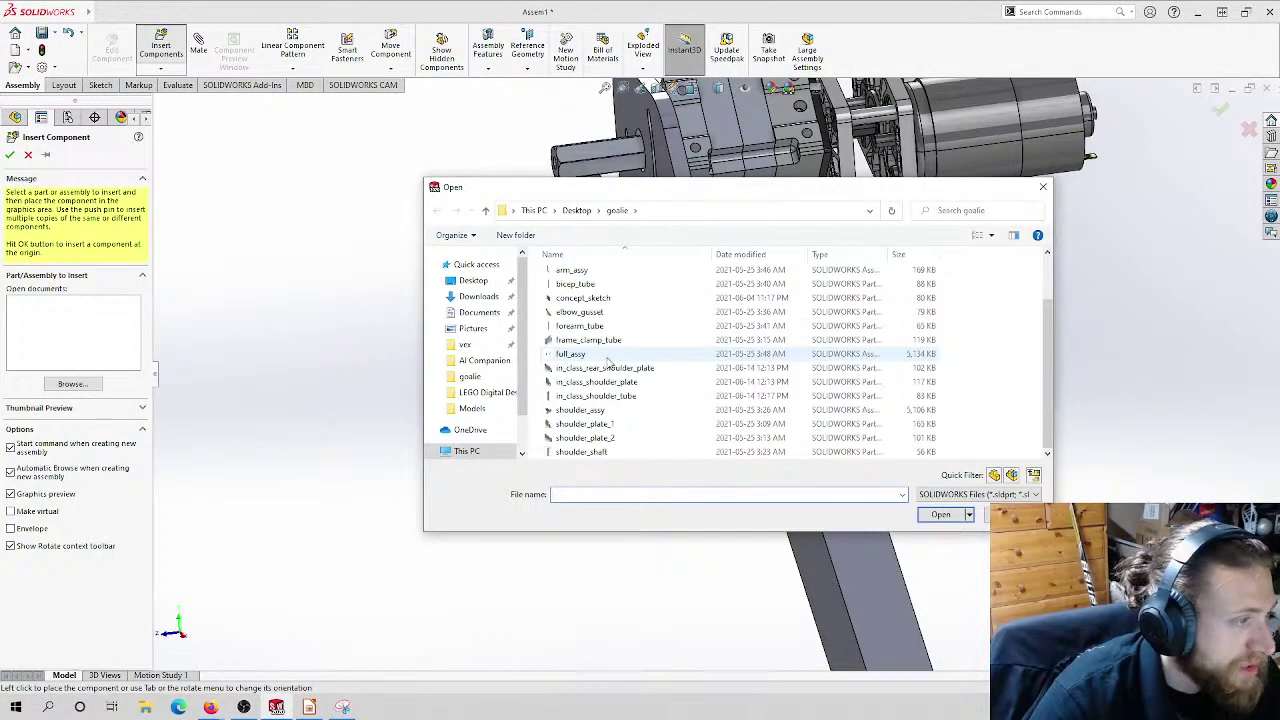
click(610, 452)
click(940, 514)
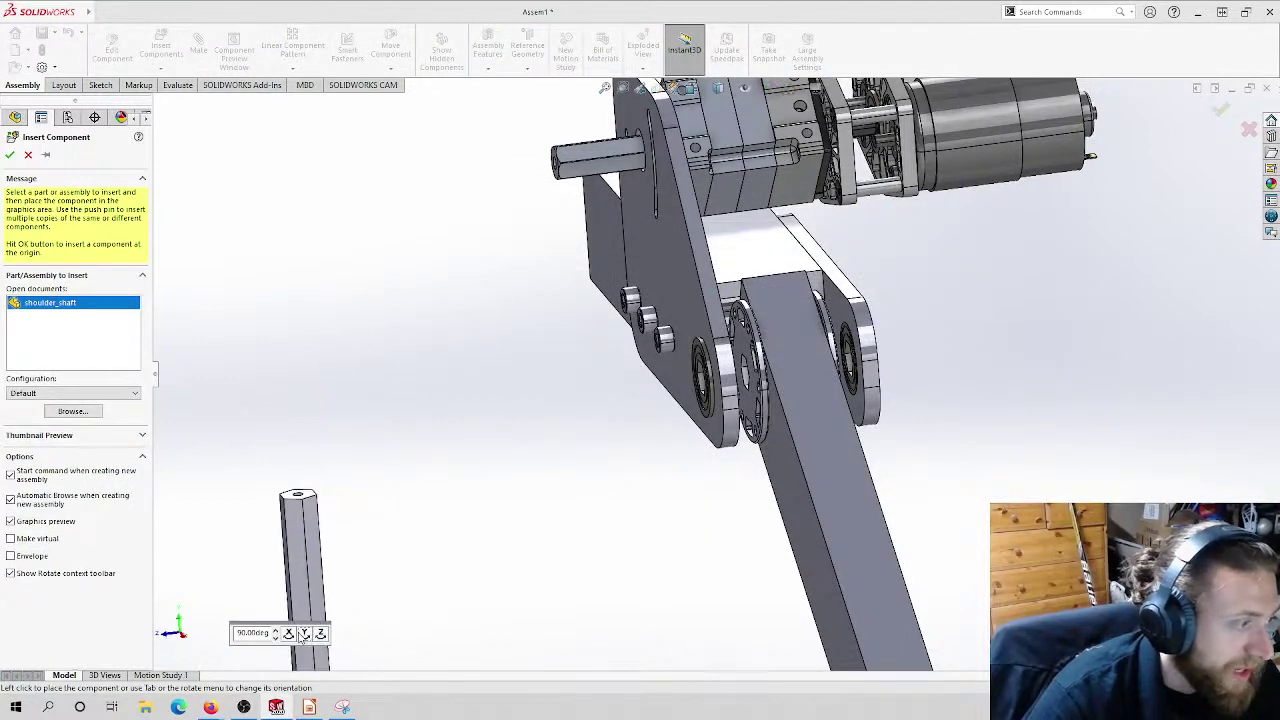
click(294, 636)
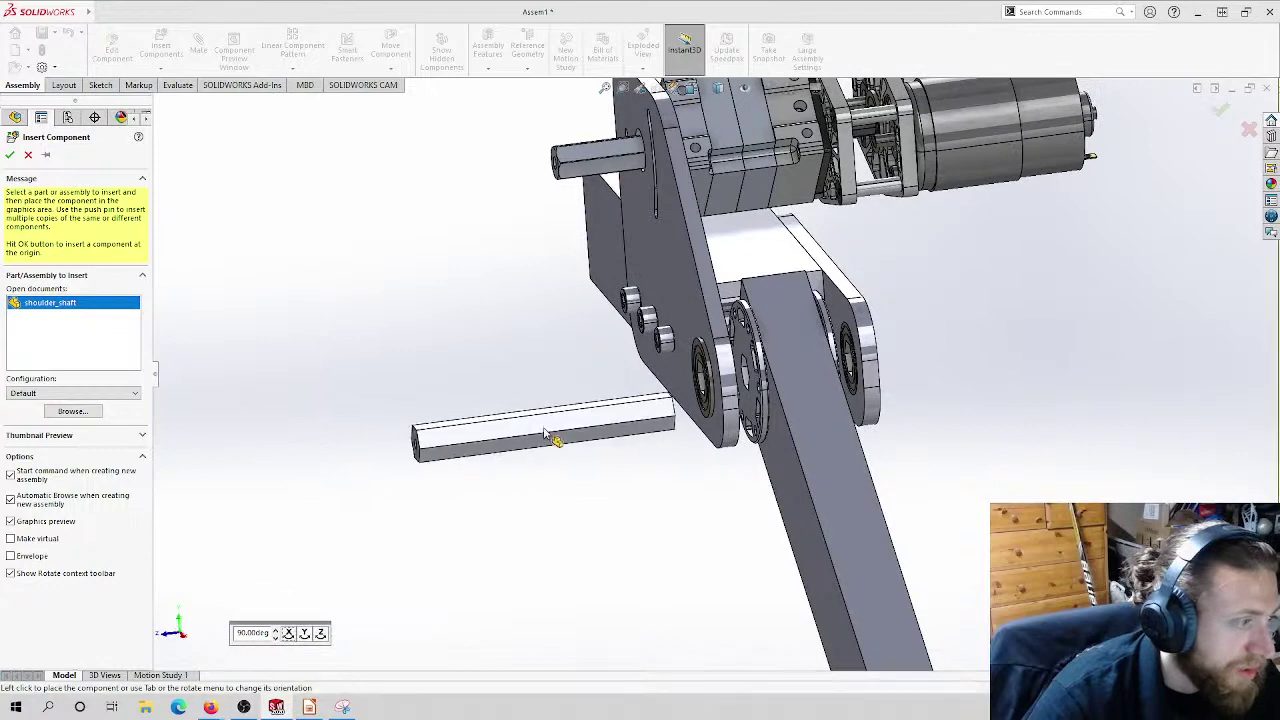
click(414, 410)
Step: Mate a flat of the shoulder shaft coincident with a hex flat of the front plate's bearing
scroll(459, 477, down, 6)
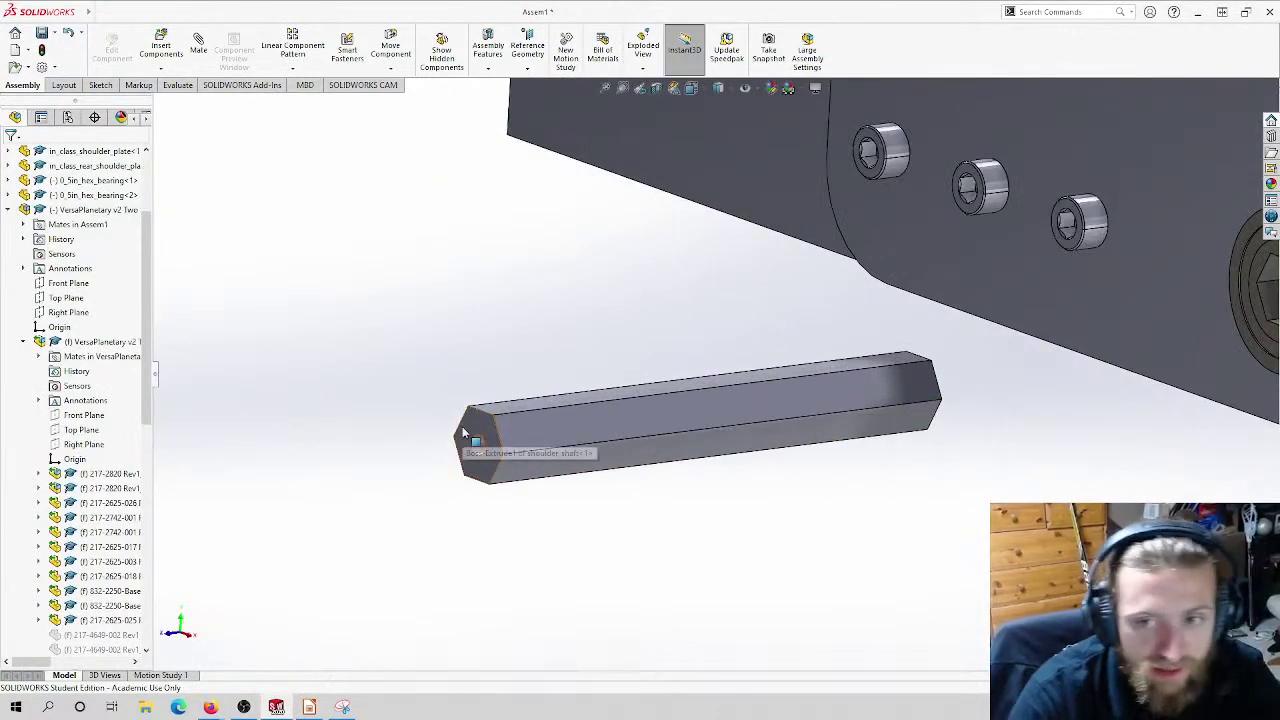
key(z)
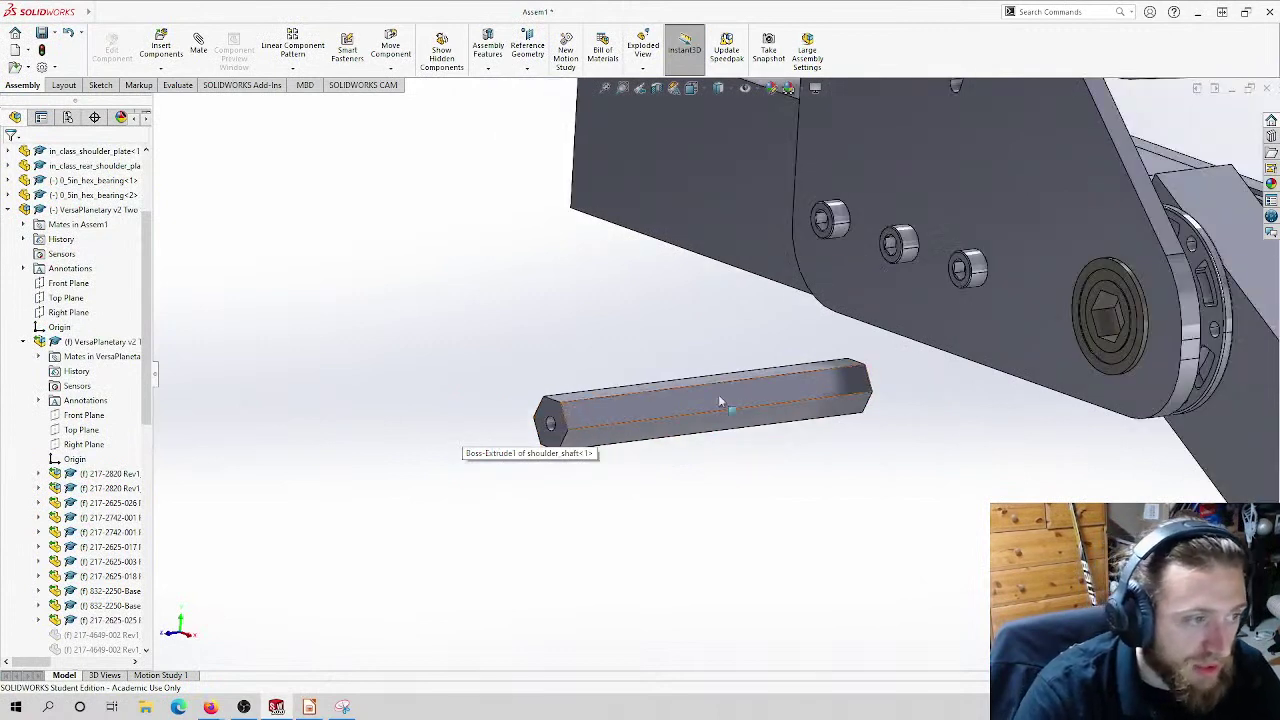
click(199, 45)
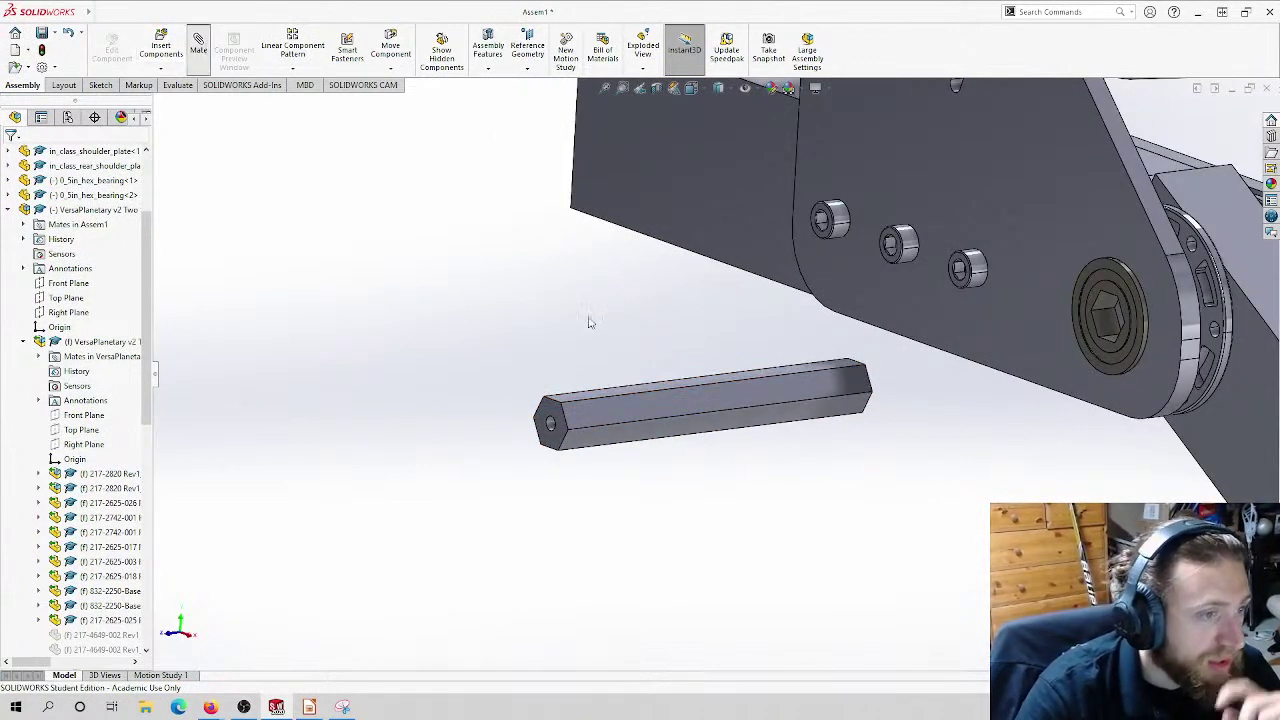
click(570, 396)
middle_drag(1082, 418, 1122, 288)
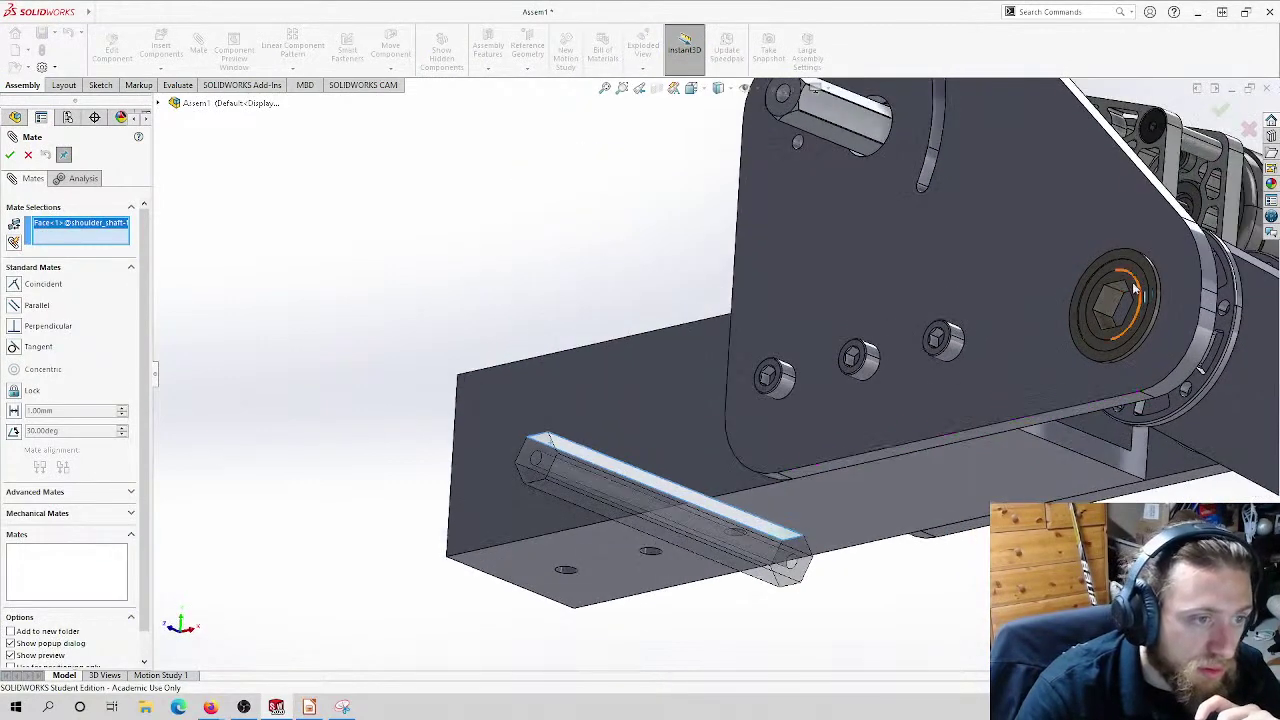
click(1122, 288)
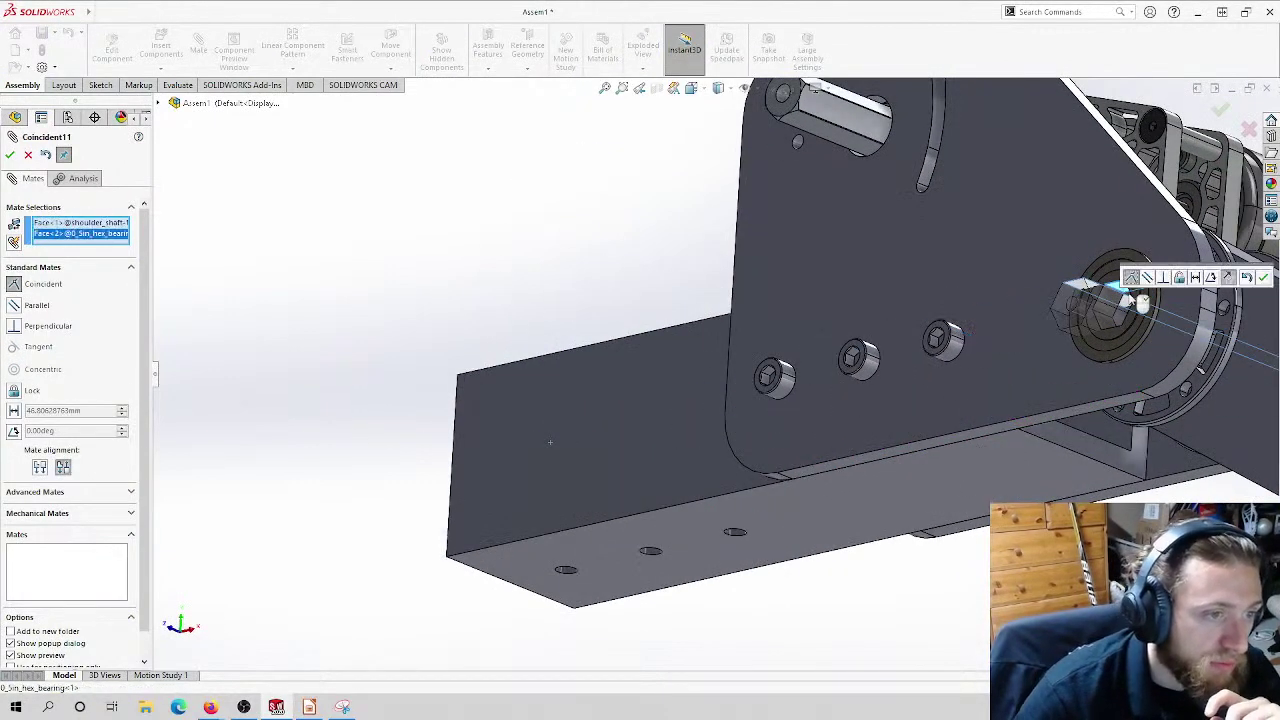
click(1137, 277)
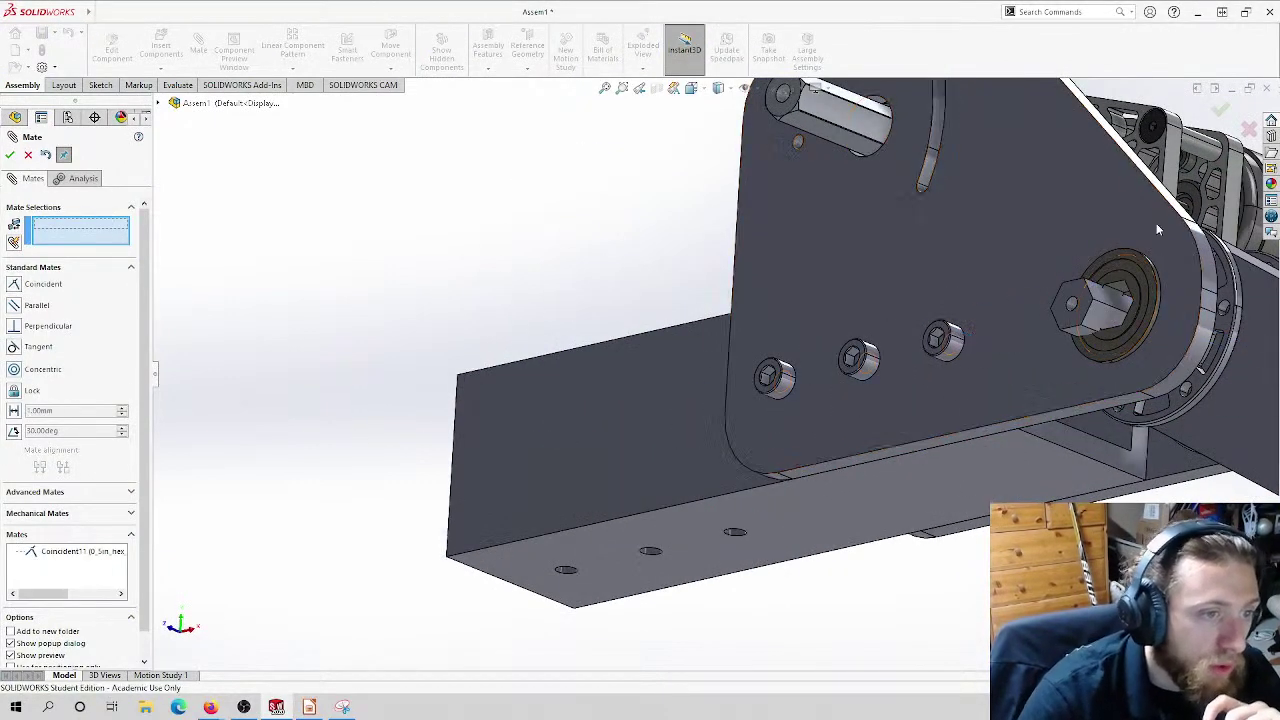
Step: Mate a second, adjacent flat of the shaft coincident with the matching hex flat of the front bearing
click(1105, 294)
mouse_move(1105, 294)
middle_down()
mouse_move(1196, 311)
mouse_move(1090, 300)
middle_up()
scroll(1060, 320, down, 3)
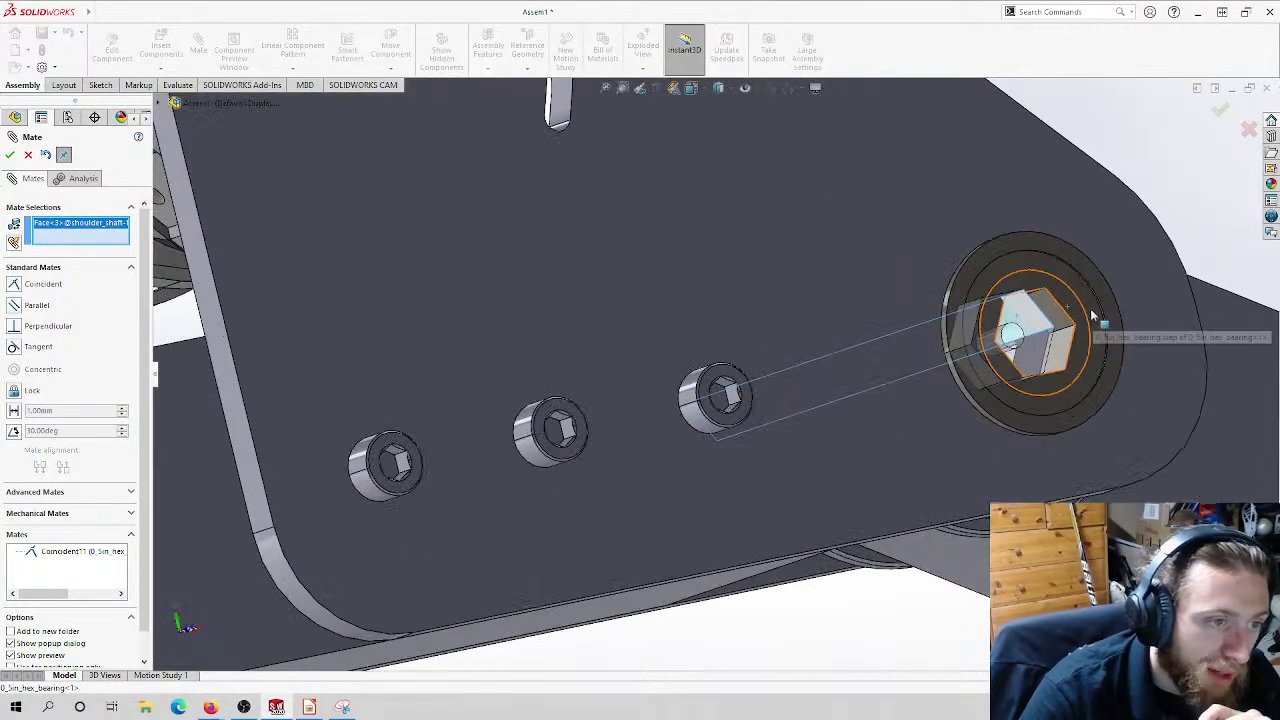
click(1063, 320)
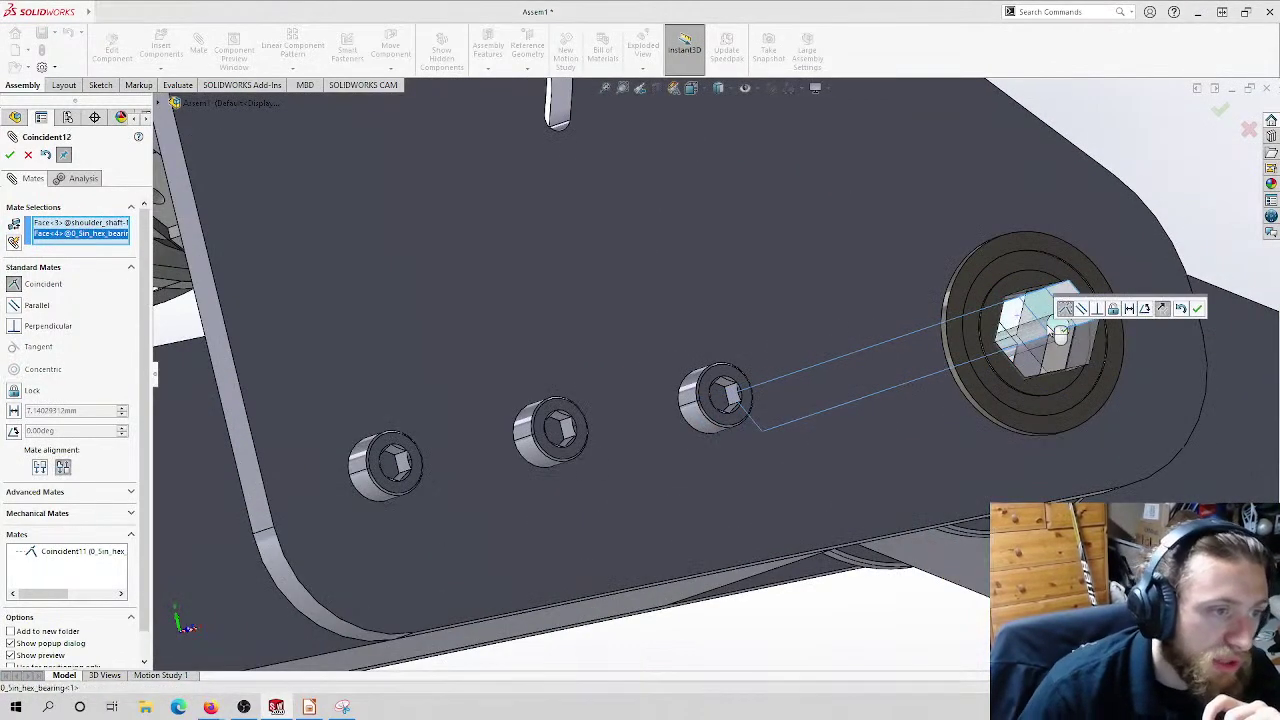
click(1128, 302)
scroll(1000, 264, up, 5)
scroll(1025, 385, down, 5)
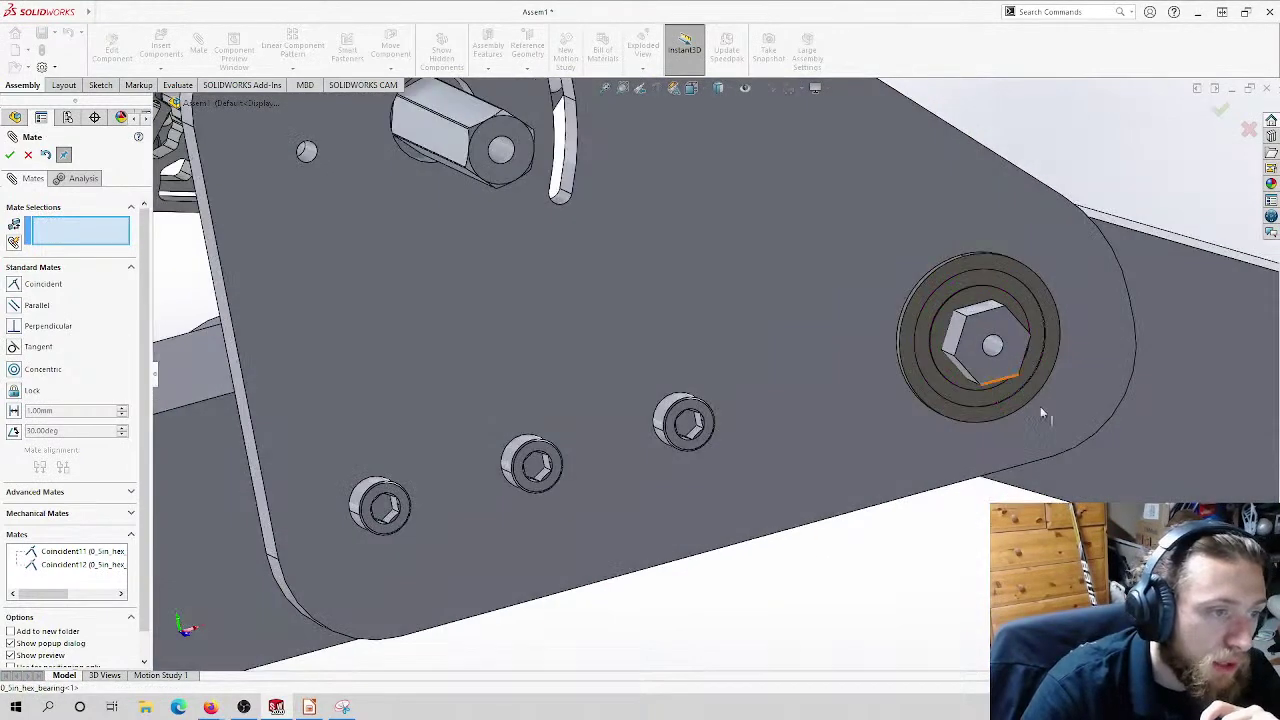
Step: Mate the shaft's rear end face coincident with the outer face of the rear plate's hex bearing
scroll(997, 324, up, 8)
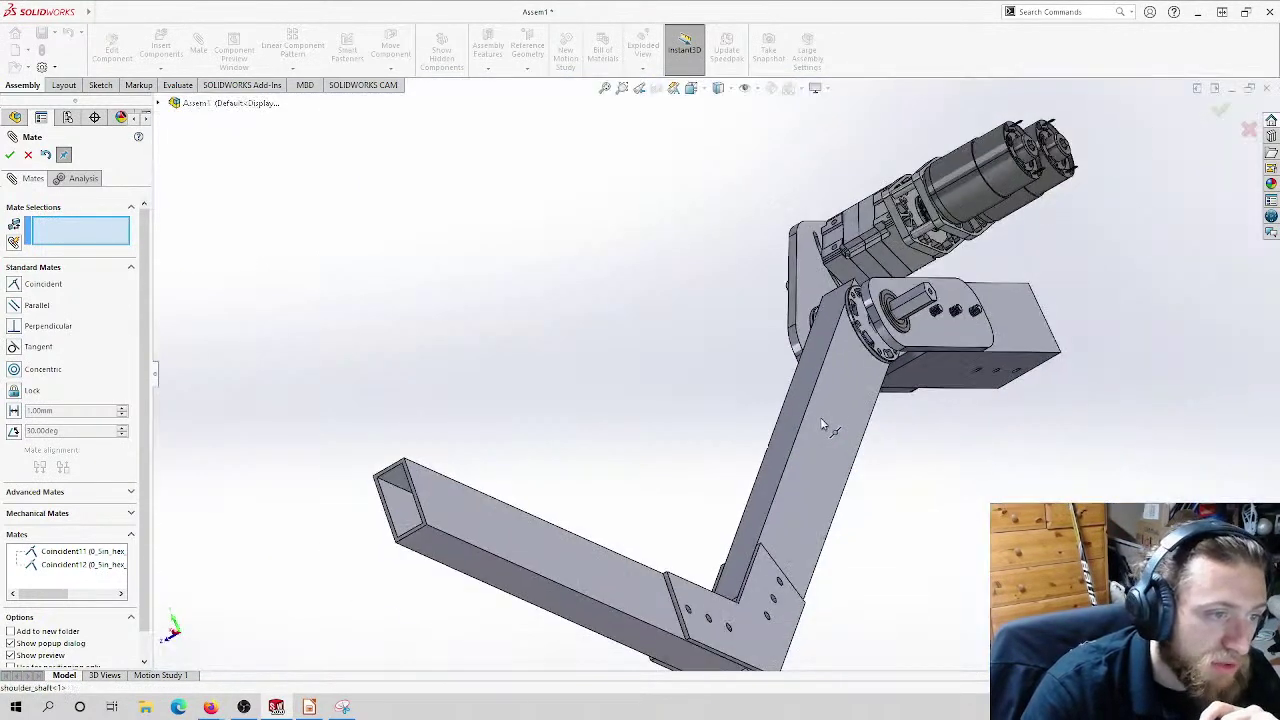
middle_drag(864, 458, 866, 251)
scroll(738, 354, down, 6)
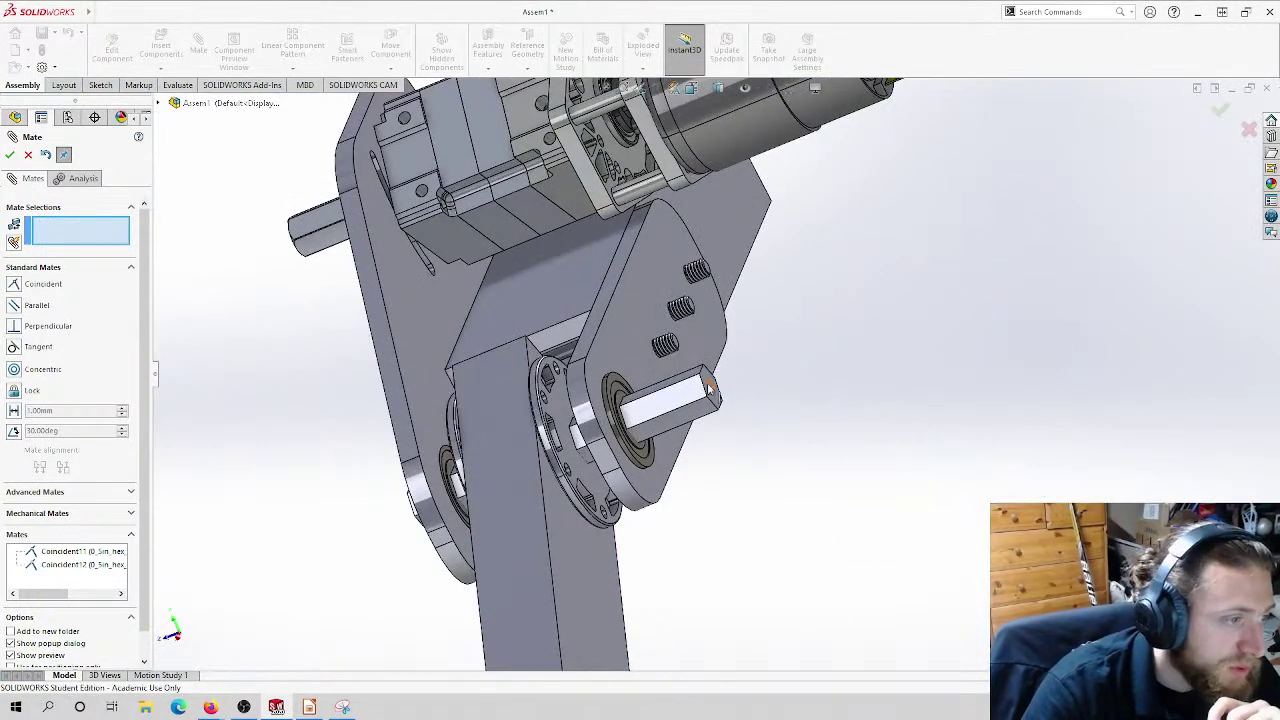
click(708, 385)
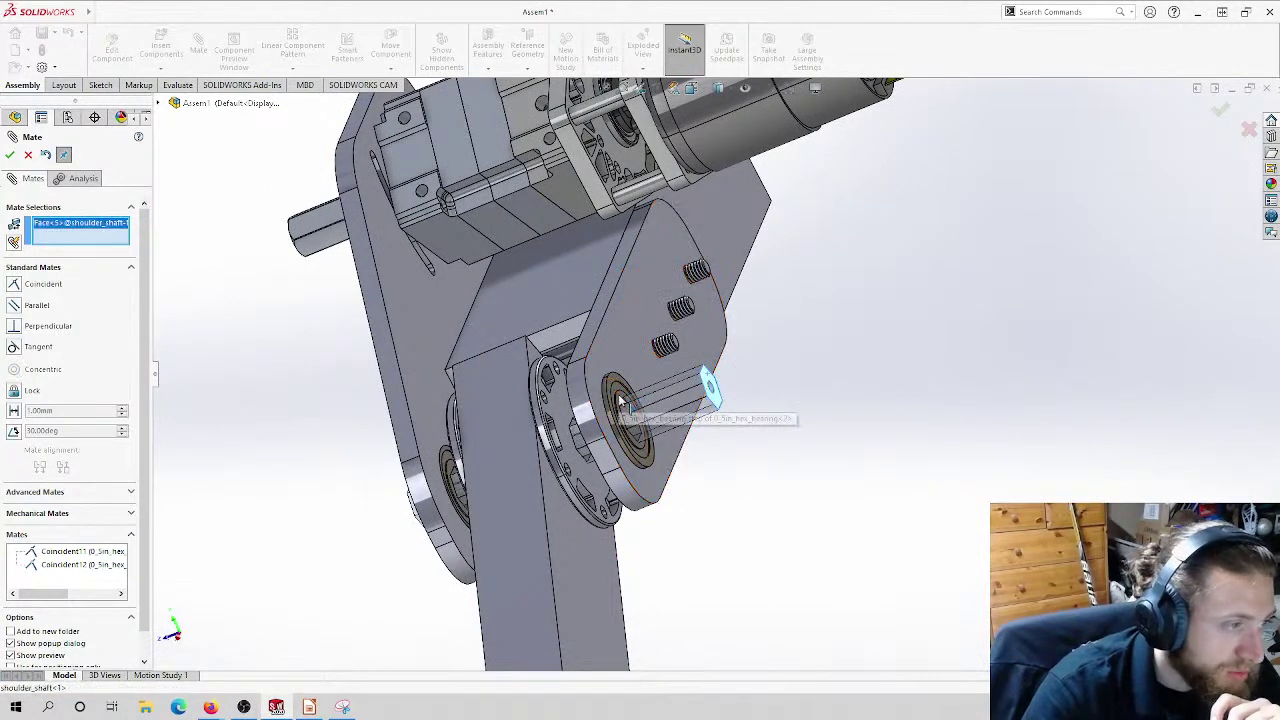
click(621, 401)
click(620, 414)
Step: Examine how the shaft's end sits in the rear bearing and how its other end extends from the front plate, and finish mating
scroll(625, 410, up, 5)
middle_drag(640, 410, 700, 400)
scroll(707, 405, down, 6)
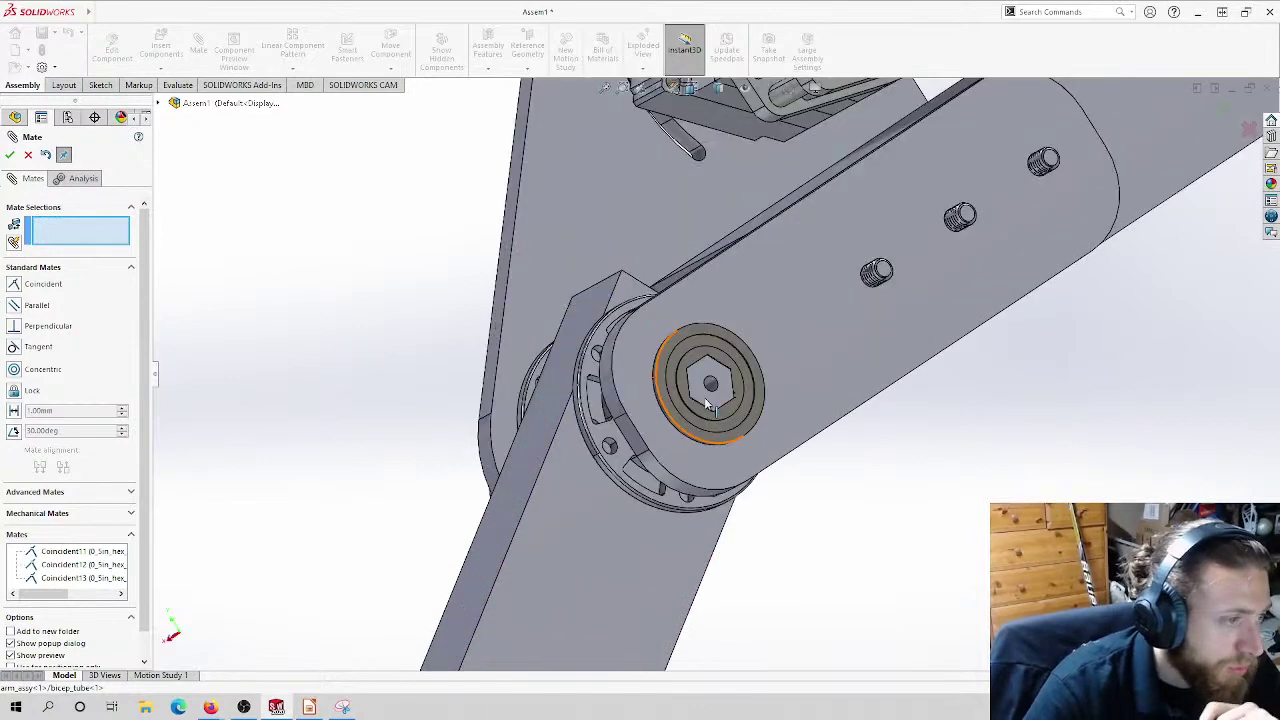
scroll(708, 405, down, 4)
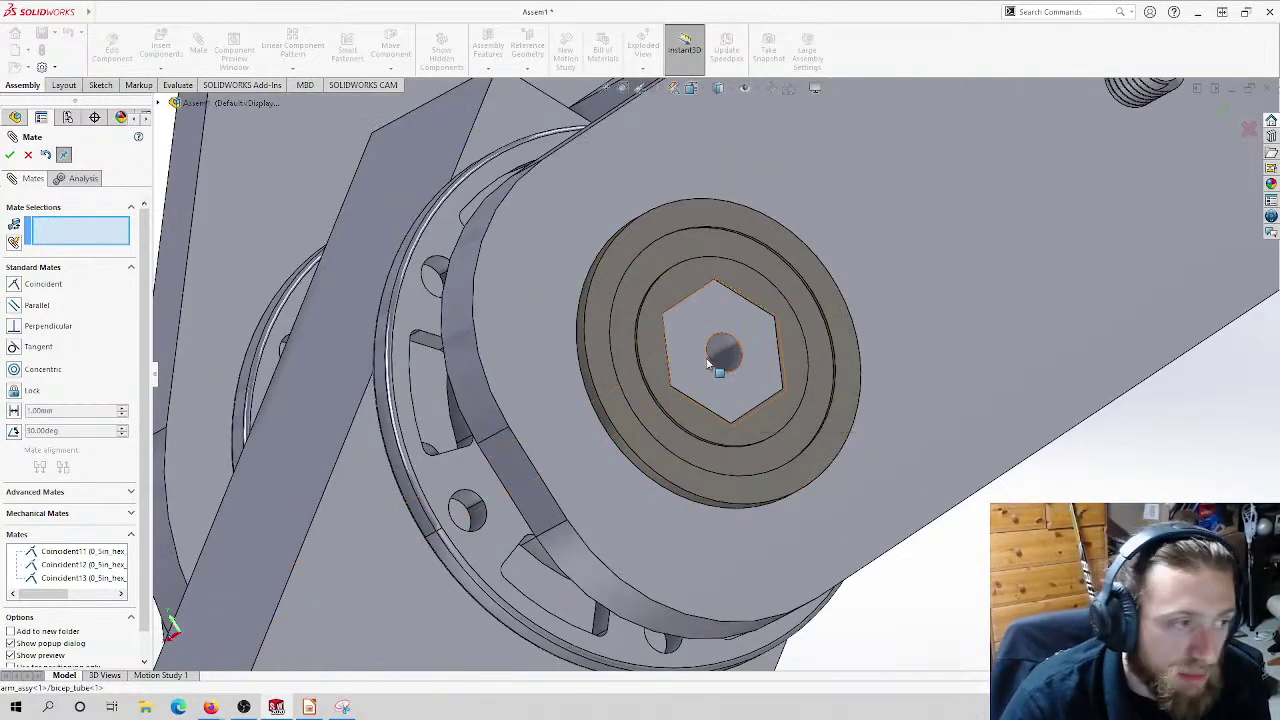
scroll(698, 362, up, 3)
middle_drag(749, 357, 739, 358)
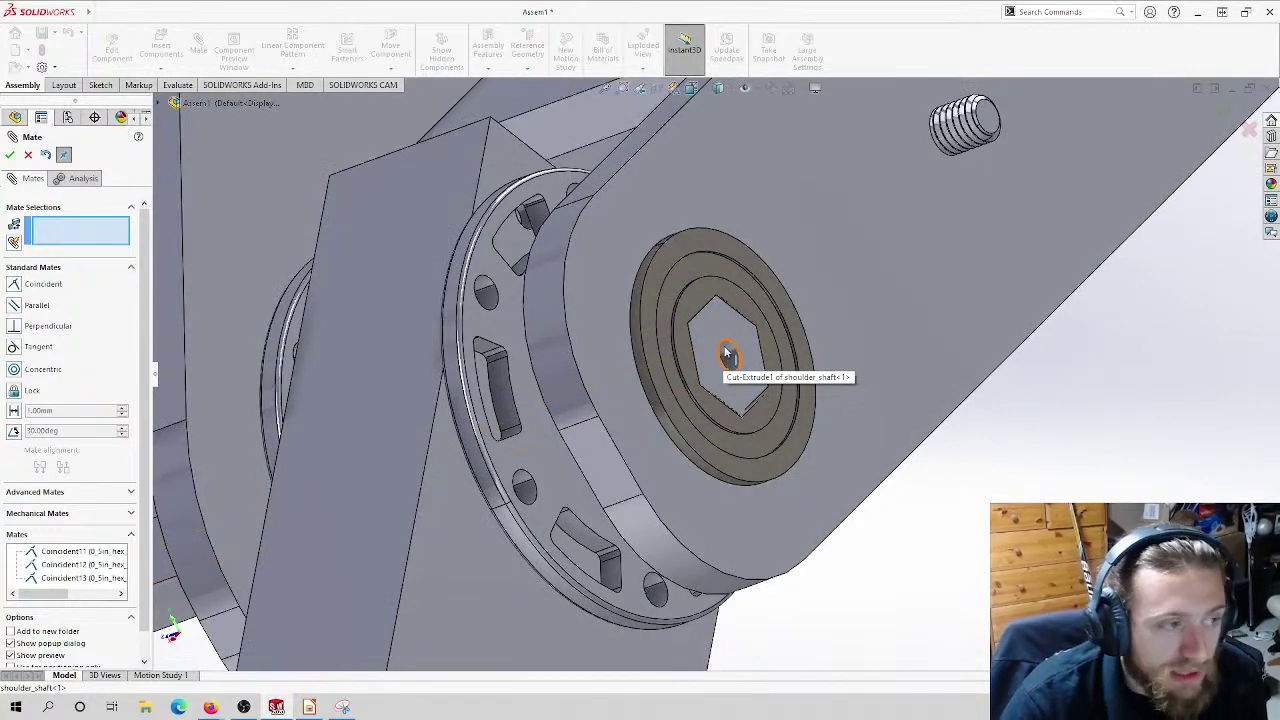
scroll(724, 355, up, 3)
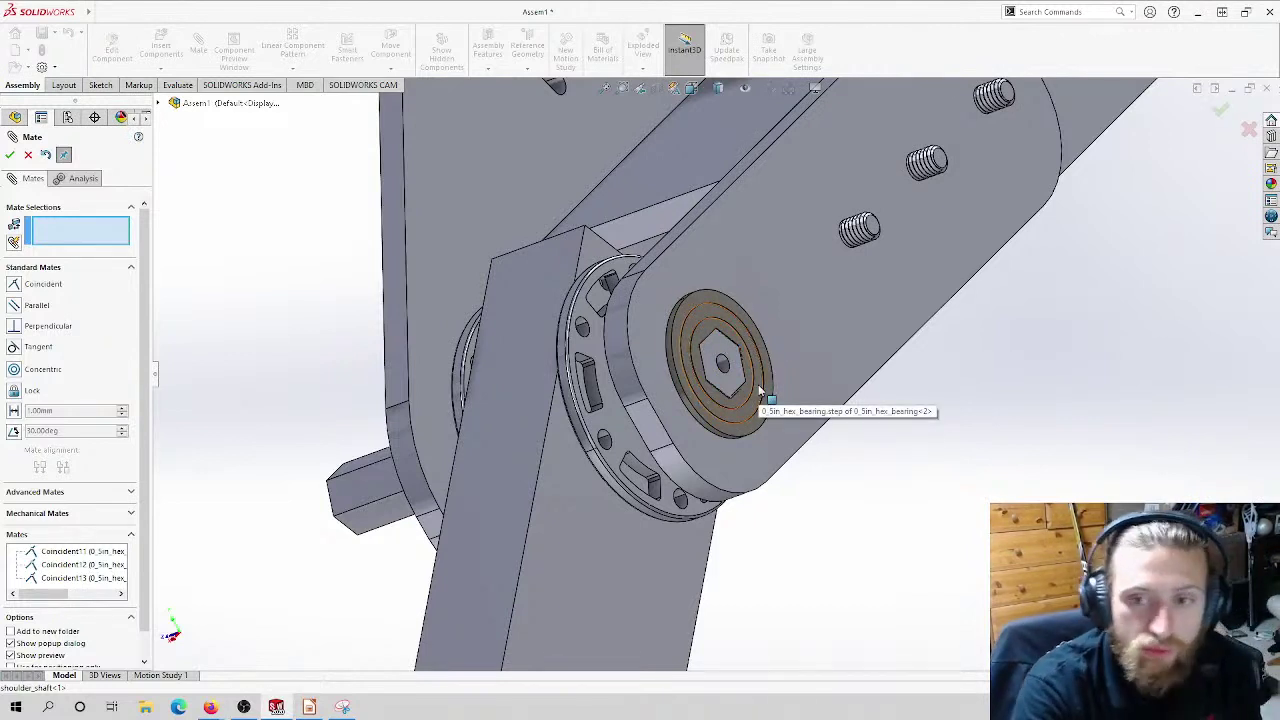
middle_drag(758, 384, 627, 421)
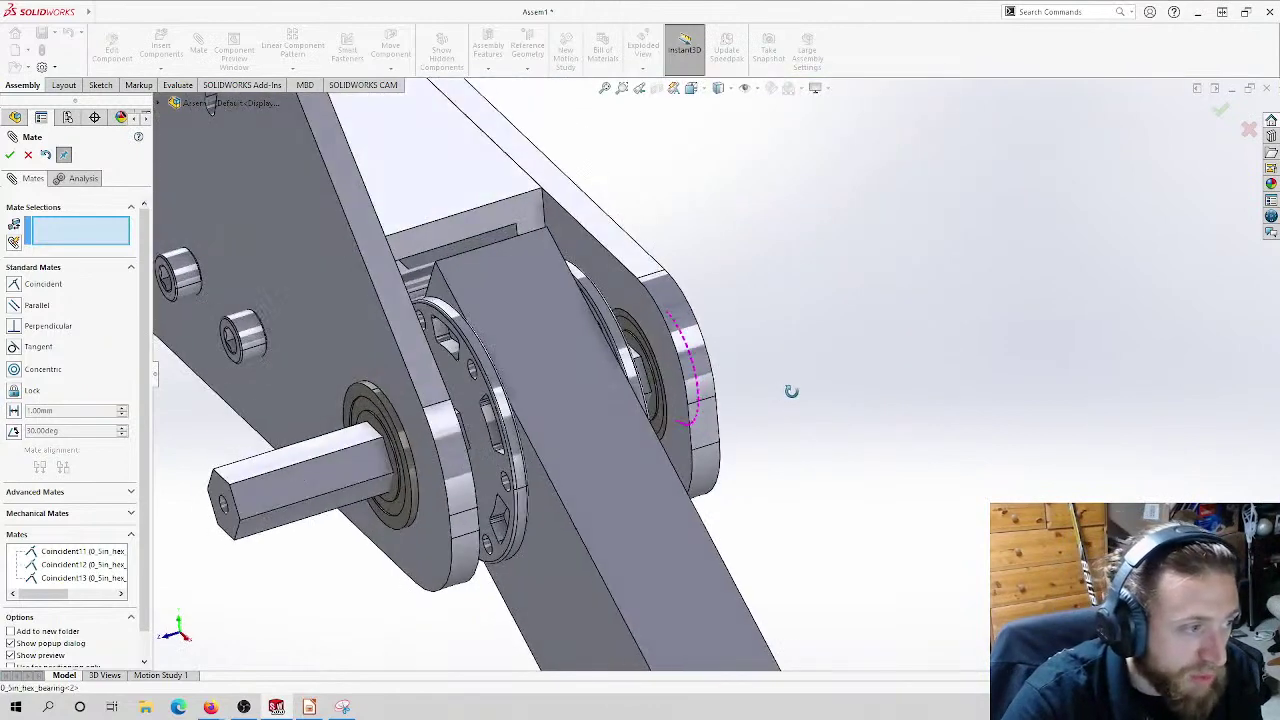
scroll(627, 421, up, 3)
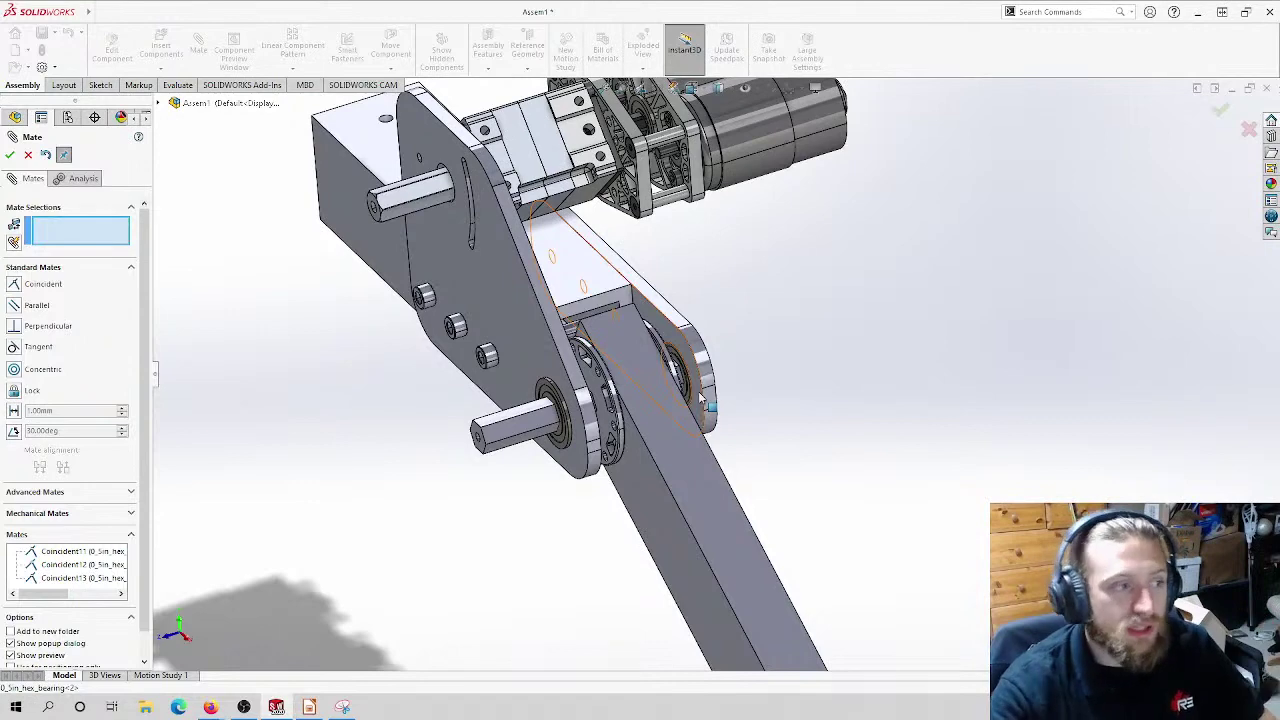
click(28, 155)
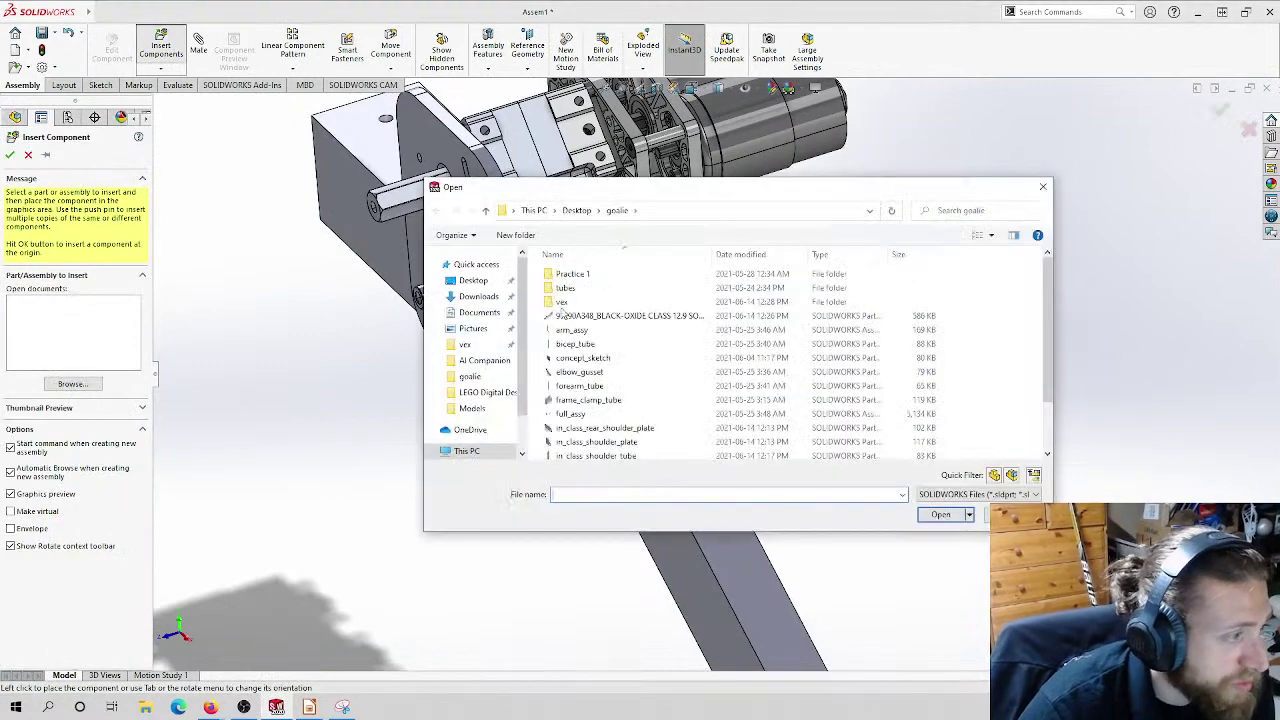
Step: Insert two copies of the 24T x 9mm Wide Double Flange pulley from the vex folder beside the front shoulder plate
click(1043, 186)
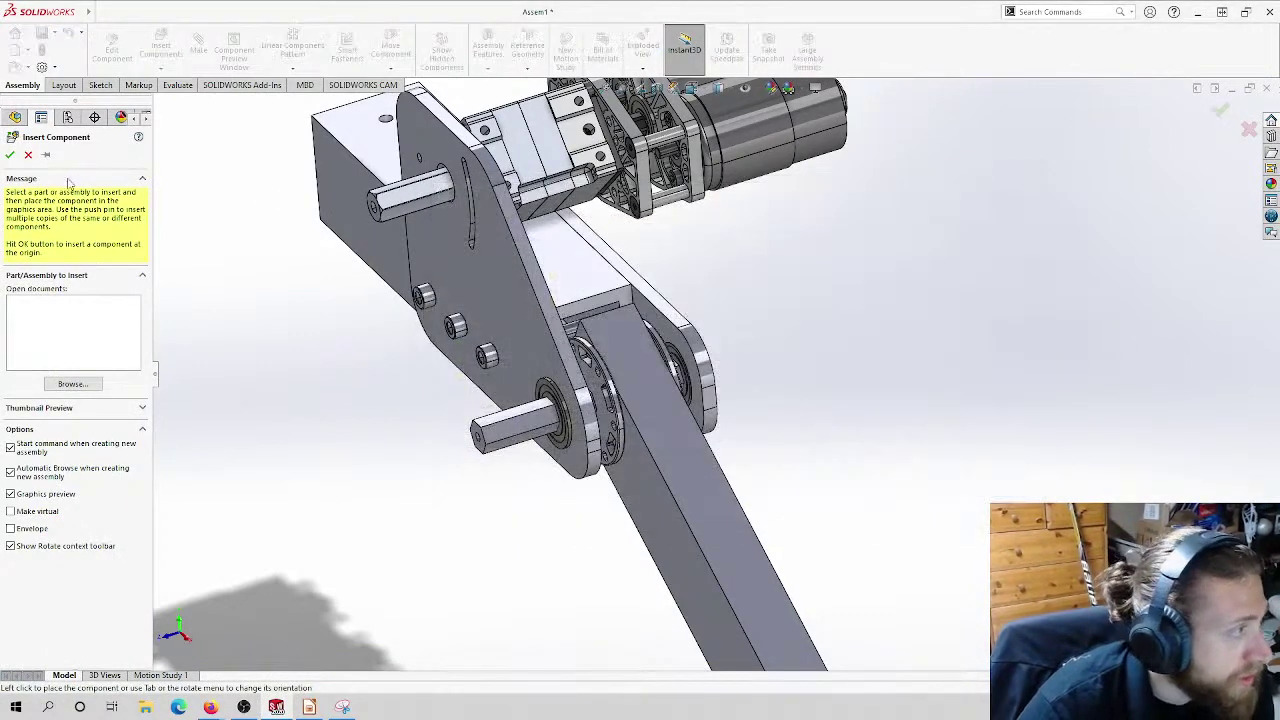
click(28, 155)
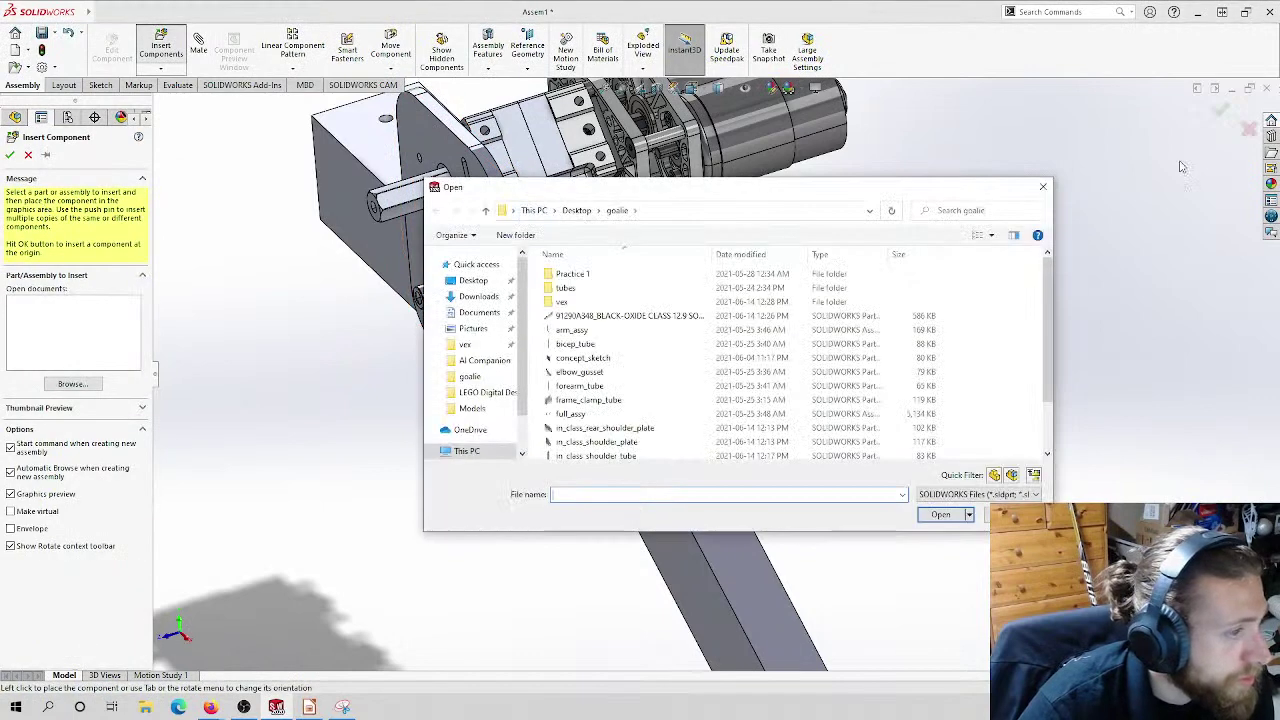
click(1043, 186)
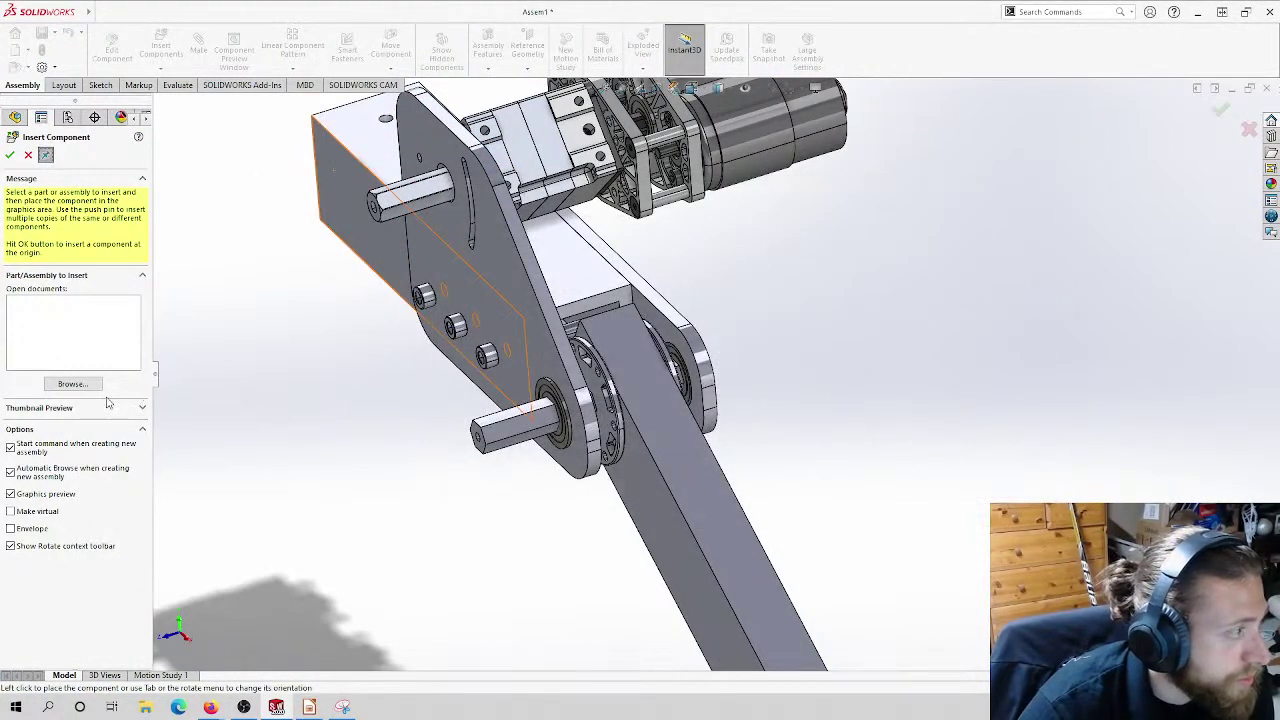
click(565, 301)
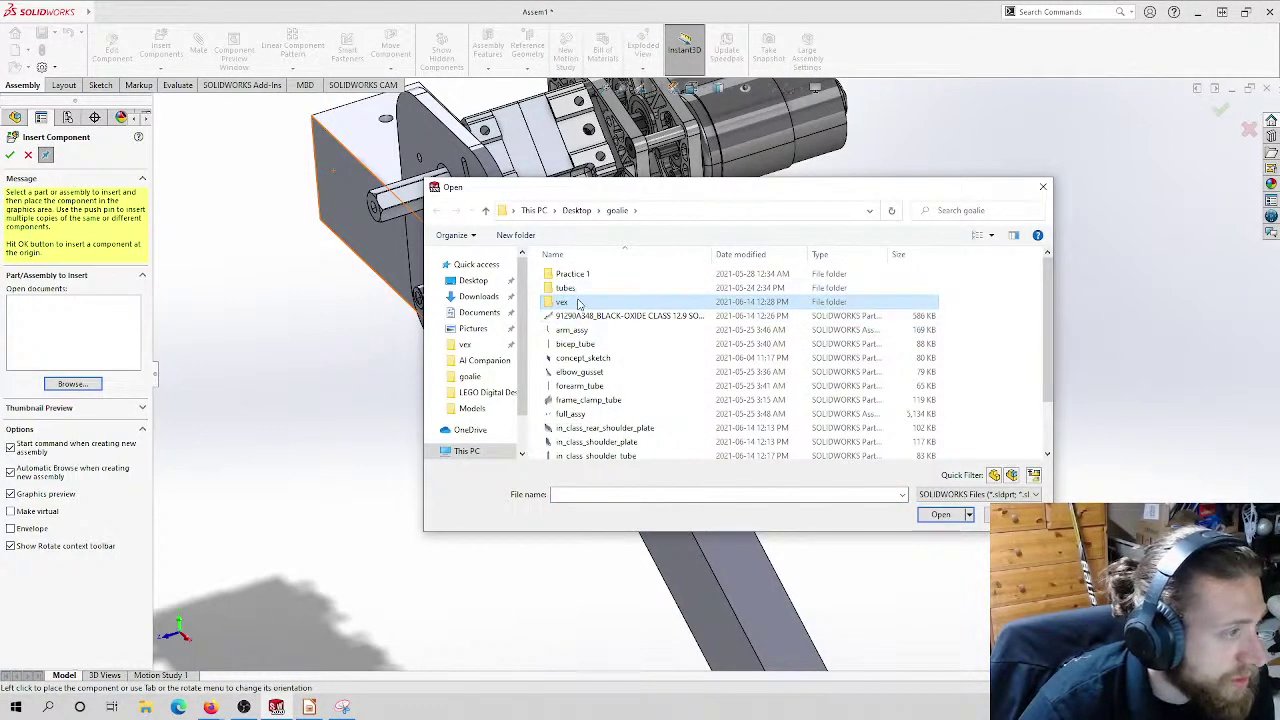
double_click(570, 301)
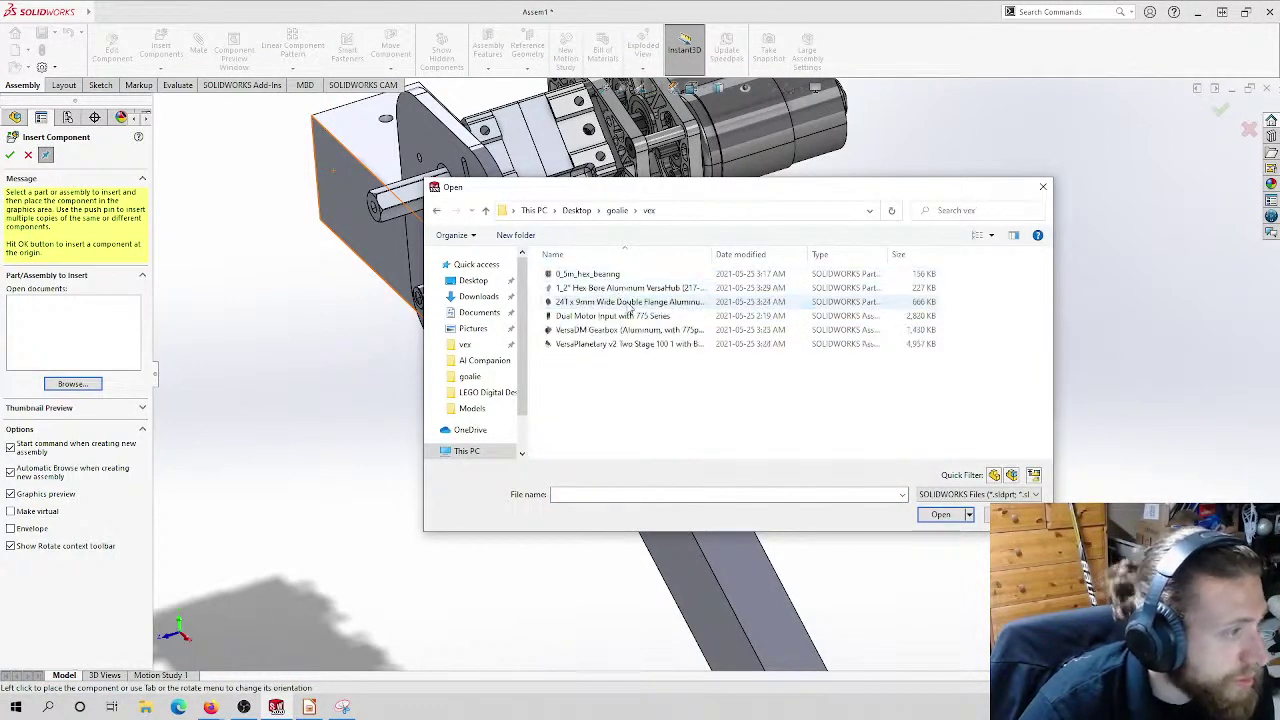
click(620, 301)
click(940, 515)
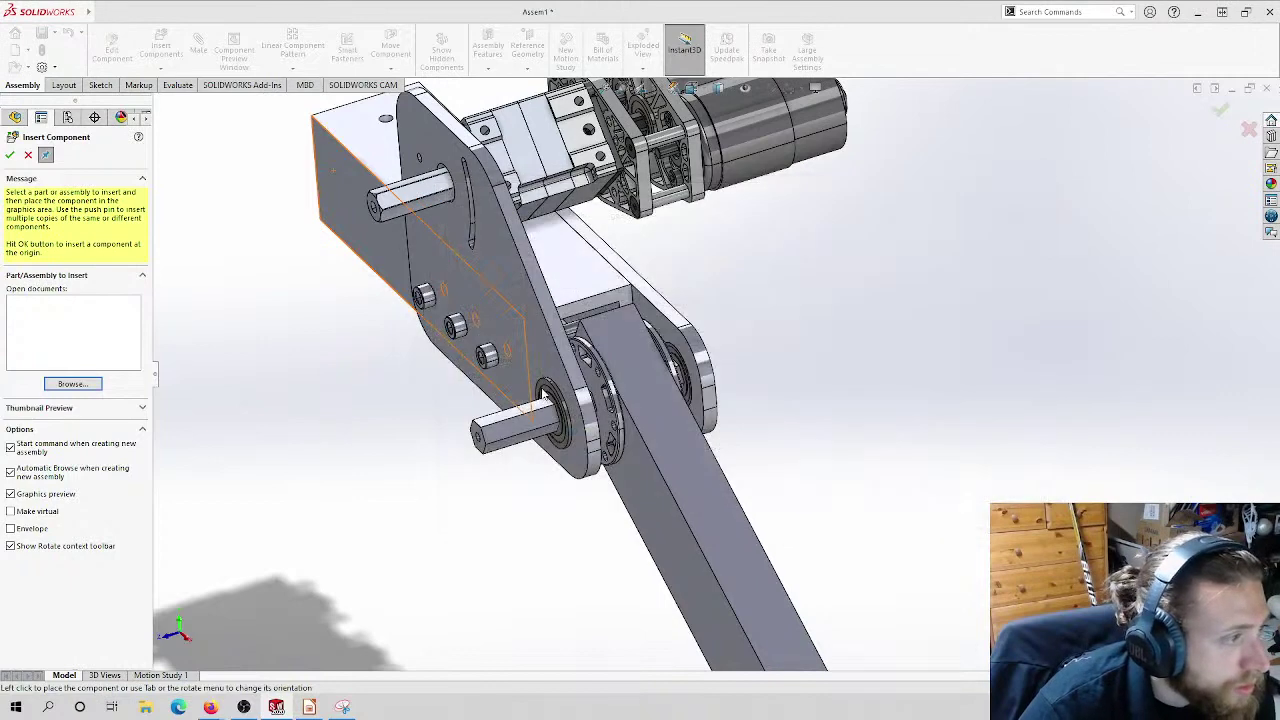
click(350, 478)
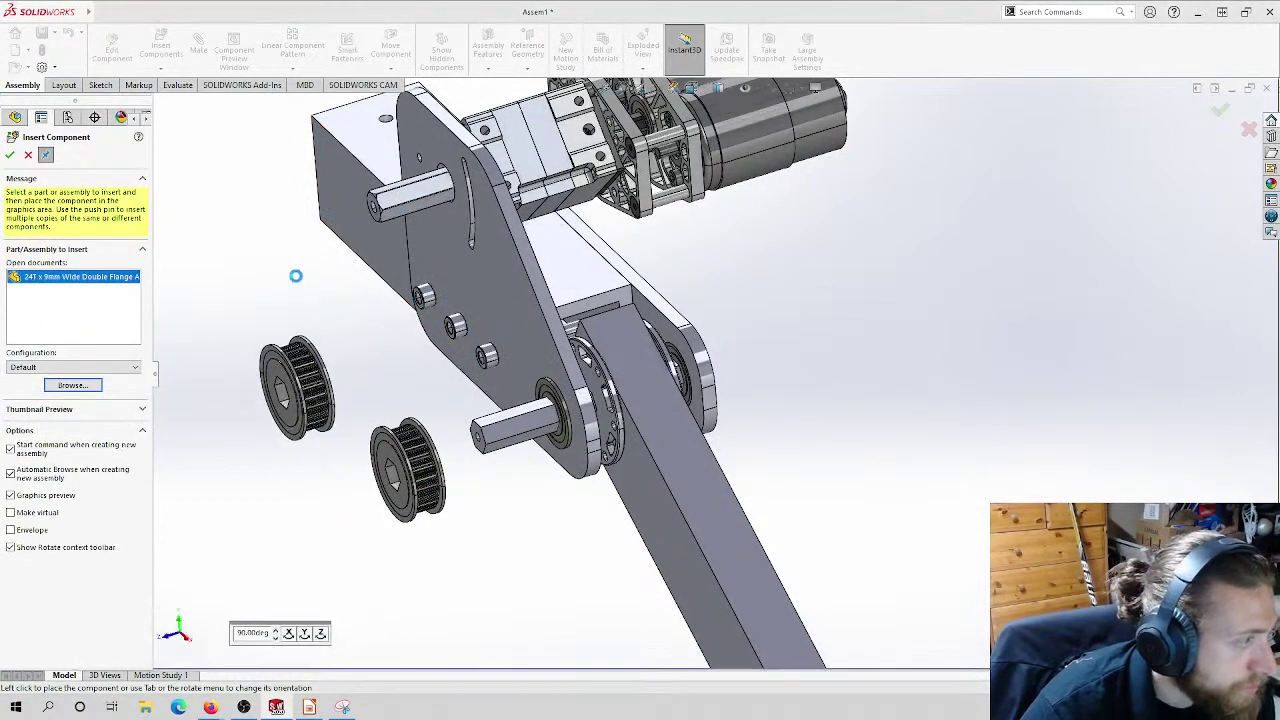
click(10, 155)
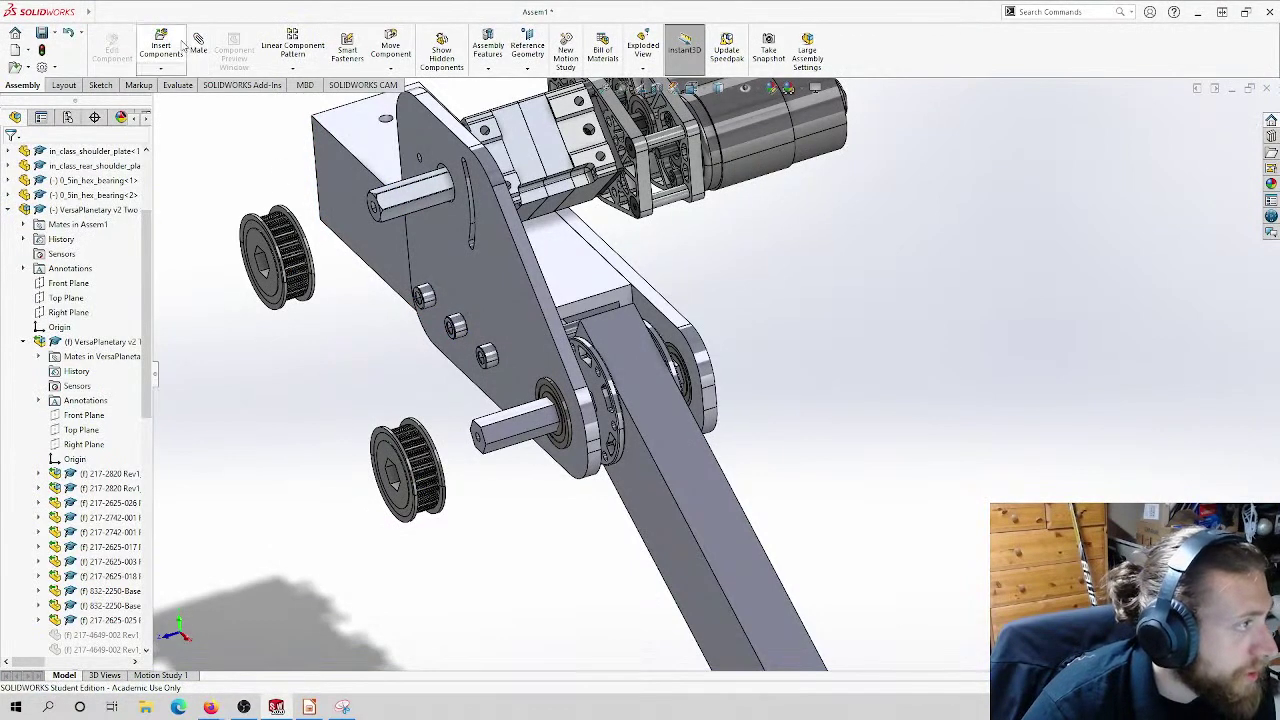
Step: Mate a flat of one pulley's hex bore coincident with a flat of the shoulder shaft
click(199, 45)
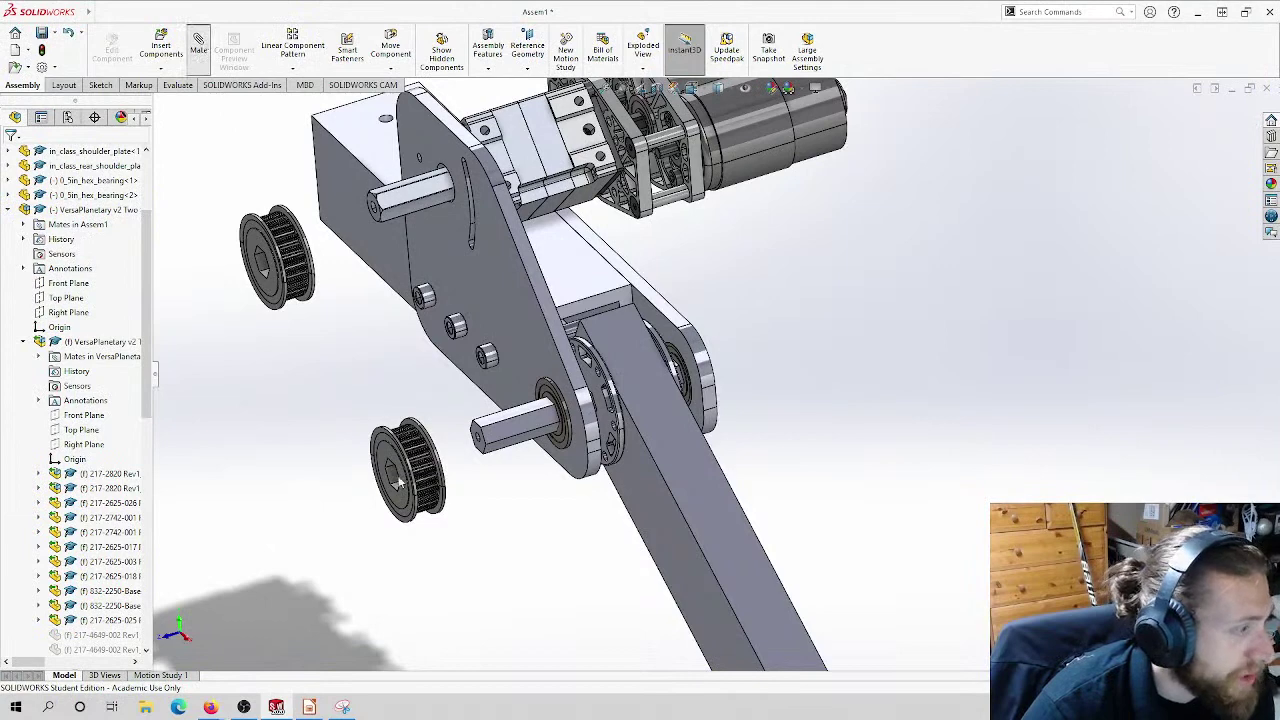
scroll(398, 483, down, 6)
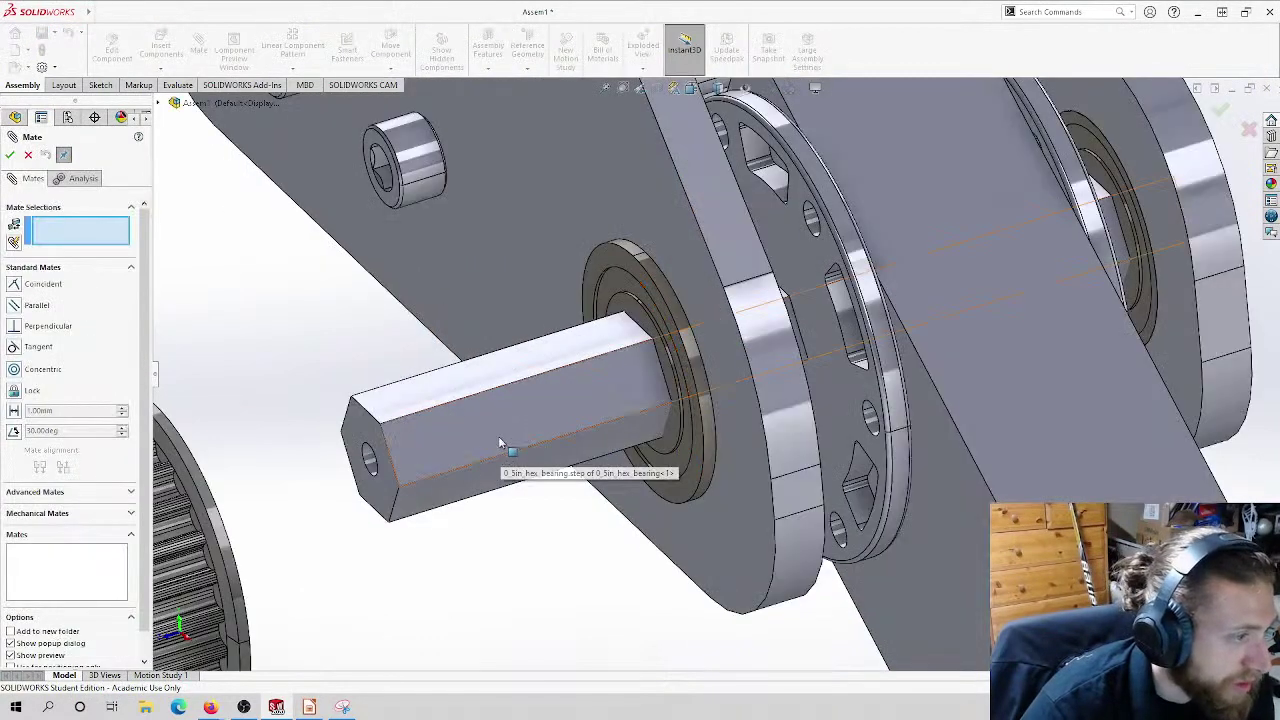
scroll(496, 437, up, 5)
middle_drag(512, 440, 520, 470)
scroll(530, 491, down, 4)
click(560, 463)
scroll(840, 520, up, 3)
middle_drag(840, 520, 745, 505)
click(680, 210)
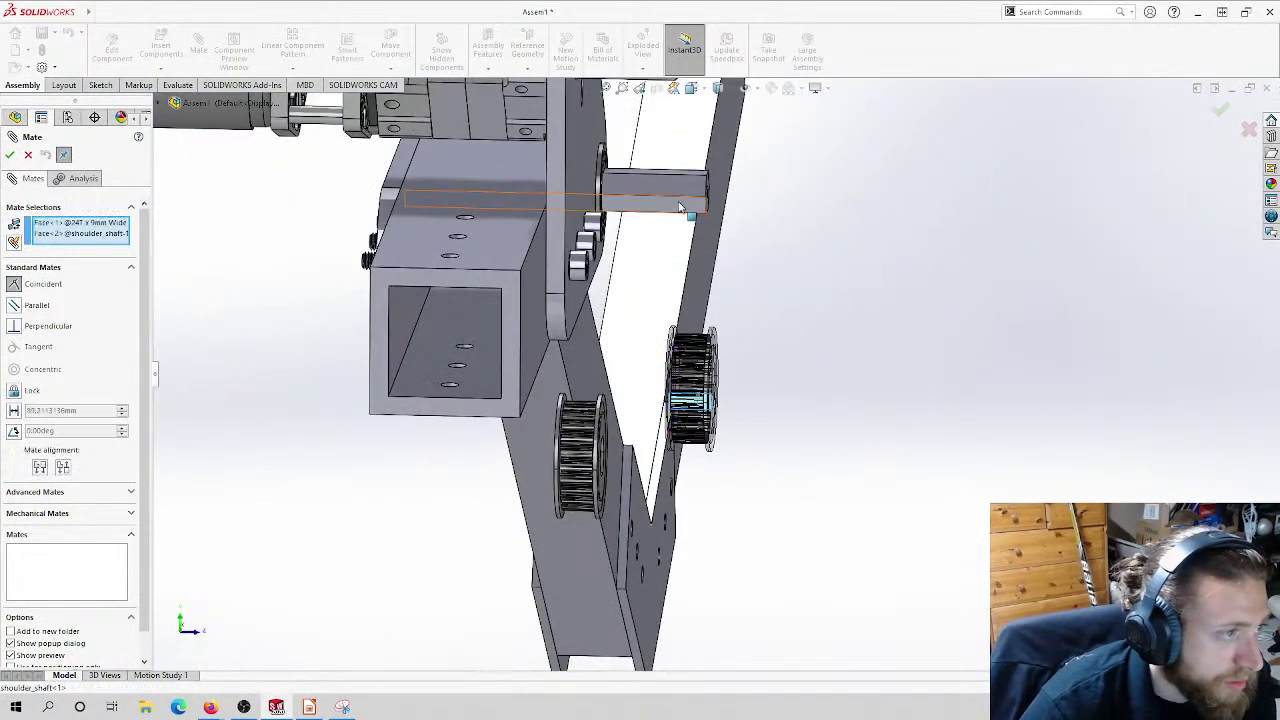
click(812, 189)
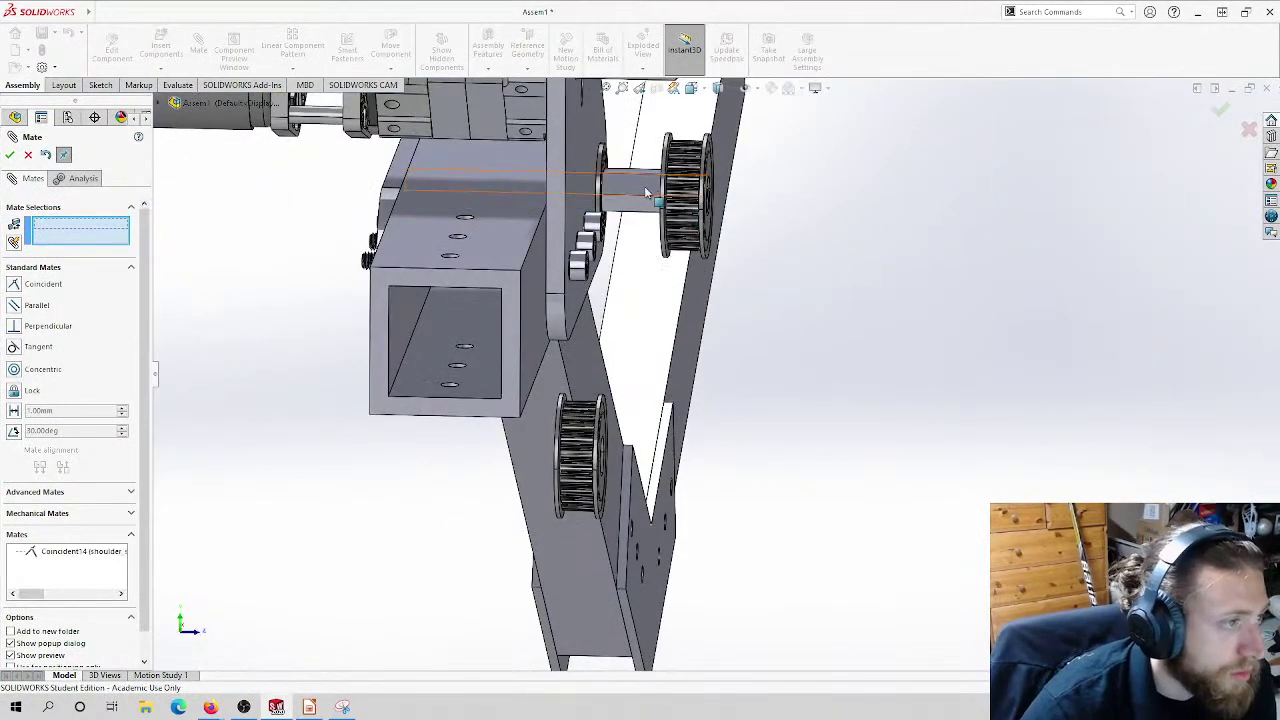
Step: Mate a second flat of the shoulder shaft coincident with the matching flat of the same pulley's hex bore
click(664, 186)
middle_drag(668, 188, 484, 170)
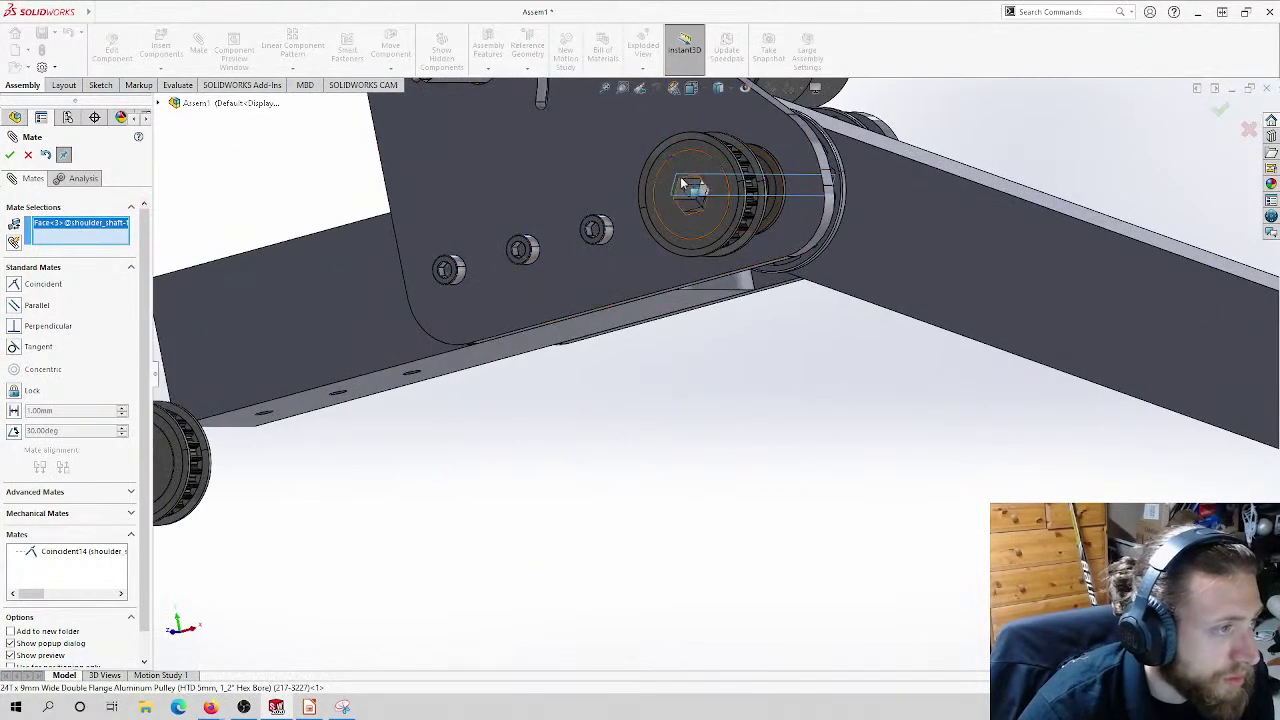
click(686, 189)
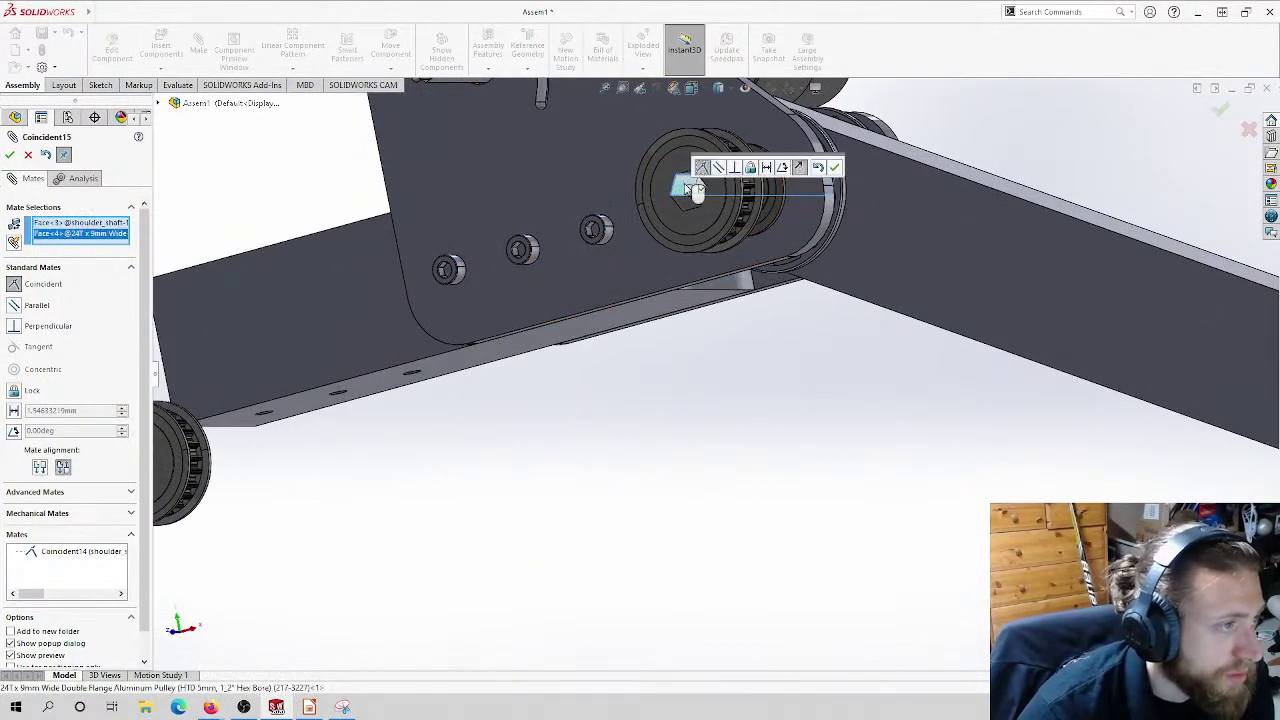
Step: Mate a hex bore flat of the remaining pulley coincident with a flat of the VersaPlanetary gearbox output shaft
middle_drag(546, 274, 486, 449)
scroll(486, 449, down, 5)
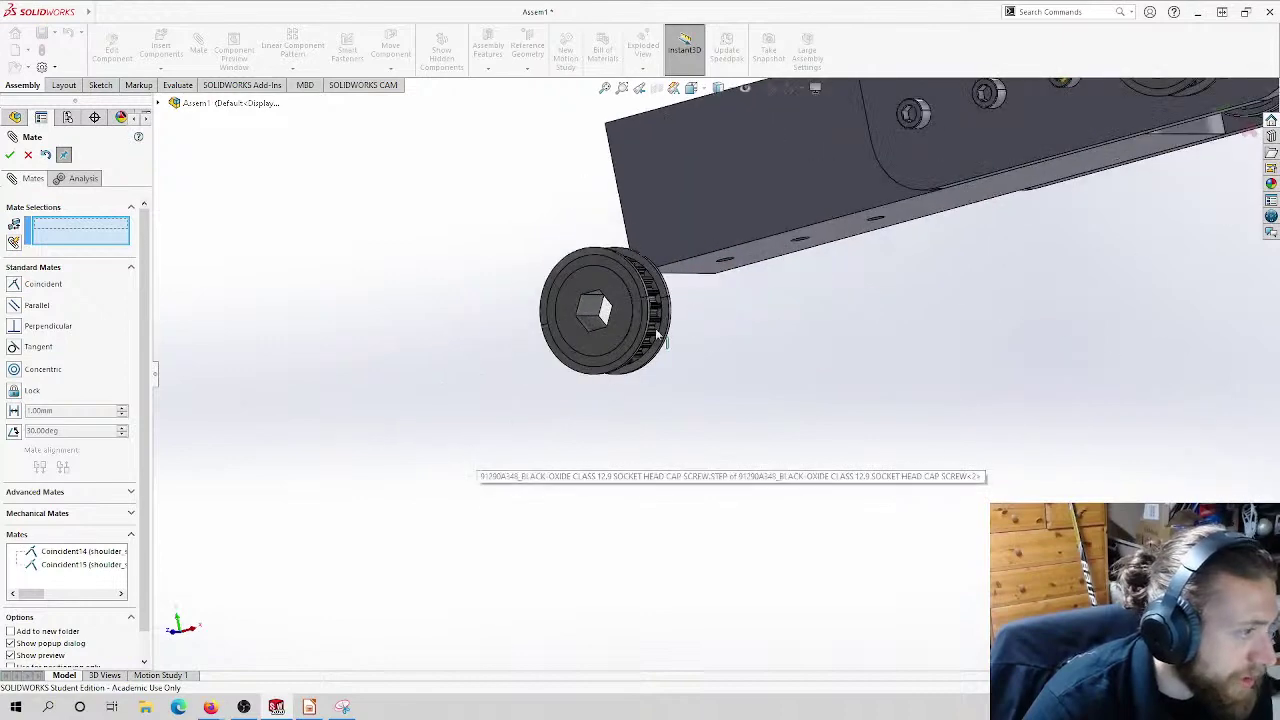
click(623, 334)
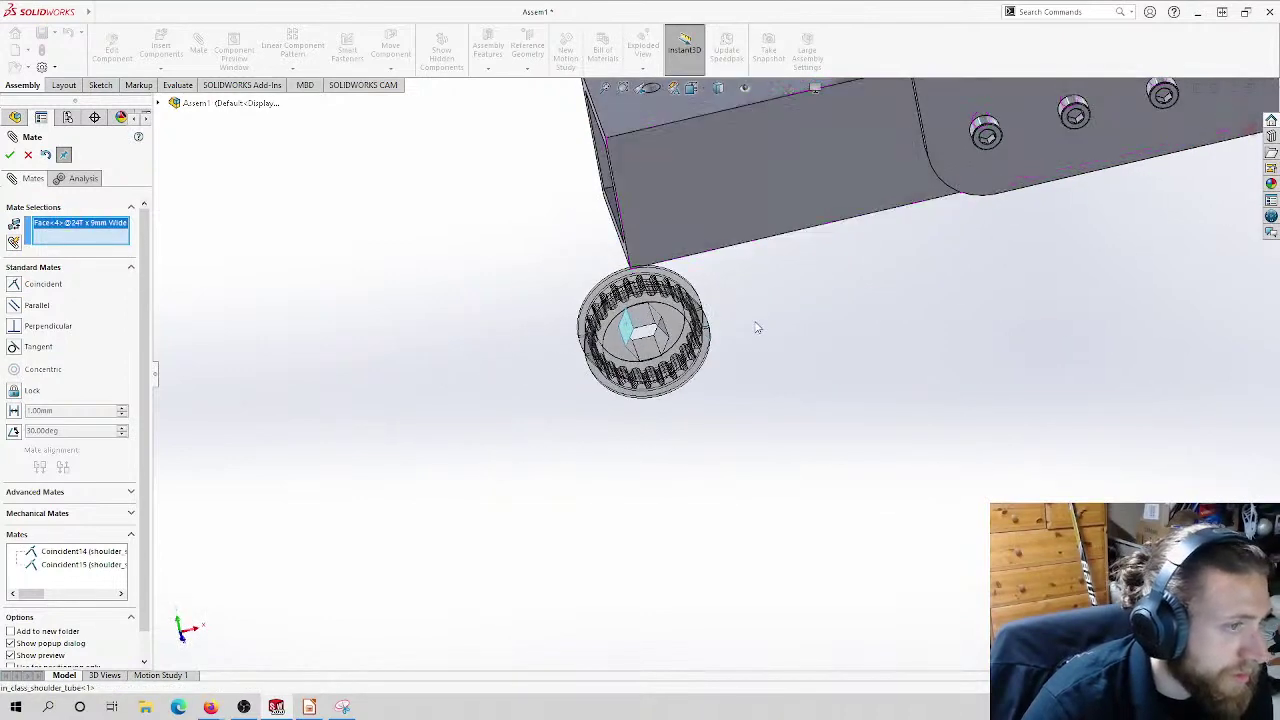
middle_drag(757, 329, 871, 210)
scroll(871, 210, down, 3)
click(848, 195)
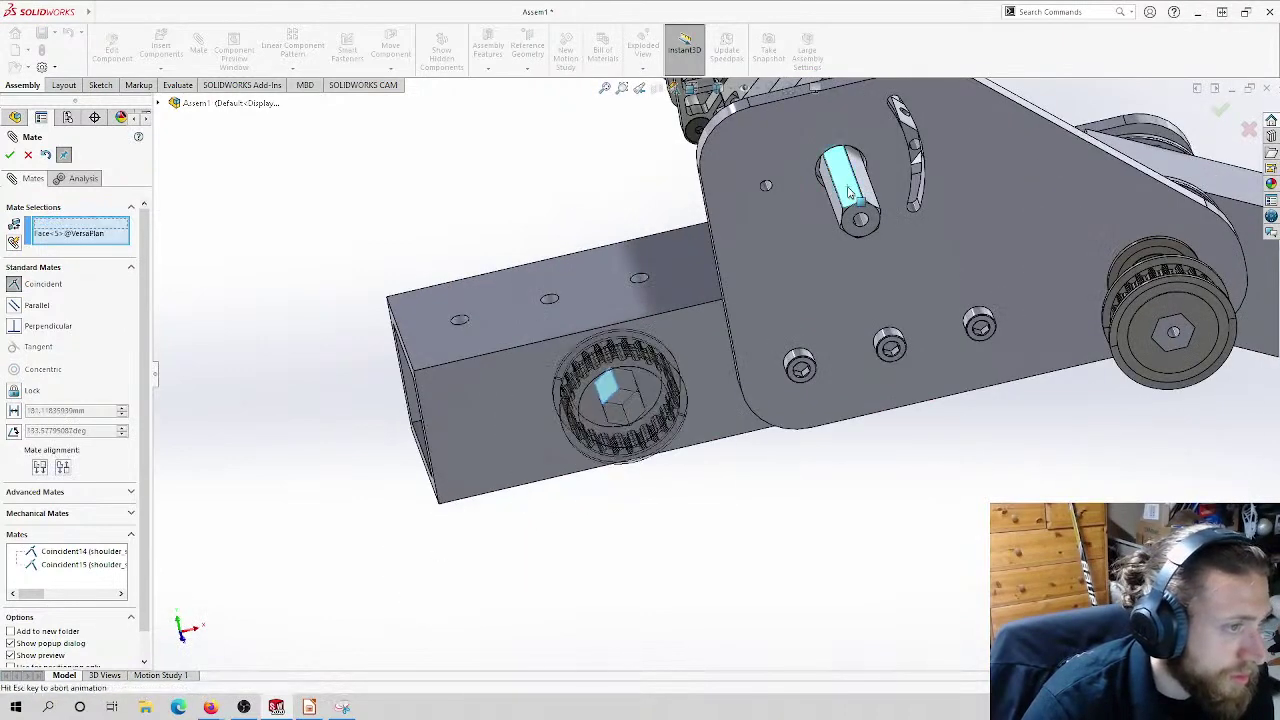
click(998, 172)
Step: Mate a second bore flat of the gearbox pulley coincident with the adjacent flat of the gearbox output shaft
middle_drag(740, 250, 880, 230)
click(780, 245)
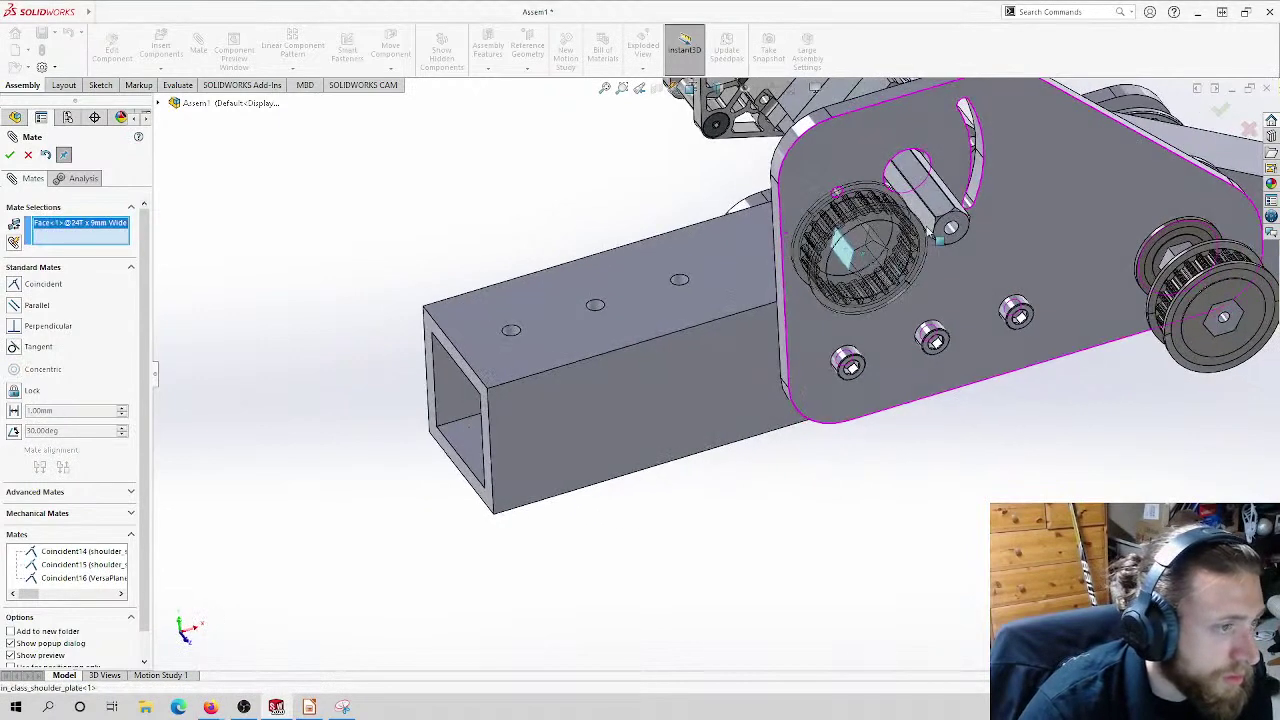
click(938, 228)
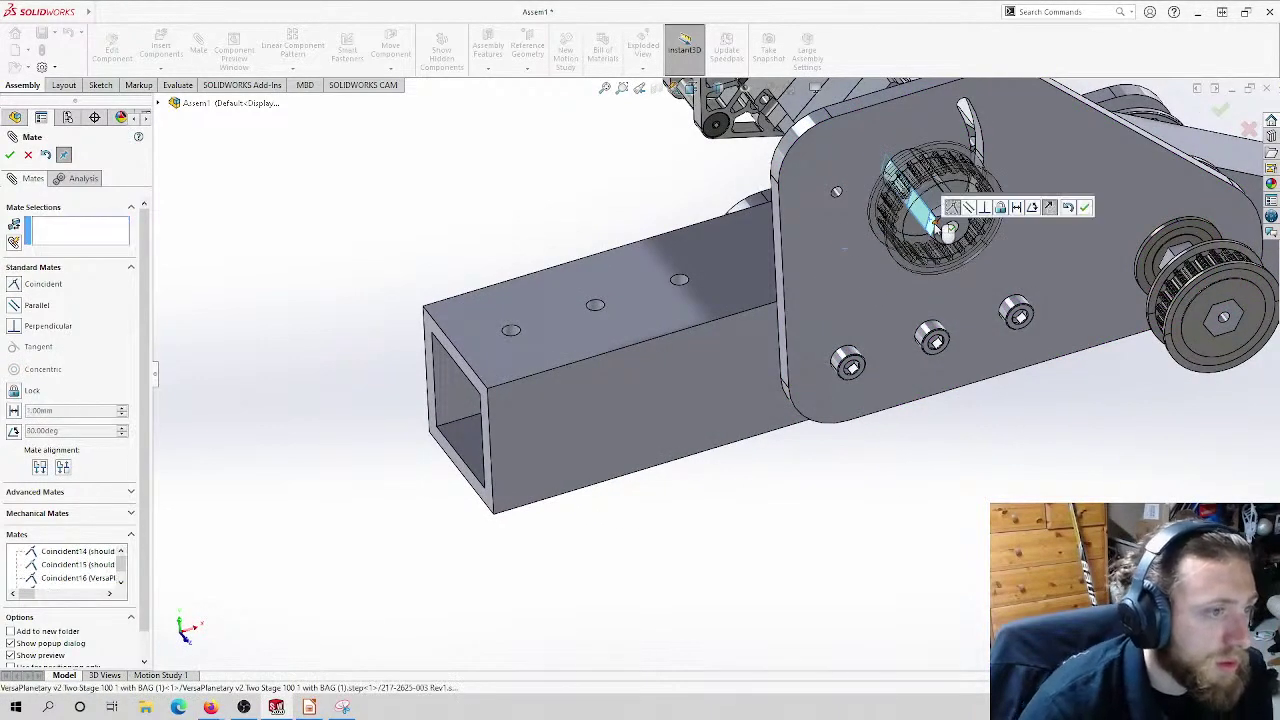
key(Return)
Step: Mate the outer faces of the gearbox pulley and the shoulder shaft pulley coincident so the two pulleys line up
click(930, 226)
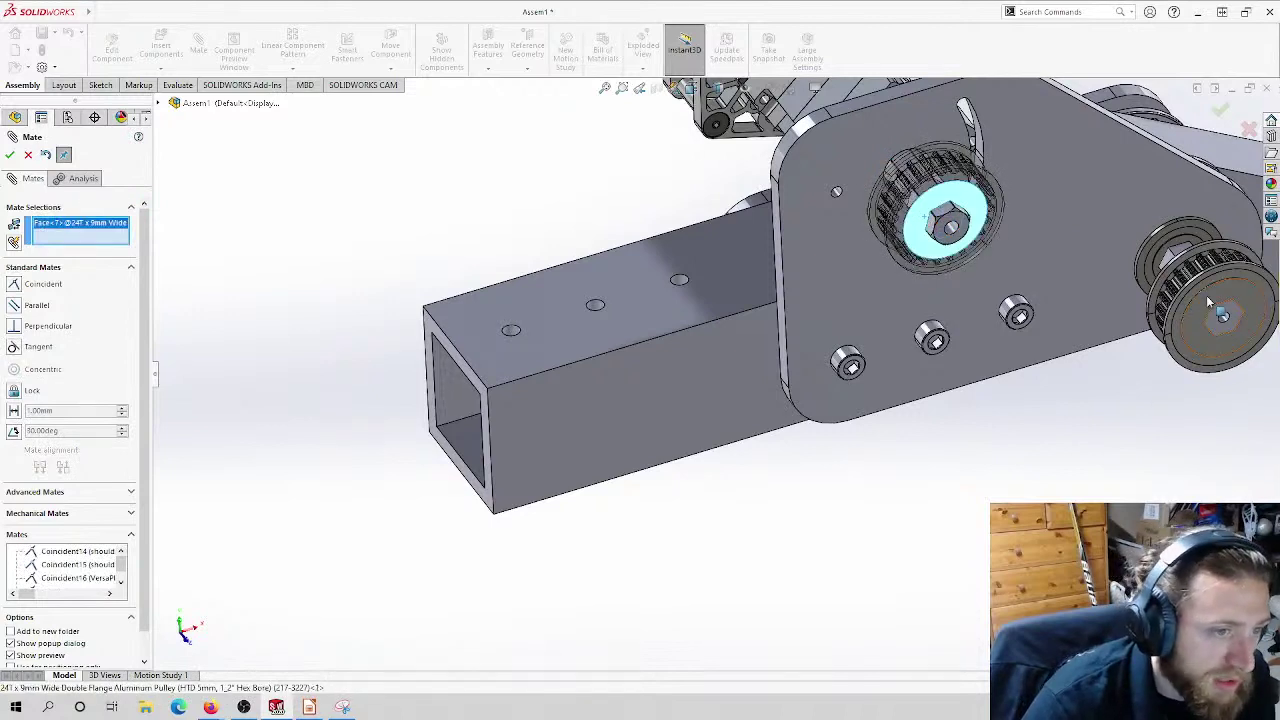
click(1206, 295)
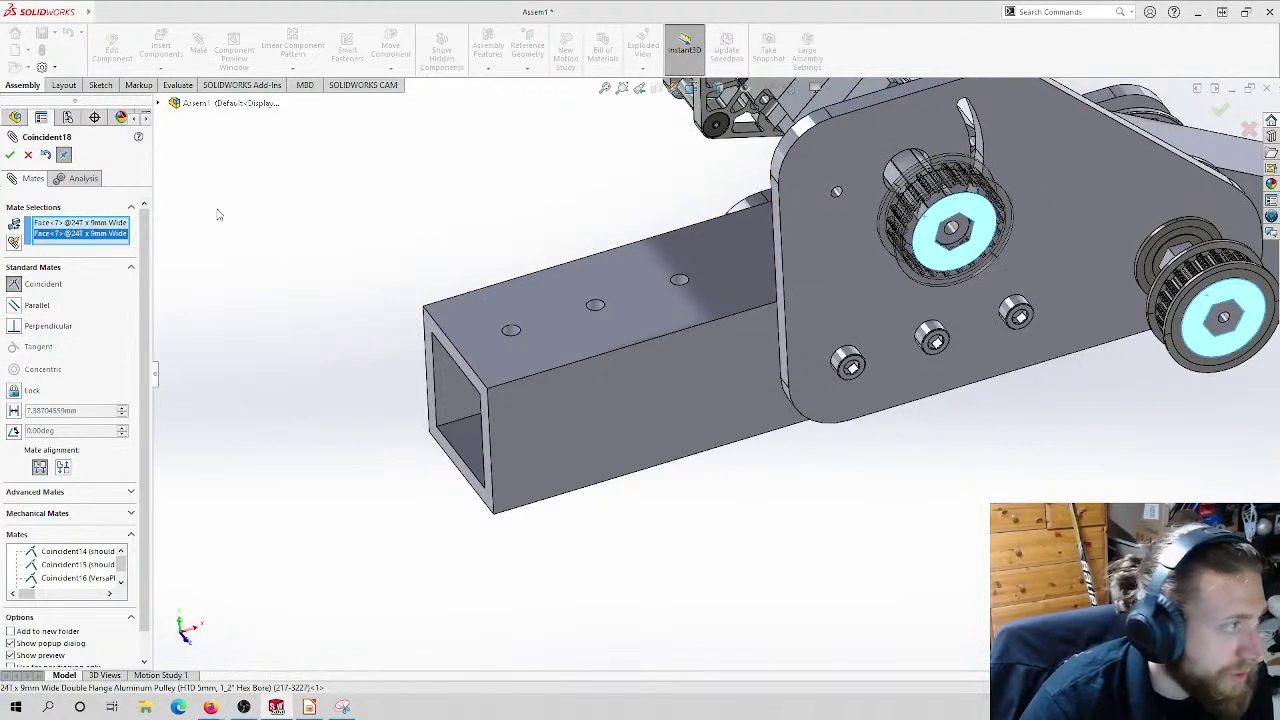
click(10, 154)
Step: Add a 10 mm distance mate between the shoulder pulley's outer face and the shaft's end face, flipped to set the pulley inboard, and finish mating
scroll(1010, 193, up, 5)
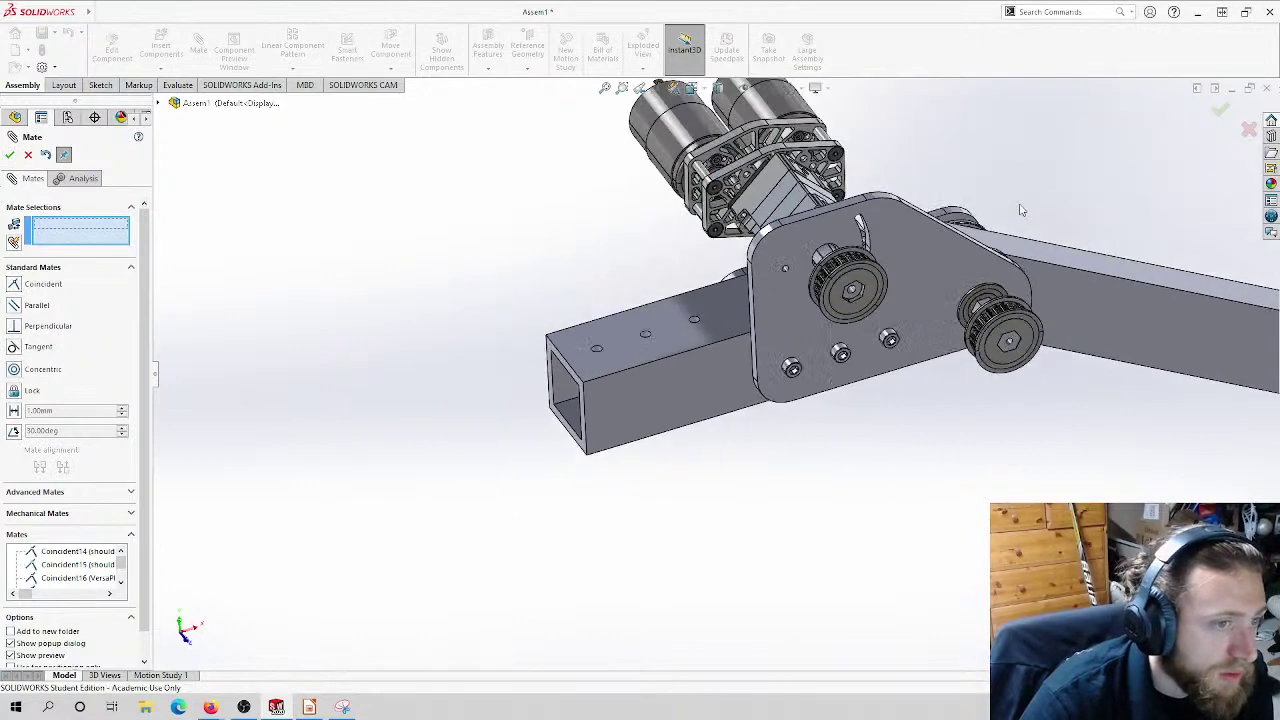
middle_drag(925, 302, 885, 358)
scroll(885, 360, down, 3)
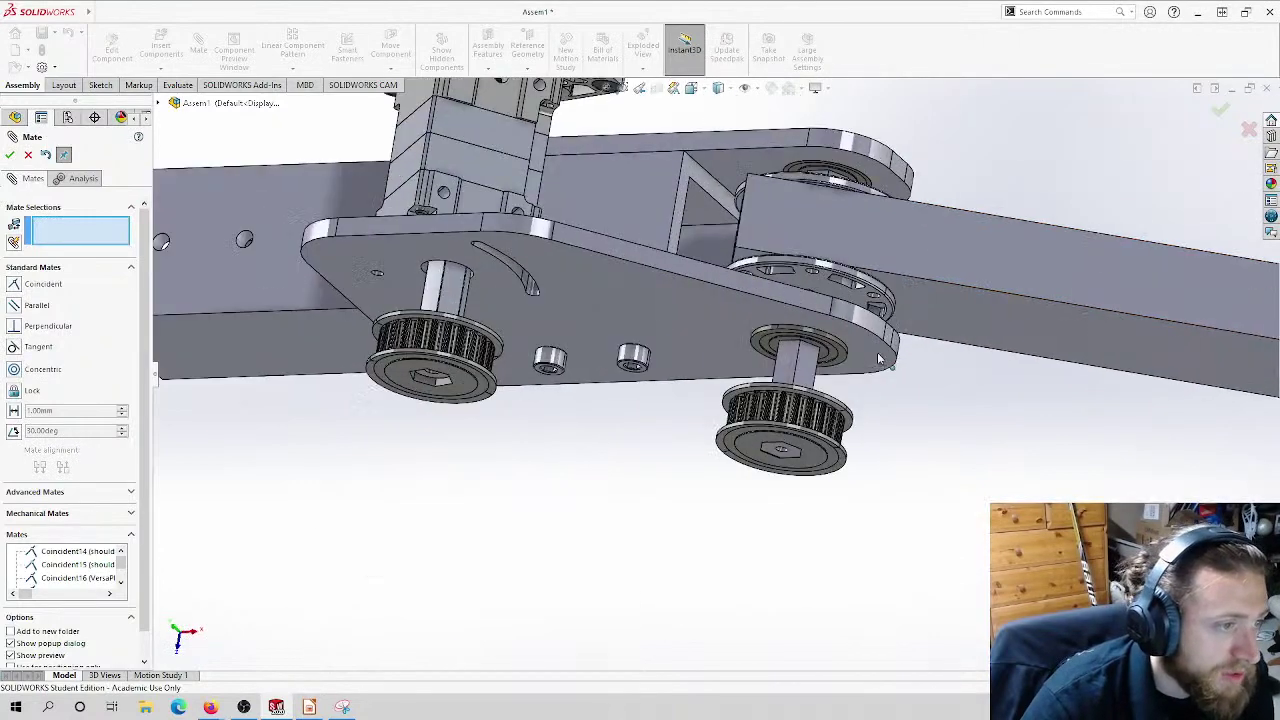
scroll(818, 449, down, 3)
click(785, 452)
click(783, 450)
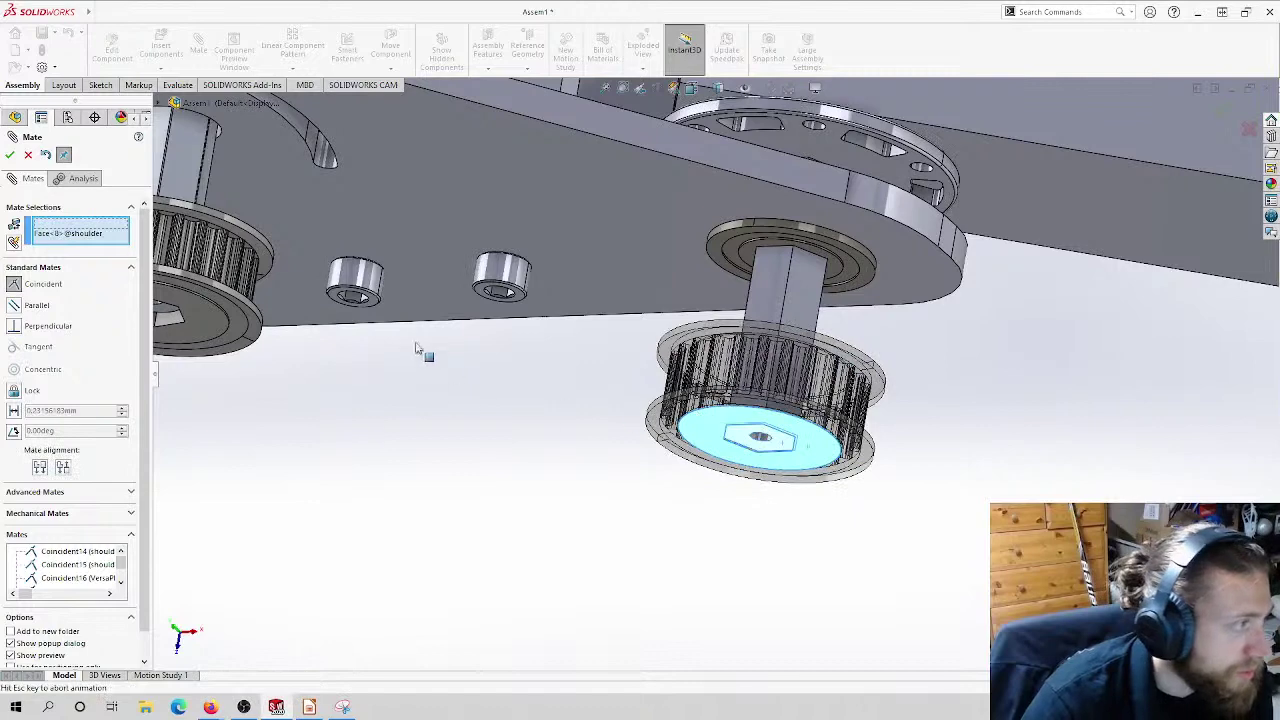
click(15, 412)
click(28, 429)
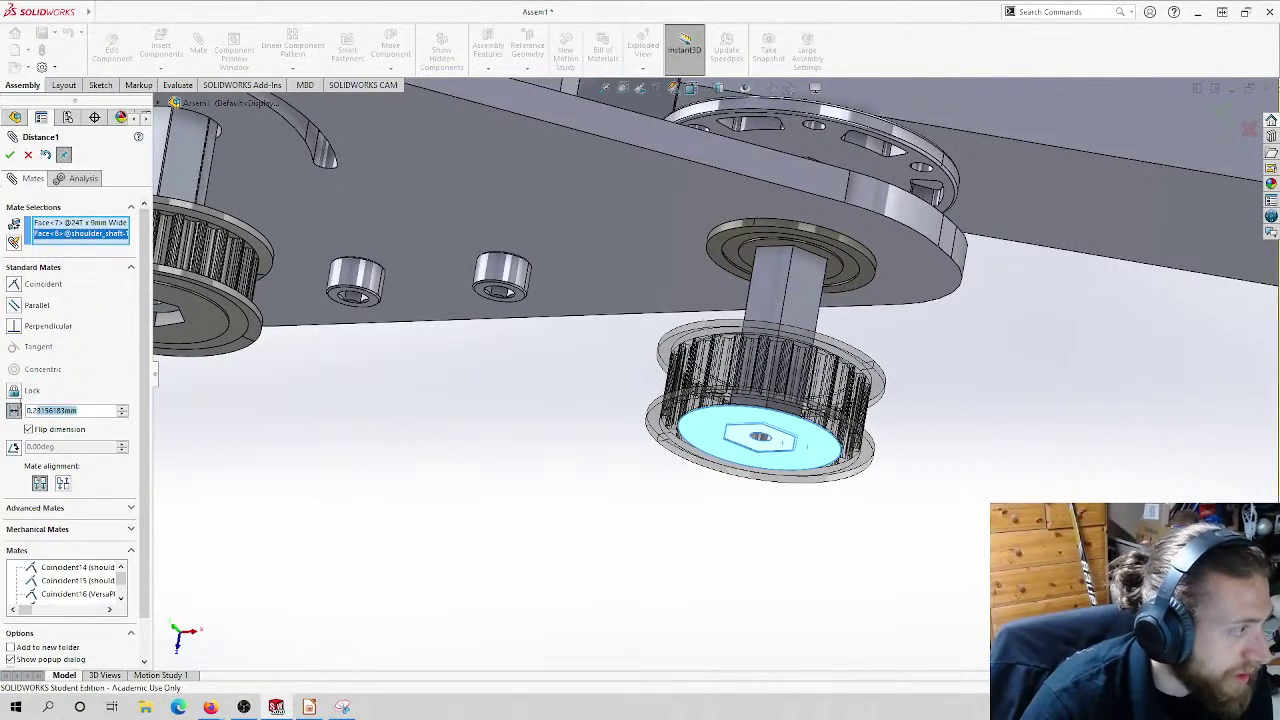
text(10)
key(Return)
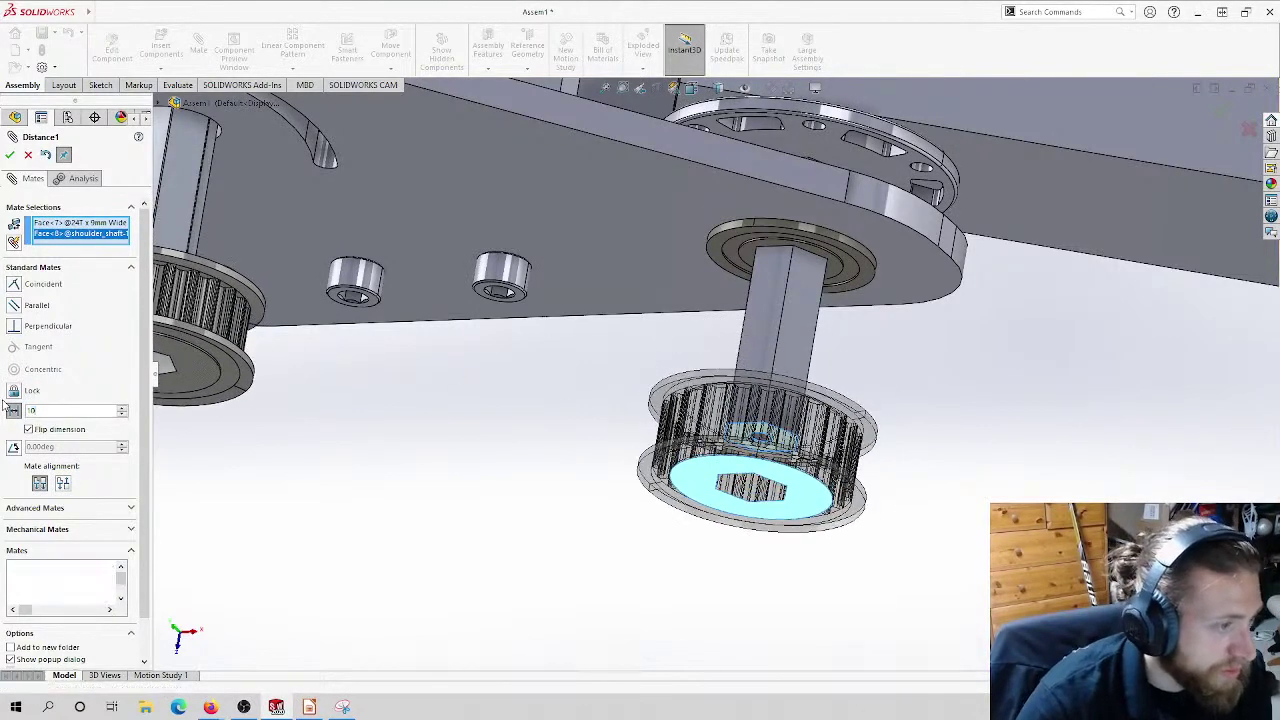
click(28, 429)
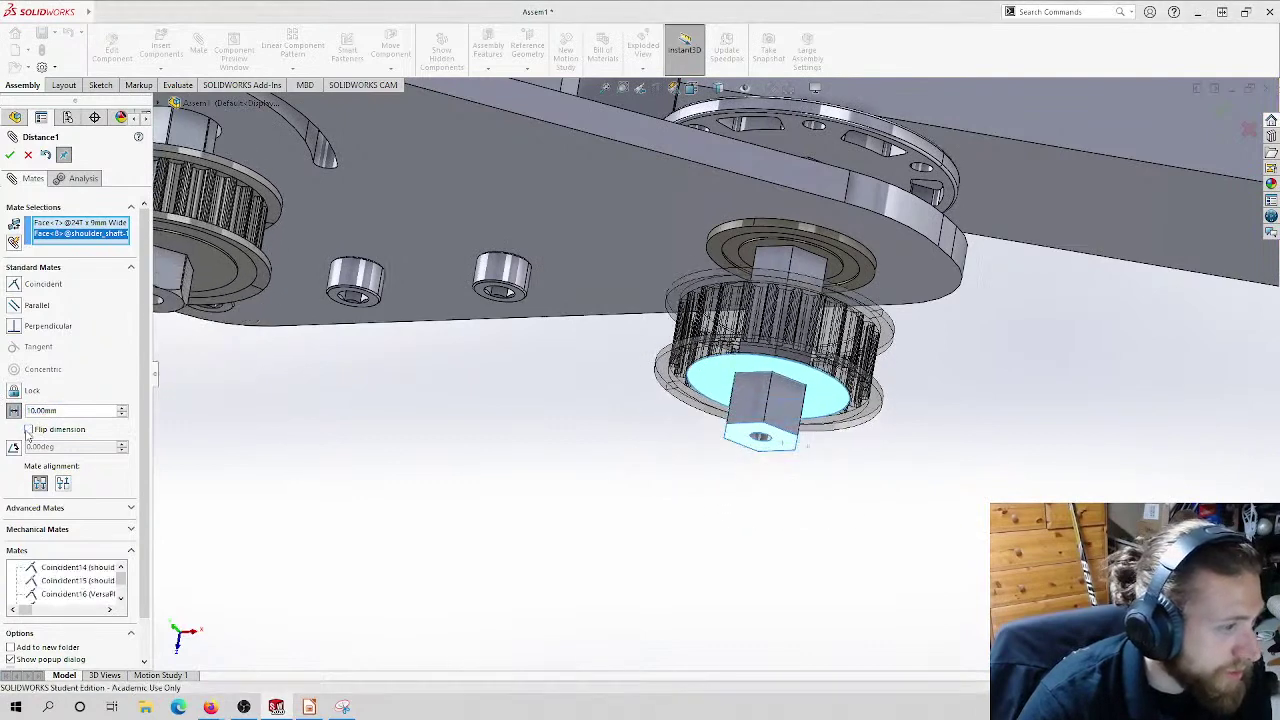
click(9, 155)
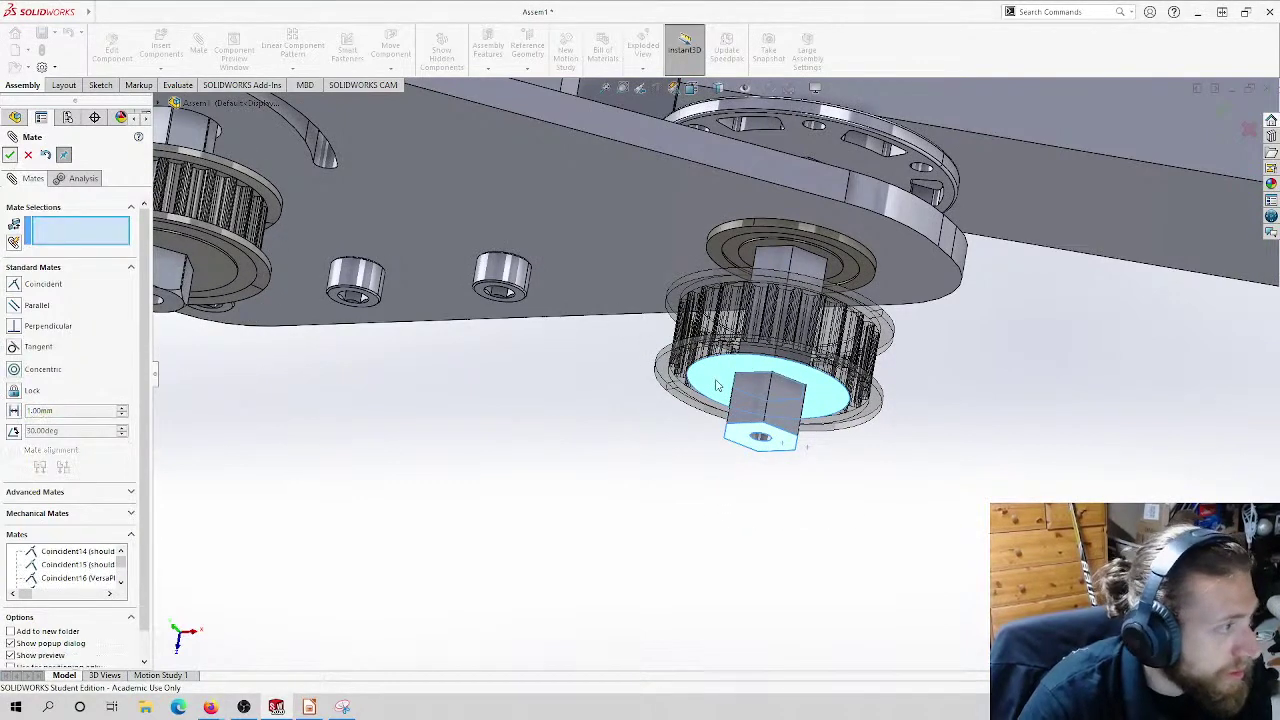
scroll(640, 380, down, 5)
middle_drag(600, 400, 600, 345)
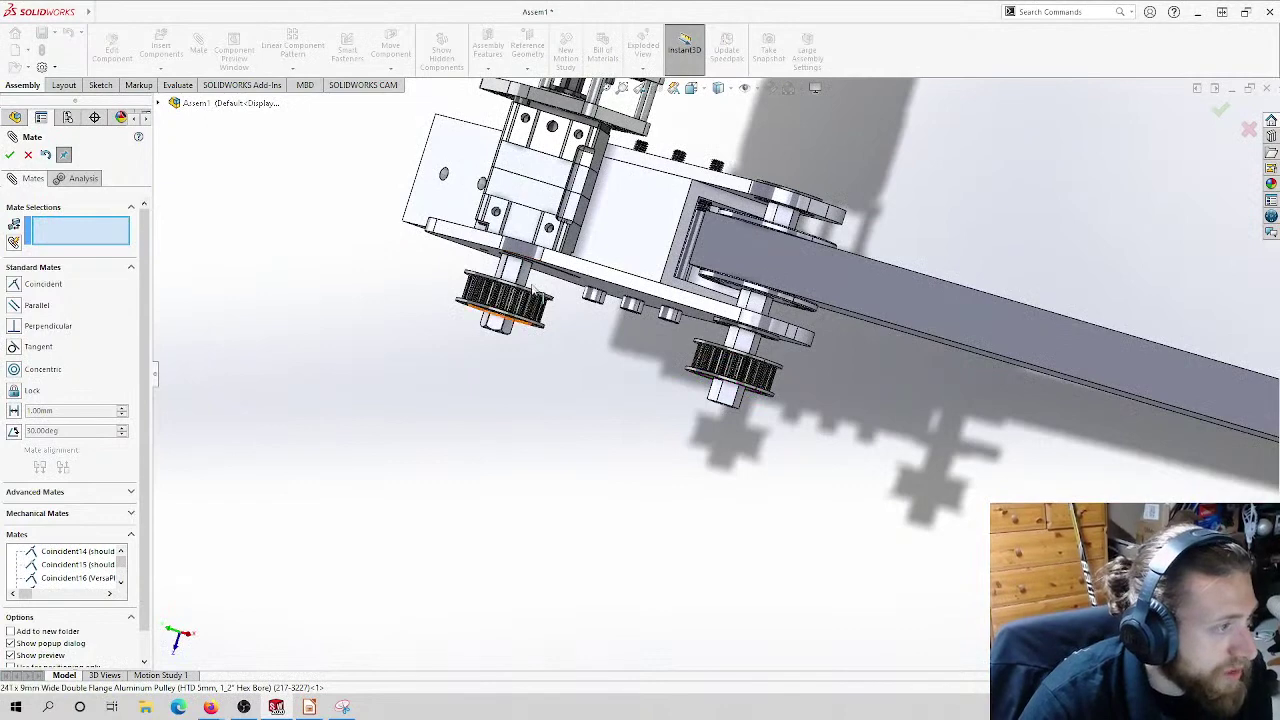
click(28, 155)
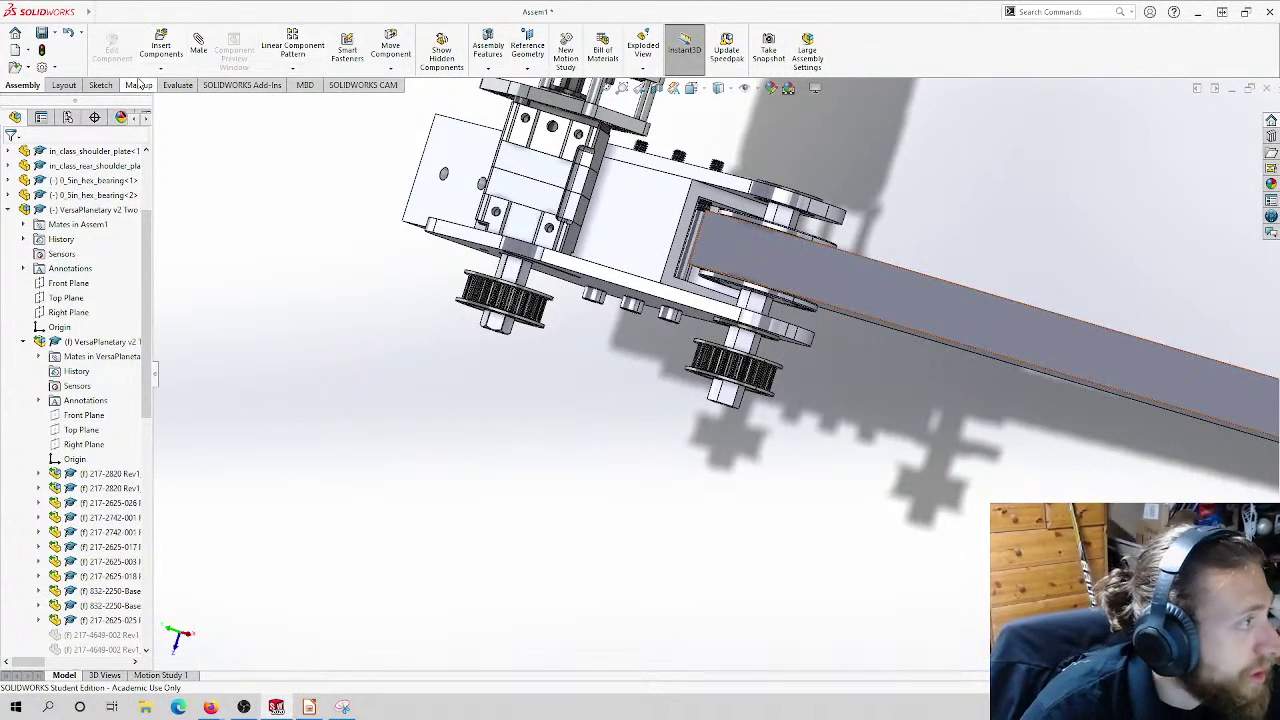
Step: Measure the distance between the rear plate's hex bearing face and the adjacent VersaHub face on the arm
click(177, 85)
click(274, 50)
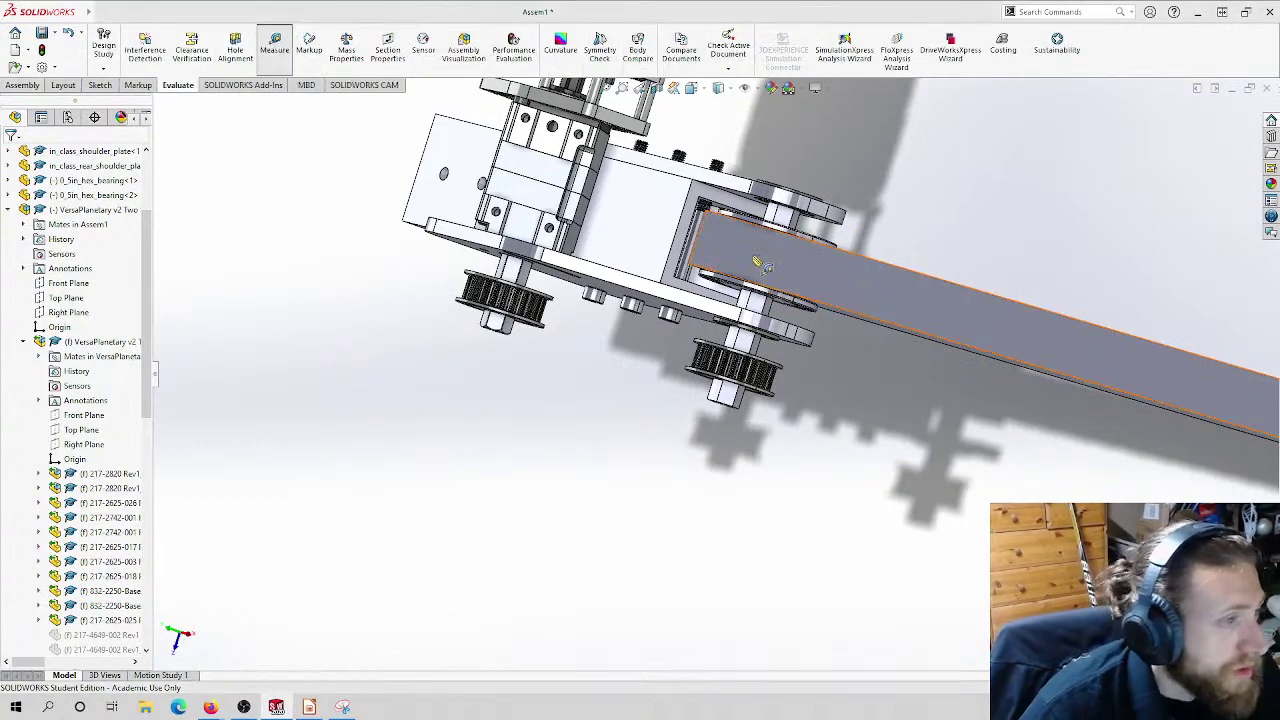
scroll(815, 240, down, 2)
scroll(815, 240, down, 3)
scroll(786, 225, up, 1)
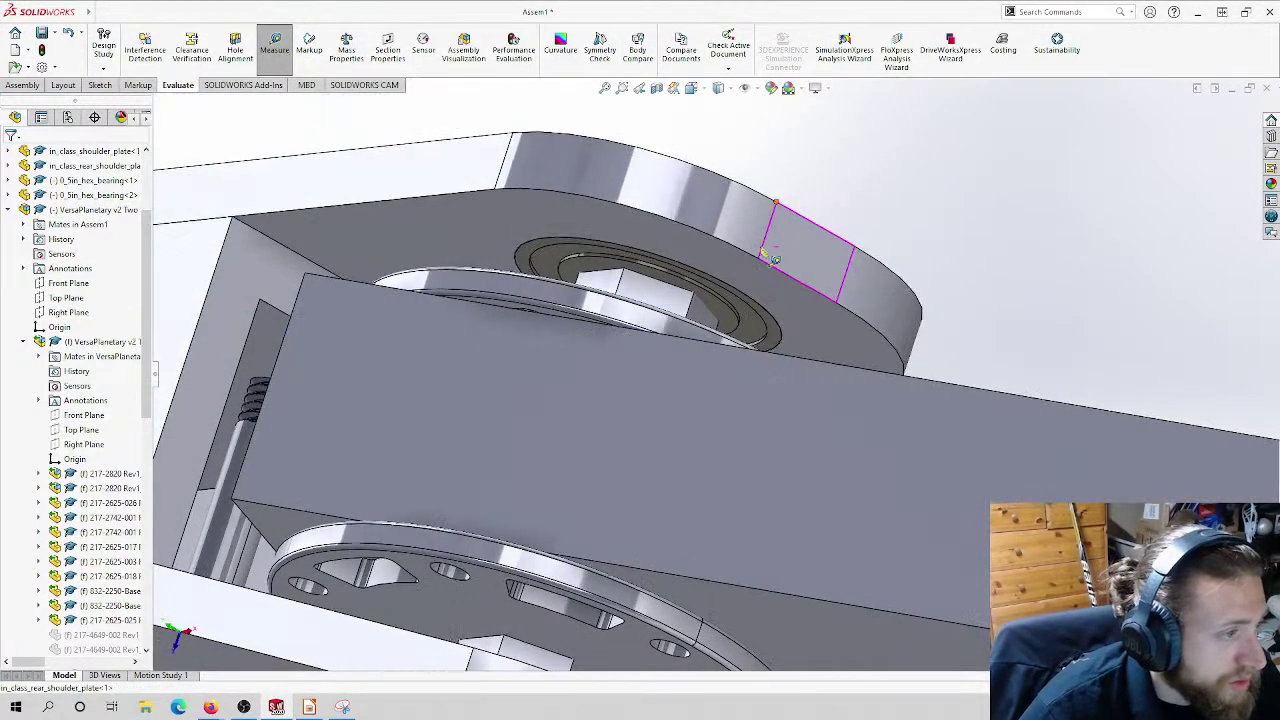
click(722, 322)
middle_drag(722, 322, 718, 388)
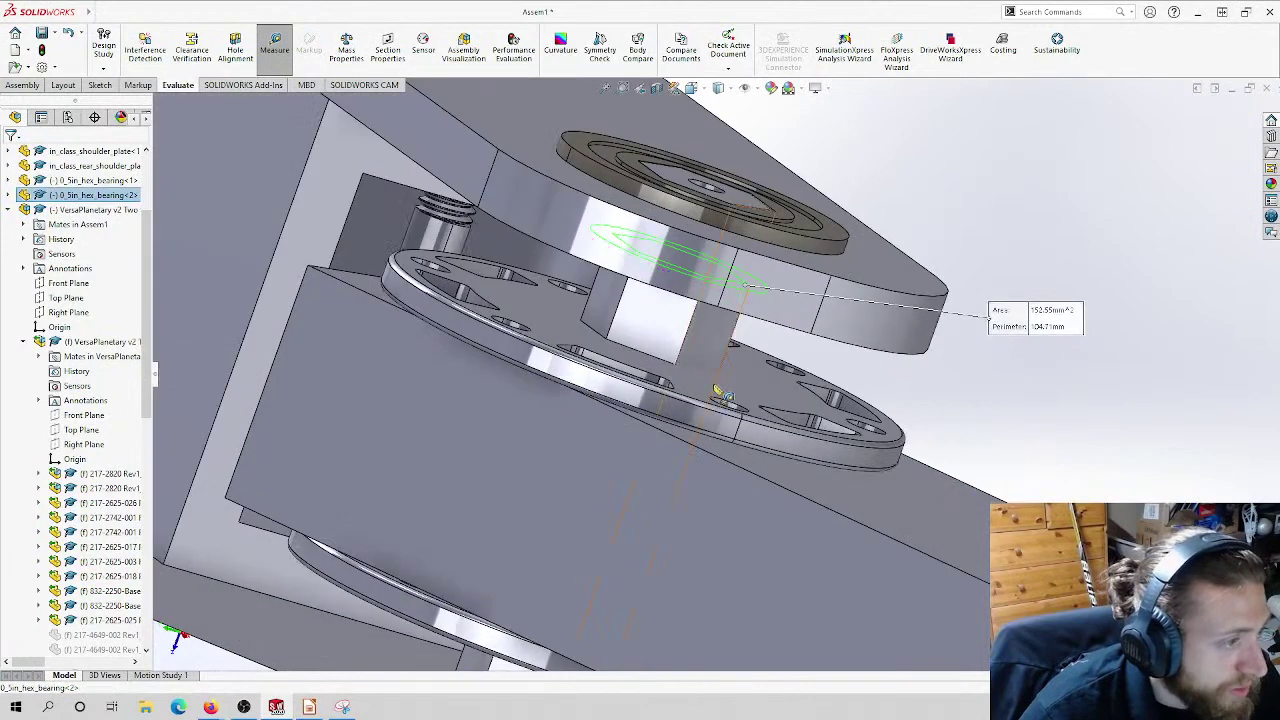
click(720, 390)
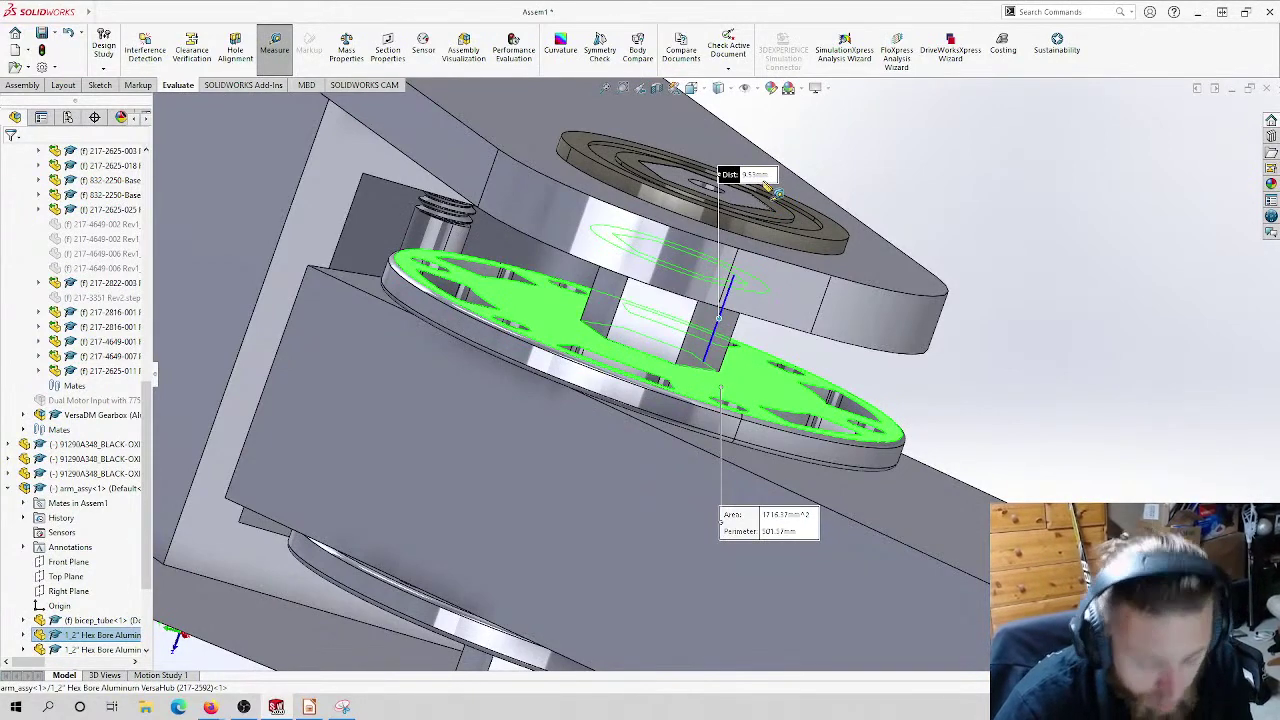
Step: Measure the distance between the front VersaHub face and the front plate's hex bearing face
middle_drag(997, 337, 1001, 302)
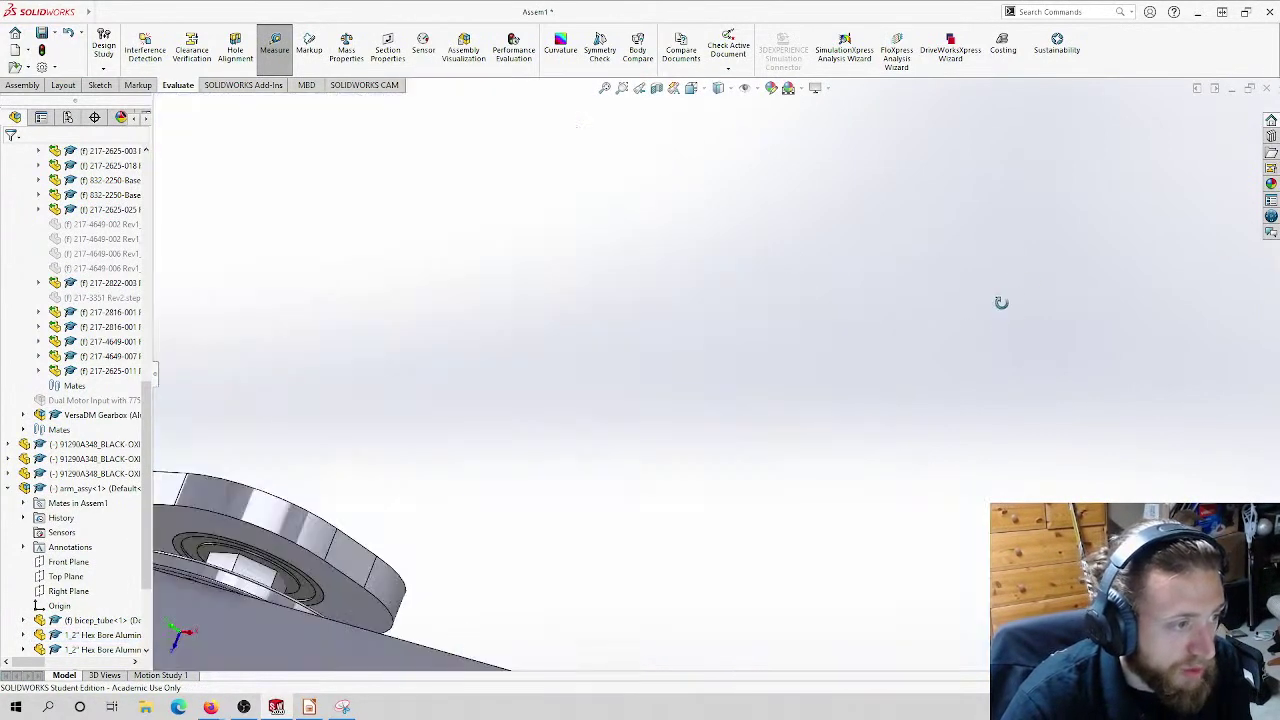
key(f)
middle_drag(770, 390, 690, 352)
scroll(705, 402, down, 6)
click(700, 290)
click(692, 343)
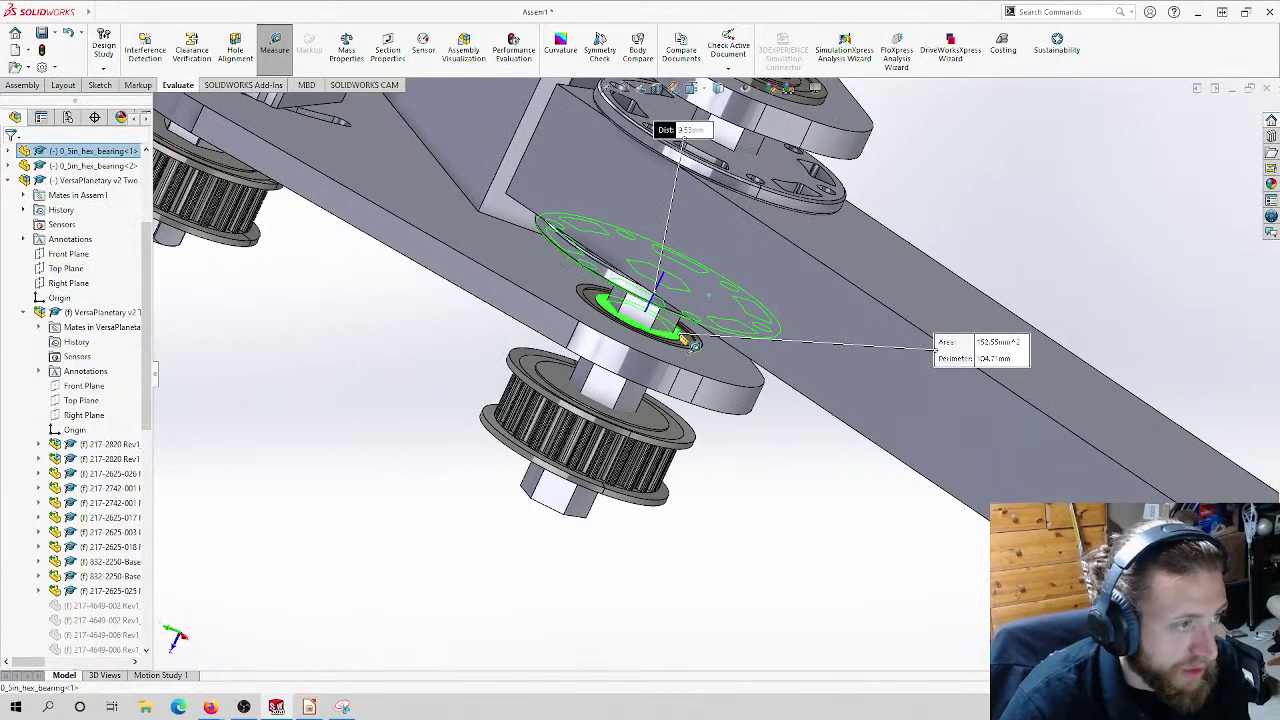
key(Escape)
Step: Measure the distance between the front hex bearing's outer face and the inner face of the shoulder shaft pulley
middle_drag(943, 252, 970, 213)
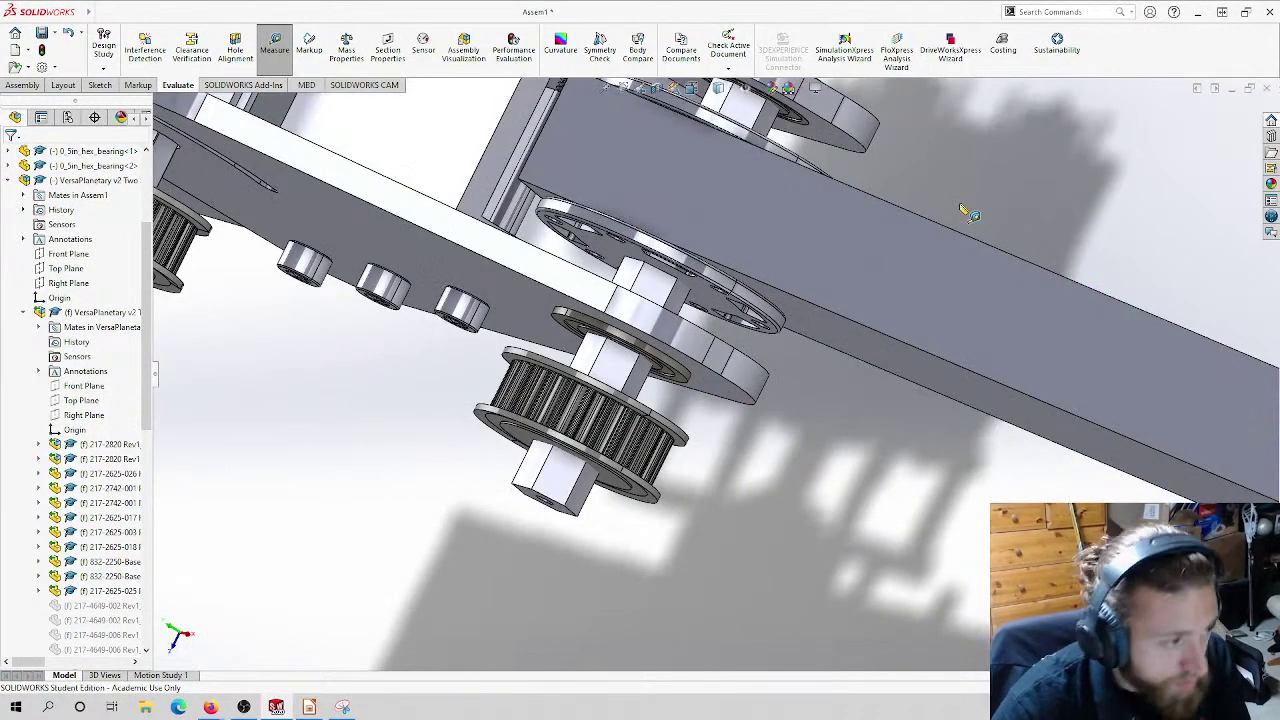
middle_drag(600, 420, 648, 462)
click(692, 358)
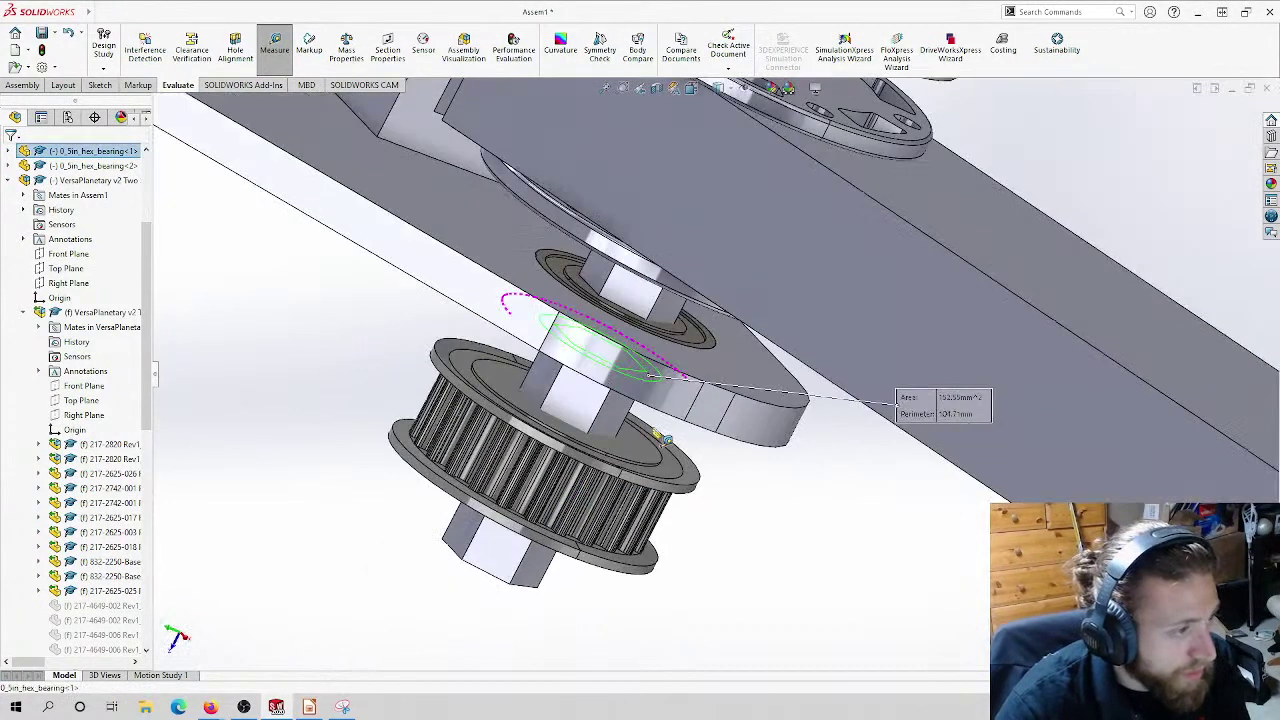
click(648, 462)
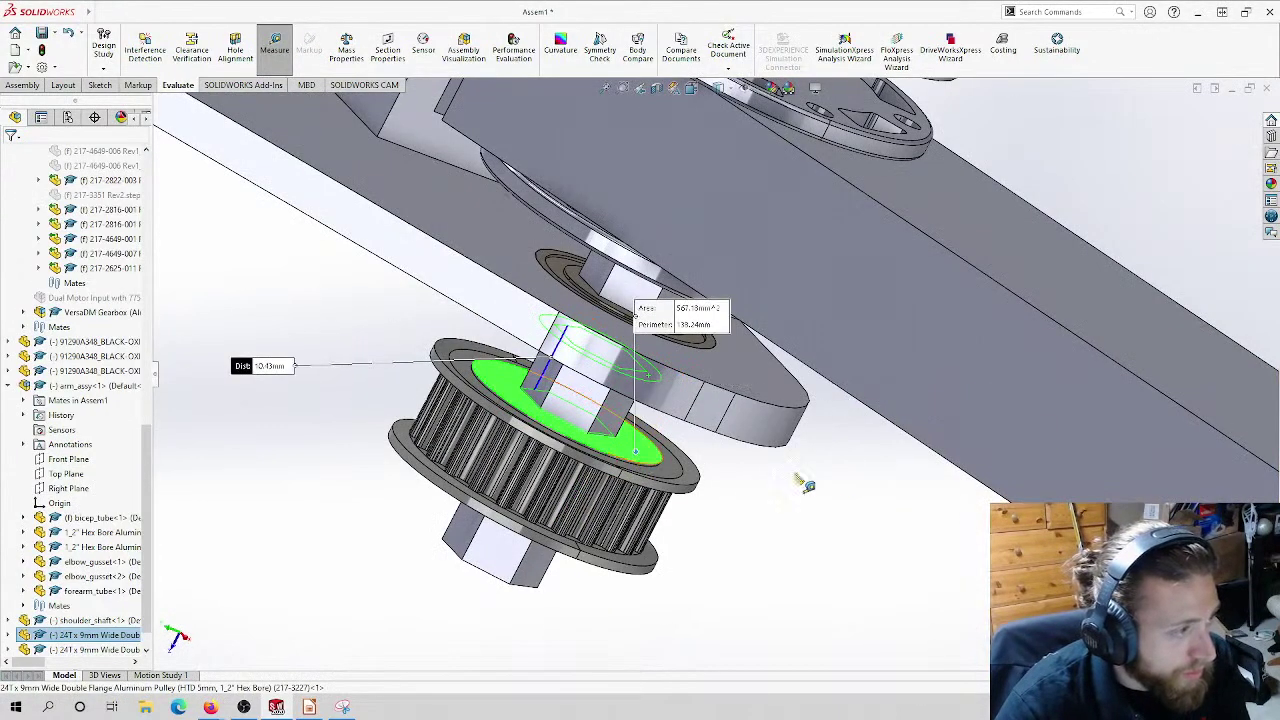
Step: Measure from the shoulder pulley's outer face to the end of the shoulder shaft, and clear the selection
scroll(855, 450, down, 5)
middle_drag(851, 454, 545, 562)
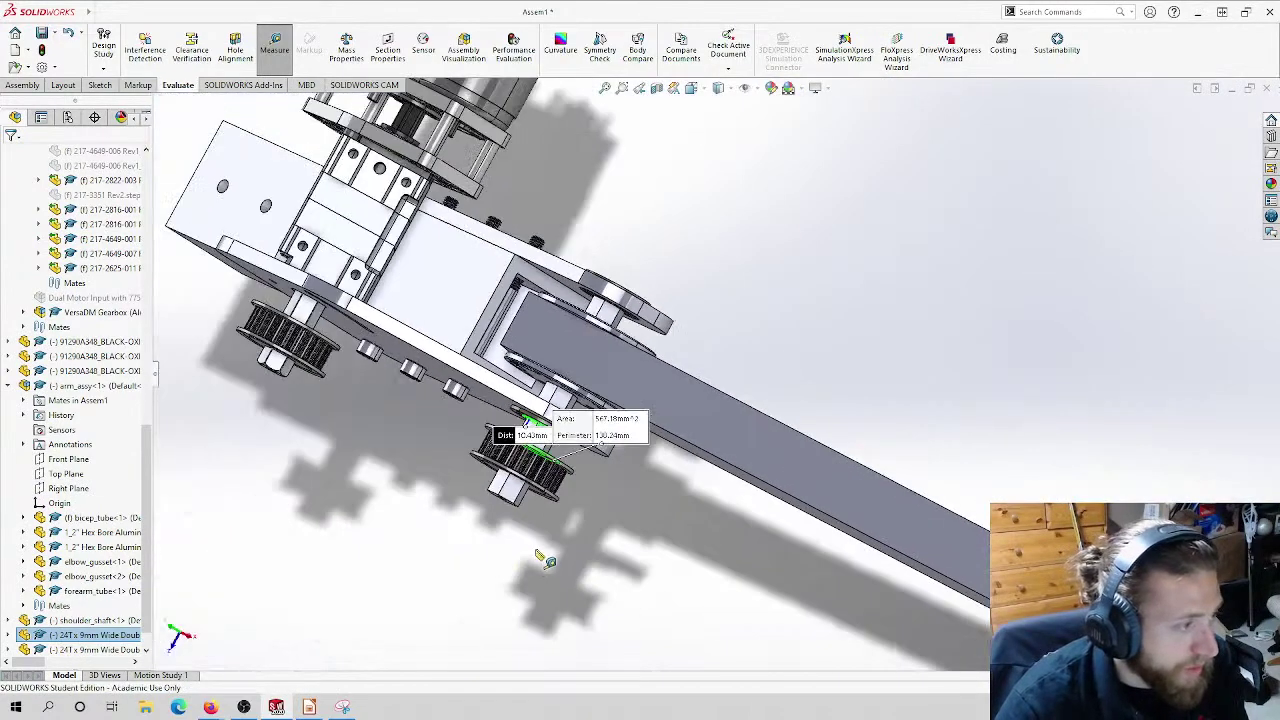
scroll(543, 562, down, 3)
scroll(585, 522, down, 2)
click(557, 500)
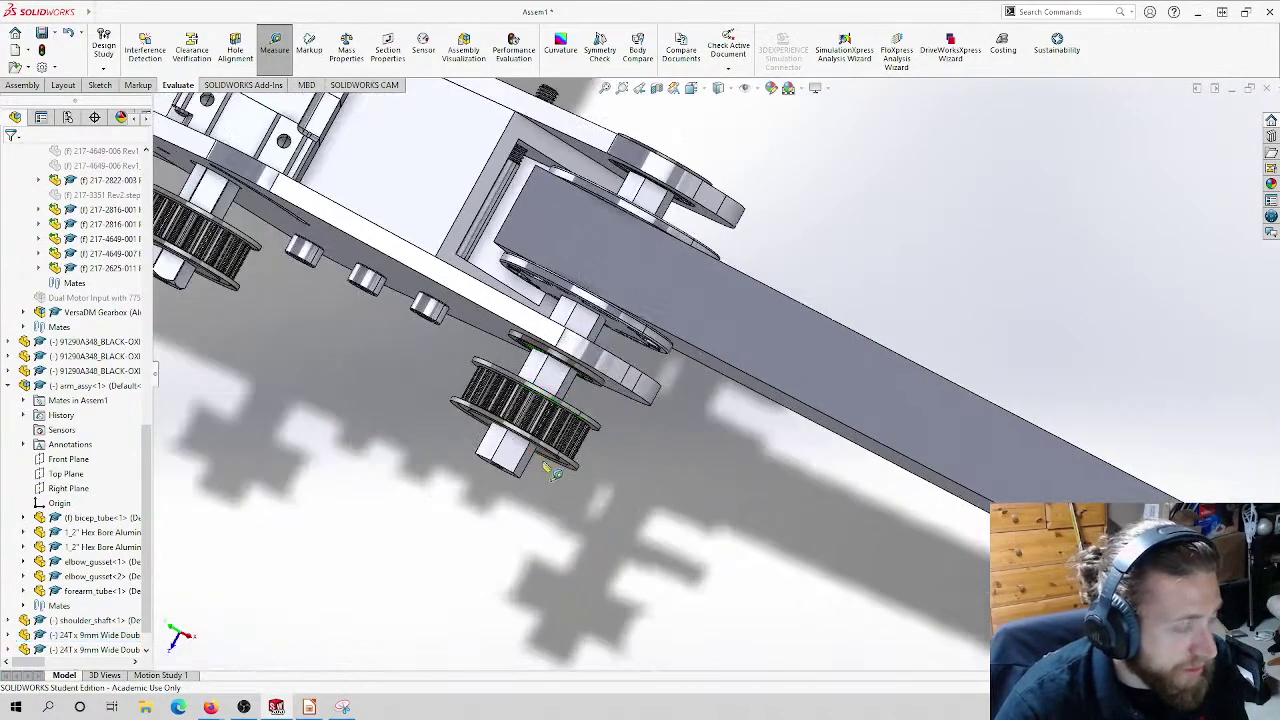
scroll(553, 473, down, 4)
click(546, 476)
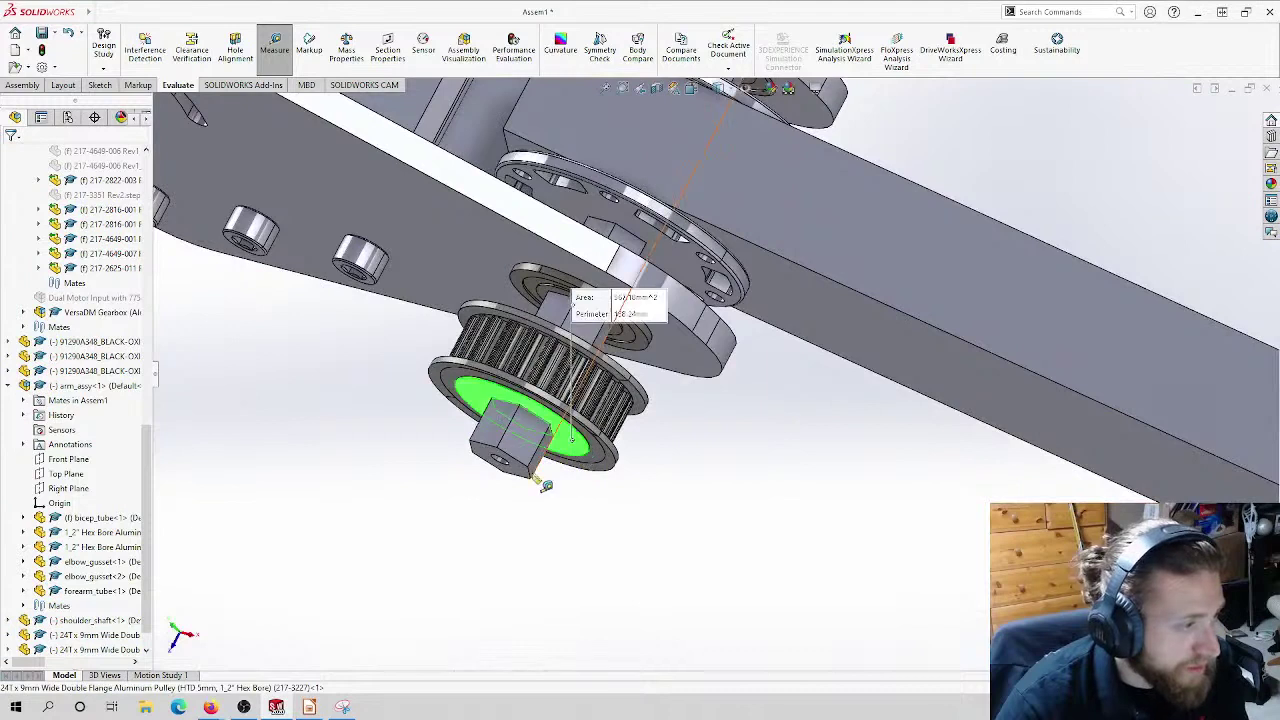
click(528, 479)
click(660, 517)
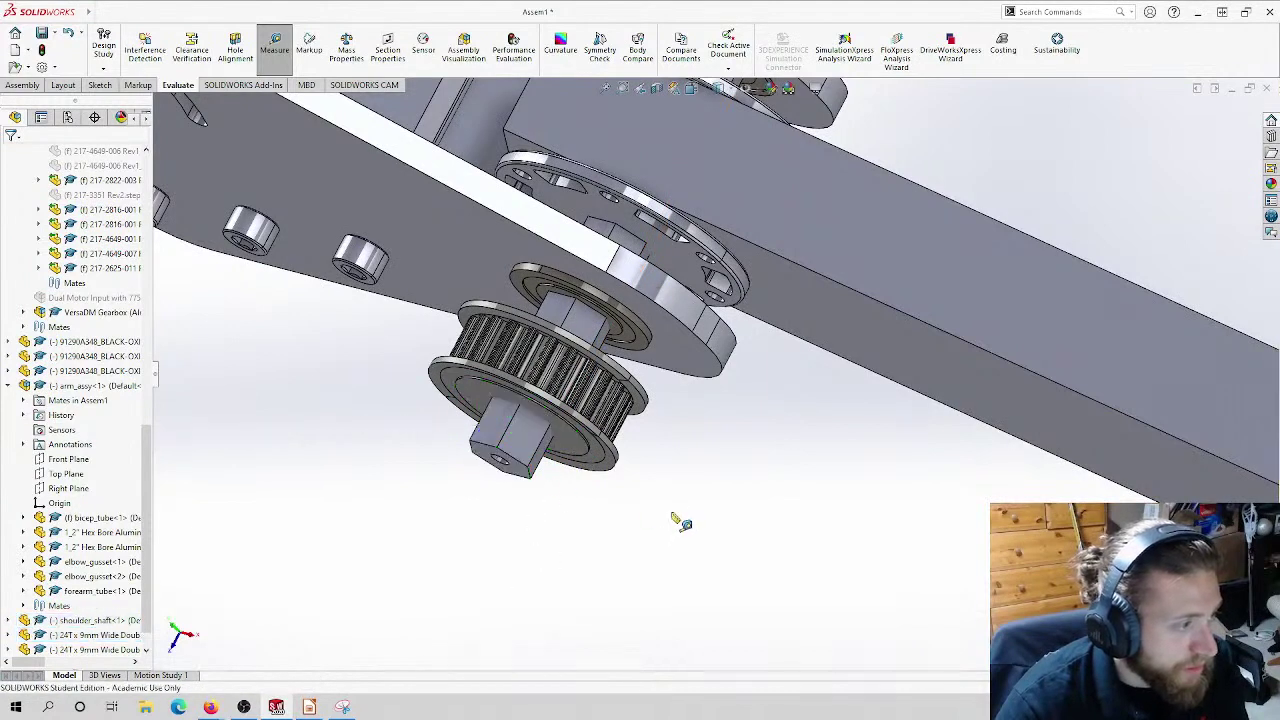
Step: Measure the distance between the front plate's outer face and the inner face of the gearbox shaft pulley, and clear the selection
scroll(670, 526, up, 1)
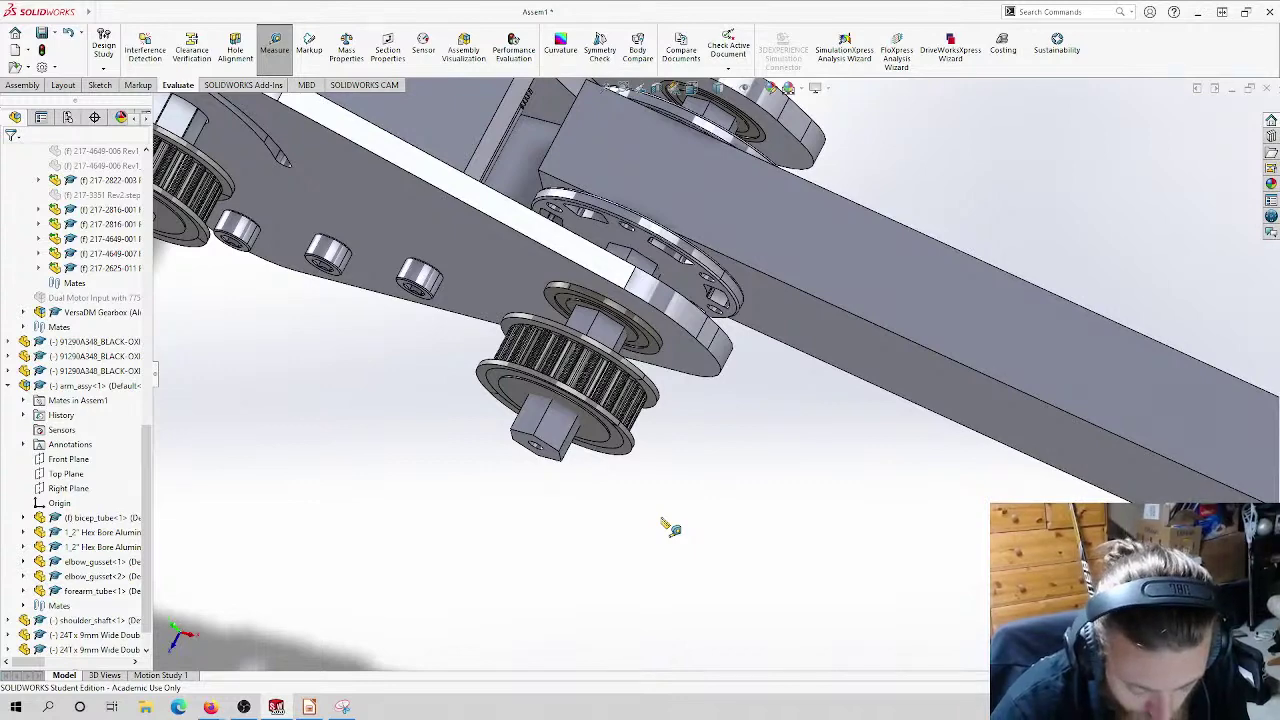
scroll(612, 390, up, 2)
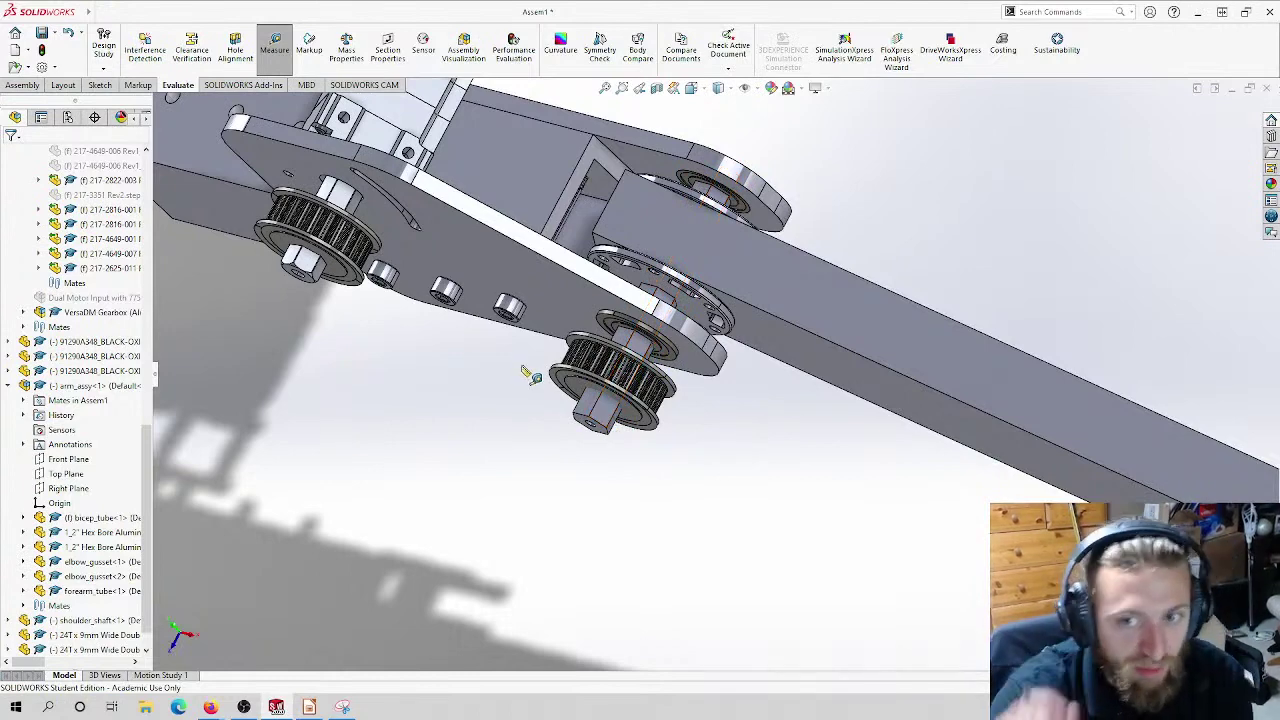
scroll(530, 377, up, 3)
scroll(600, 285, down, 6)
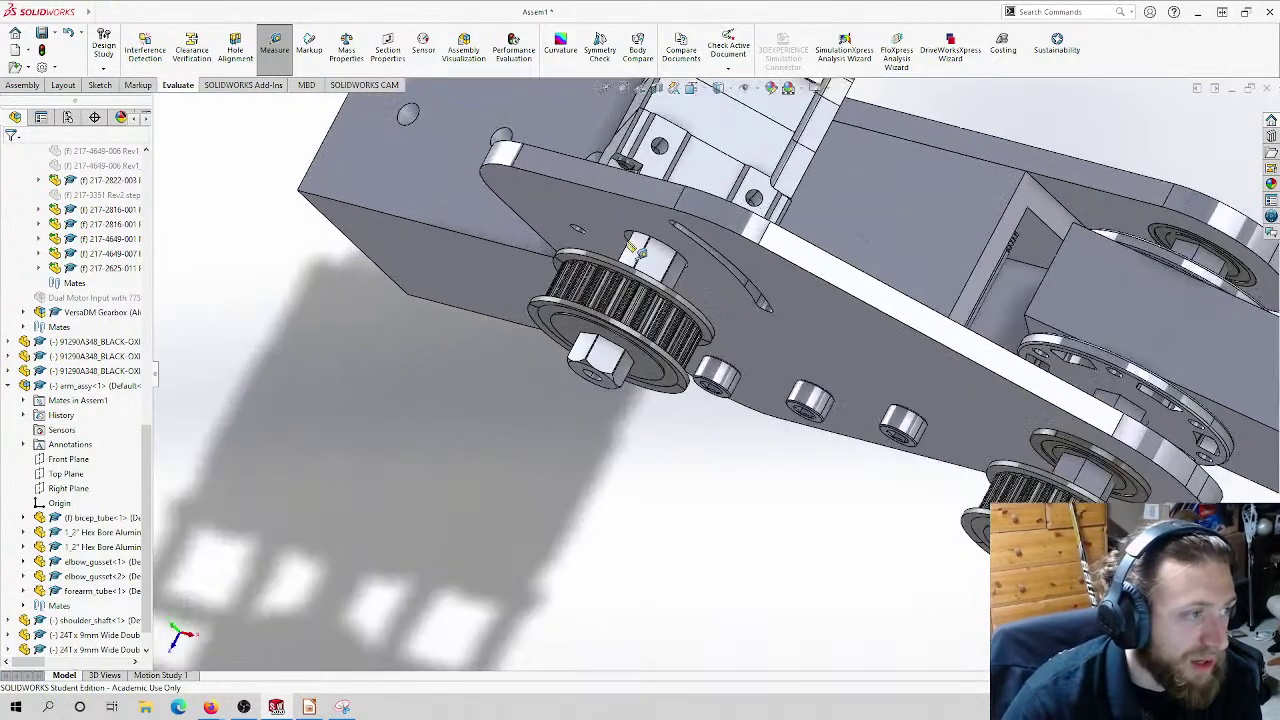
click(708, 284)
middle_drag(708, 284, 630, 318)
click(640, 335)
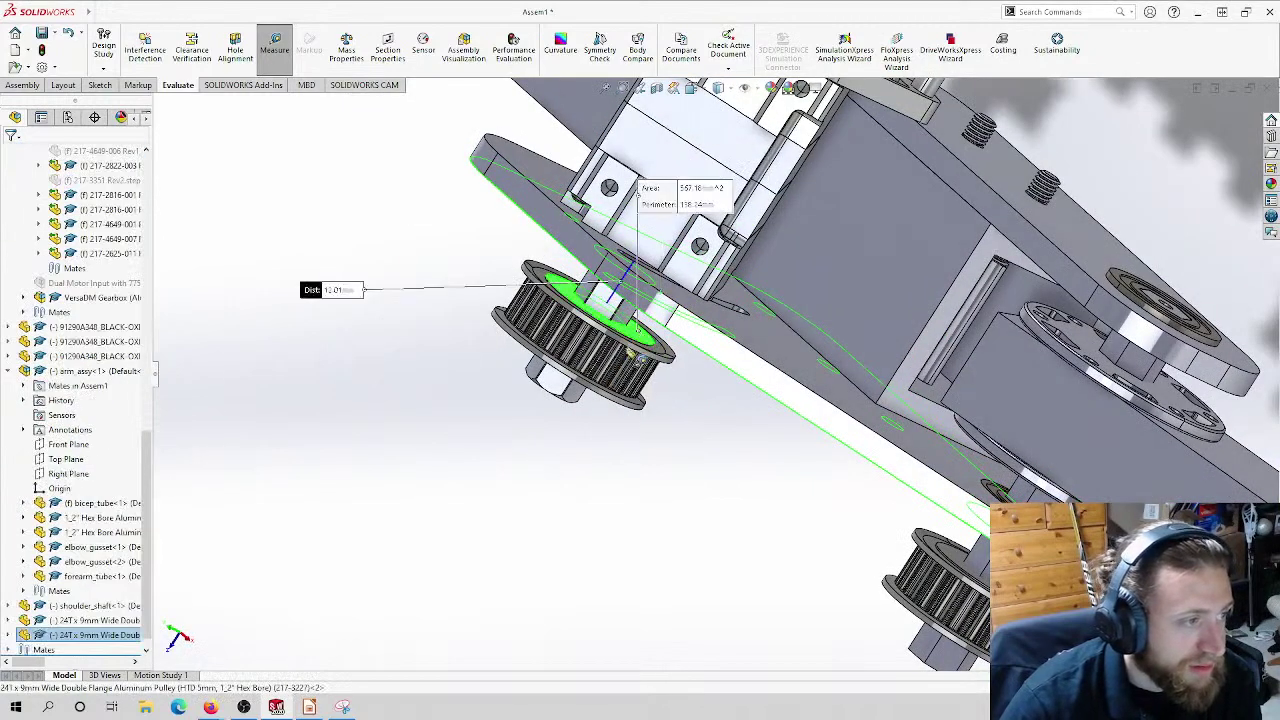
click(443, 394)
Step: Measure from the gearbox pulley's outer face to the end of the gearbox shaft
scroll(466, 386, up, 3)
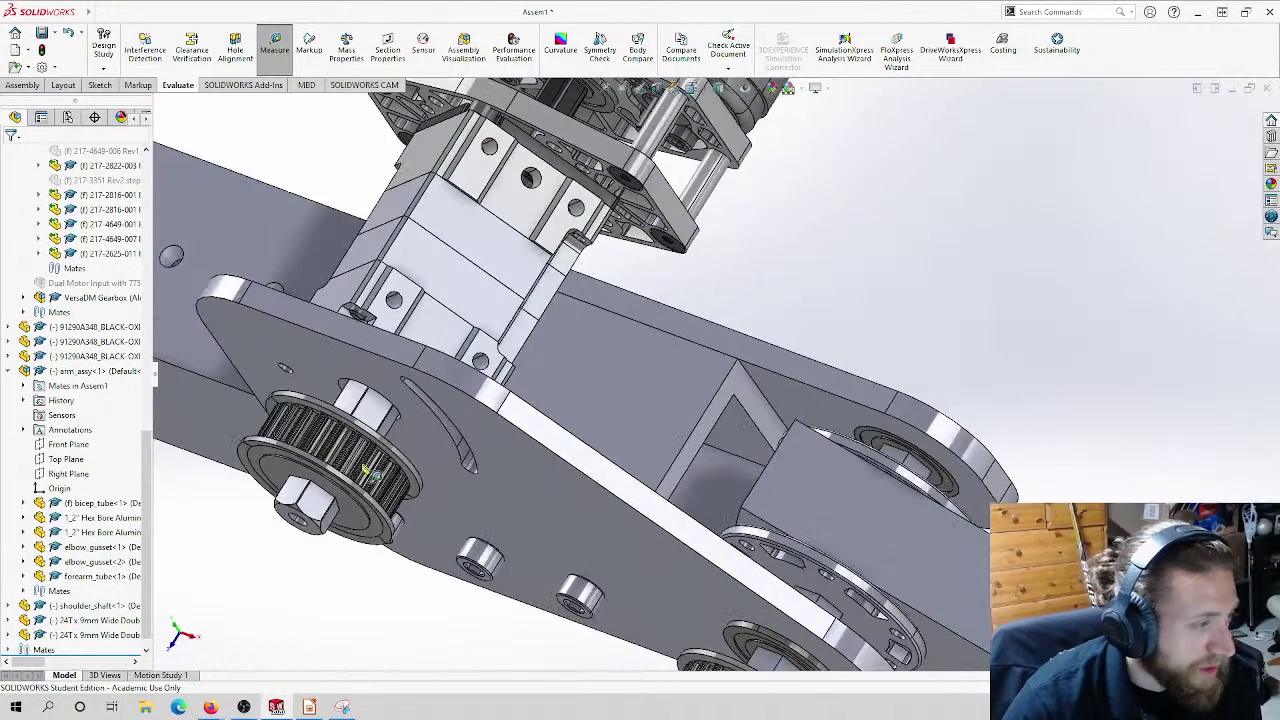
click(330, 530)
click(329, 555)
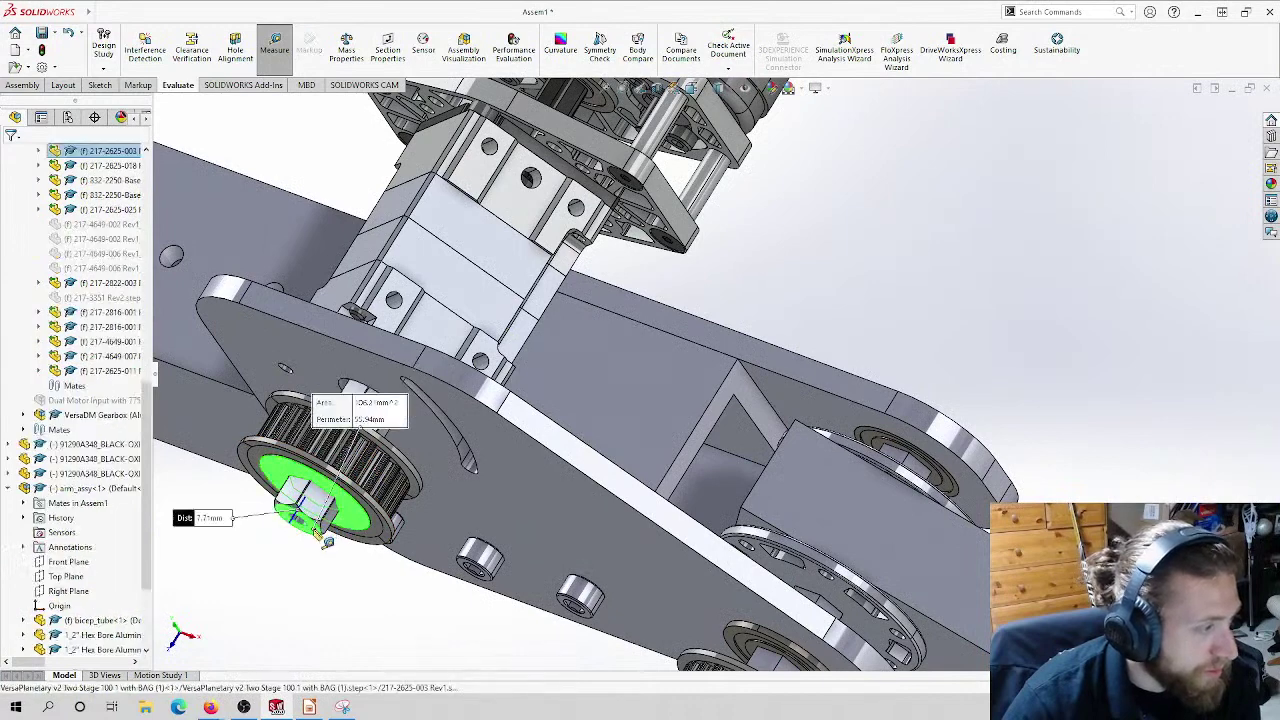
scroll(335, 591, up, 3)
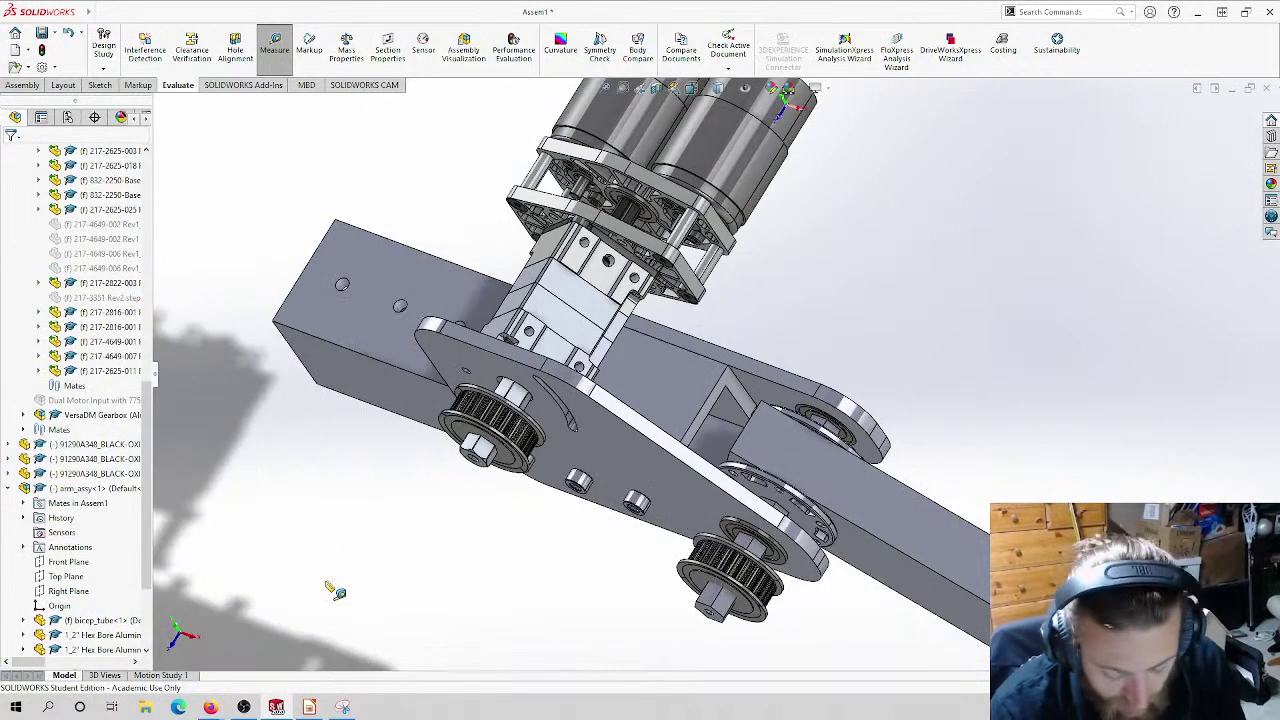
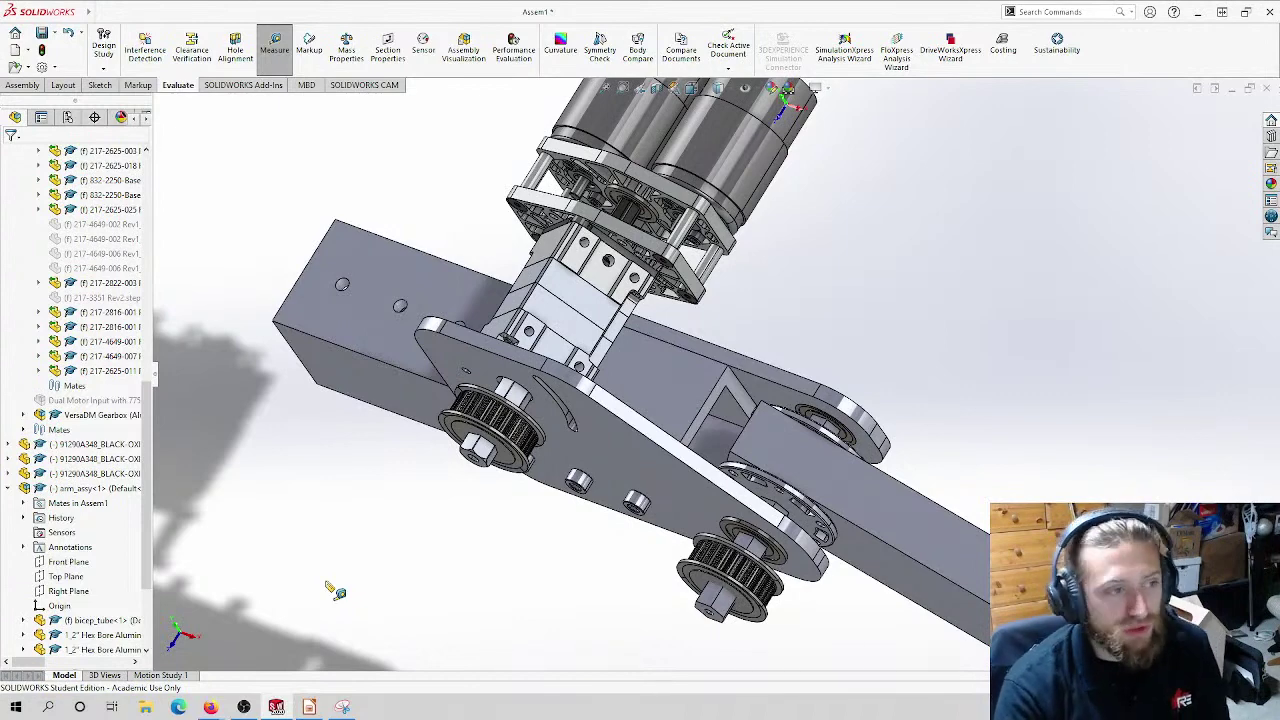
click(309, 45)
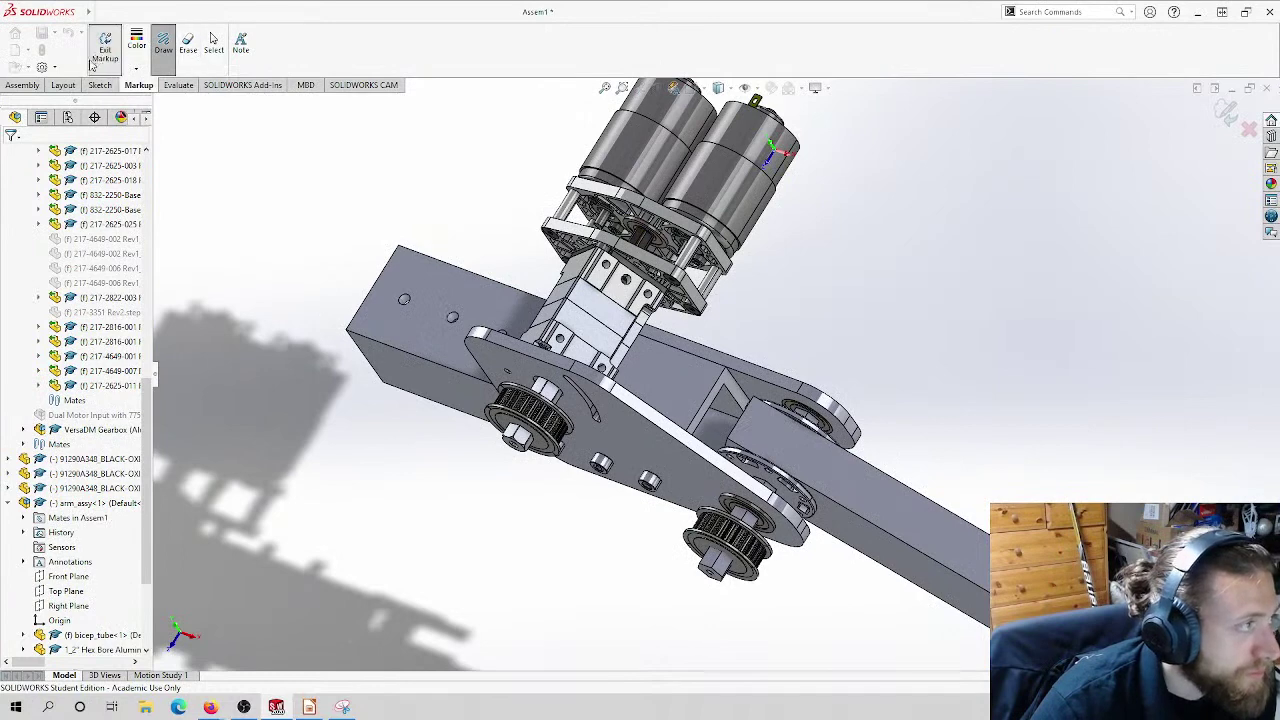
click(104, 48)
click(22, 85)
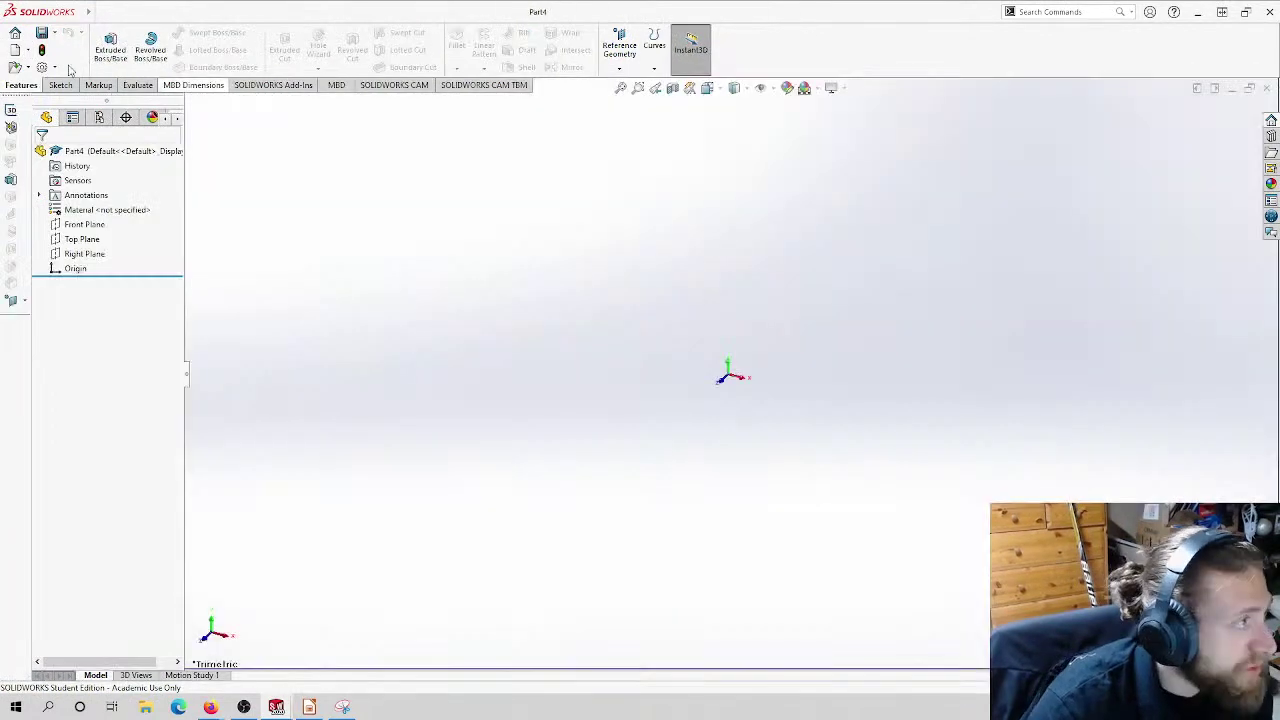
Step: Start a sketch on the new part's Top Plane and draw a hexagon centred on the origin, about 25.5 mm across flats
click(60, 85)
click(105, 45)
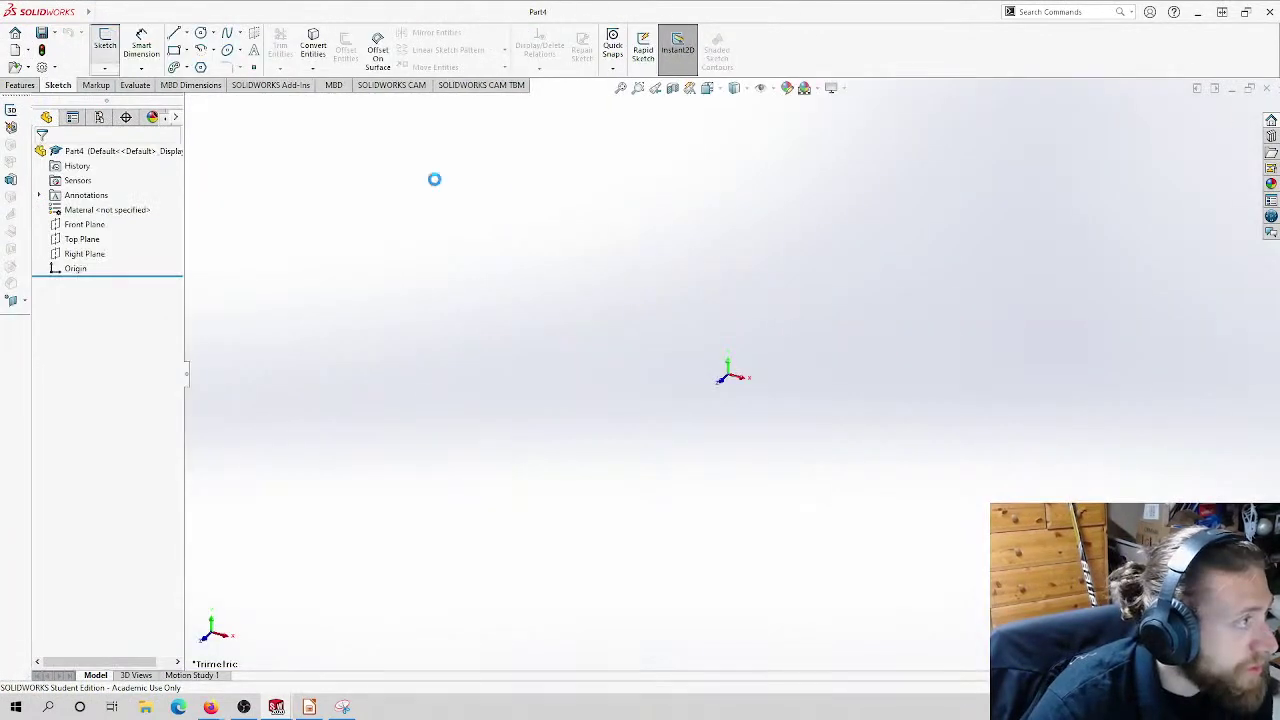
click(580, 408)
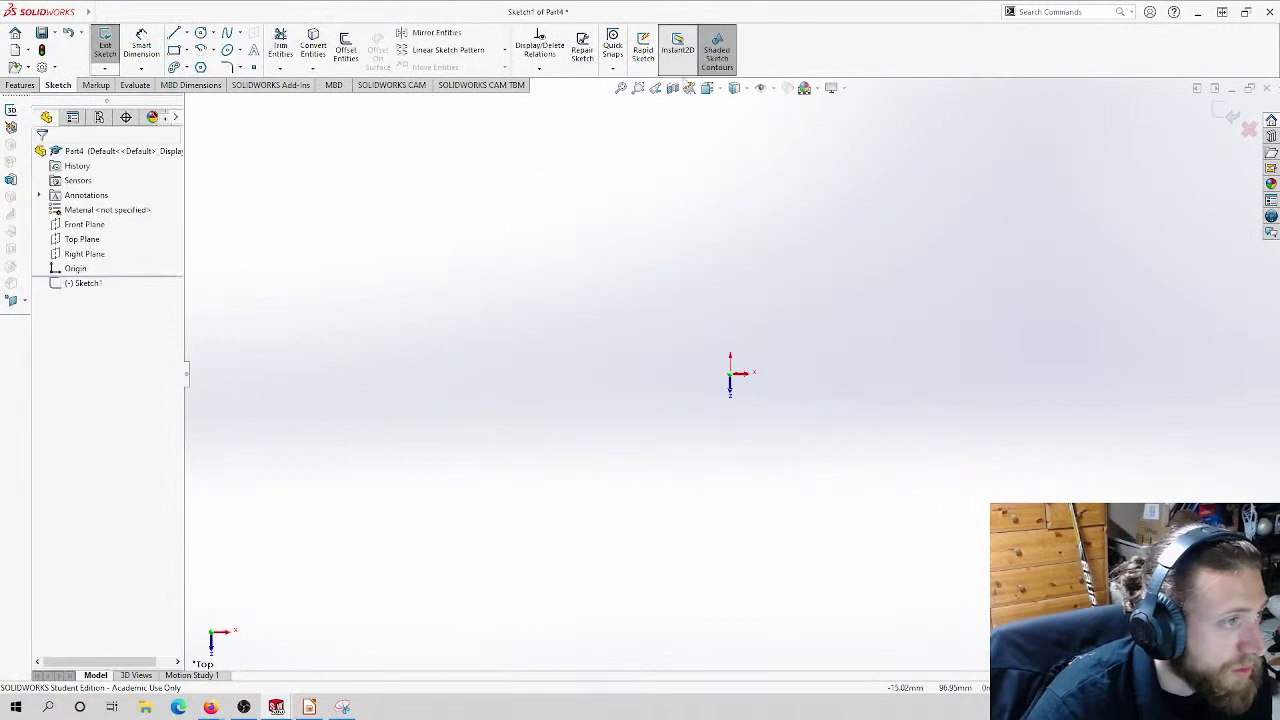
click(707, 88)
click(727, 126)
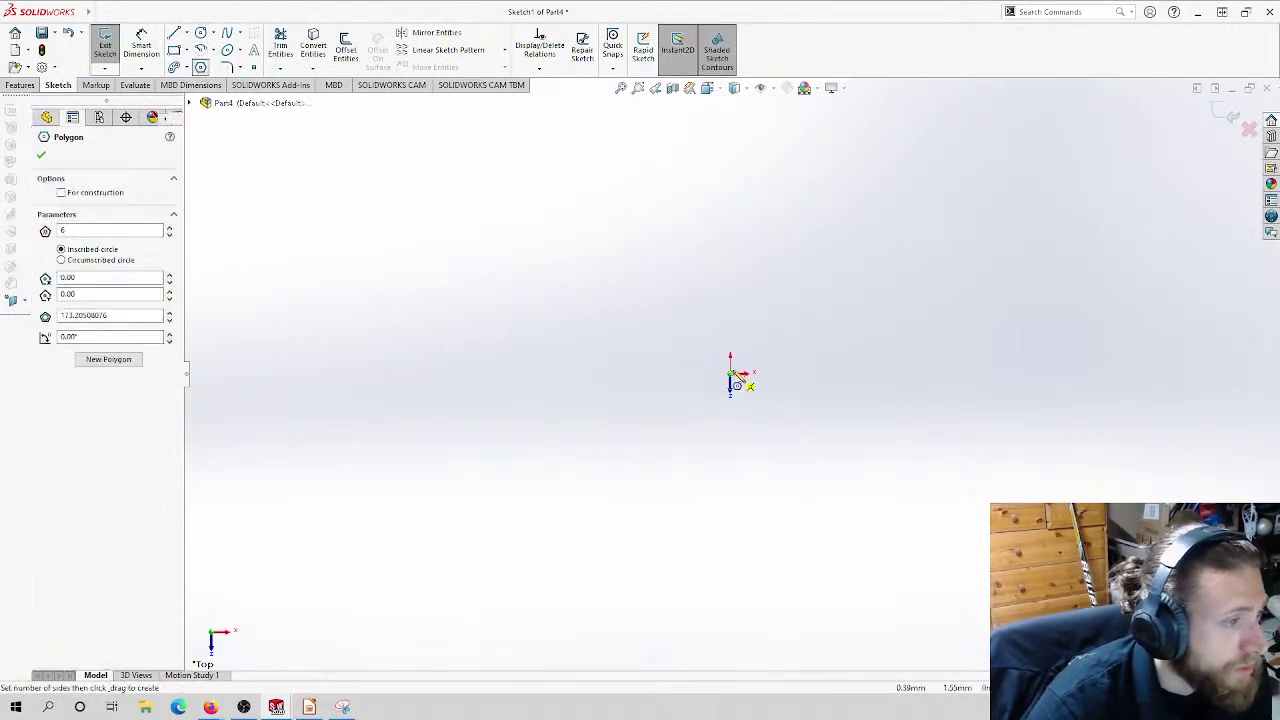
click(733, 377)
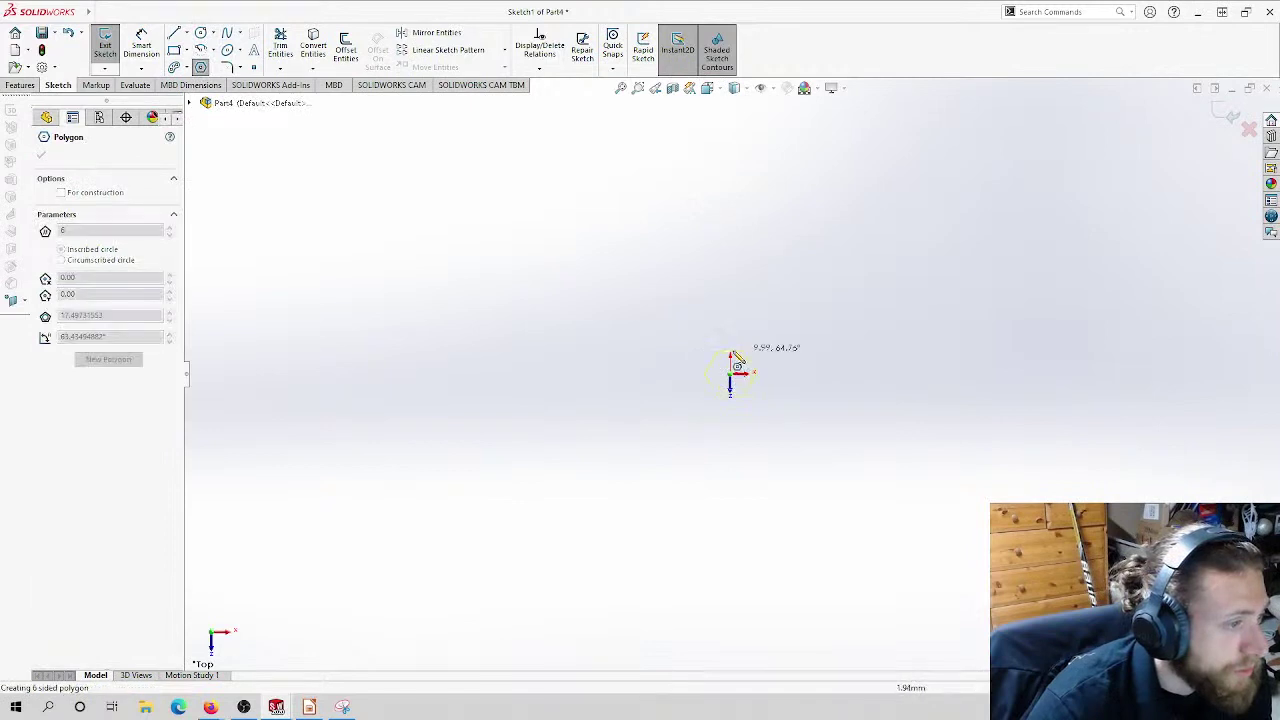
click(736, 346)
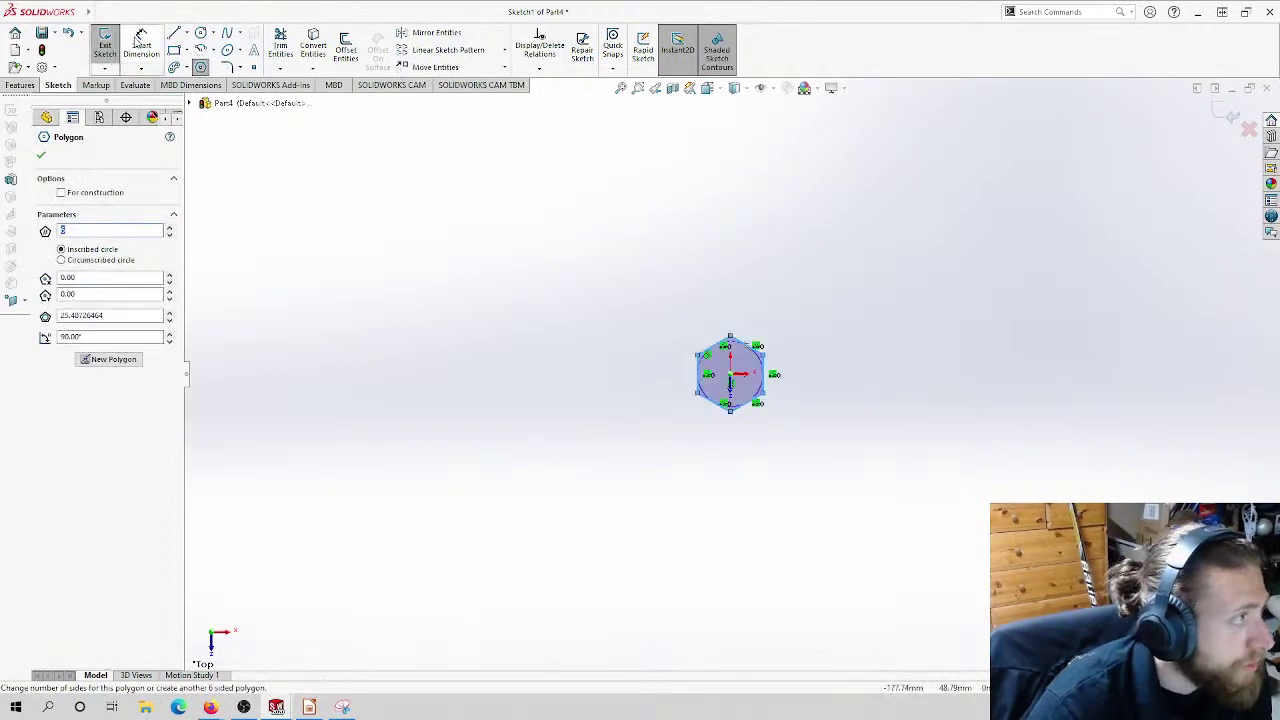
key(Escape)
Step: Dimension the hexagon between two opposite sides and set the distance to 12.70 mm (0.5 in)
click(757, 403)
click(712, 347)
click(824, 333)
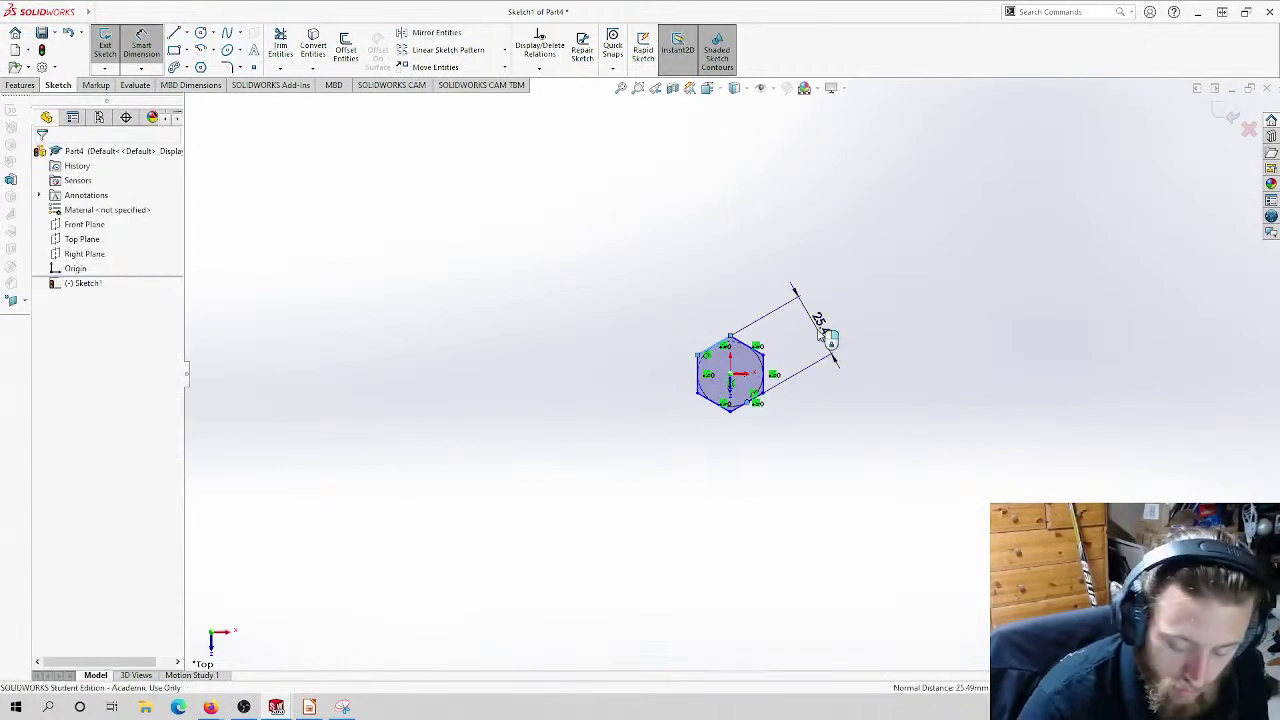
text(5)
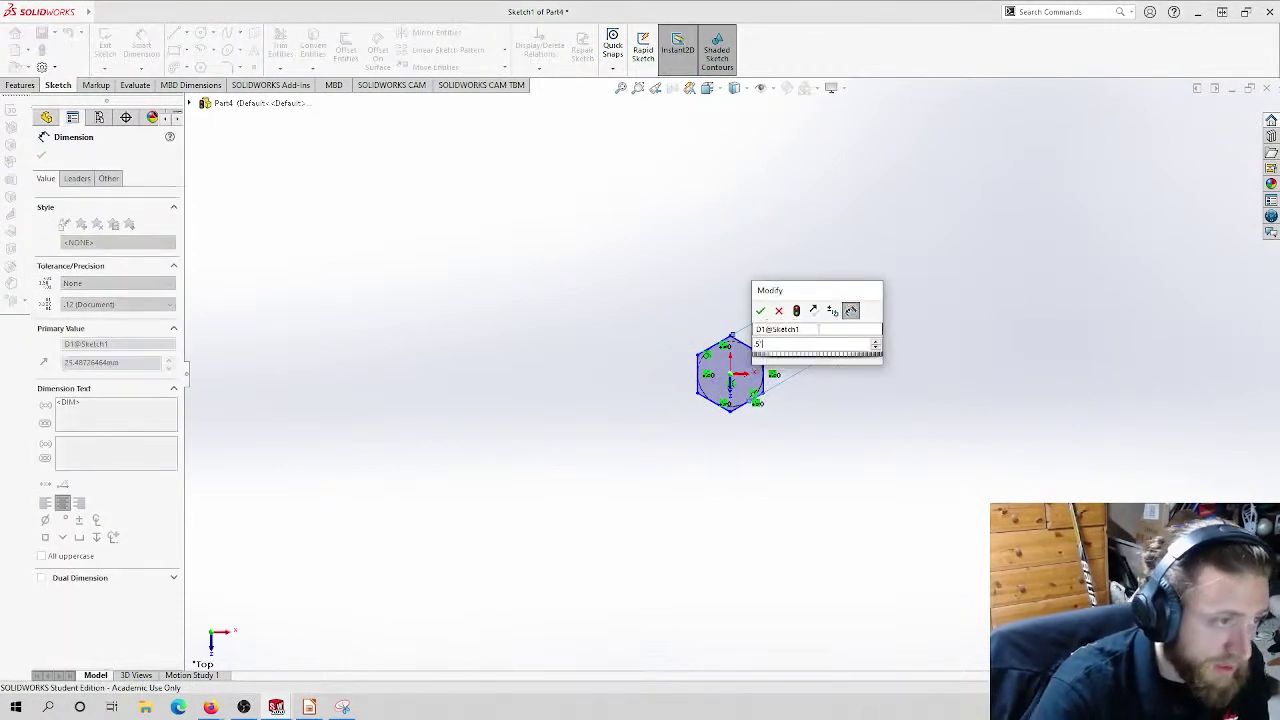
key(Return)
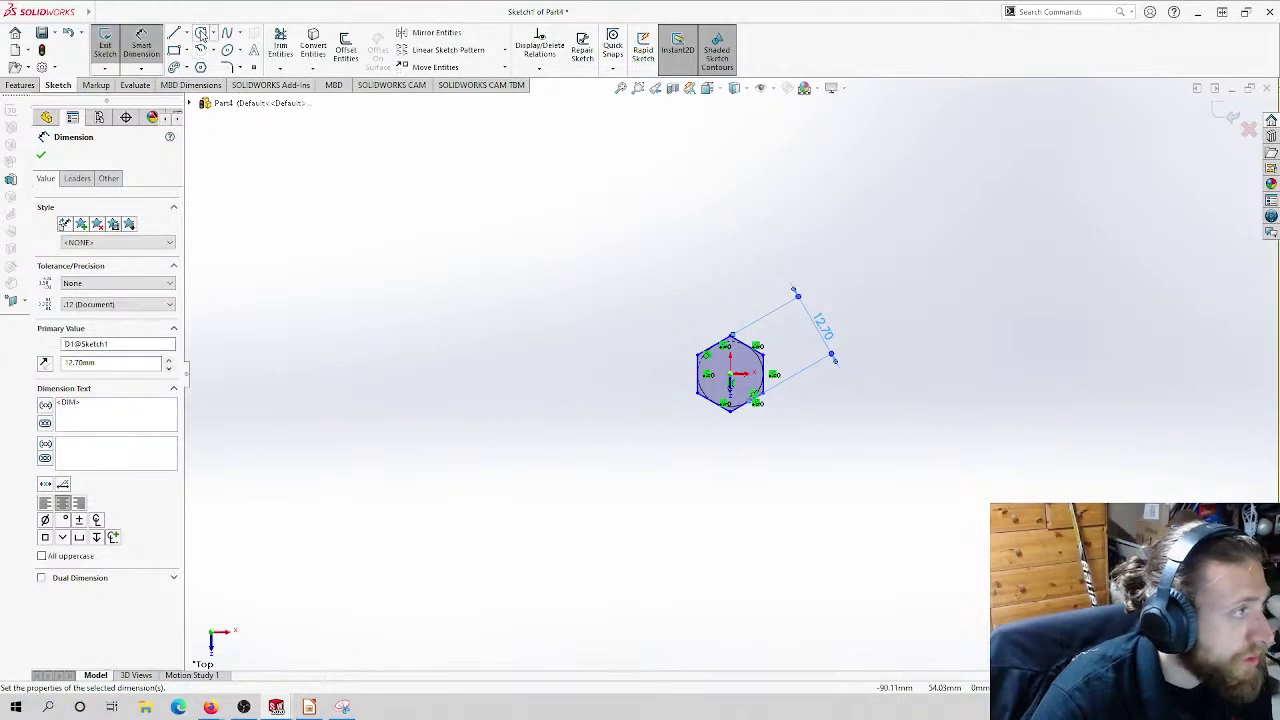
Step: Draw a circle around the hexagon centred on the origin, set its diameter to 19.05 mm, and finish the sketch
key(c)
click(731, 374)
click(677, 374)
click(141, 45)
click(668, 310)
click(662, 308)
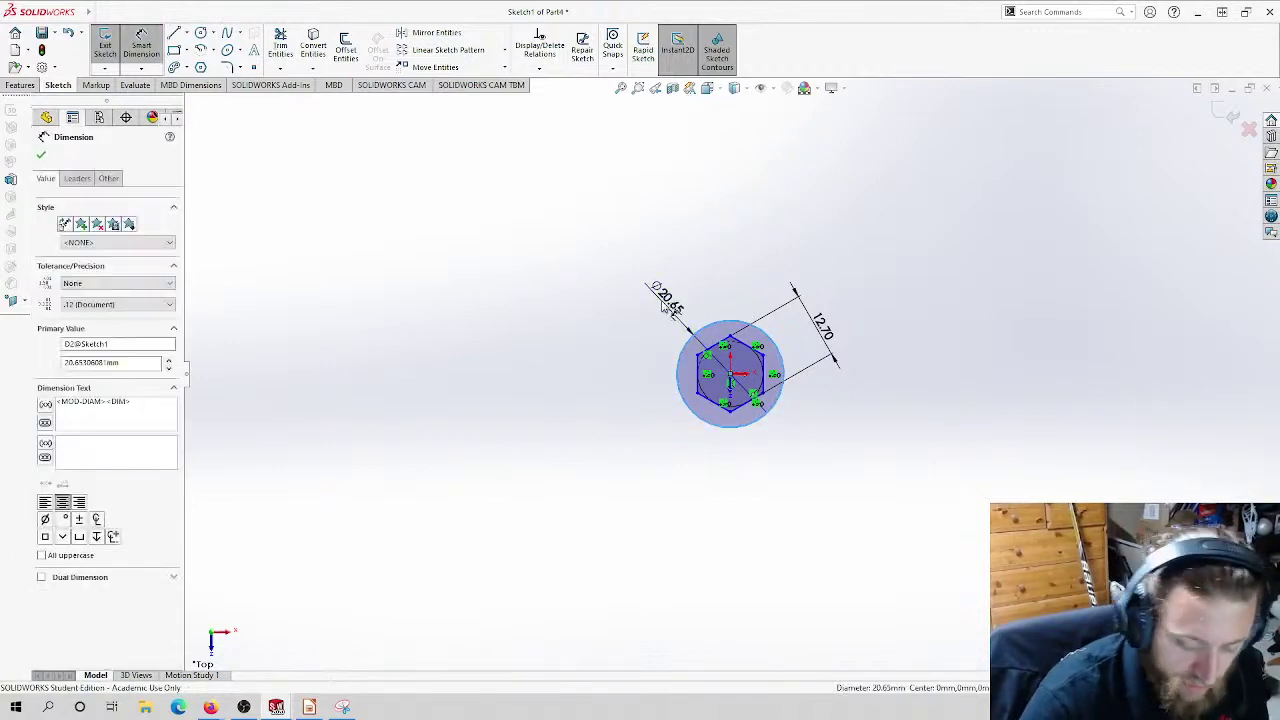
text(19.05)
key(Return)
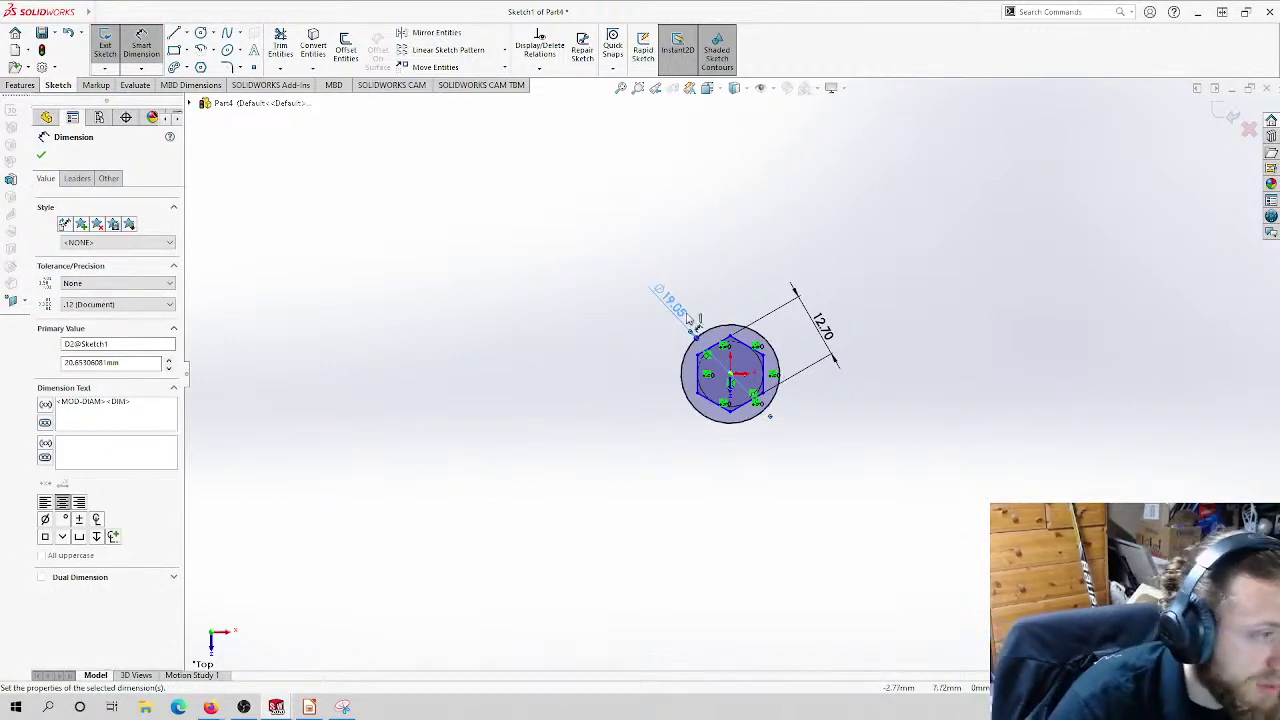
click(41, 154)
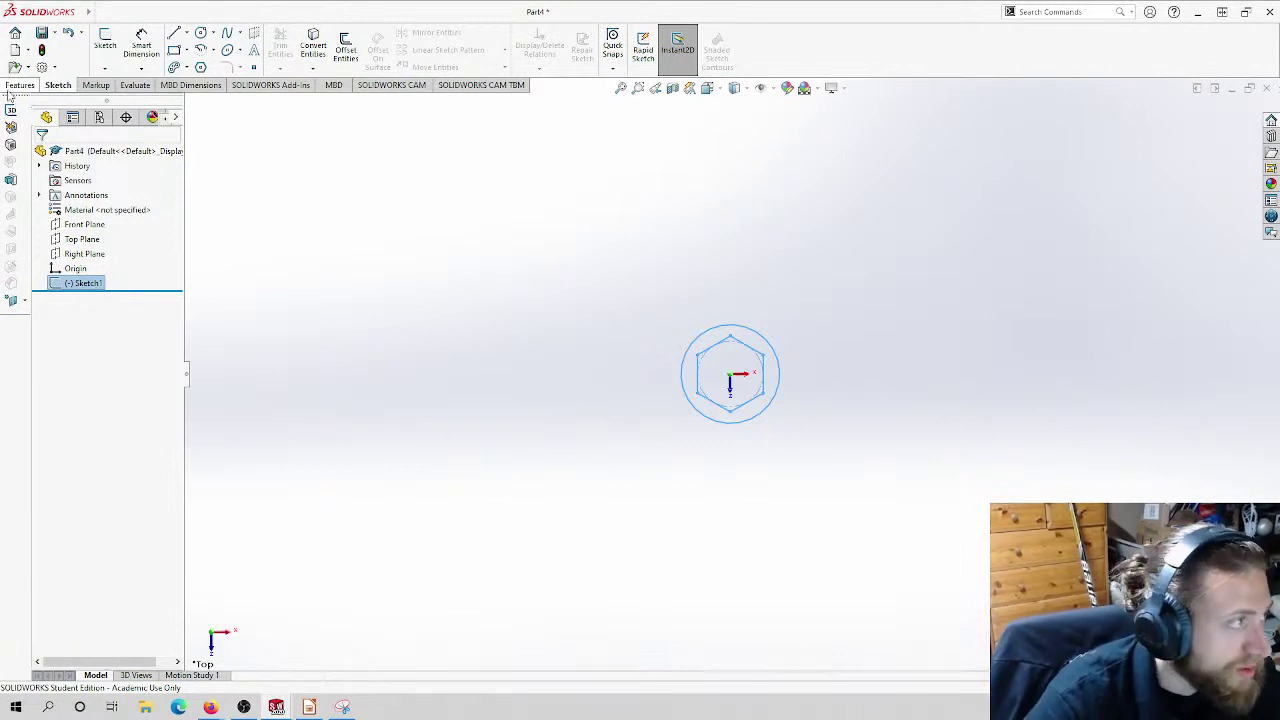
Step: Extrude the ring between the circle and hexagon as a Blind boss 10 mm deep
click(12, 87)
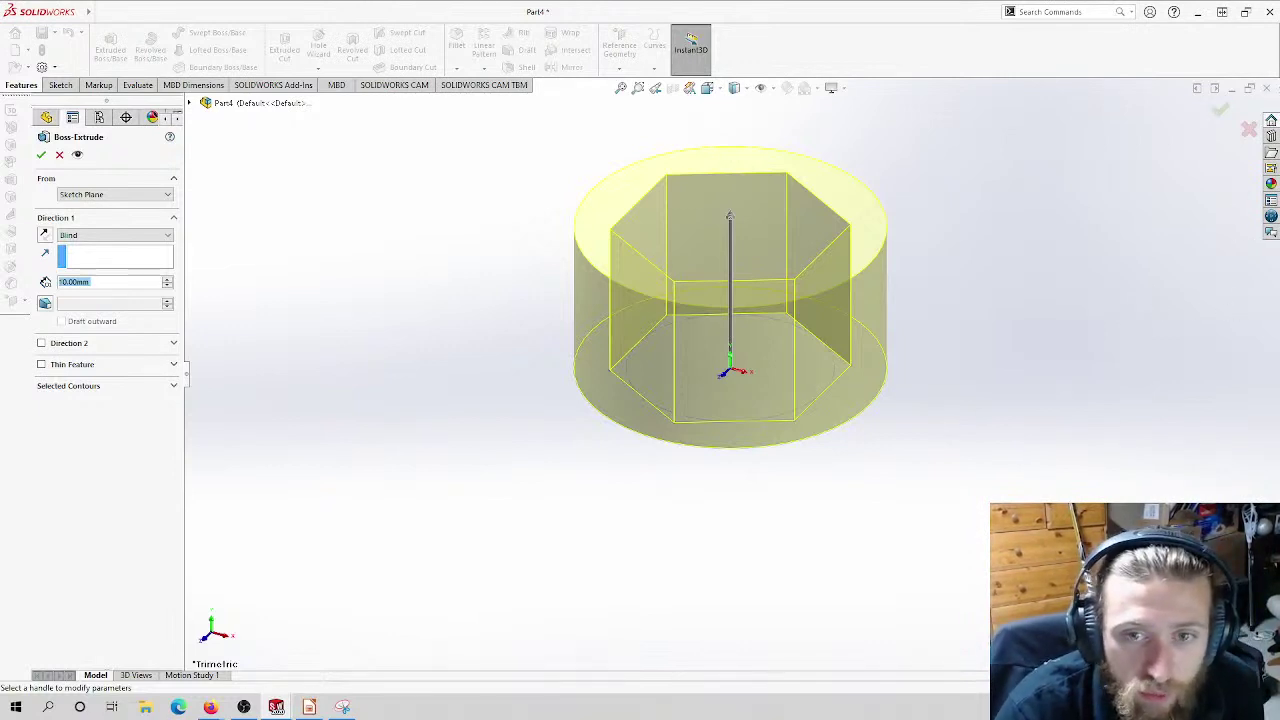
scroll(820, 283, up, 5)
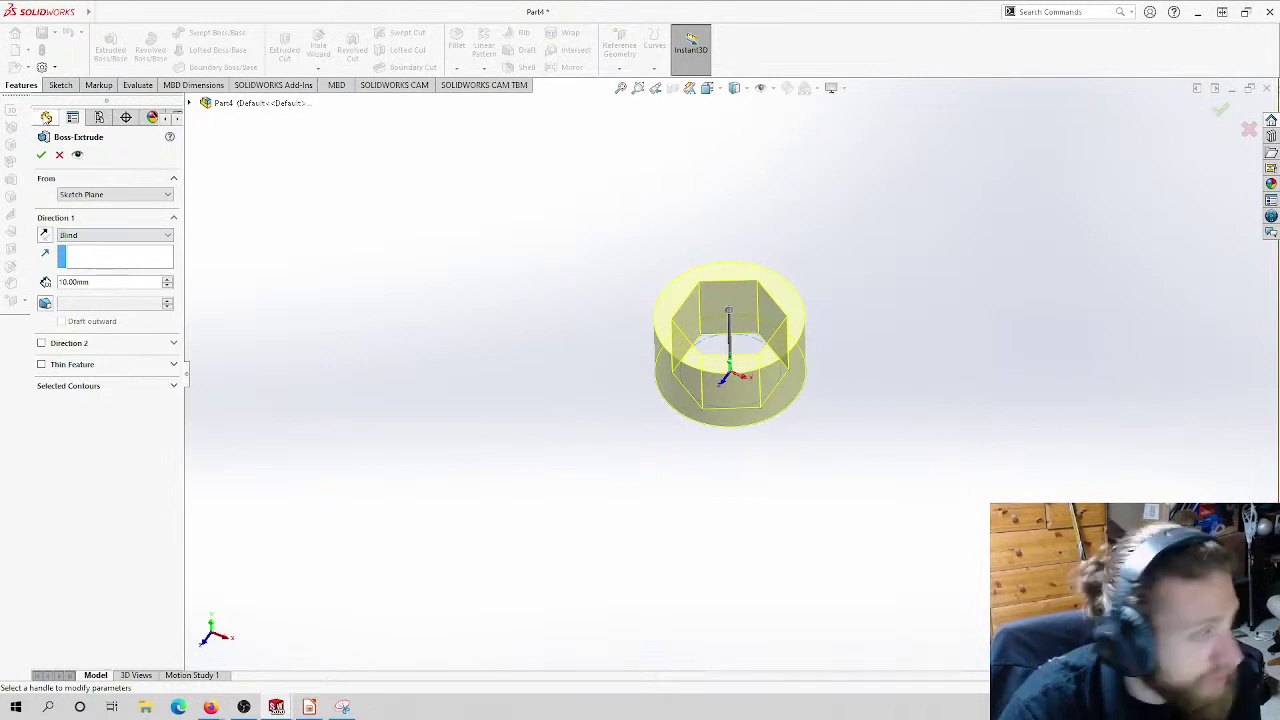
click(41, 154)
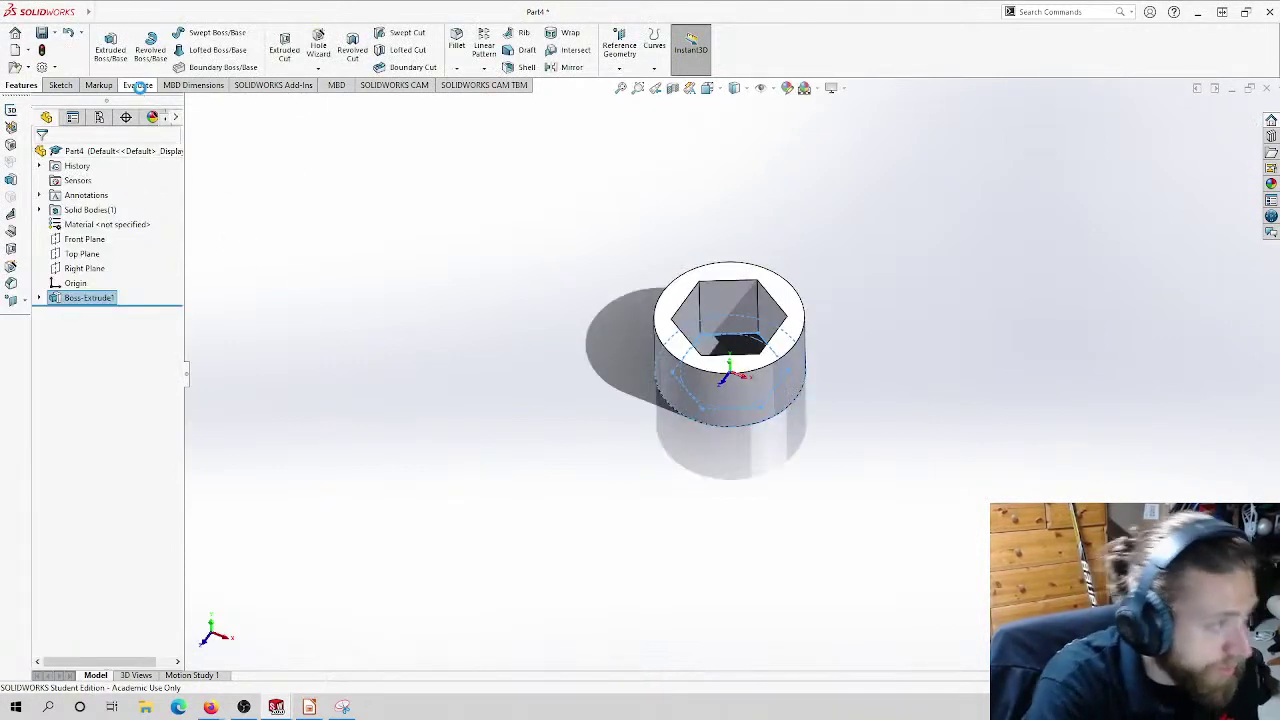
Step: Save the spacer part as acetal_10mm in the goalie folder
key(ctrl+s)
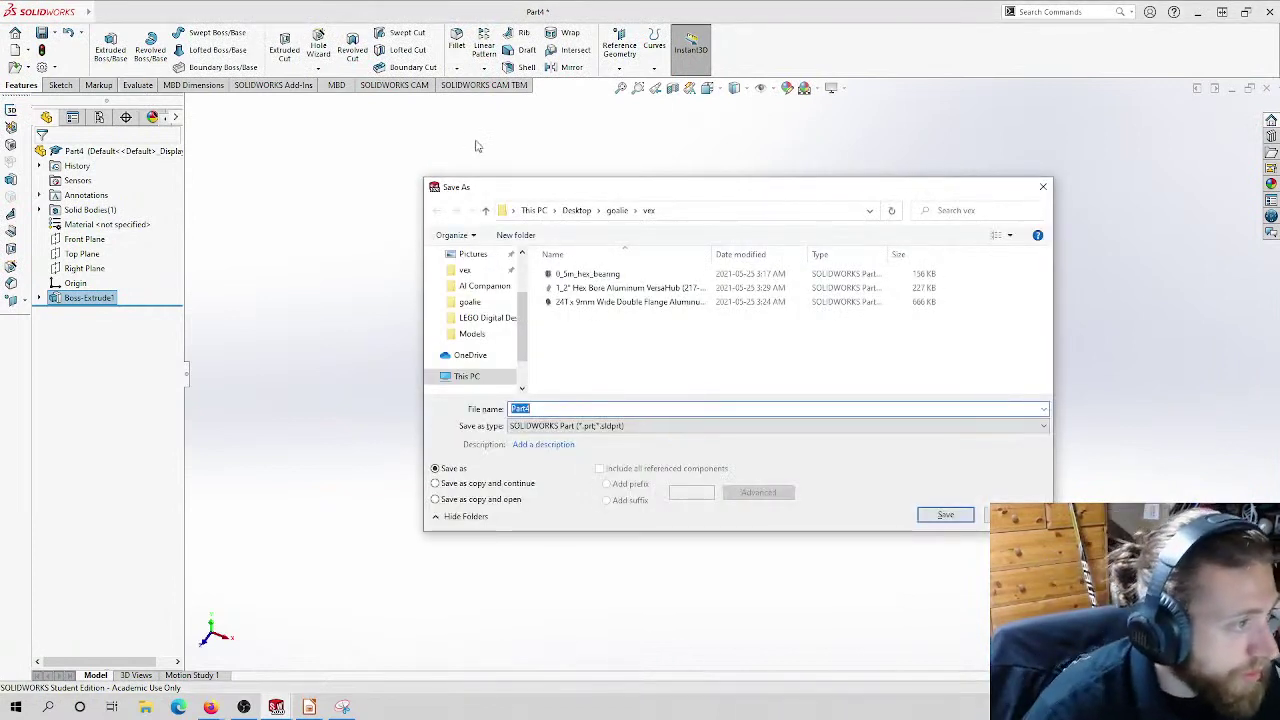
click(617, 210)
click(572, 409)
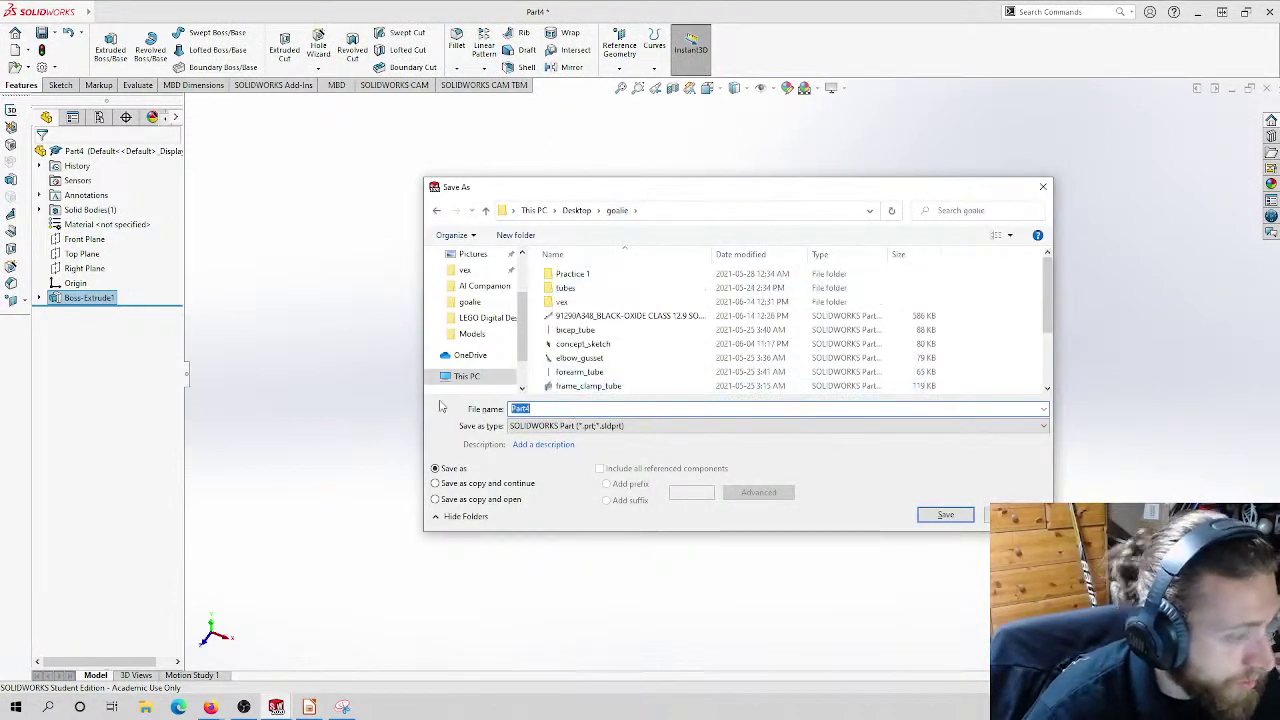
text(ar)
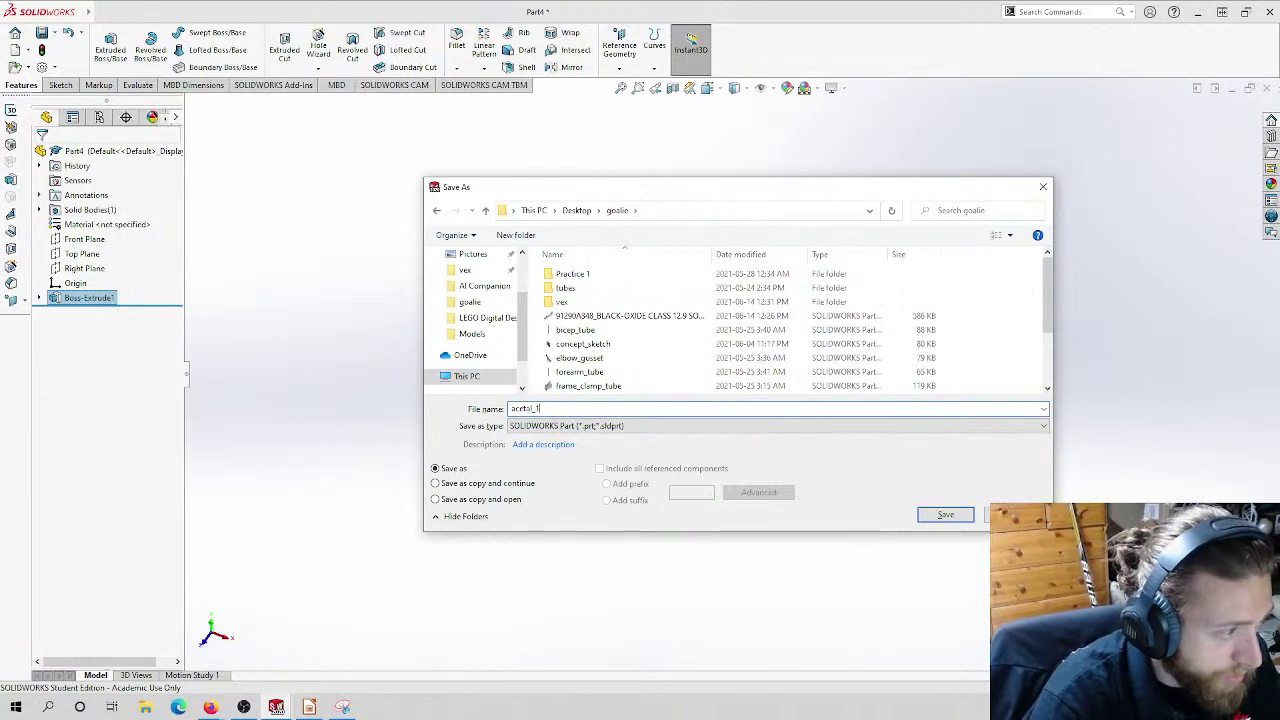
key(Return)
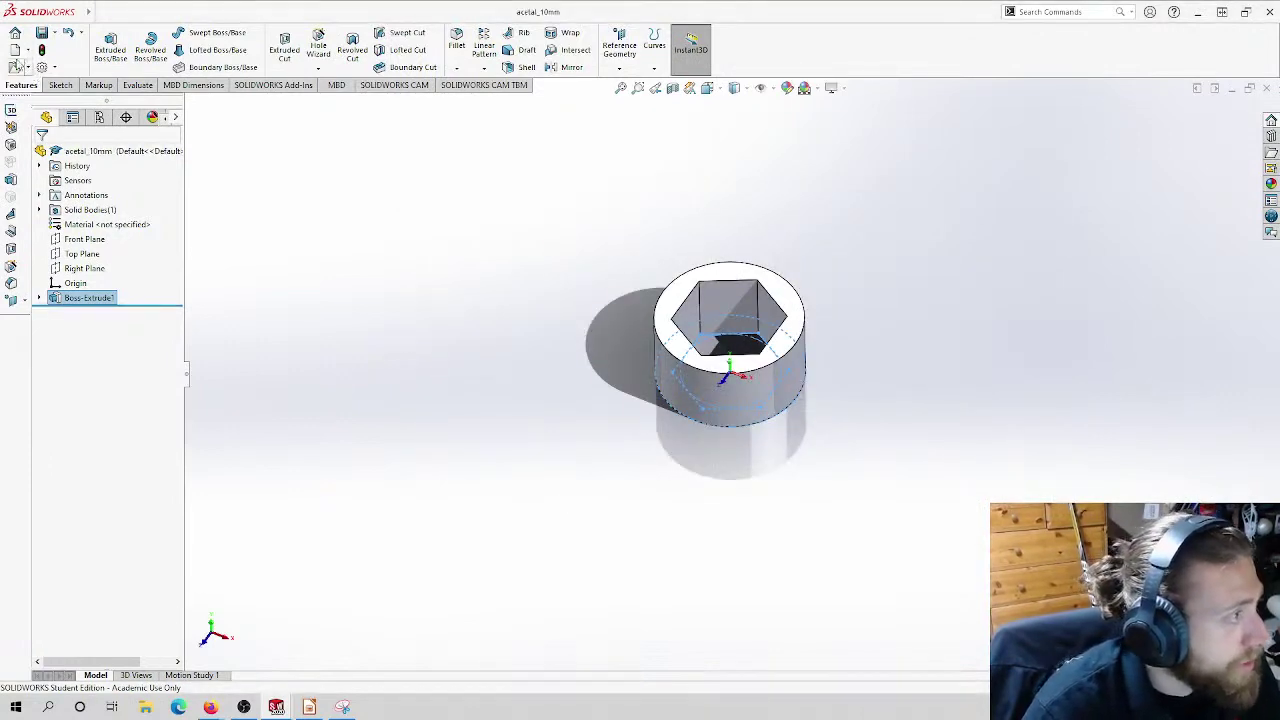
Step: Create another new part, view it from the top, and start a sketch on the Top Plane
click(15, 50)
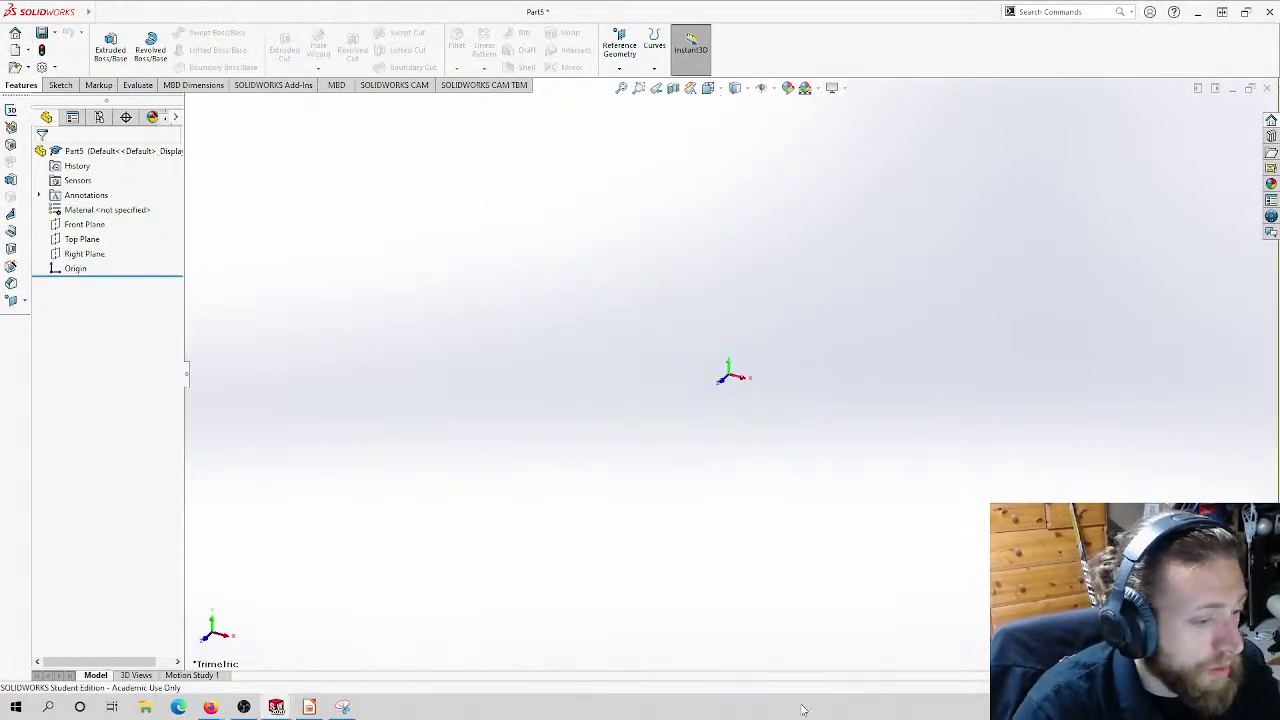
click(708, 88)
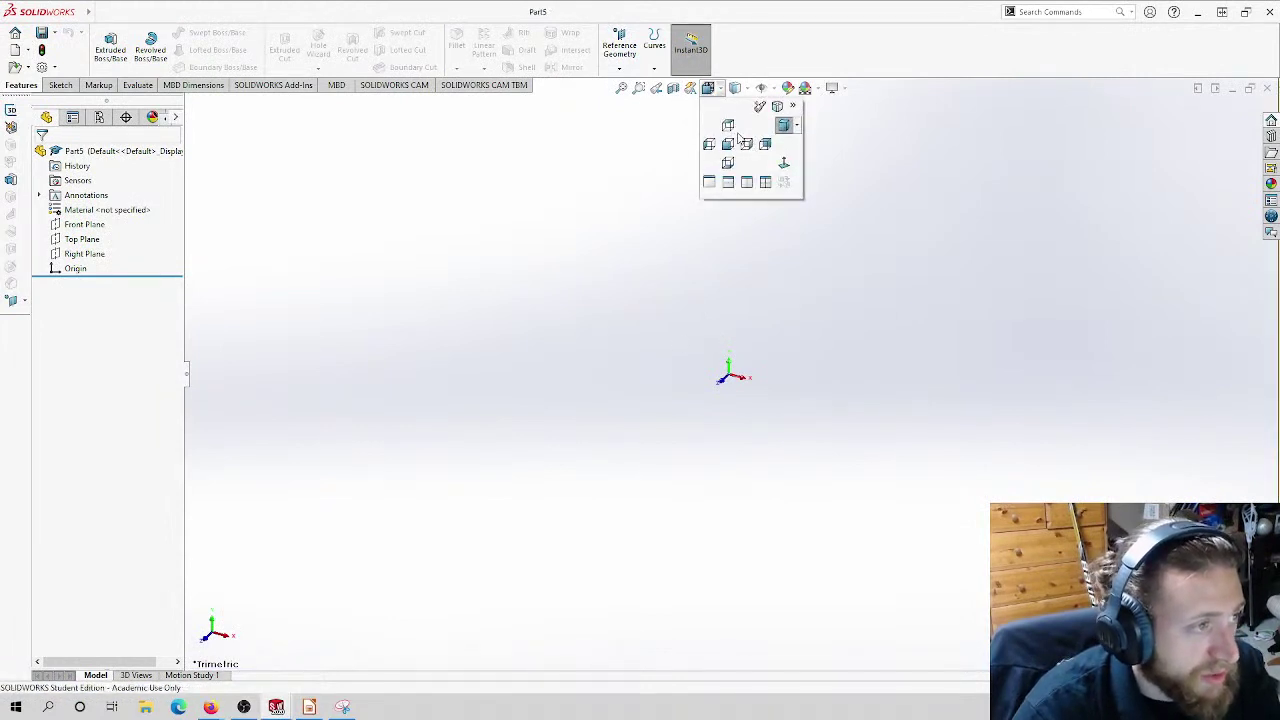
click(728, 132)
click(60, 85)
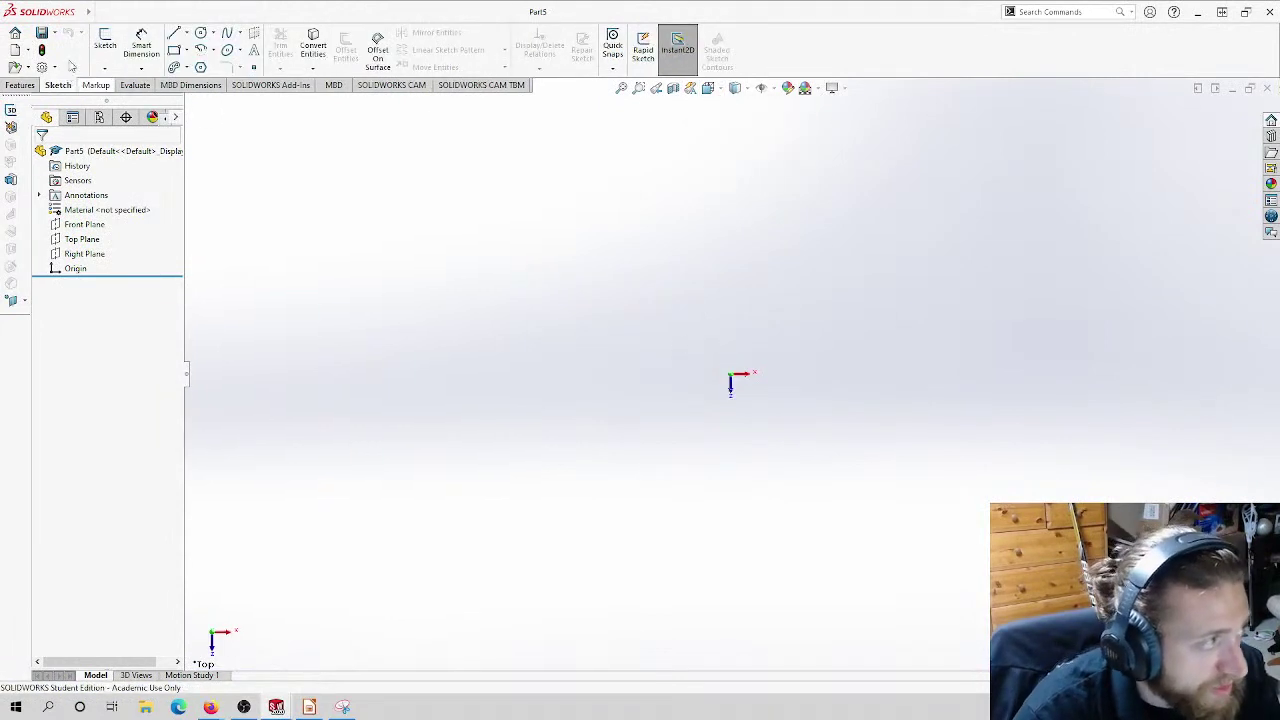
click(105, 45)
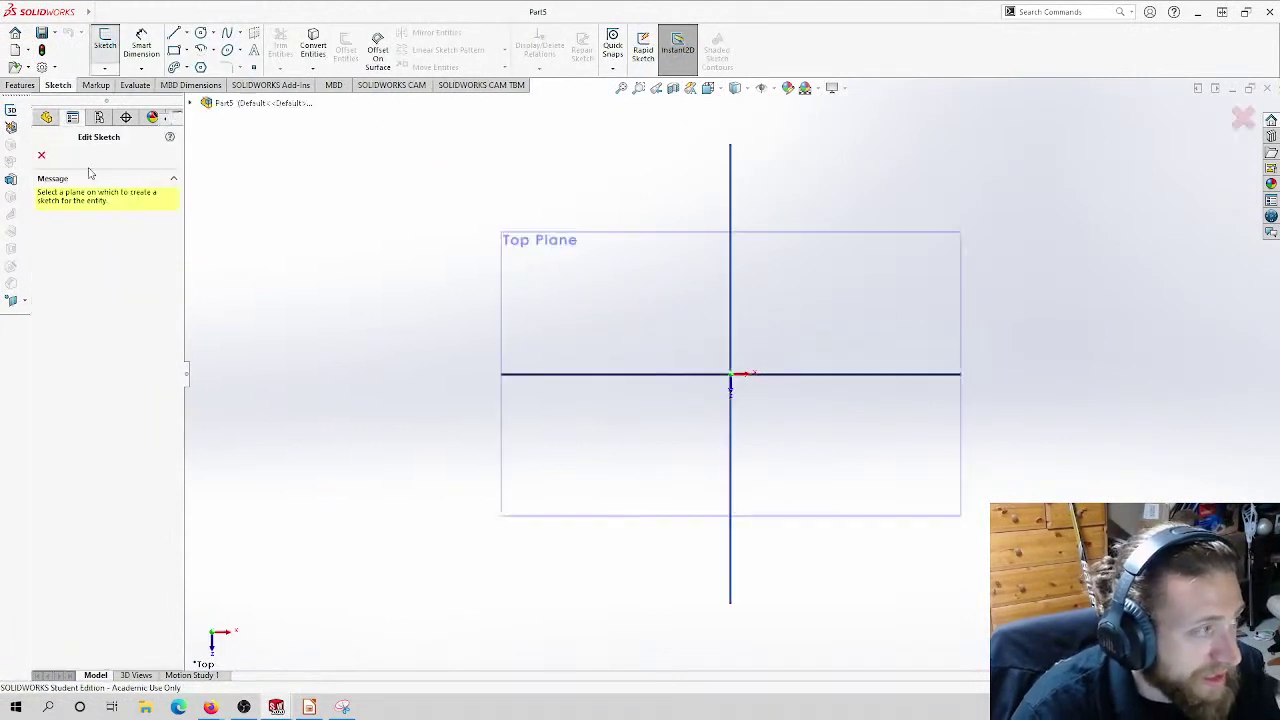
click(557, 297)
Step: Draw a six-sided polygon centred on the origin and set its across-flats distance to 12.7 mm
click(200, 67)
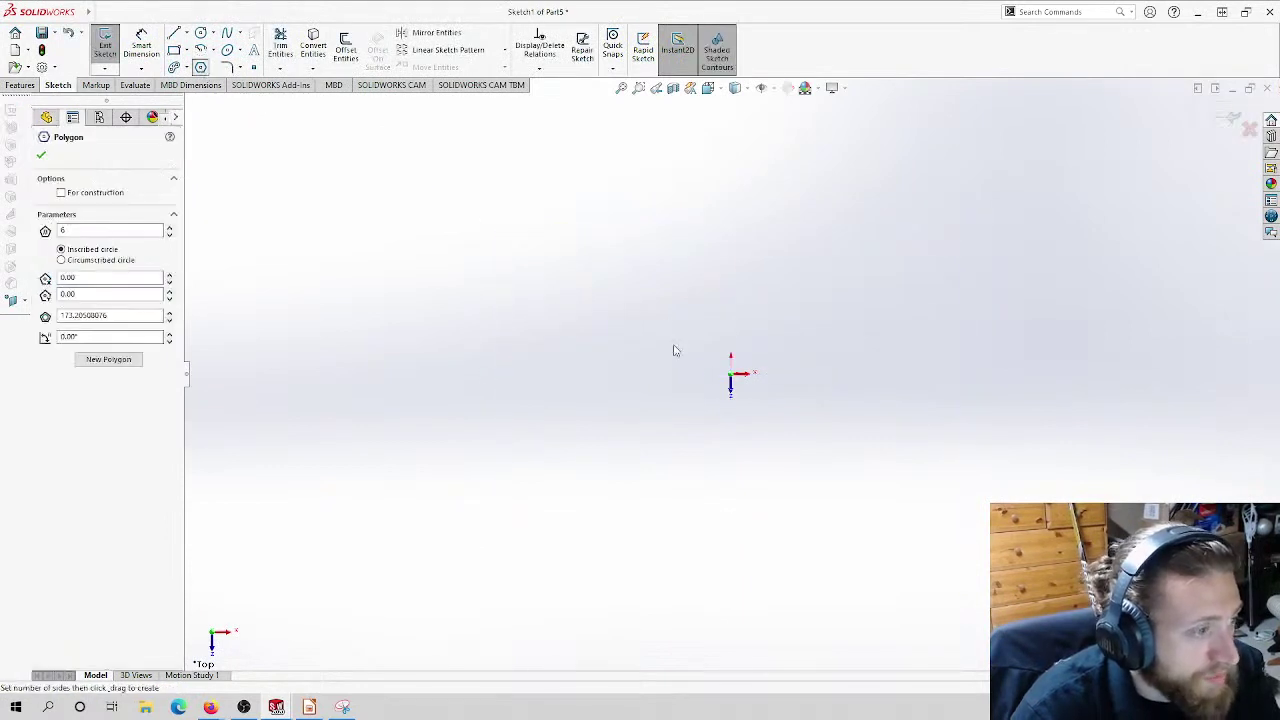
click(731, 375)
click(732, 335)
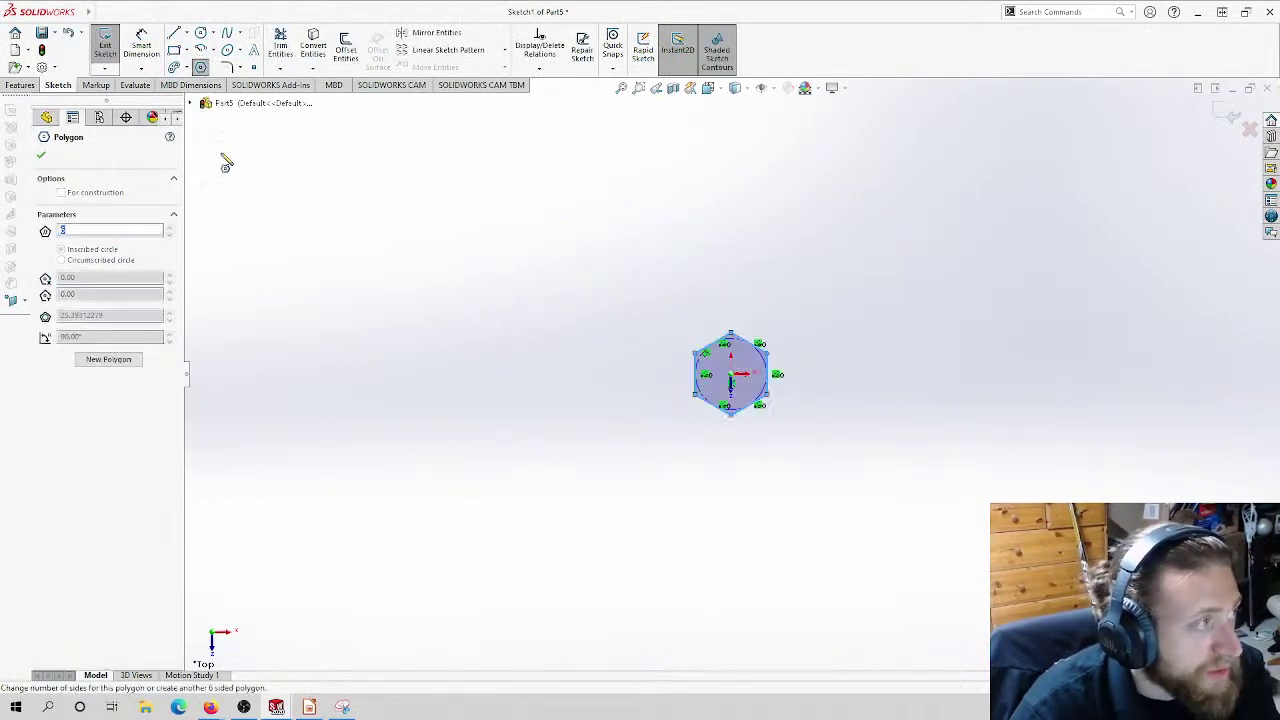
click(141, 47)
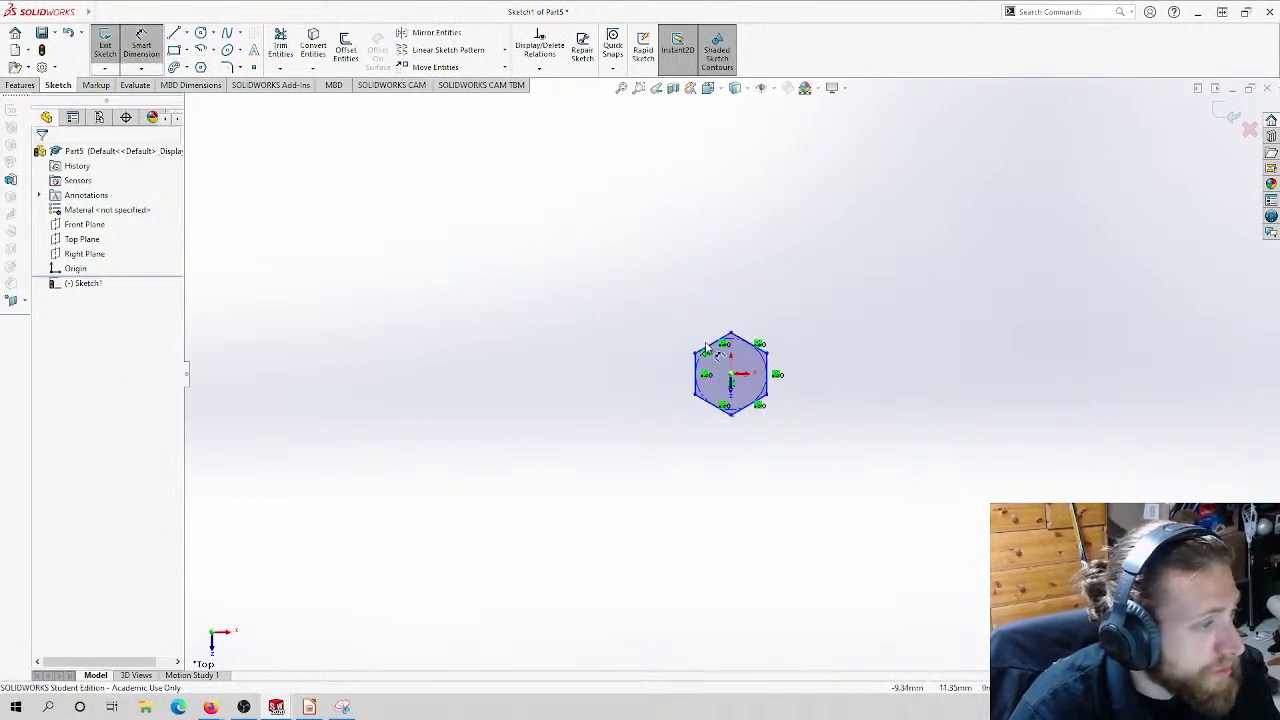
click(758, 410)
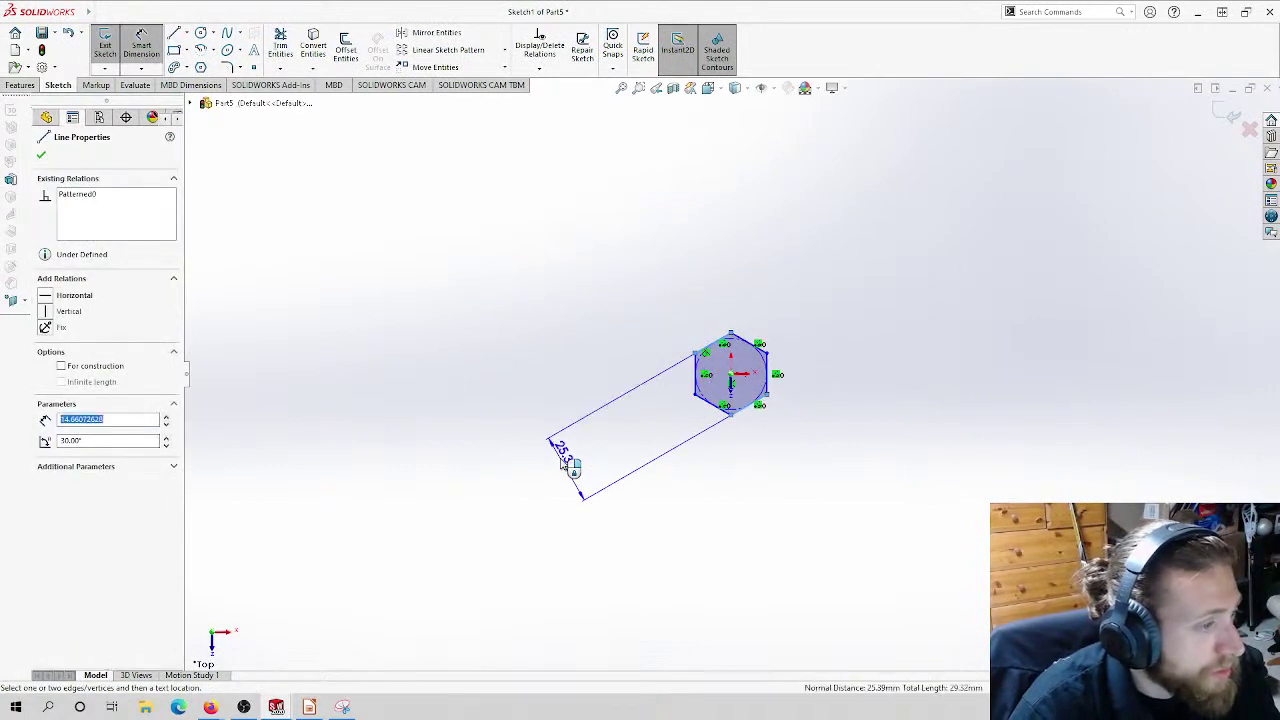
click(568, 462)
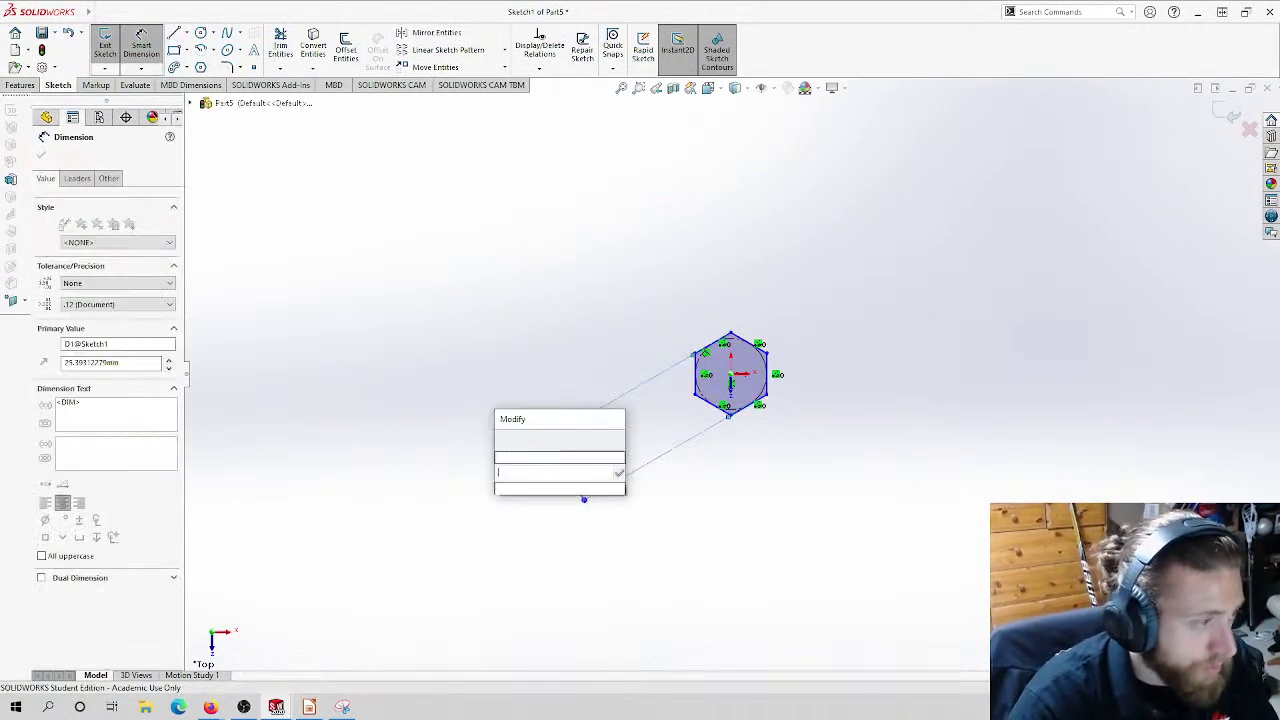
text(12.7)
key(Return)
Step: Draw a circle around the hexagon centred on the origin, set its diameter to 0.75 in (19.05 mm), and finish the sketch
click(201, 32)
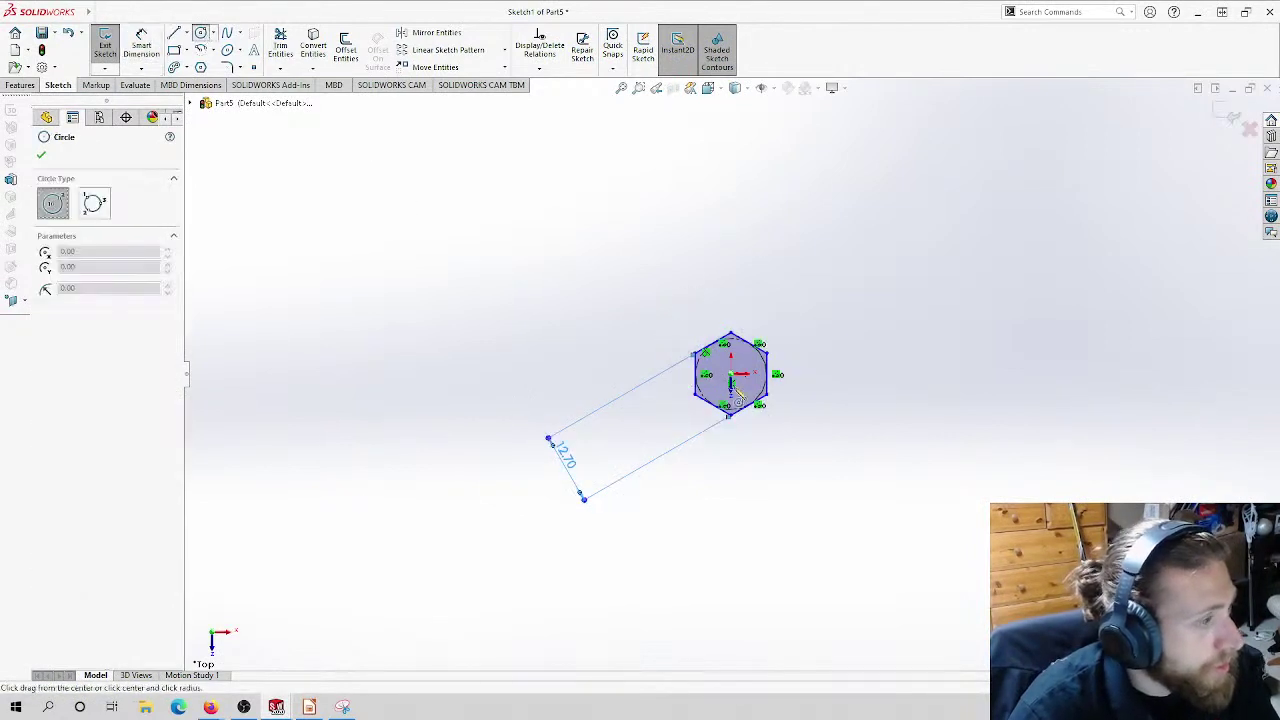
click(731, 375)
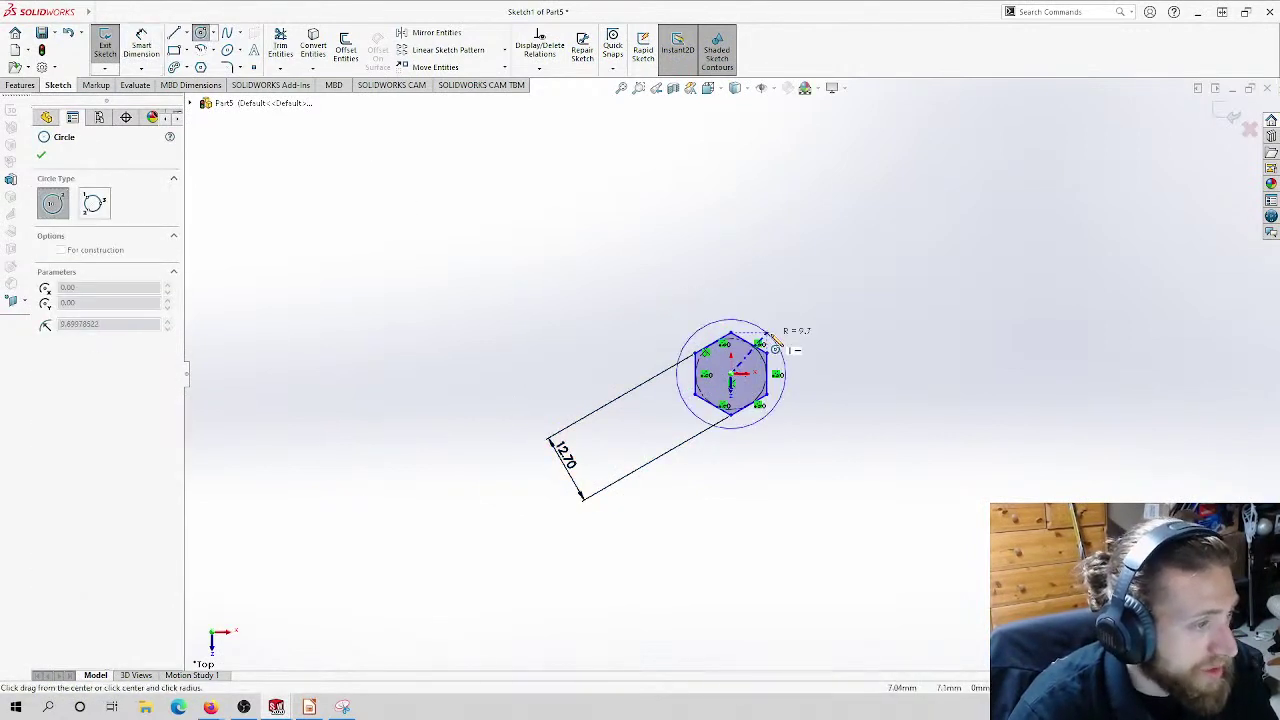
click(784, 342)
click(141, 45)
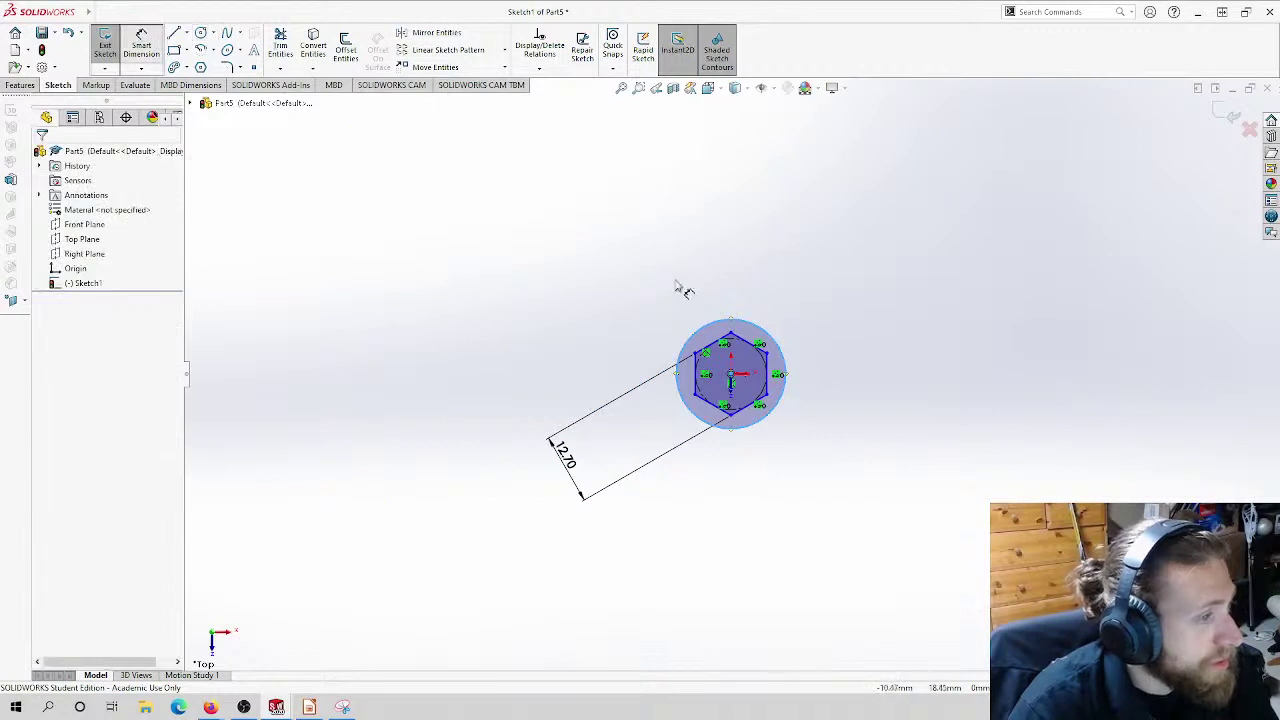
click(630, 316)
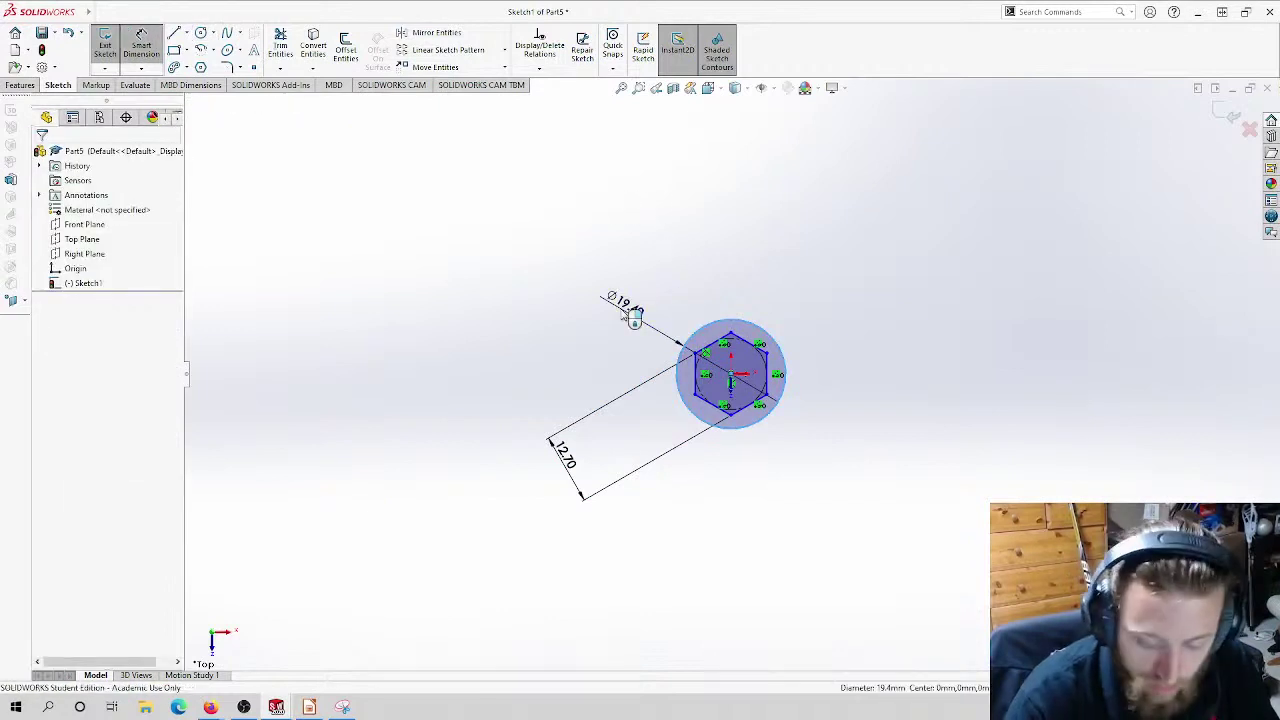
click(634, 316)
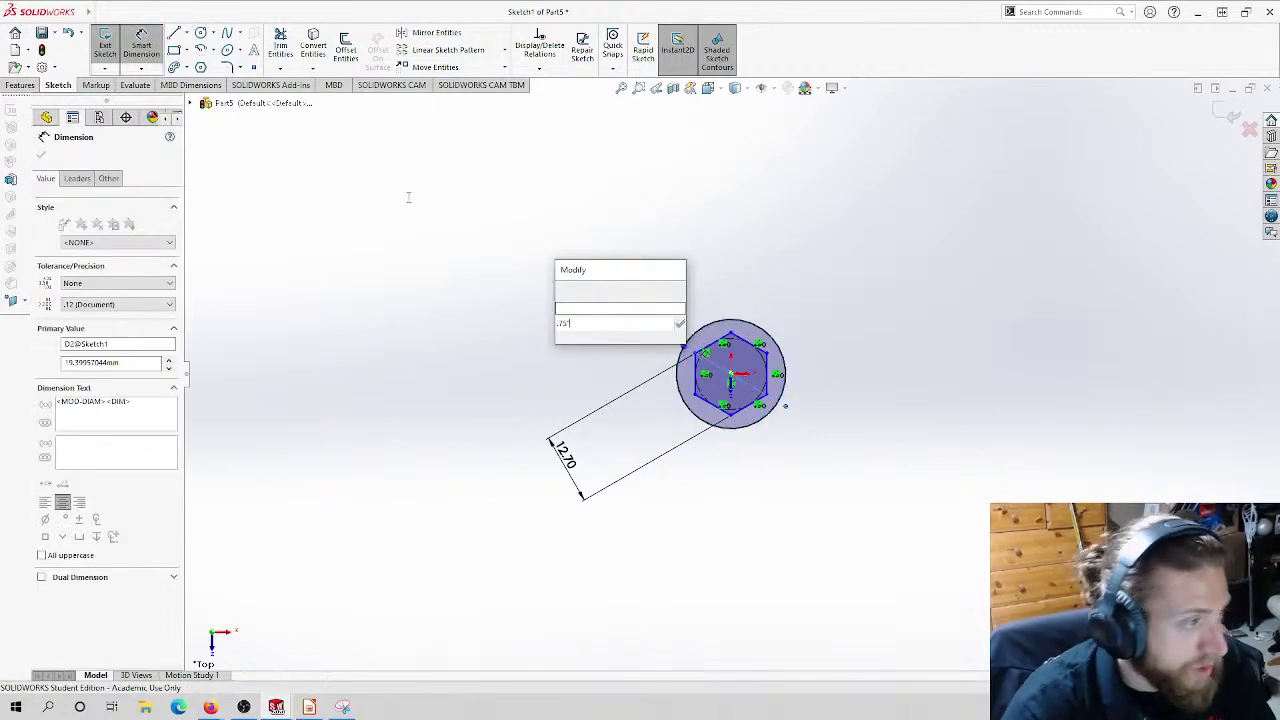
key(Return)
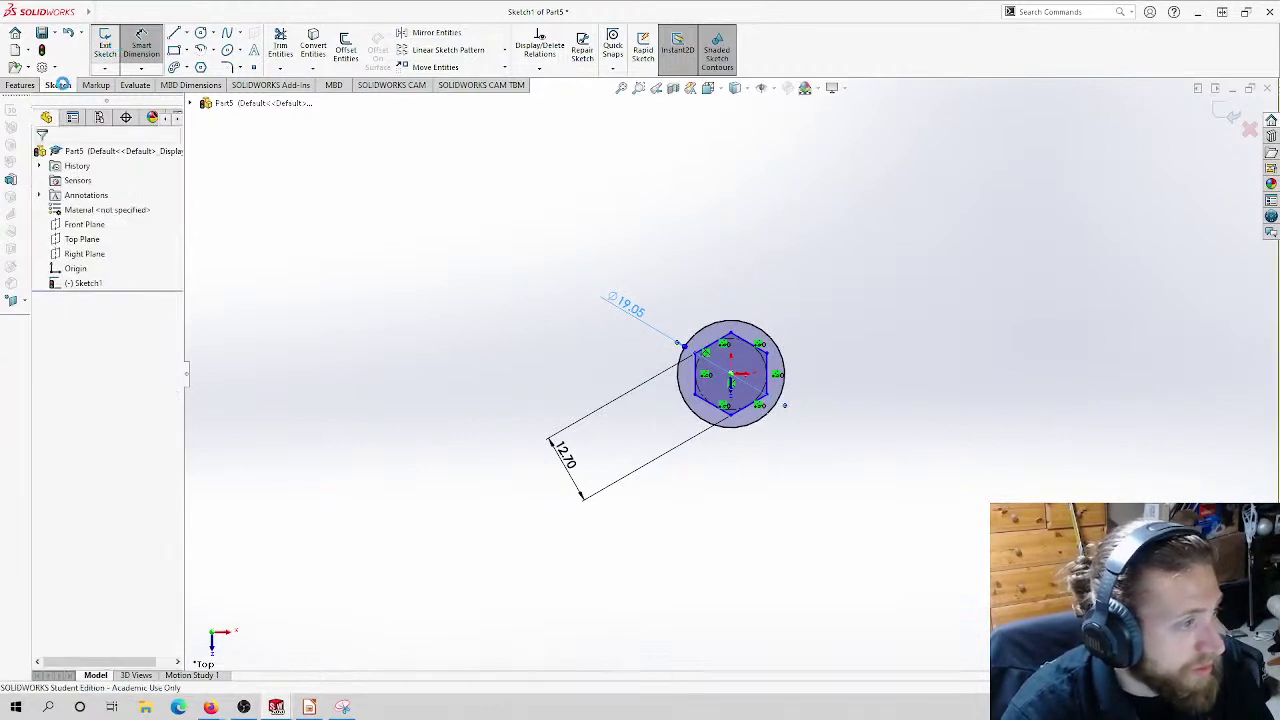
click(105, 45)
Step: Extrude the ring between the circle and hexagon as a Blind boss 9.5 mm deep
click(20, 85)
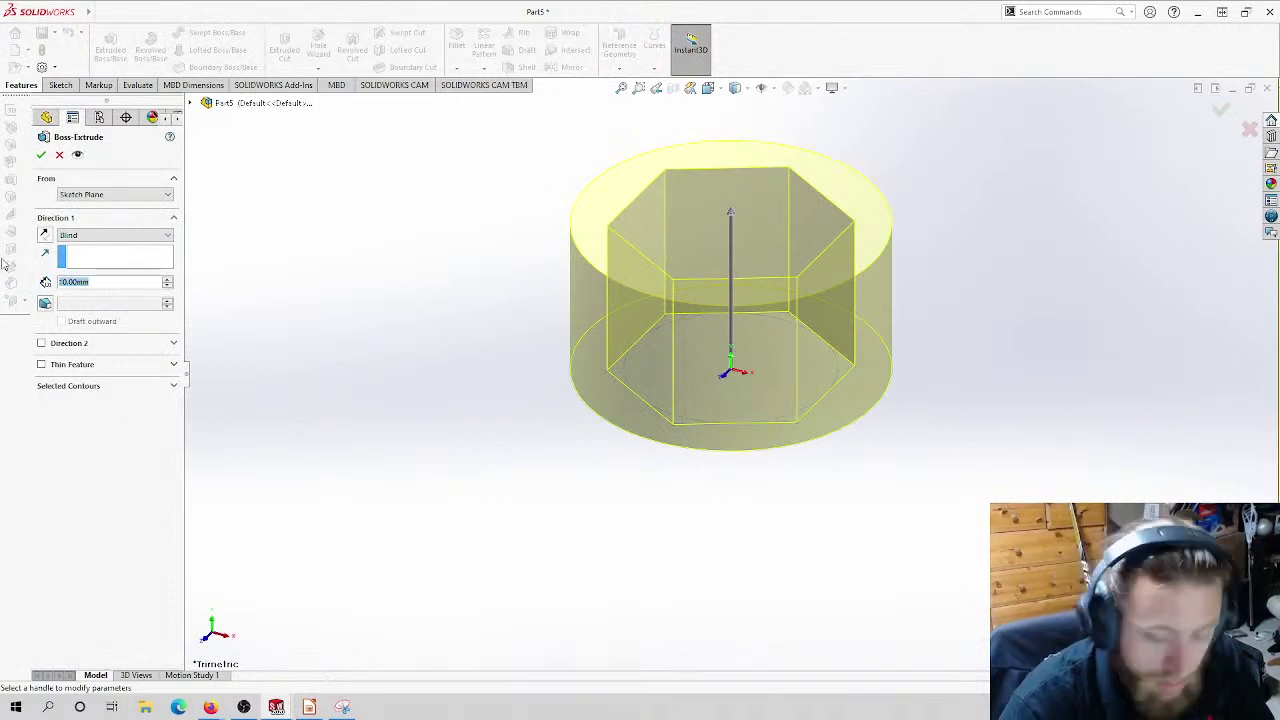
text(5.5)
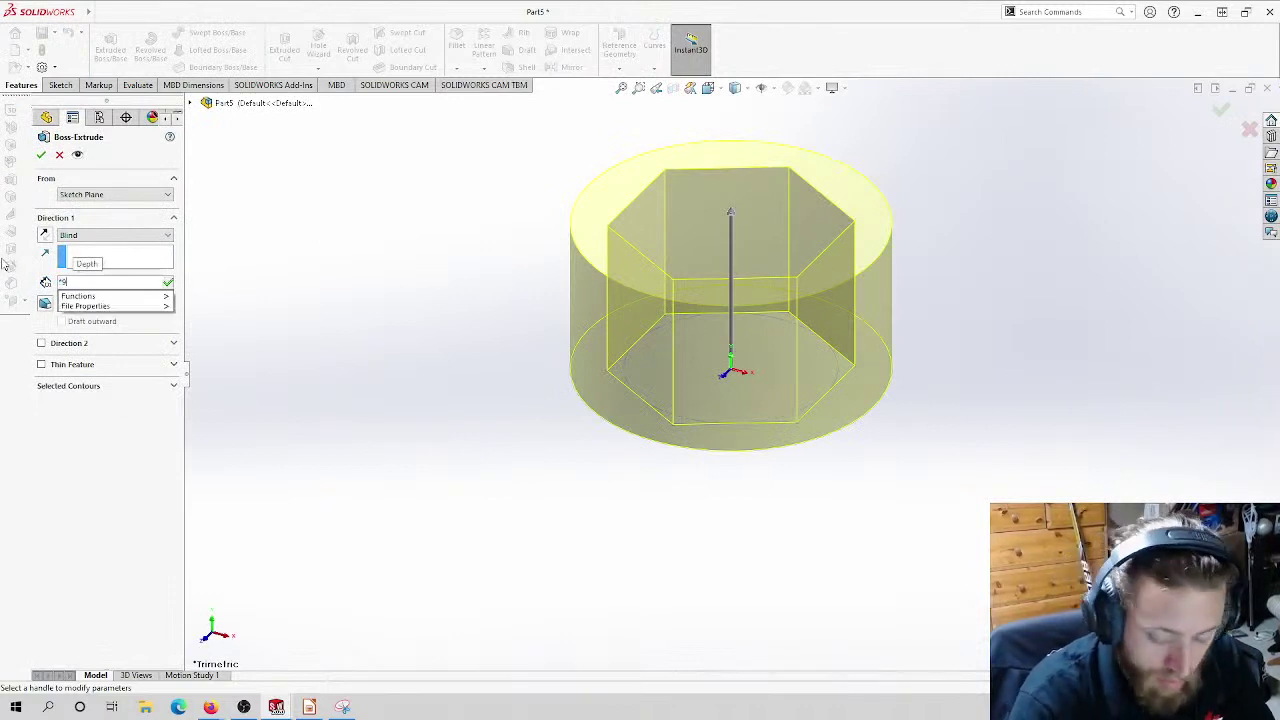
key(Return)
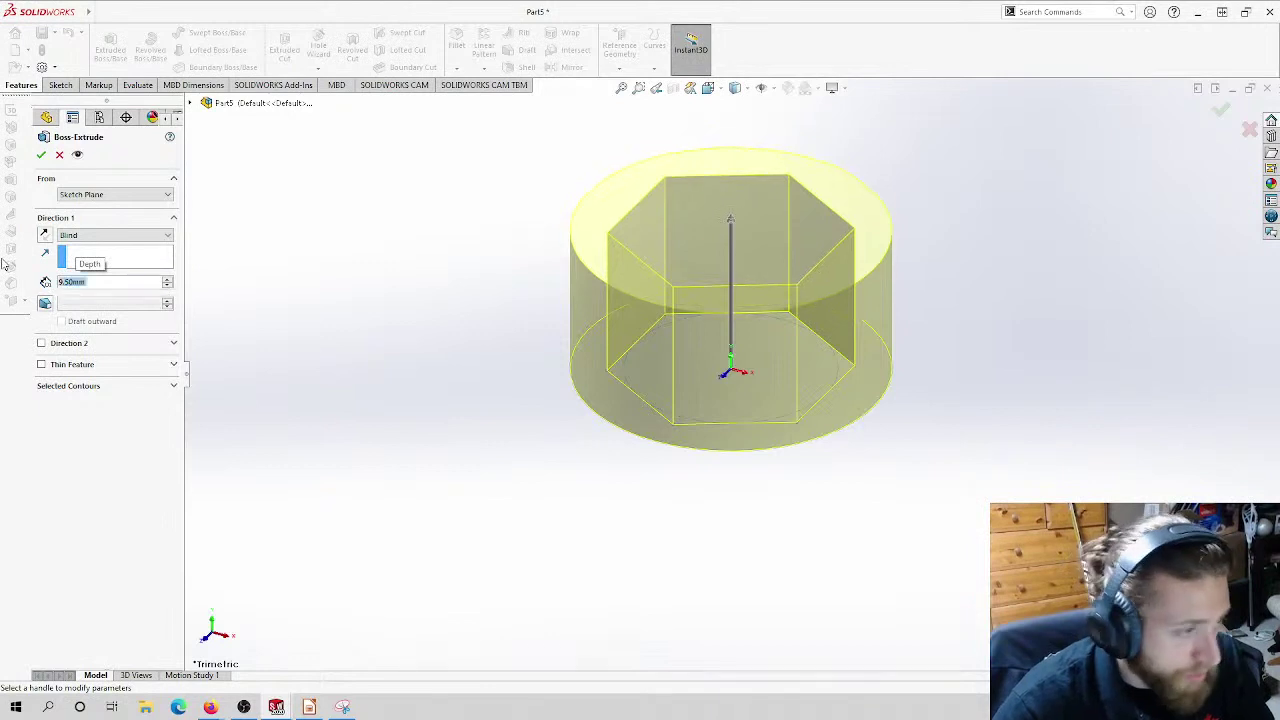
key(Return)
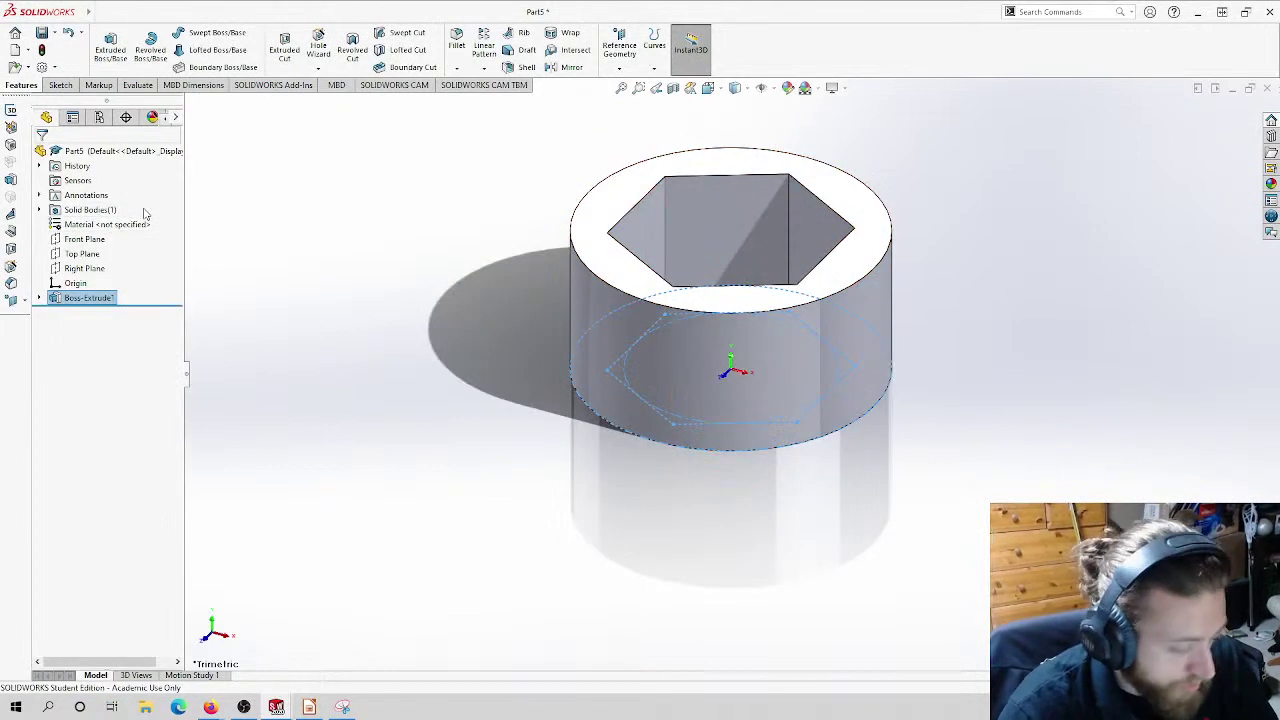
Step: Save the spacer part as acetal_9.5mm in the goalie folder and close both spacer parts to return to the assembly
key(ctrl+s)
text(ac)
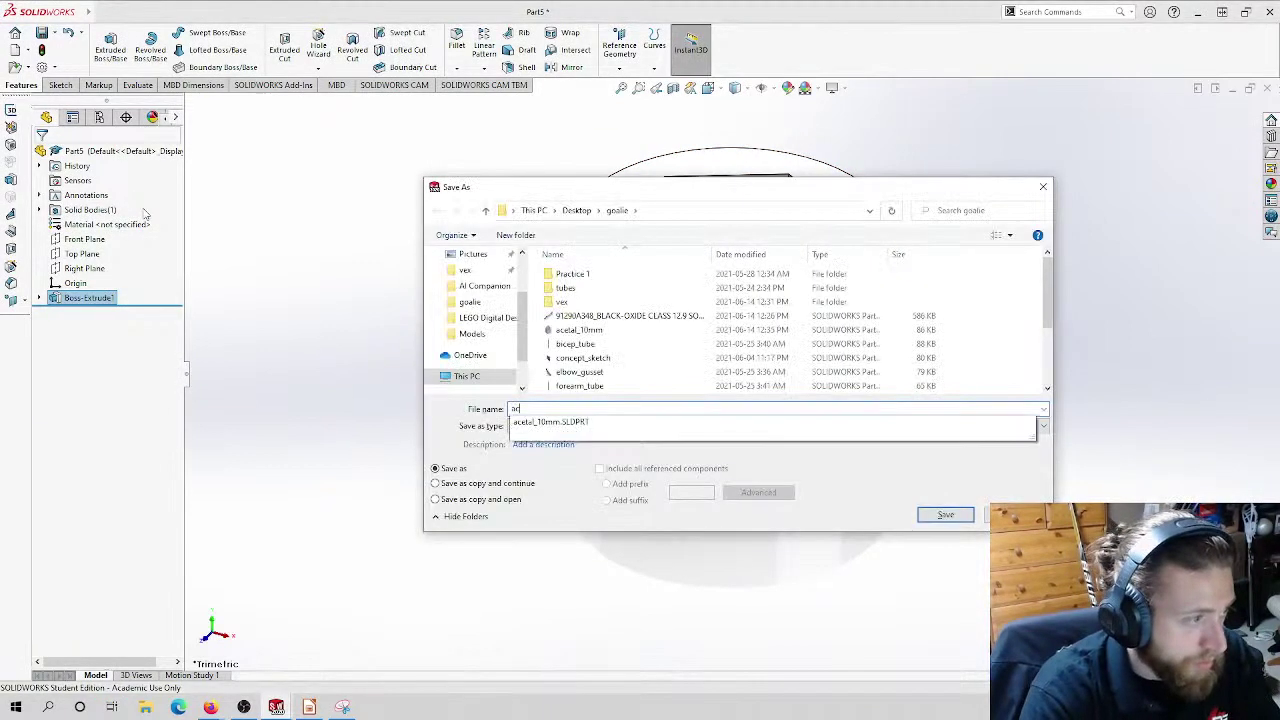
text(etal_)
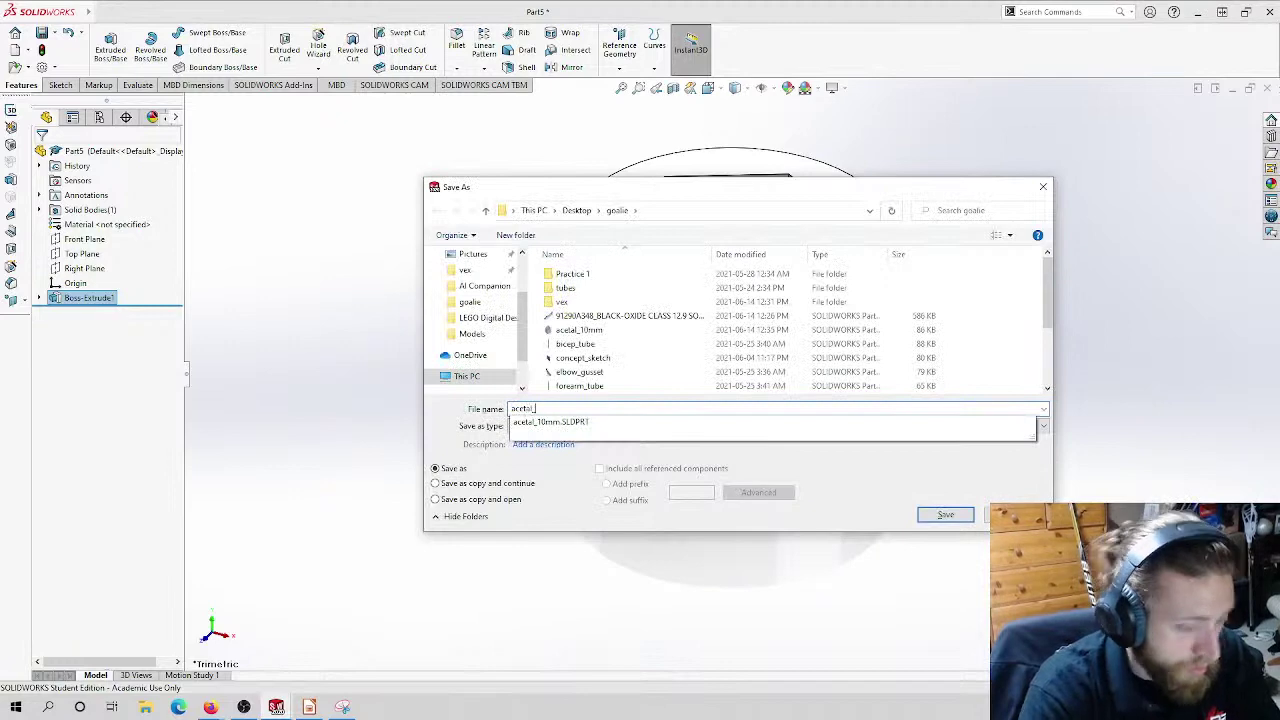
text(9.5mm)
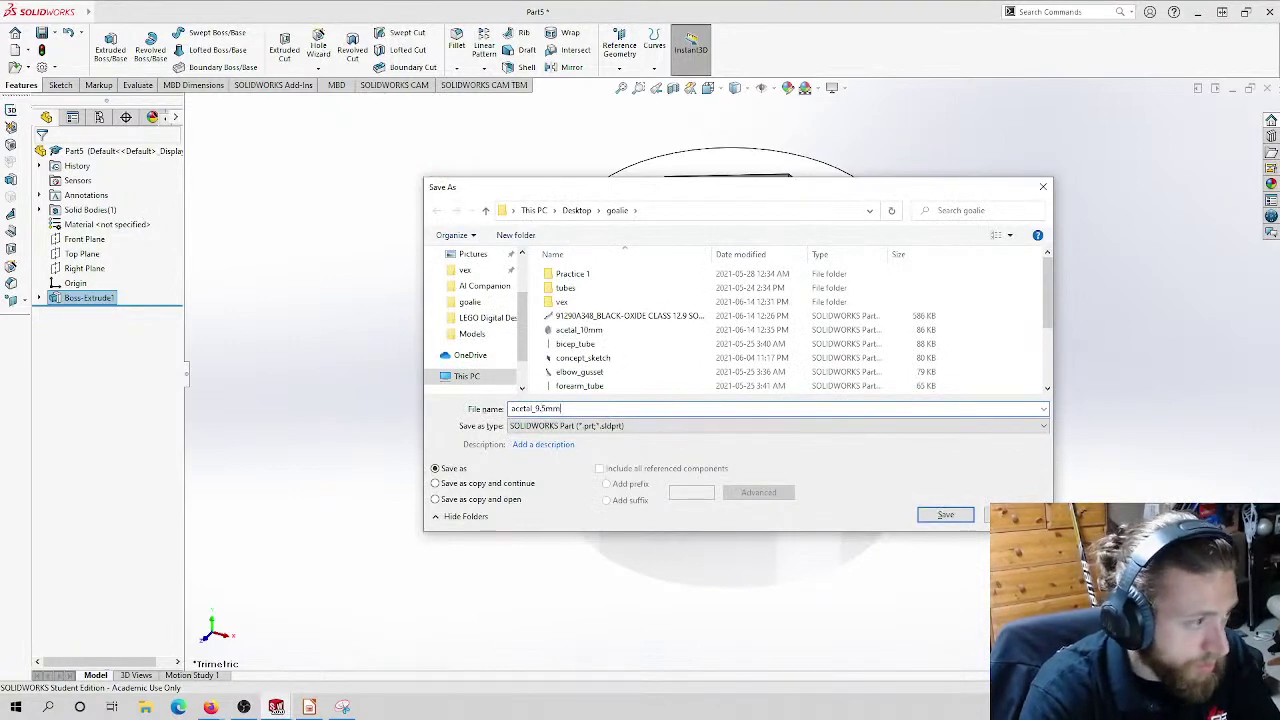
key(Return)
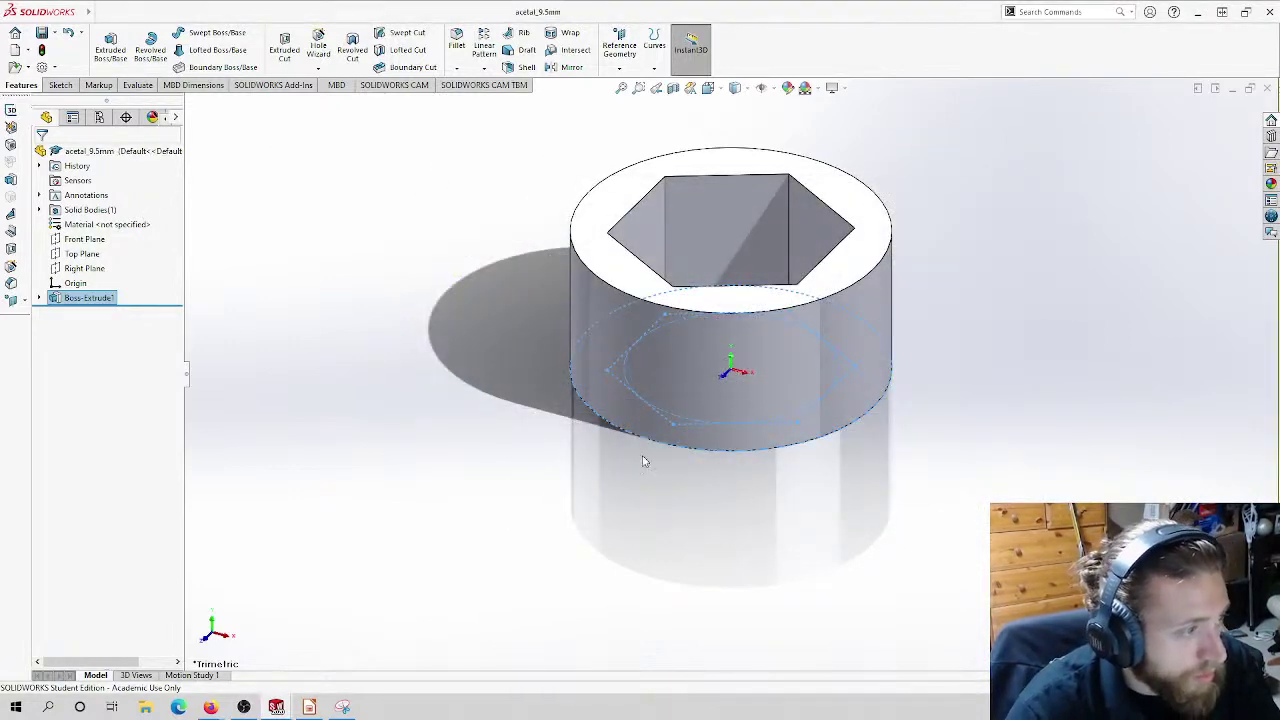
click(1268, 88)
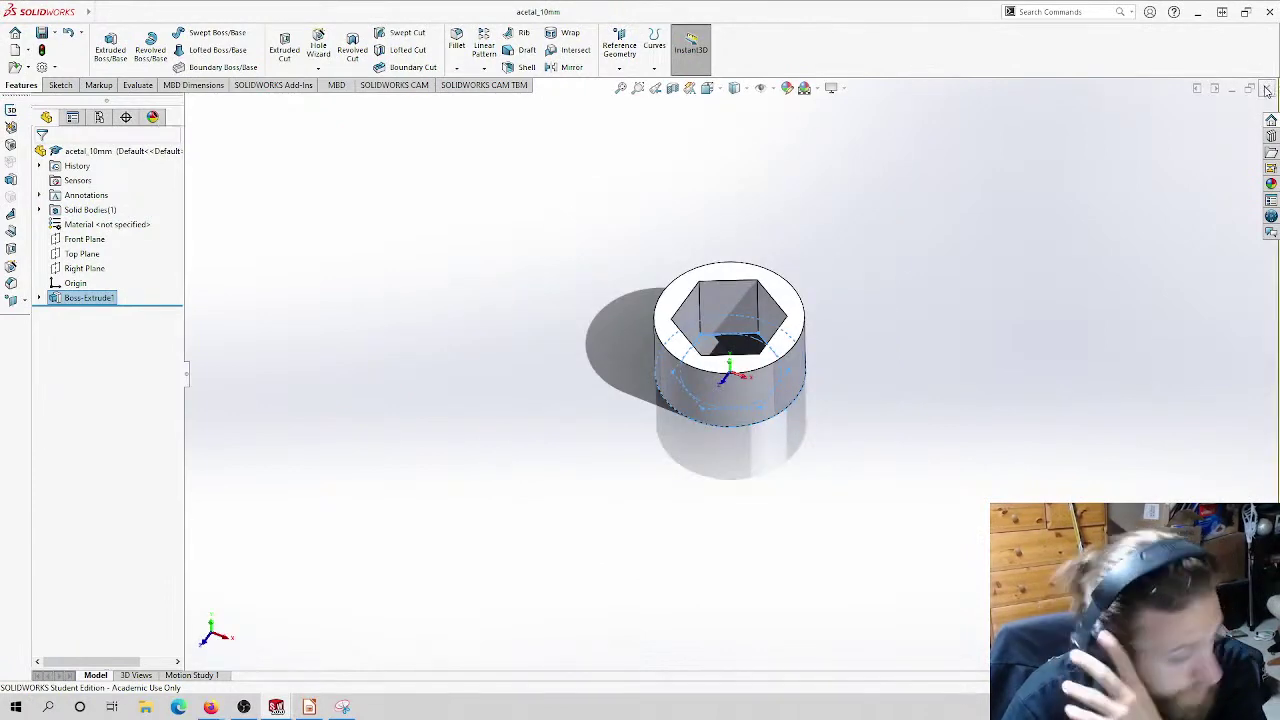
click(1266, 89)
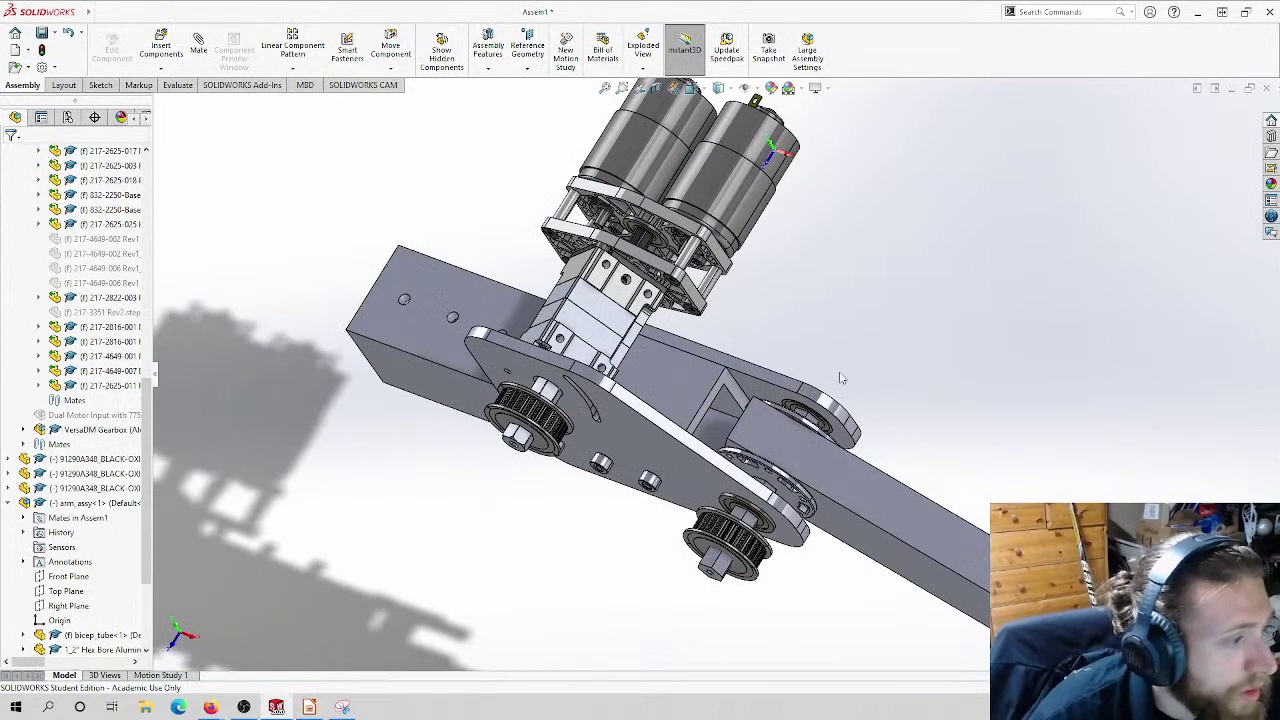
Step: Insert two copies of acetal_9.5mm from the goalie folder beside the arm, rotated 90° about X
scroll(836, 369, up, 3)
click(166, 42)
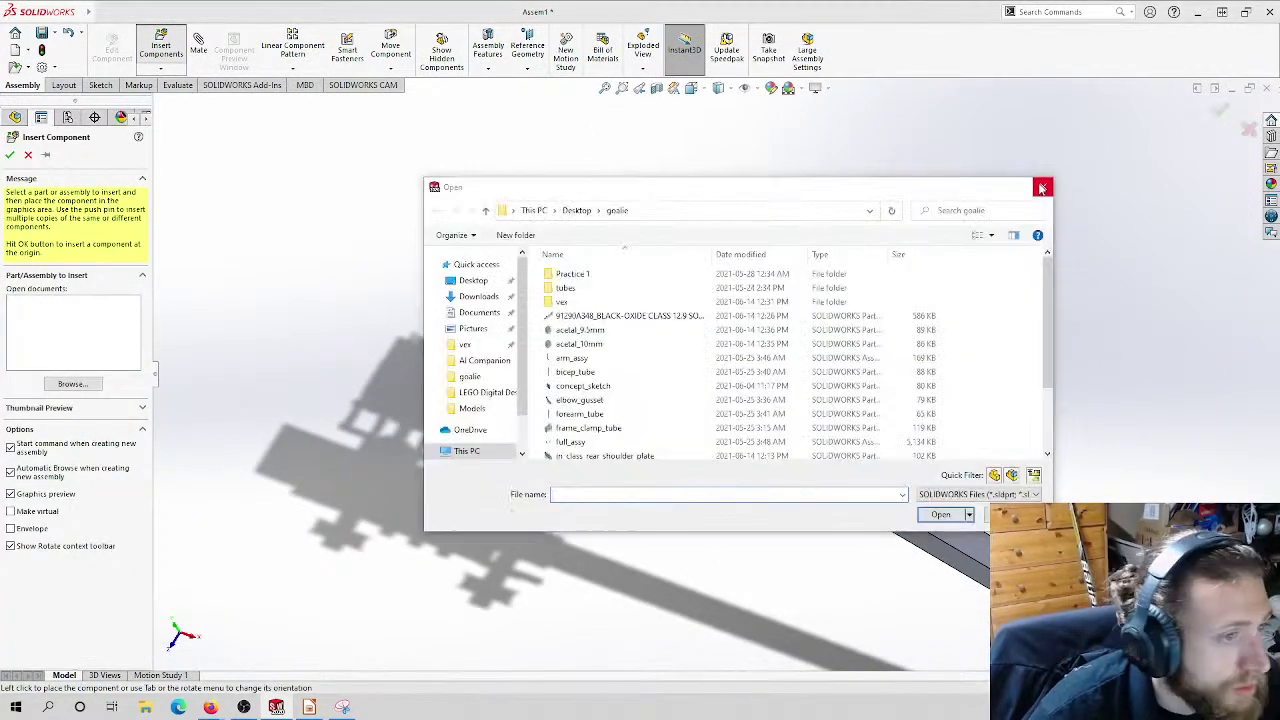
key(Escape)
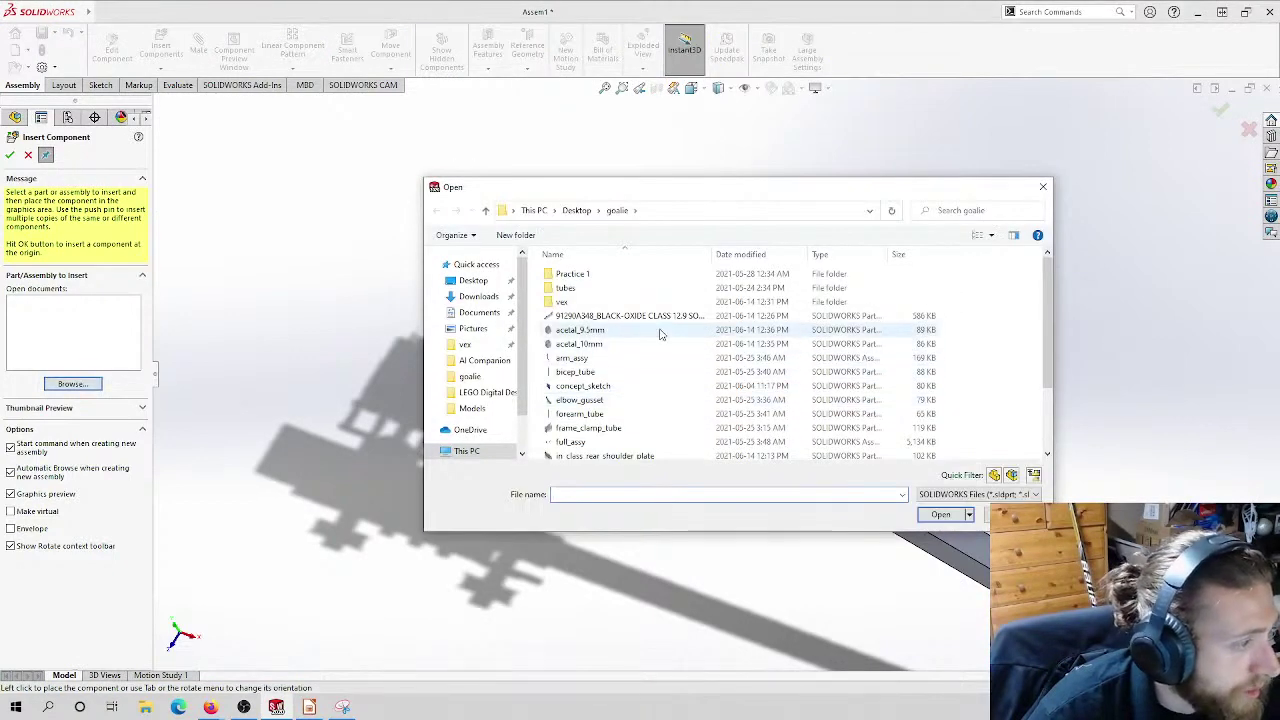
click(657, 329)
click(943, 513)
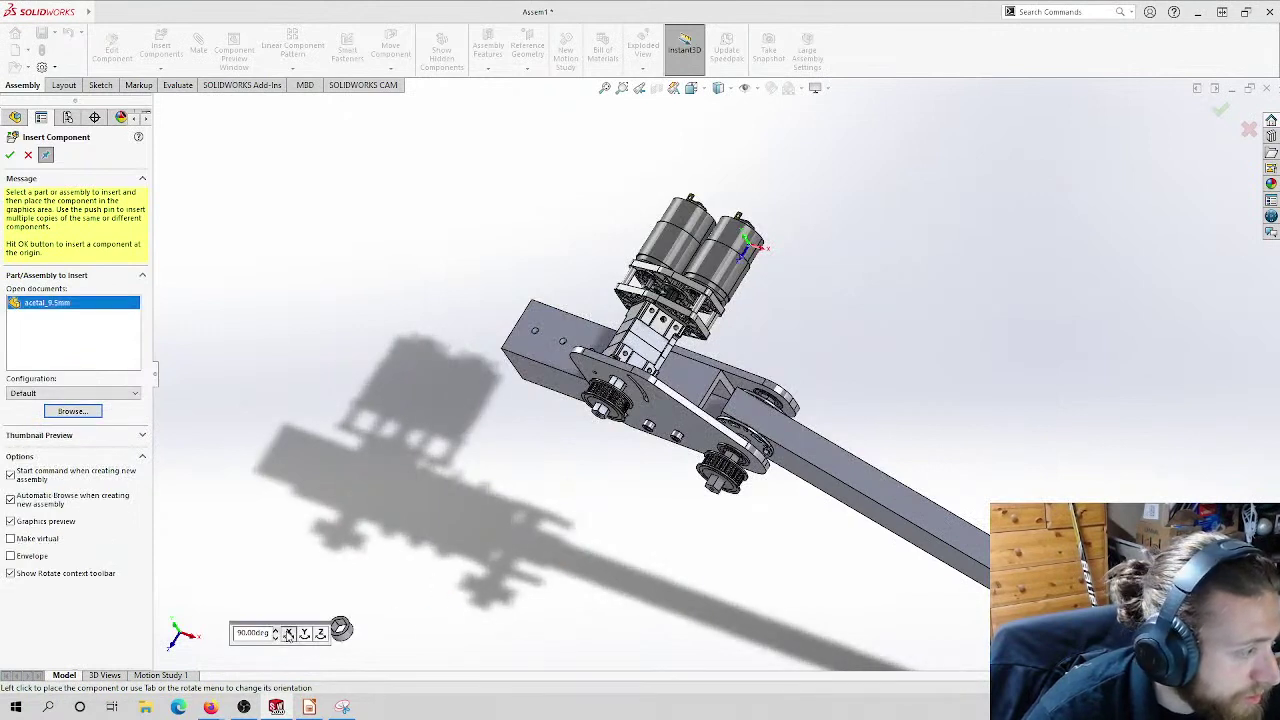
click(833, 400)
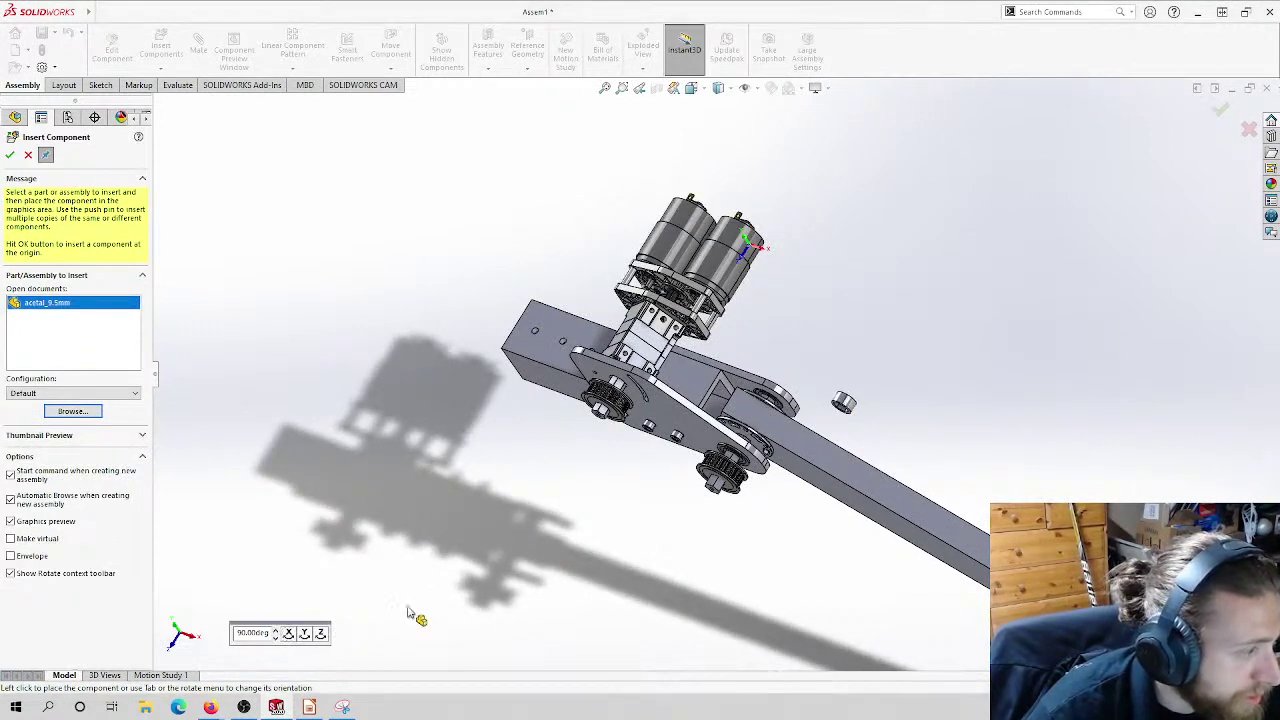
click(288, 633)
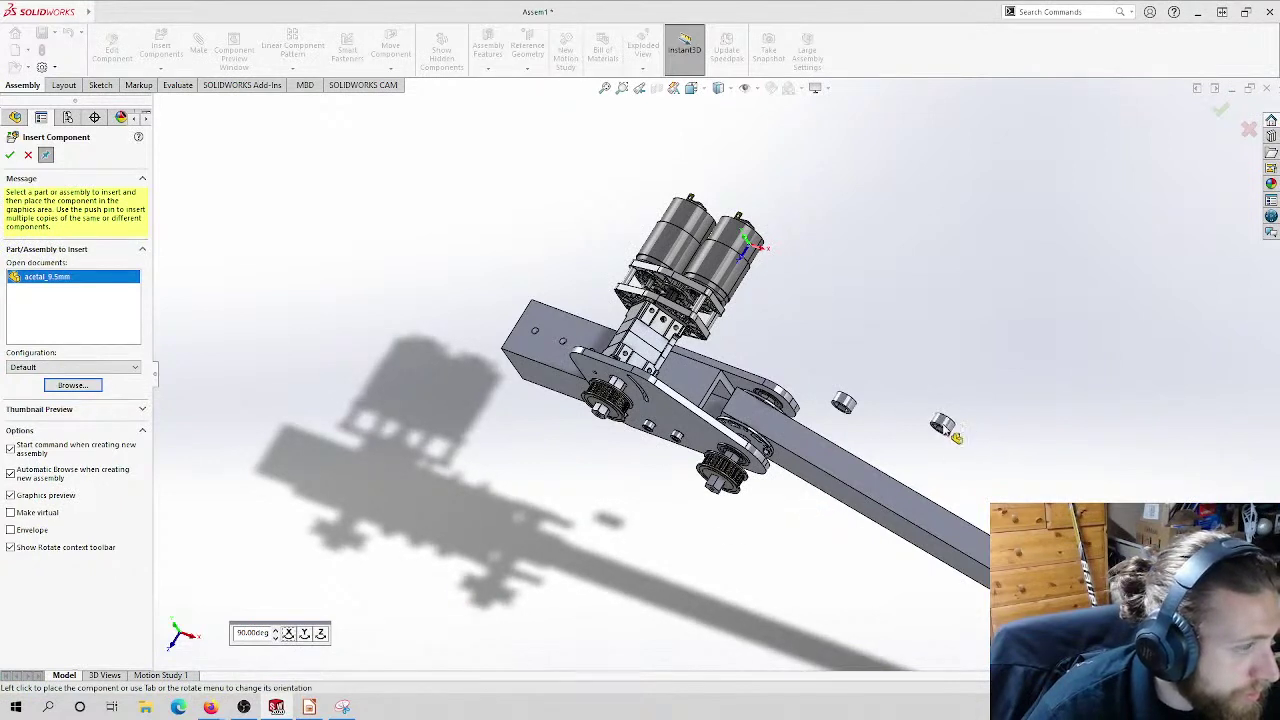
click(958, 432)
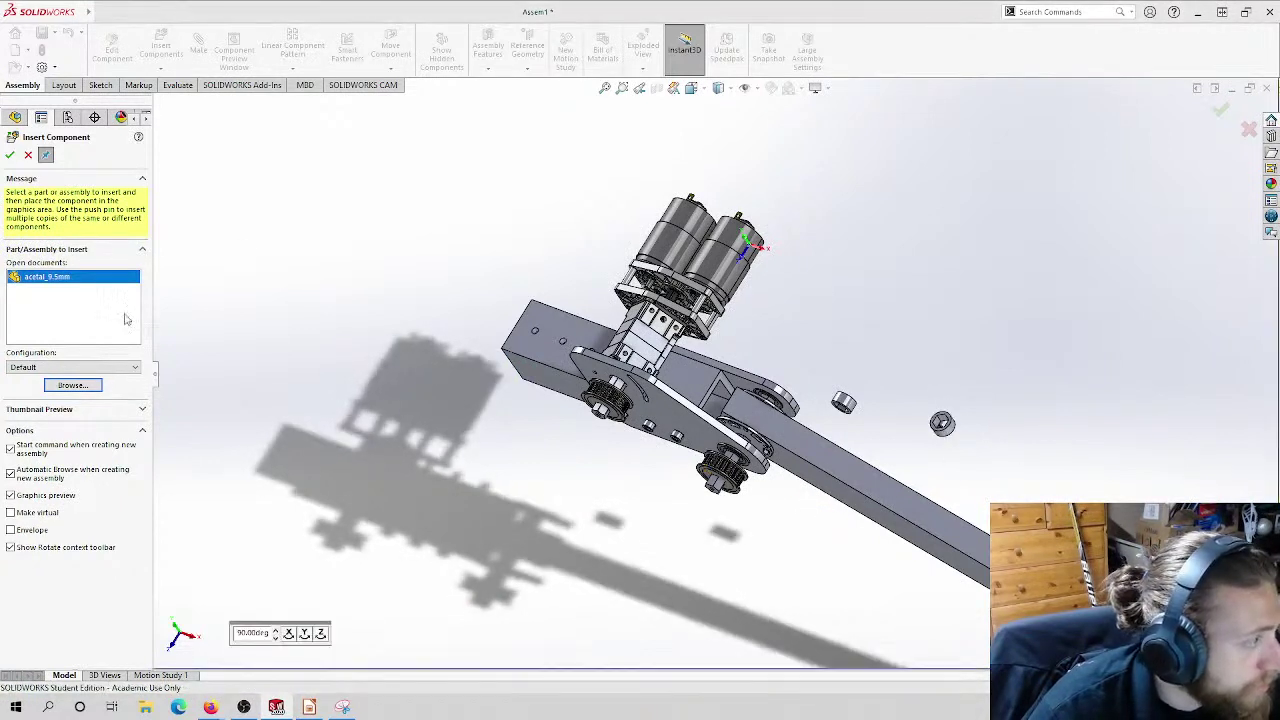
Step: Insert two copies of acetal_10mm below the arm in the same orientation and finish inserting components
click(86, 388)
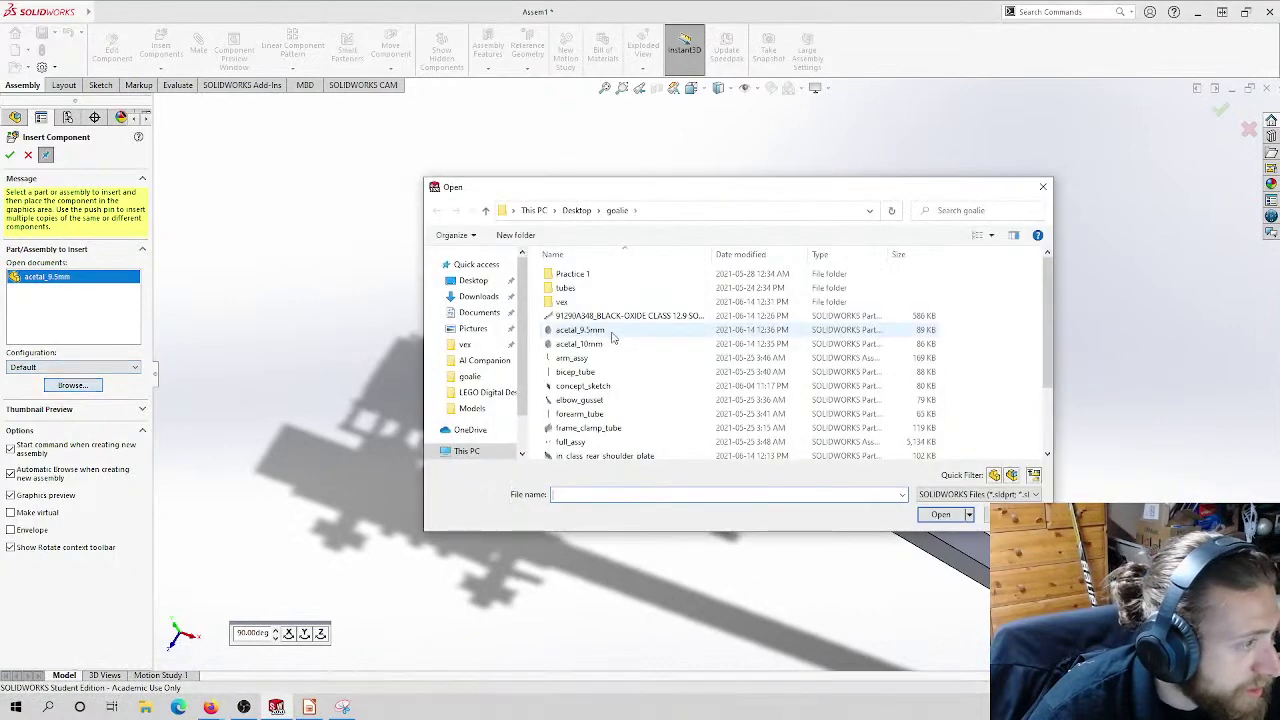
click(580, 344)
click(940, 514)
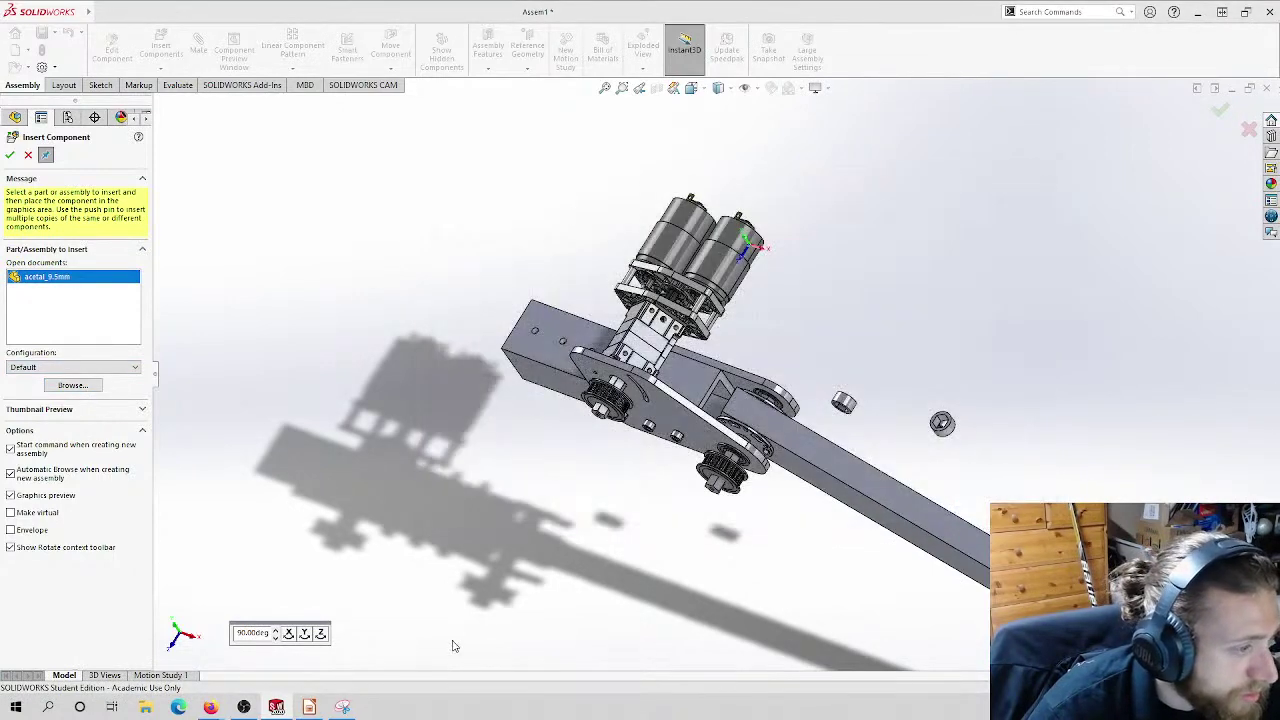
click(466, 634)
click(775, 520)
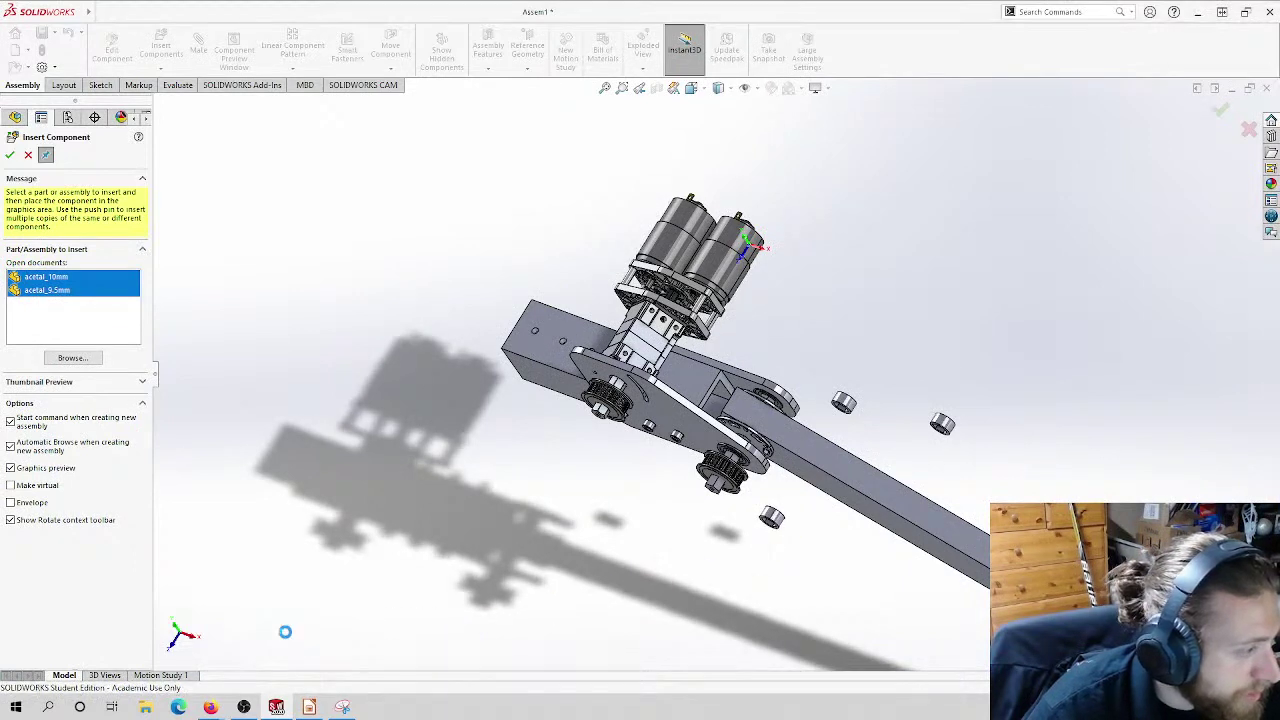
click(767, 548)
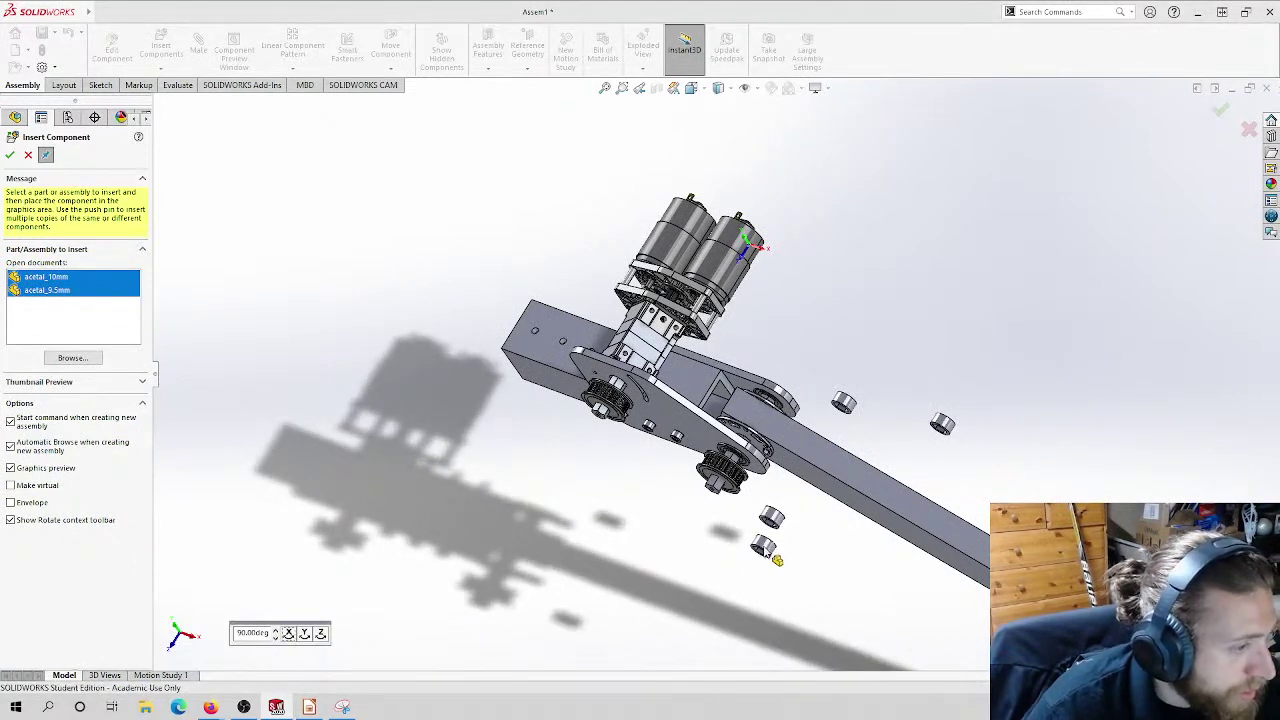
click(28, 156)
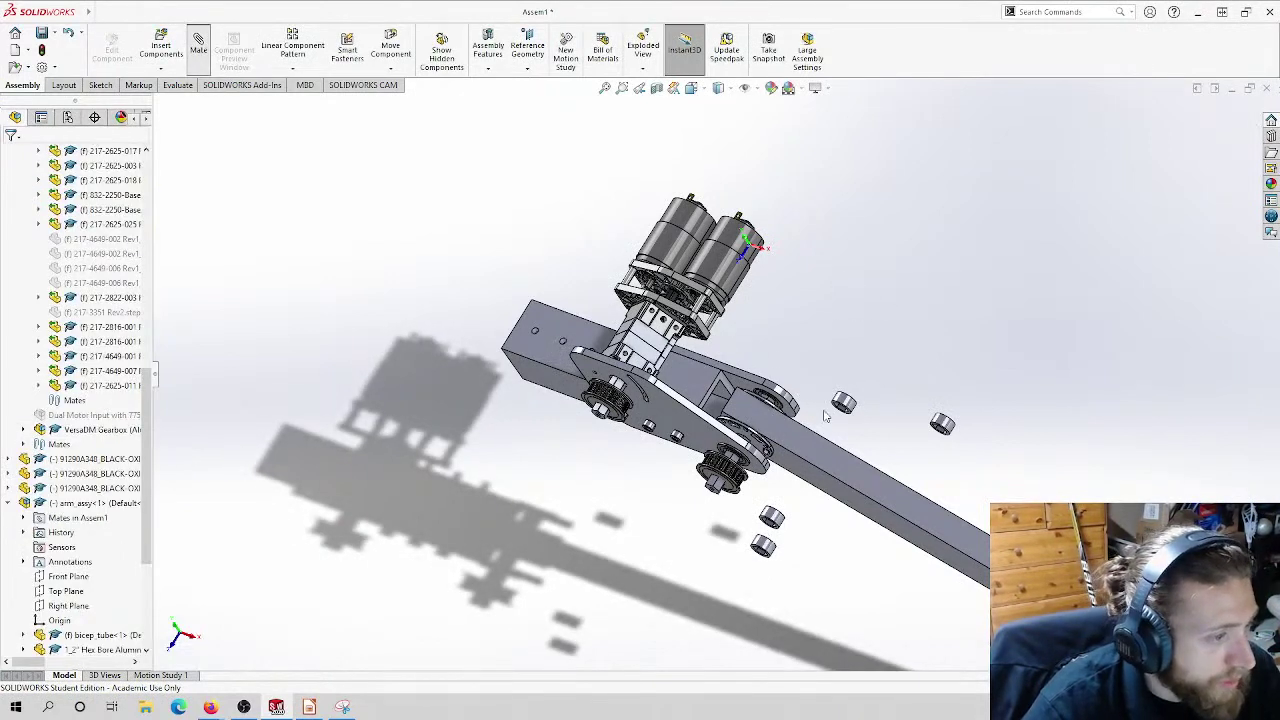
Step: Mate one hex-bore flat of the first acetal_9.5mm spacer coincident with a flat of the shoulder shaft
scroll(780, 405, down, 5)
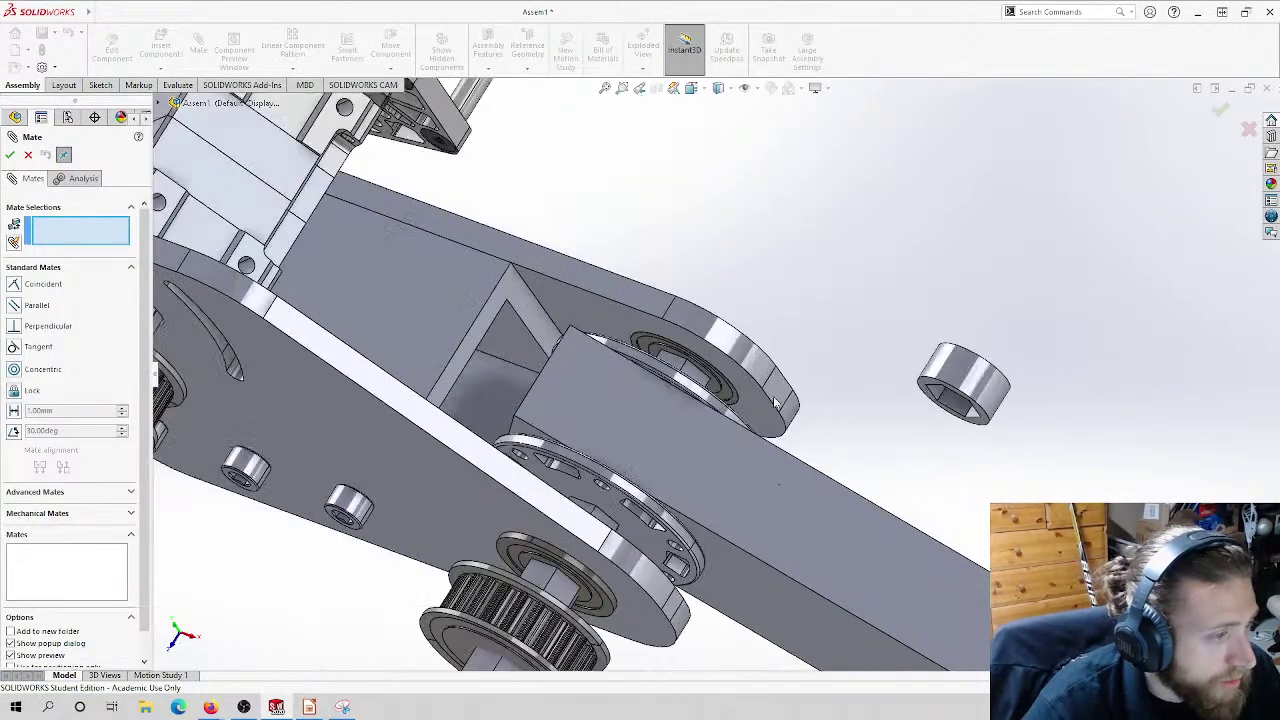
click(710, 392)
middle_drag(710, 392, 1012, 340)
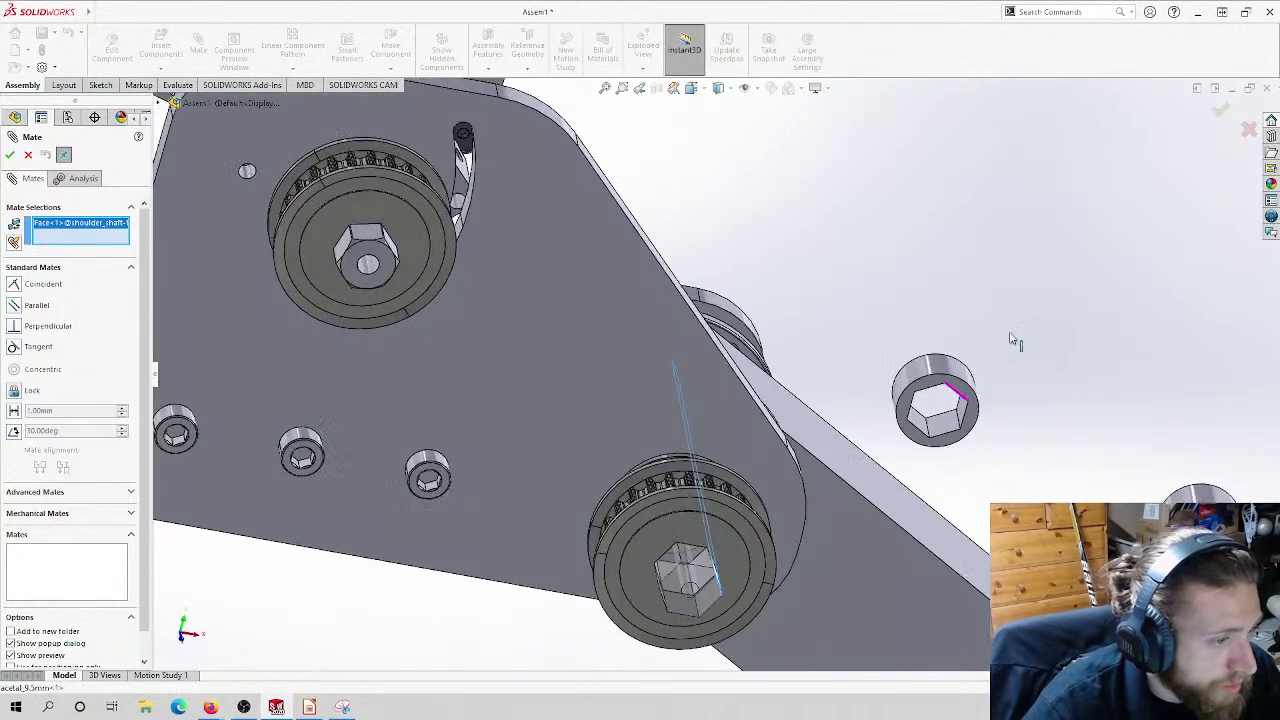
click(962, 414)
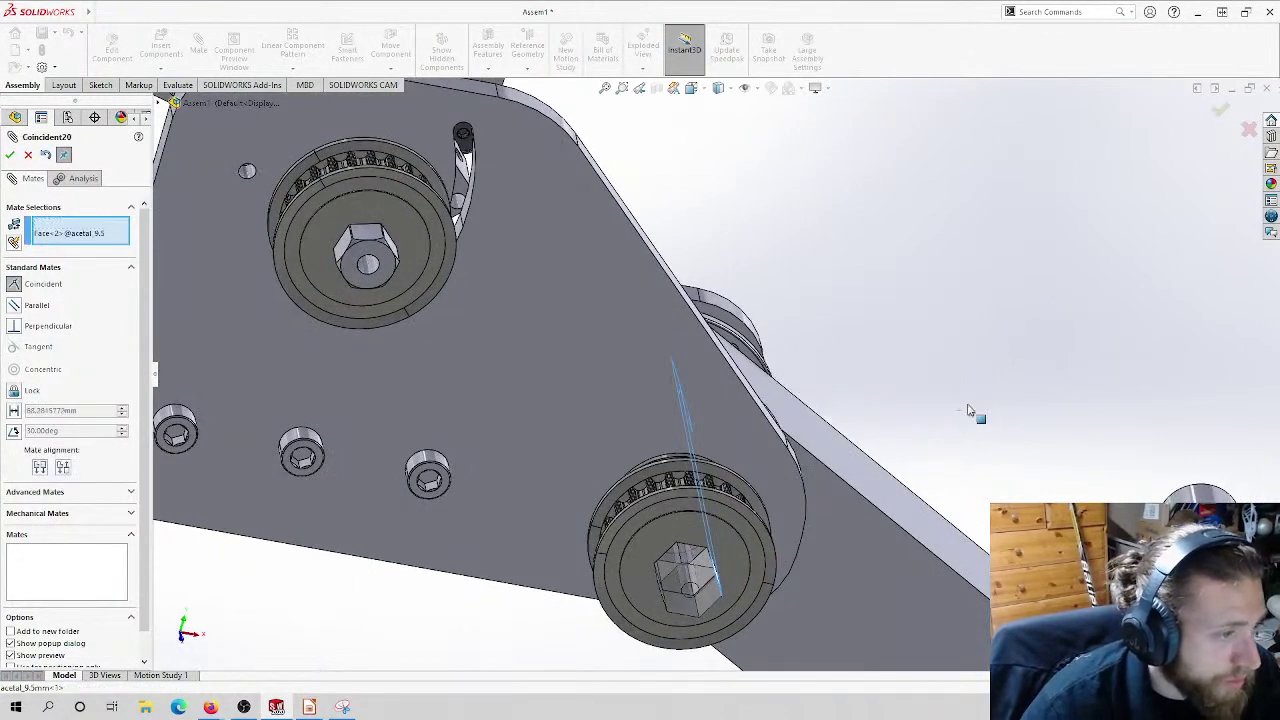
key(Return)
Step: Add a coincident mate between a second hex-bore flat of the first acetal_9.5mm spacer and the adjacent shoulder shaft flat
scroll(807, 369, up, 5)
middle_drag(768, 410, 696, 472)
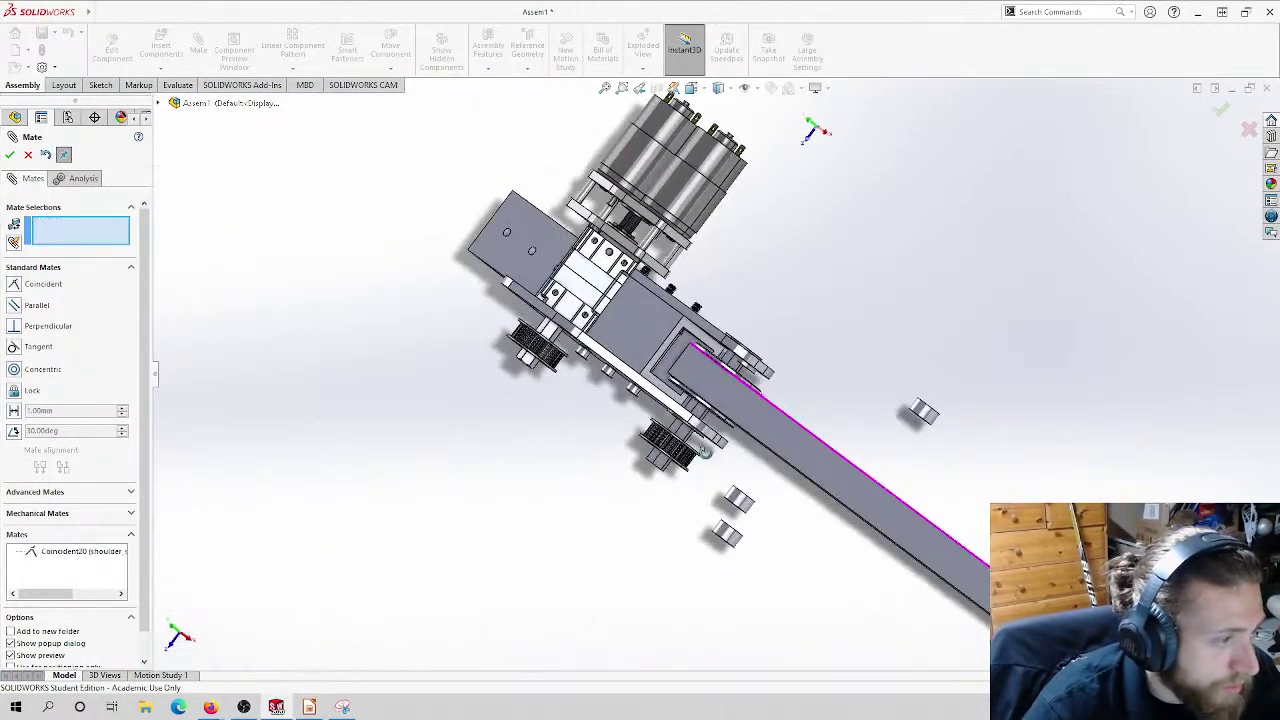
scroll(733, 375, down, 8)
click(763, 209)
middle_drag(843, 266, 905, 300)
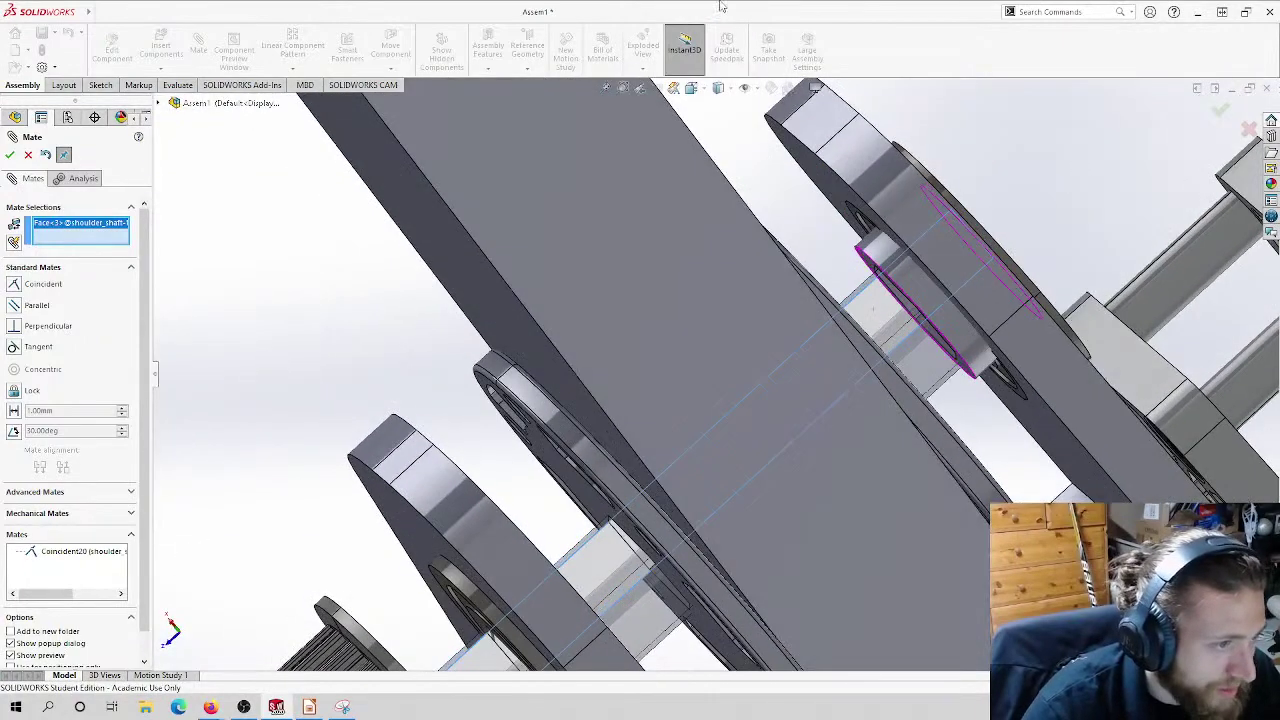
click(904, 301)
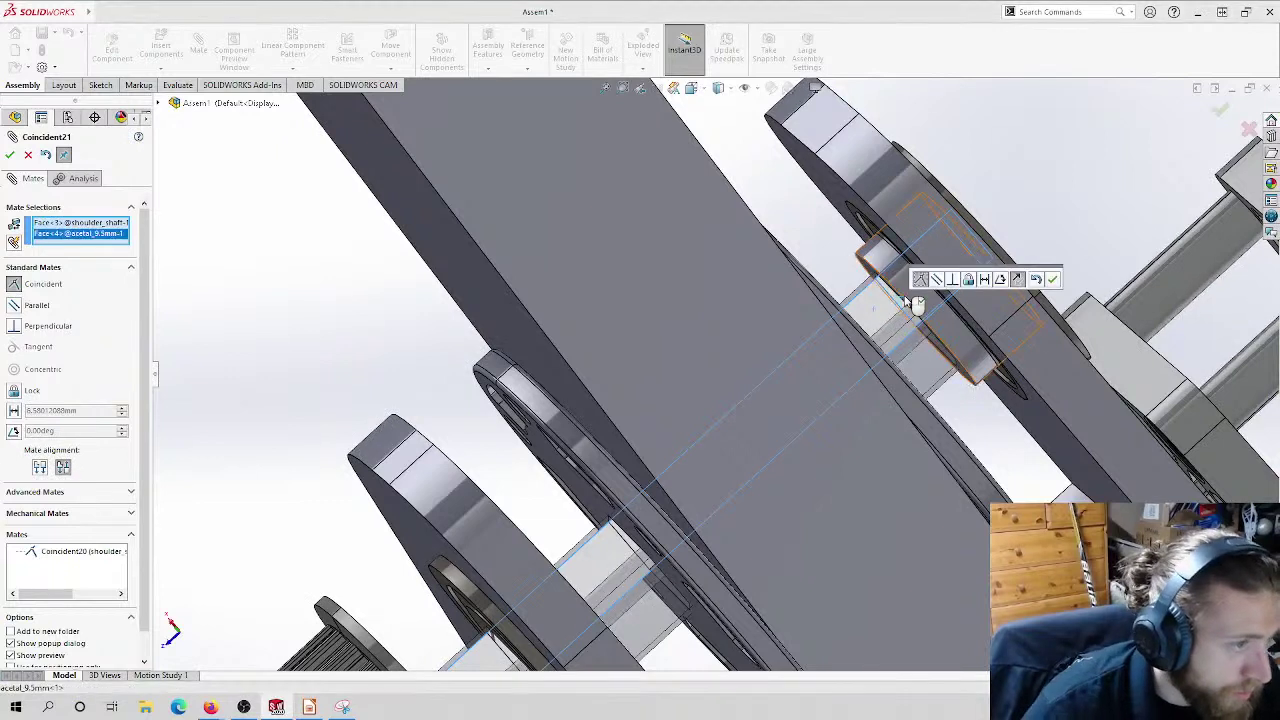
click(872, 270)
click(872, 270)
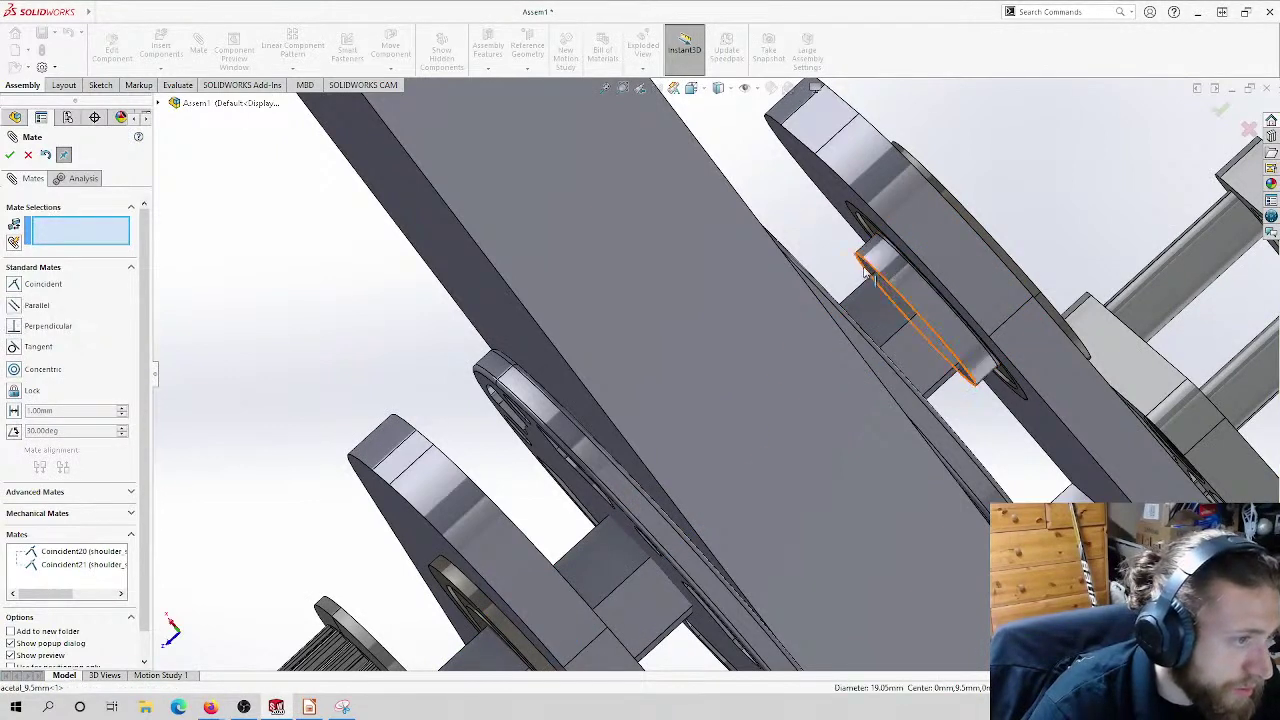
Step: Mate the end face of the first acetal_9.5mm spacer coincident with the outer face of the neighbouring VersaHub
click(867, 270)
middle_drag(867, 270, 822, 343)
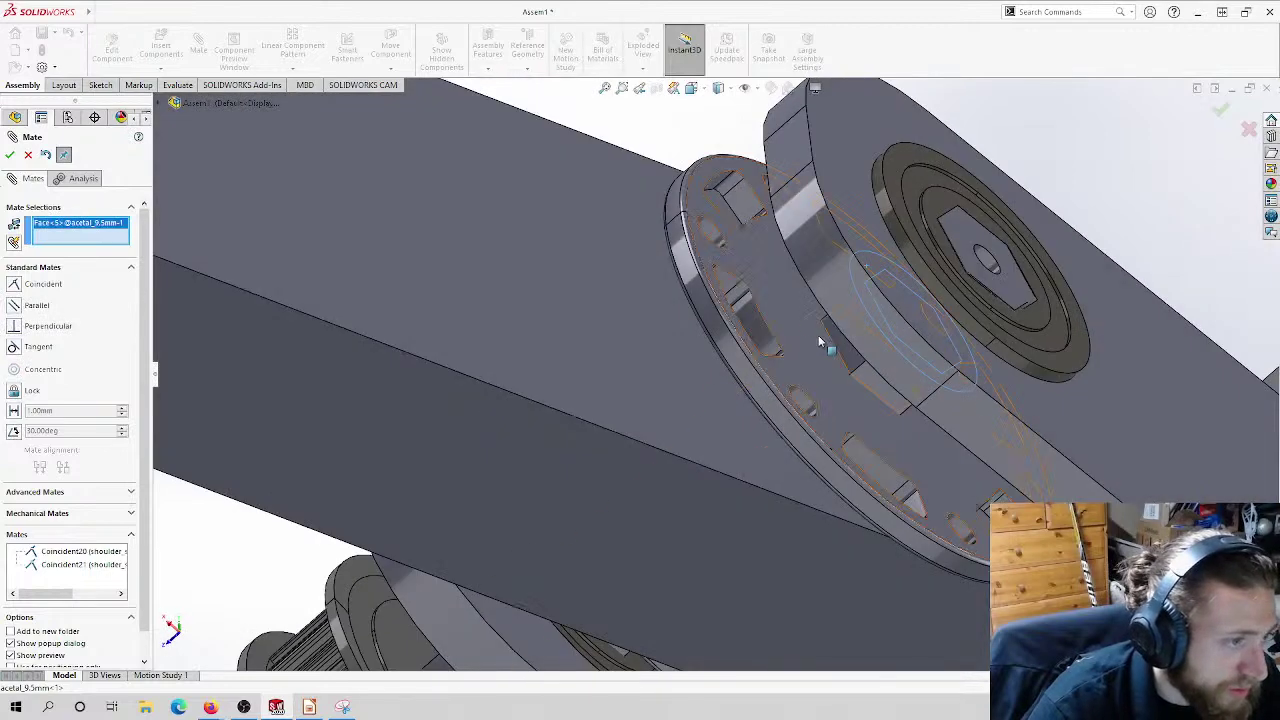
click(820, 342)
click(820, 342)
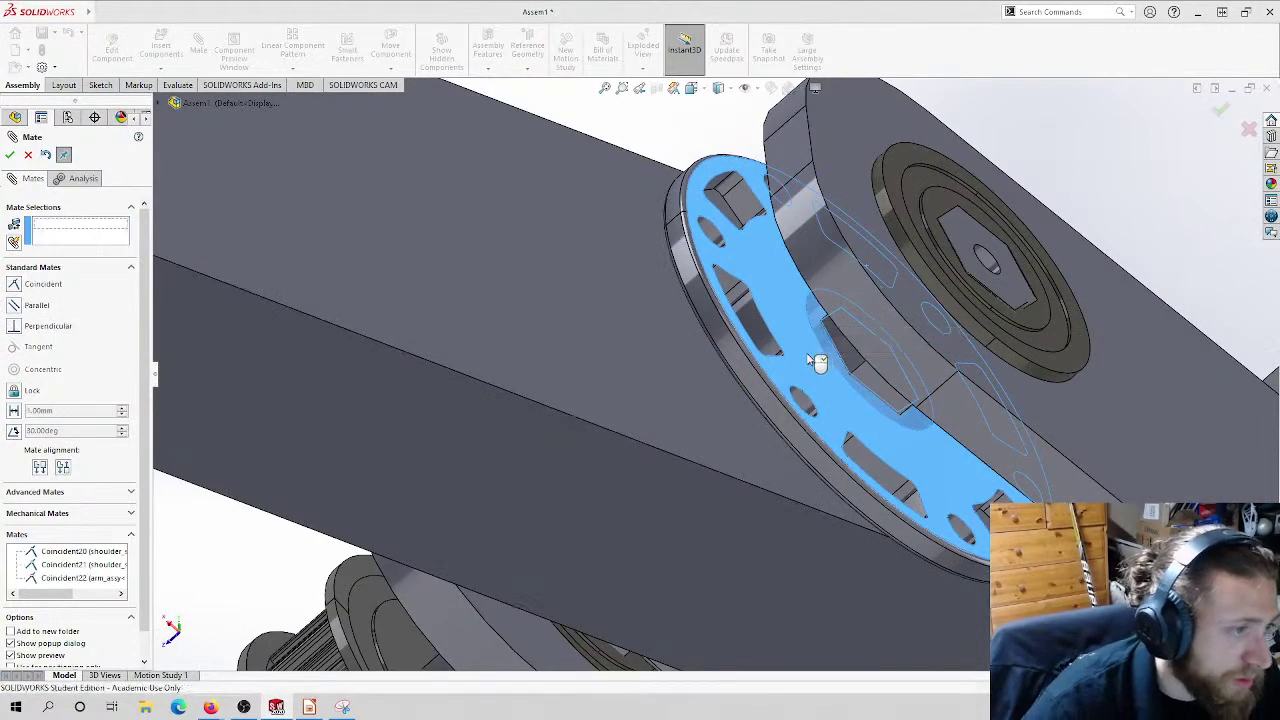
key(Return)
Step: Mate the end face of the second acetal_9.5mm spacer coincident with the outer face of the VersaHub on the pulley side
middle_drag(805, 380, 818, 362)
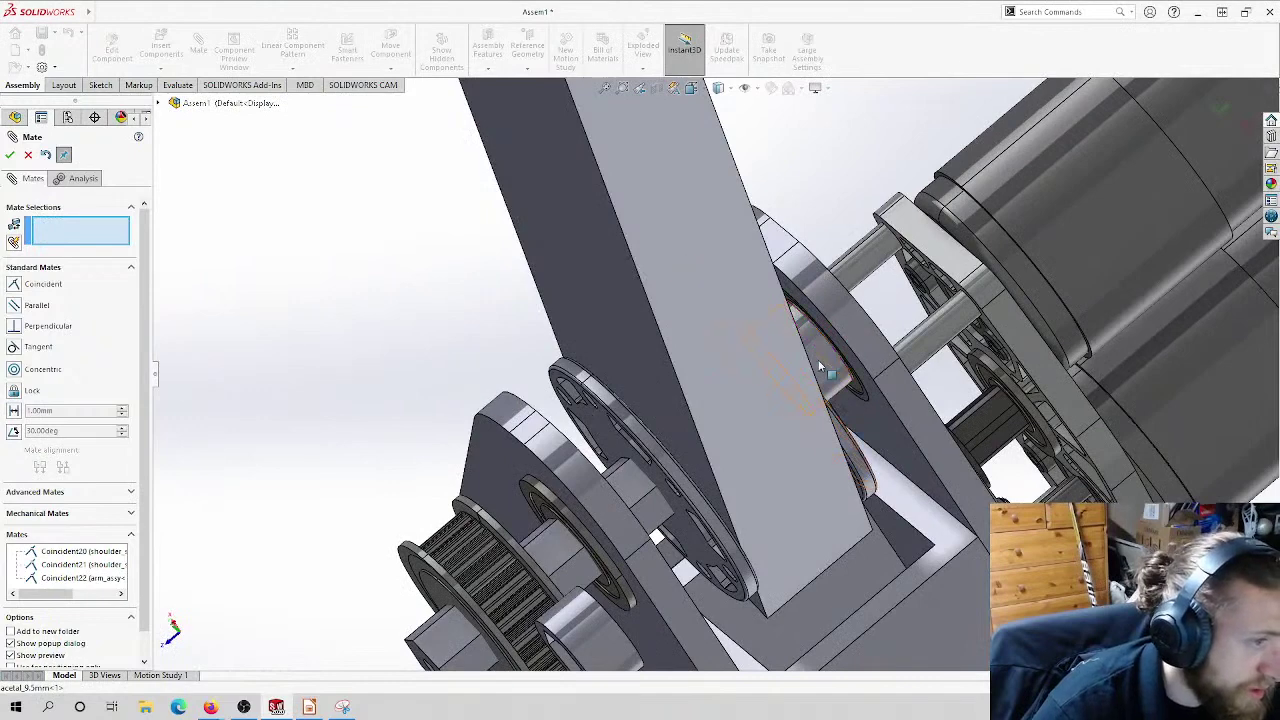
scroll(818, 362, up, 3)
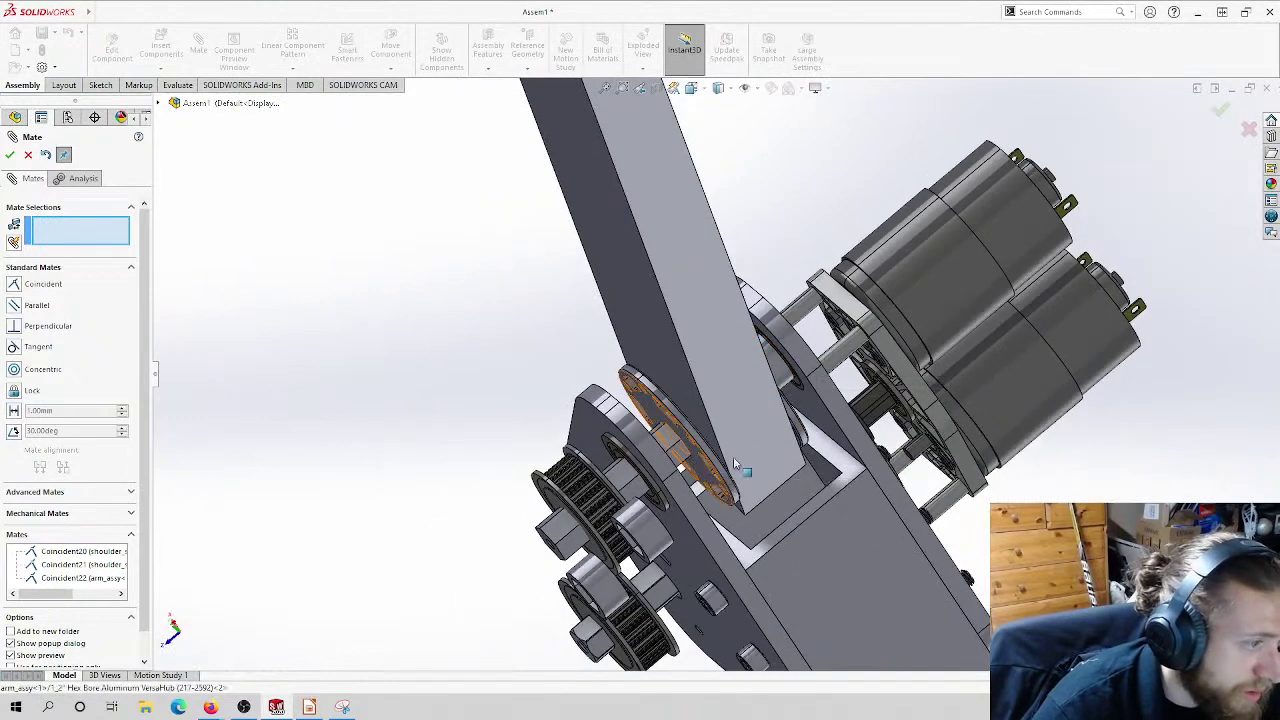
click(672, 430)
scroll(786, 462, up, 2)
middle_drag(786, 462, 862, 386)
scroll(850, 385, down, 6)
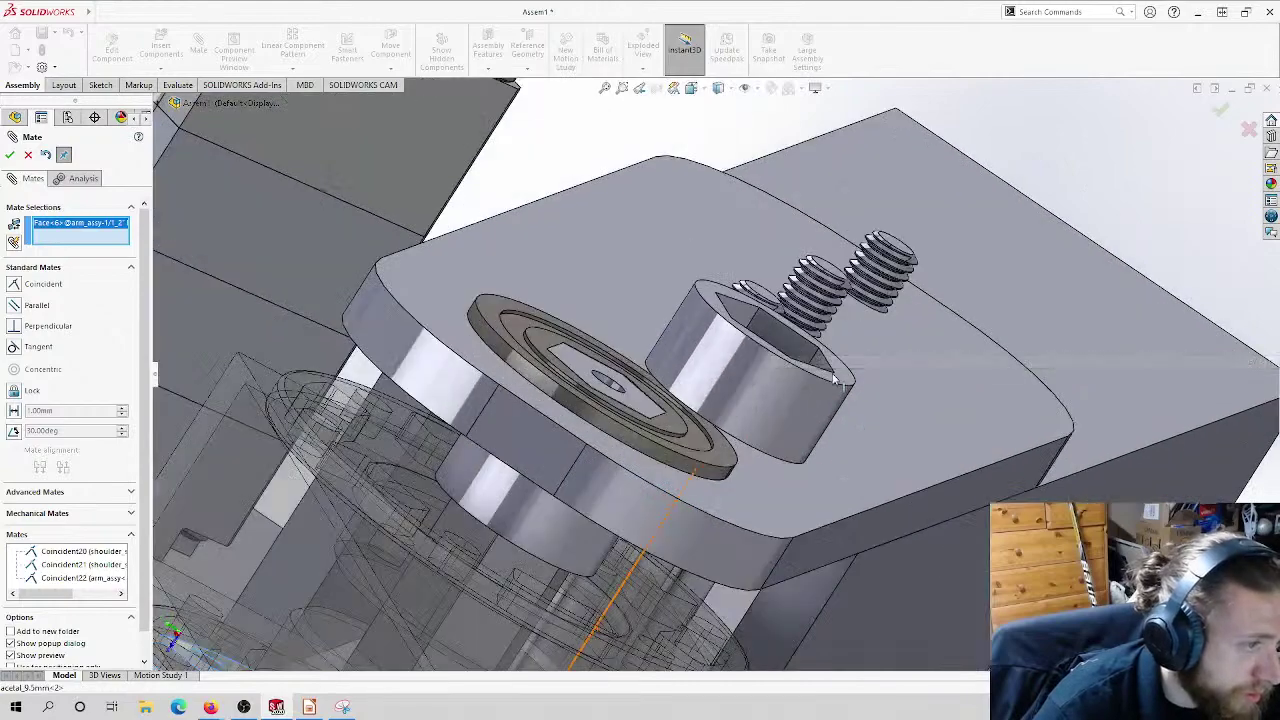
click(842, 378)
key(Return)
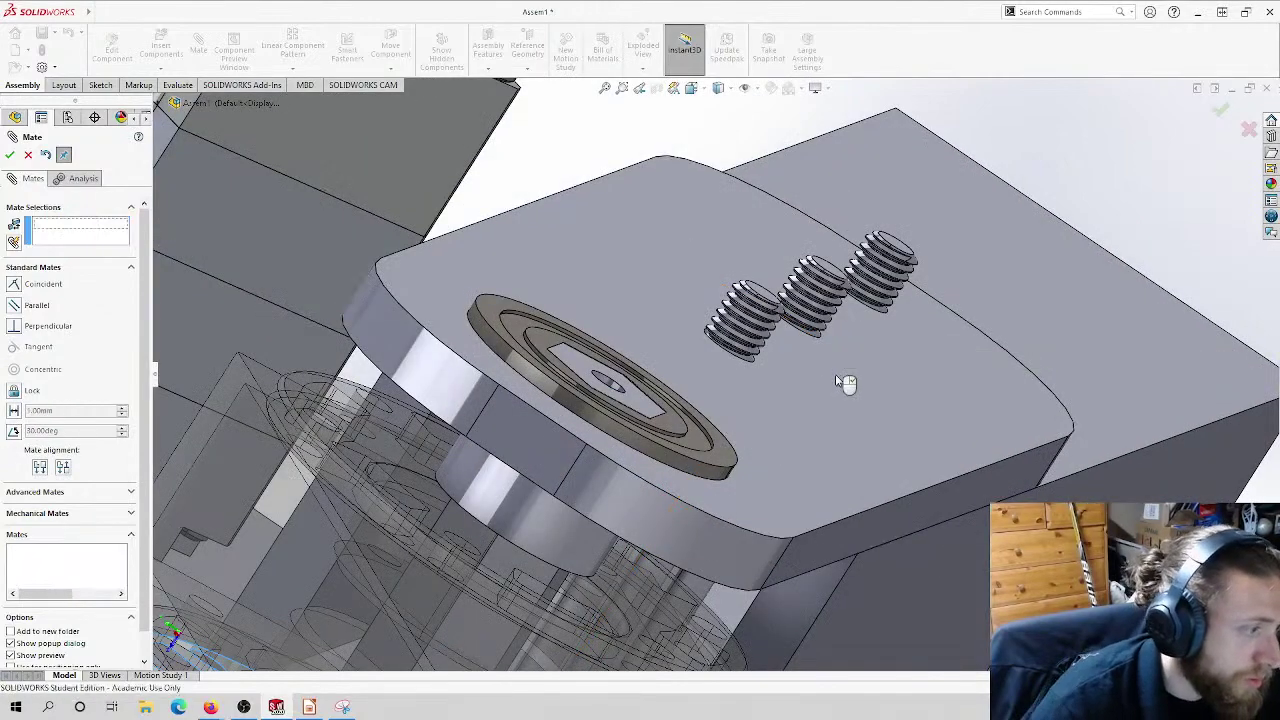
Step: Mate one hex-bore flat of the second acetal_9.5mm spacer coincident with a flat of the shoulder shaft
scroll(691, 549, up, 5)
middle_drag(632, 528, 765, 258)
scroll(640, 505, up, 5)
scroll(766, 294, down, 5)
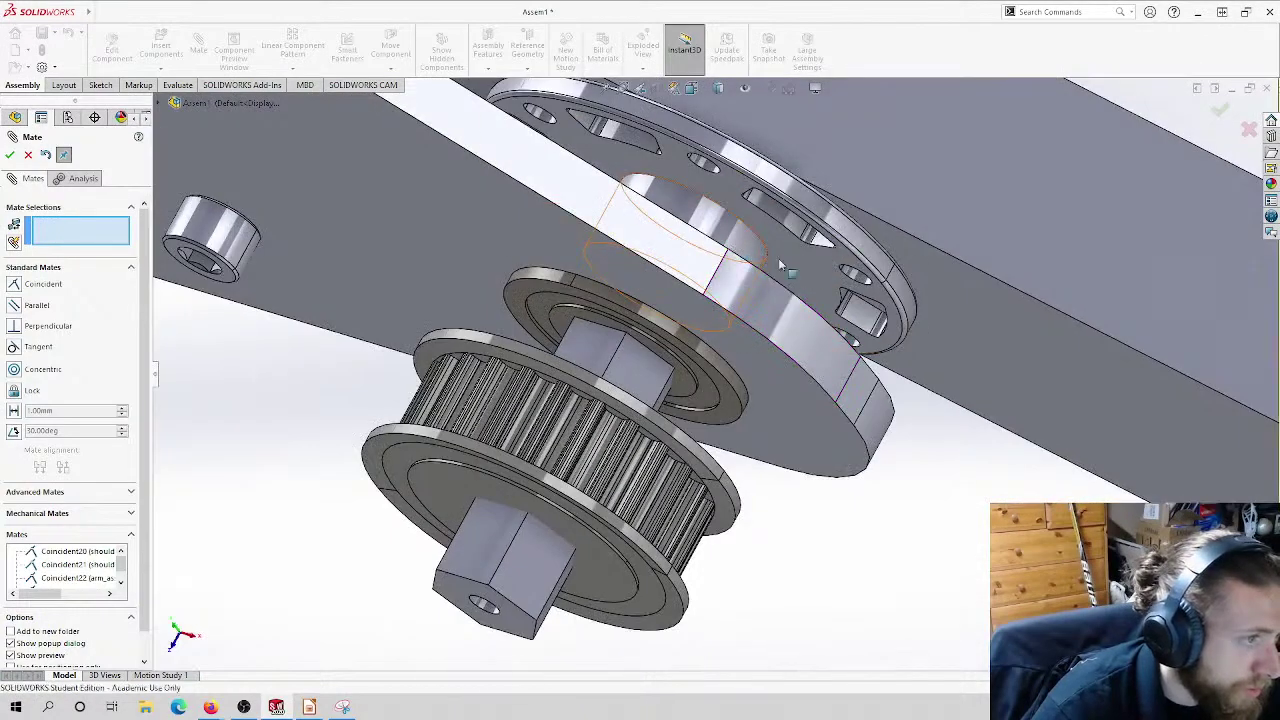
middle_drag(1160, 458, 950, 320)
scroll(950, 320, up, 3)
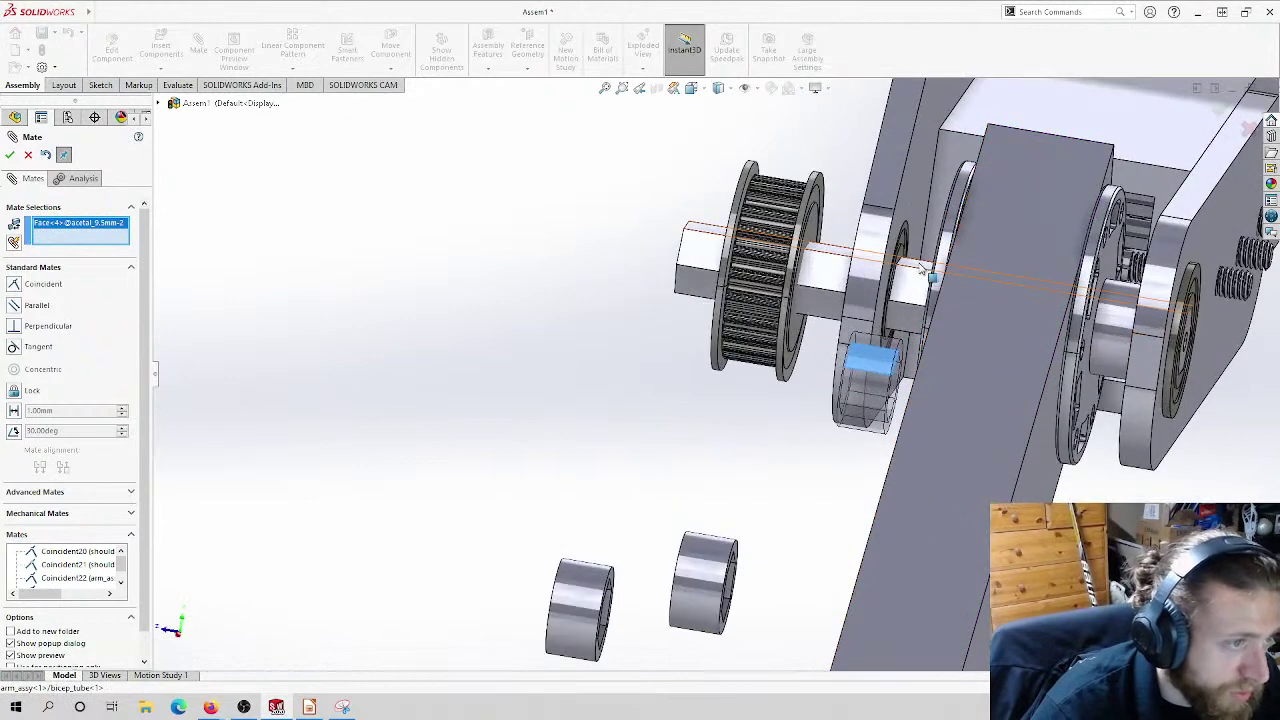
click(922, 270)
click(922, 270)
click(935, 245)
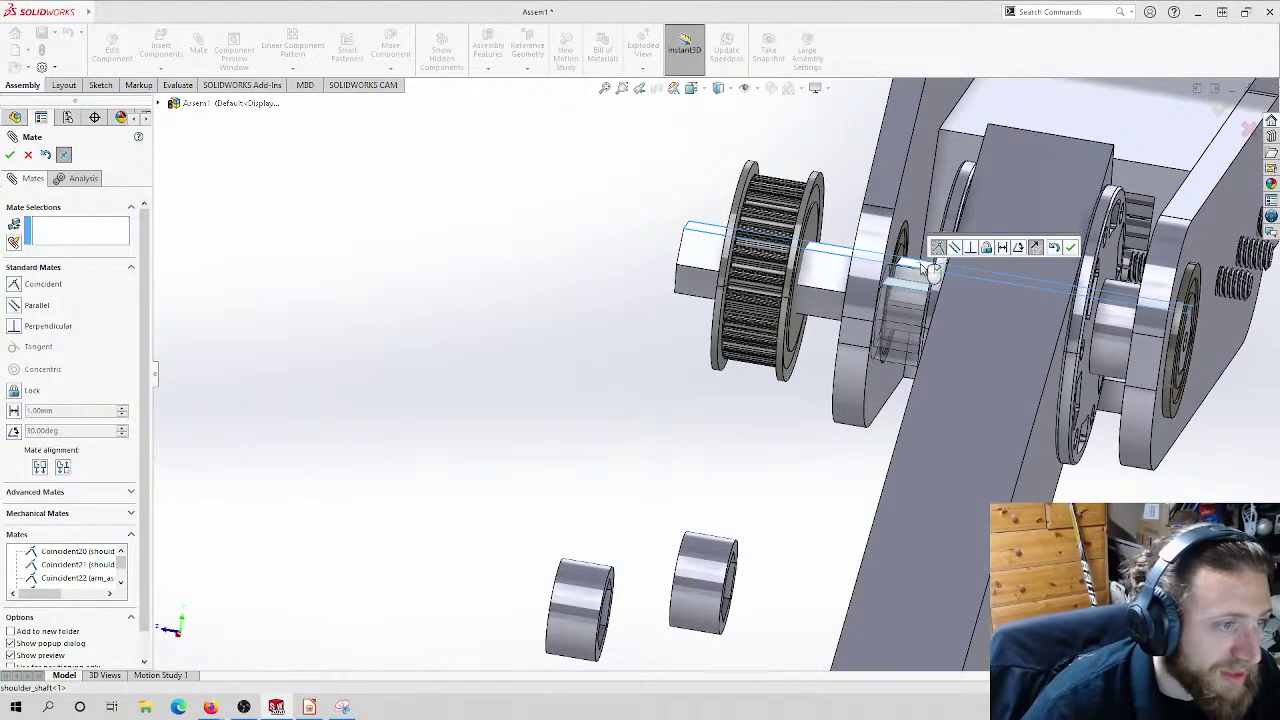
Step: Leave the Mate command and move the second acetal_9.5mm spacer clear of the shoulder plate to expose its hex bore
middle_drag(891, 299, 915, 285)
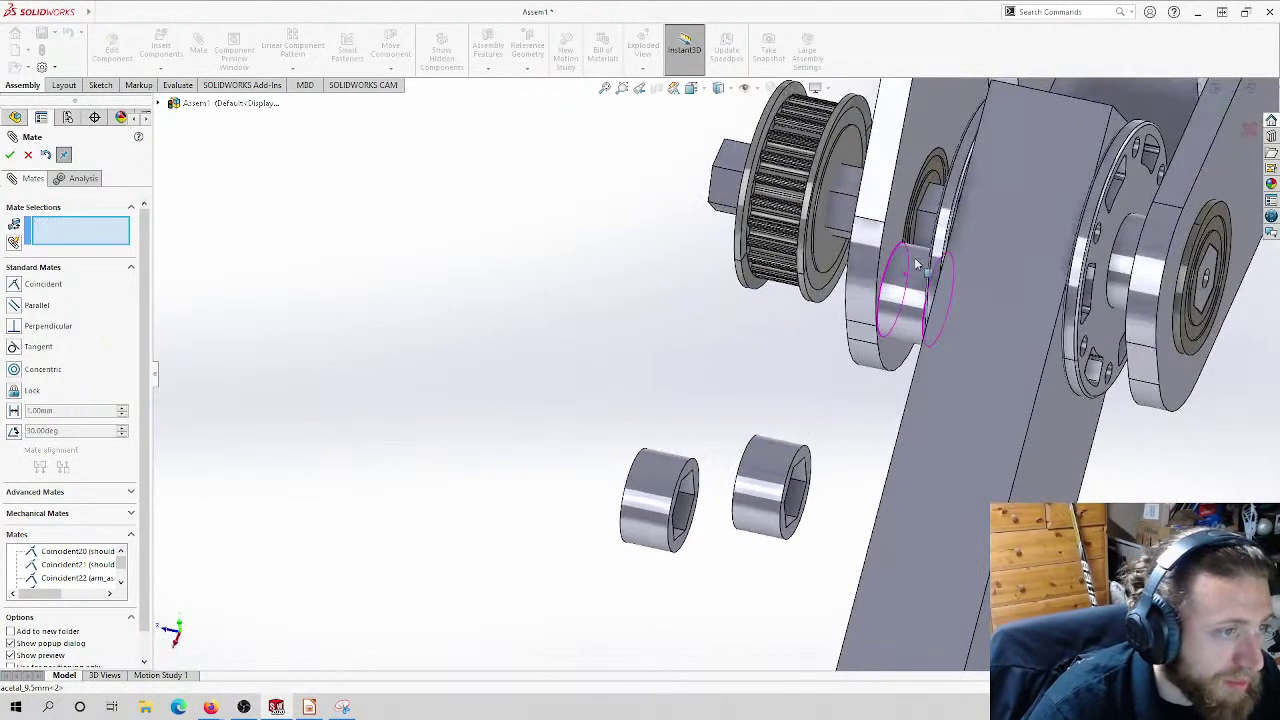
click(935, 226)
middle_drag(935, 226, 840, 192)
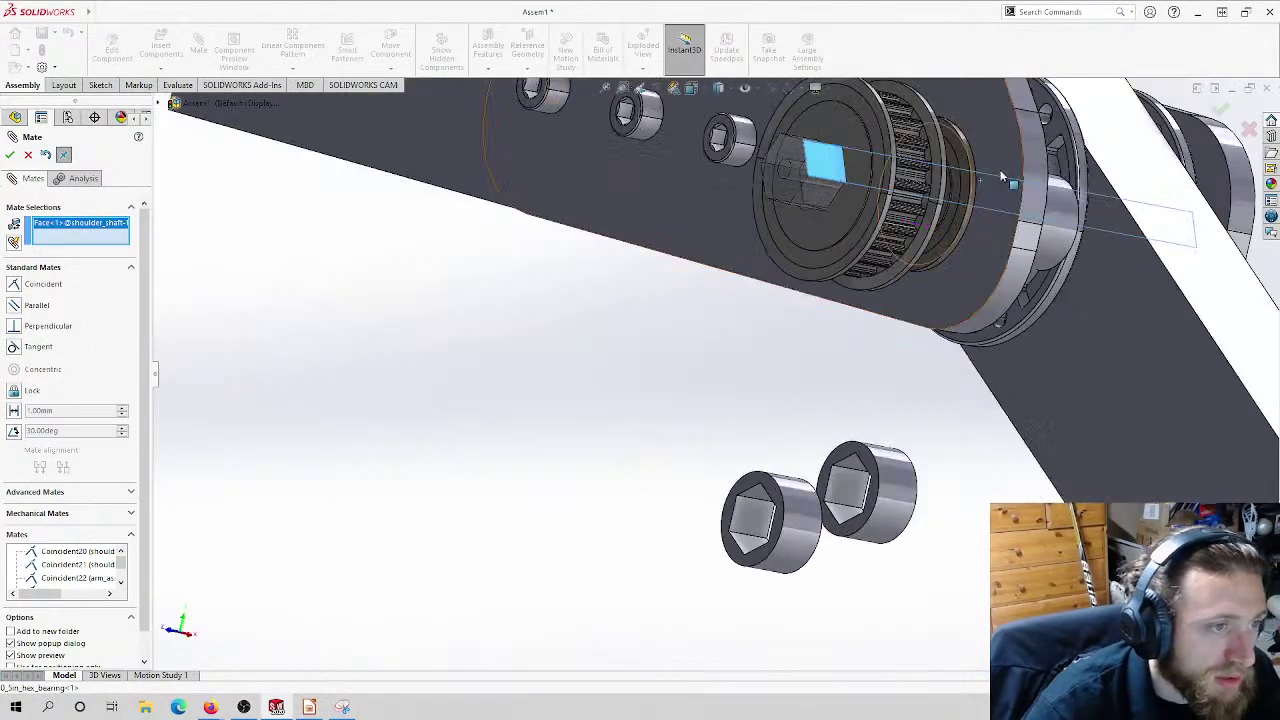
click(28, 154)
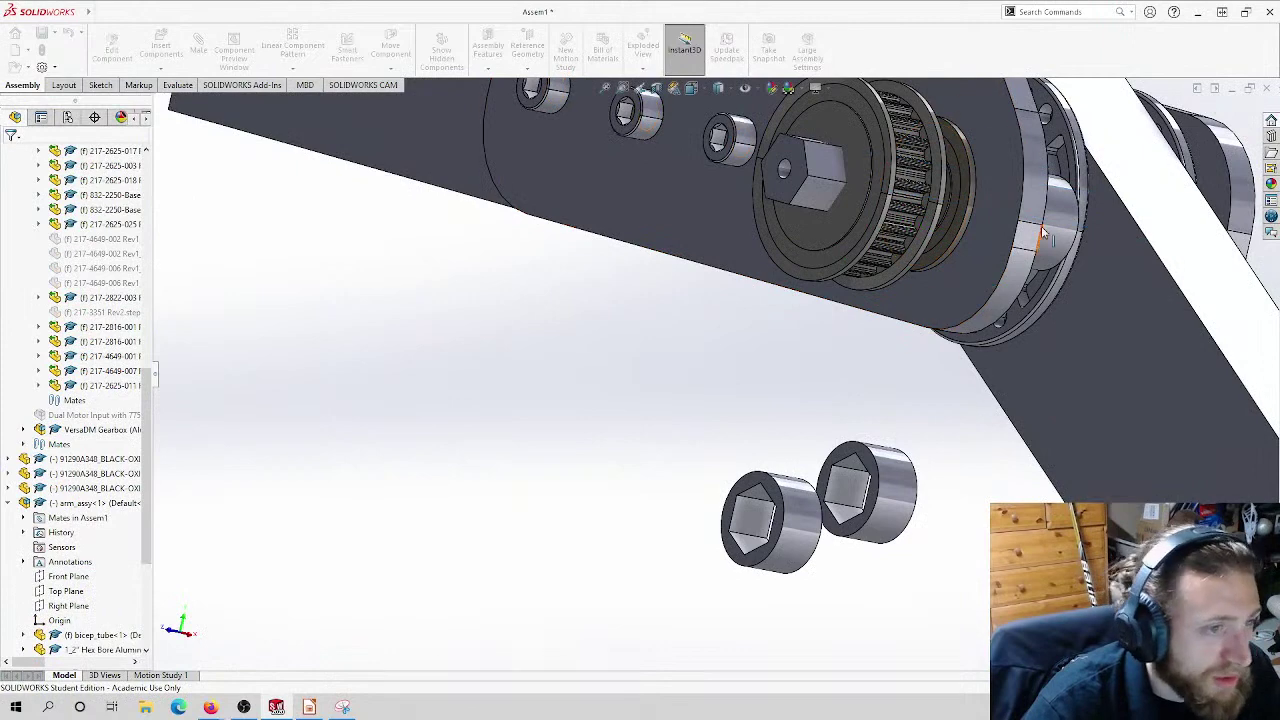
drag(1045, 222, 1225, 330)
Step: Mate another hex-bore flat of the second acetal_9.5mm spacer coincident with the shoulder shaft to seat it between plate and hub
click(203, 52)
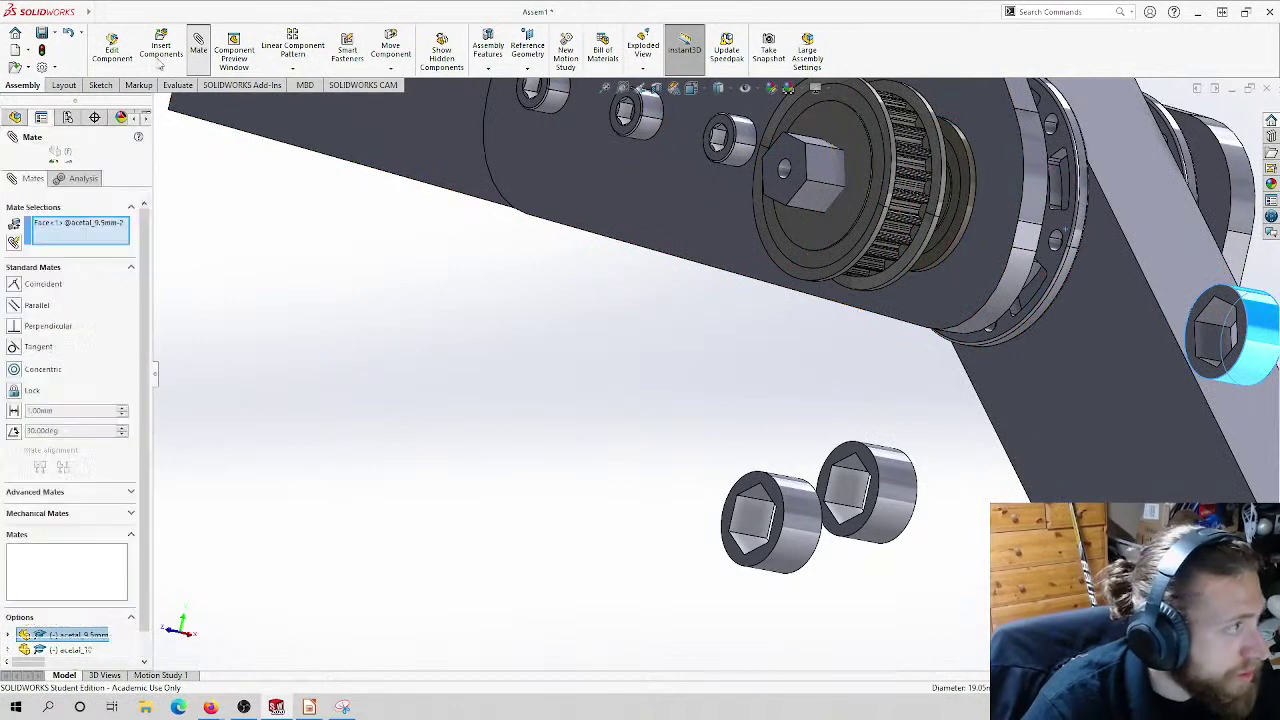
click(104, 240)
middle_drag(837, 329, 680, 336)
scroll(1151, 363, down, 5)
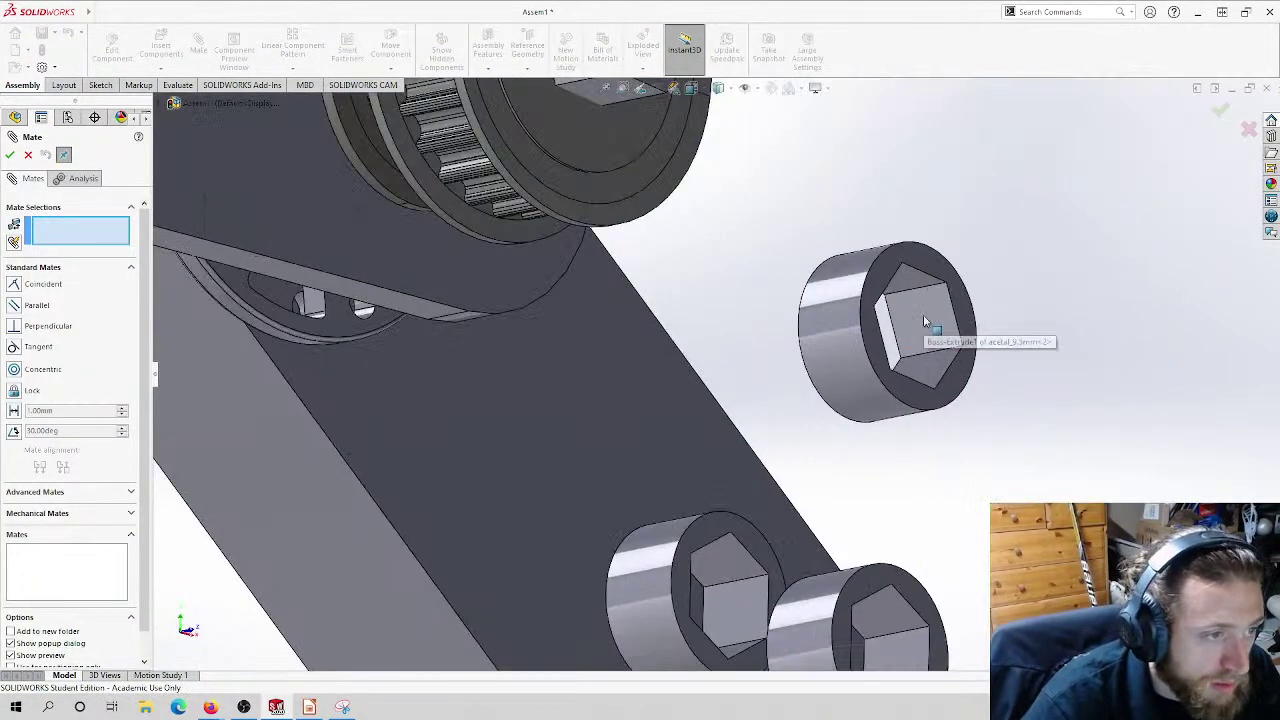
click(925, 325)
scroll(717, 316, up, 5)
middle_drag(647, 305, 482, 333)
click(824, 224)
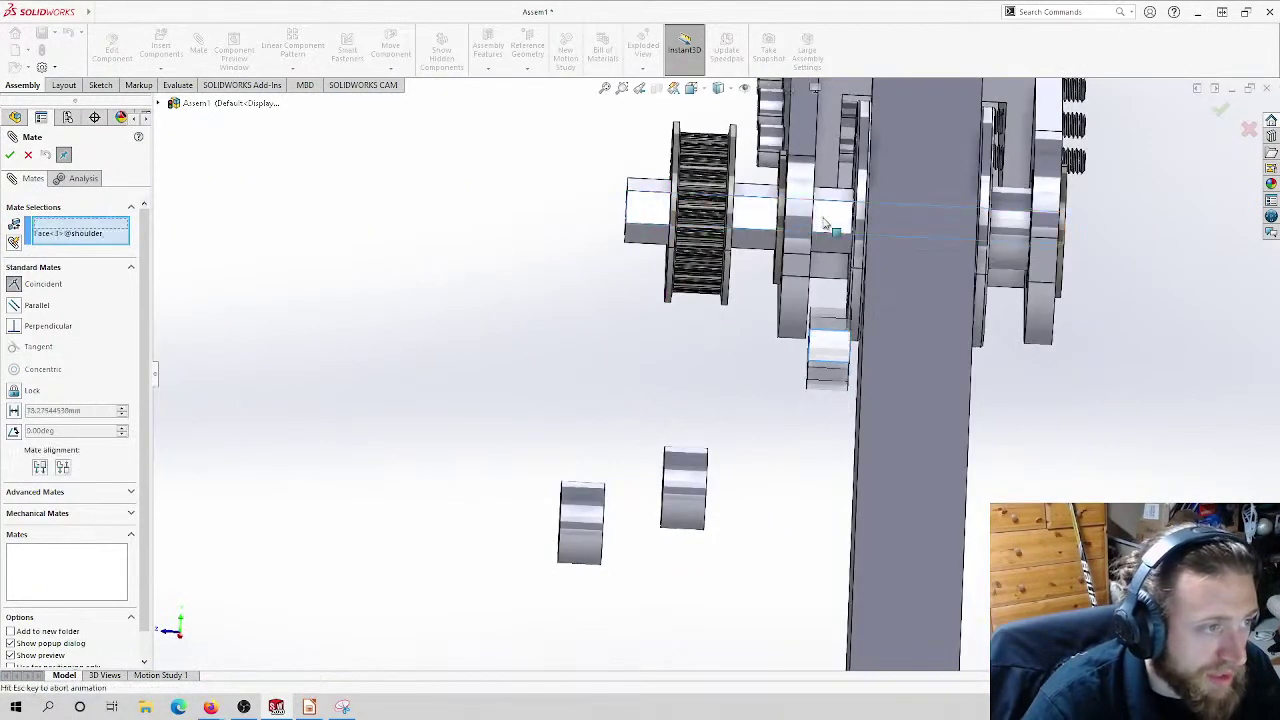
click(836, 207)
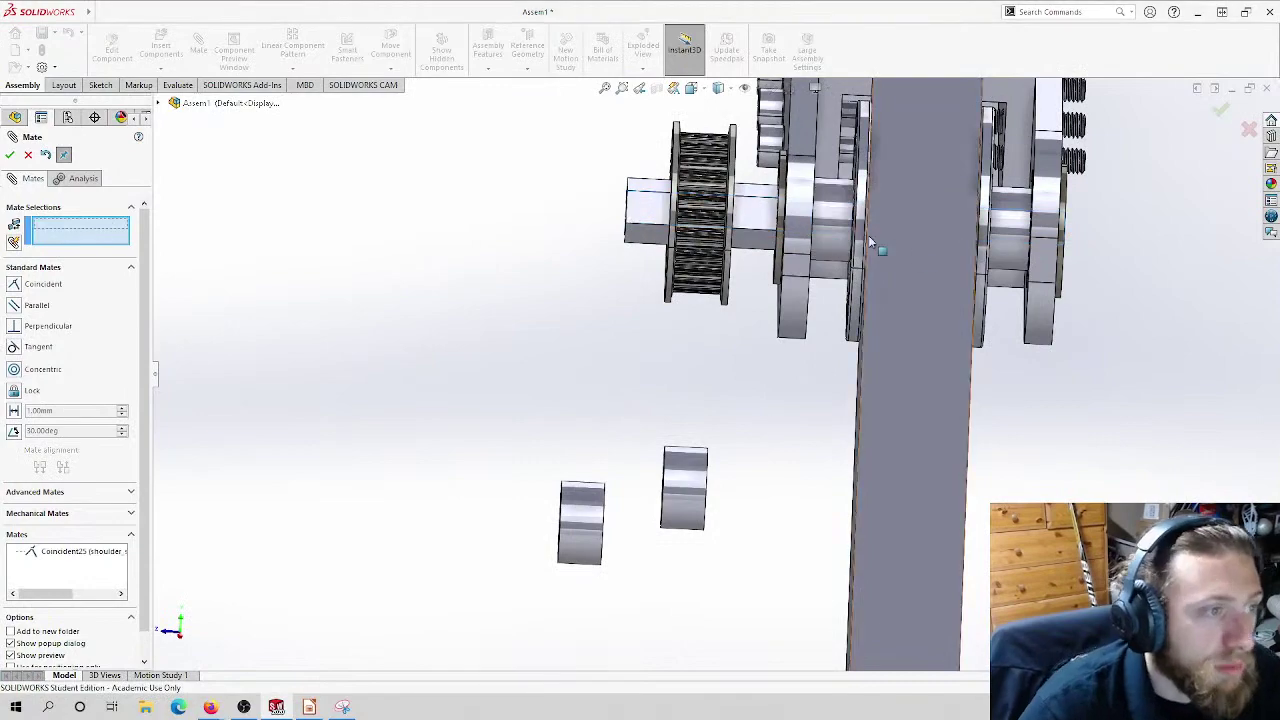
Step: Mate one hex-bore flat of the first acetal_10mm spacer coincident with a flat of the shoulder shaft
scroll(880, 245, down, 2)
middle_drag(880, 237, 818, 346)
scroll(818, 346, down, 2)
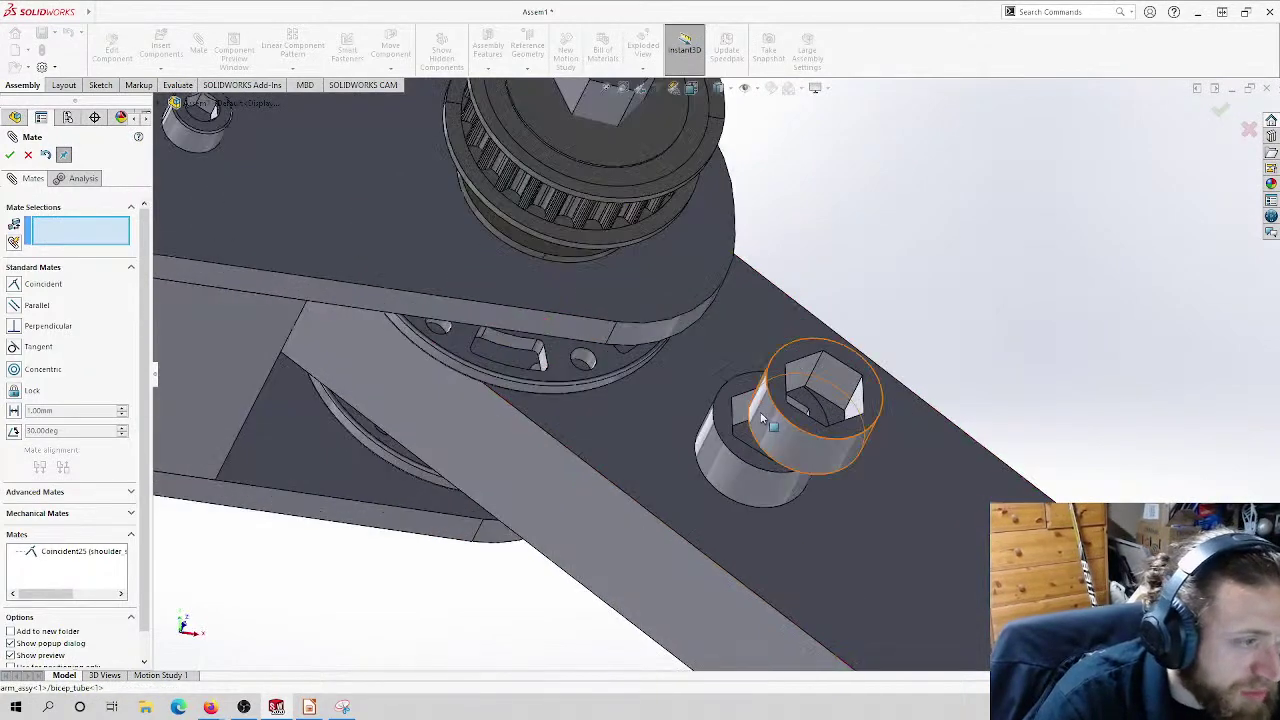
click(745, 320)
scroll(745, 320, up, 2)
middle_drag(748, 335, 679, 292)
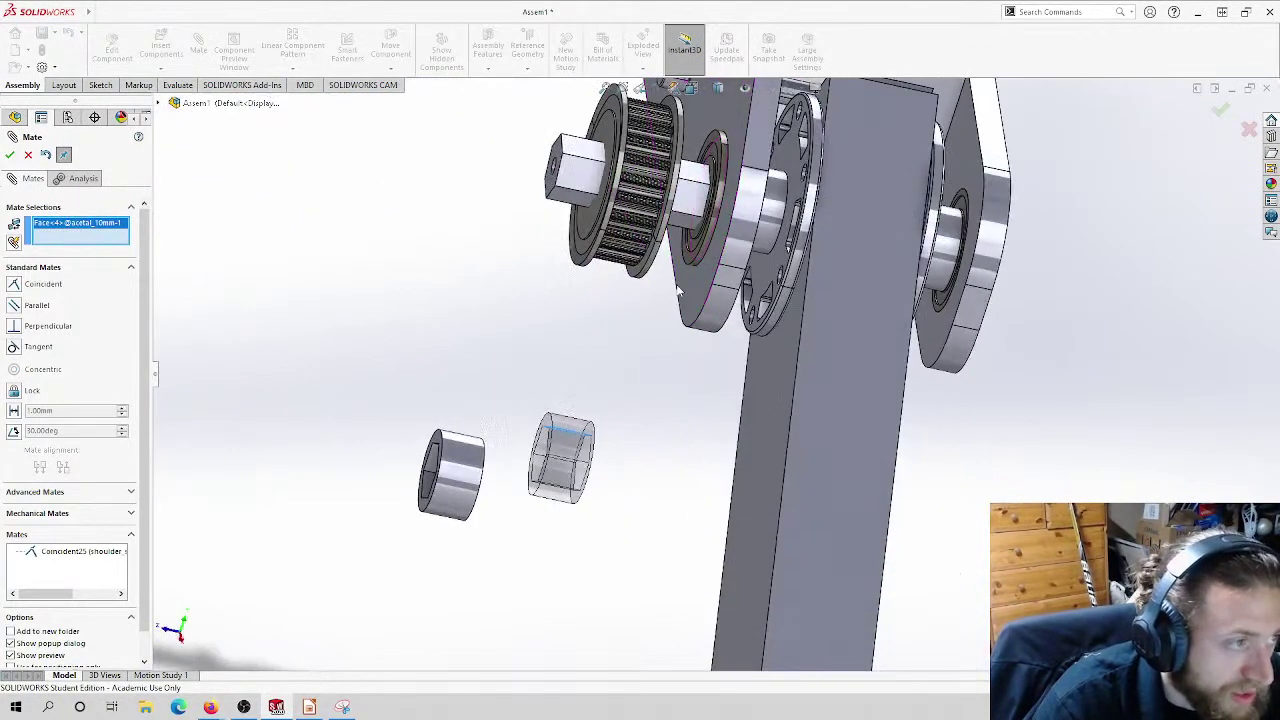
click(697, 178)
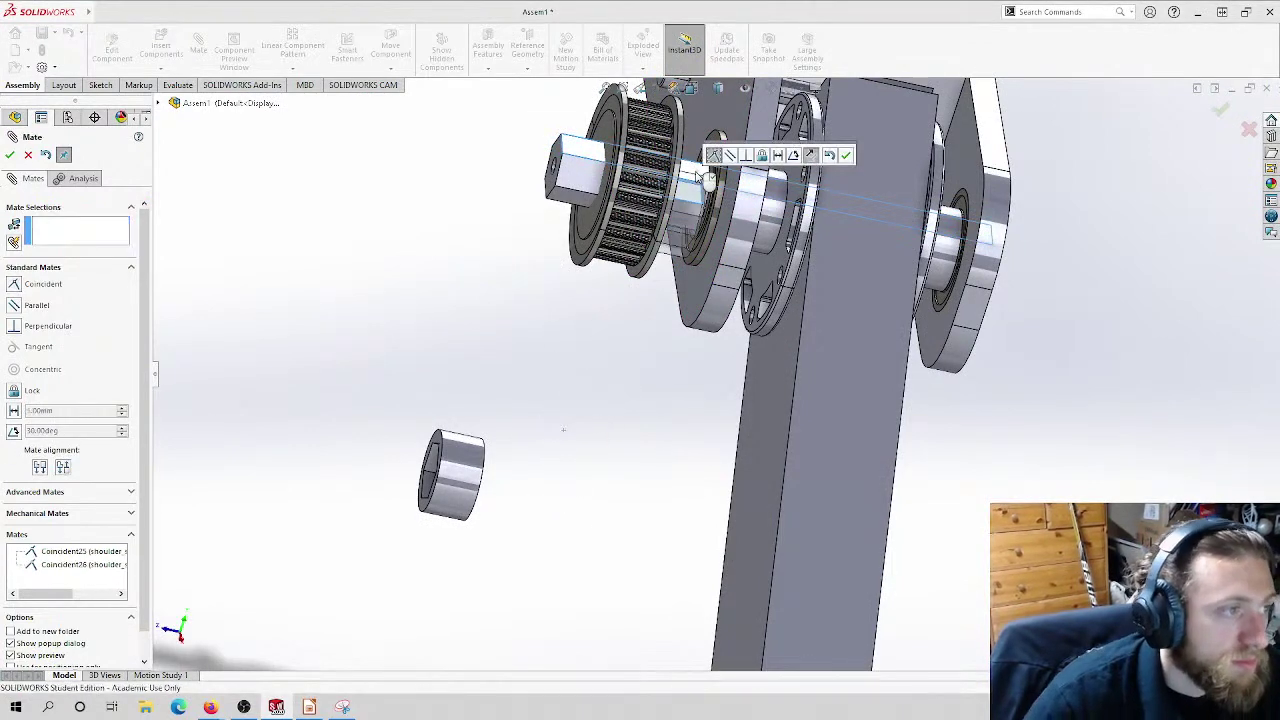
Step: Leave the Mate command and move the first acetal_10mm spacer away from the shaft pulley to expose its hex bore
middle_drag(697, 178, 700, 120)
scroll(640, 350, down, 3)
scroll(640, 350, up, 2)
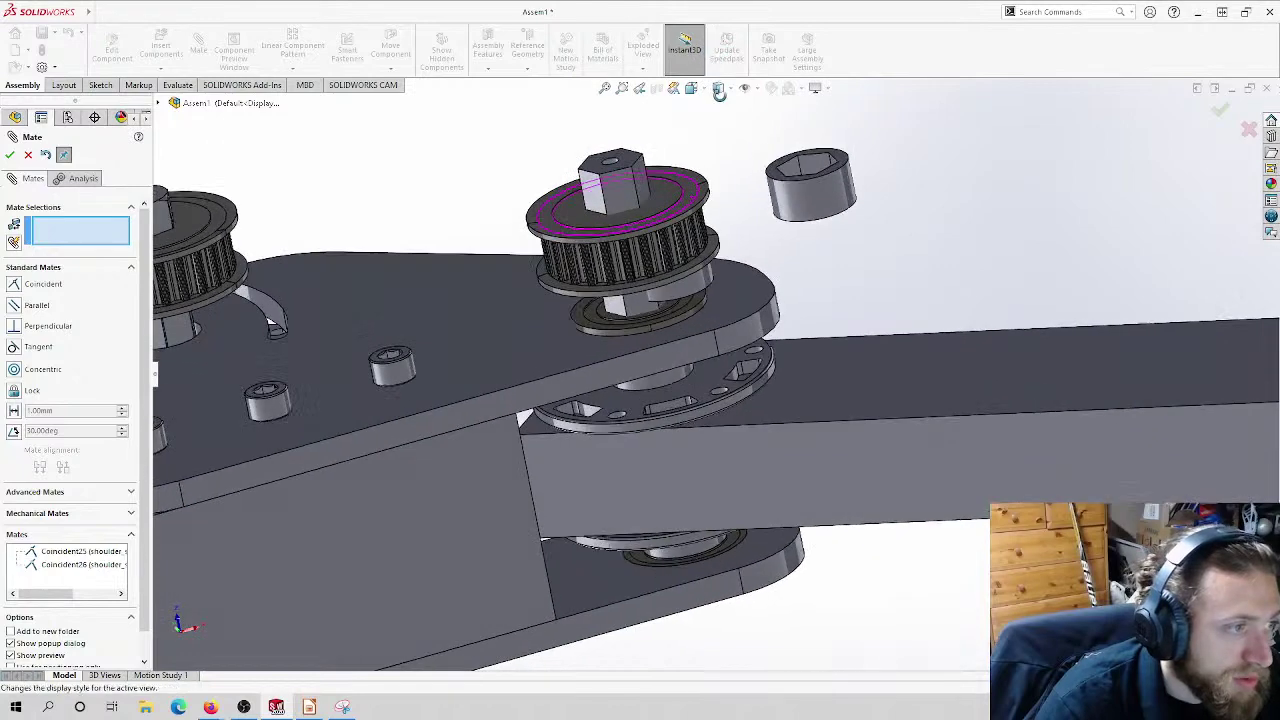
click(45, 156)
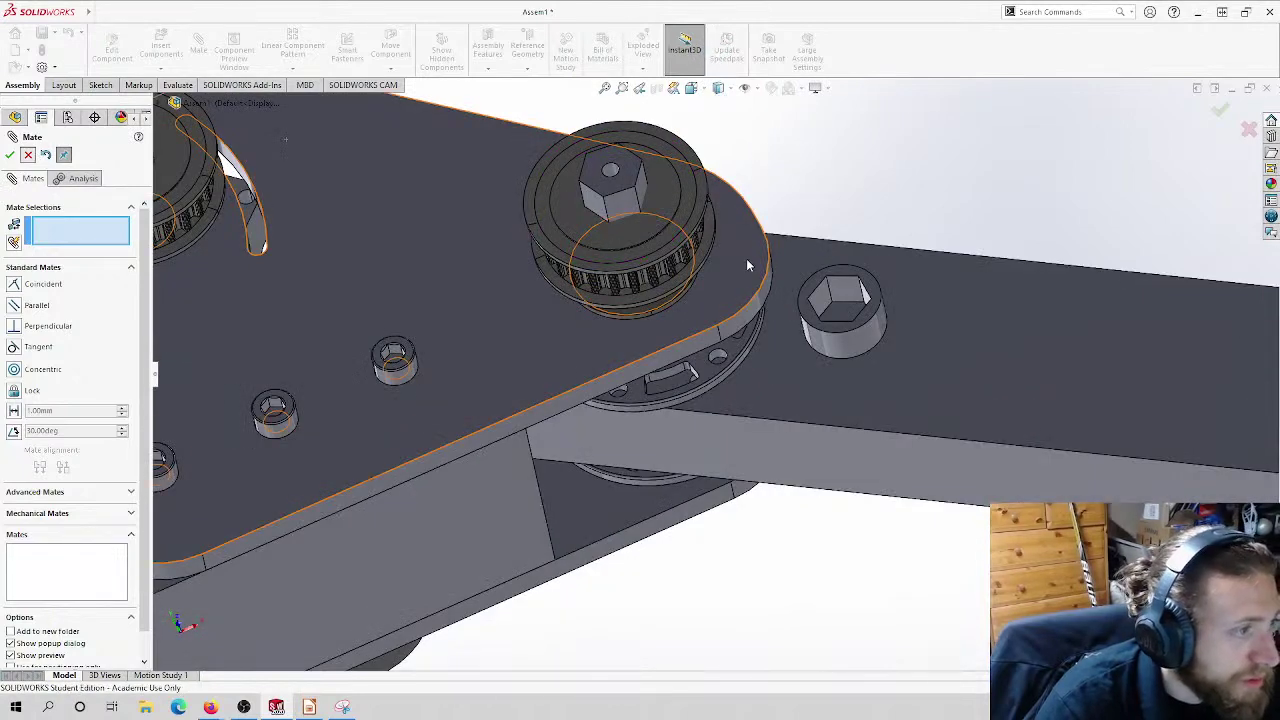
key(Escape)
middle_drag(747, 265, 702, 241)
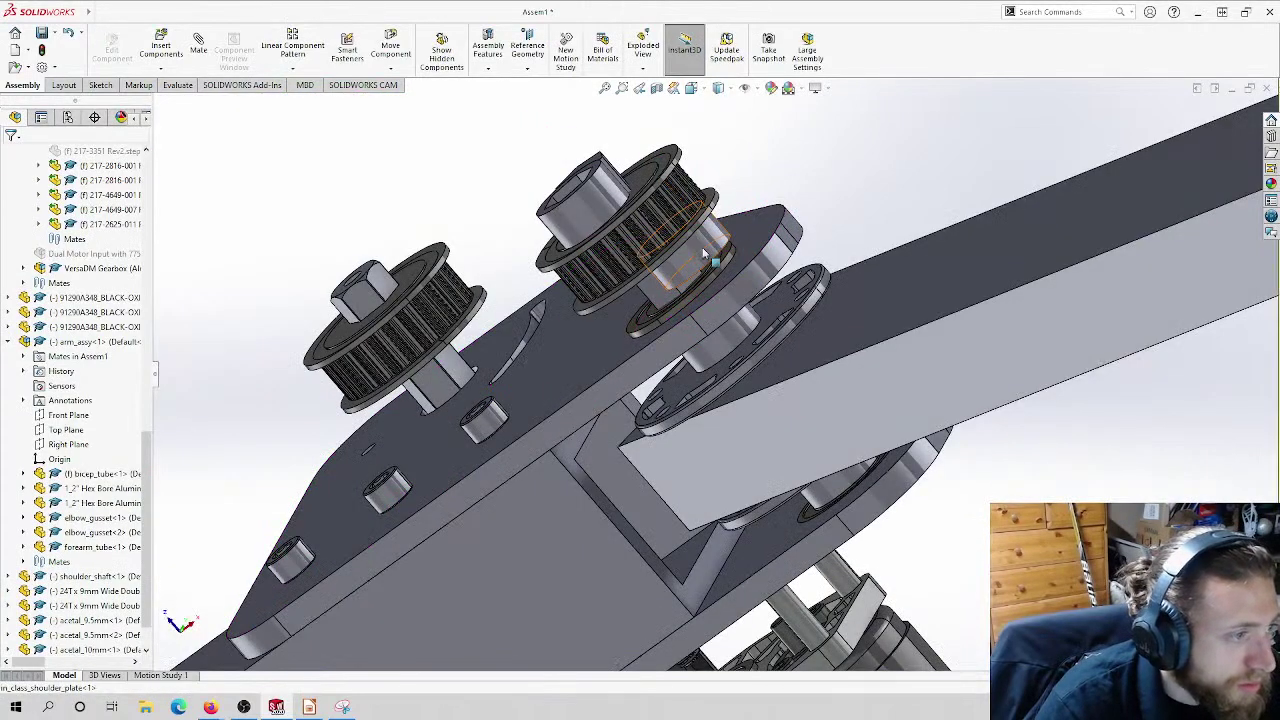
click(705, 255)
drag(705, 255, 870, 172)
scroll(820, 185, down, 4)
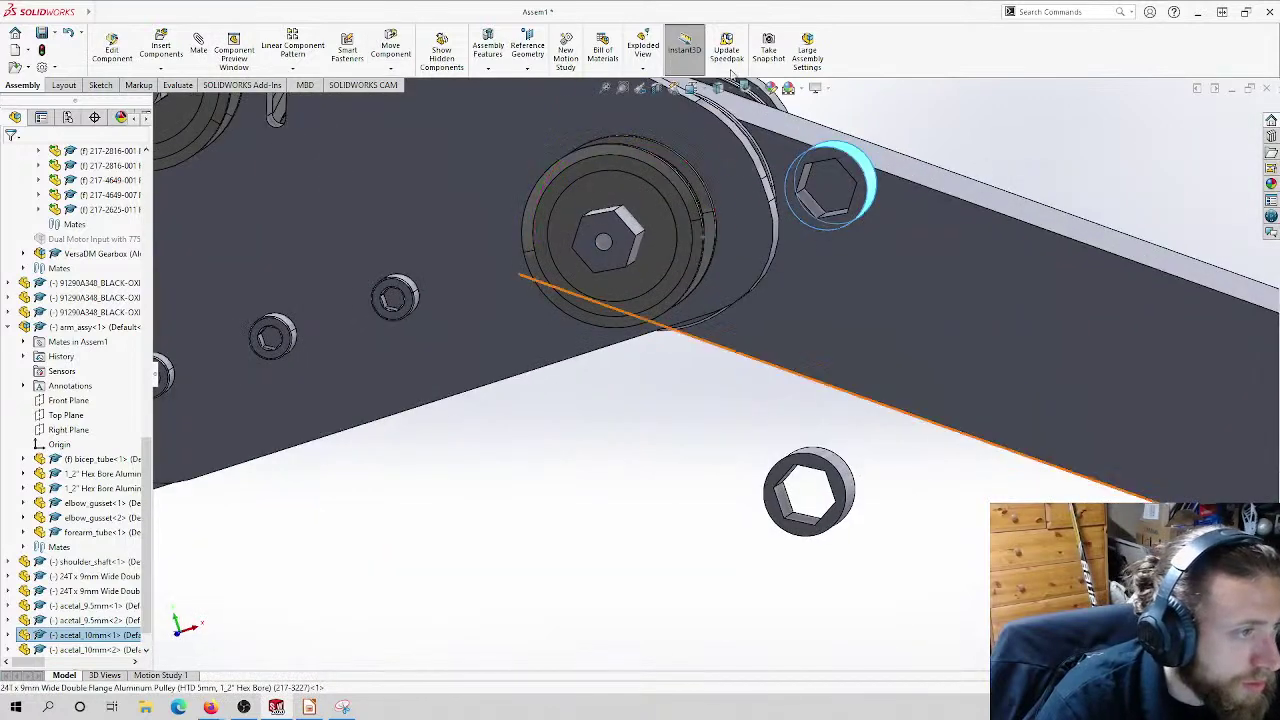
Step: Mate a second hex-bore flat of the first acetal_10mm spacer coincident with the shoulder shaft between pulley and bearing
click(200, 50)
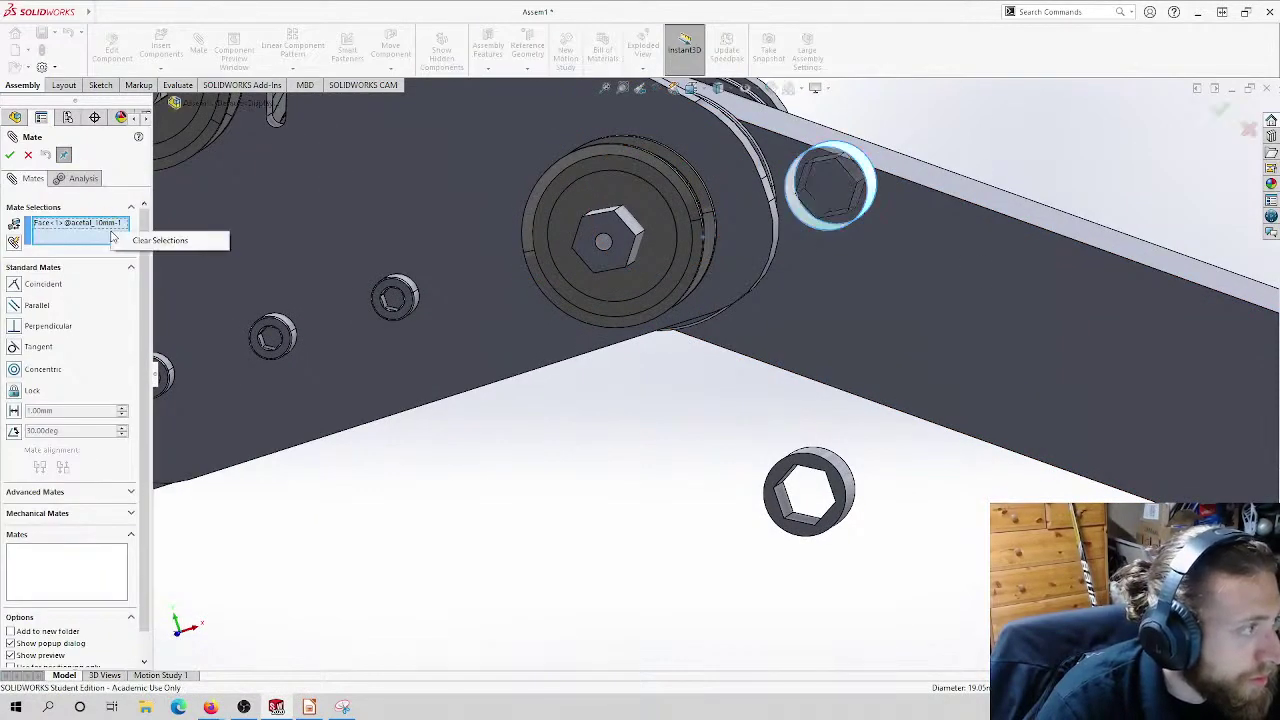
middle_drag(975, 245, 972, 184)
scroll(449, 360, down, 3)
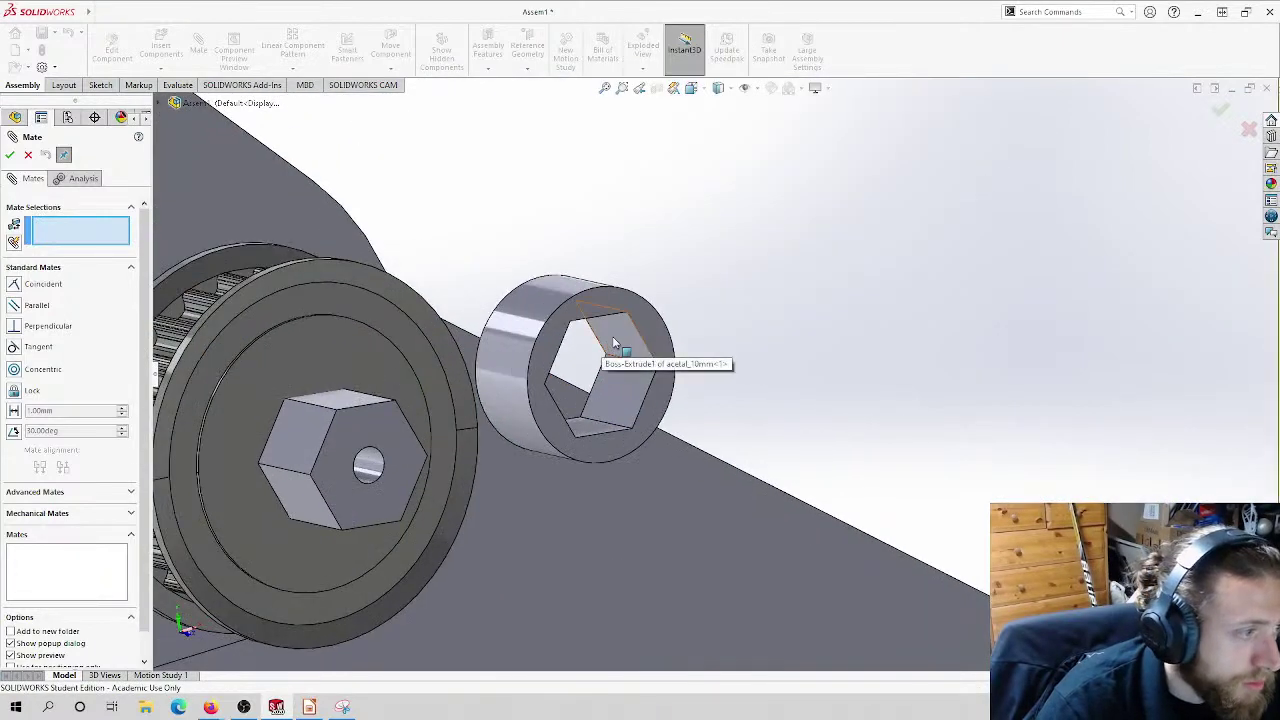
click(602, 354)
middle_drag(378, 301, 520, 325)
click(525, 322)
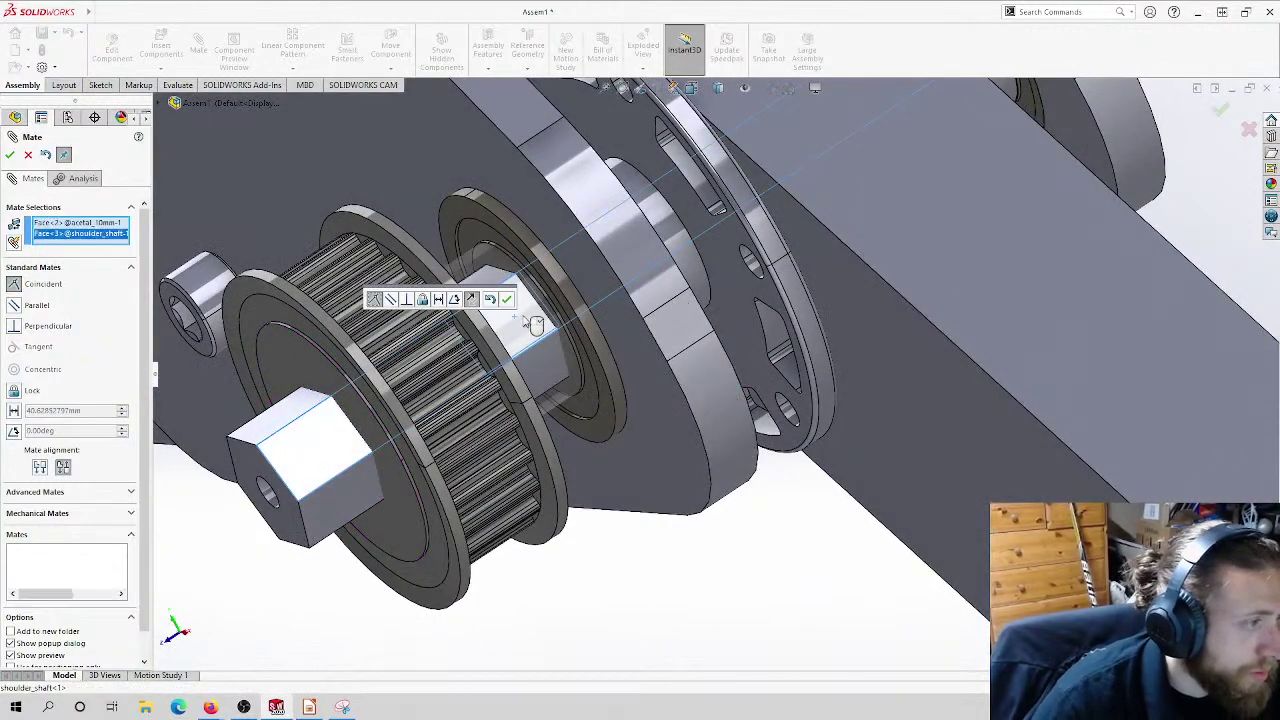
click(507, 300)
Step: Mate the end face of the first acetal_10mm spacer coincident with the inner face of the shoulder shaft pulley
middle_drag(546, 378, 452, 325)
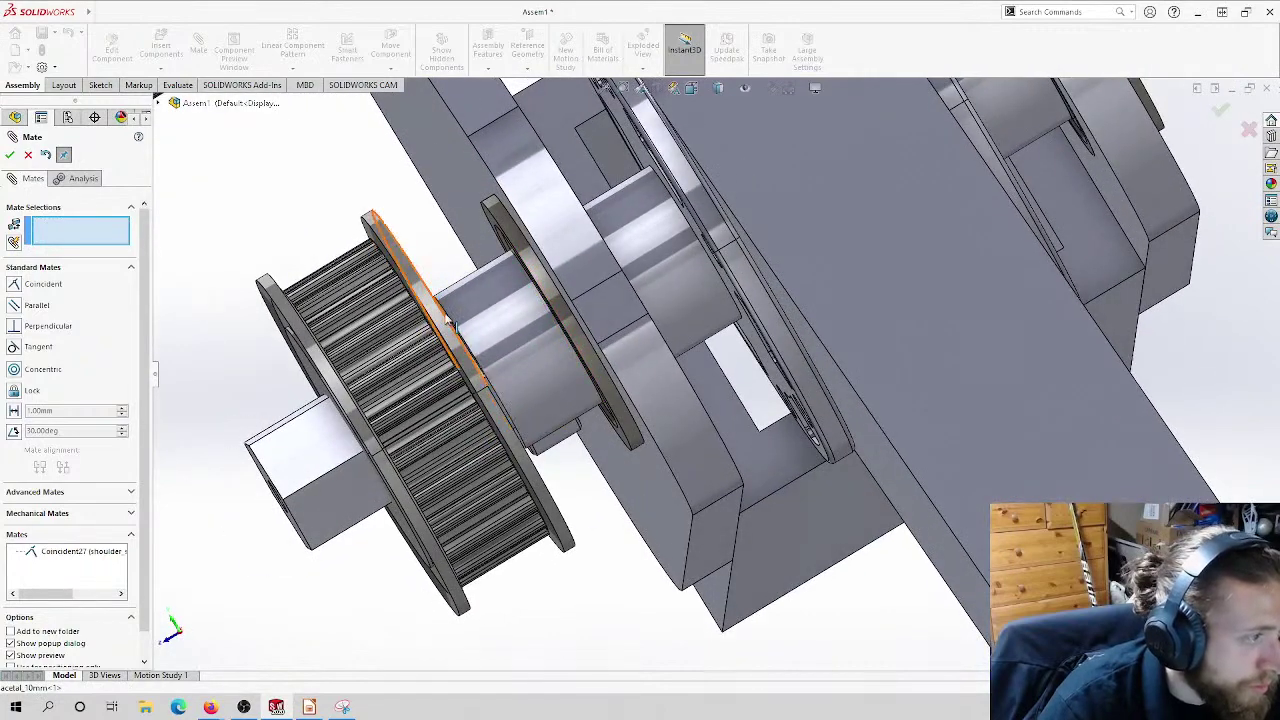
scroll(452, 325, down, 5)
click(591, 302)
scroll(585, 330, up, 5)
scroll(575, 350, down, 4)
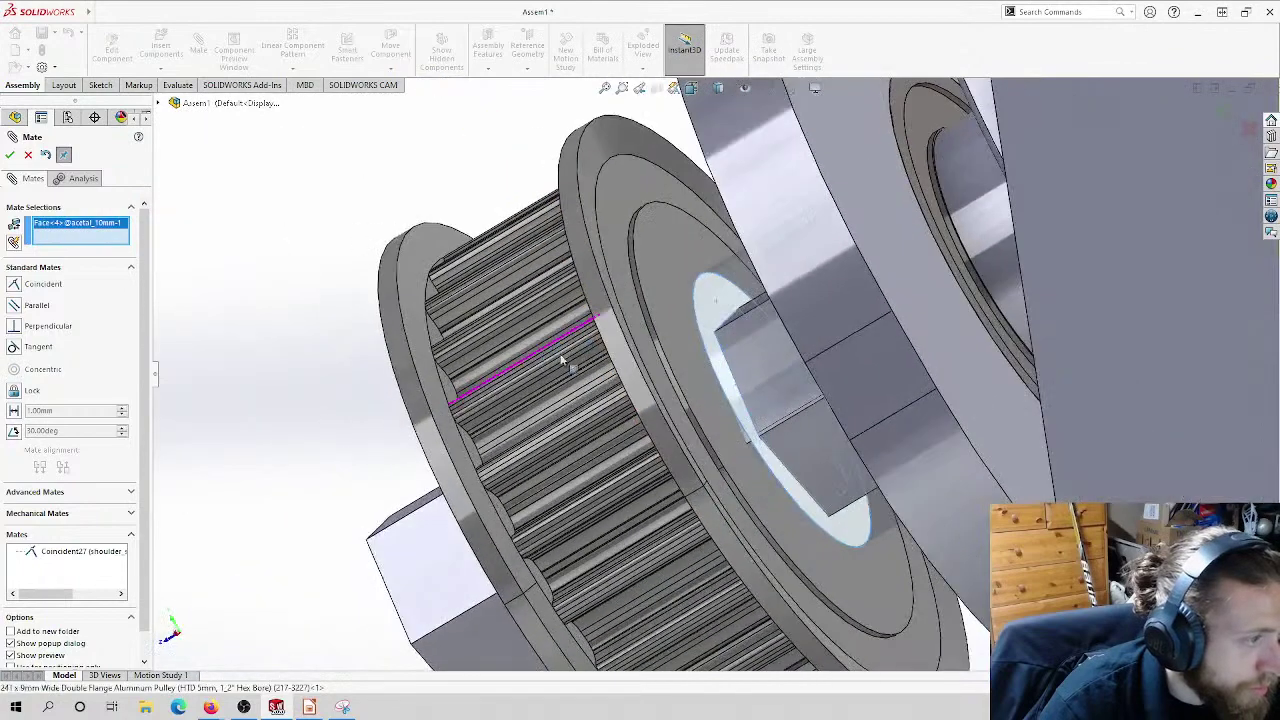
click(676, 322)
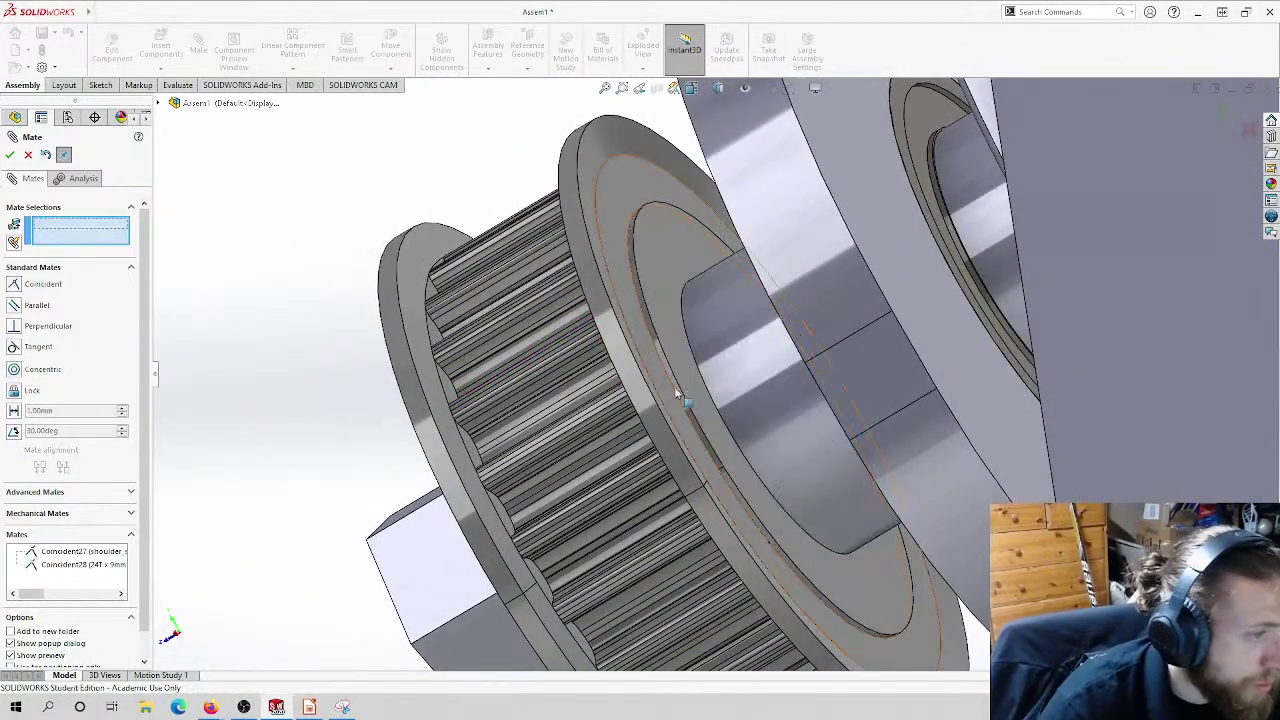
Step: Mate one hex-bore flat of the second acetal_10mm spacer coincident with a flat at the shoulder shaft's outer end
scroll(668, 392, up, 5)
scroll(721, 384, down, 5)
scroll(721, 384, down, 6)
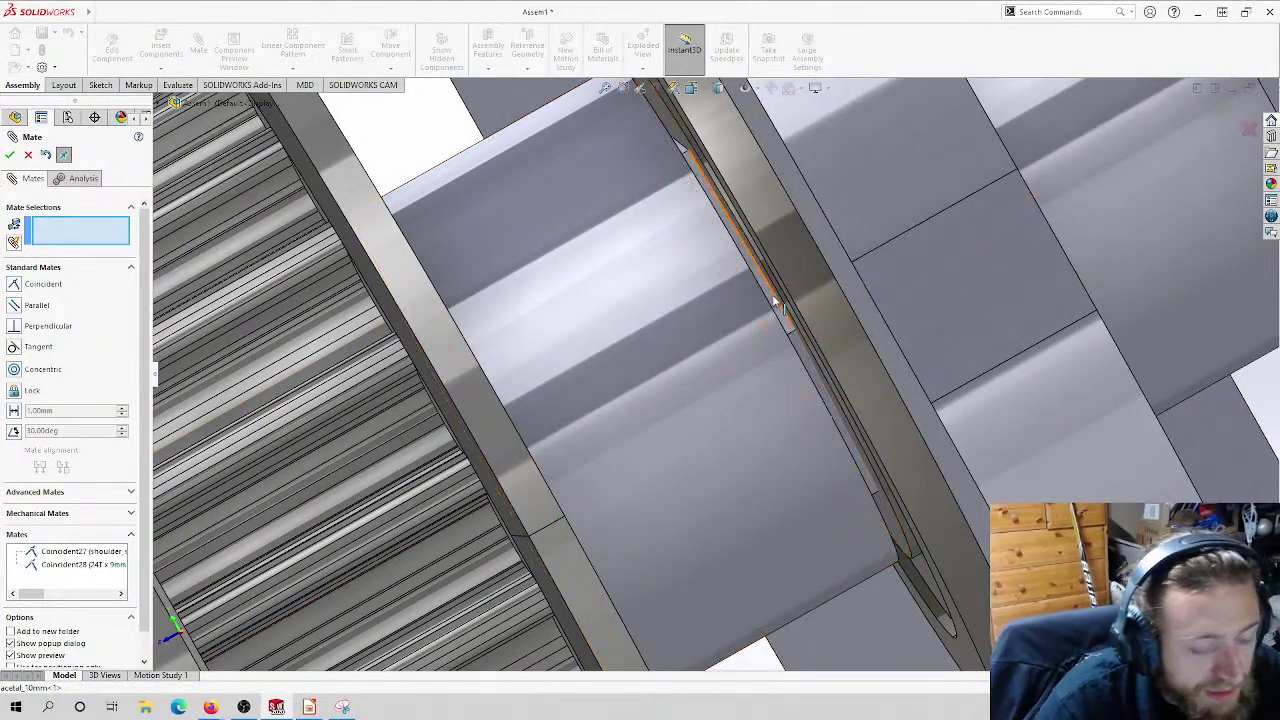
scroll(775, 300, up, 6)
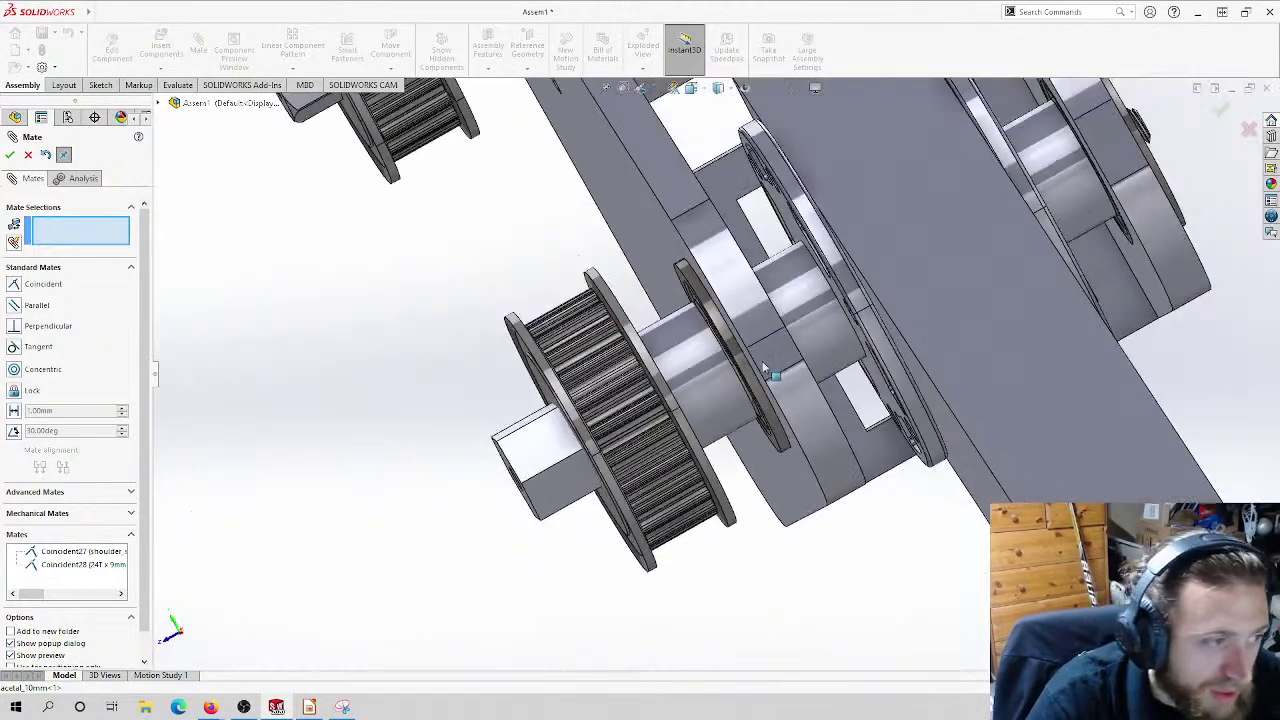
scroll(760, 380, up, 5)
middle_drag(757, 386, 728, 615)
scroll(725, 613, down, 5)
click(723, 611)
middle_drag(687, 342, 1164, 229)
scroll(1165, 295, down, 3)
click(1164, 229)
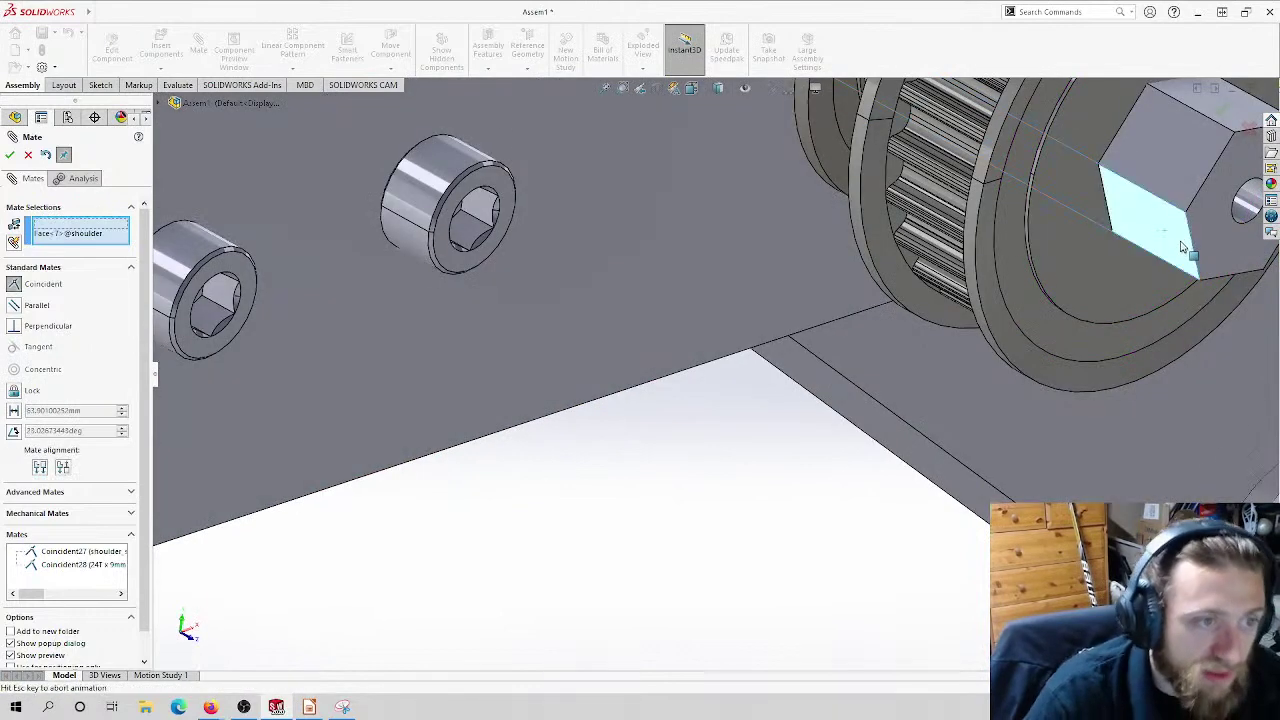
click(1183, 248)
key(Return)
Step: Mate a second hex-bore flat of the second acetal_10mm spacer coincident with the adjacent shoulder shaft flat to align it on the shaft
scroll(1165, 374, up, 5)
scroll(1109, 368, down, 4)
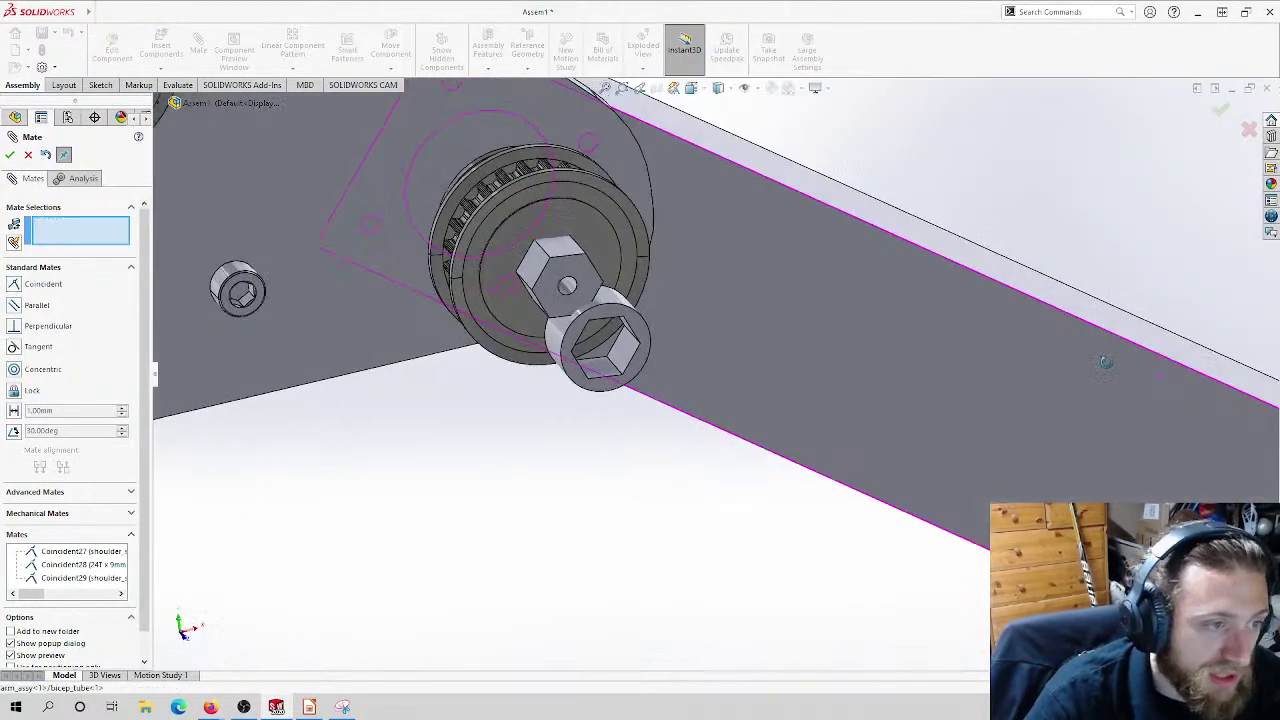
scroll(1109, 368, up, 5)
middle_drag(800, 340, 481, 303)
scroll(481, 303, down, 5)
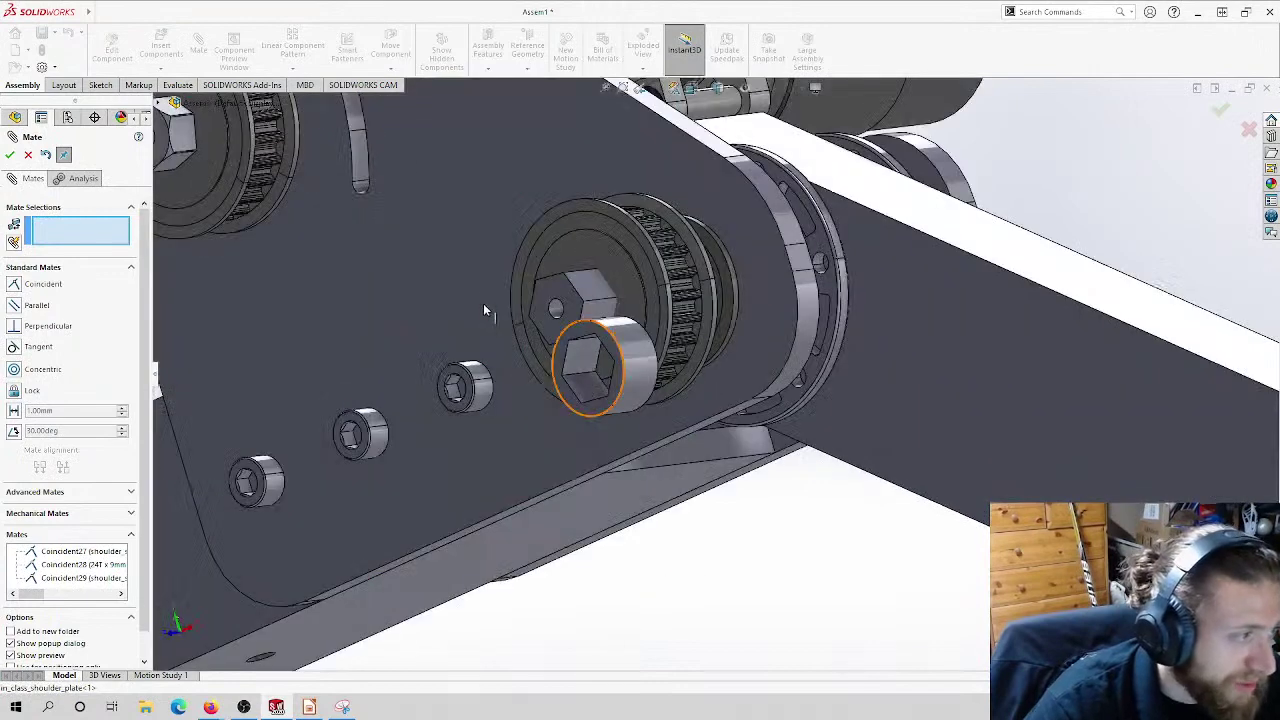
click(577, 359)
middle_drag(577, 359, 577, 326)
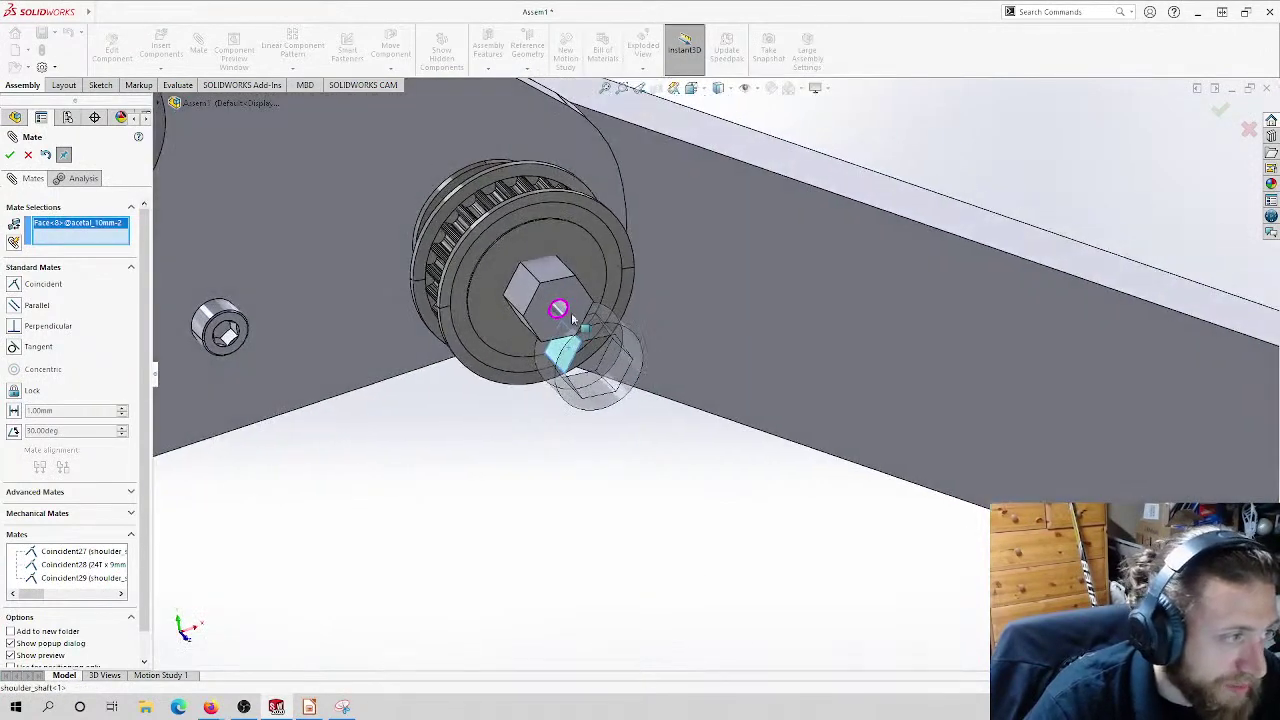
click(530, 290)
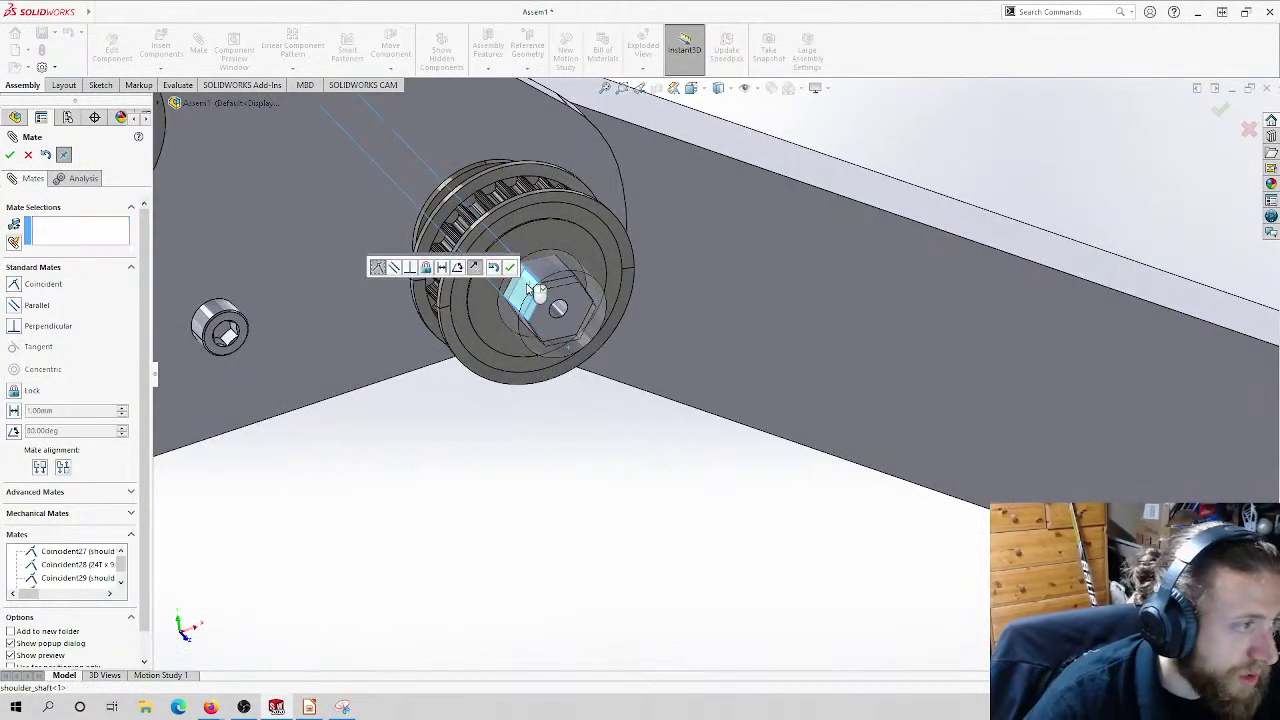
key(Return)
middle_drag(562, 244, 545, 252)
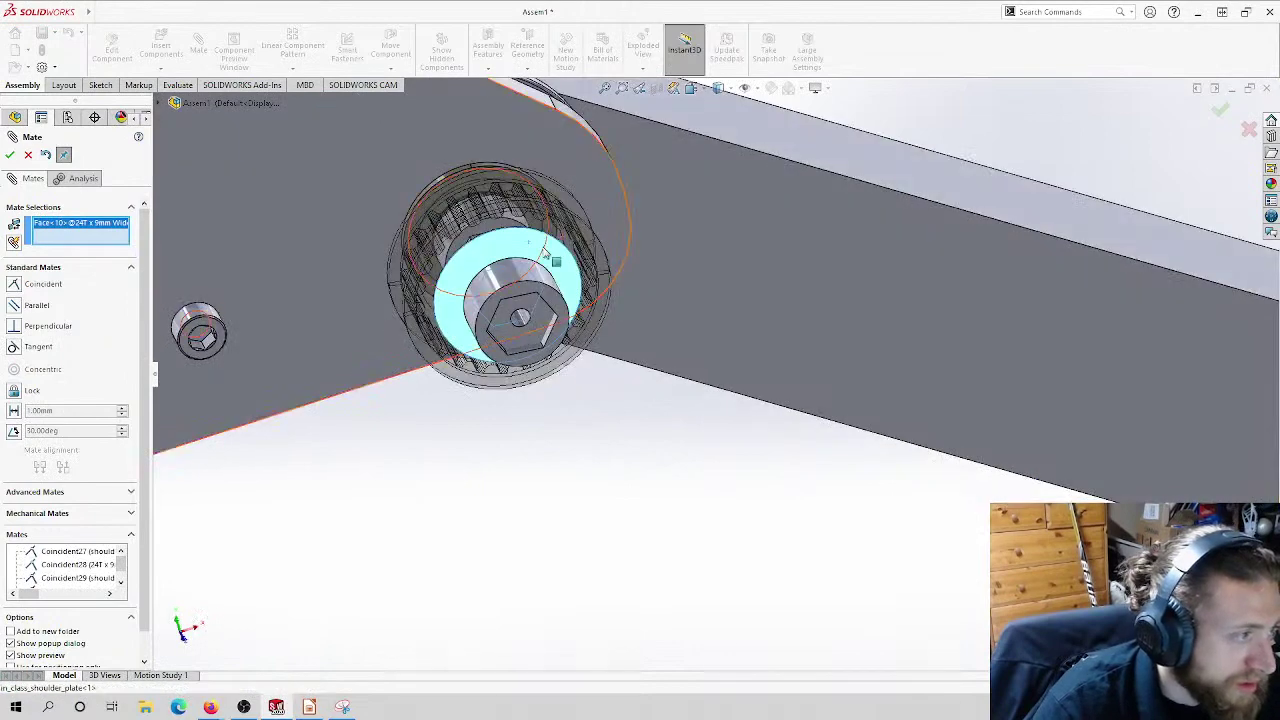
click(545, 255)
click(548, 255)
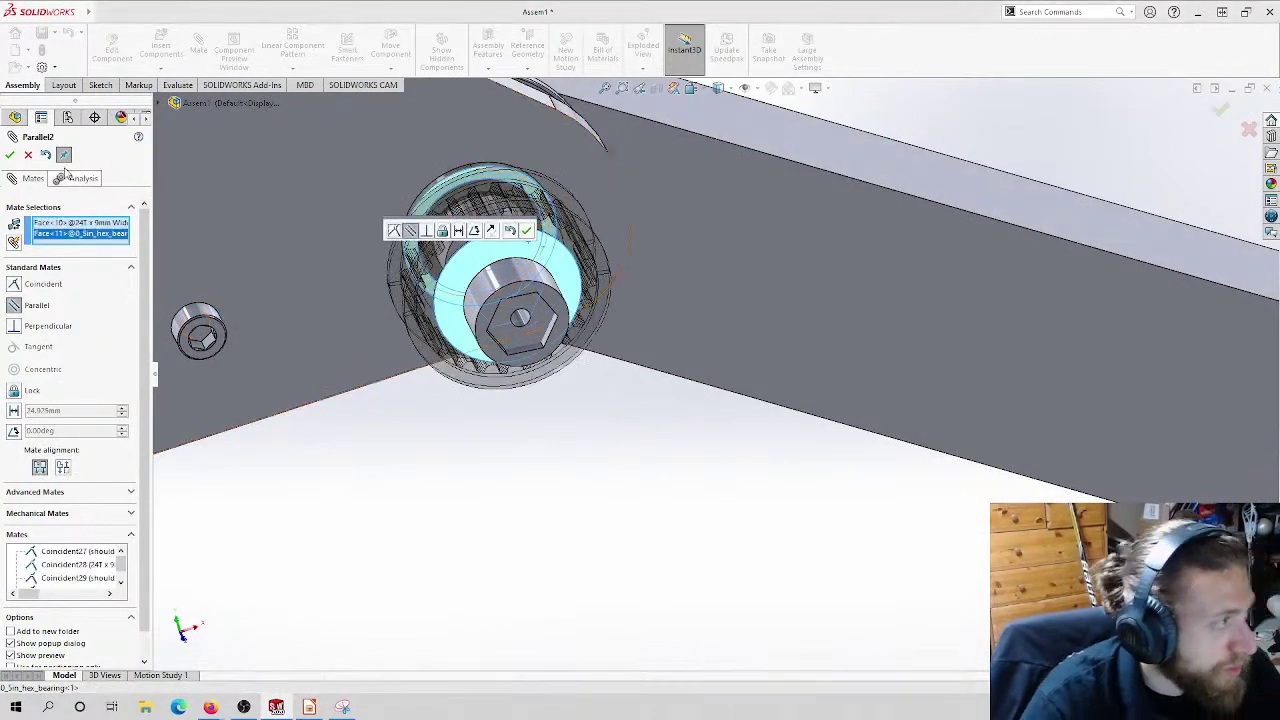
right_click(105, 224)
click(165, 262)
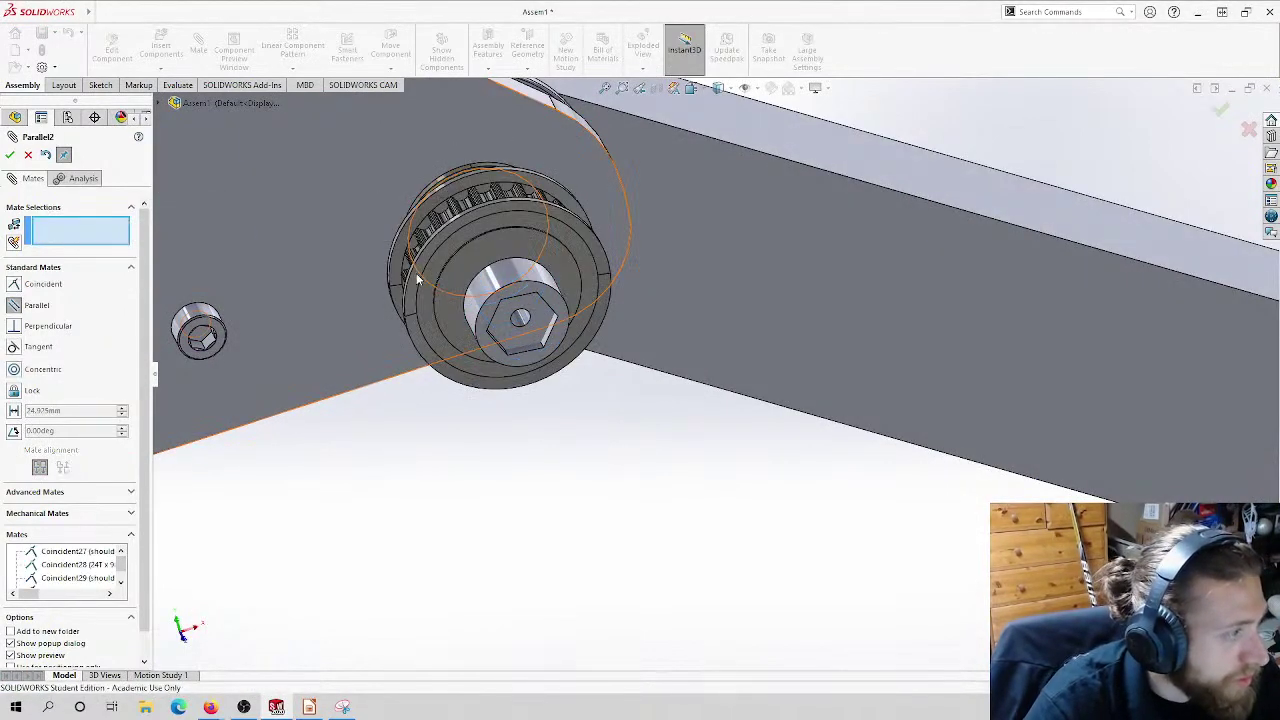
Step: Mate the outer end face of the second acetal_10mm spacer coincident with the shoulder shaft's end face and leave the Mate command
click(512, 310)
click(532, 294)
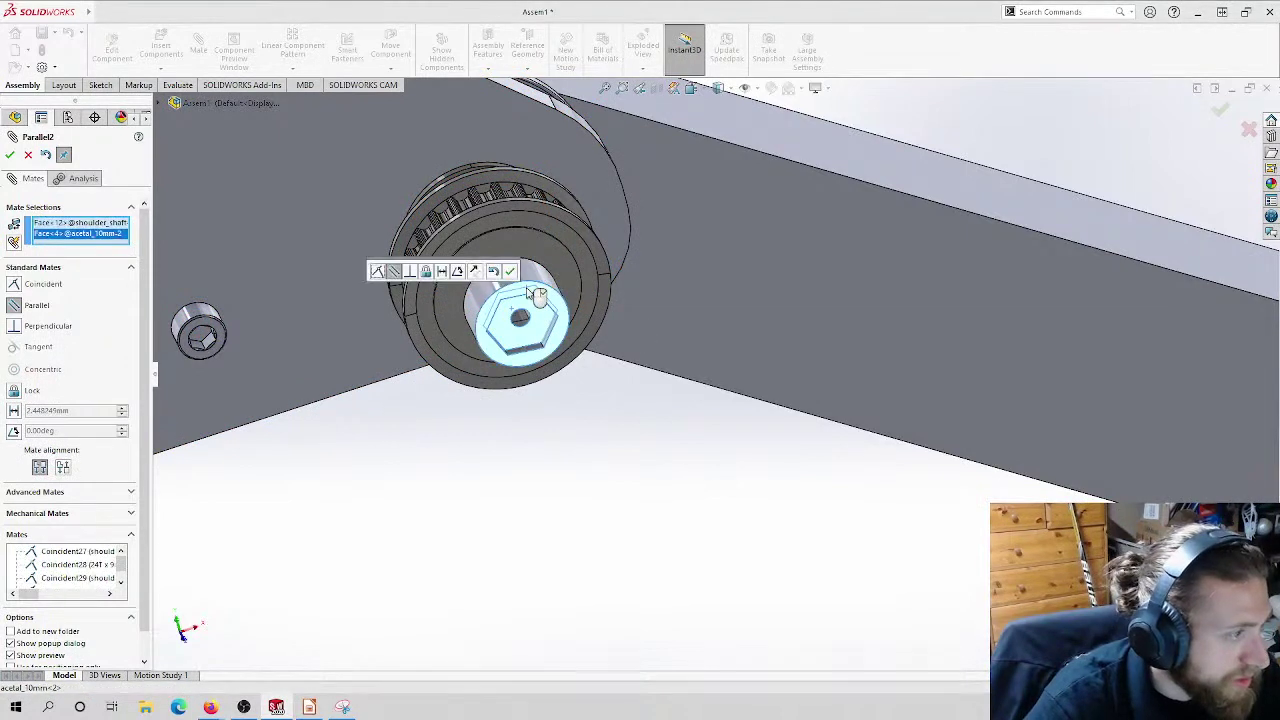
click(377, 271)
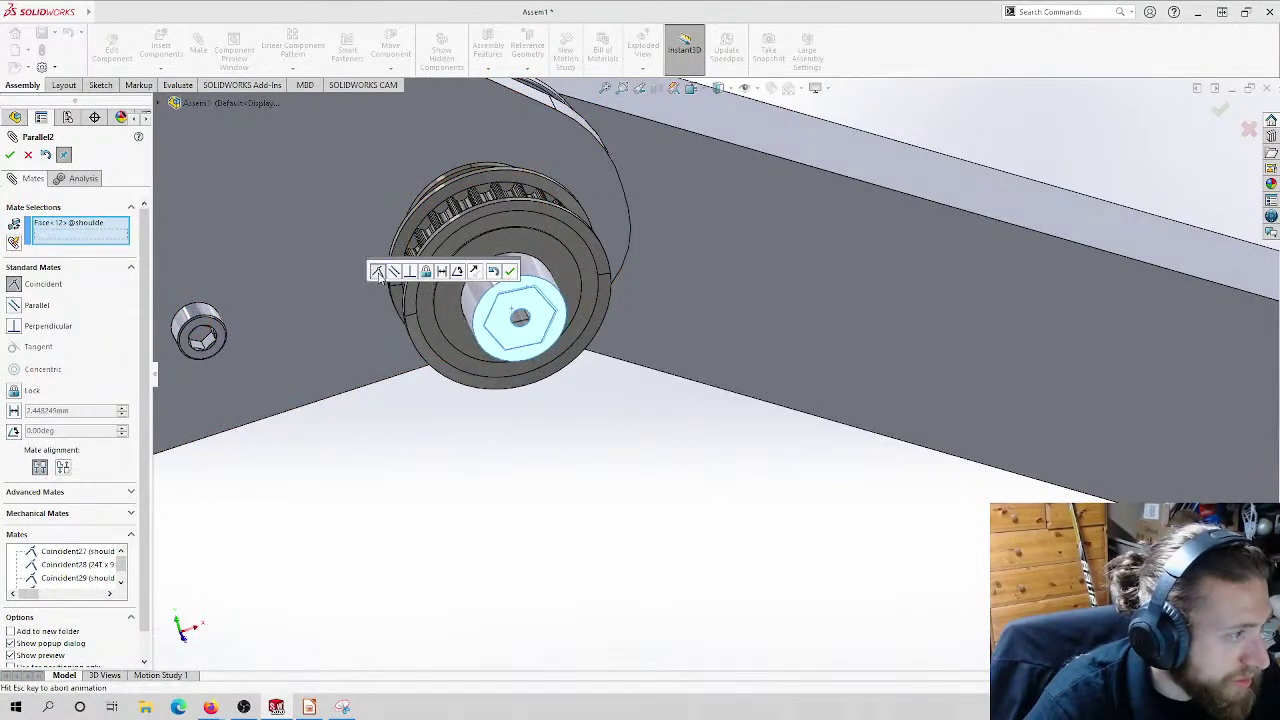
click(511, 271)
middle_drag(480, 290, 34, 166)
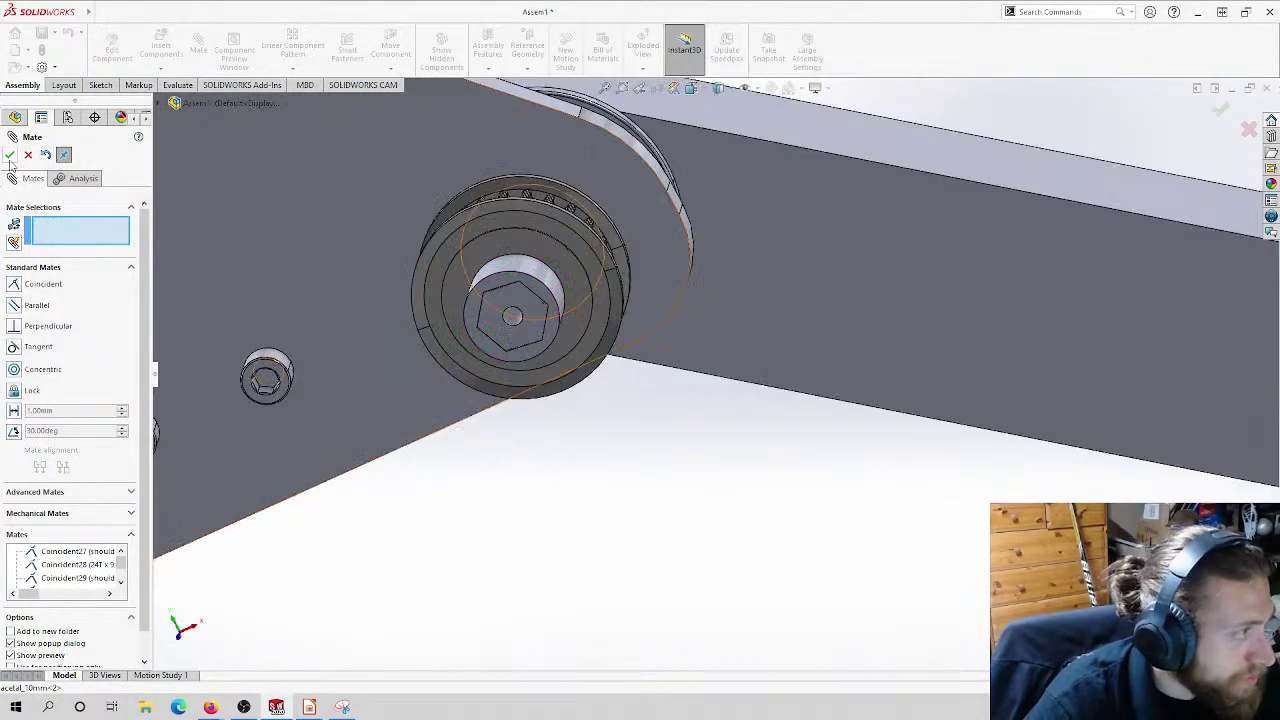
click(9, 155)
key(Escape)
Step: Examine the shoulder joint, both pulleys, the spacers and the whole arm from several angles
scroll(600, 300, up, 5)
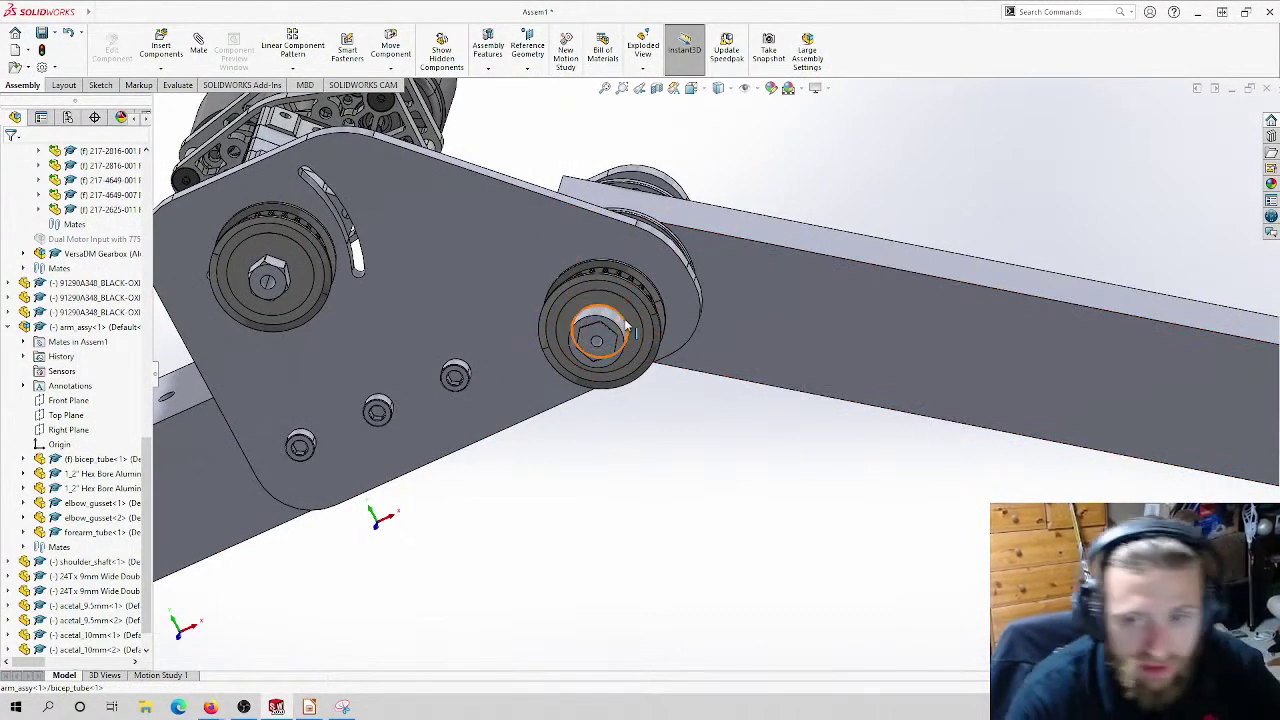
scroll(600, 340, up, 3)
middle_drag(600, 340, 762, 202)
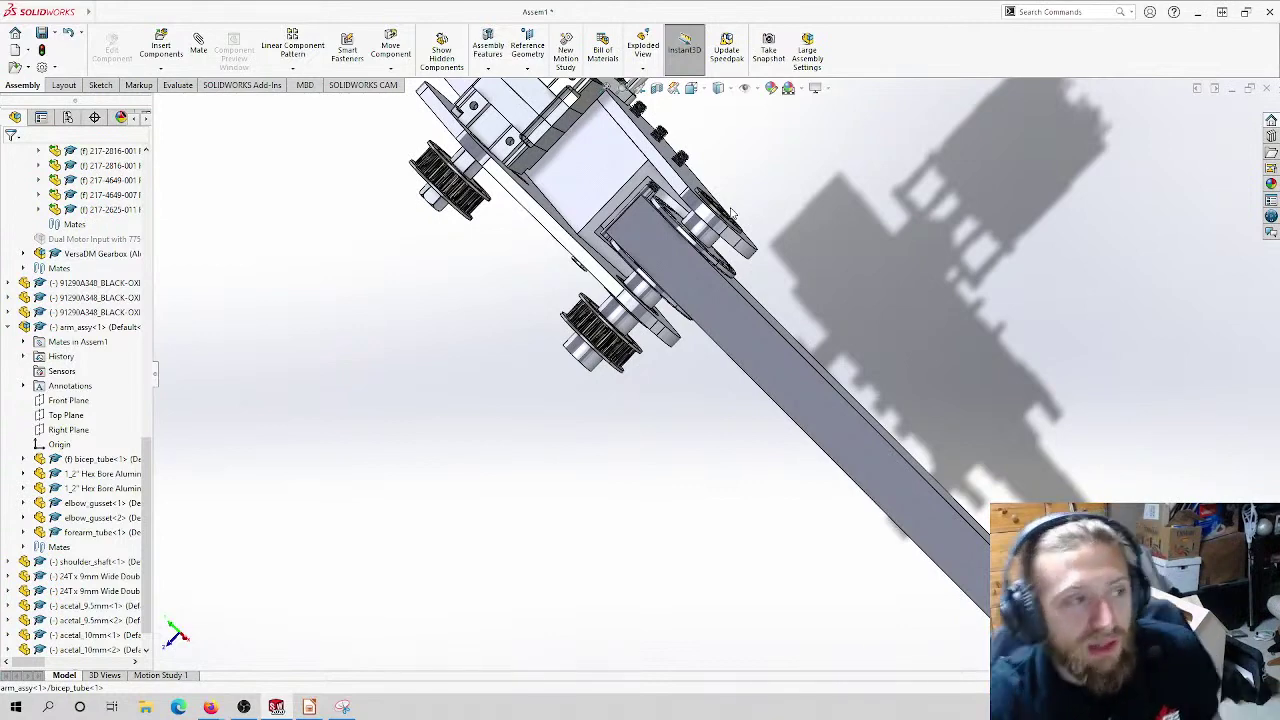
scroll(448, 368, up, 3)
middle_drag(448, 368, 508, 312)
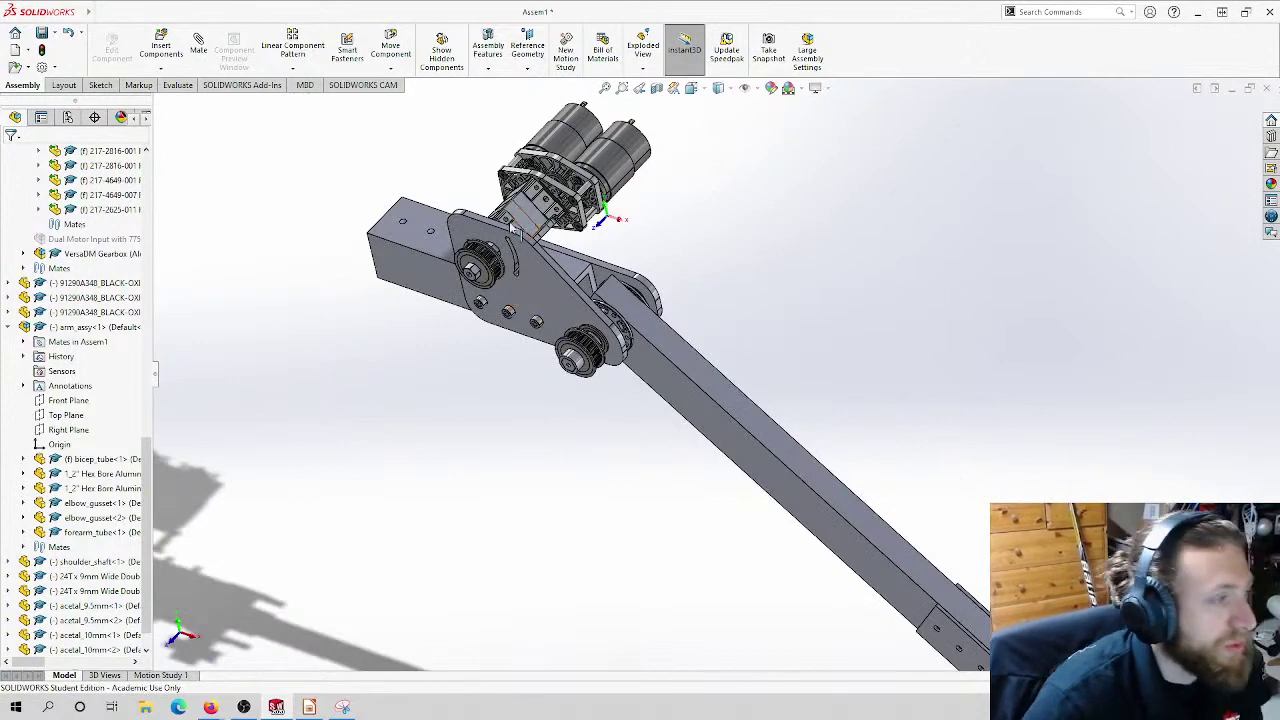
scroll(511, 227, down, 6)
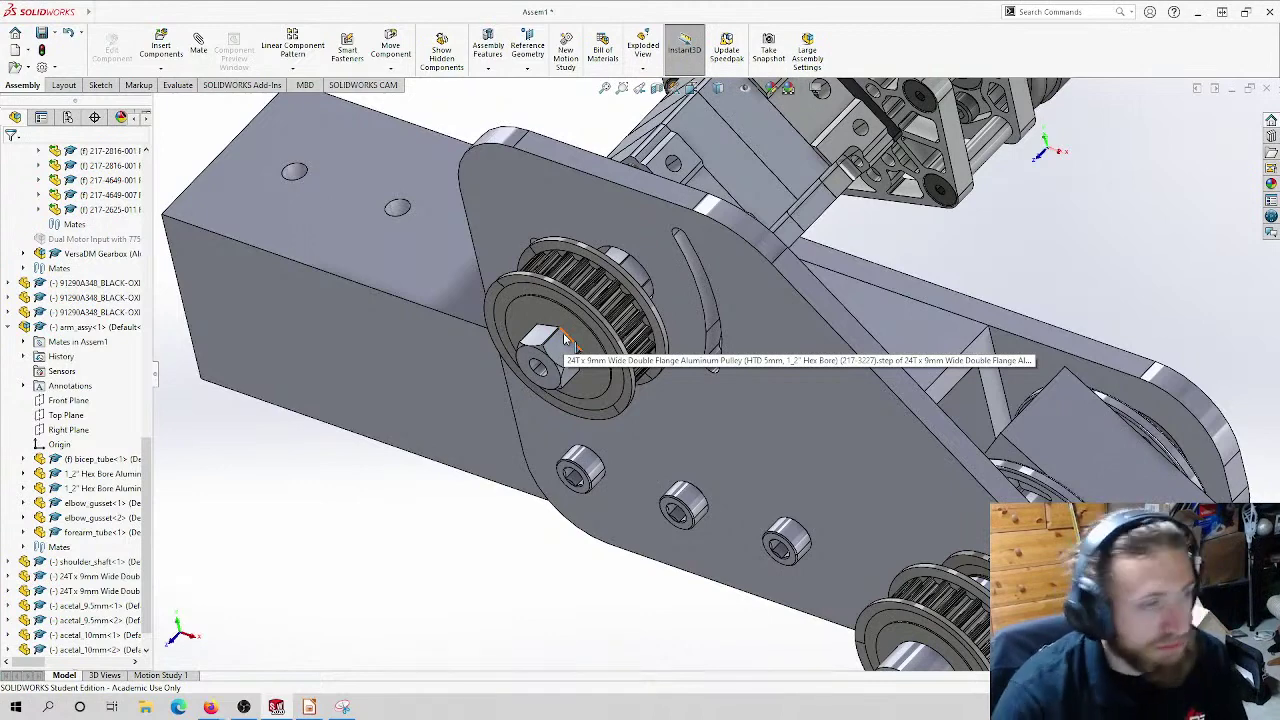
scroll(560, 335, up, 10)
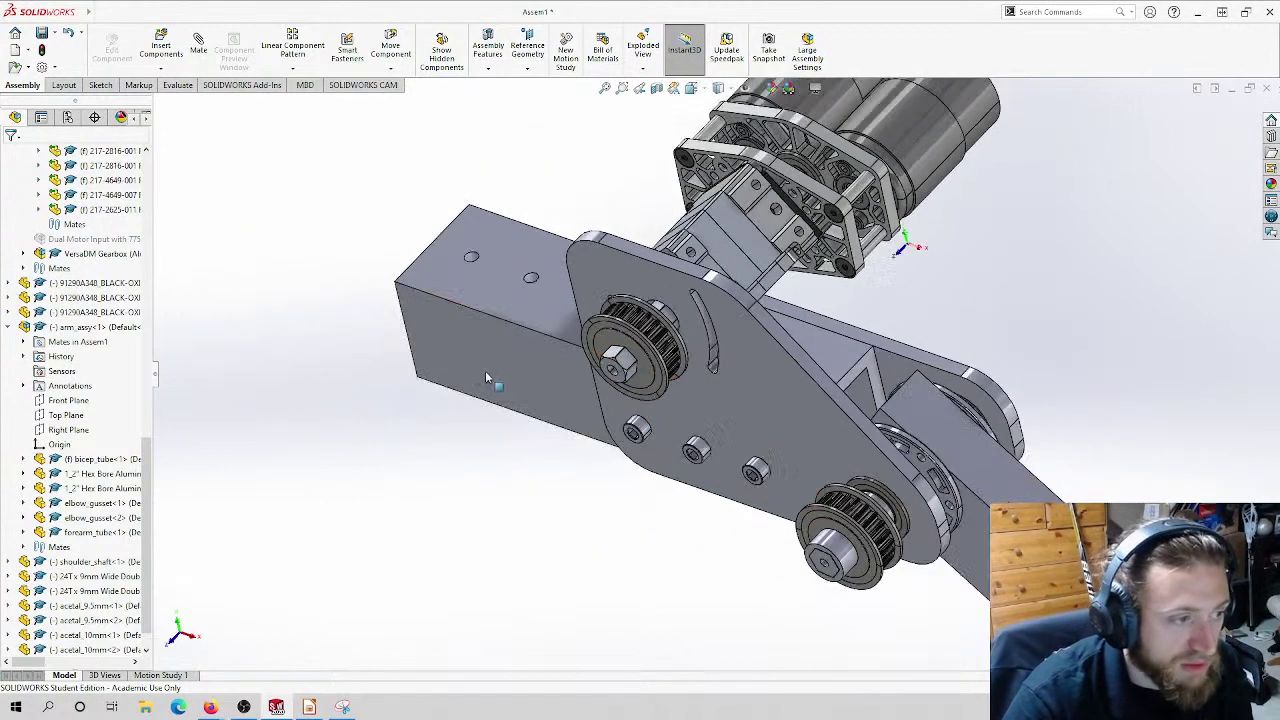
scroll(520, 320, up, 5)
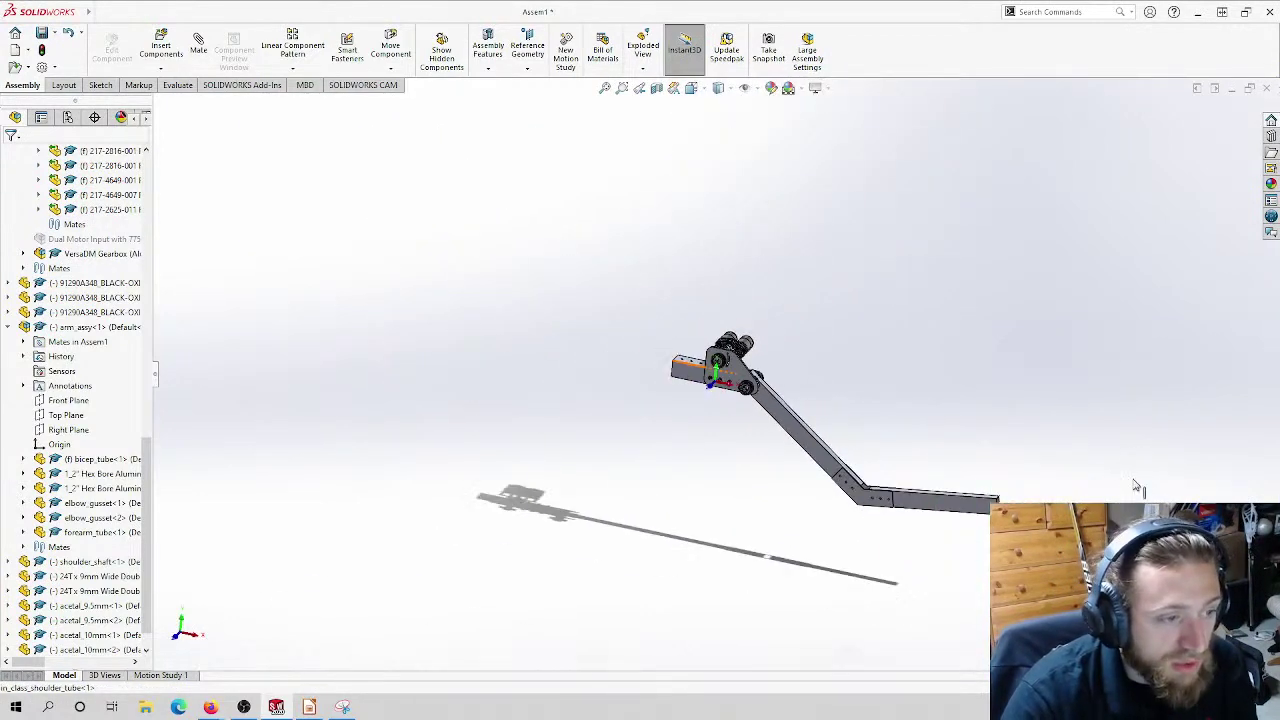
scroll(838, 468, down, 3)
scroll(717, 427, down, 5)
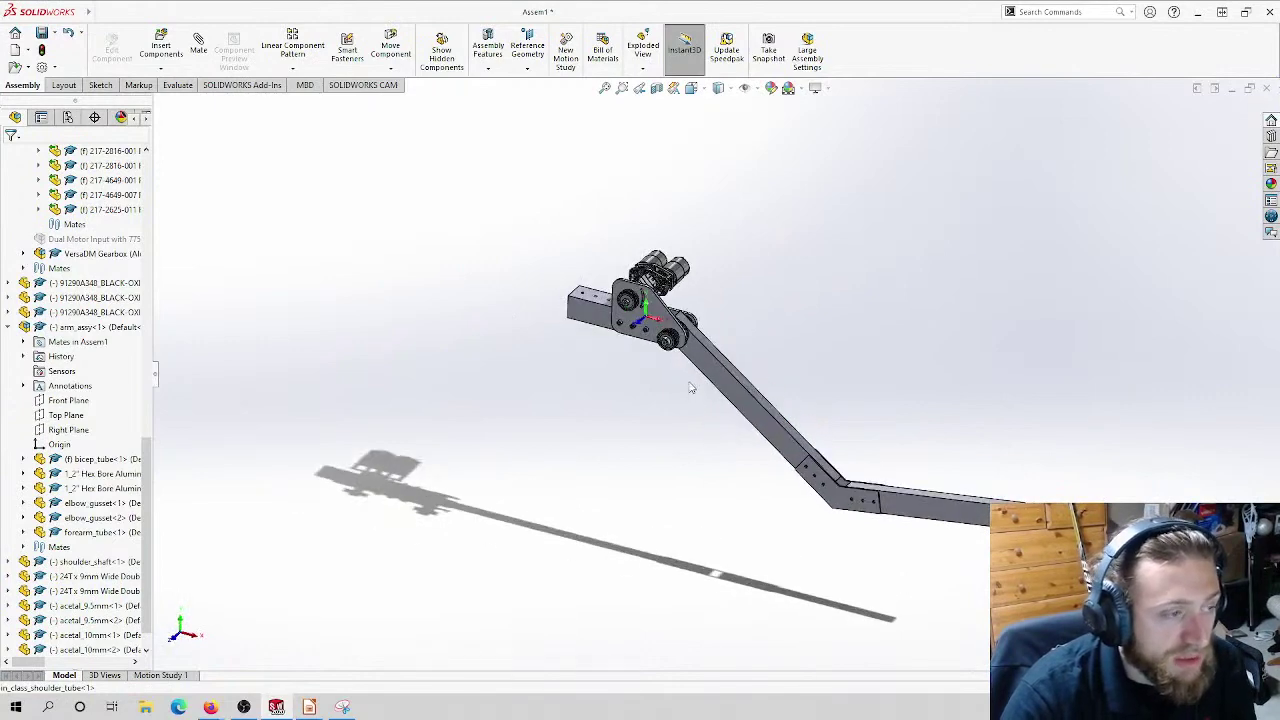
middle_drag(621, 308, 640, 258)
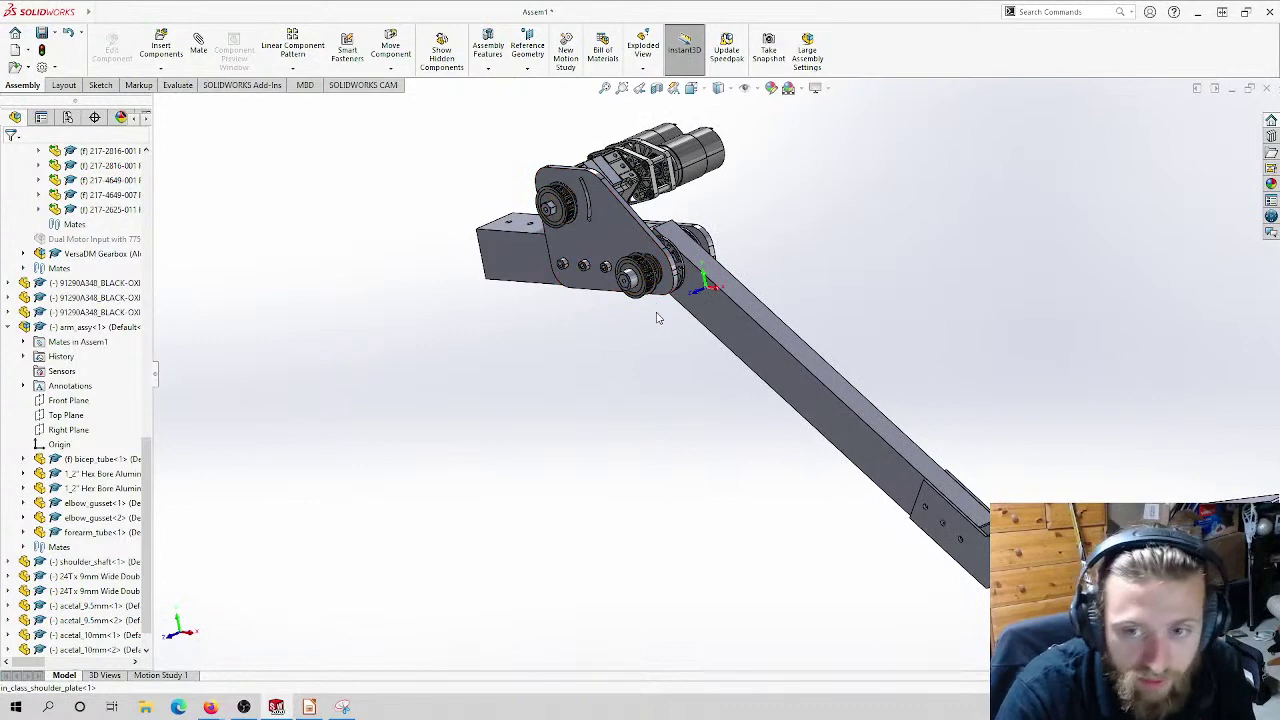
middle_drag(661, 361, 839, 361)
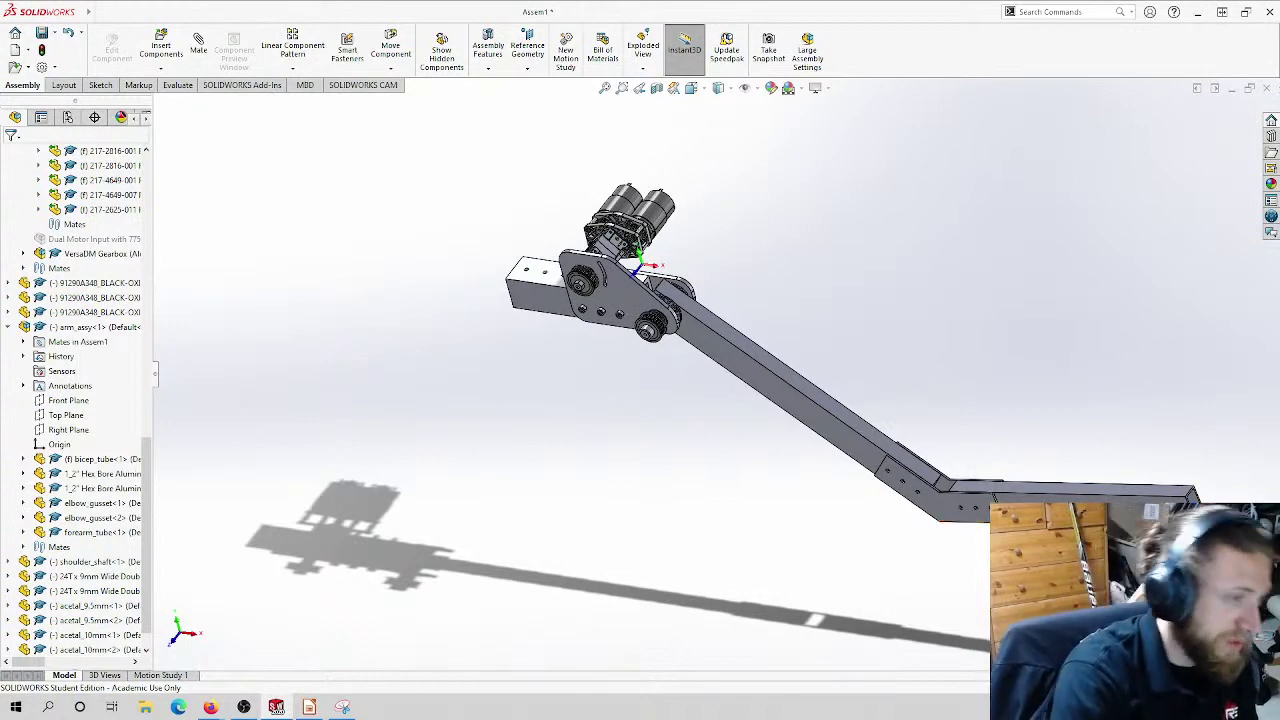
Step: Save the assembly in the goalie folder as in_class_assembly
key(ctrl+s)
text(in_clas)
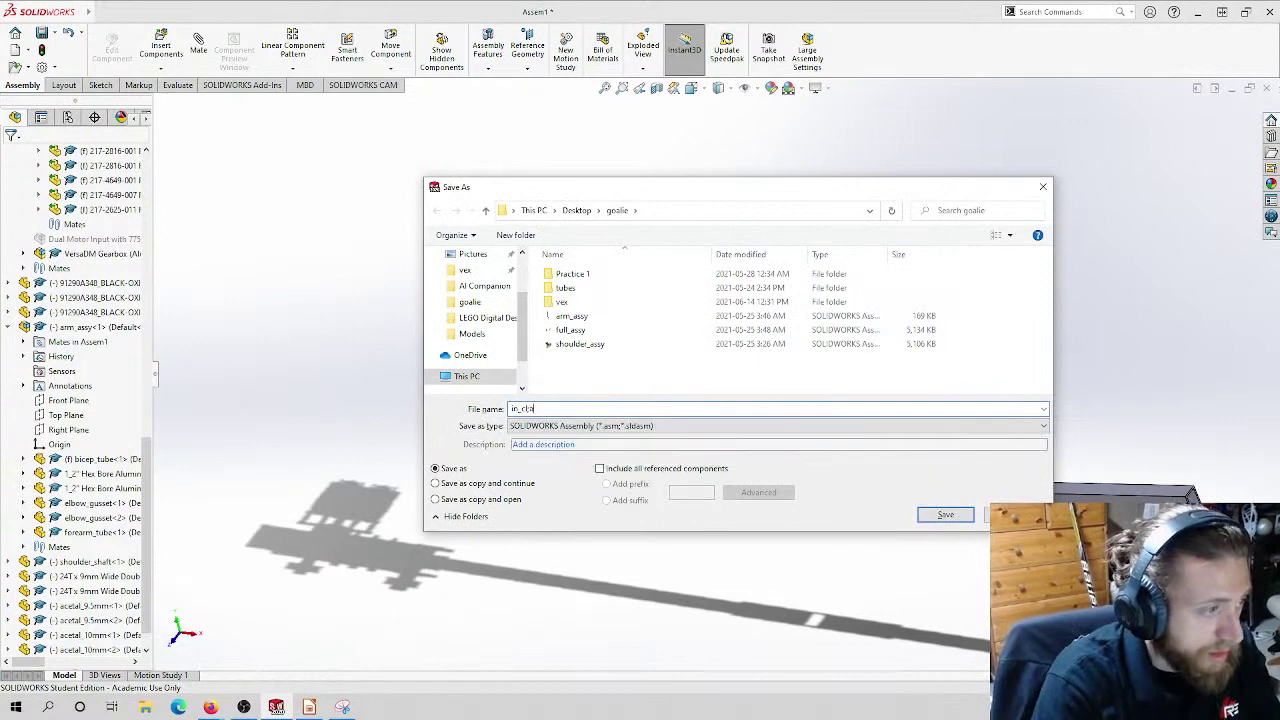
text(s_assembly)
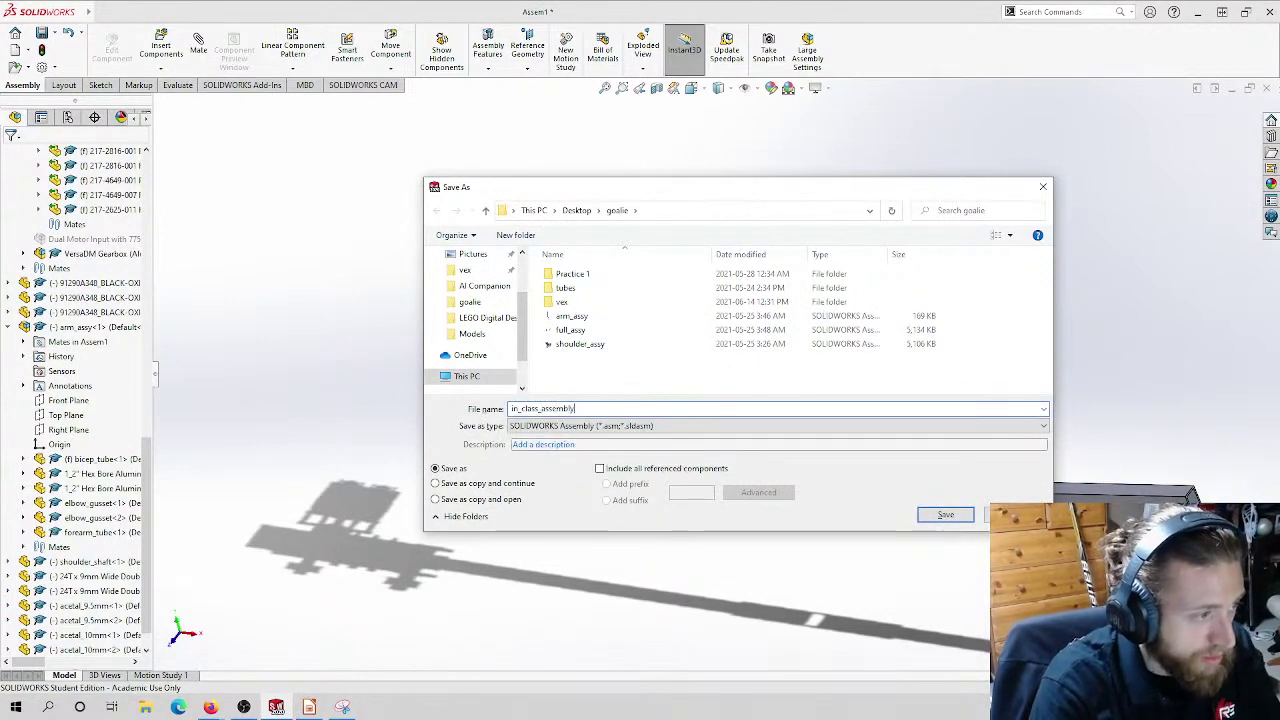
key(Return)
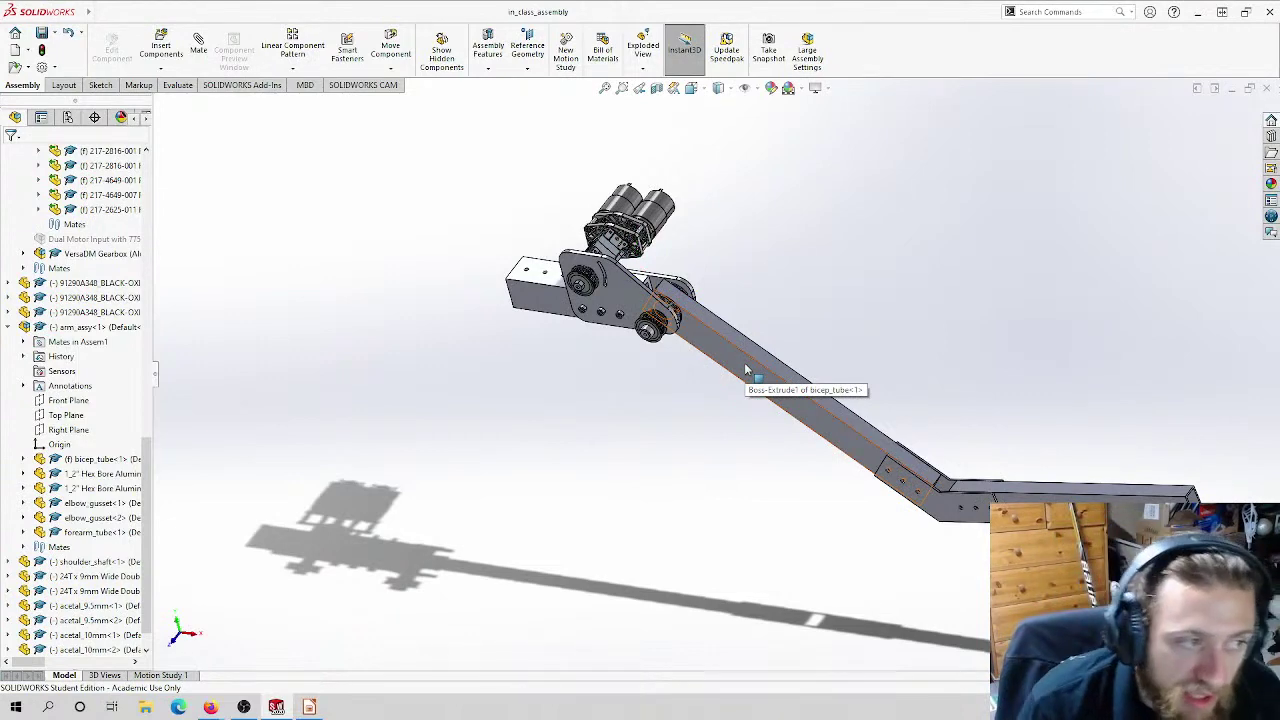
Step: Examine the outer shoulder shaft spacer, the two pulleys and the slotted in_class_shoulder_plate in the saved assembly
scroll(662, 324, down, 5)
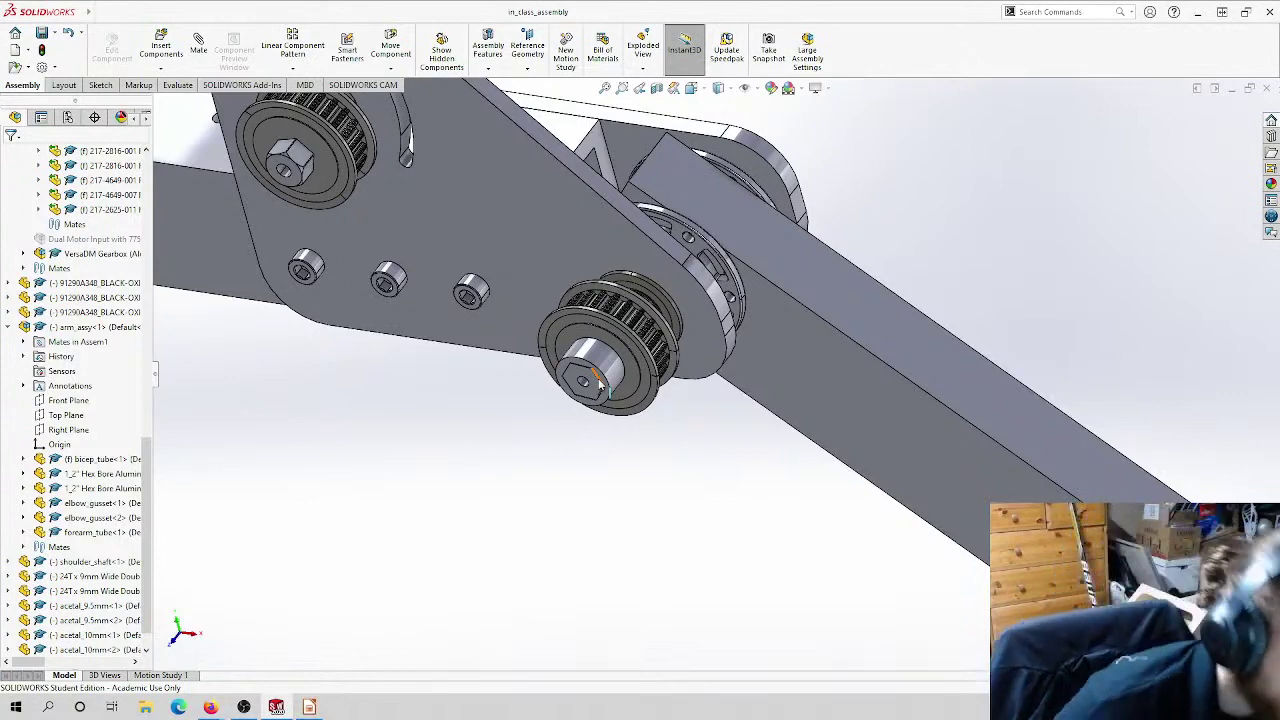
mouse_move(613, 360)
middle_down()
mouse_move(588, 383)
mouse_move(646, 291)
mouse_move(581, 308)
mouse_move(592, 372)
middle_up()
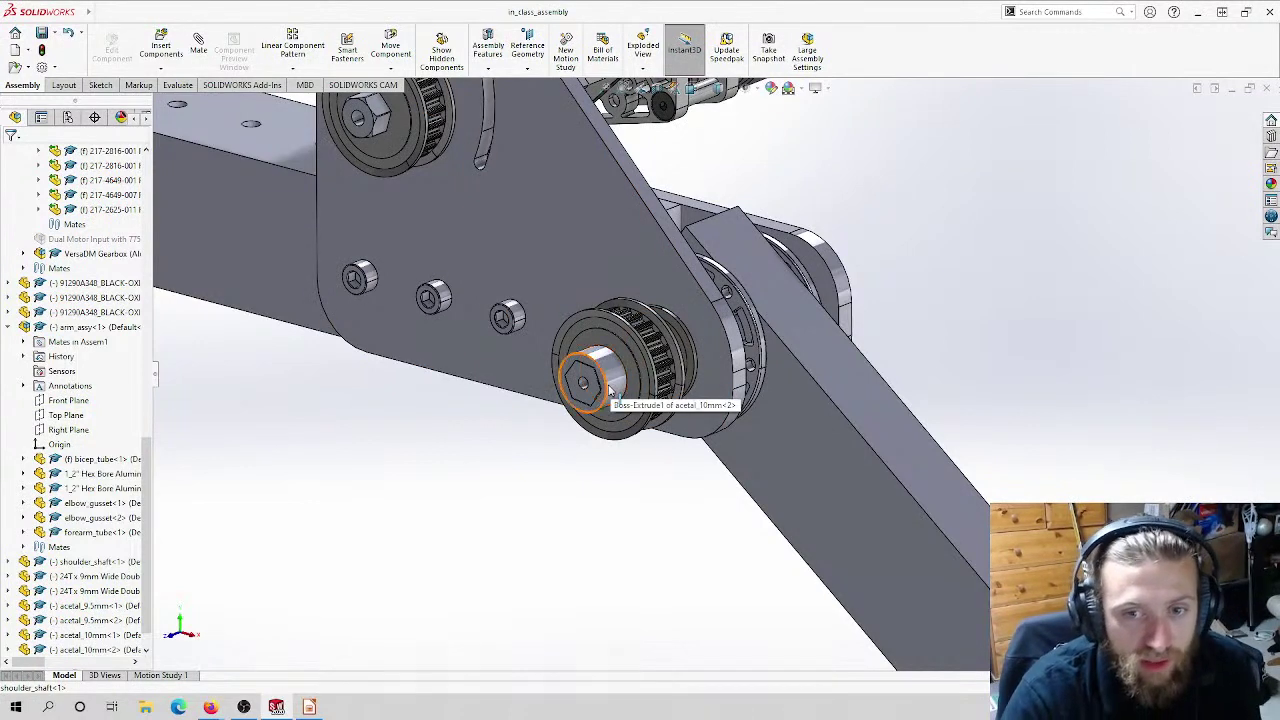
scroll(608, 390, up, 6)
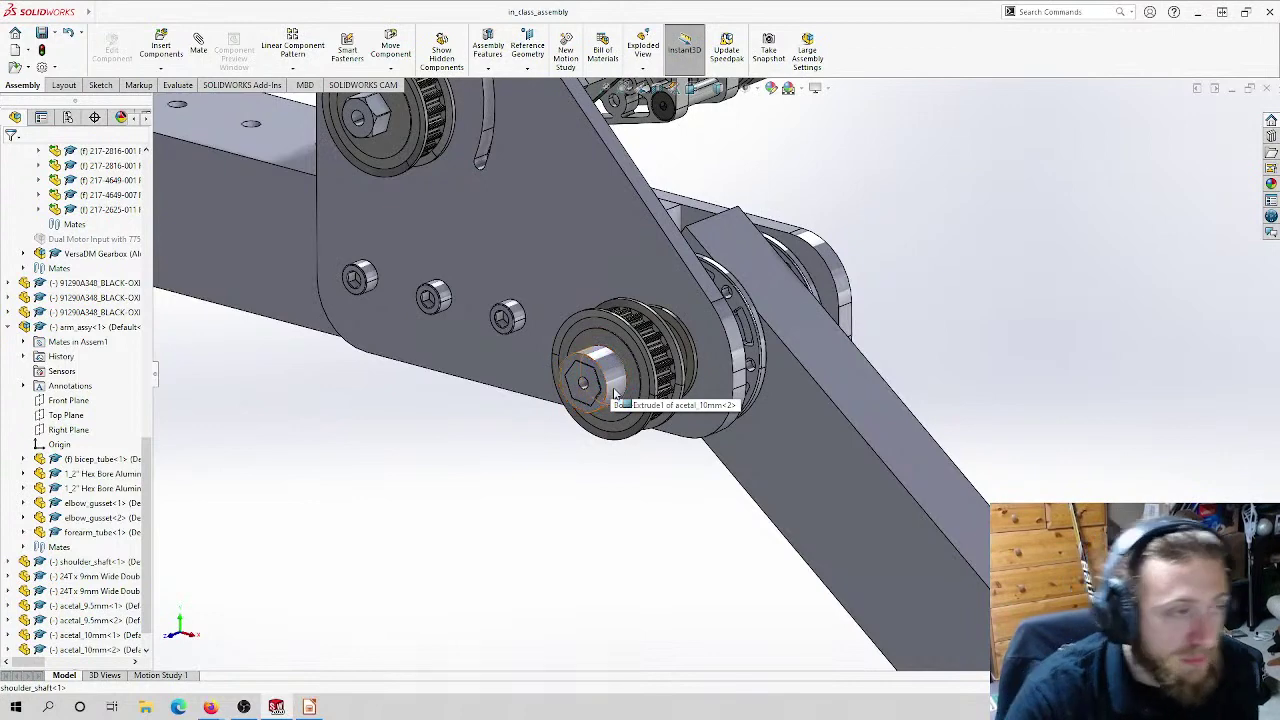
scroll(684, 397, down, 3)
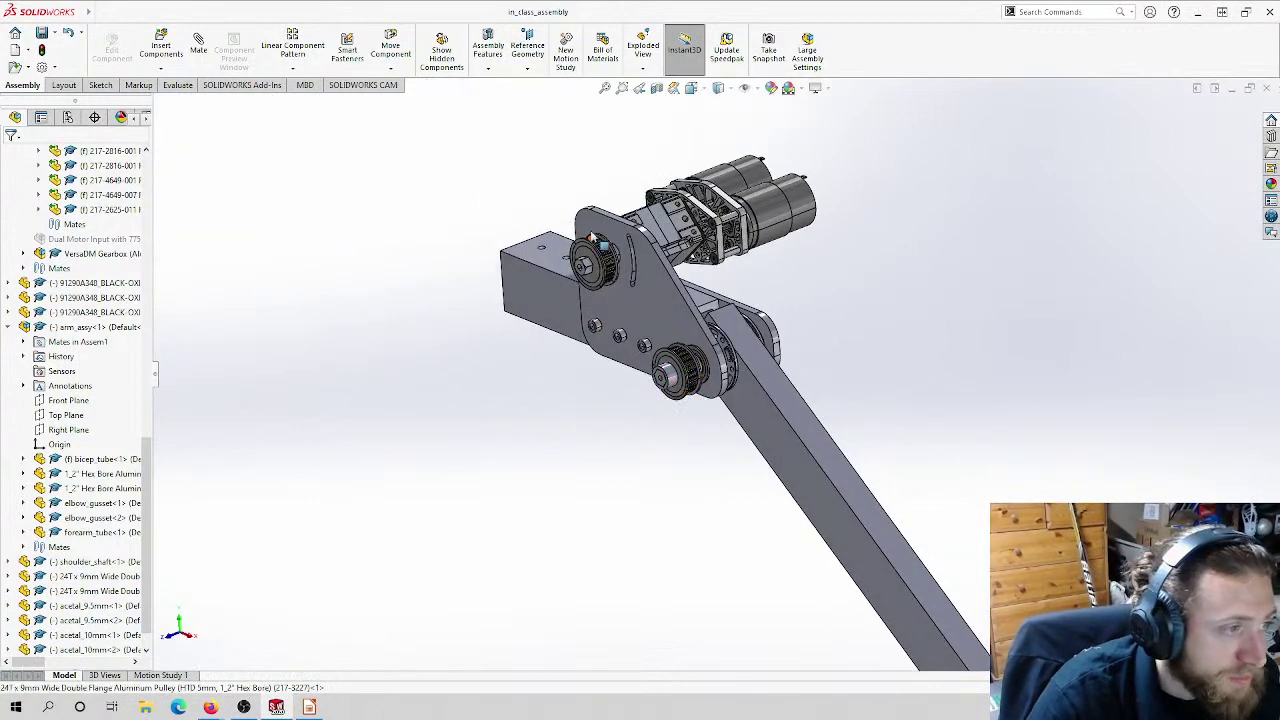
middle_drag(766, 450, 708, 345)
click(708, 345)
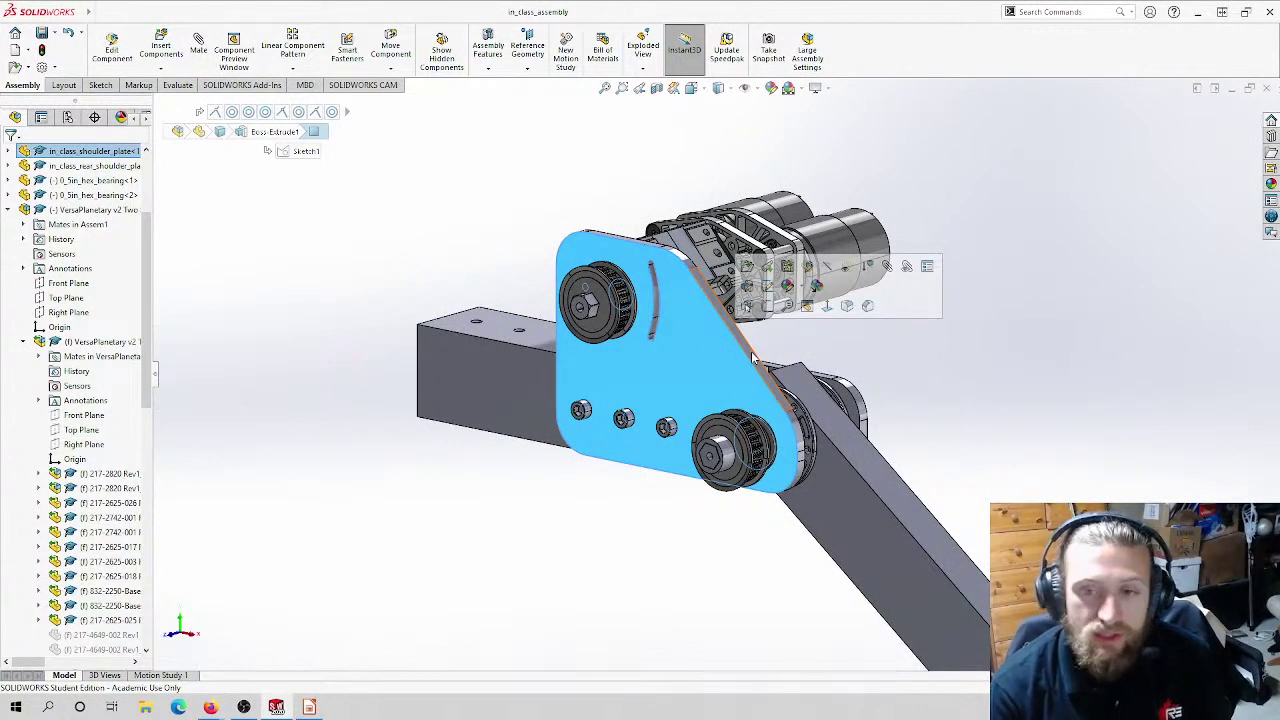
click(953, 354)
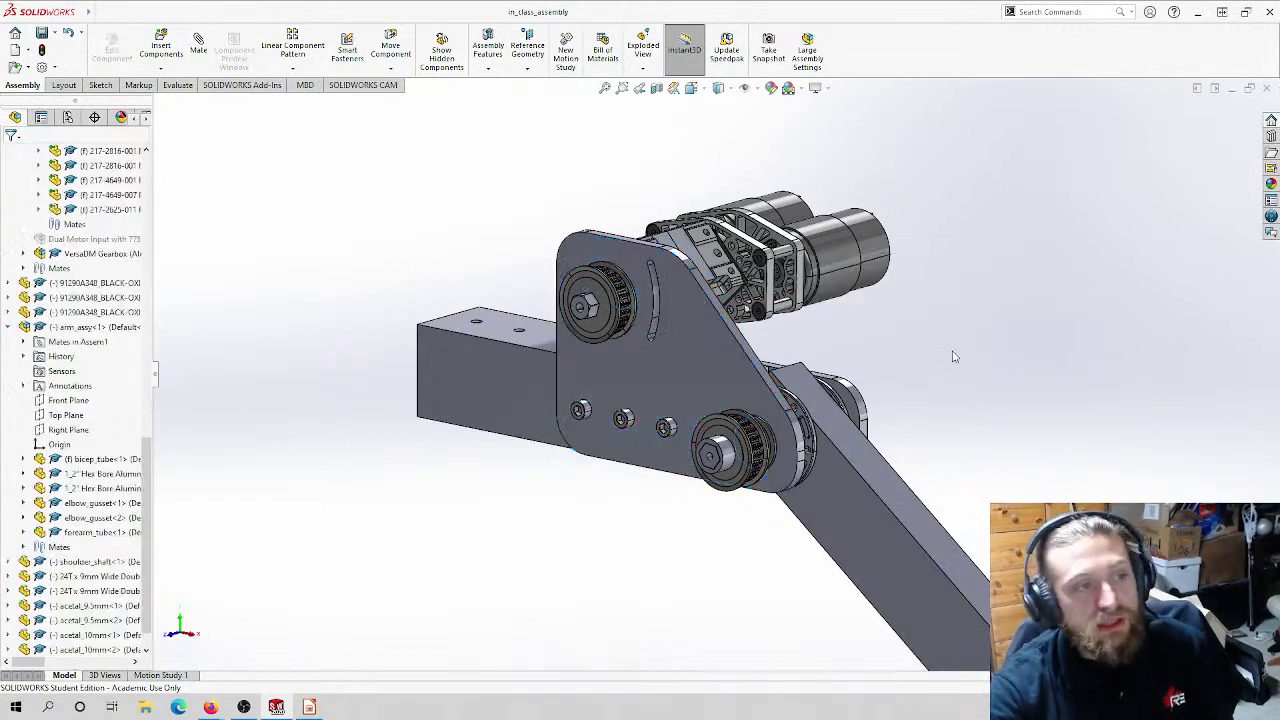
mouse_move(988, 331)
middle_down()
mouse_move(1006, 306)
mouse_move(1003, 320)
middle_up()
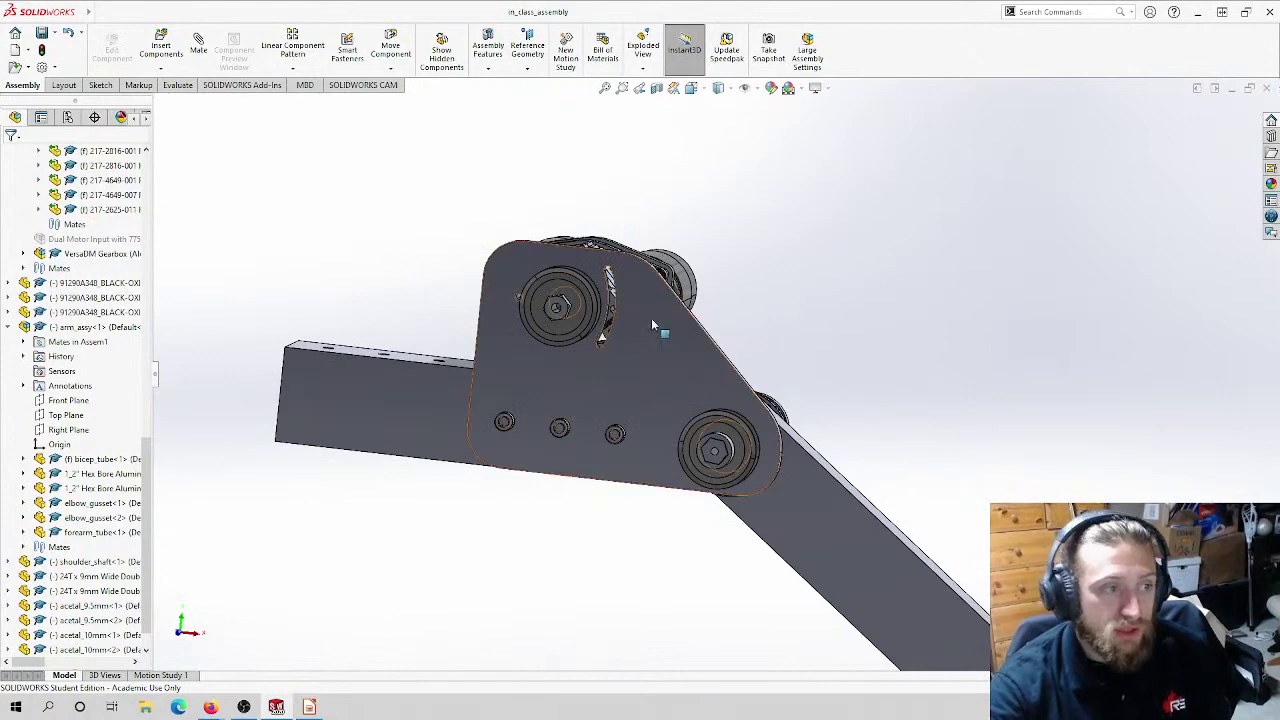
Step: Examine the curved slot beside the upper pulley in in_class_shoulder_plate, selecting the slot's rounded end face
scroll(600, 280, down, 5)
middle_drag(590, 268, 604, 256)
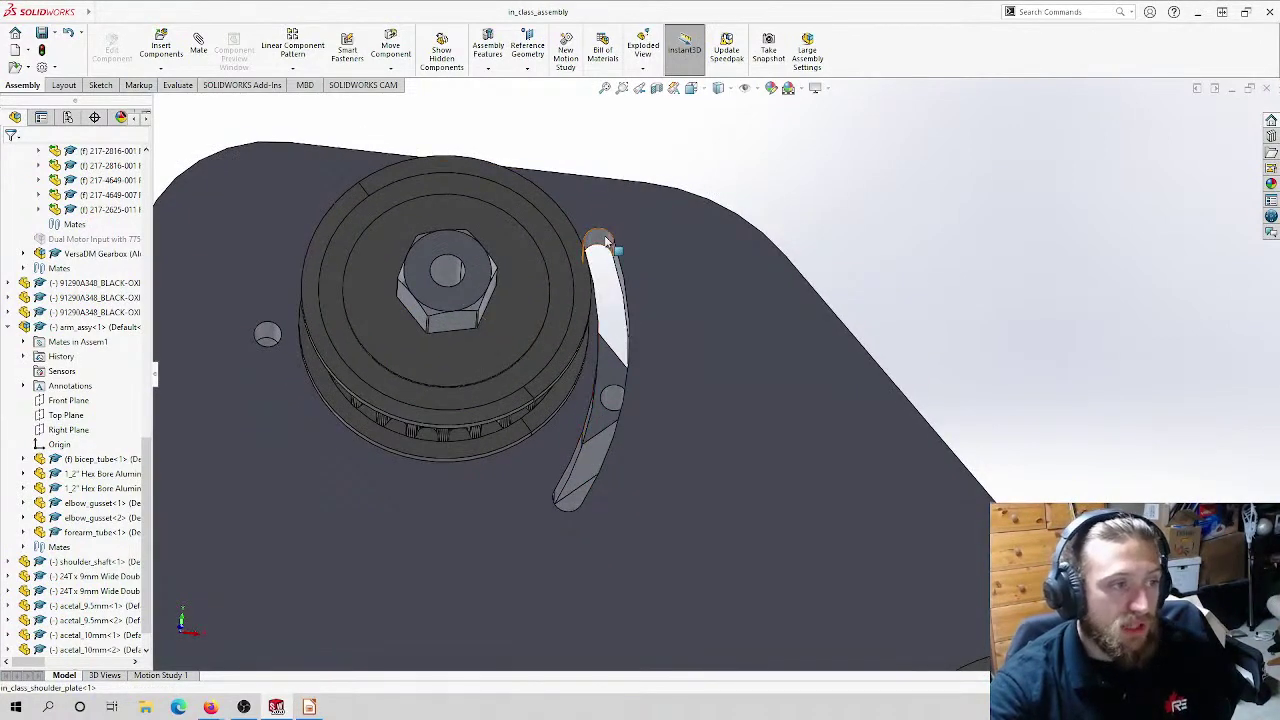
click(606, 255)
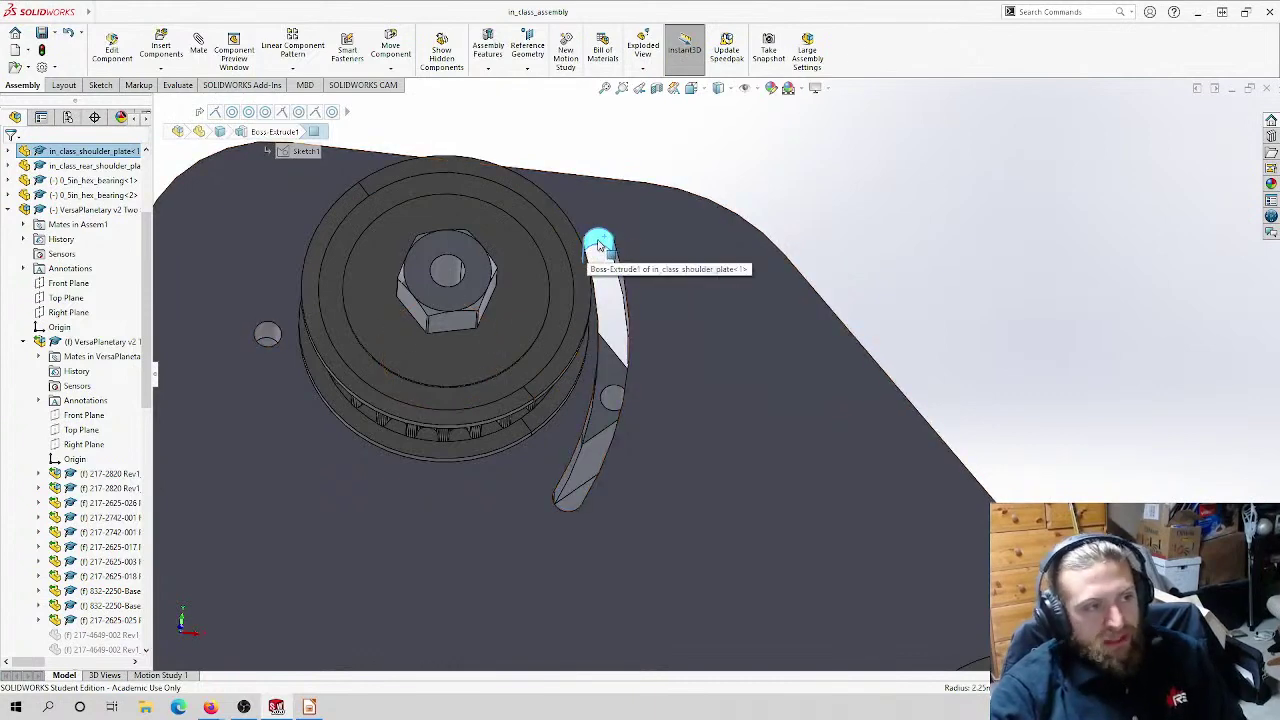
middle_drag(594, 250, 620, 203)
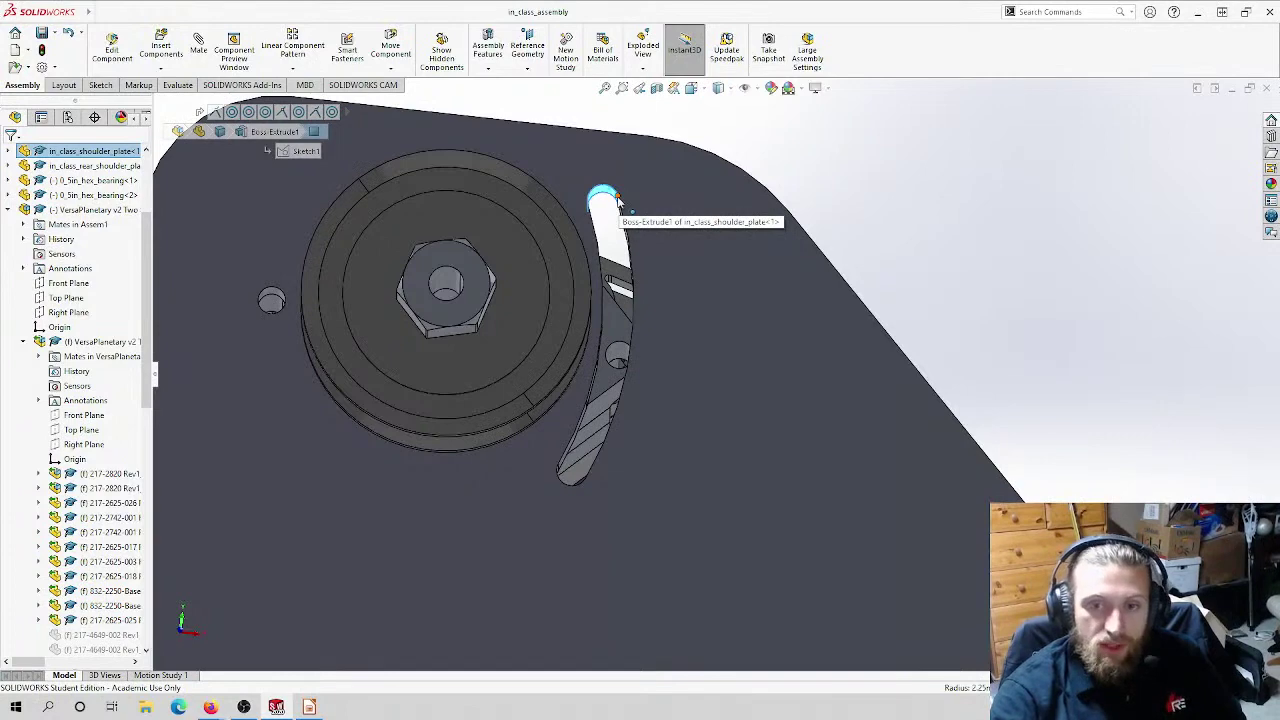
scroll(695, 258, up, 3)
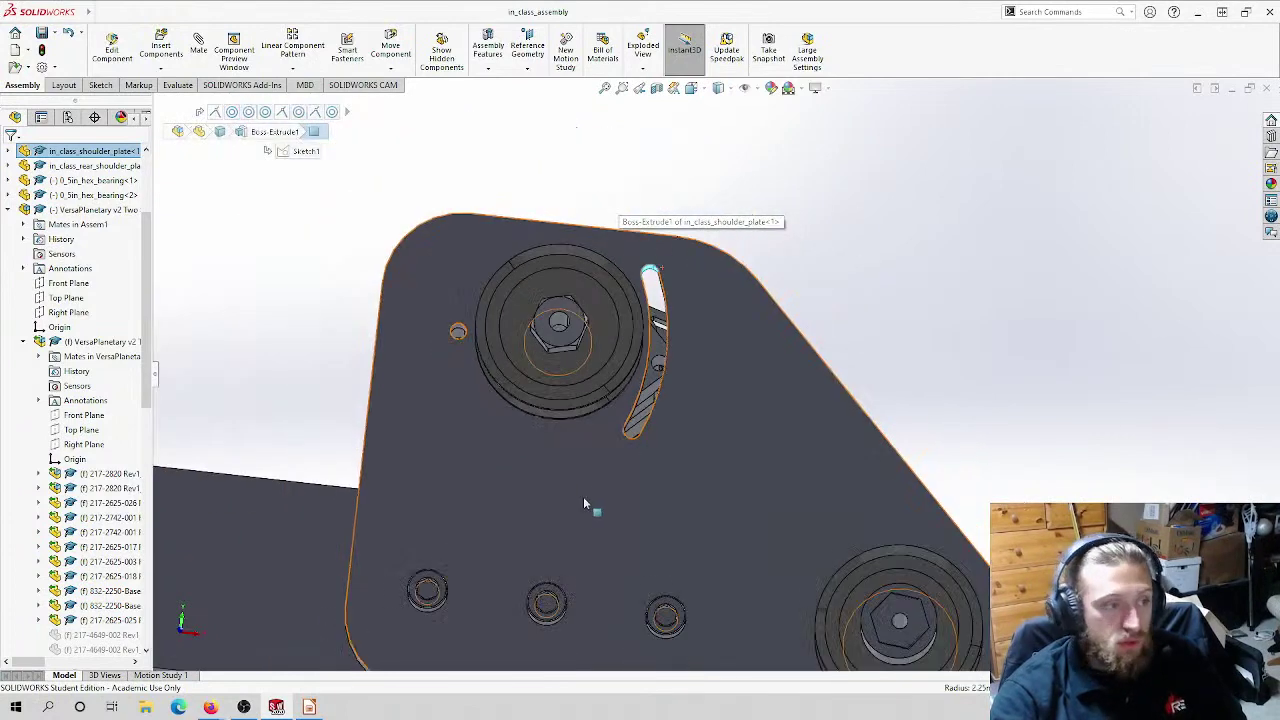
Step: Open the full_assy assembly from the goalie folder
click(18, 69)
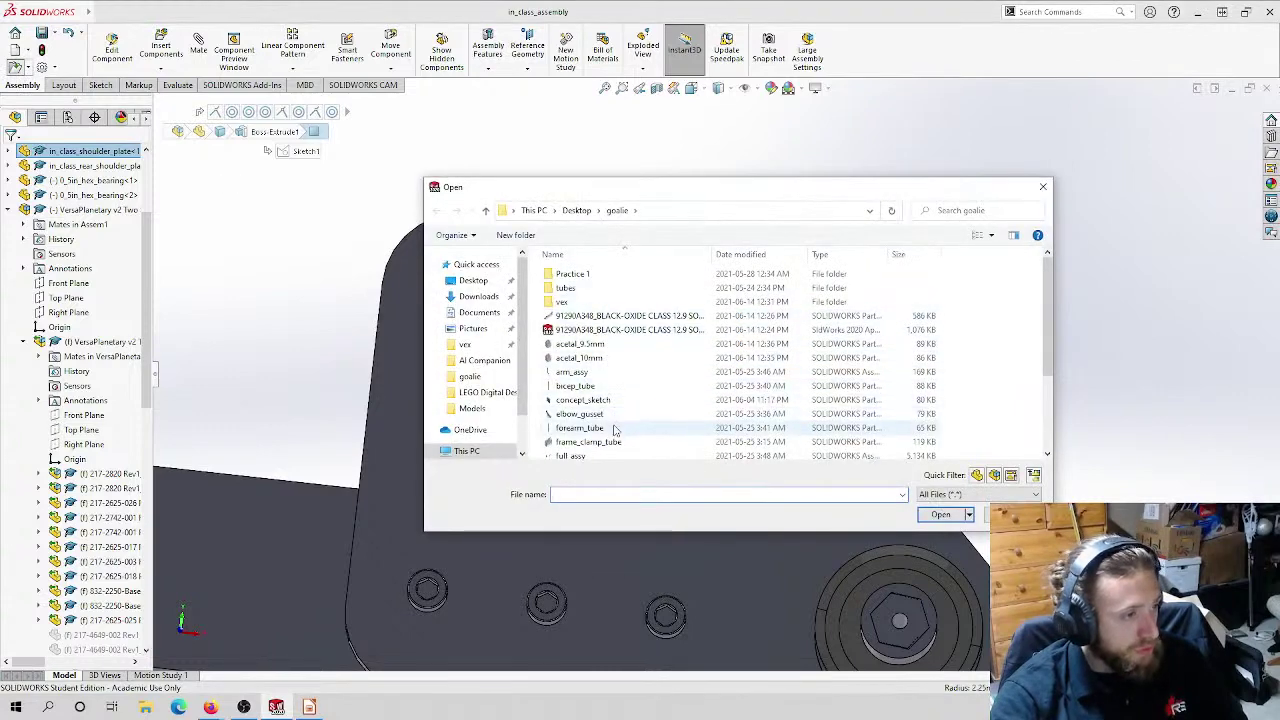
scroll(615, 426, down, 2)
click(600, 381)
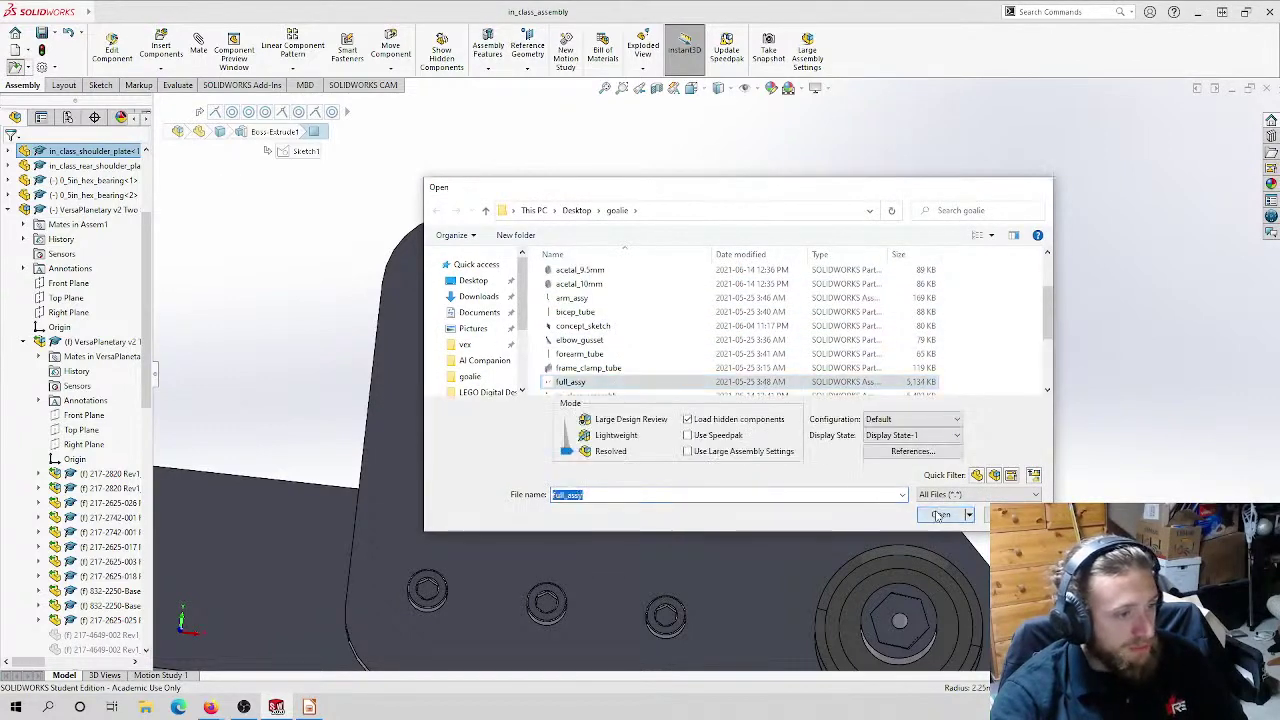
click(945, 514)
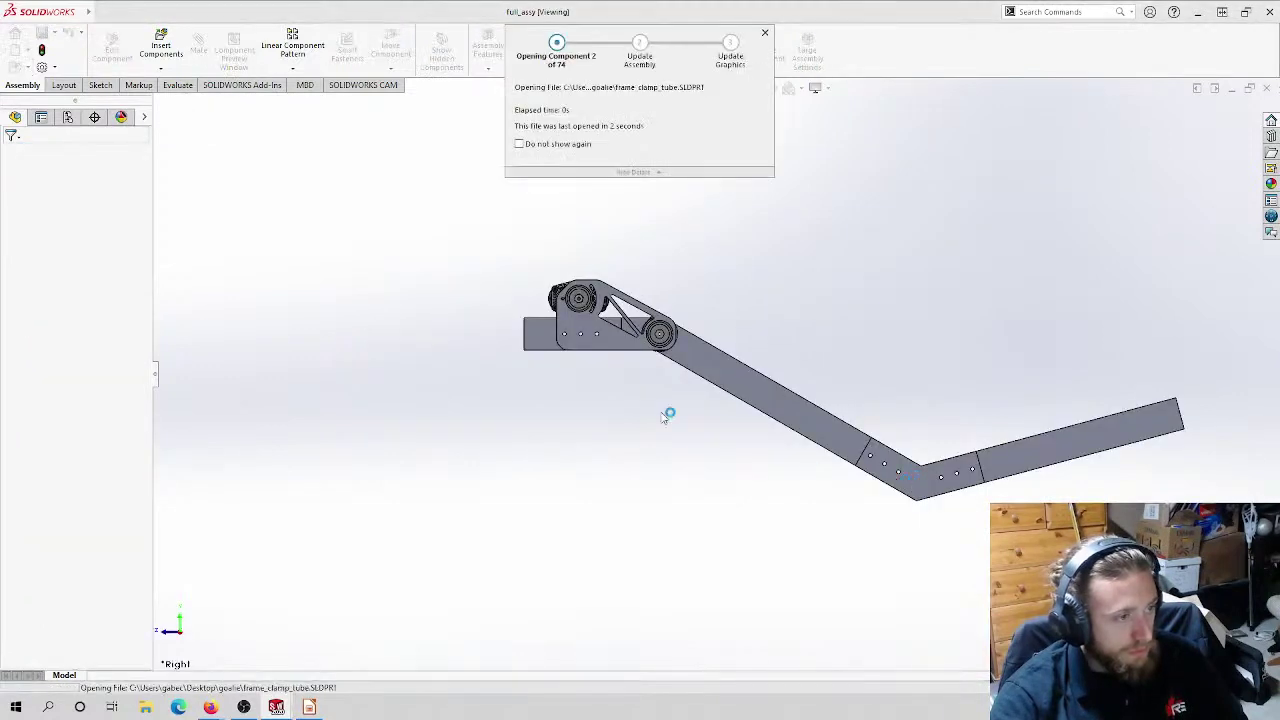
Step: Examine the curved slot and the triangular weight-reduction cutouts of shoulder_plate_1, along with the gearbox behind them
scroll(620, 308, down, 2)
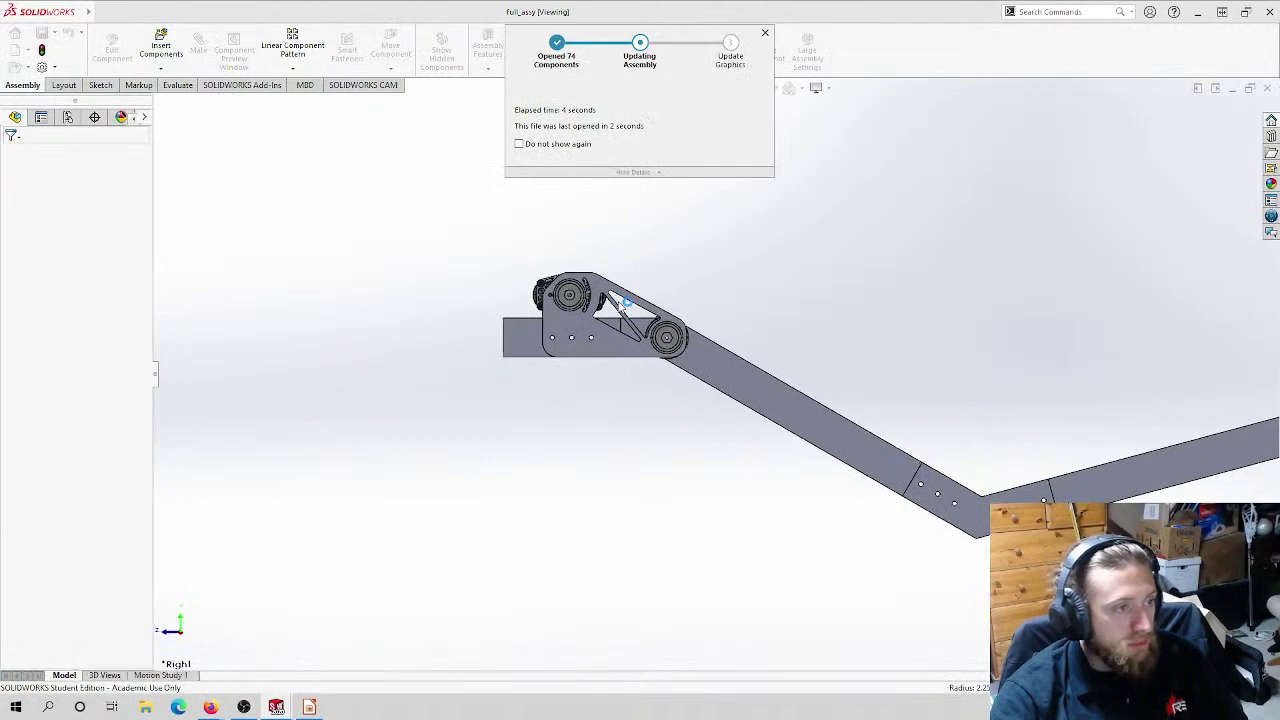
scroll(620, 312, down, 1)
scroll(620, 315, down, 5)
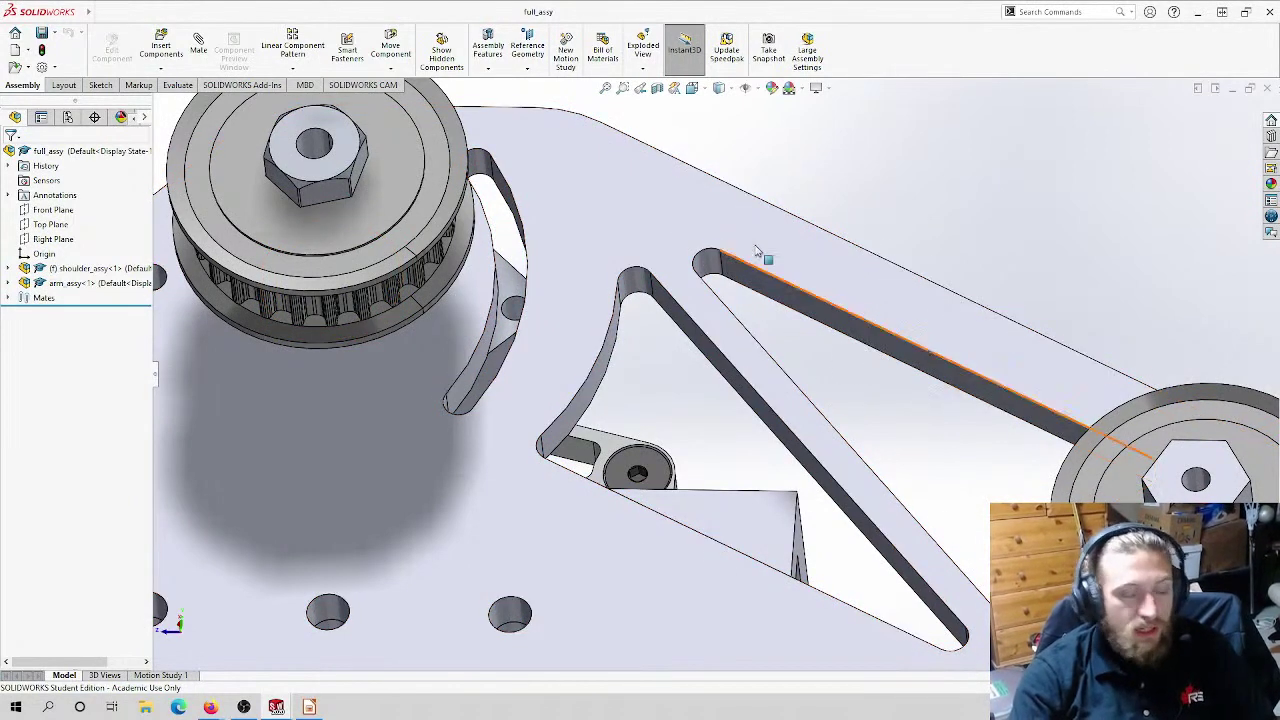
scroll(813, 331, up, 5)
middle_drag(813, 331, 741, 224)
scroll(773, 244, down, 6)
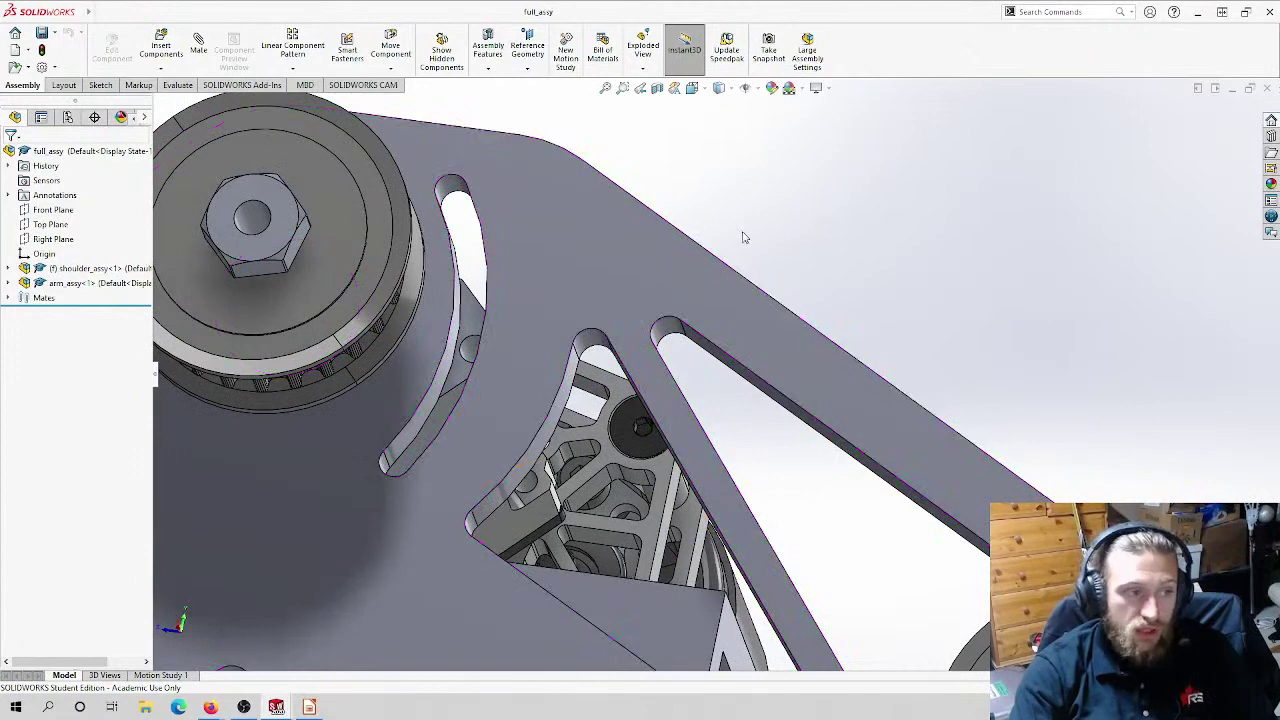
scroll(740, 250, up, 4)
middle_drag(740, 271, 665, 345)
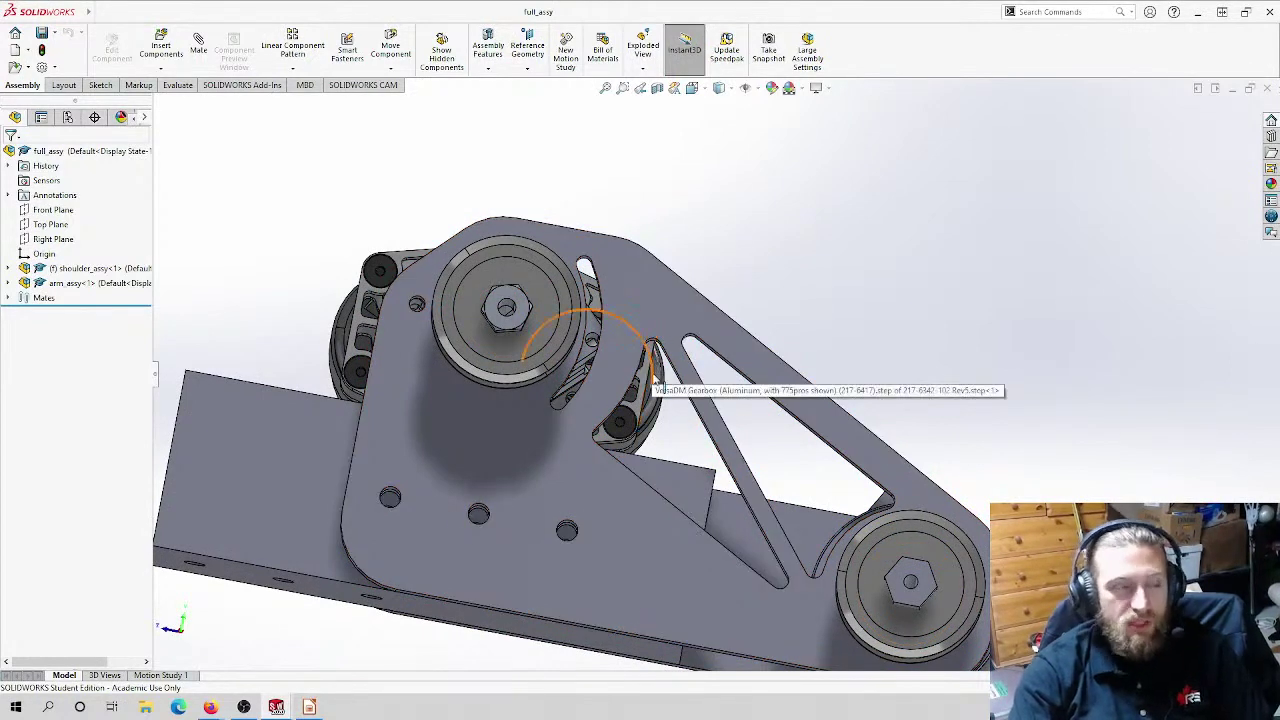
scroll(720, 408, up, 1)
middle_drag(720, 408, 705, 420)
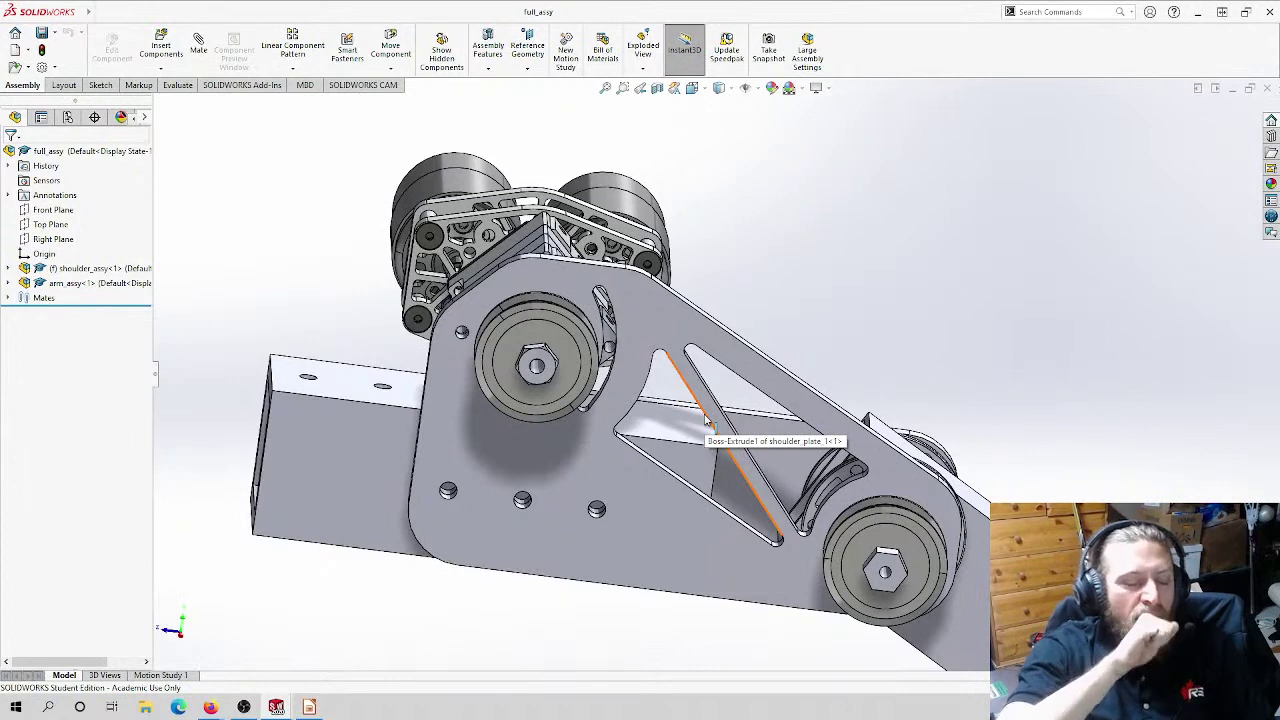
mouse_move(705, 420)
middle_down()
mouse_move(712, 312)
mouse_move(714, 329)
middle_up()
scroll(713, 355, down, 2)
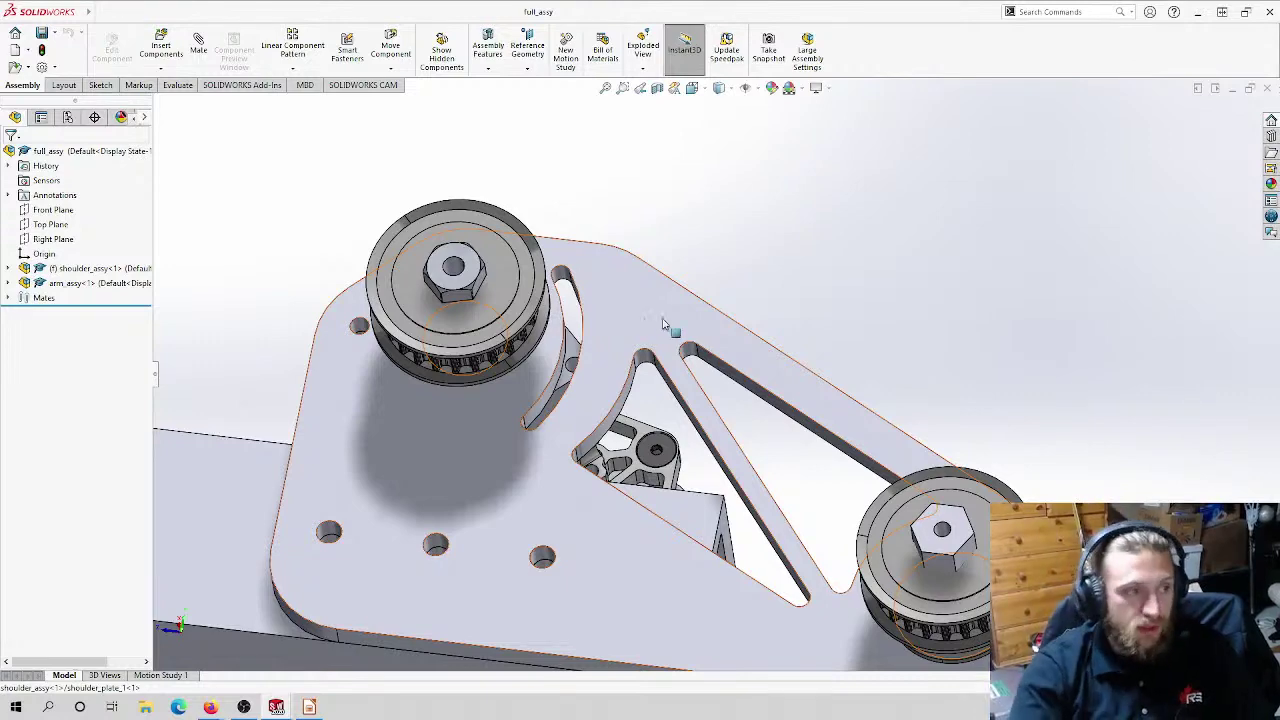
scroll(521, 362, down, 3)
scroll(521, 362, up, 10)
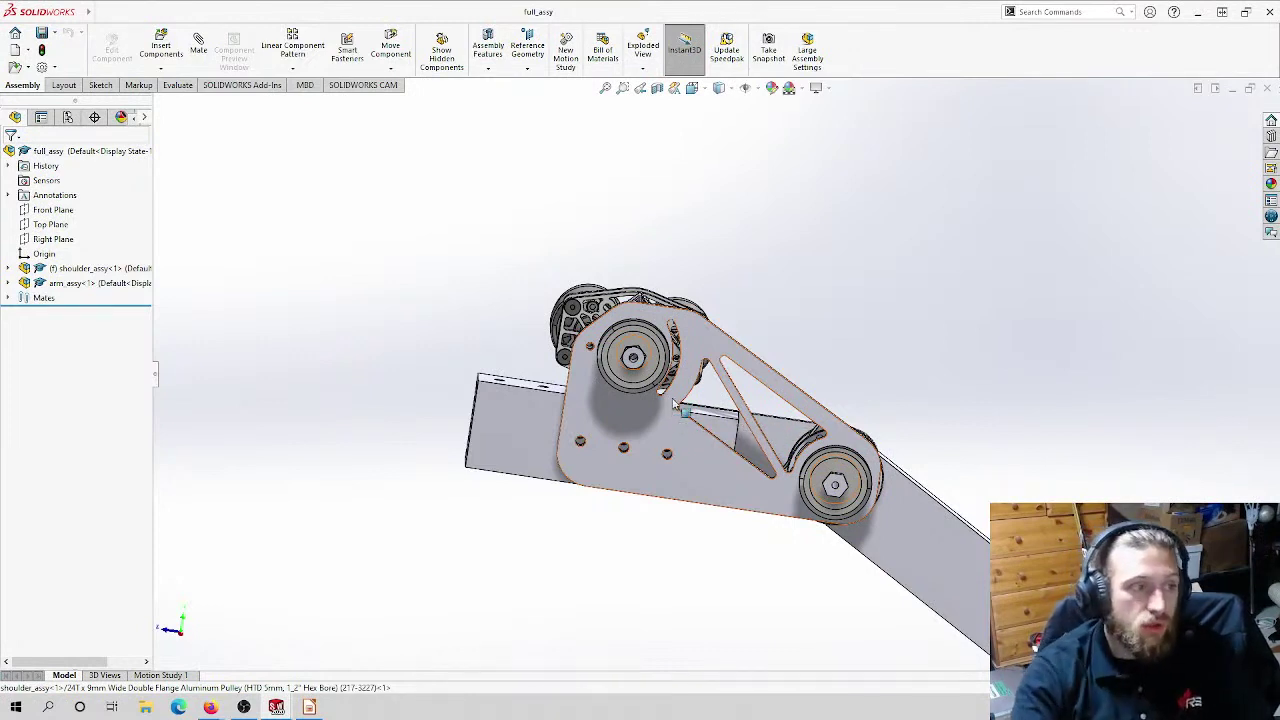
Step: Inspect the bearing hole behind the upper pulley in shoulder_plate_1 and the clearance around both pulleys
middle_drag(669, 410, 612, 240)
scroll(669, 425, down, 5)
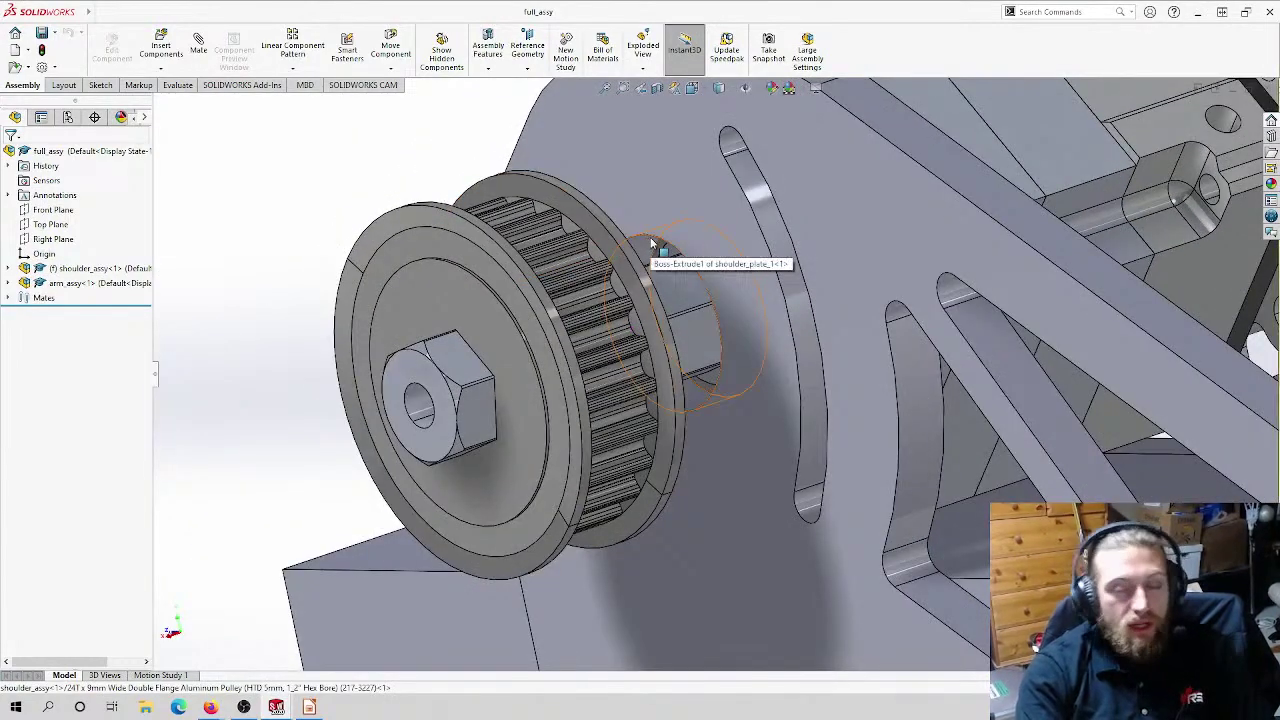
click(648, 245)
scroll(660, 290, up, 5)
middle_drag(880, 470, 908, 500)
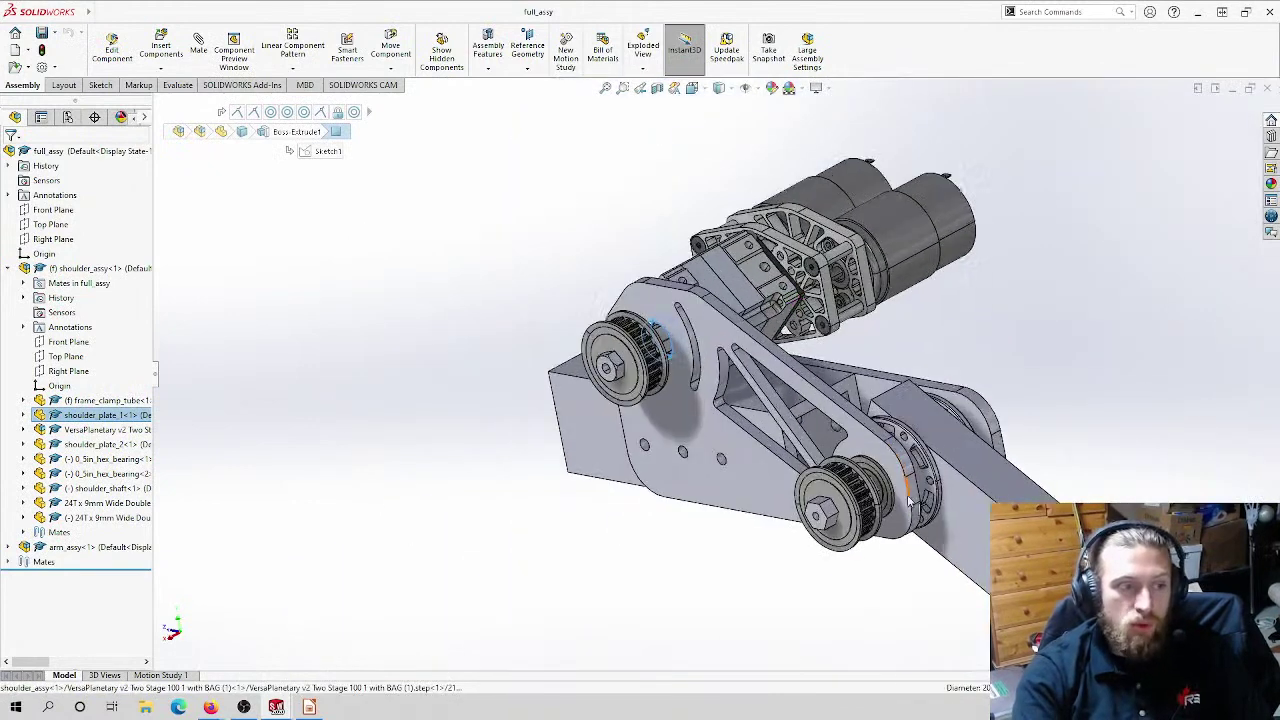
scroll(908, 500, down, 2)
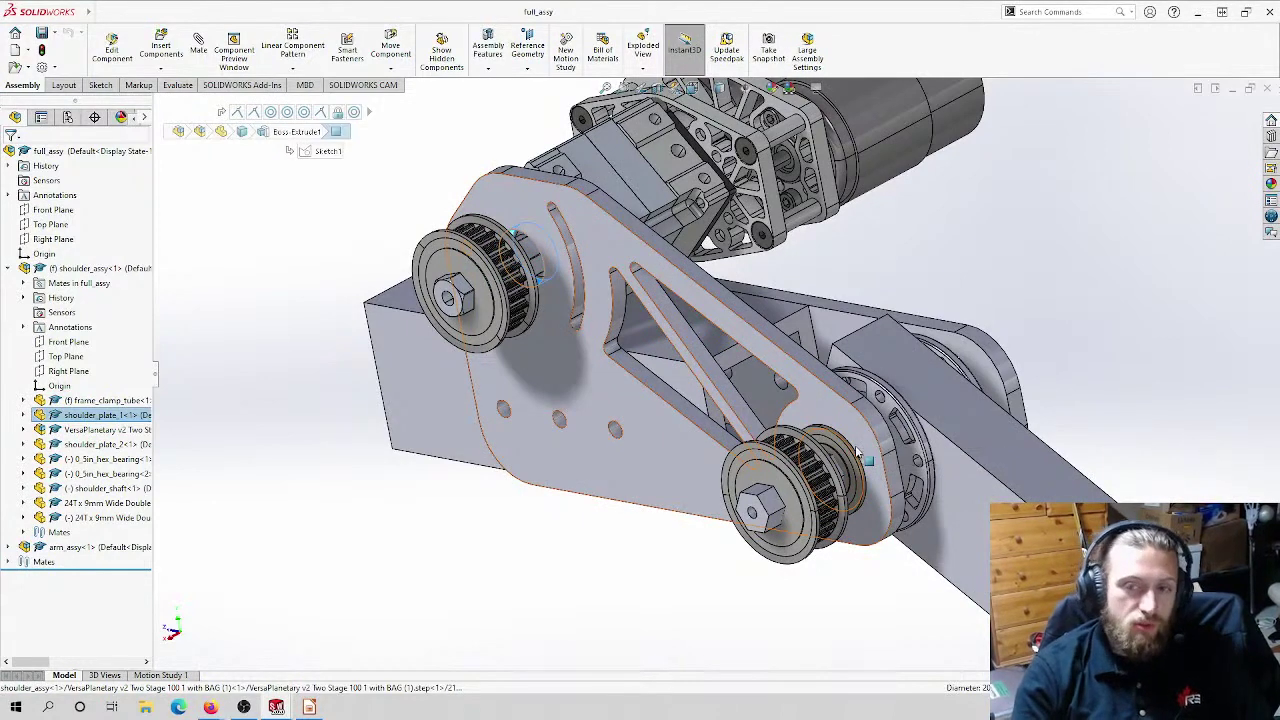
scroll(866, 446, up, 5)
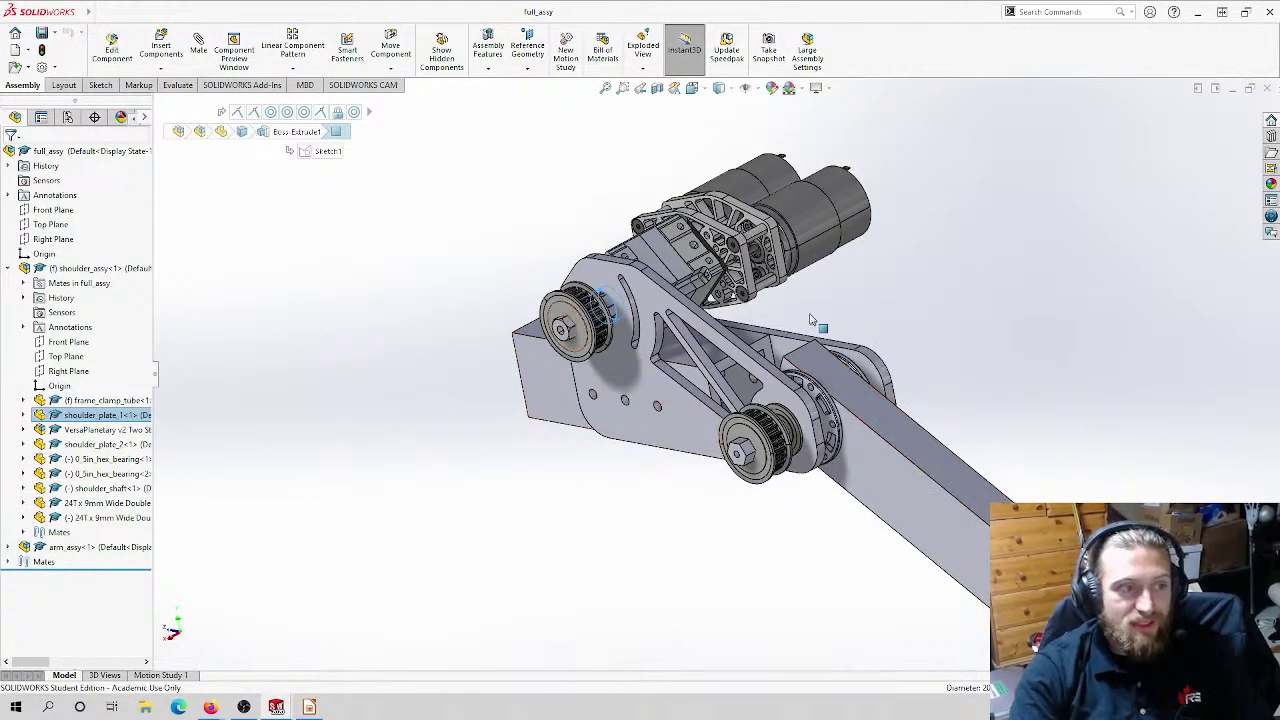
Step: Examine the elbow_gusset joining the bicep and forearm tubes from several angles, selecting its outer face
scroll(653, 392, up, 5)
middle_drag(653, 388, 790, 390)
scroll(797, 390, down, 8)
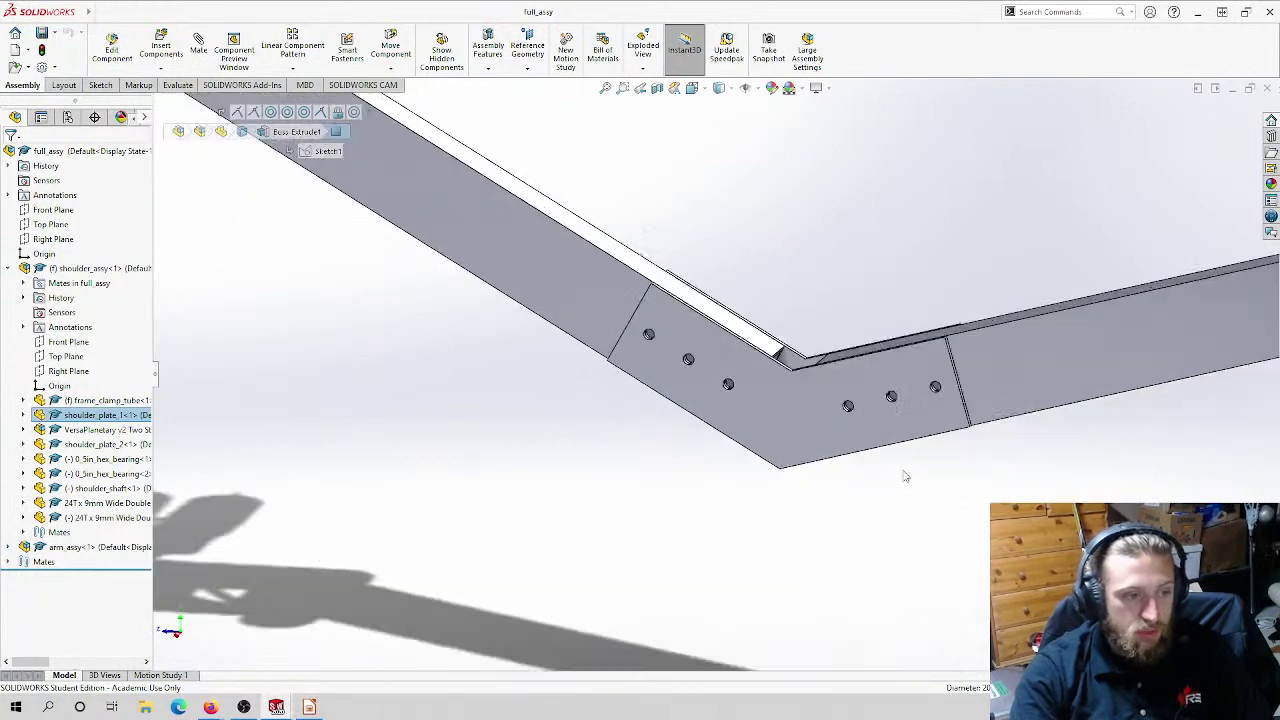
click(797, 390)
scroll(707, 363, up, 3)
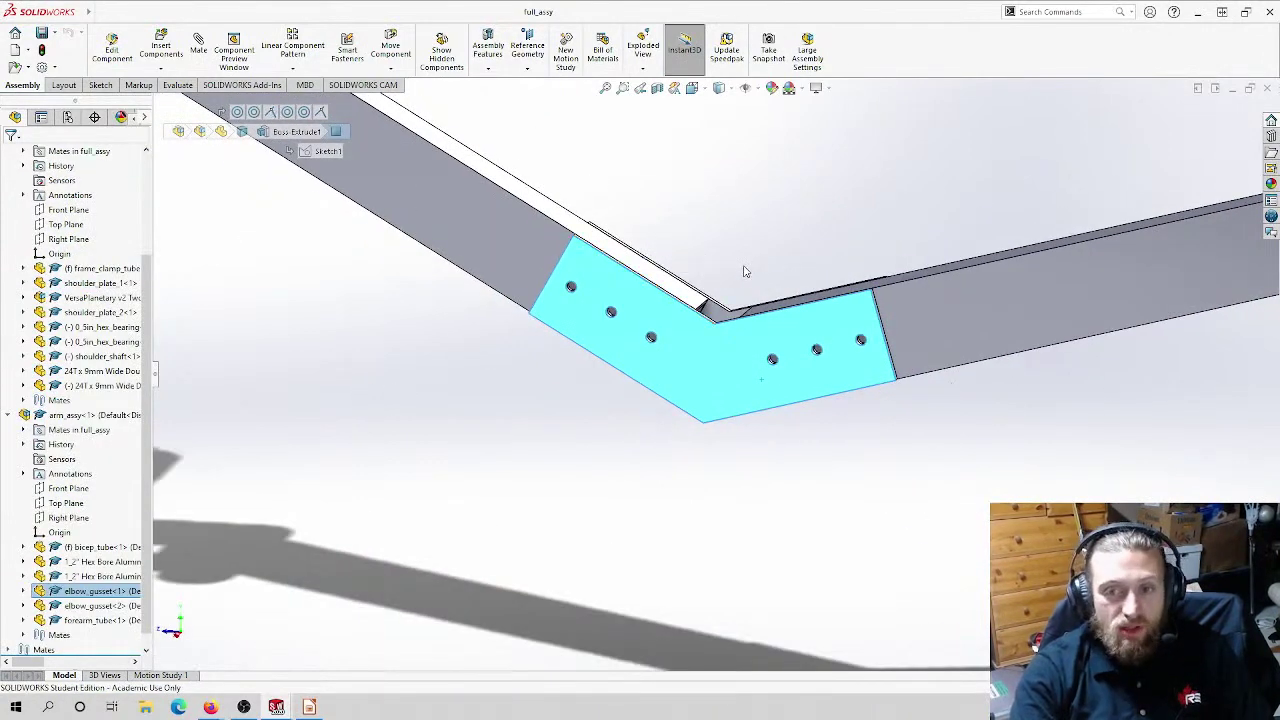
scroll(665, 341, down, 1)
middle_drag(665, 341, 764, 337)
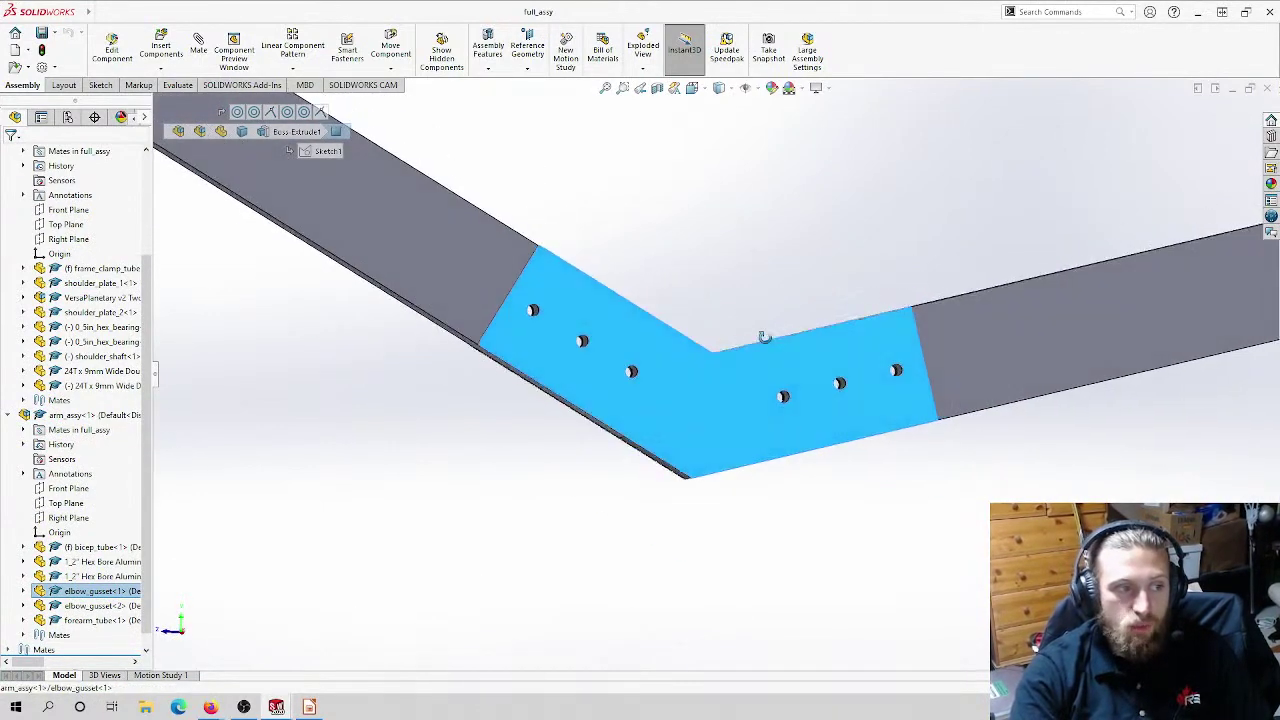
click(737, 320)
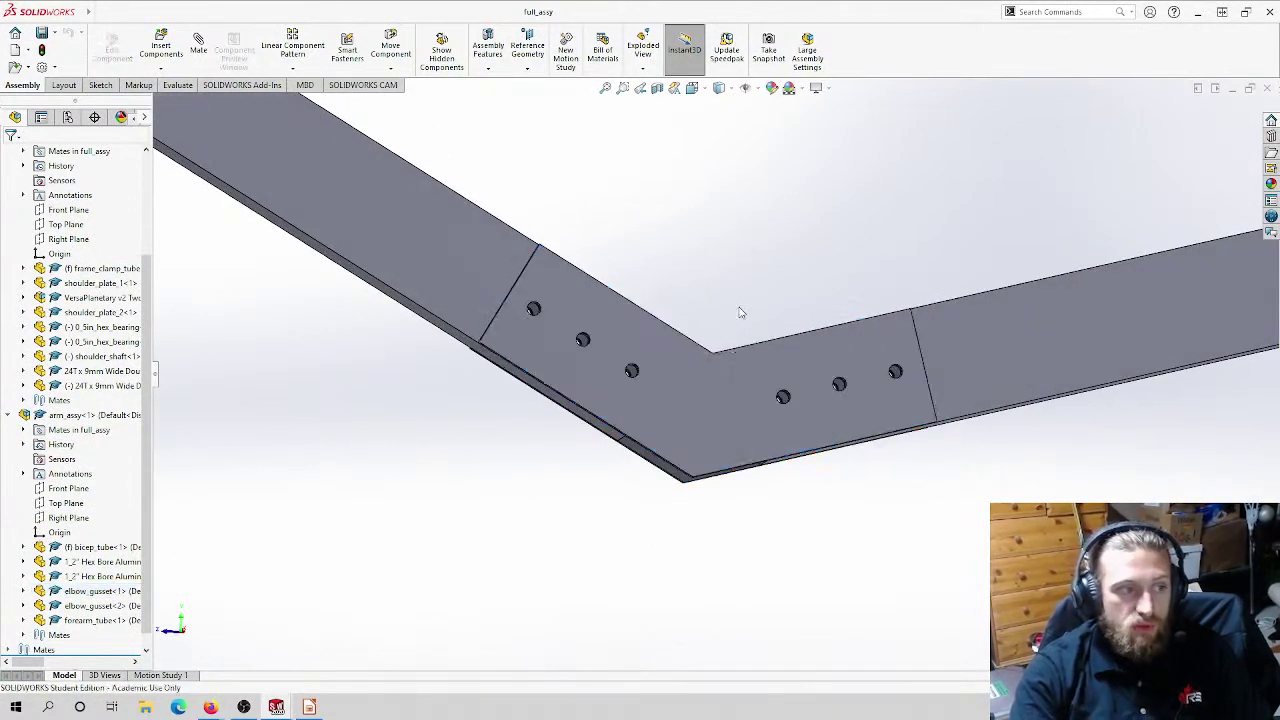
click(720, 371)
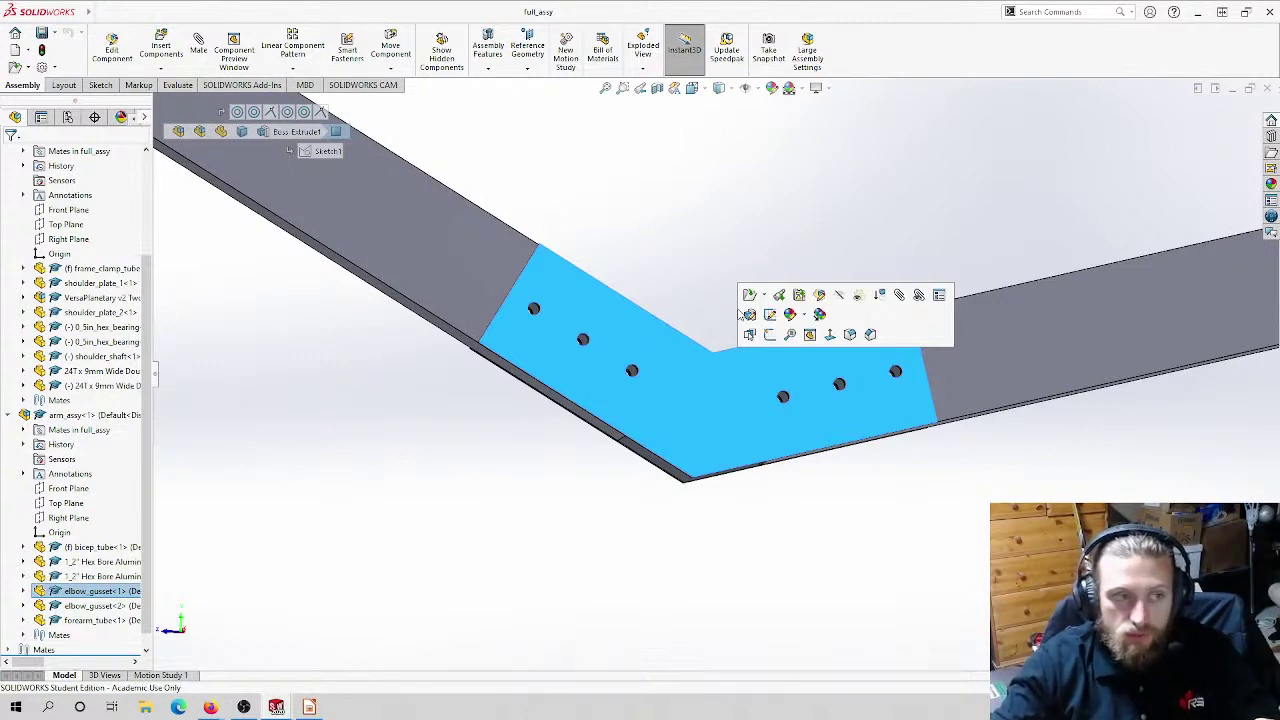
click(714, 174)
middle_drag(714, 174, 743, 218)
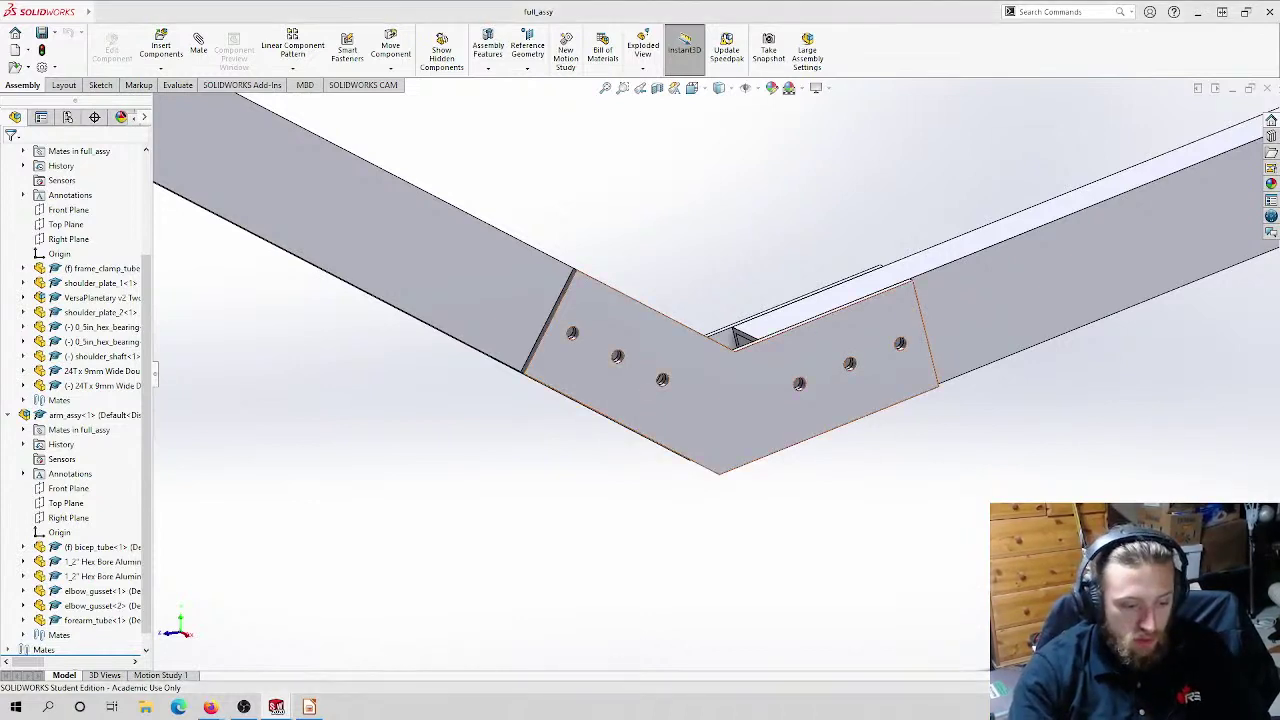
Step: Switch to Firefox, search Google Images for "band saw", view the 14 inch Wood Cutting Band Saw picture, and return to SOLIDWORKS
key(alt+Tab)
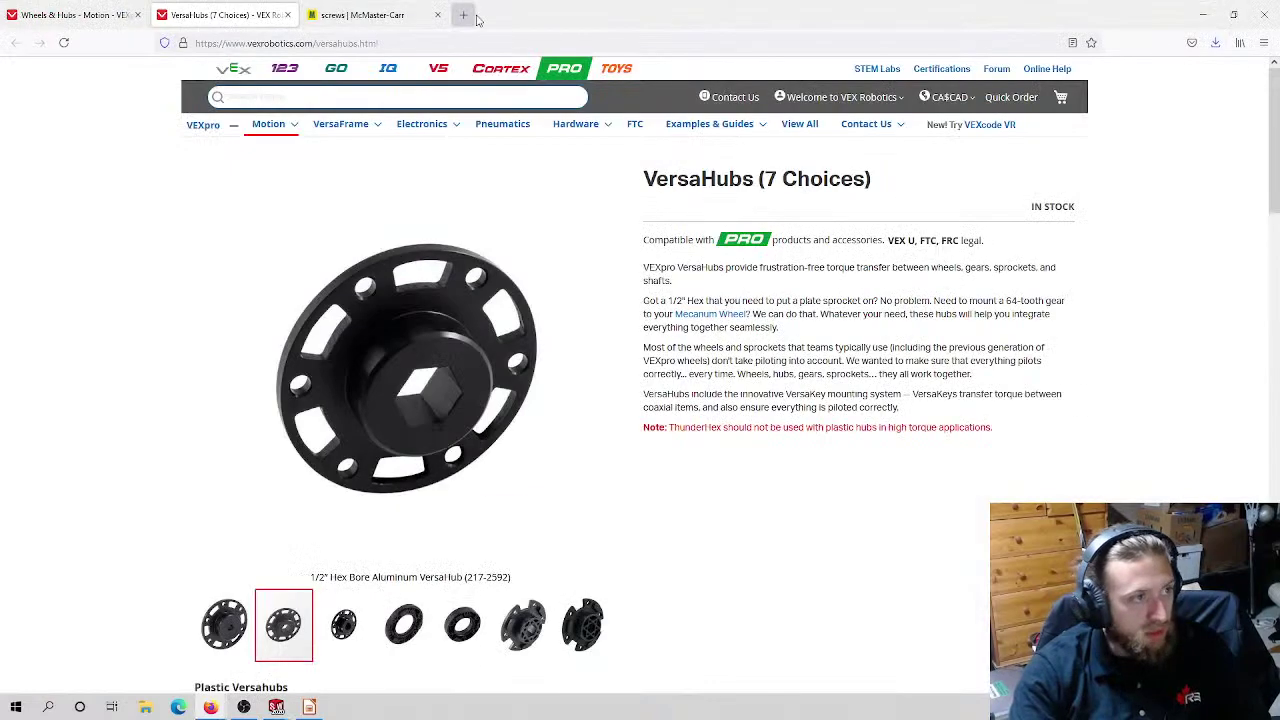
click(462, 15)
text(ban)
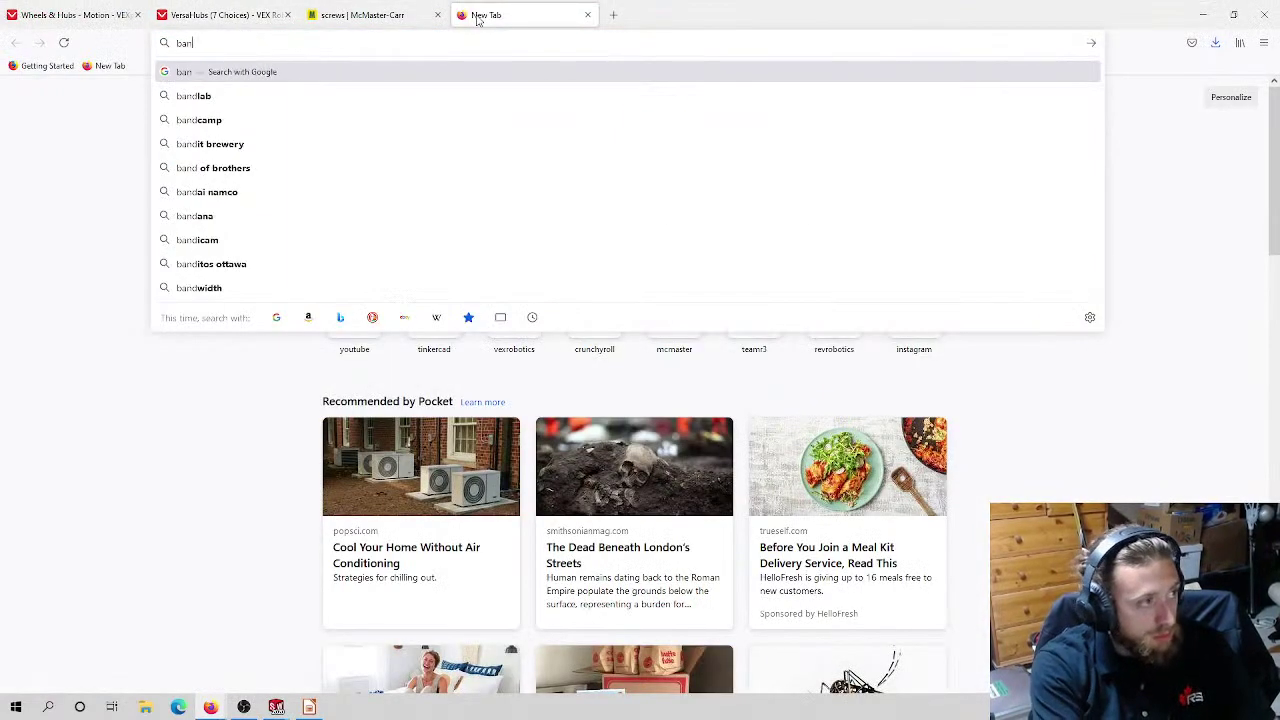
text(d saw)
key(Return)
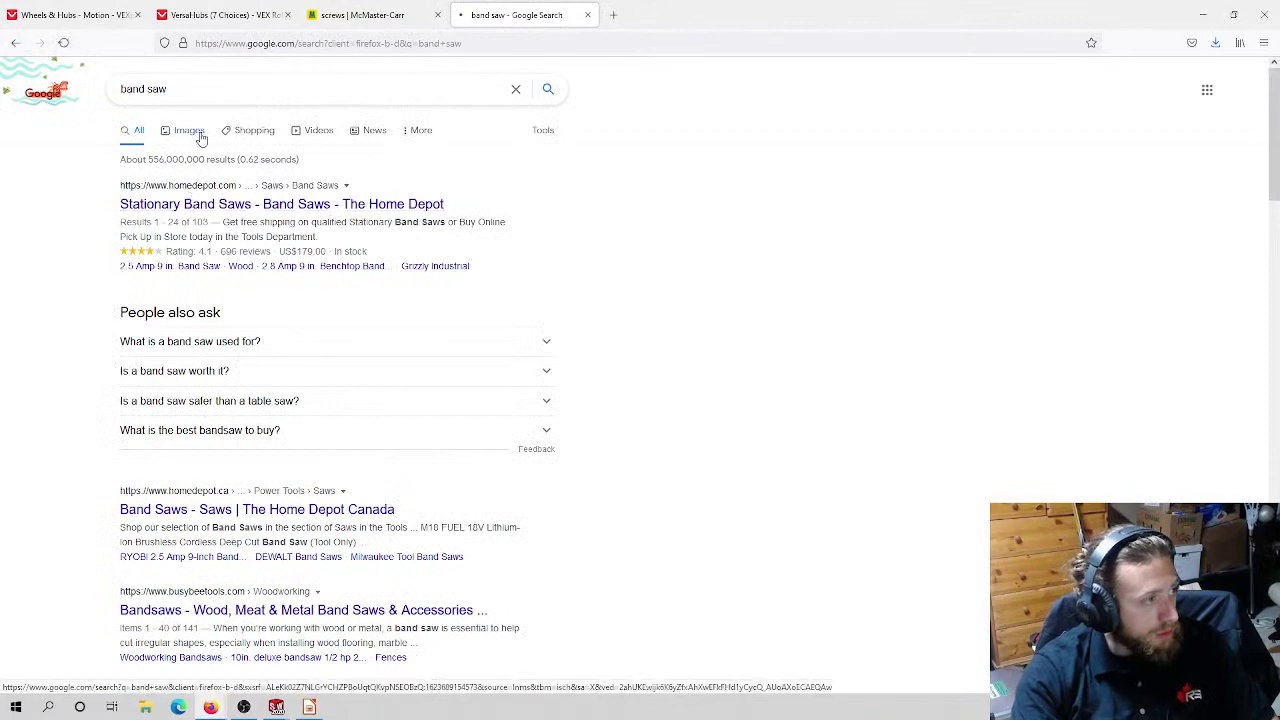
click(200, 135)
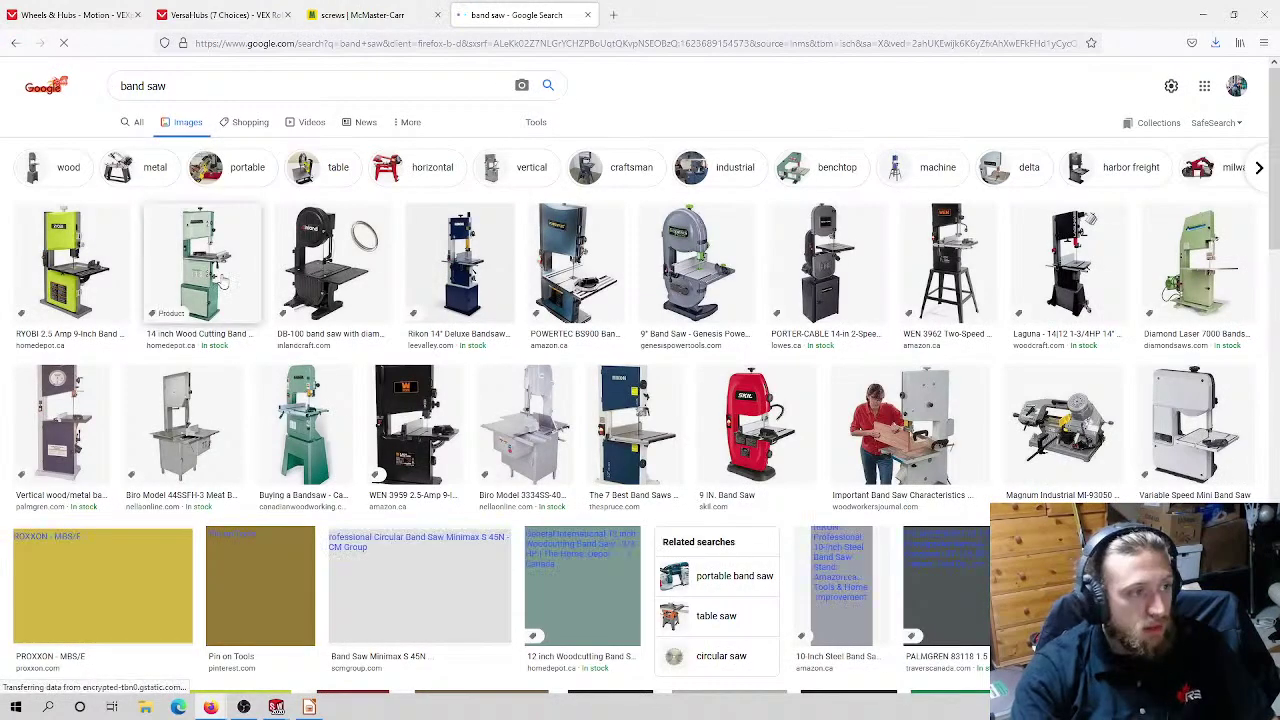
click(224, 283)
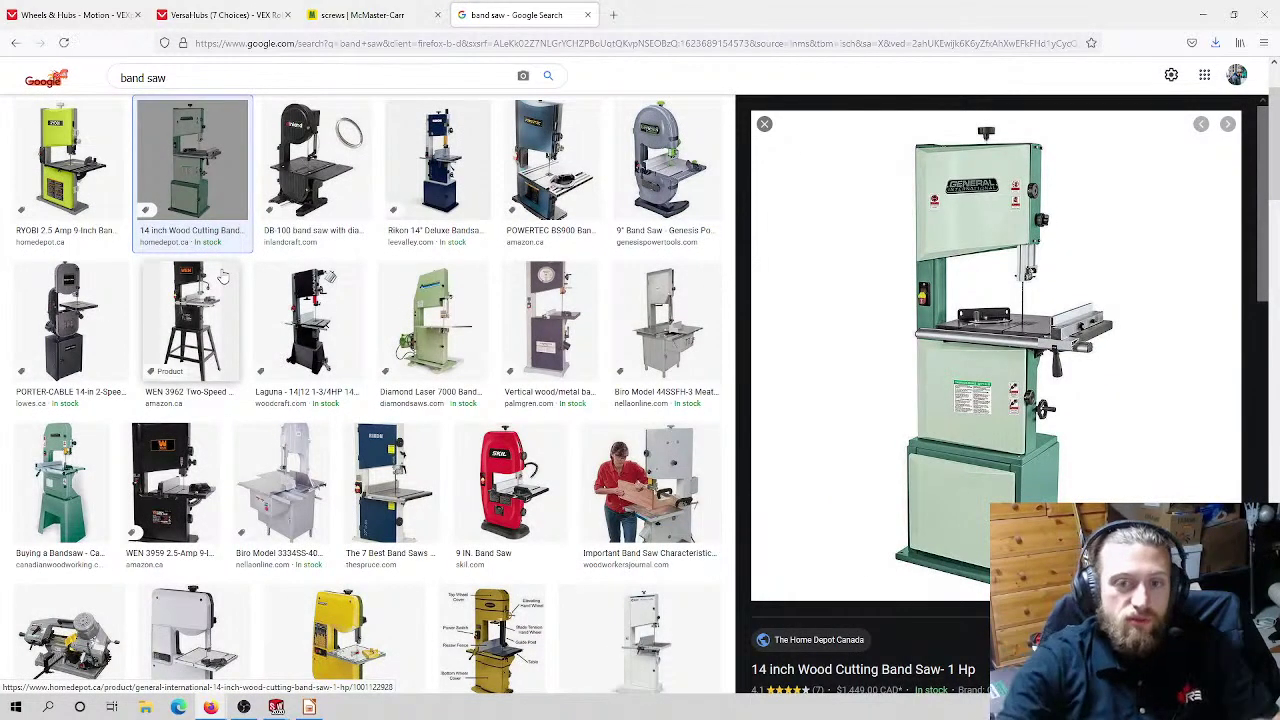
click(1203, 14)
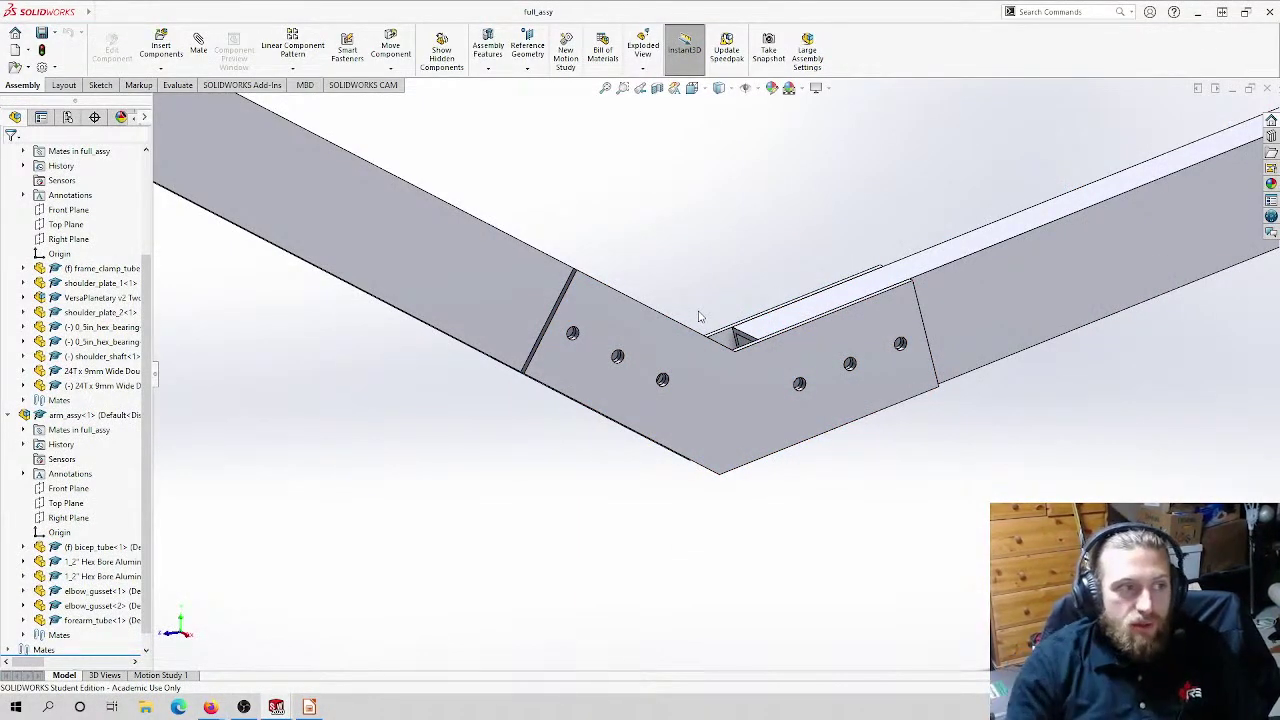
Step: Examine the bolt holes on both sides of the elbow gusset and the overall arm in full_assy
scroll(703, 316, up, 2)
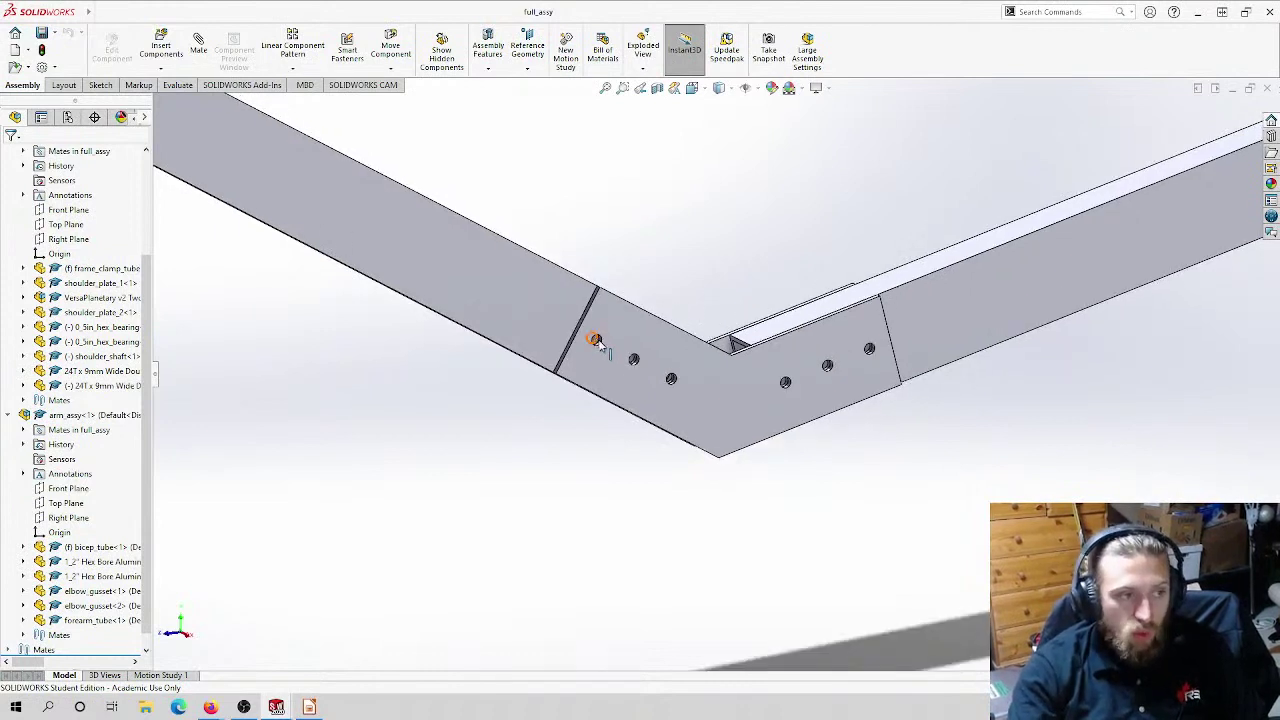
middle_drag(809, 323, 786, 337)
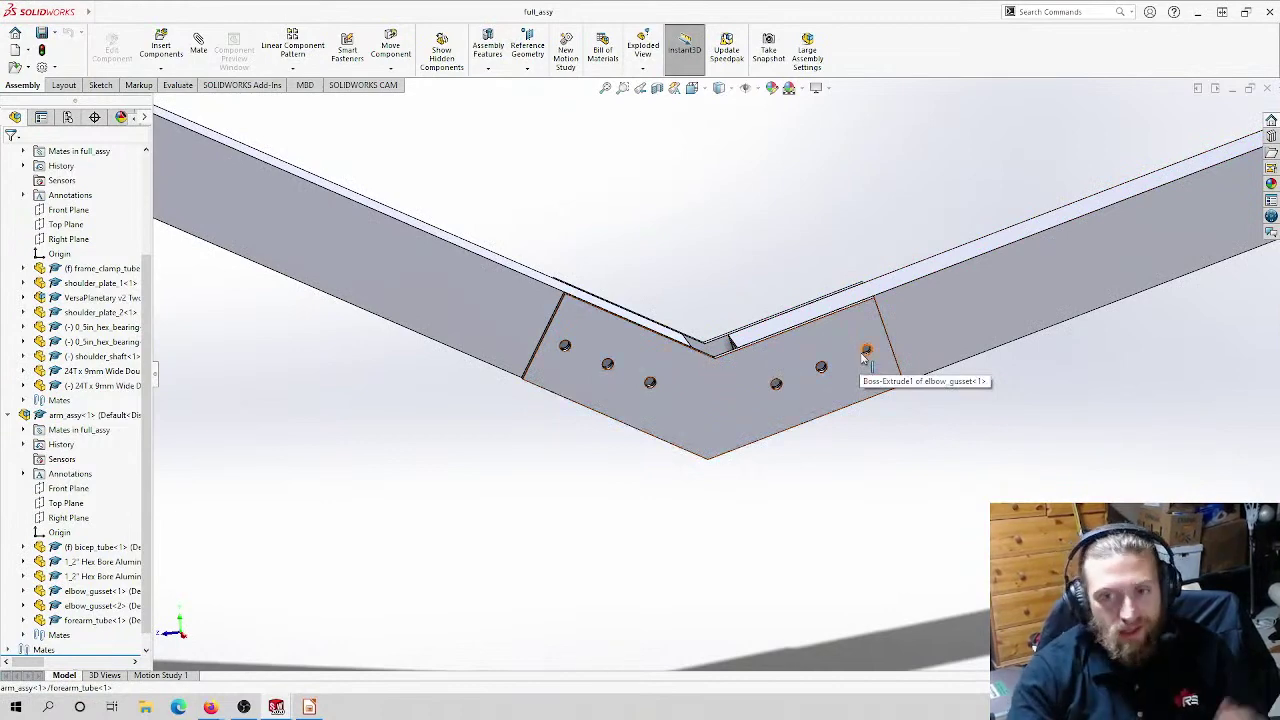
scroll(651, 451, up, 2)
middle_drag(651, 451, 632, 420)
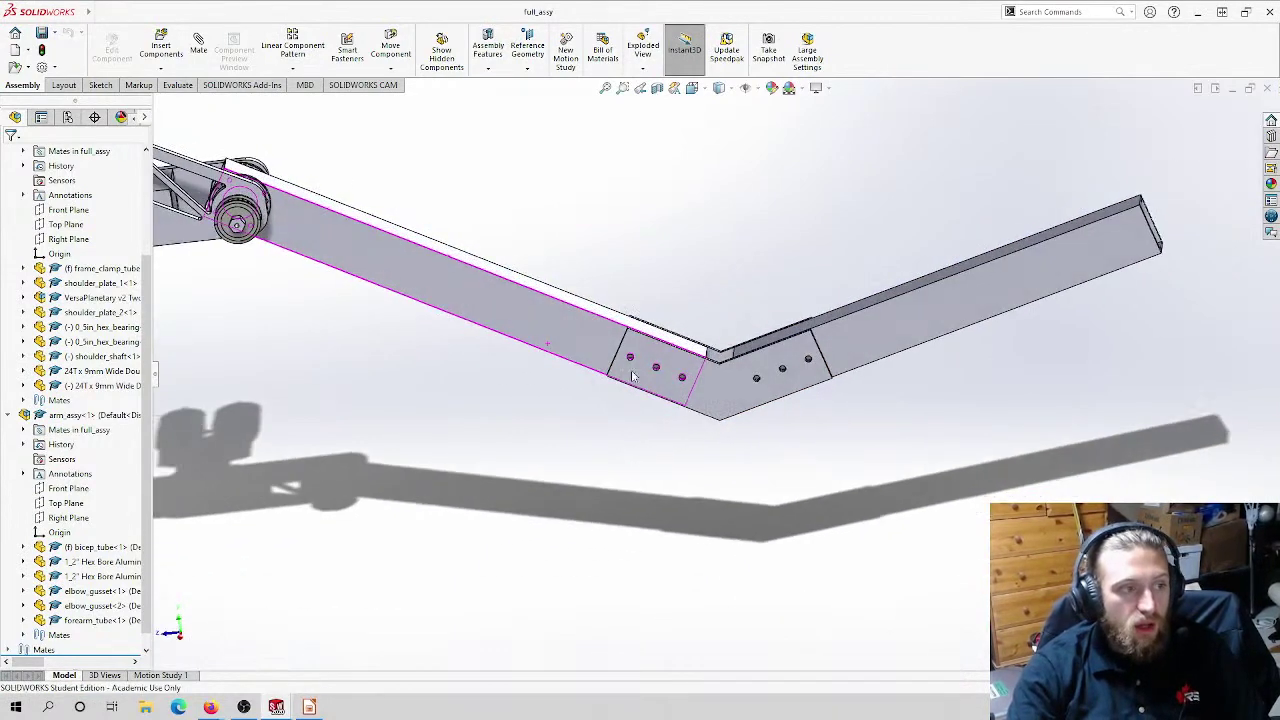
scroll(640, 390, down, 3)
middle_drag(642, 354, 650, 382)
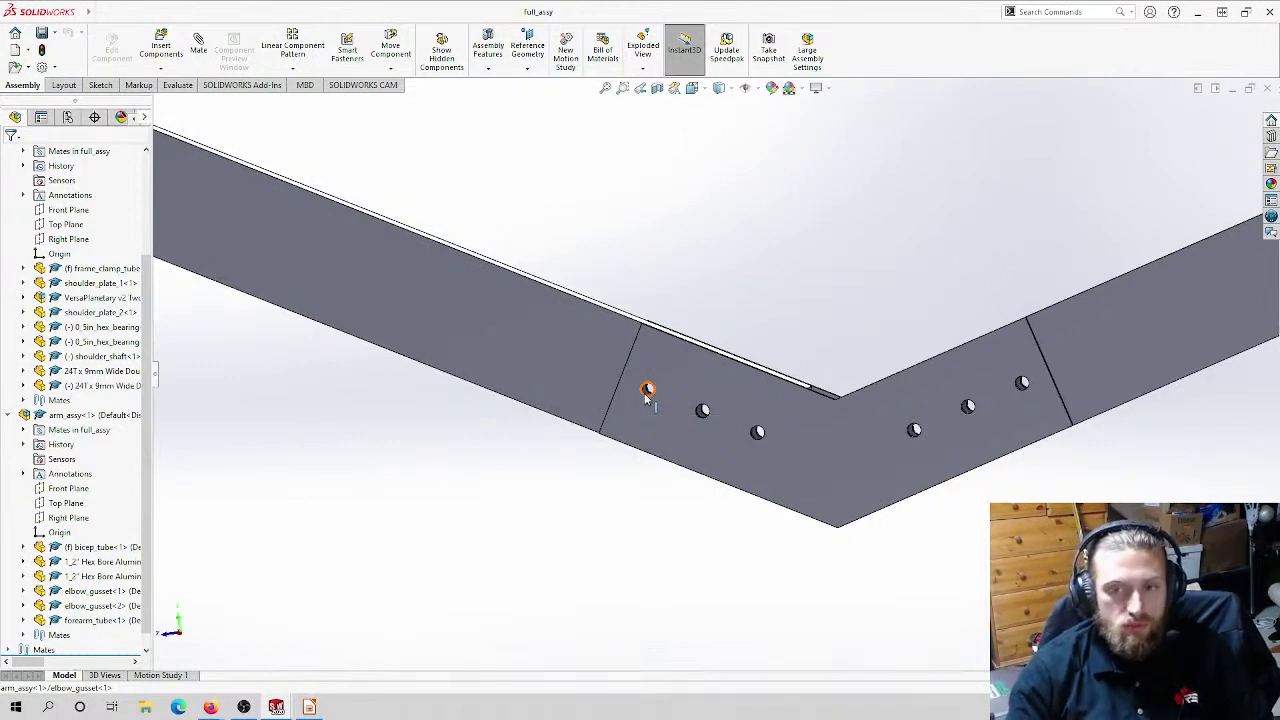
scroll(648, 392, up, 6)
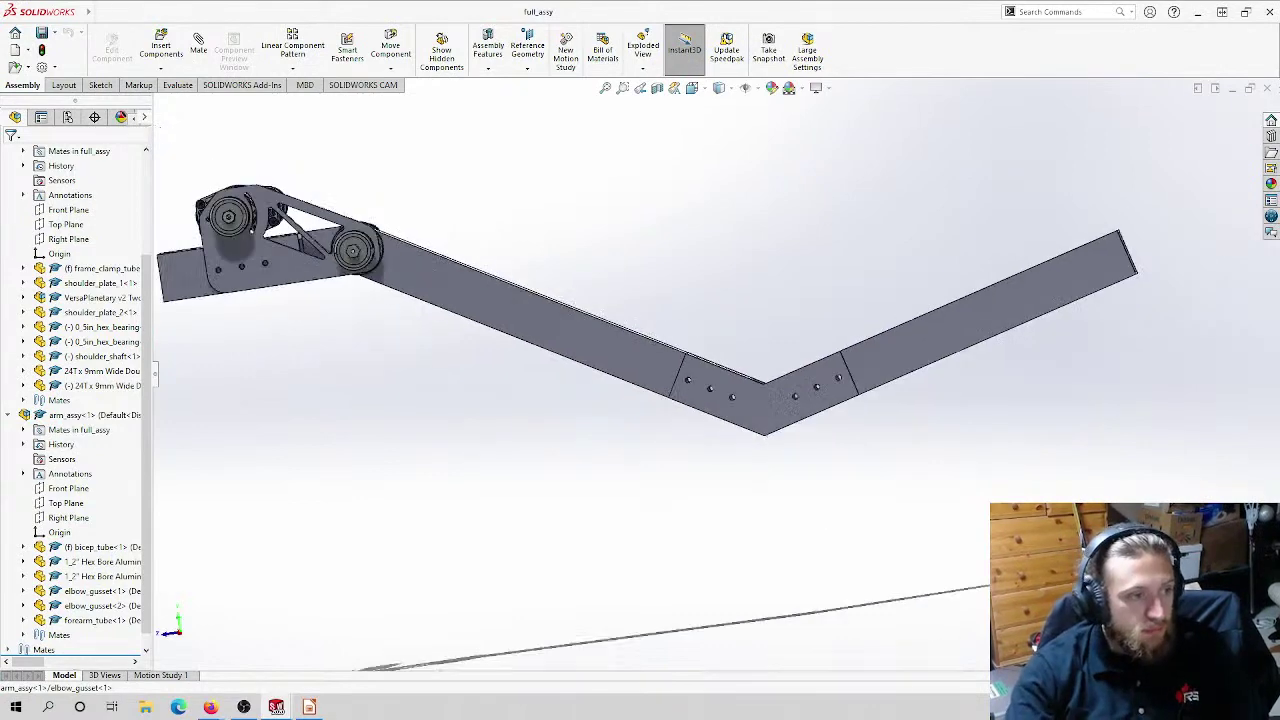
Step: Examine the elbow gusset joint and the whole arm, and inspect the shoulder plates and pulleys up close
scroll(786, 391, down, 6)
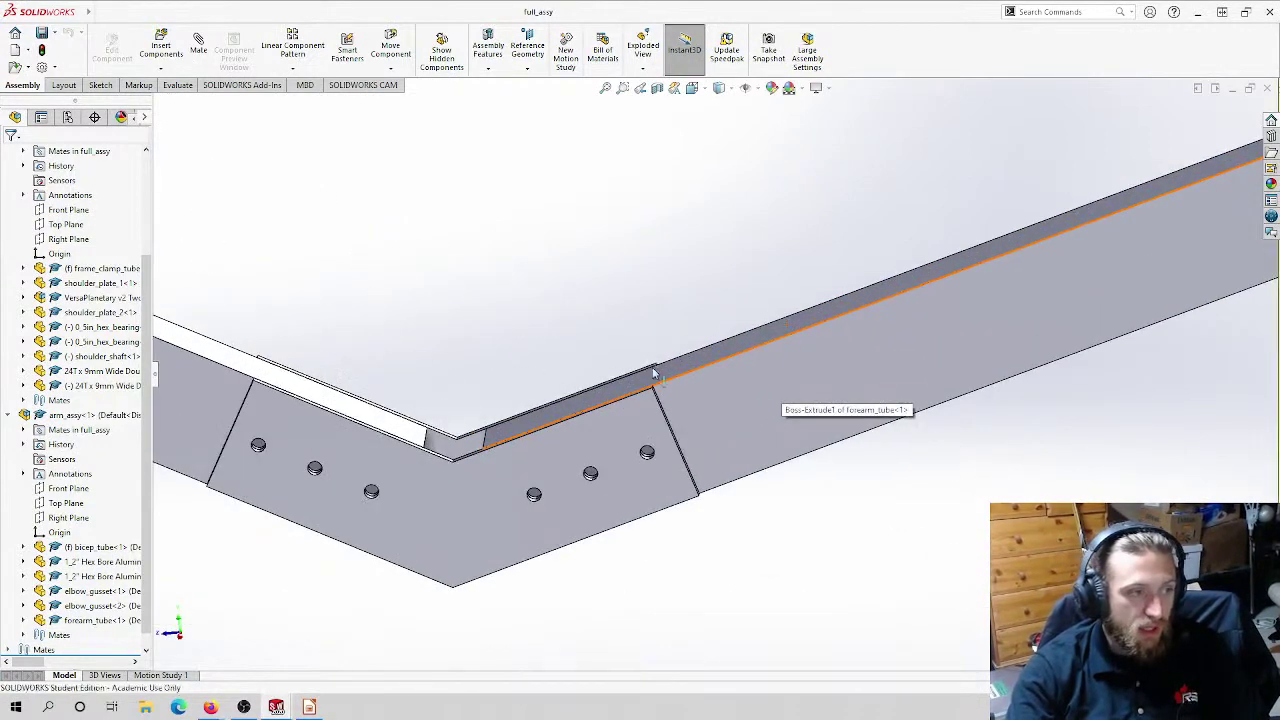
scroll(657, 372, up, 4)
middle_drag(657, 372, 668, 380)
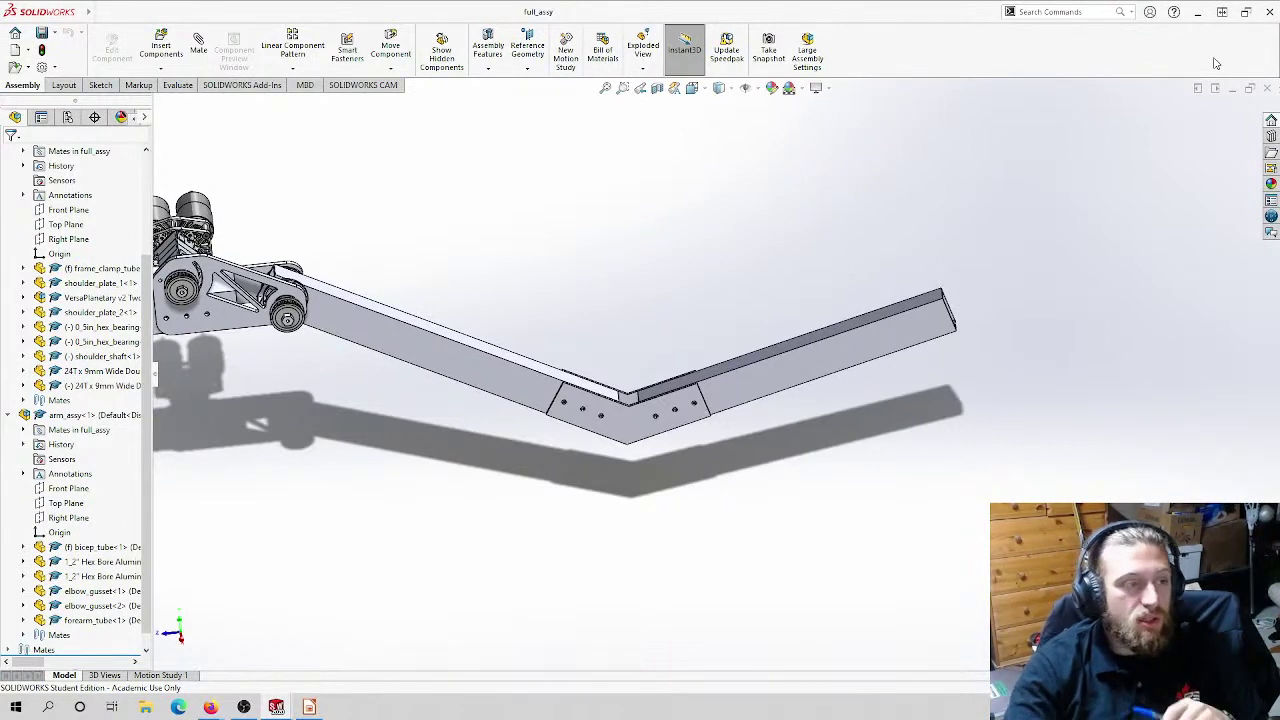
scroll(515, 338, up, 3)
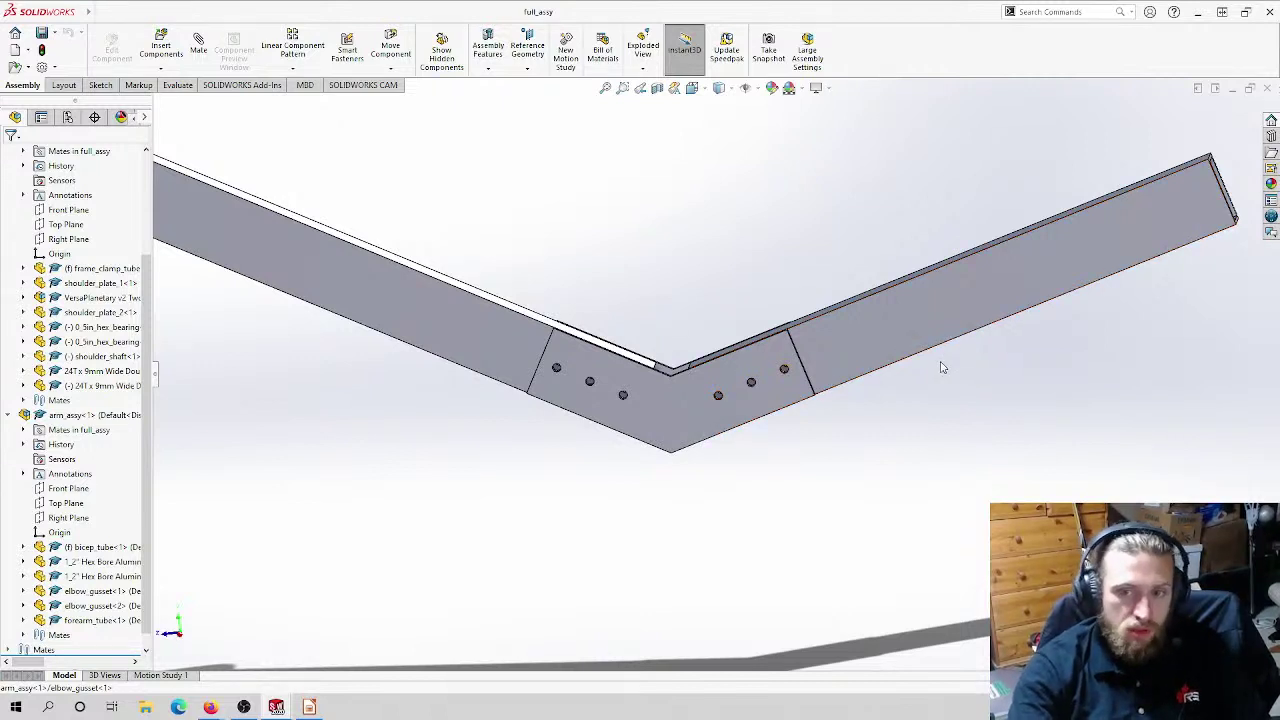
scroll(940, 367, up, 6)
scroll(495, 325, down, 8)
scroll(492, 325, down, 5)
scroll(965, 395, down, 2)
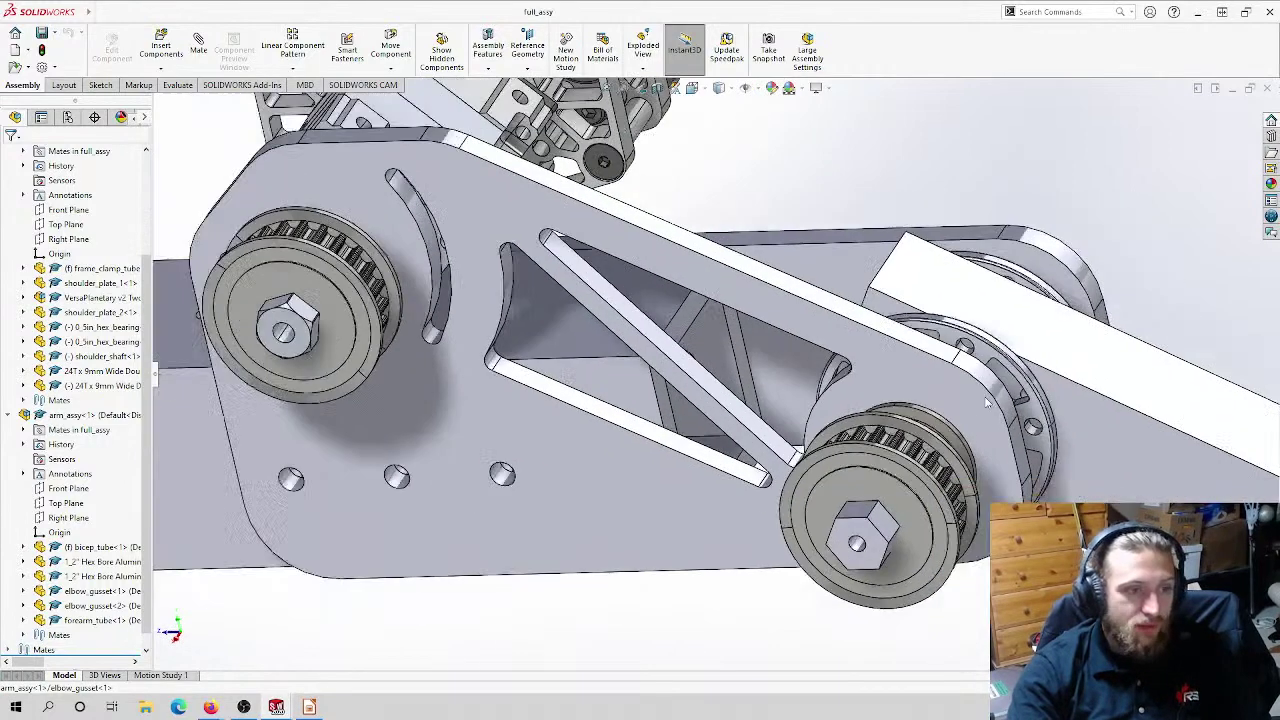
scroll(965, 395, up, 3)
middle_drag(950, 398, 848, 284)
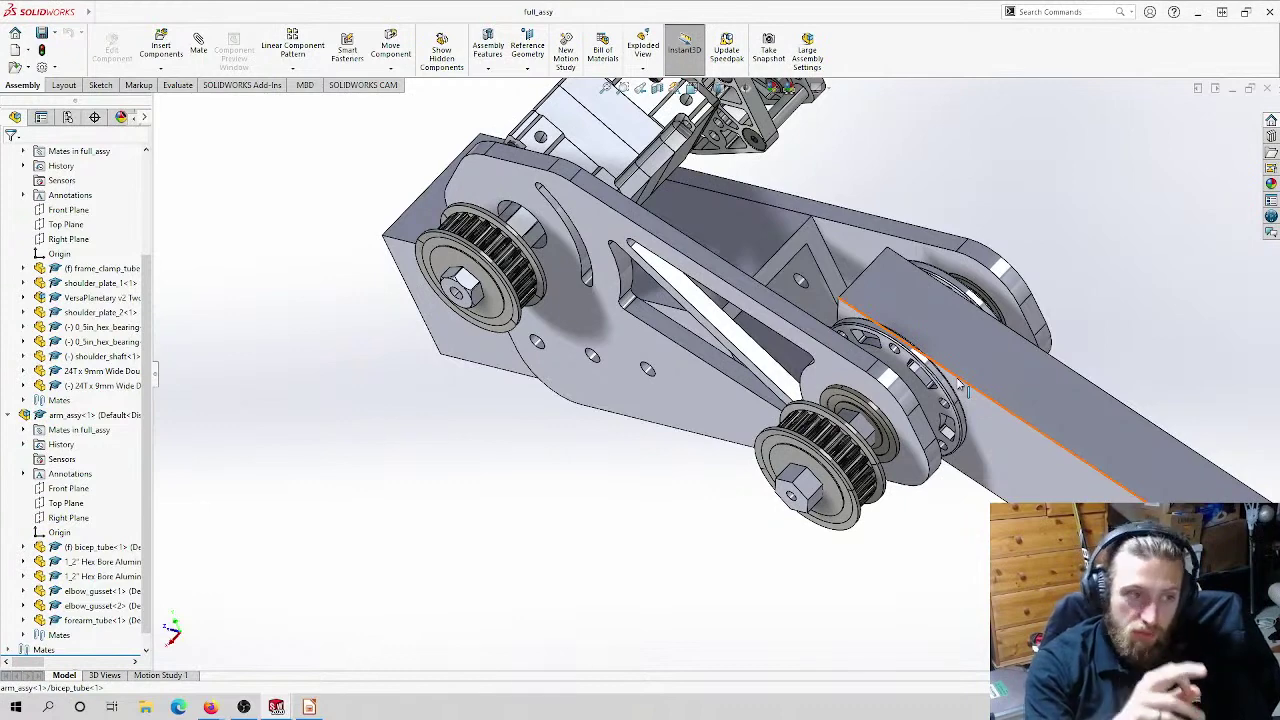
Step: Inspect the hex bore VersaHub inside the bicep tube, selecting its cylindrical face, and compare it with the surrounding shoulder
middle_drag(985, 363, 1092, 476)
scroll(882, 318, down, 7)
click(730, 233)
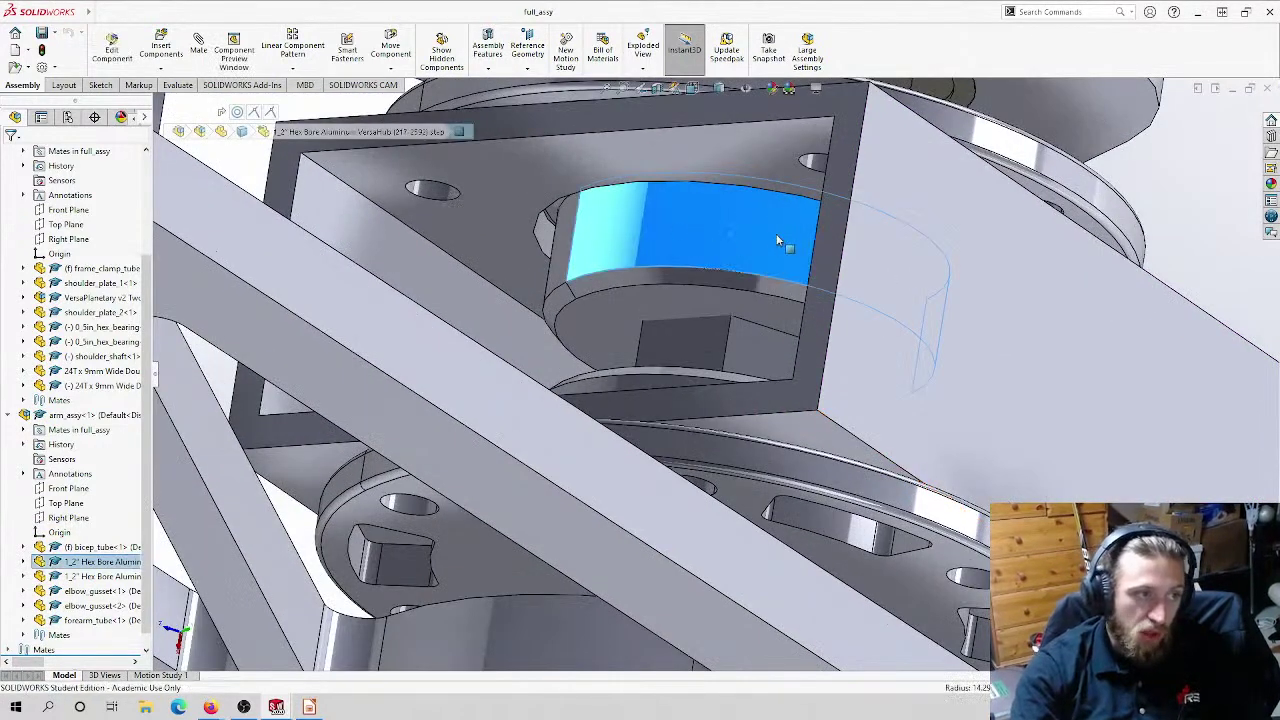
scroll(768, 230, up, 3)
scroll(748, 230, up, 3)
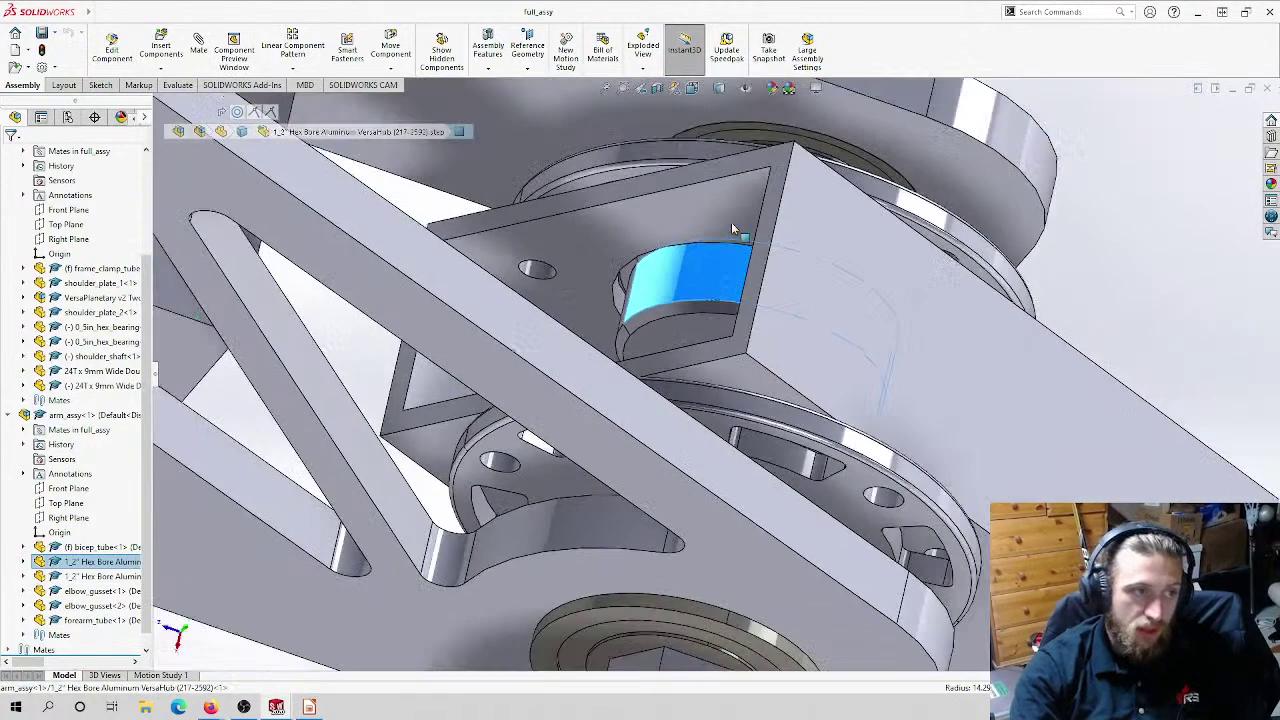
middle_drag(748, 238, 745, 313)
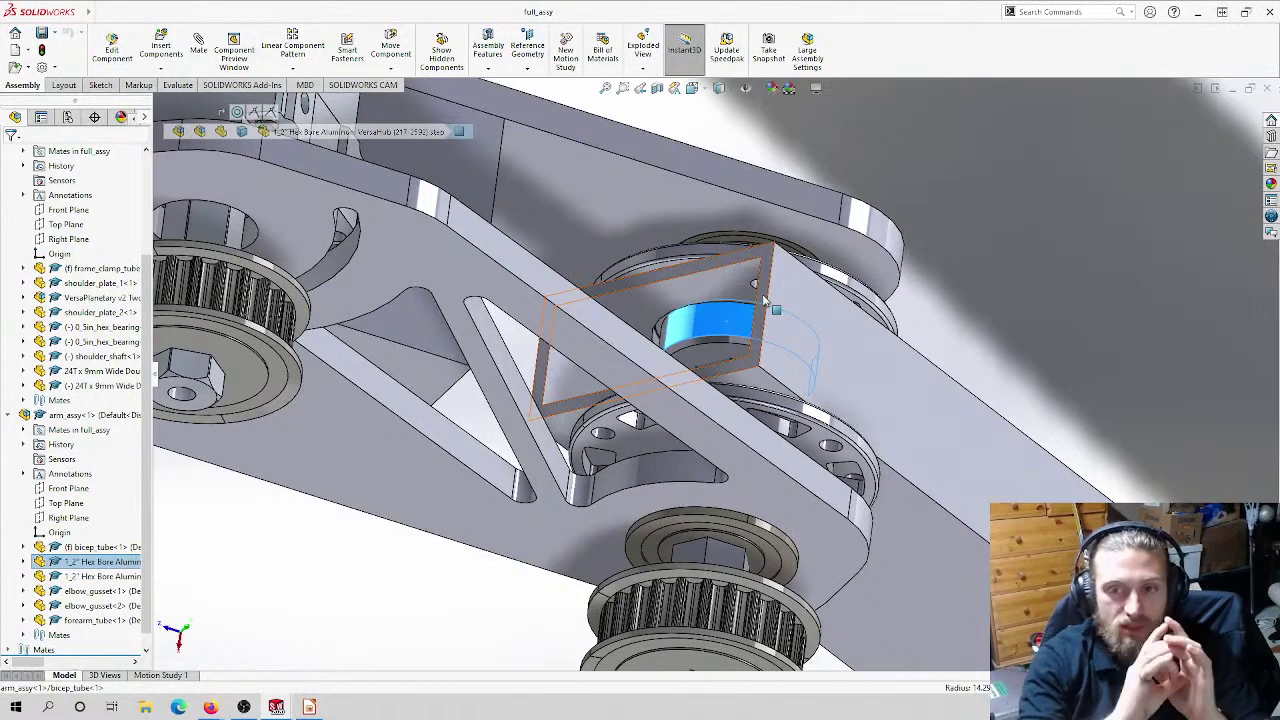
scroll(765, 300, up, 10)
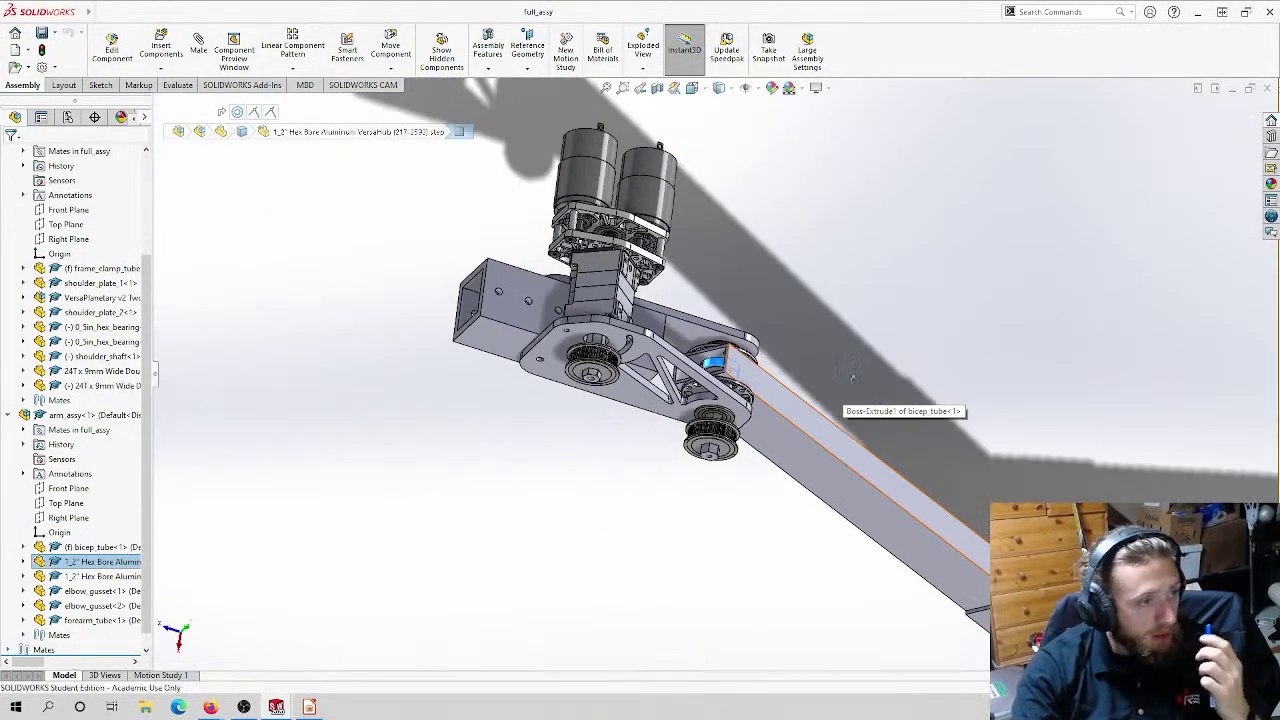
Step: Examine the frame clamp tube end and the overall arm from several angles, selecting the tube's end edge
middle_drag(852, 378, 750, 302)
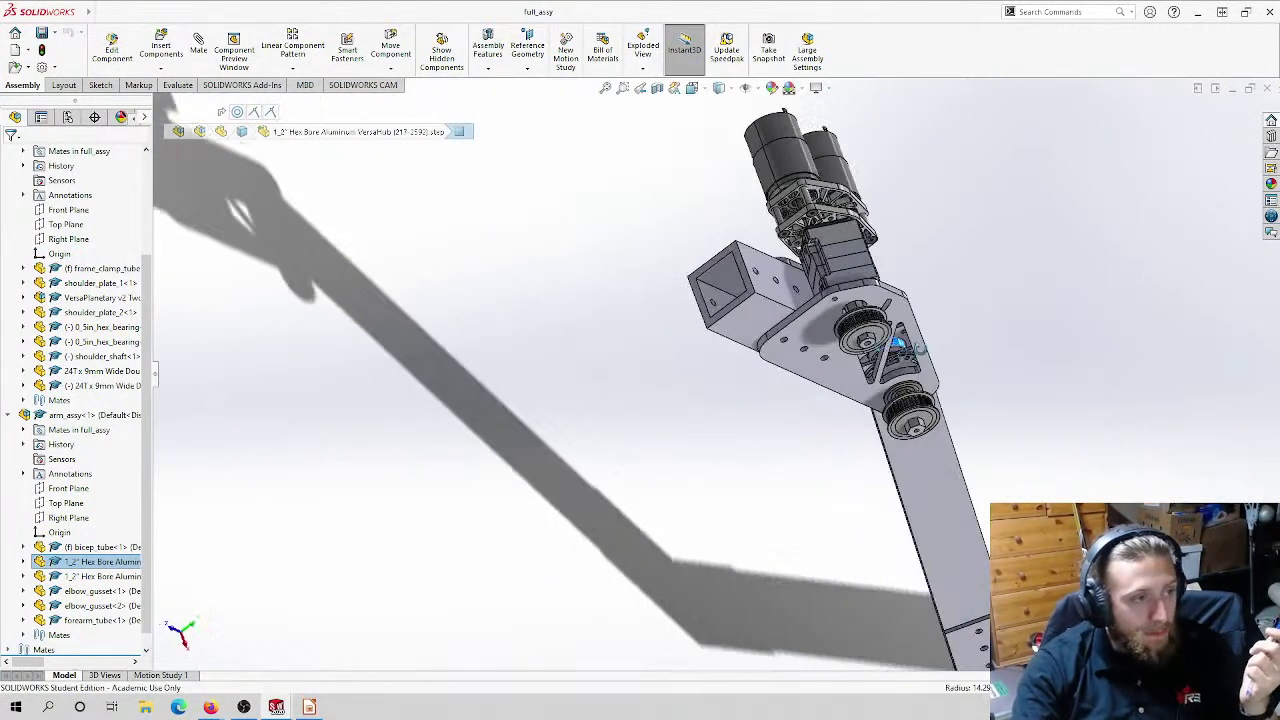
click(752, 290)
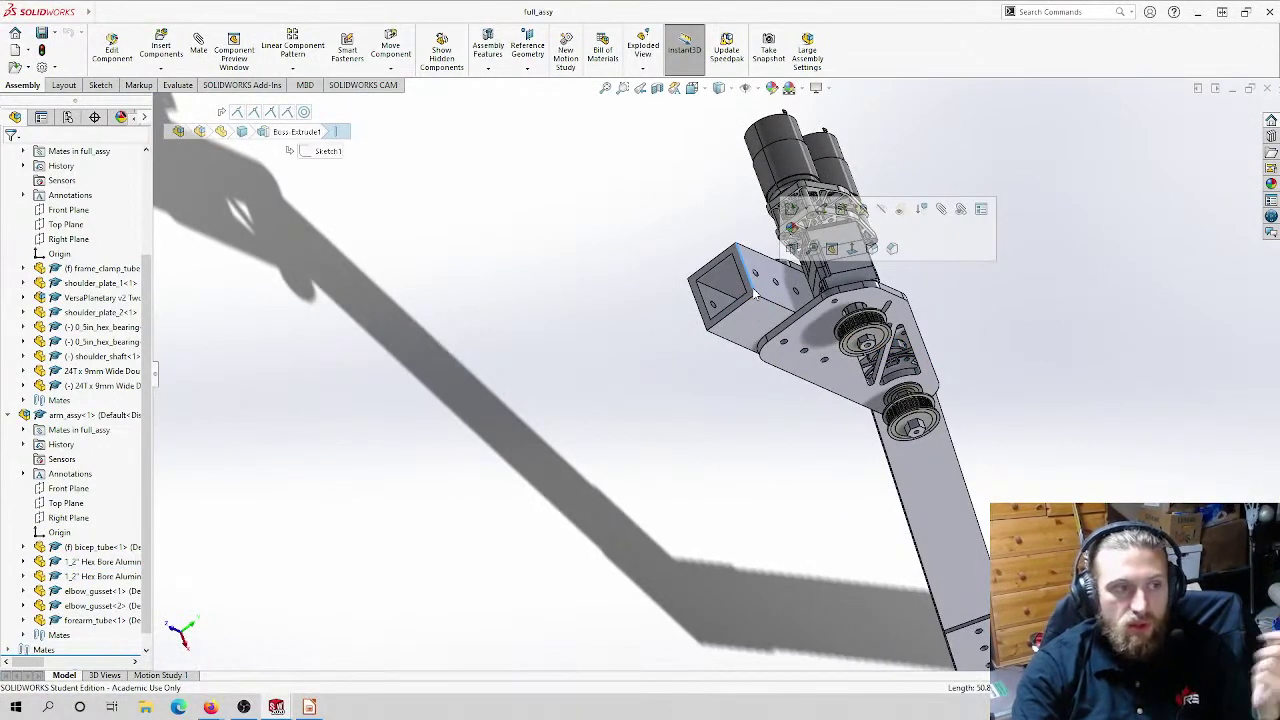
middle_drag(755, 293, 849, 244)
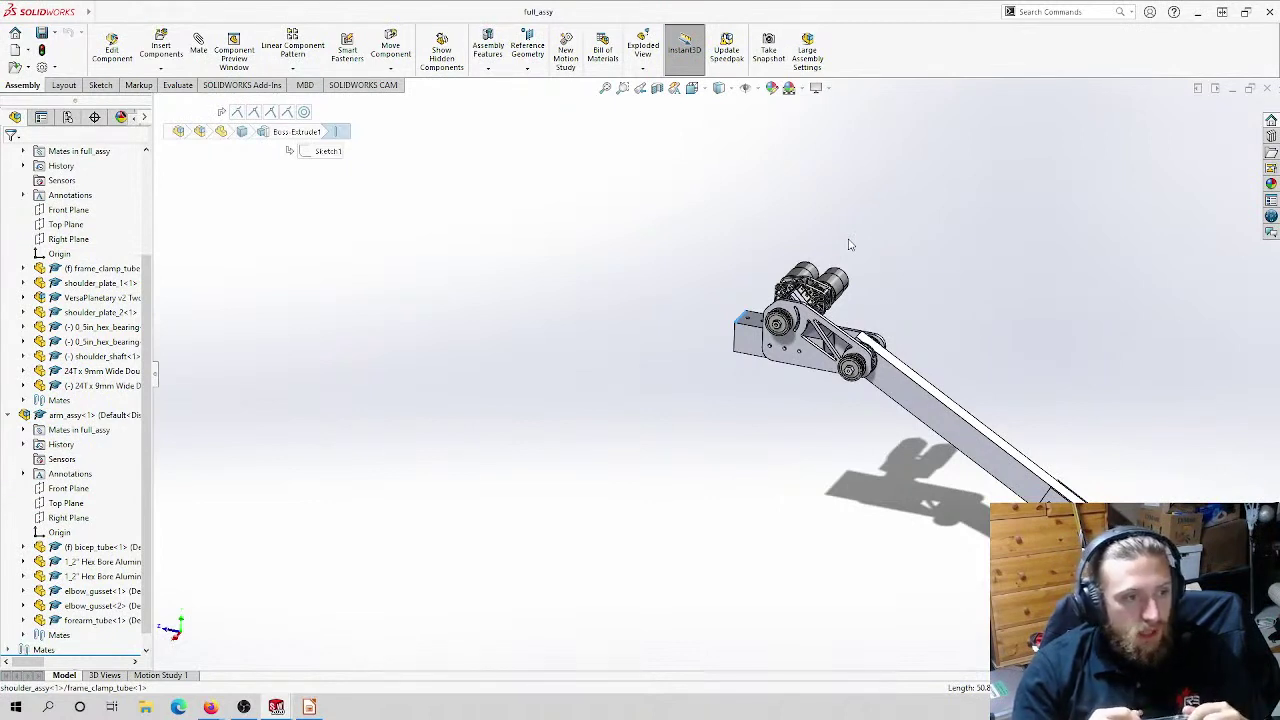
scroll(851, 244, up, 5)
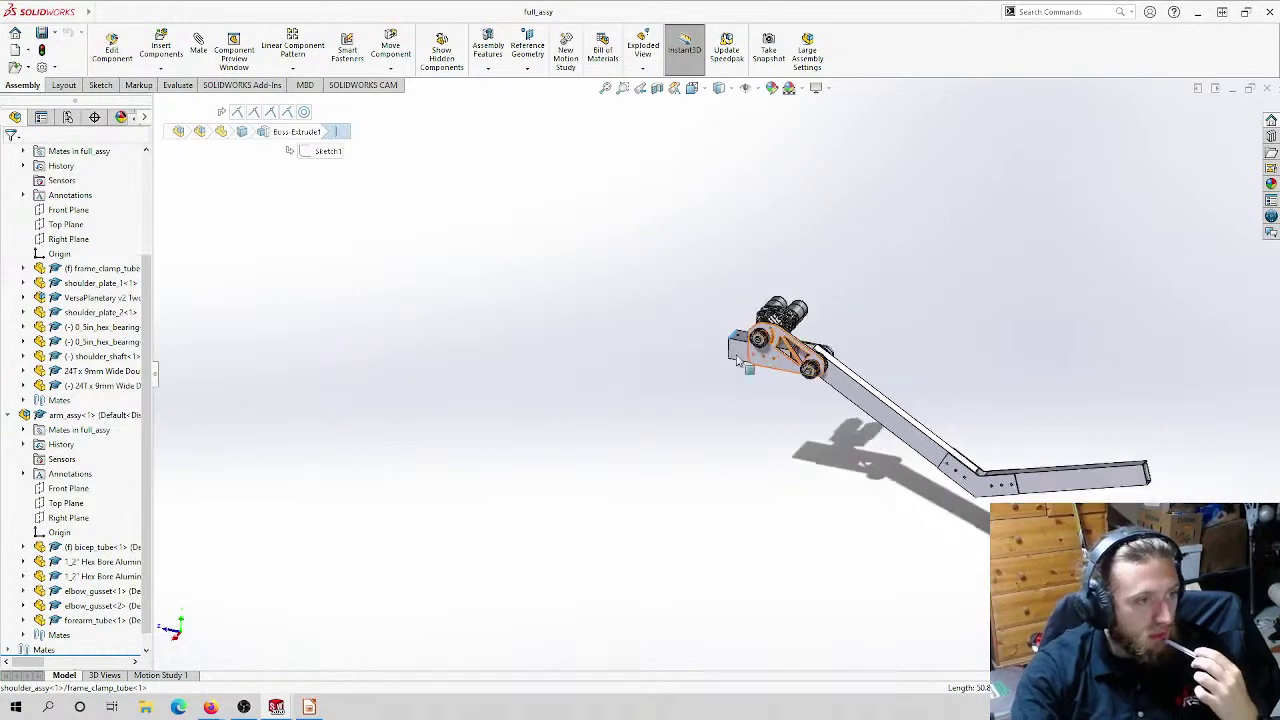
scroll(826, 369, down, 3)
middle_drag(690, 380, 606, 403)
middle_drag(1013, 432, 724, 385)
scroll(750, 400, down, 5)
scroll(753, 382, up, 5)
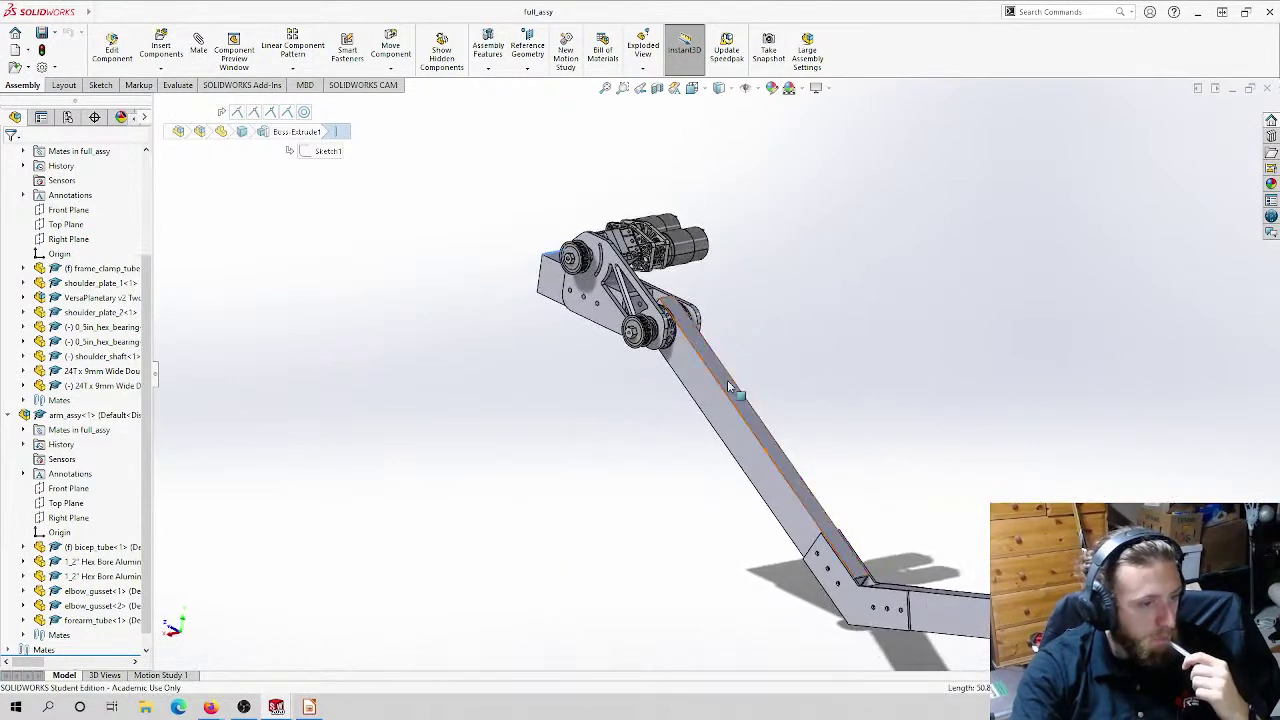
scroll(886, 457, up, 2)
middle_drag(886, 457, 700, 370)
Step: Look through the open end of the frame clamp tube at its inner holes, and review the full arm from the side
scroll(631, 312, down, 5)
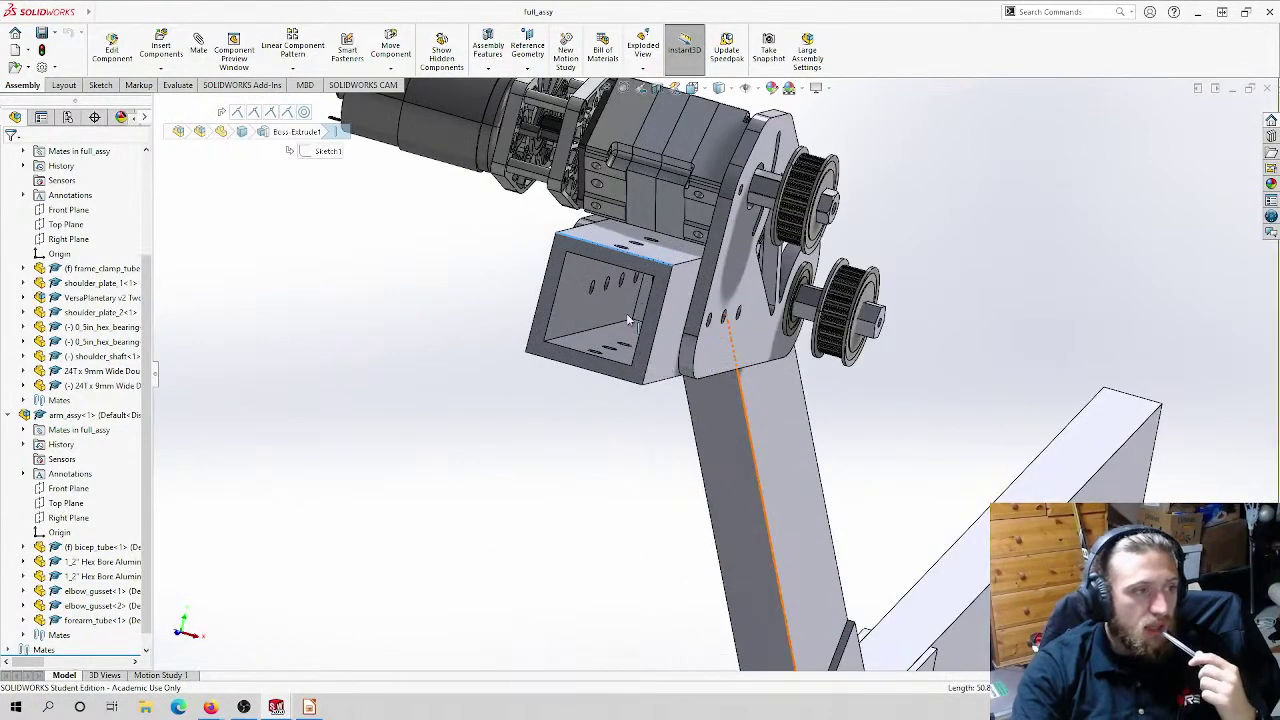
scroll(631, 312, up, 2)
scroll(620, 318, down, 5)
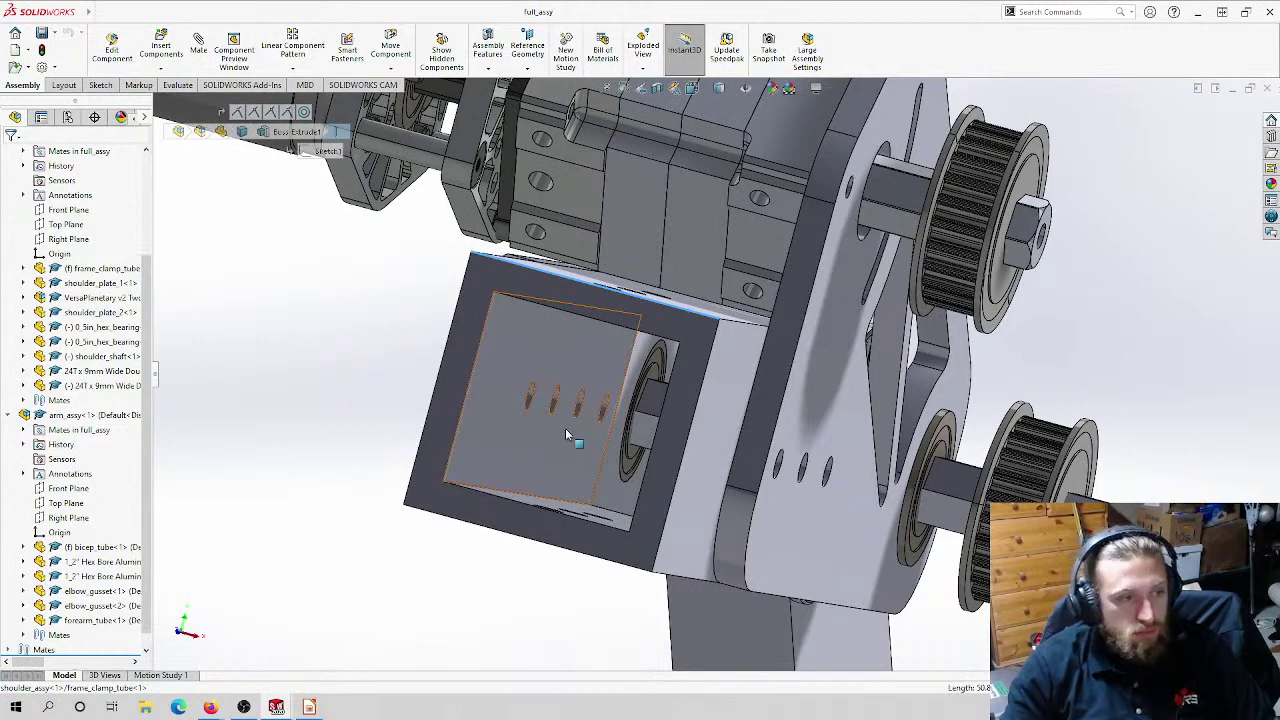
scroll(563, 424, up, 6)
middle_drag(565, 425, 655, 425)
scroll(660, 432, up, 5)
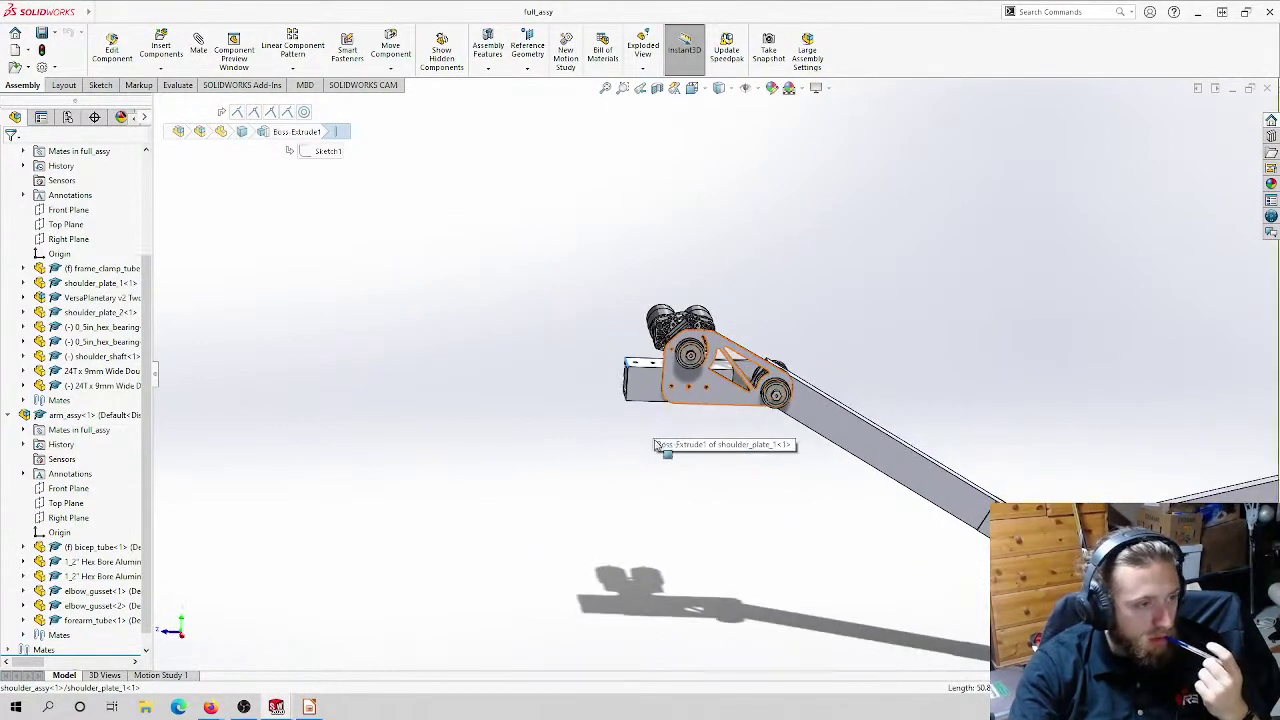
scroll(909, 436, down, 4)
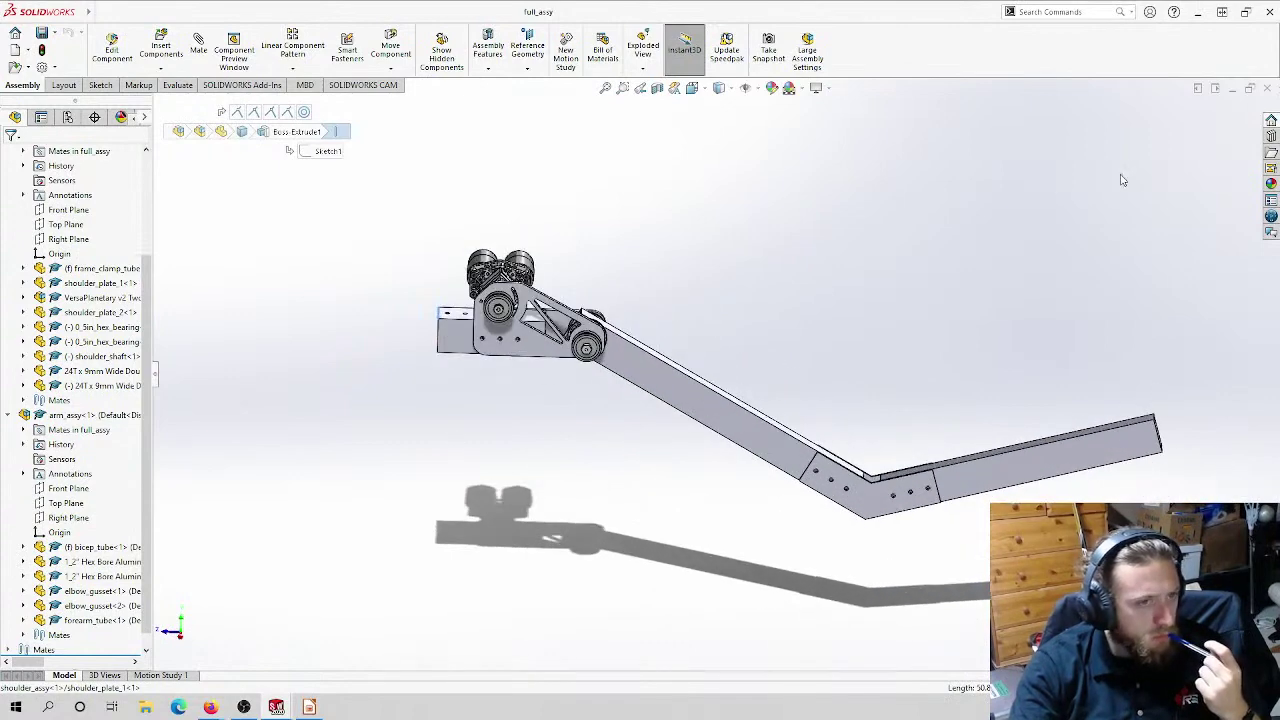
Step: Close full_assy to return to in_class_assembly, and collapse the VersaPlanetary gearbox in the feature tree
click(1267, 88)
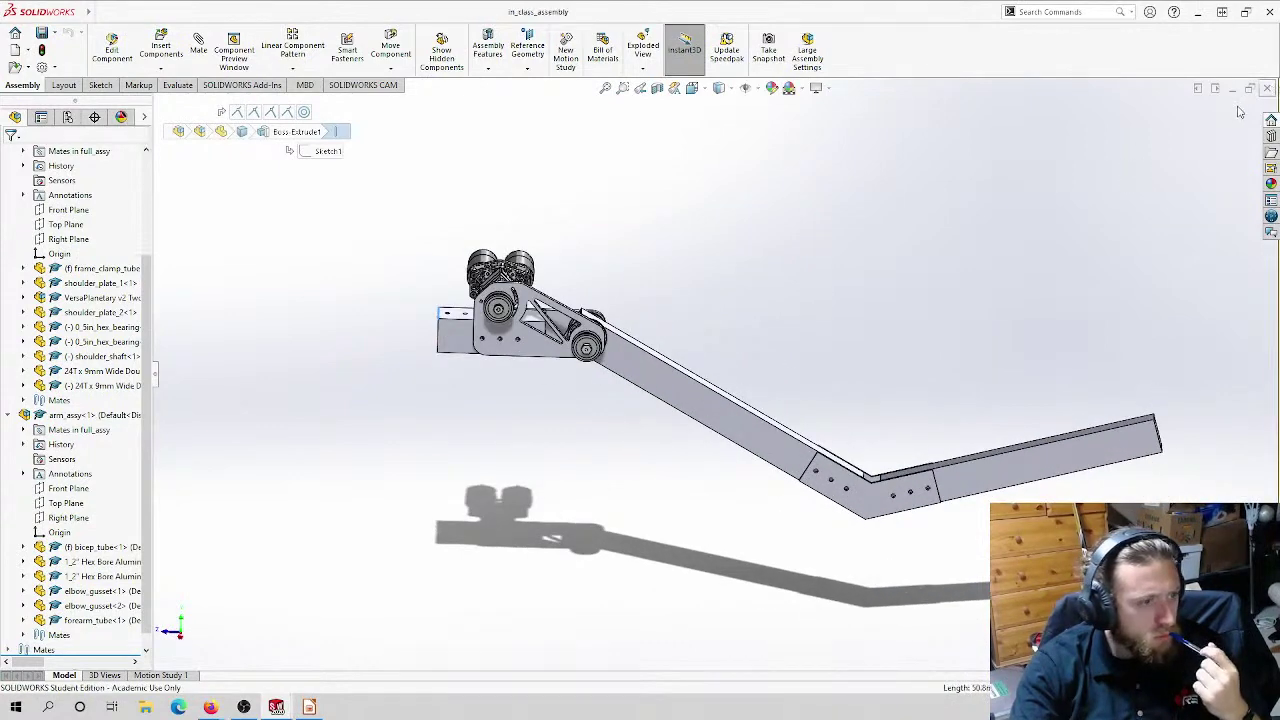
scroll(1055, 492, up, 8)
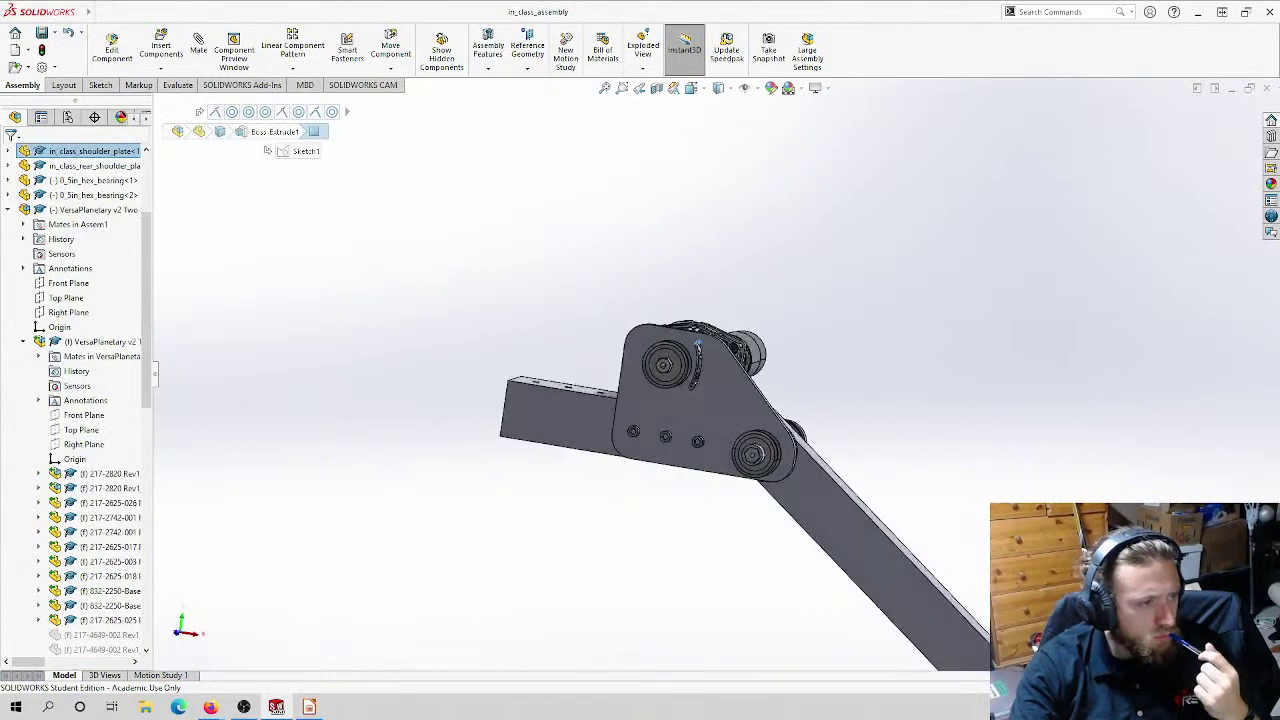
mouse_move(975, 566)
mouse_down()
mouse_move(900, 640)
mouse_move(960, 580)
mouse_move(857, 594)
mouse_move(974, 548)
mouse_up()
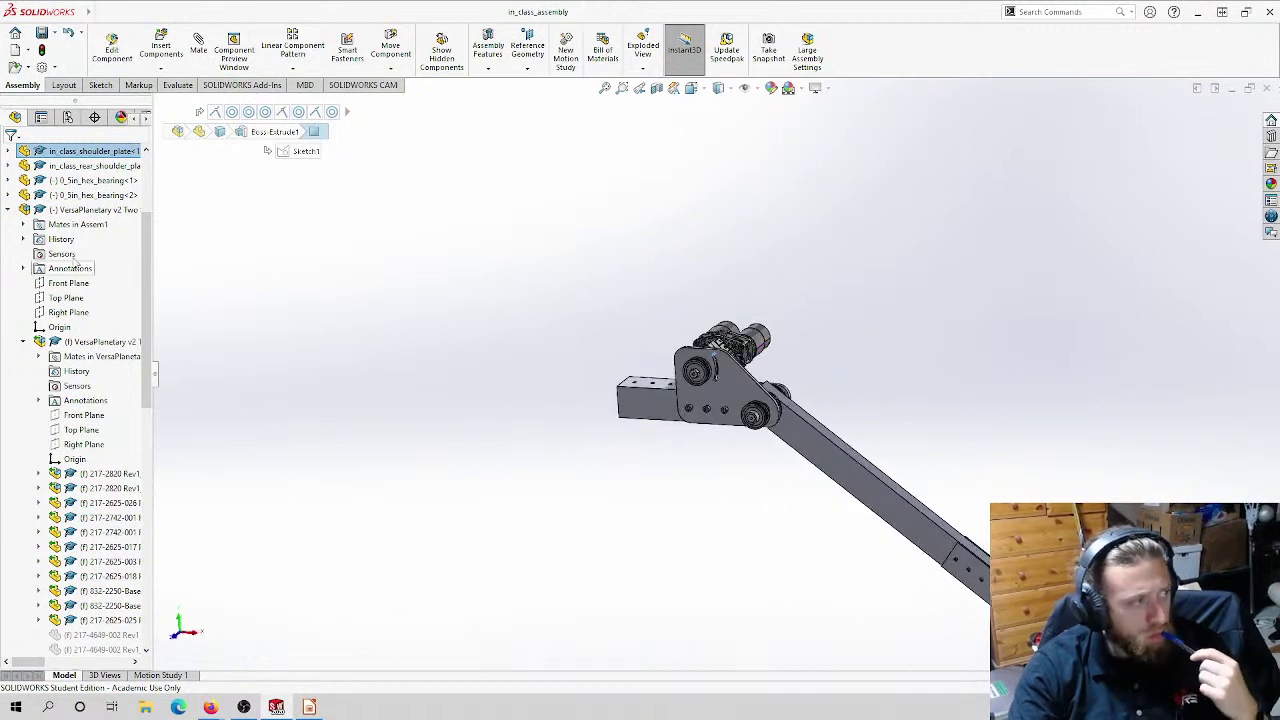
click(8, 209)
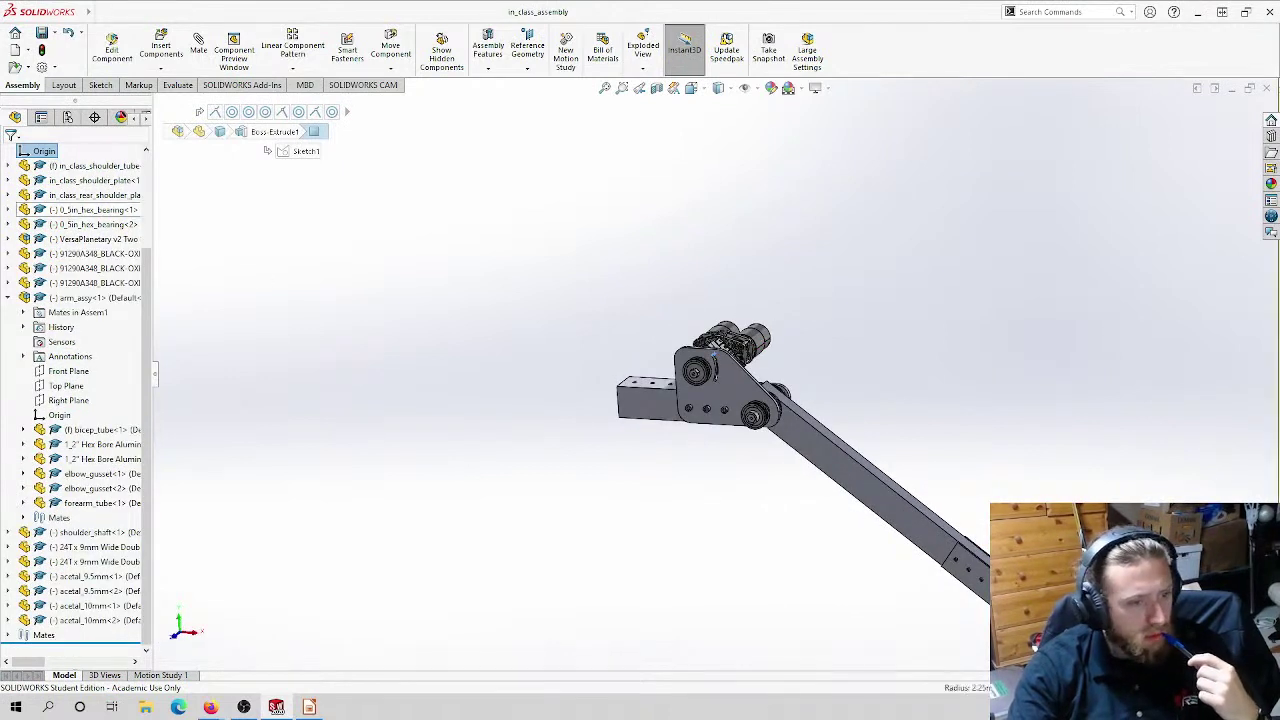
Step: Swing the arm about the shoulder shaft to check its motion, and inspect the VersaPlanetary gearbox mounting from above
drag(885, 492, 1040, 257)
key(Escape)
scroll(814, 434, up, 2)
scroll(760, 386, down, 8)
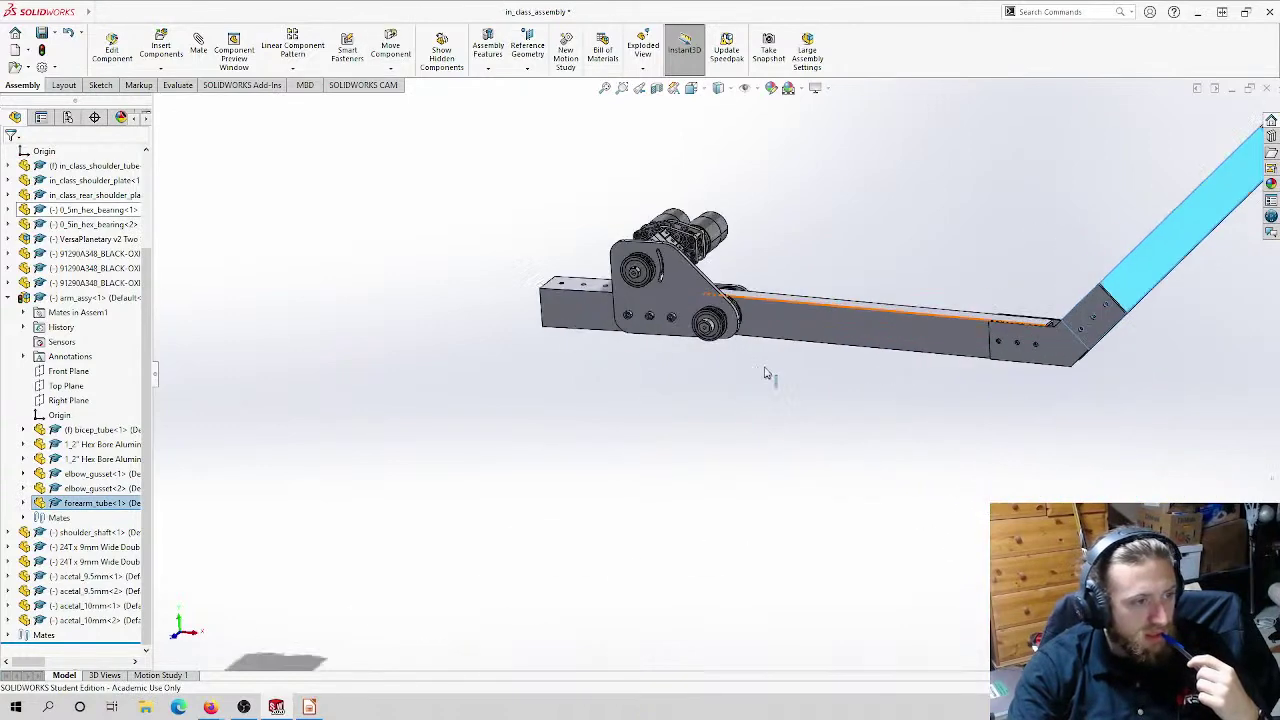
drag(1186, 257, 938, 427)
middle_drag(885, 366, 963, 454)
scroll(963, 454, up, 5)
scroll(697, 283, down, 10)
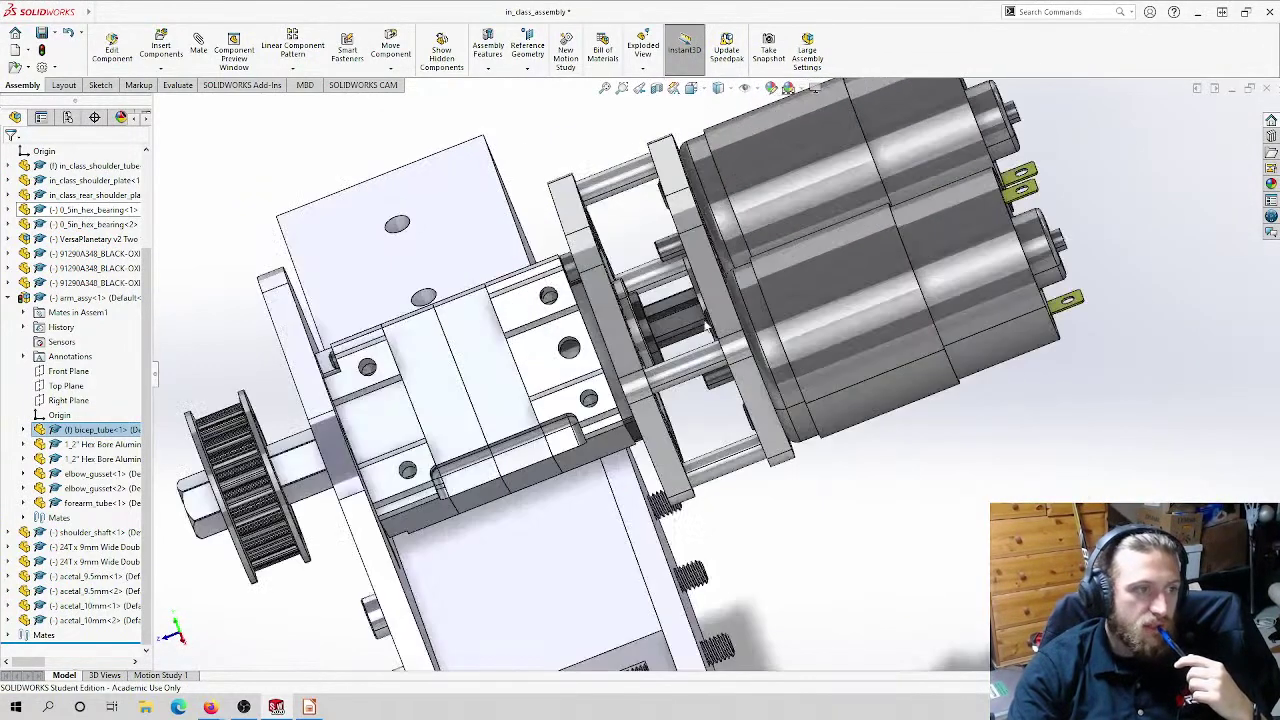
scroll(688, 408, up, 6)
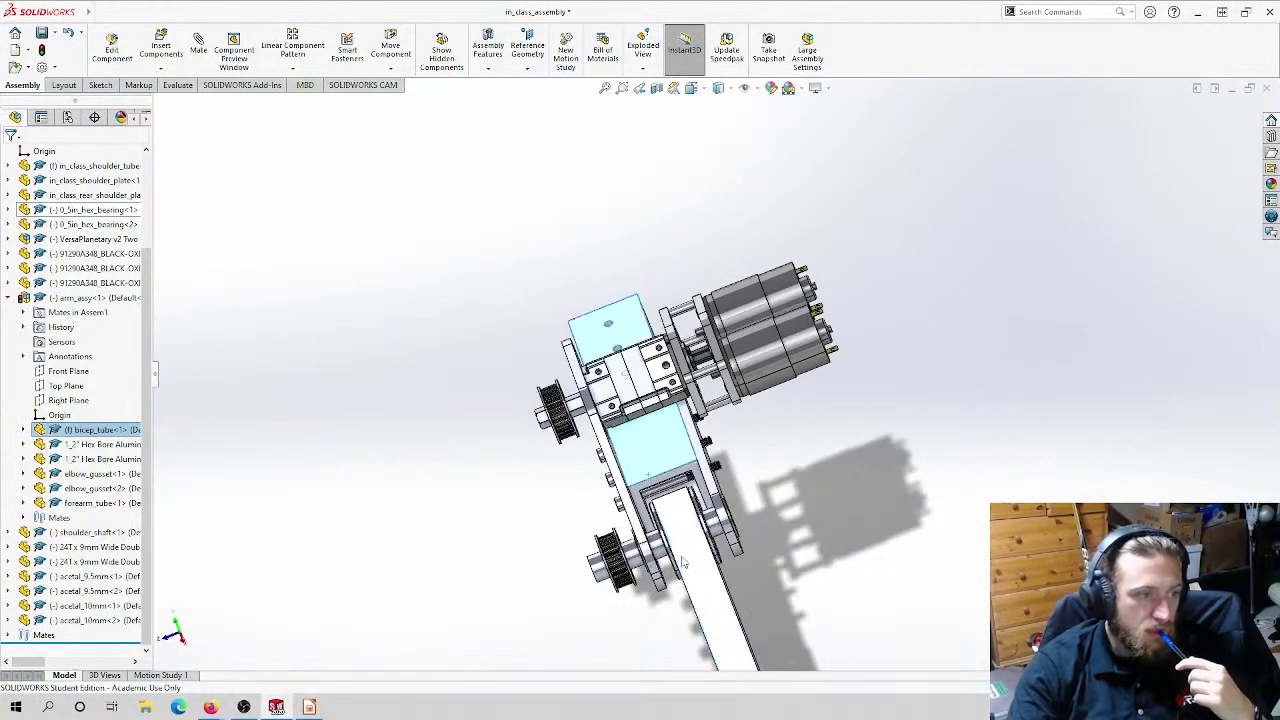
Step: Swing the arm farther around the shoulder and view it from the motor side to check its range of motion
click(650, 450)
middle_drag(680, 576, 772, 628)
drag(772, 628, 777, 429)
key(Escape)
middle_drag(745, 430, 669, 409)
click(697, 302)
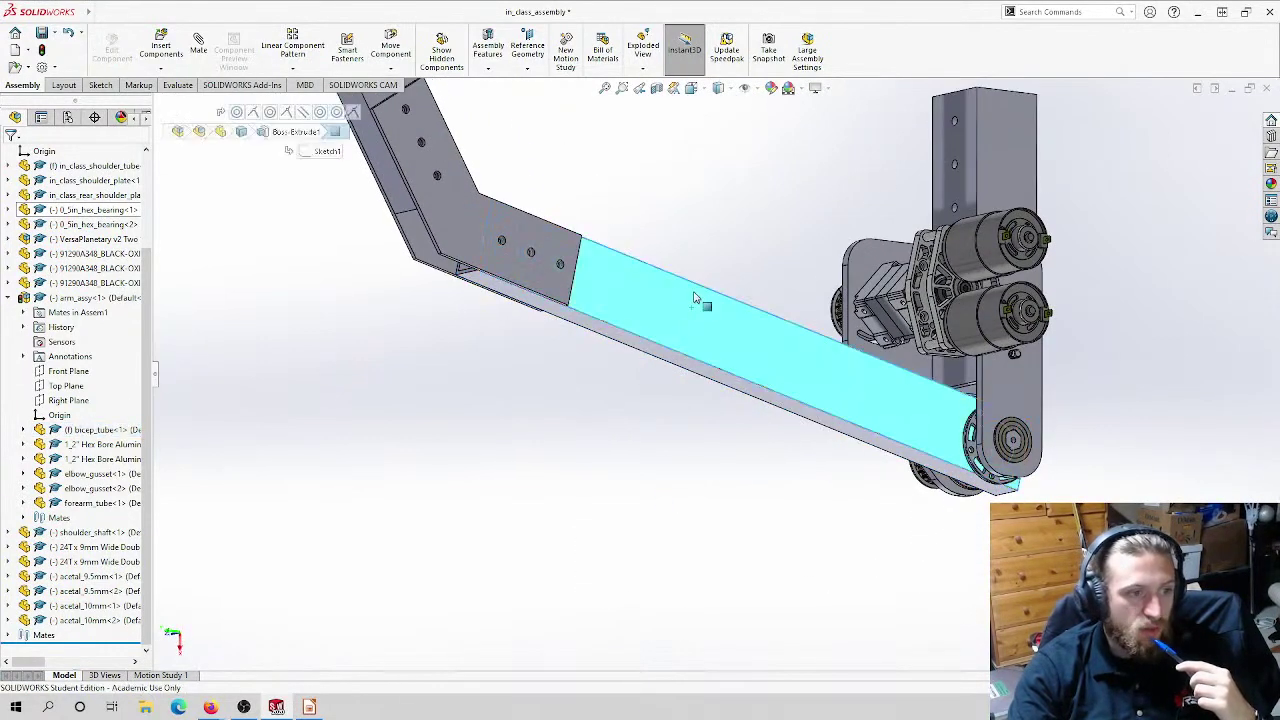
mouse_move(706, 278)
mouse_down()
mouse_move(745, 245)
mouse_move(724, 263)
mouse_up()
key(Escape)
middle_drag(749, 331, 843, 357)
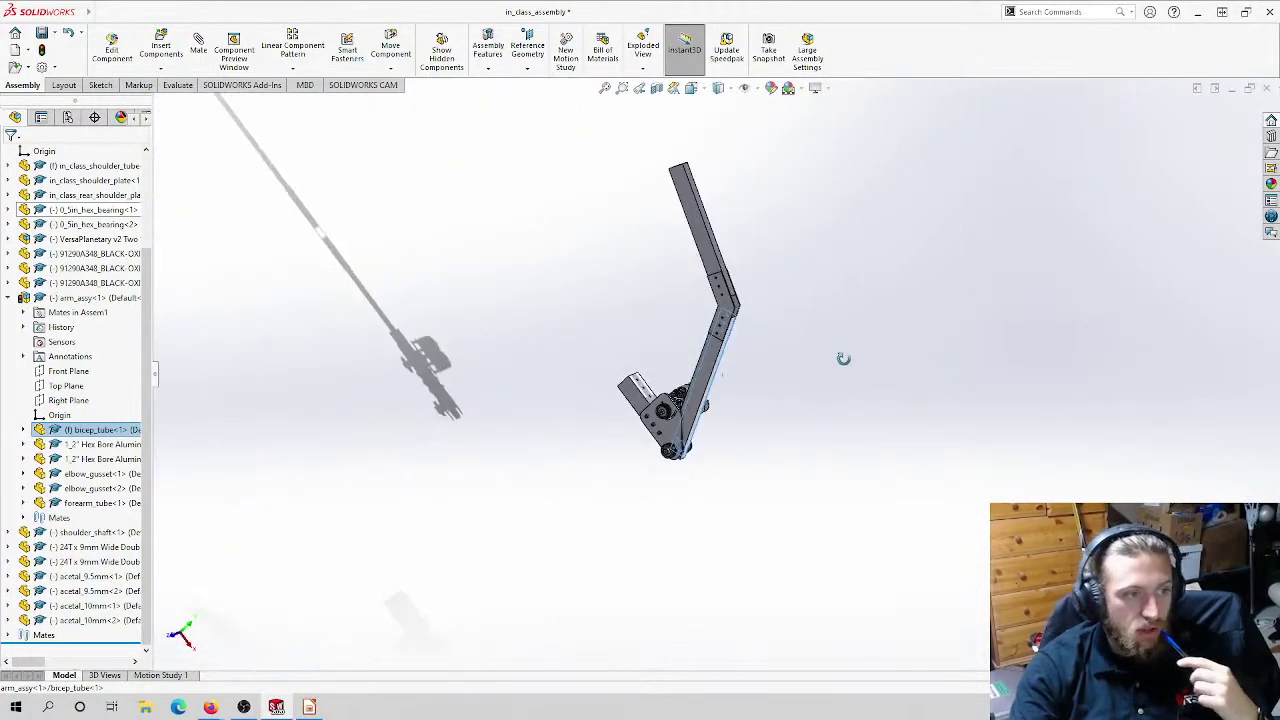
Step: Switch to the Front view and swing the arm down so the elbow hangs below the shoulder tube
drag(716, 258, 671, 617)
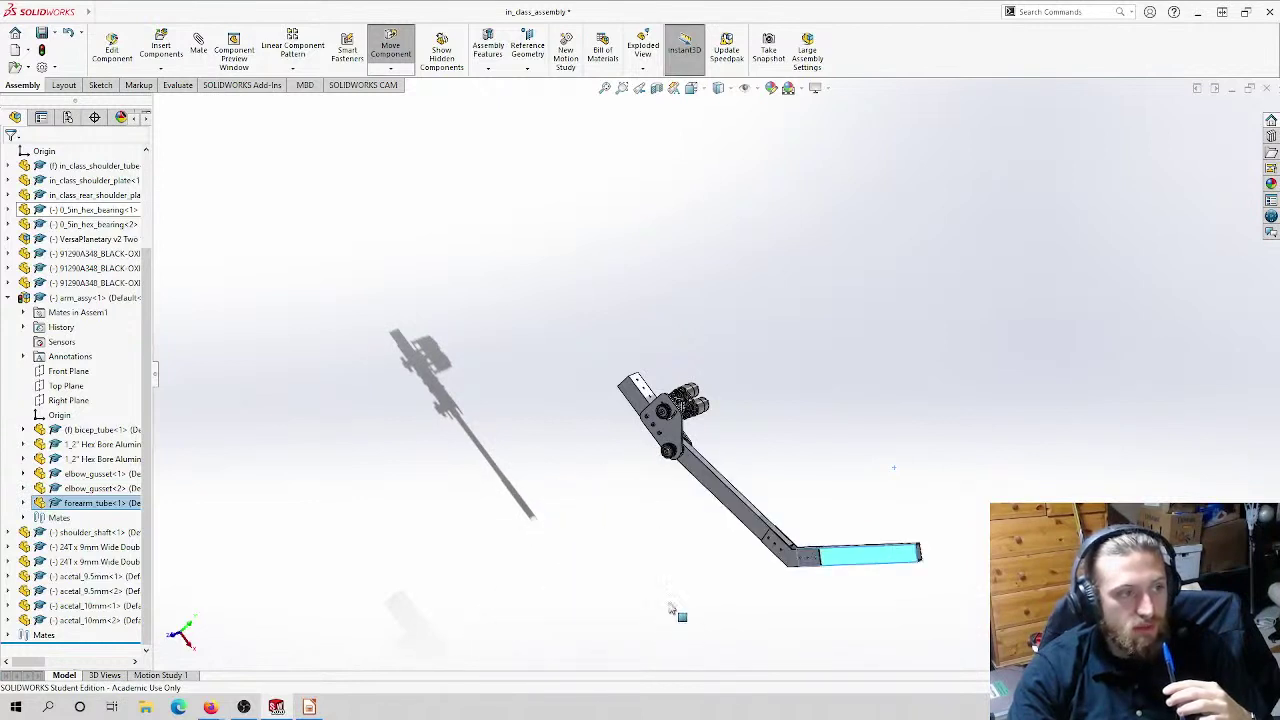
click(720, 89)
click(720, 157)
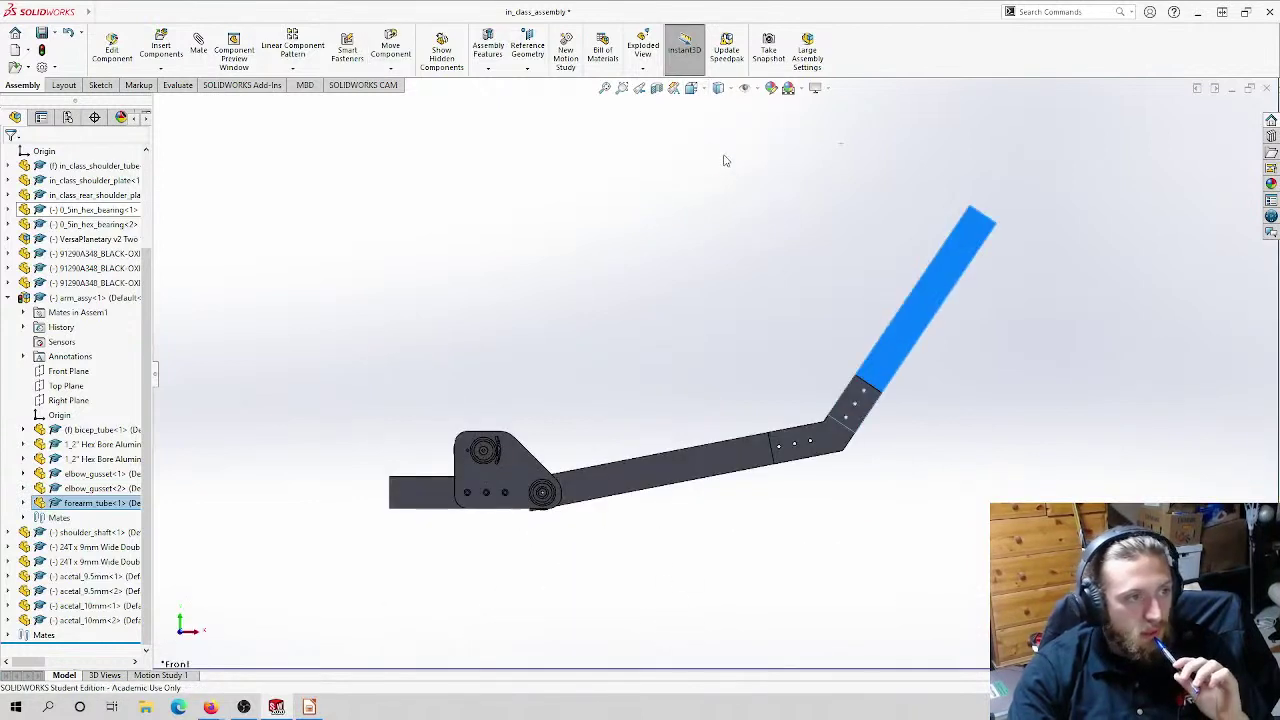
drag(885, 330, 855, 646)
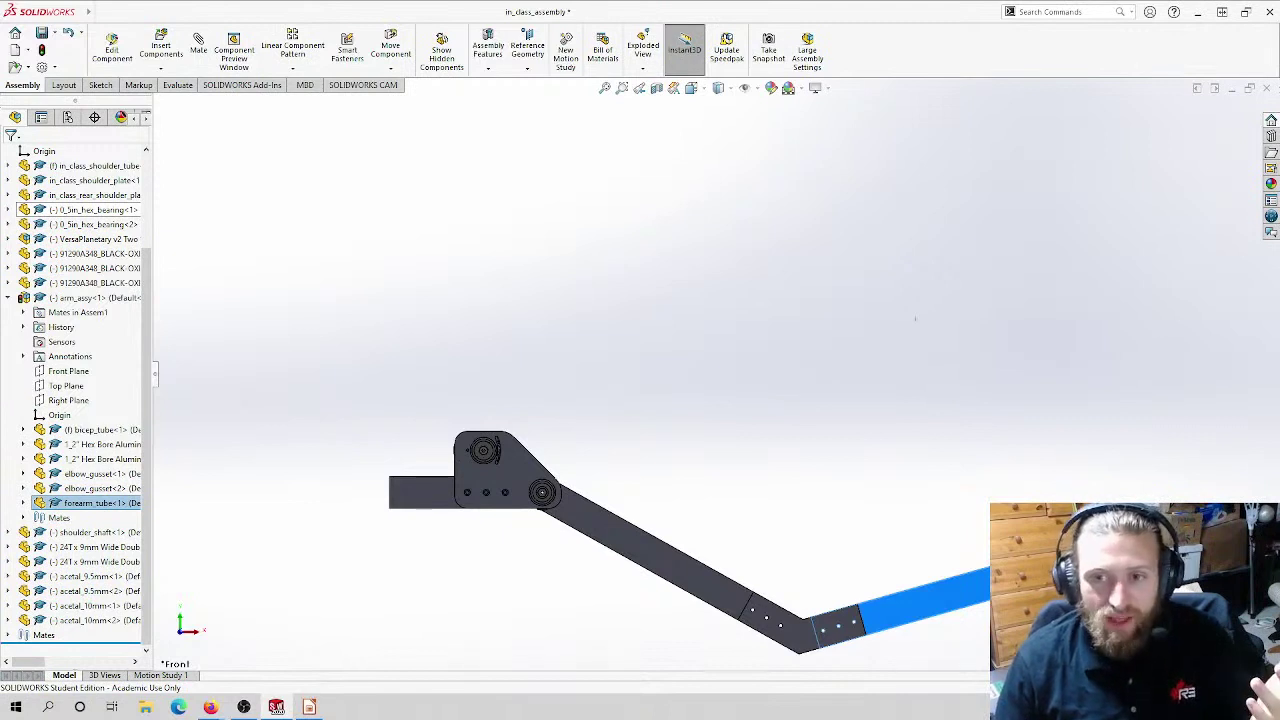
Step: Collapse arm_assy in the feature tree and close in_class_assembly, rebuilding and saving the document
scroll(817, 576, up, 1)
middle_drag(816, 576, 792, 590)
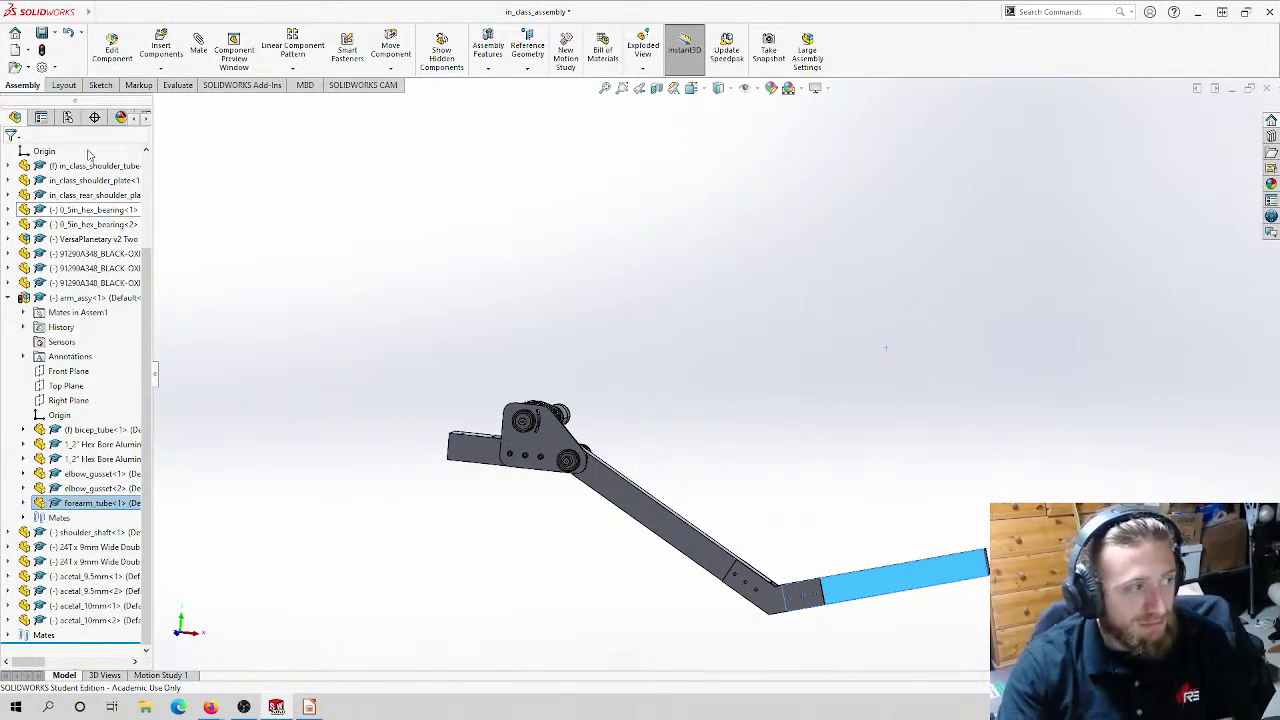
click(8, 298)
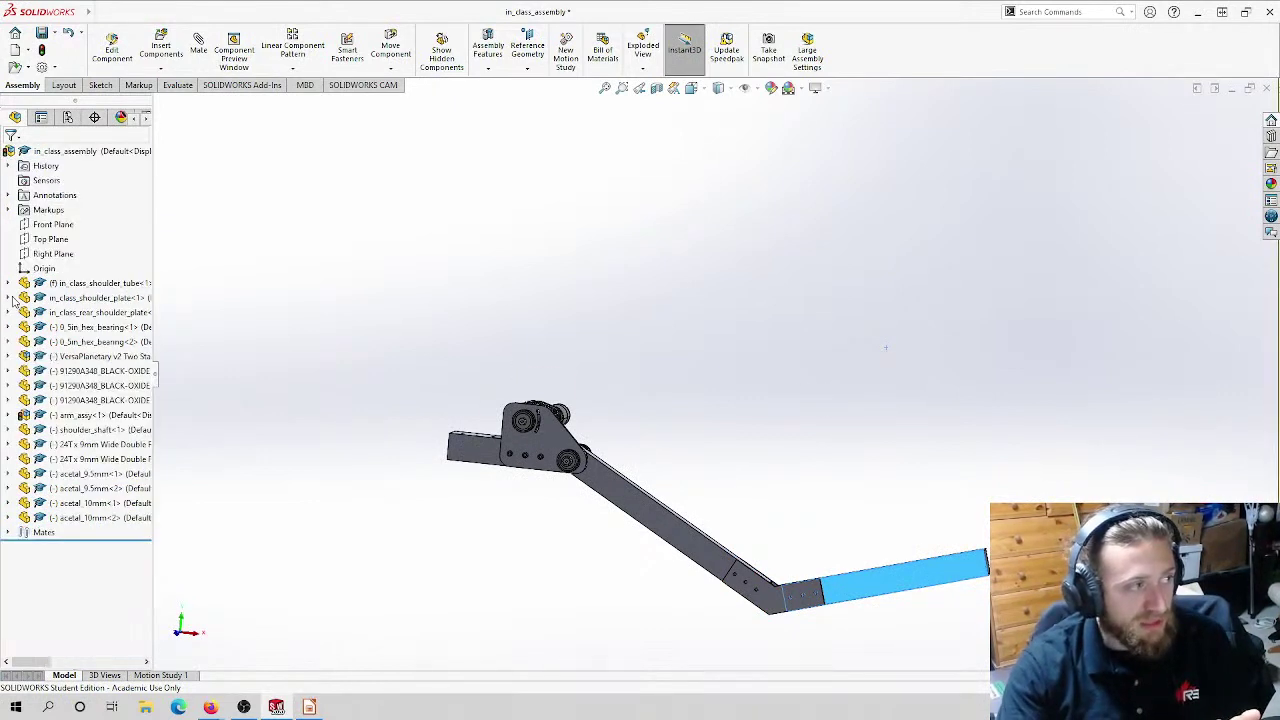
click(1264, 90)
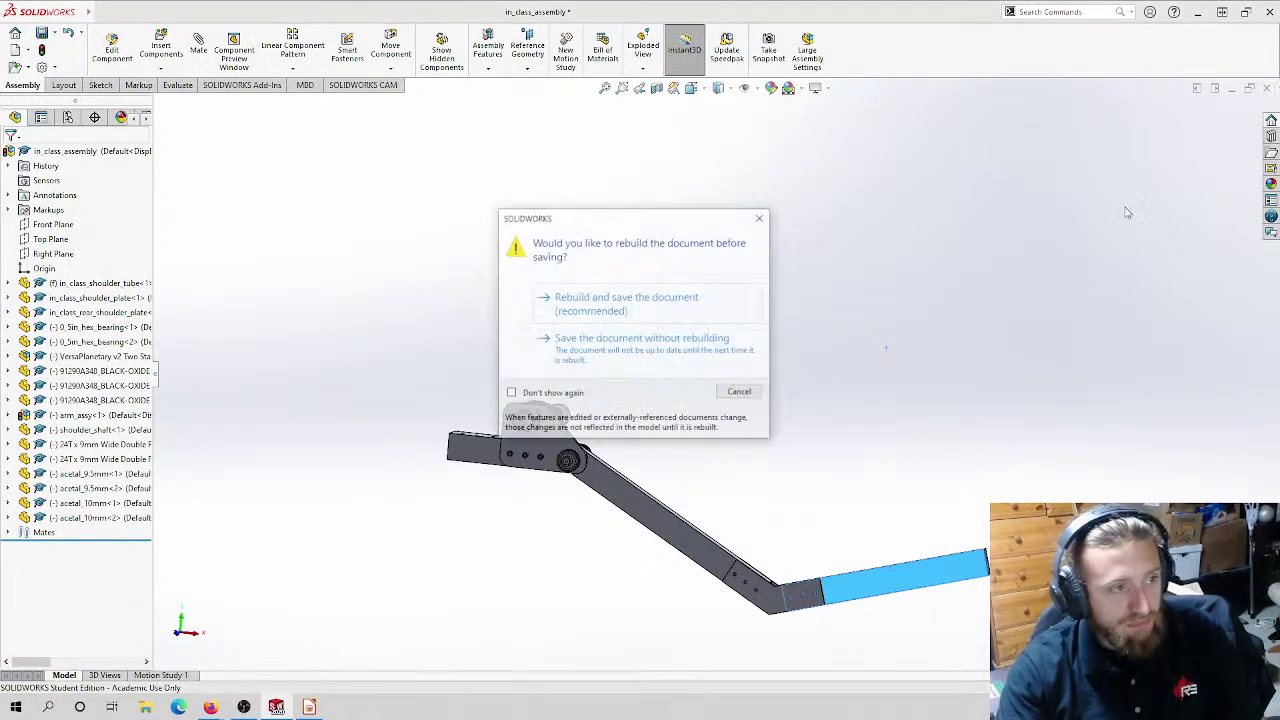
click(632, 310)
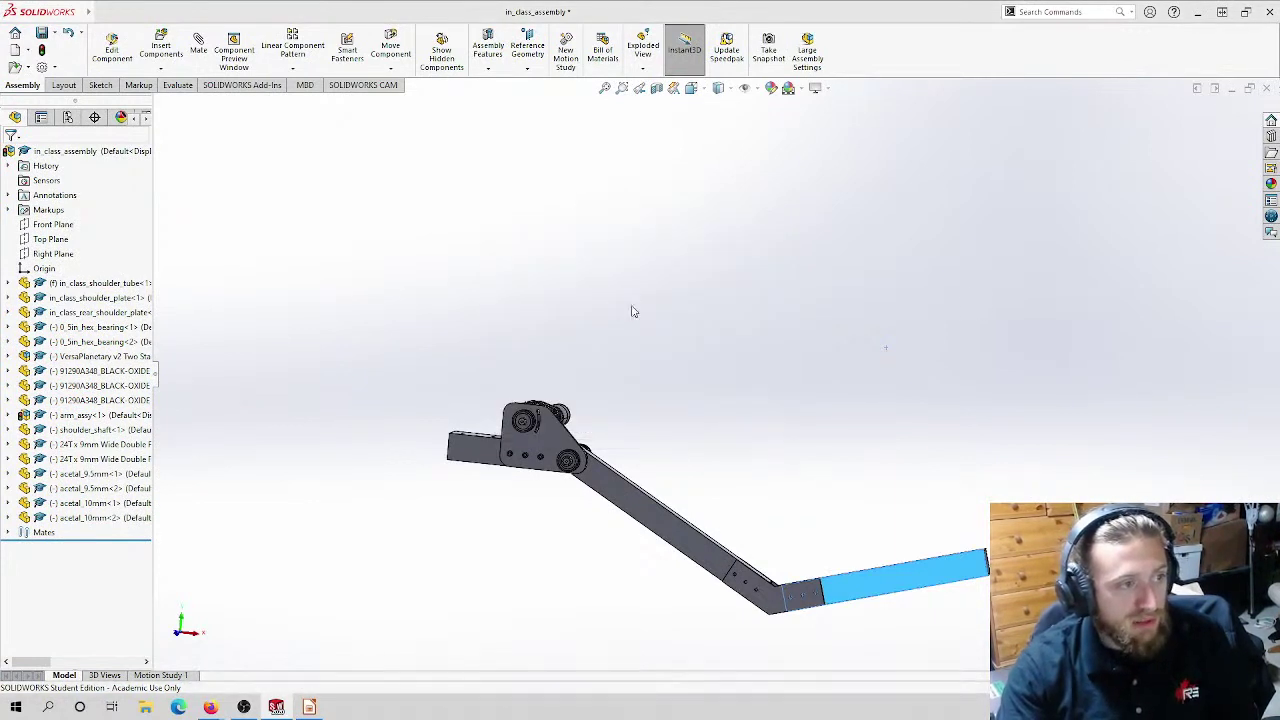
click(656, 367)
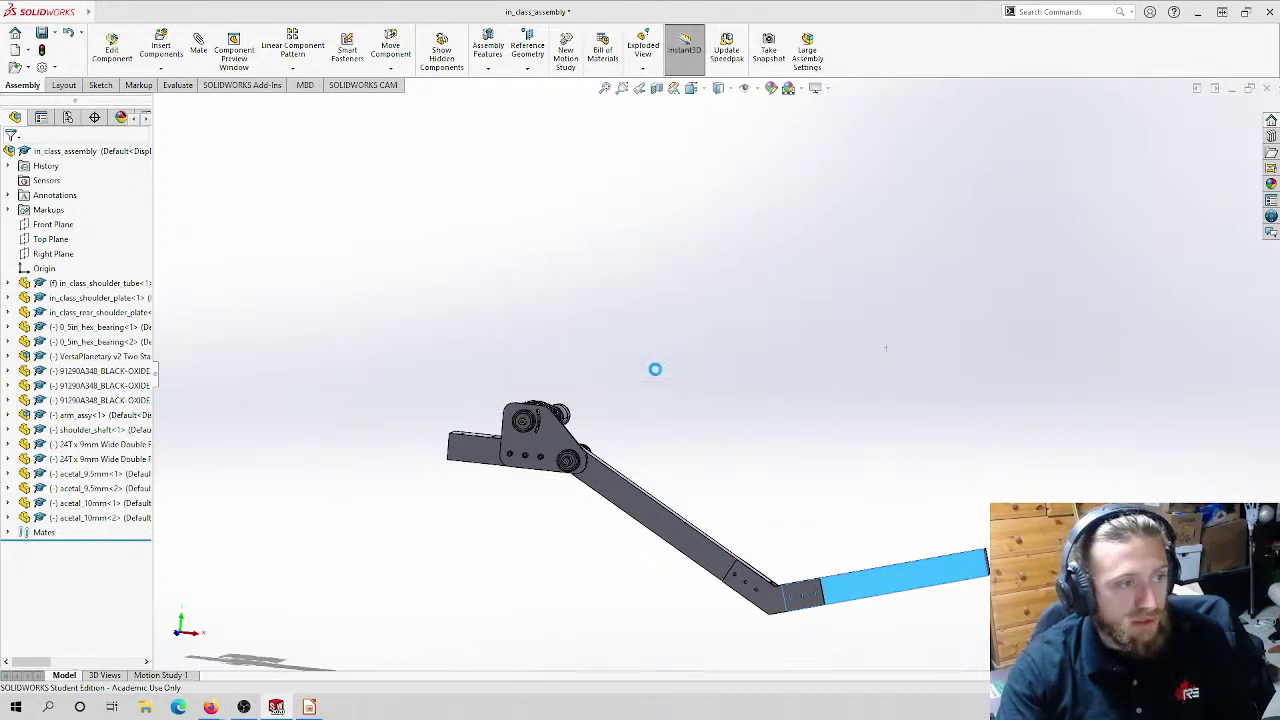